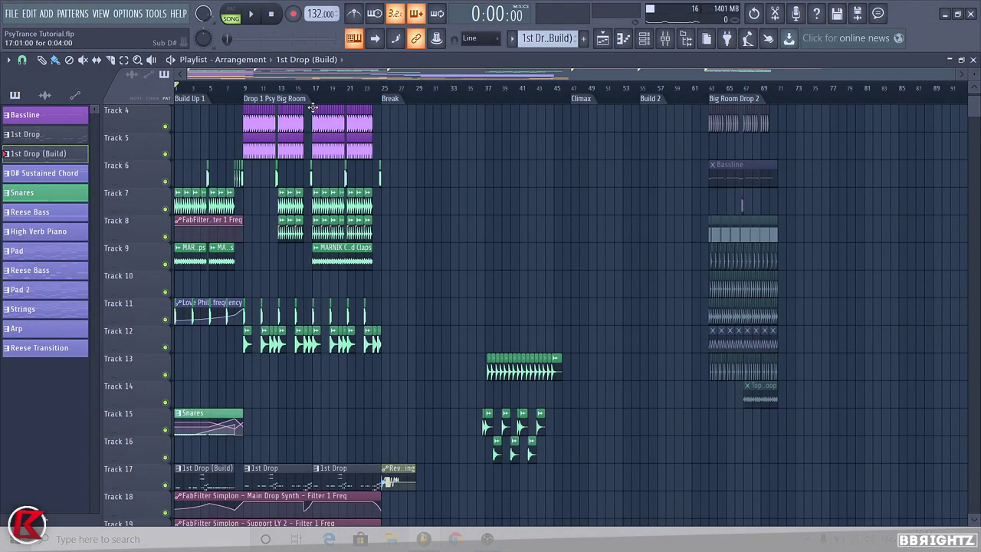
# - Examine the break section's drum clips and melodic clips across the playlist tracks, selecting each group and deselecting them
pyautogui.scroll(3, 750, 235)
pyautogui.scroll(-11, 449, 291)
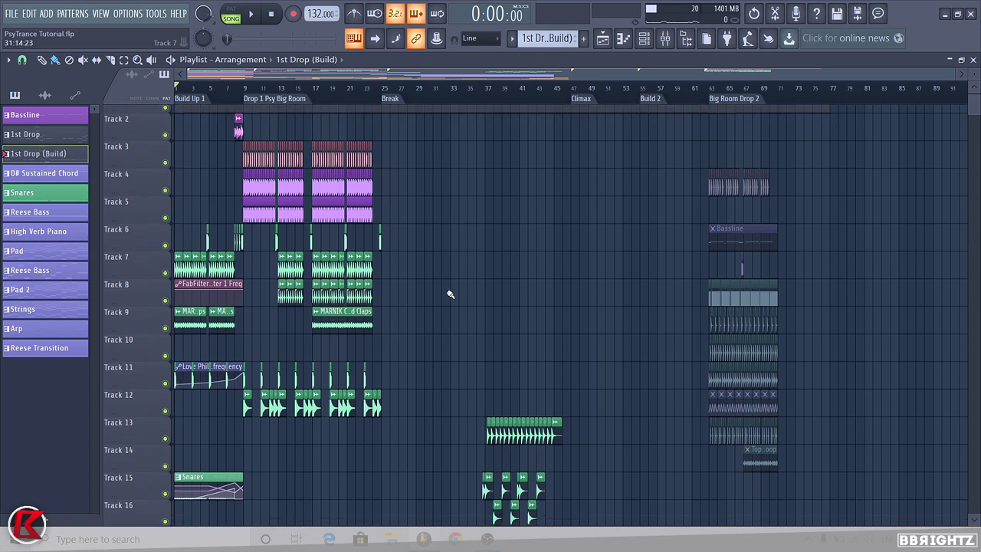
pyautogui.moveTo(436, 134); pyautogui.dragTo(618, 268)
pyautogui.scroll(-9, 570, 296)
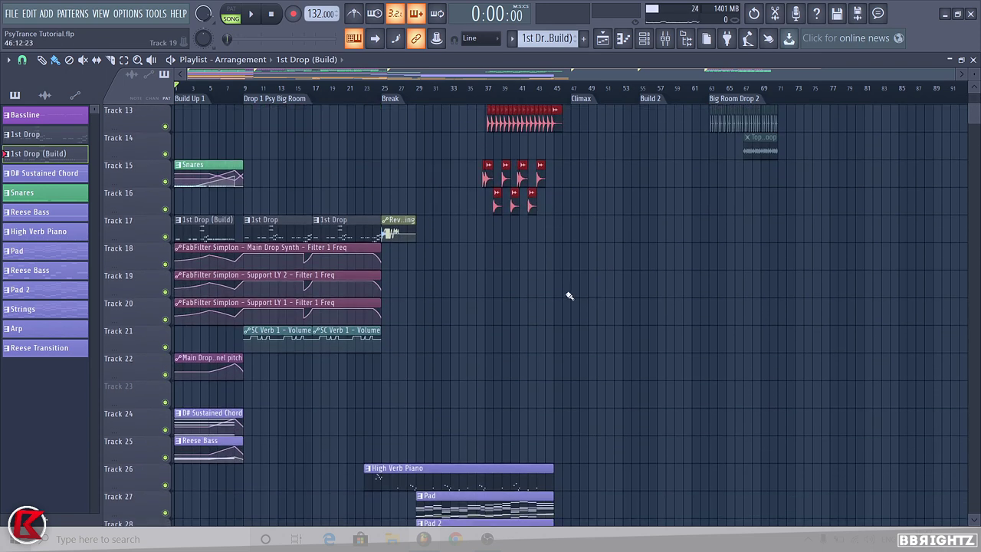
pyautogui.moveTo(382, 218); pyautogui.dragTo(630, 468)
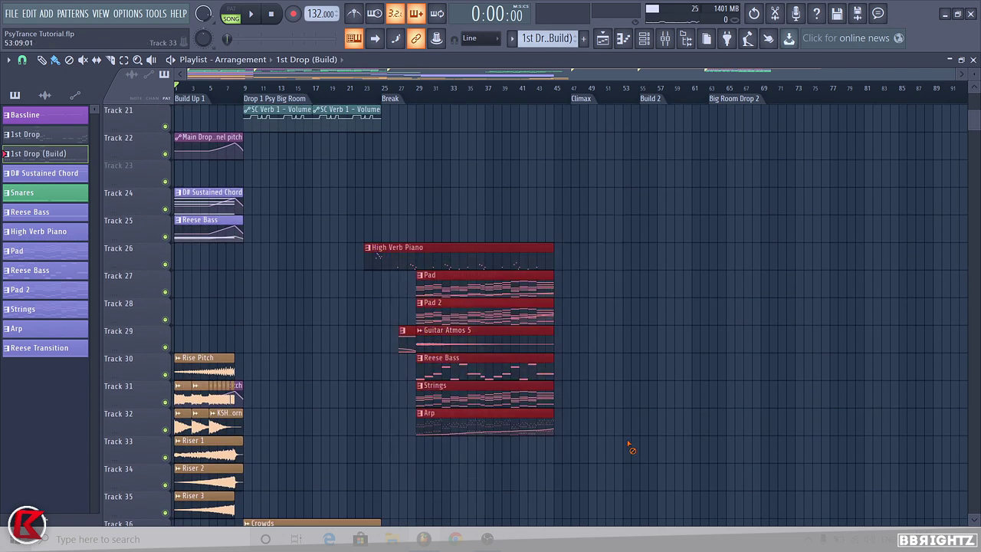
pyautogui.keyDown('ctrl'); pyautogui.click(632, 446); pyautogui.keyUp('ctrl')
pyautogui.scroll(-12, 797, 371)
pyautogui.scroll(3, 881, 376)
pyautogui.scroll(14, 800, 267)
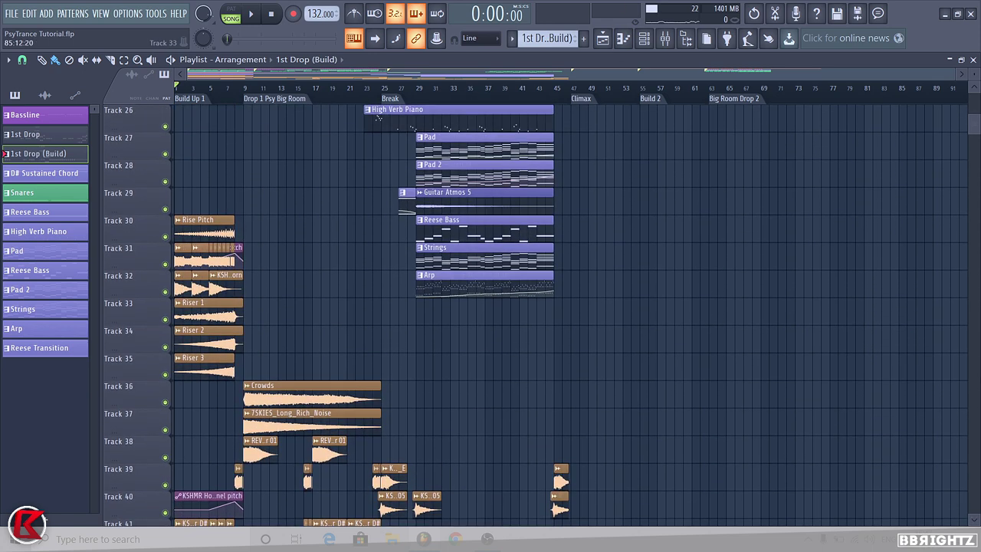
# - Mark the time range from the Climax marker to the Build 2 marker, and clear the selection
pyautogui.keyDown('ctrl'); pyautogui.scroll(1, 866, 252); pyautogui.keyUp('ctrl')
pyautogui.keyDown('ctrl'); pyautogui.scroll(3, 620, 206); pyautogui.keyUp('ctrl')
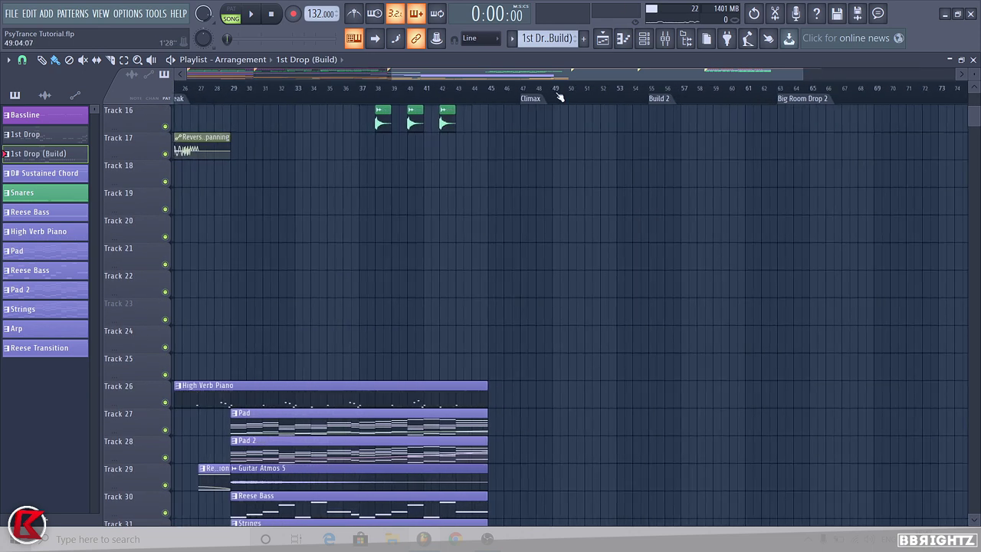
pyautogui.moveTo(521, 86); pyautogui.dragTo(667, 90)
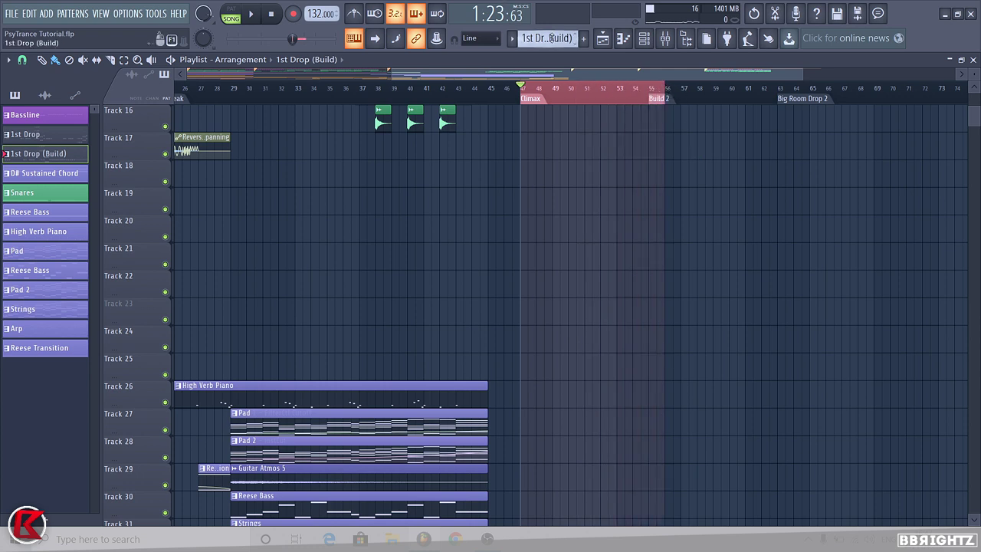
pyautogui.moveTo(497, 92); pyautogui.dragTo(523, 97)
pyautogui.rightClick(509, 95)
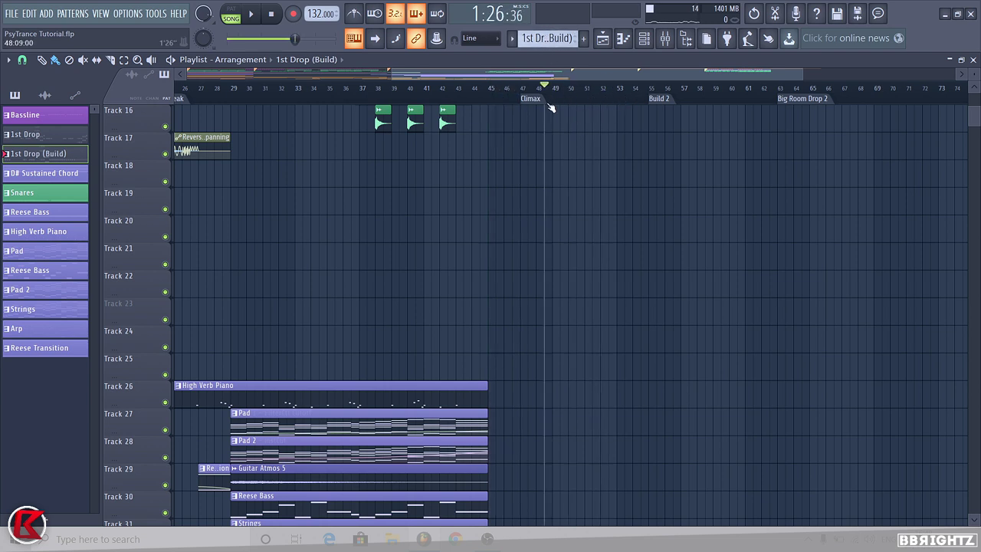
# - Review the arrangement's tracks, from the Tempo automation and drum clips down to the break's pads and arp
pyautogui.scroll(-4, 521, 179)
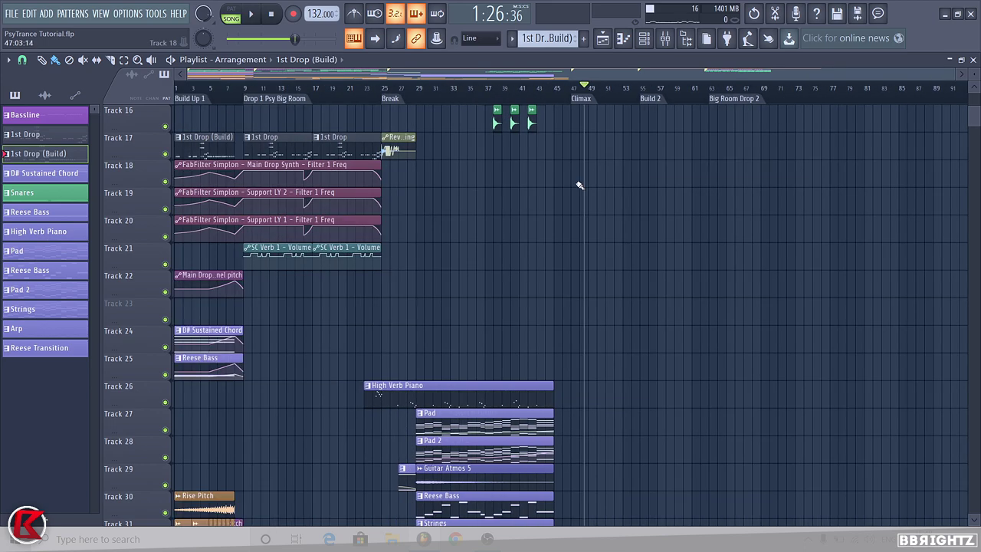
pyautogui.moveTo(971, 350); pyautogui.dragTo(970, 336)
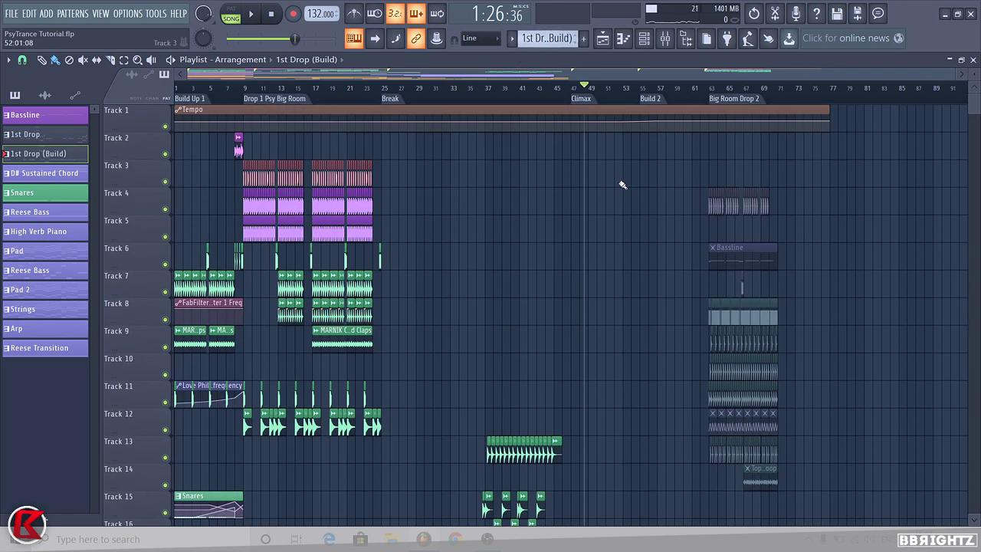
pyautogui.scroll(4, 665, 158)
pyautogui.scroll(-4, 642, 157)
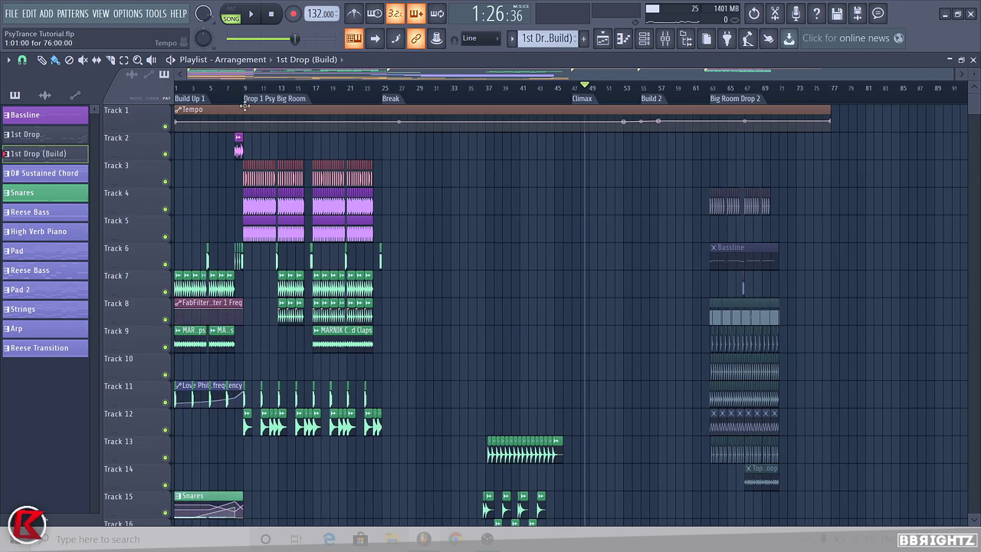
pyautogui.scroll(-11, 979, 244)
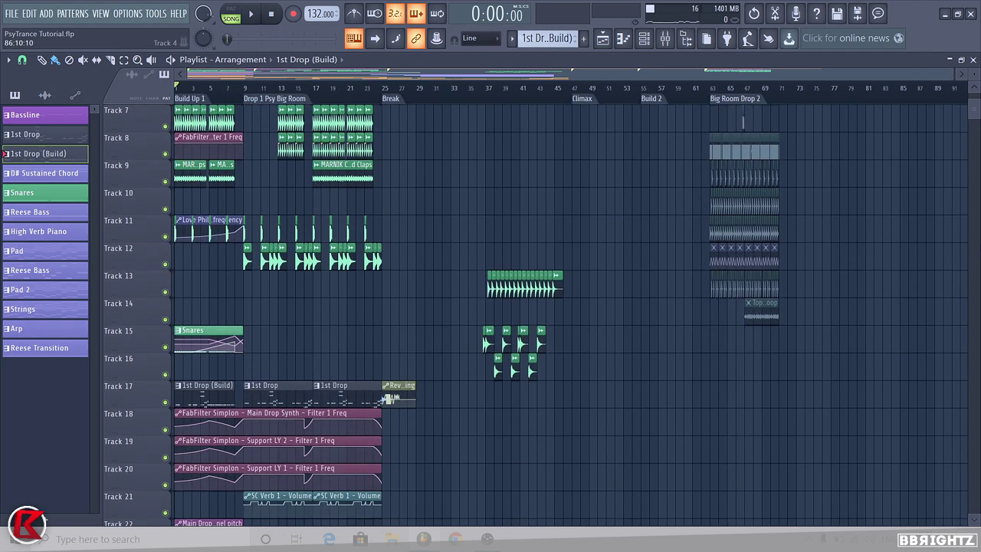
pyautogui.scroll(11, 979, 244)
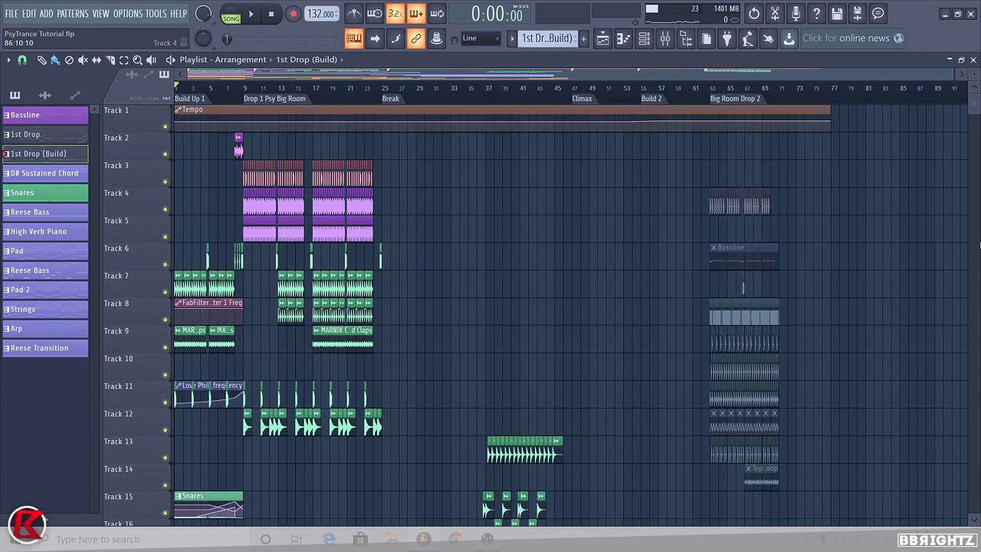
pyautogui.scroll(-2, 230, 317)
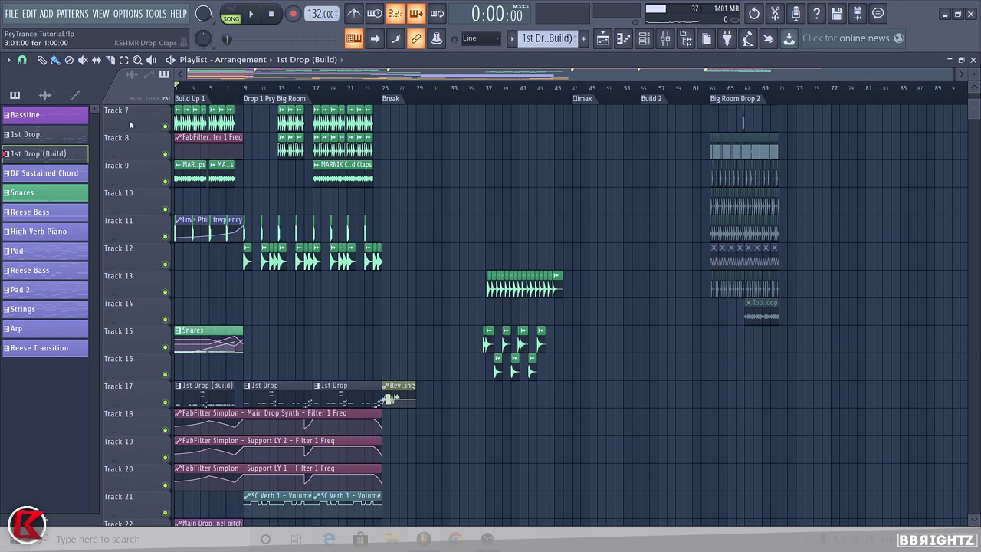
pyautogui.moveTo(952, 76); pyautogui.dragTo(705, 135)
pyautogui.scroll(-4, 979, 230)
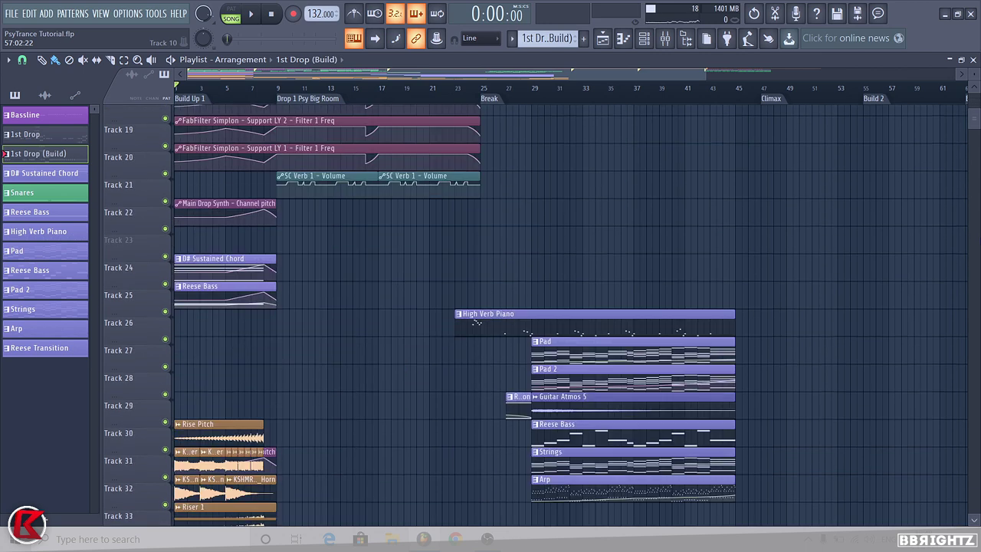
pyautogui.scroll(6, 980, 234)
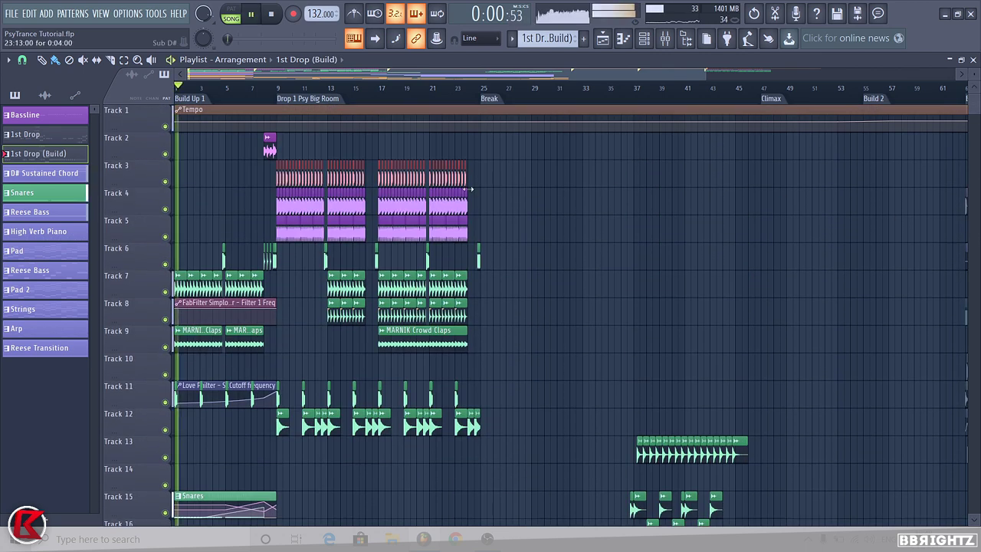
# - Play the song from the start and run the macro that switches smart disable for all plugins
pyautogui.press('space')
pyautogui.scroll(-3, 222, 453)
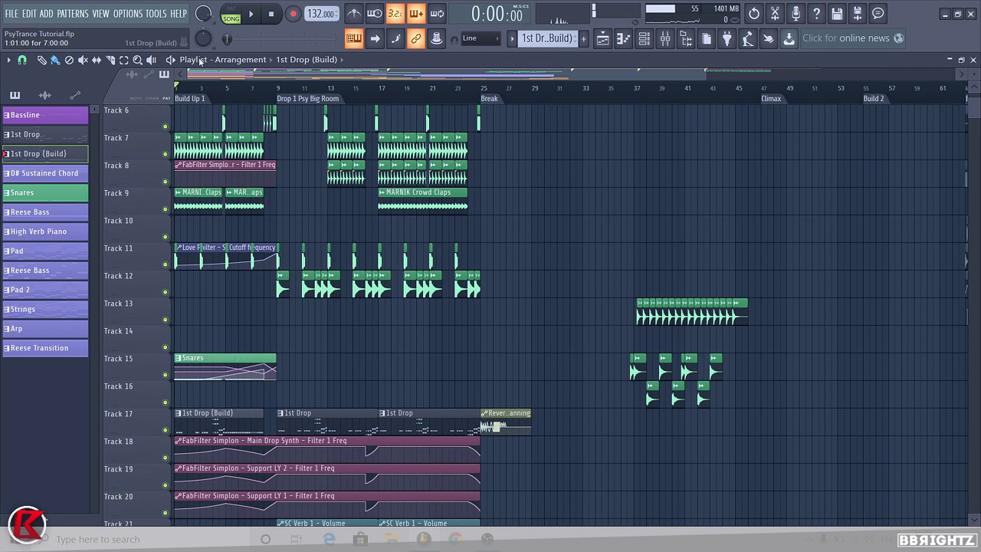
pyautogui.press('space')
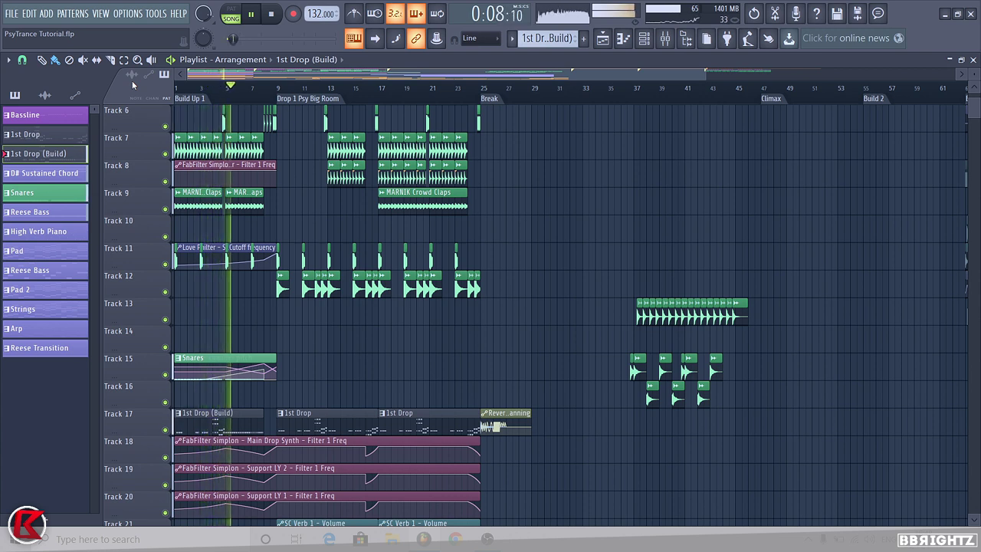
pyautogui.click(155, 13)
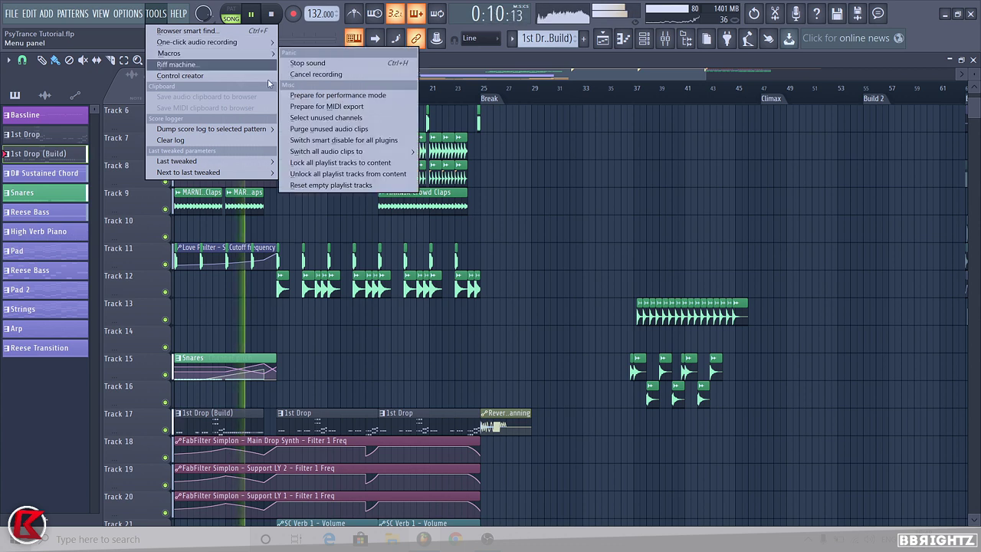
pyautogui.click(337, 141)
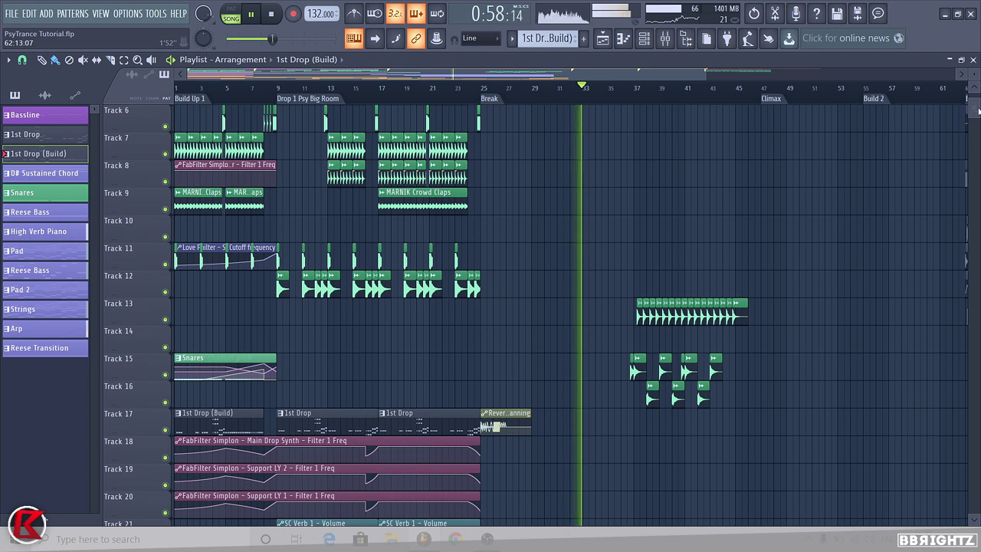
# - Listen through the break while viewing its melodic and percussion tracks, and stop playback at its end
pyautogui.moveTo(975, 110); pyautogui.dragTo(978, 125)
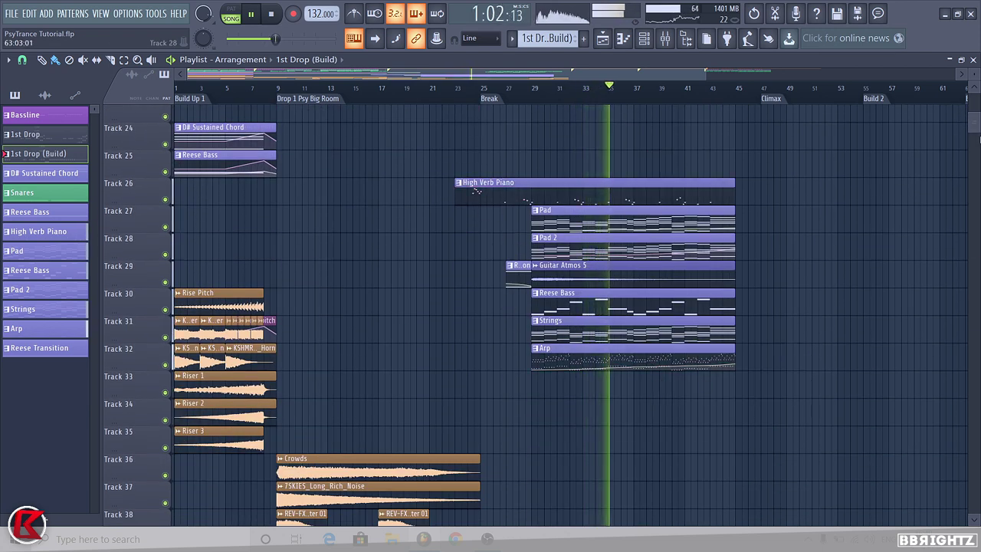
pyautogui.moveTo(977, 130); pyautogui.dragTo(976, 116)
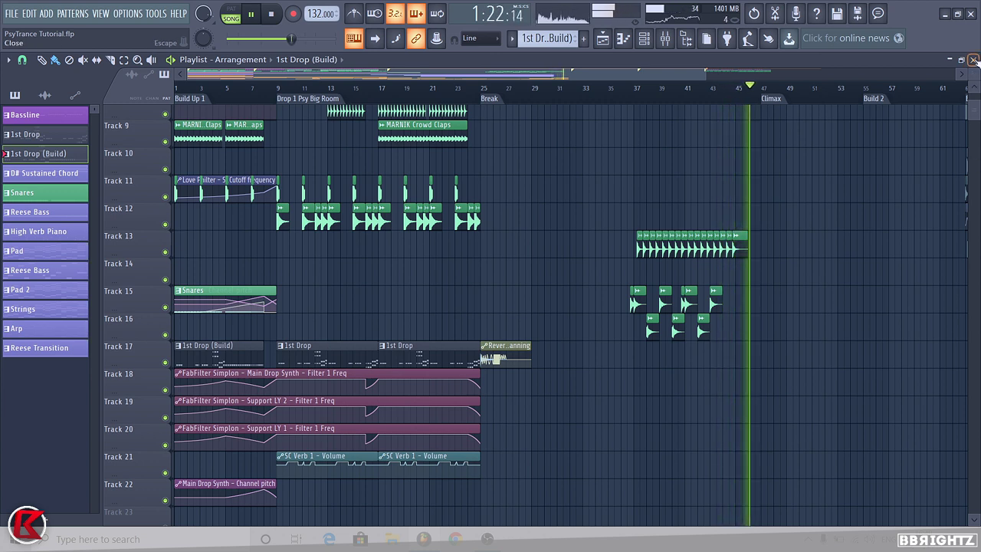
pyautogui.press('space')
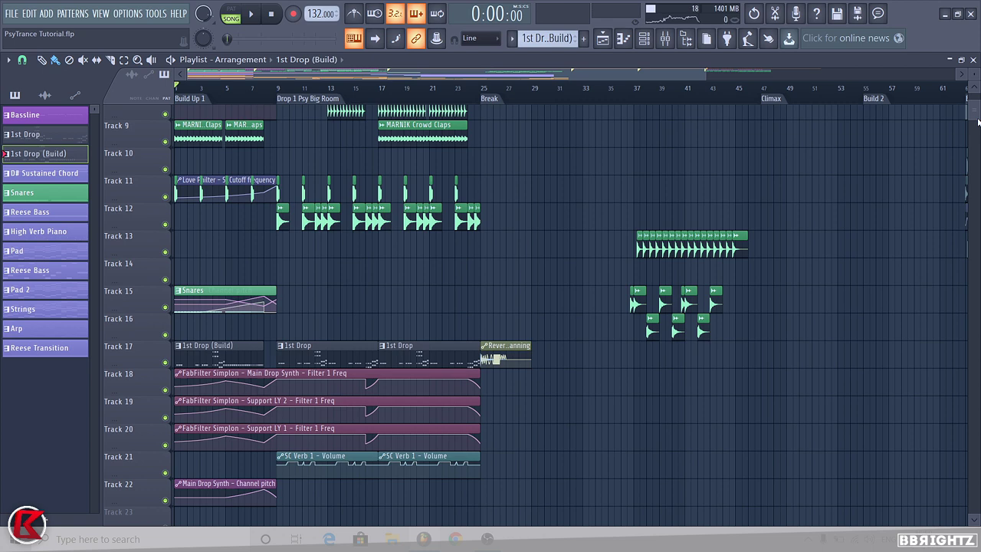
# - Mark the two-bar gap from bar 45 to the Climax marker at bar 47, and clear the selection
pyautogui.scroll(-7, 972, 477)
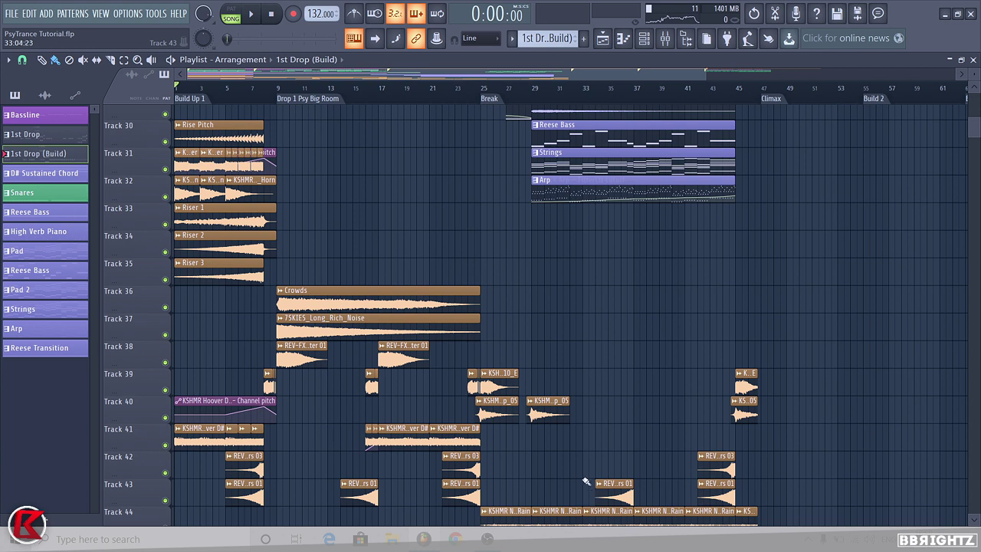
pyautogui.click(605, 487)
pyautogui.scroll(4, 867, 149)
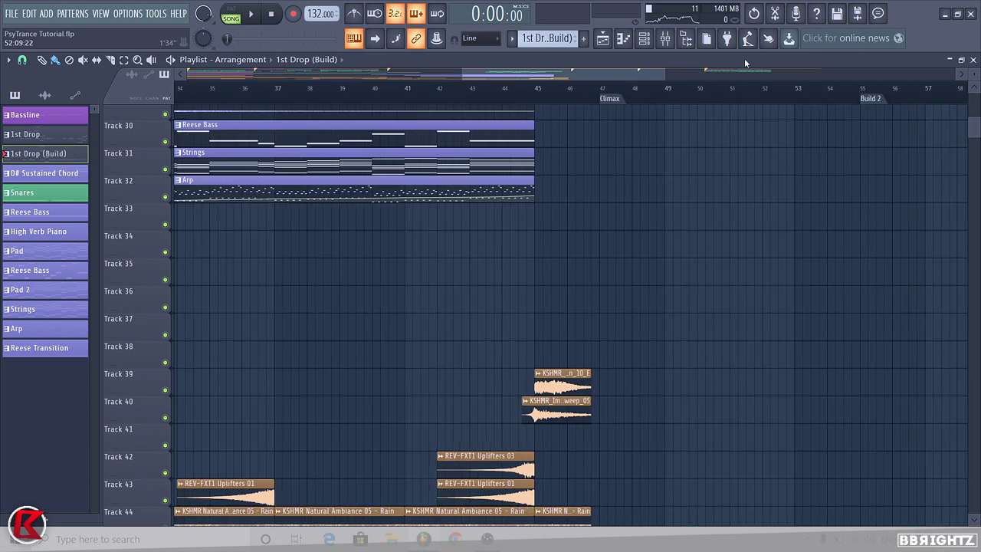
pyautogui.moveTo(535, 87)
pyautogui.mouseDown()
pyautogui.moveTo(591, 90)
pyautogui.moveTo(599, 107)
pyautogui.mouseUp()
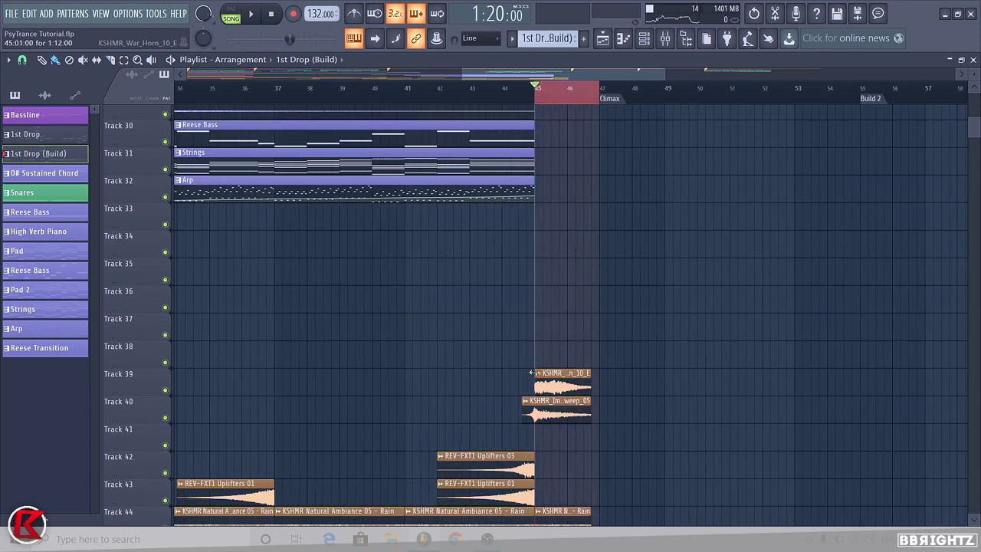
pyautogui.scroll(-4, 568, 233)
pyautogui.scroll(4, 574, 230)
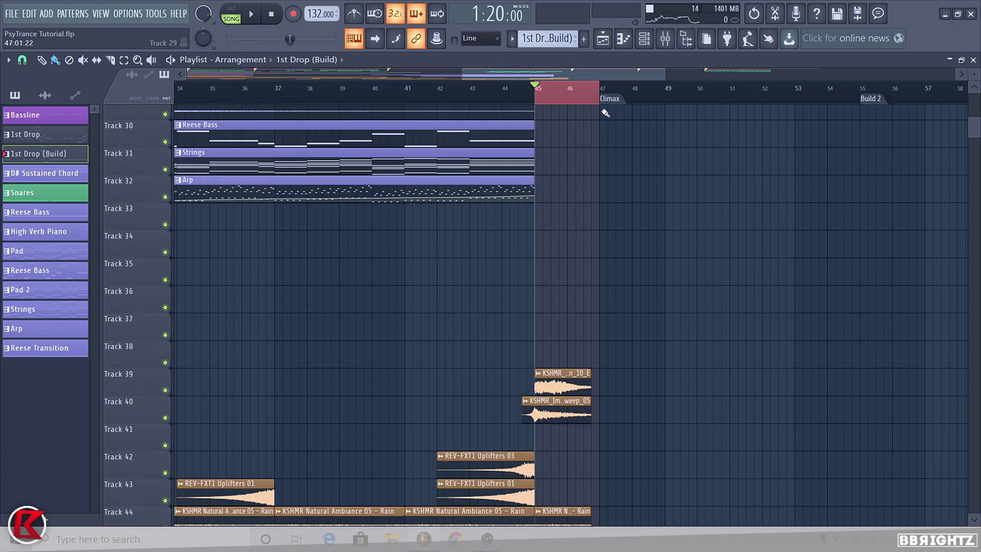
pyautogui.click(600, 96)
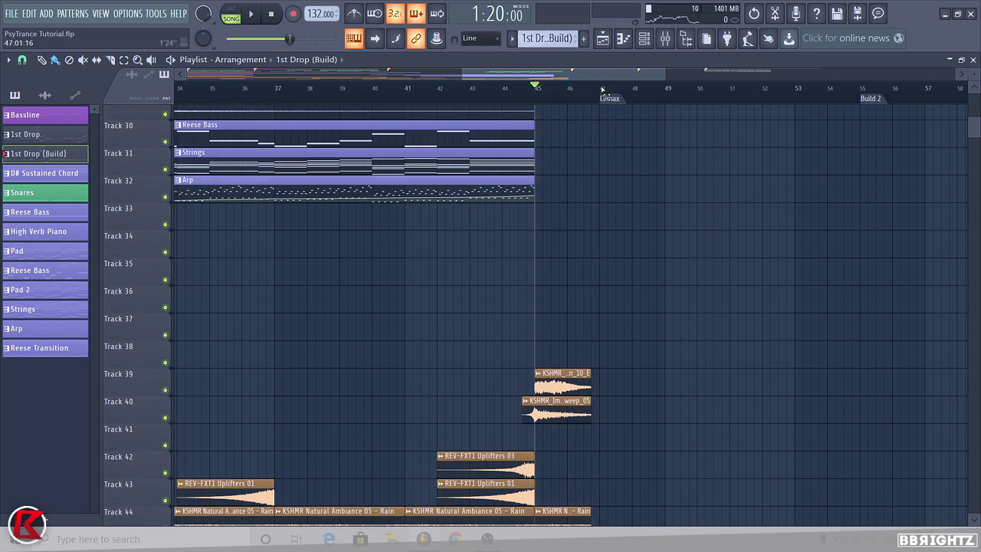
# - Place the playback position at the Climax marker, mark bars 47 to 55 up to Build 2, and clear the selection
pyautogui.rightClick(696, 98)
pyautogui.rightClick(604, 98)
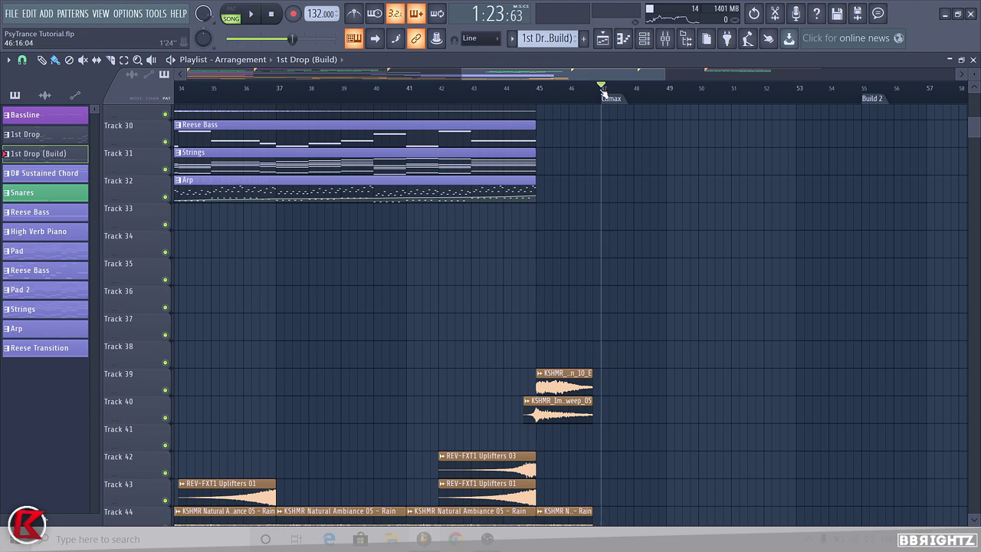
pyautogui.moveTo(603, 90); pyautogui.dragTo(863, 90)
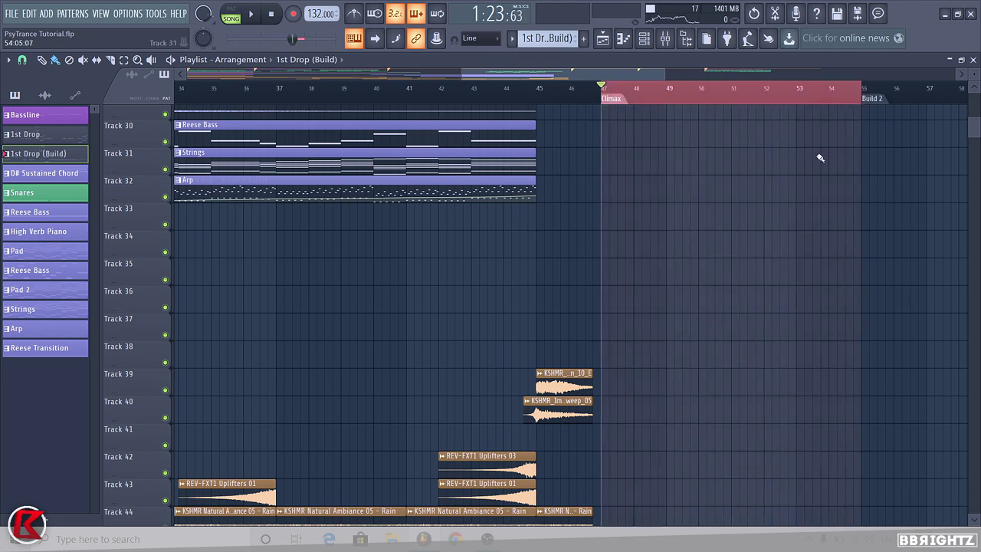
pyautogui.click(653, 99)
pyautogui.scroll(-3, 742, 225)
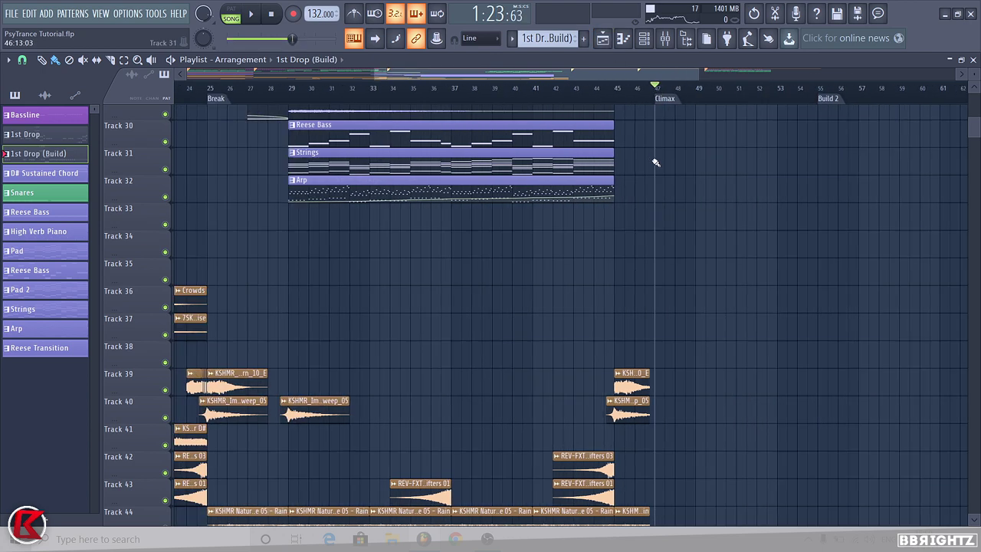
# - Load the Long Reverb Crash sample from the BBrightz EDM Festival Samples folder into the playlist
pyautogui.scroll(-2, 654, 361)
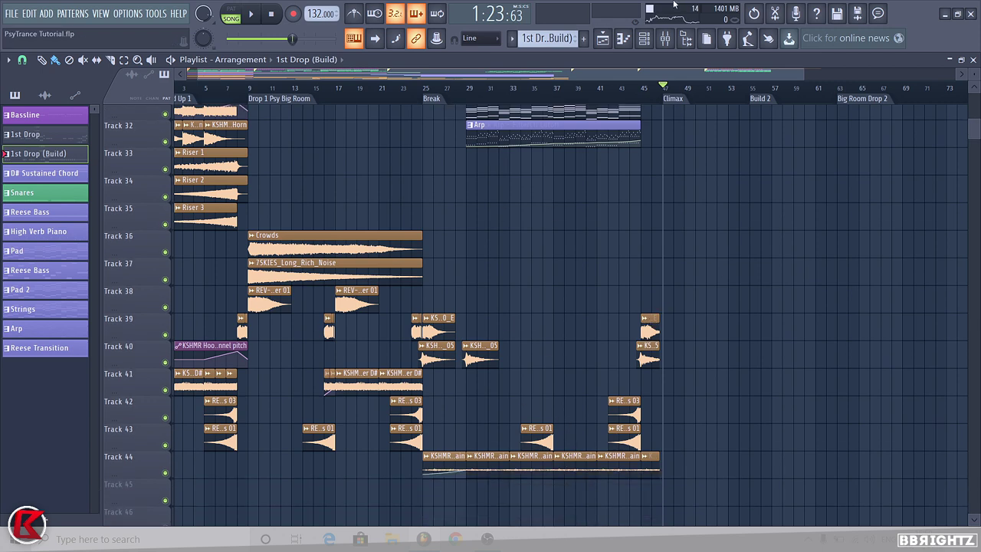
pyautogui.click(693, 43)
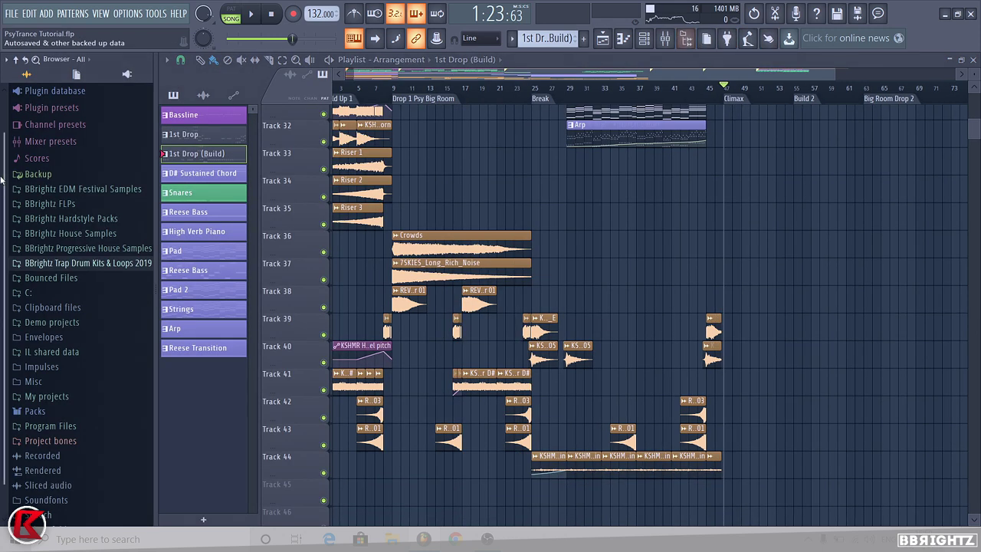
pyautogui.click(84, 211)
pyautogui.scroll(-8, 68, 259)
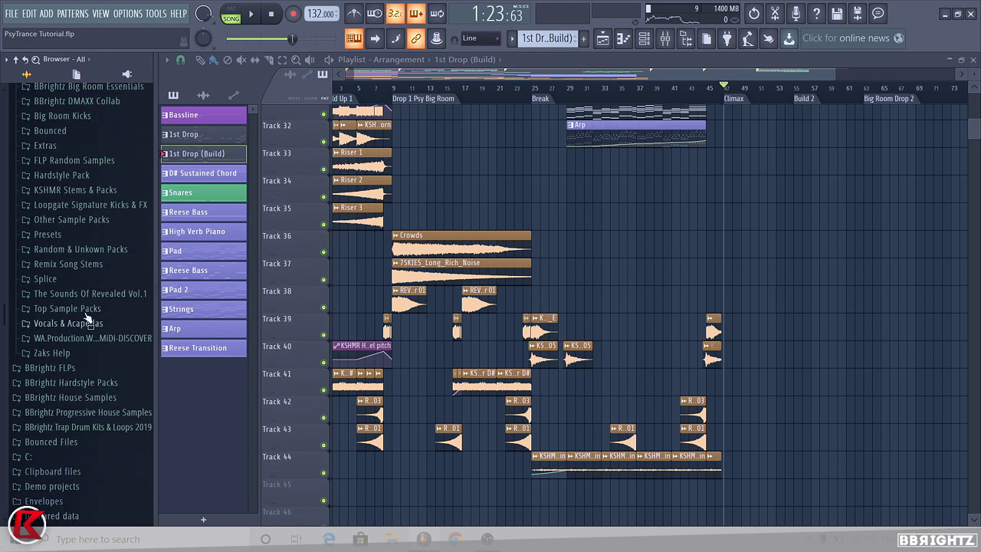
pyautogui.scroll(4, 63, 263)
pyautogui.scroll(-2, 84, 325)
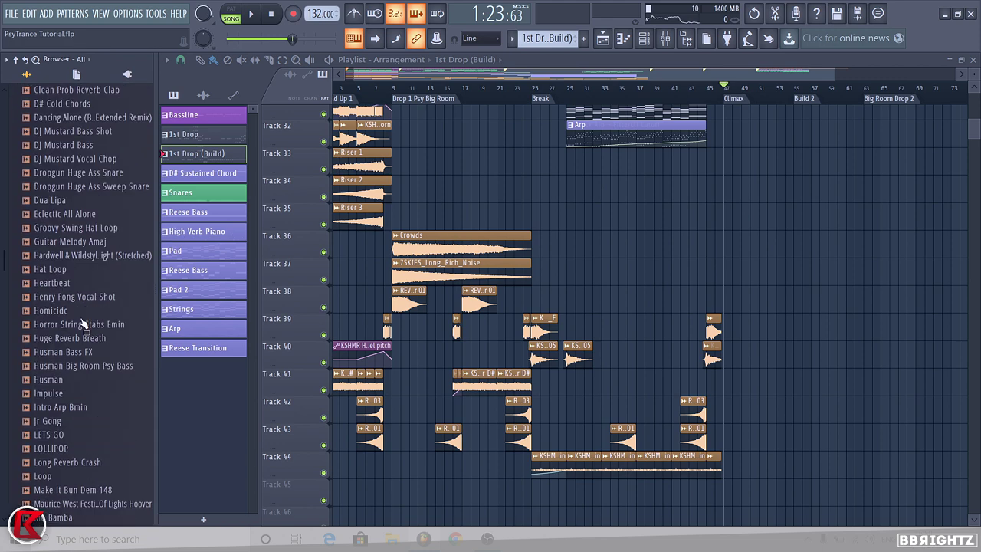
pyautogui.moveTo(77, 427); pyautogui.dragTo(661, 330)
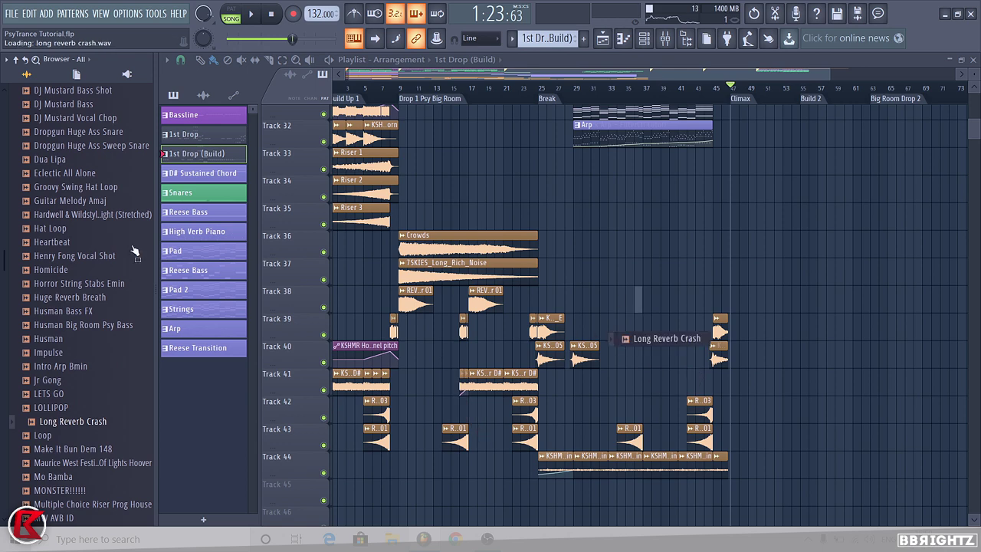
# - Collapse the Splice sample folder and trim the silence from the start of the Long Reverb Crash sample
pyautogui.scroll(12, 58, 138)
pyautogui.click(56, 423)
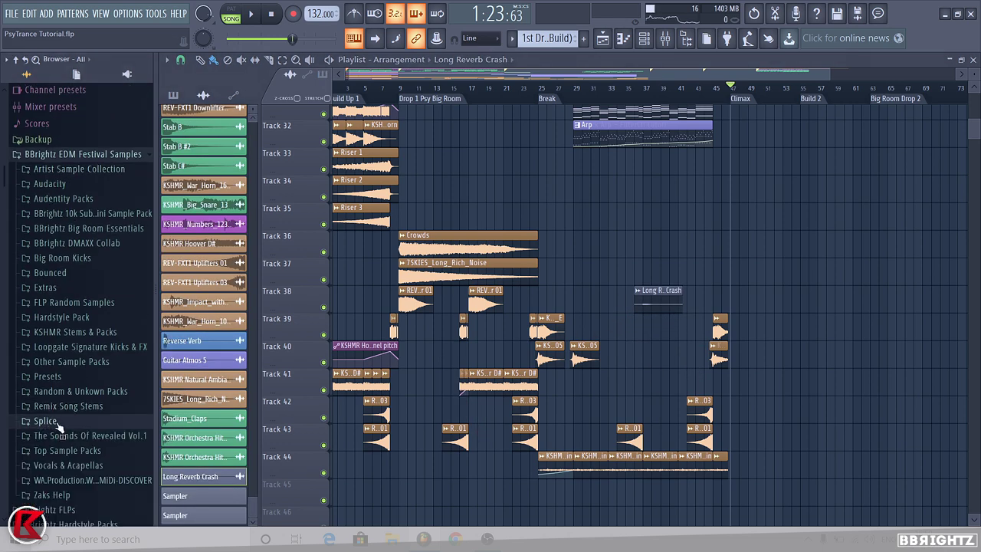
pyautogui.doubleClick(657, 307)
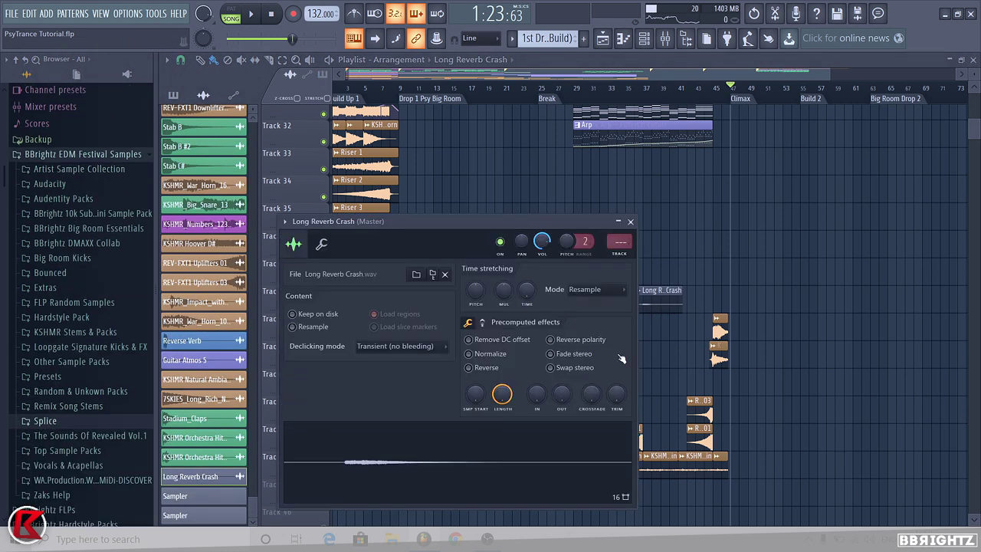
pyautogui.press('Escape')
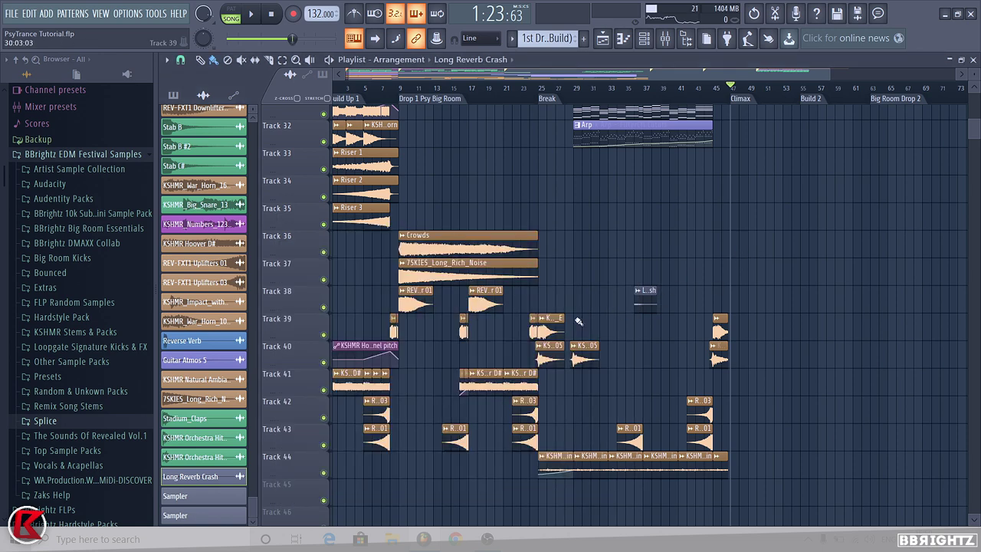
# - Enlarge Track 38 and move the Long Reverb Crash clip to bar 37 on Track 43, directly after REV-FXT1 Uplifters 01
pyautogui.moveTo(304, 307); pyautogui.dragTo(304, 417)
pyautogui.scroll(3, 652, 369)
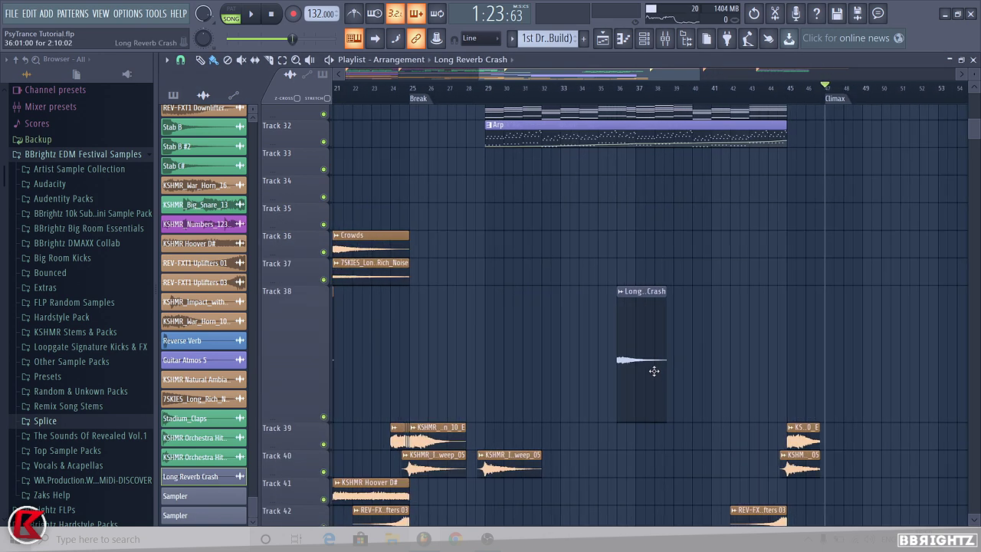
pyautogui.moveTo(653, 371); pyautogui.dragTo(697, 345)
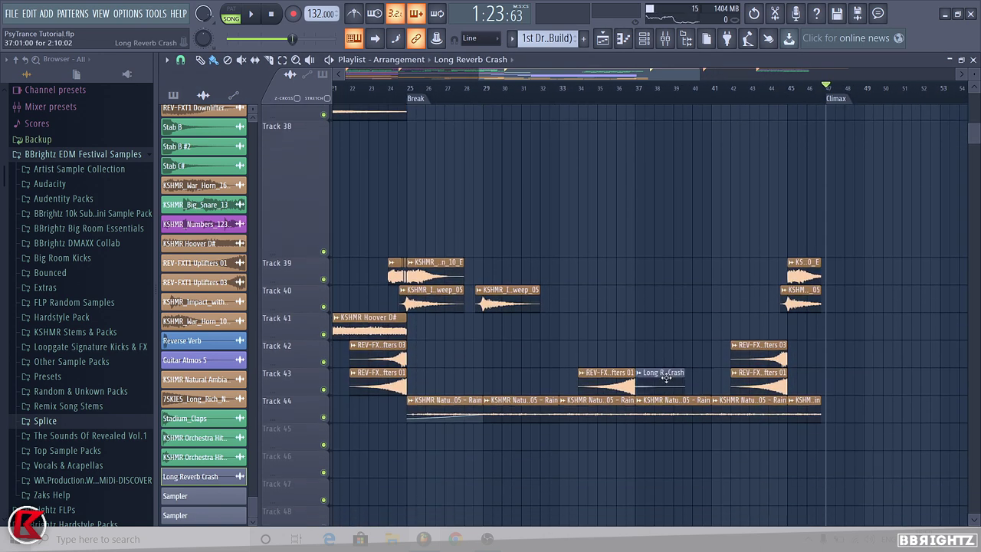
pyautogui.scroll(5, 666, 377)
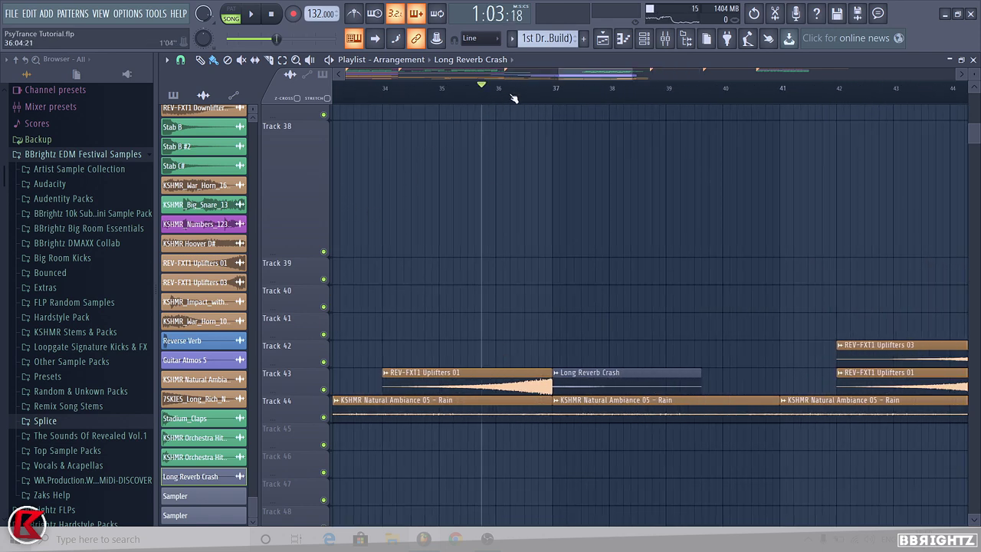
# - Start playback shortly before bar 37 and reset Track 38 to 100% size
pyautogui.press('space')
pyautogui.rightClick(292, 180)
pyautogui.moveTo(368, 214)
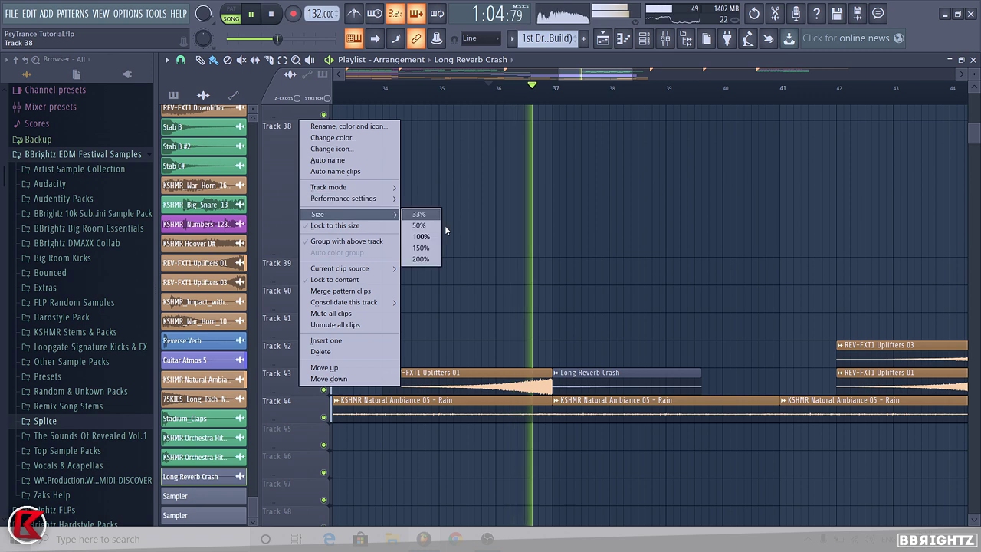
pyautogui.click(434, 241)
# - Open the Long Reverb Crash settings and replay the transition from the uplifter into the crash at bar 37
pyautogui.doubleClick(598, 266)
pyautogui.press('space')
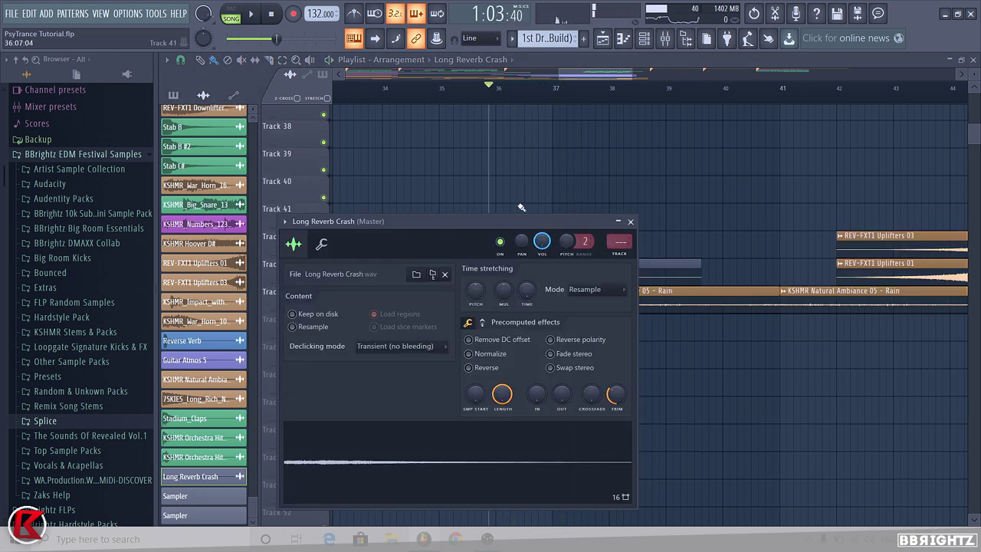
pyautogui.press('space')
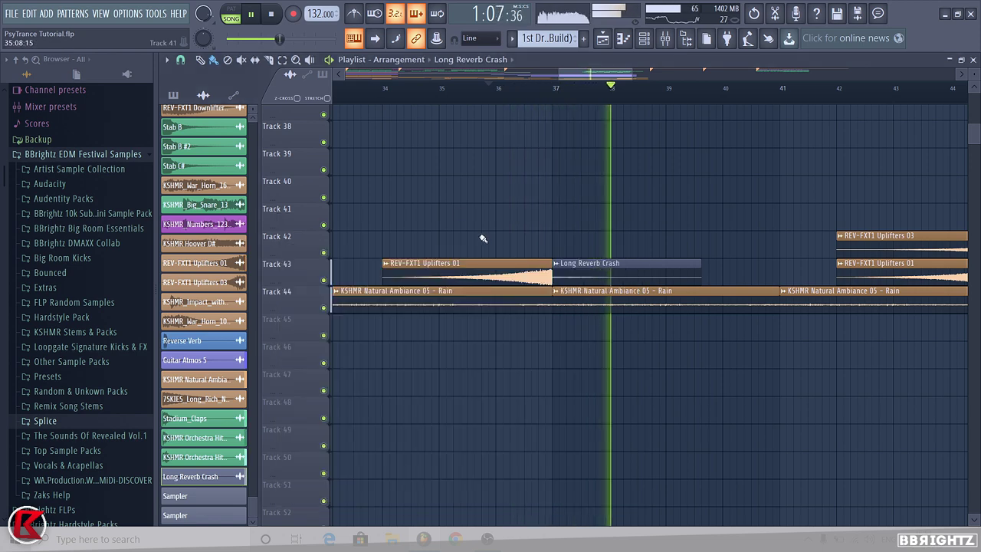
# - Try a red colour on the Long Reverb Crash clip
pyautogui.click(543, 263)
pyautogui.click(575, 330)
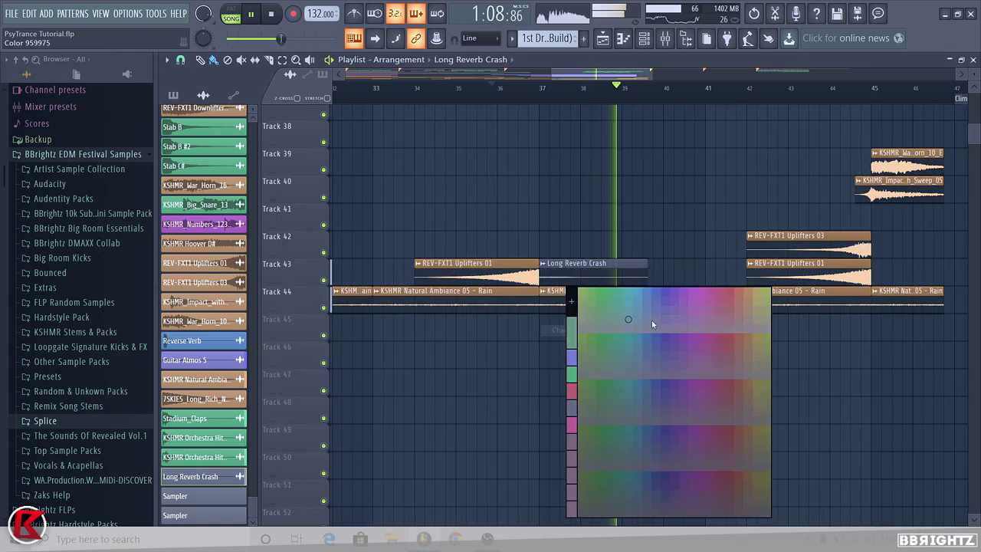
pyautogui.click(740, 296)
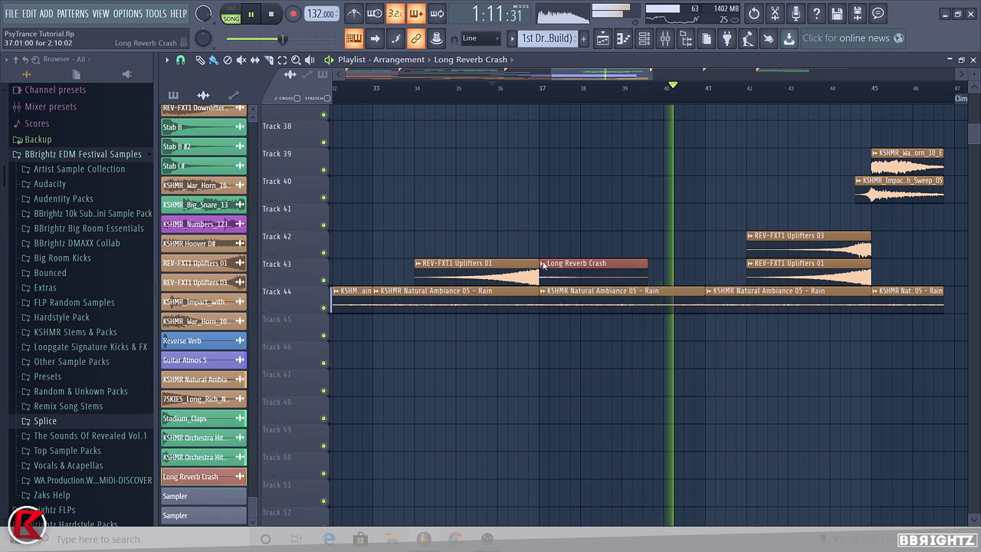
# - Recolour the Long Reverb Crash clip light brown to match the neighbouring effect clips
pyautogui.click(542, 263)
pyautogui.click(575, 331)
pyautogui.click(753, 293)
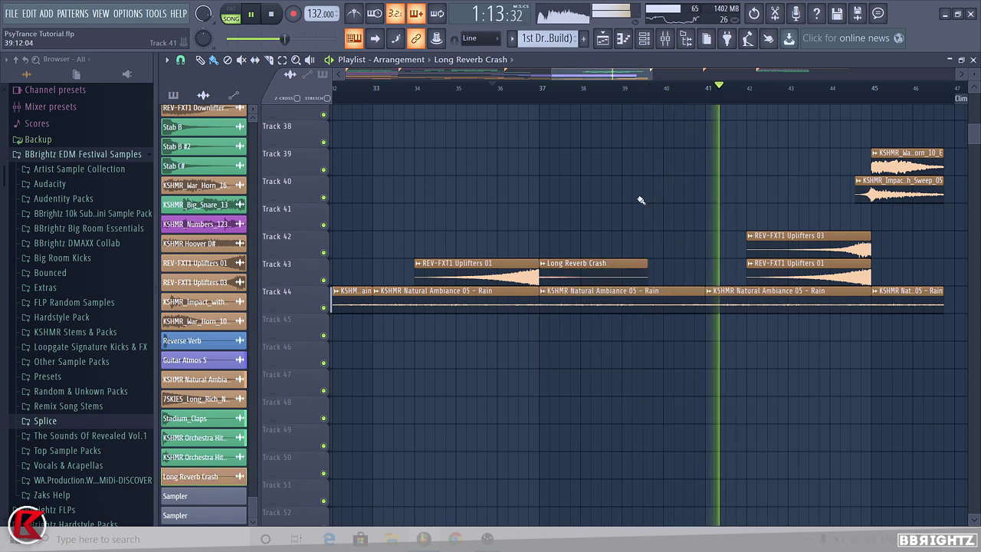
# - Copy the Long Reverb Crash clip to bar 45 on Track 43 and shorten it to end with the War Horn clip
pyautogui.scroll(-3, 588, 263)
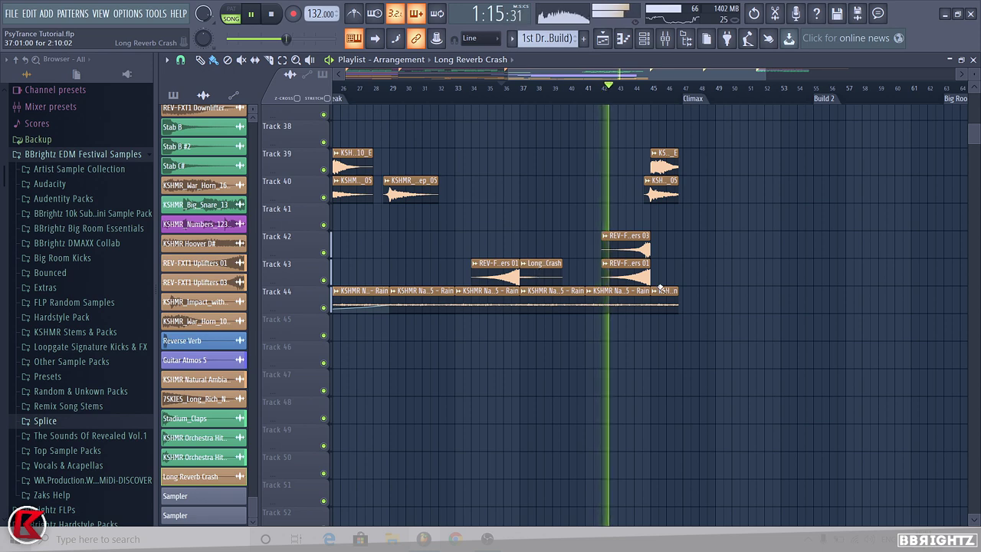
pyautogui.scroll(4, 686, 273)
pyautogui.click(612, 269)
pyautogui.scroll(1, 699, 301)
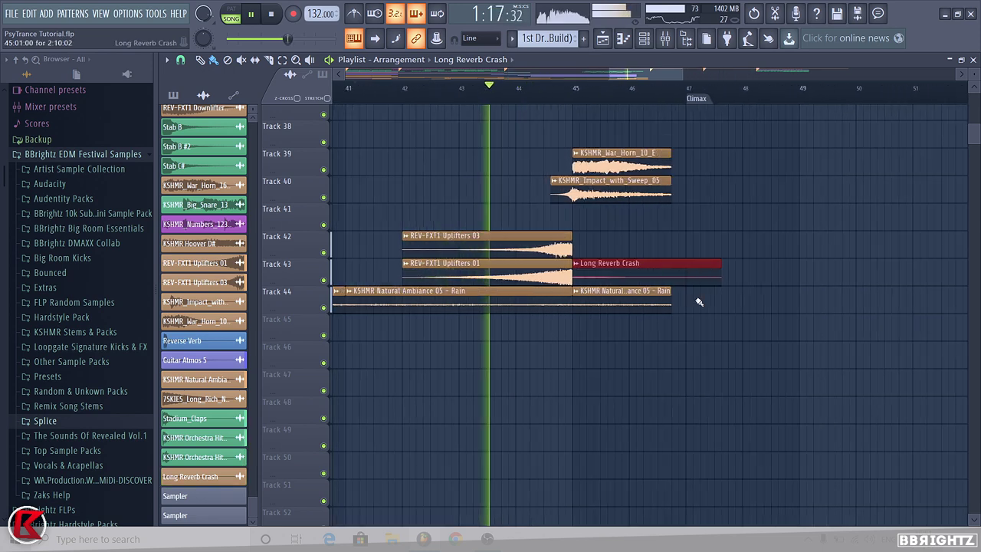
pyautogui.moveTo(677, 301); pyautogui.dragTo(677, 257)
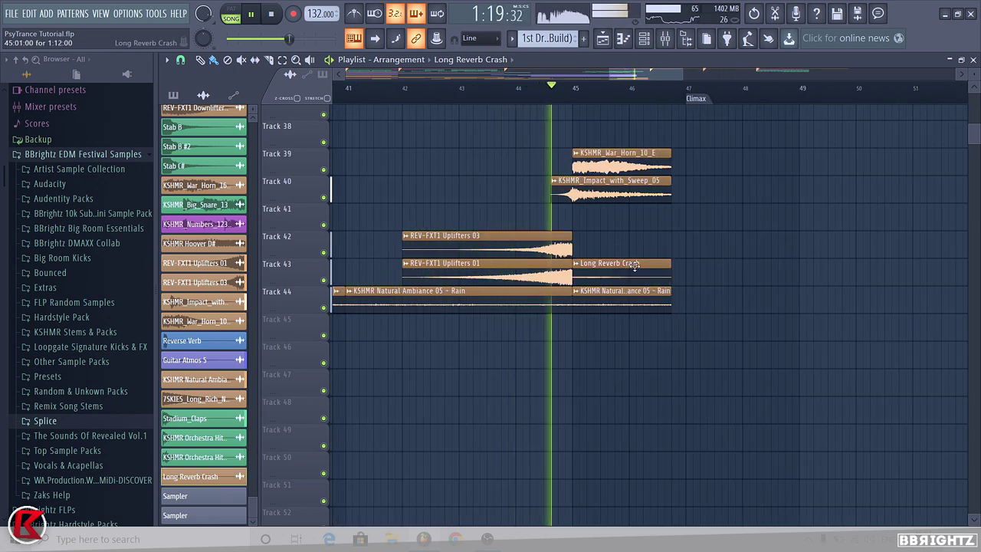
# - Set the Long Reverb Crash channel volume to about 92%, and stop playback after listening to the crash at bar 45
pyautogui.doubleClick(635, 264)
pyautogui.moveTo(542, 243); pyautogui.dragTo(543, 251)
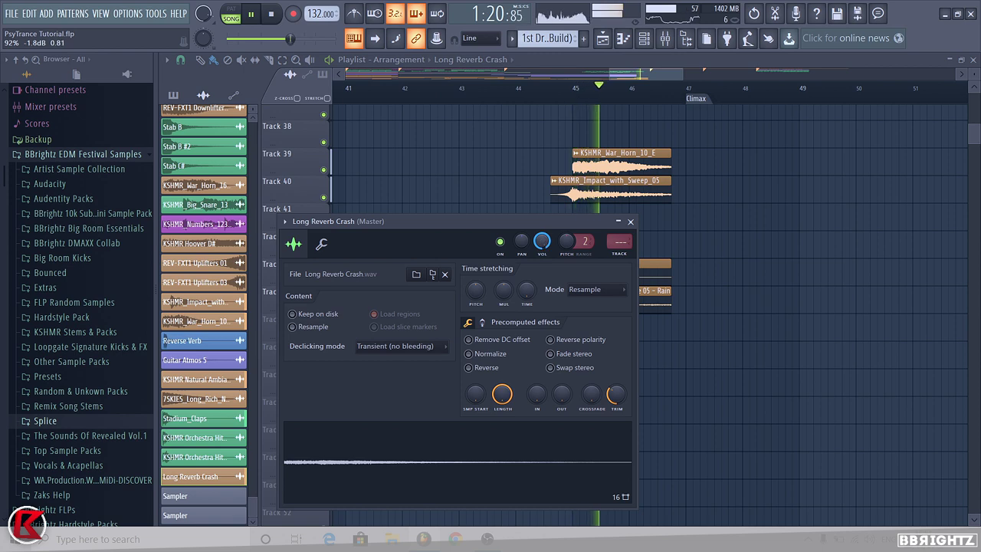
pyautogui.click(631, 222)
pyautogui.scroll(-1, 629, 257)
pyautogui.doubleClick(627, 264)
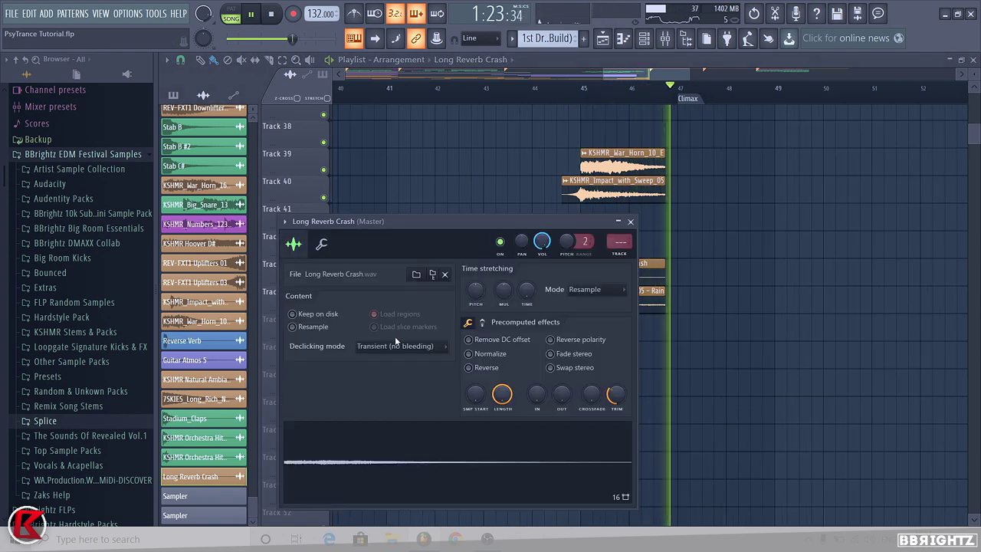
pyautogui.click(630, 222)
pyautogui.press('space')
# - Browse the KSHMR Stems & Packs samples to the VIP Friends of KSHMR folder inside Sounds Of KSHMR Vol 2
pyautogui.click(532, 40)
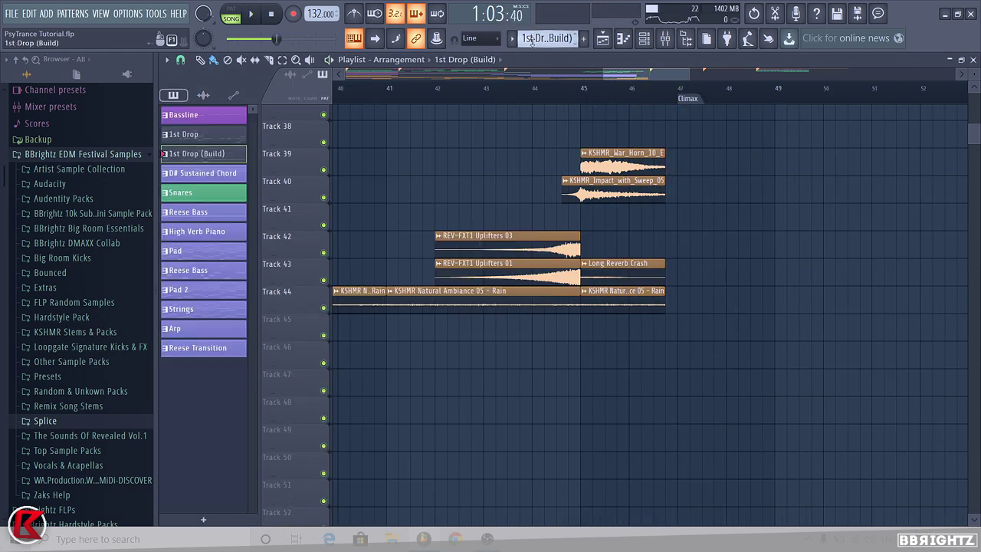
pyautogui.scroll(3, 930, 264)
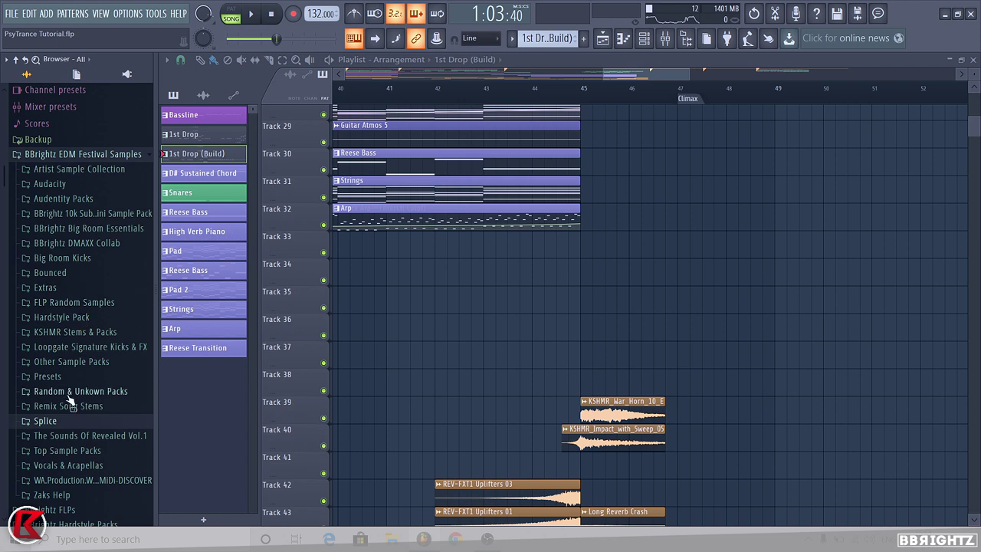
pyautogui.click(100, 333)
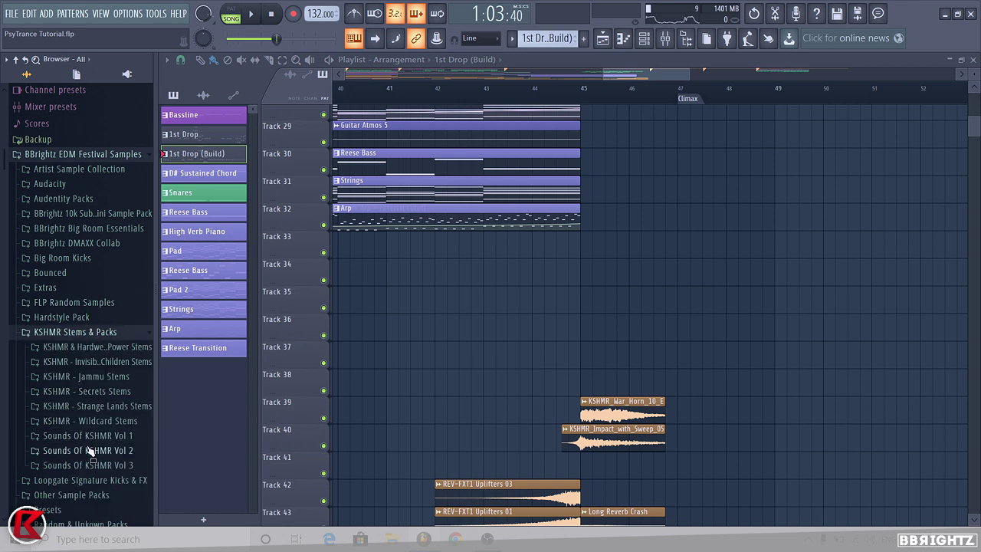
pyautogui.click(90, 450)
pyautogui.click(88, 451)
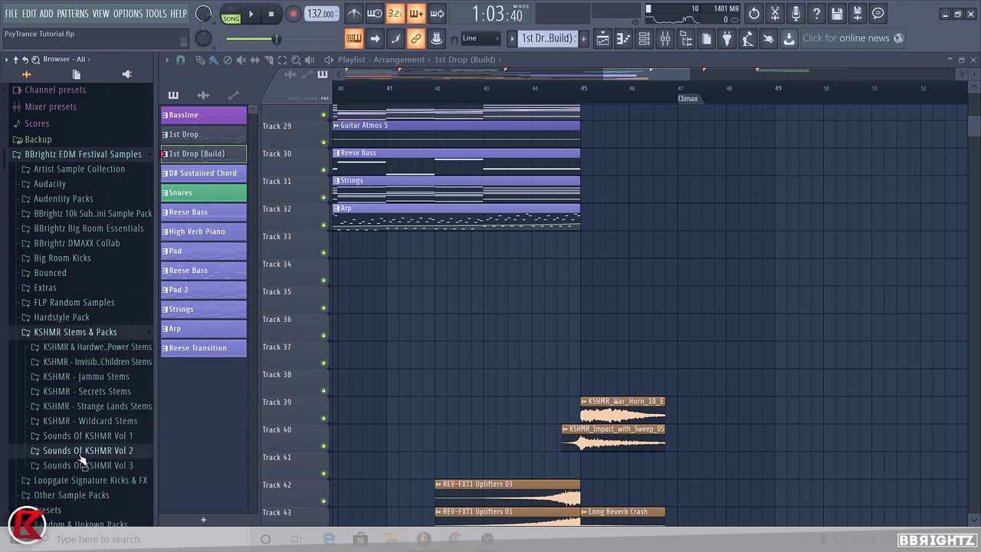
pyautogui.click(84, 452)
pyautogui.click(86, 479)
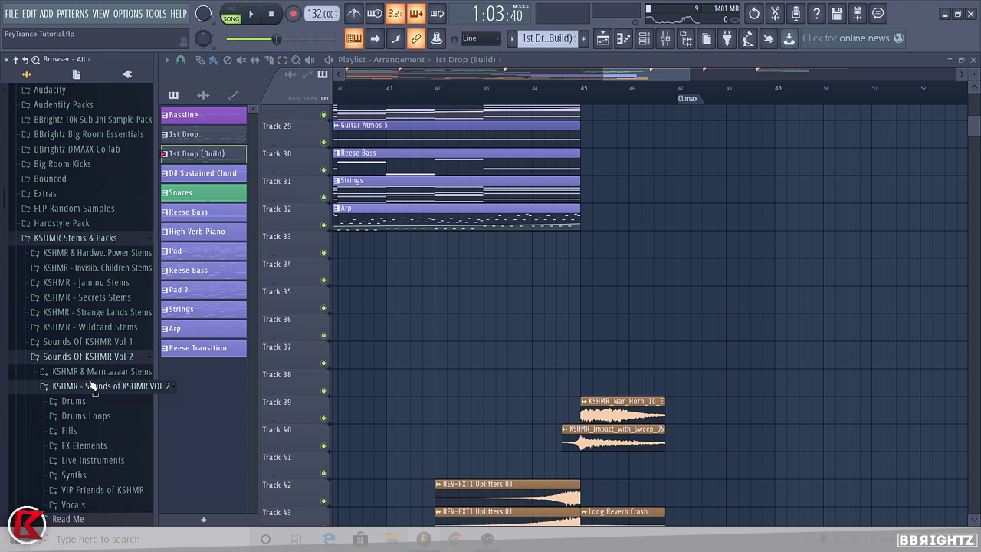
pyautogui.scroll(-5, 86, 406)
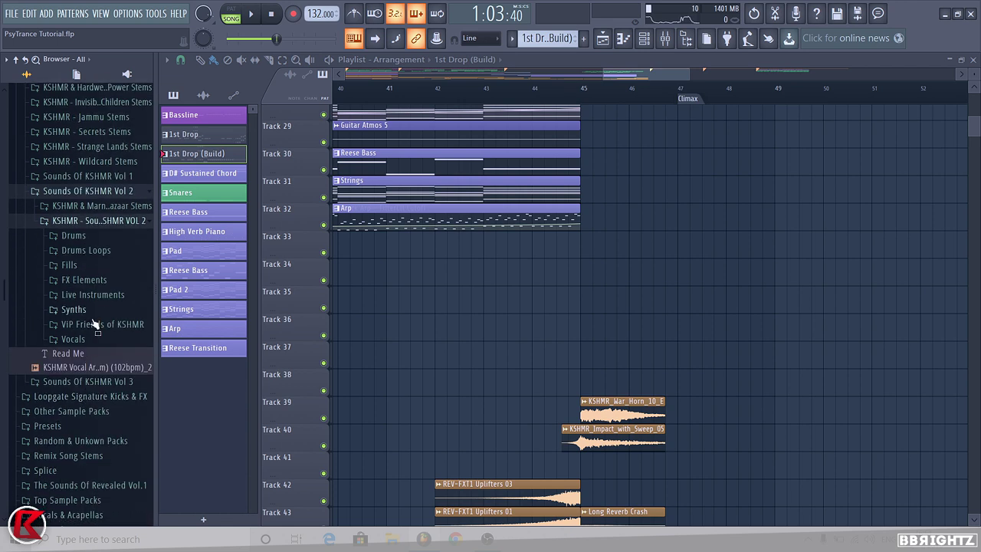
pyautogui.click(92, 300)
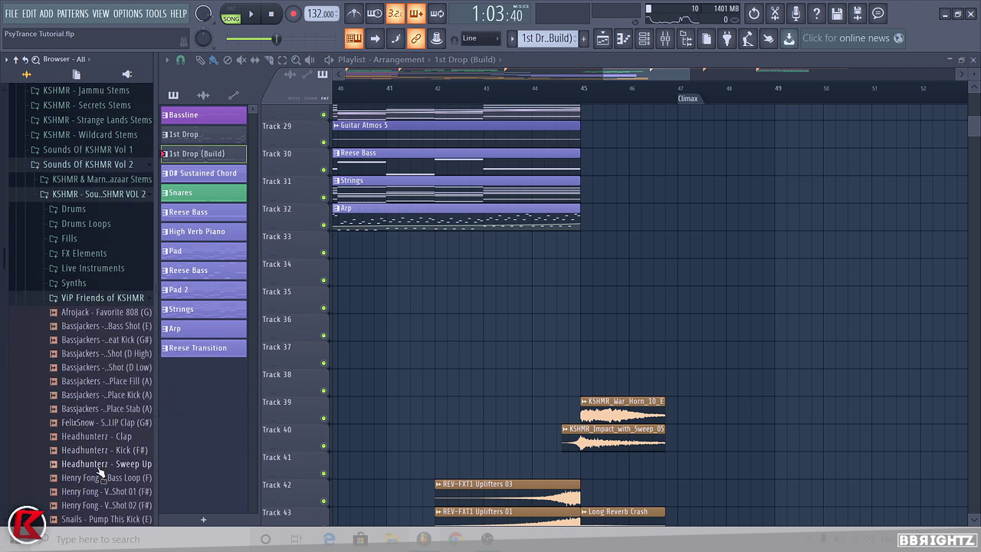
# - Place the Headhunterz - Sweep Up sample on Track 36 just before the Climax marker, and collapse the Sounds Of KSHMR Vol 2 folder
pyautogui.moveTo(98, 463); pyautogui.dragTo(699, 333)
pyautogui.click(72, 299)
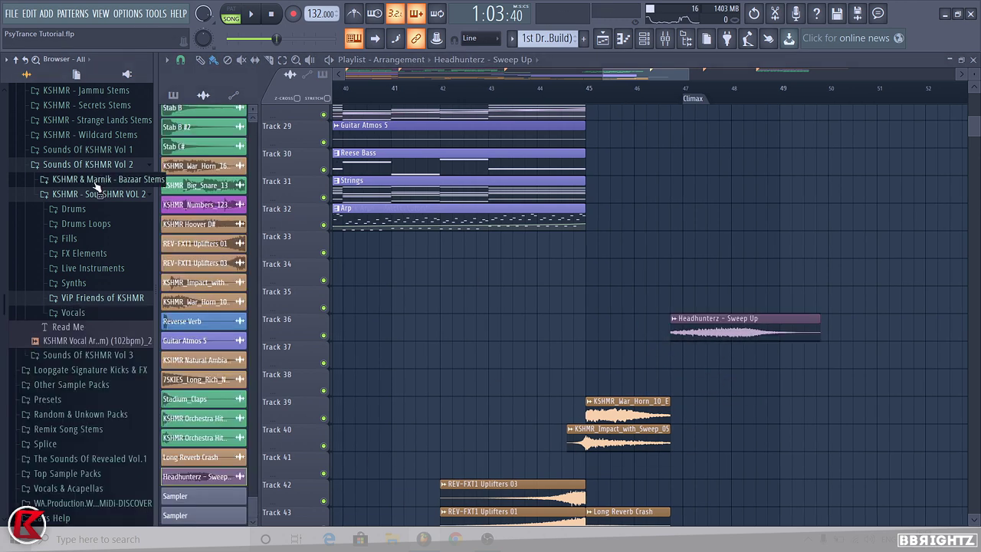
pyautogui.click(95, 191)
pyautogui.click(89, 167)
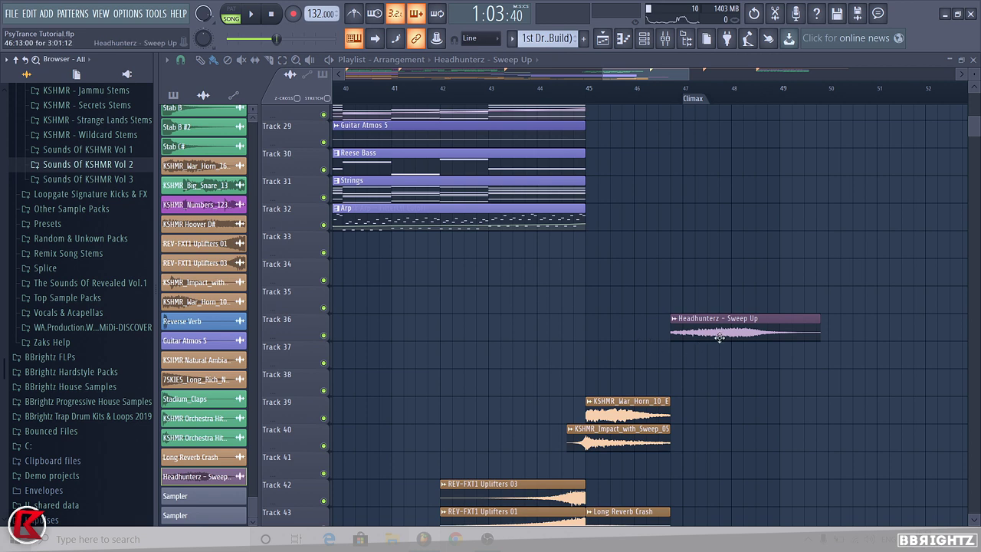
# - Move the Headhunterz - Sweep Up clip to bar 45 on Track 38, then cut off its tail where the War Horn clip ends
pyautogui.moveTo(720, 338); pyautogui.dragTo(636, 393)
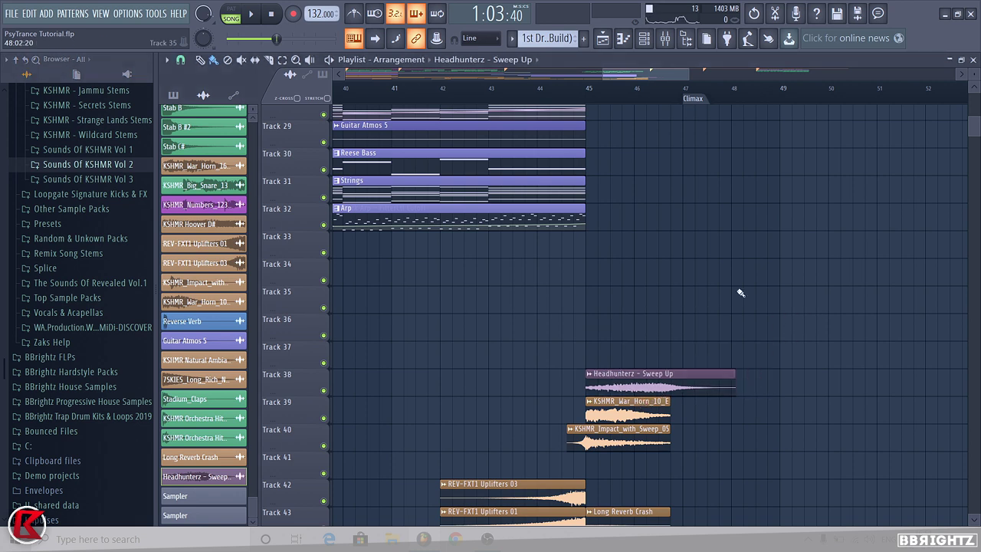
pyautogui.scroll(2, 703, 393)
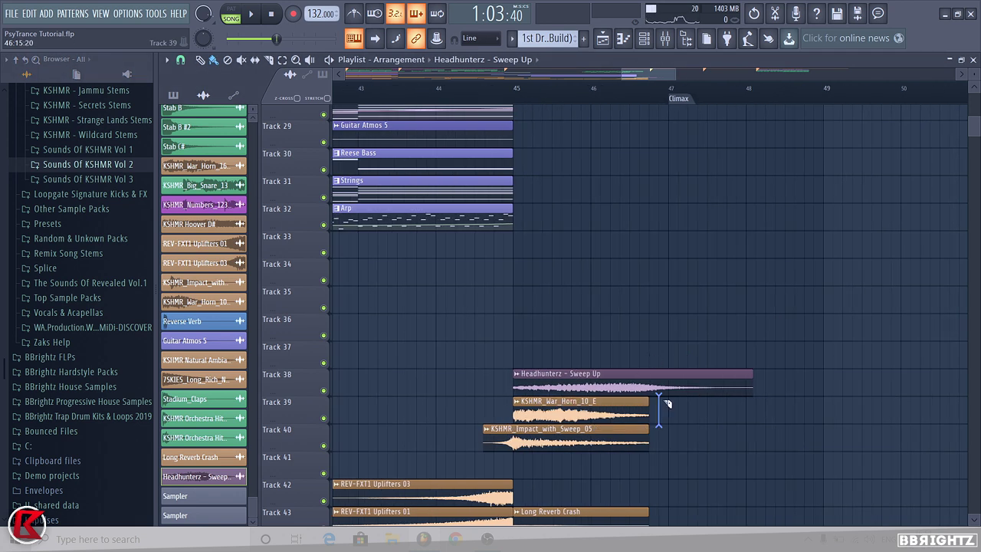
pyautogui.moveTo(656, 375); pyautogui.dragTo(655, 402)
pyautogui.rightClick(687, 387)
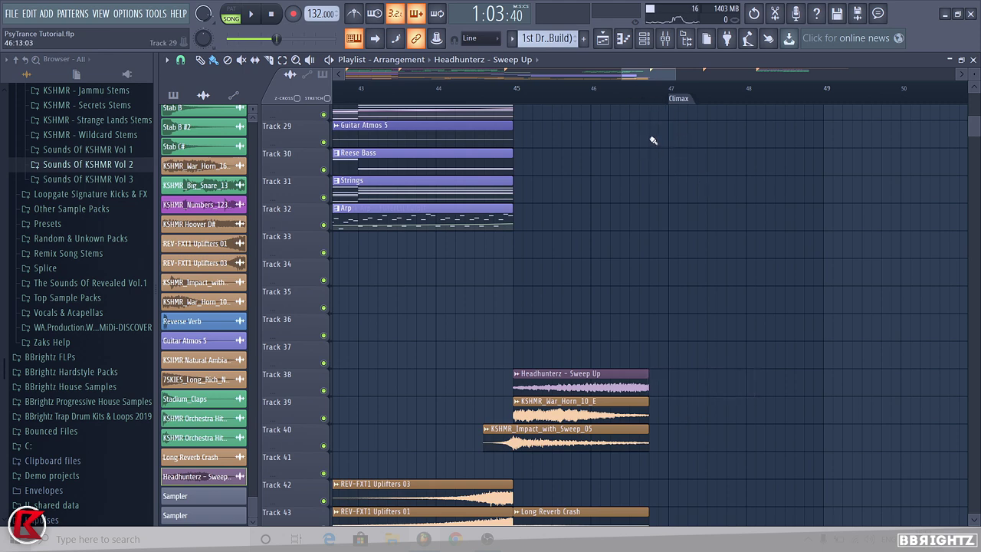
pyautogui.scroll(4, 677, 148)
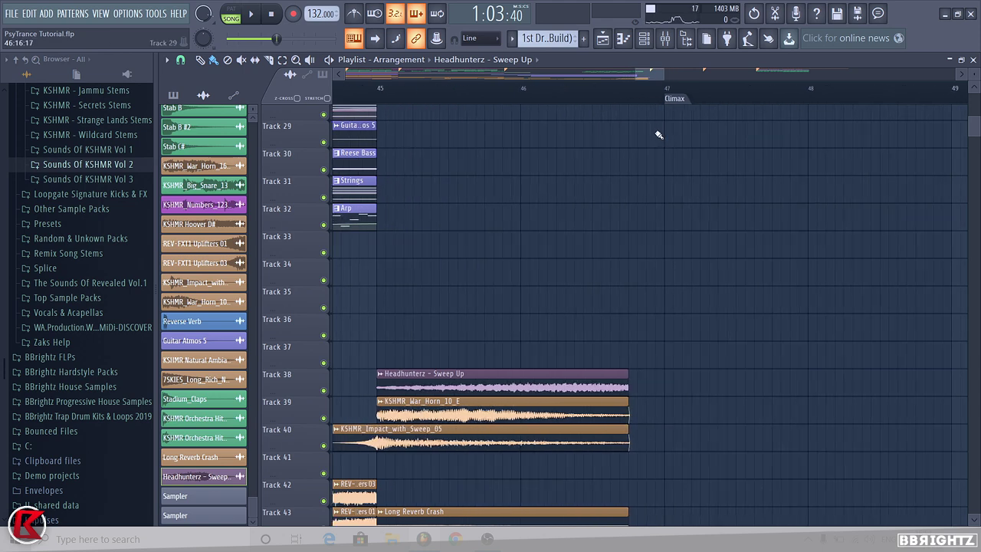
pyautogui.moveTo(634, 136); pyautogui.dragTo(967, 136)
pyautogui.scroll(-2, 673, 229)
pyautogui.scroll(-2, 673, 230)
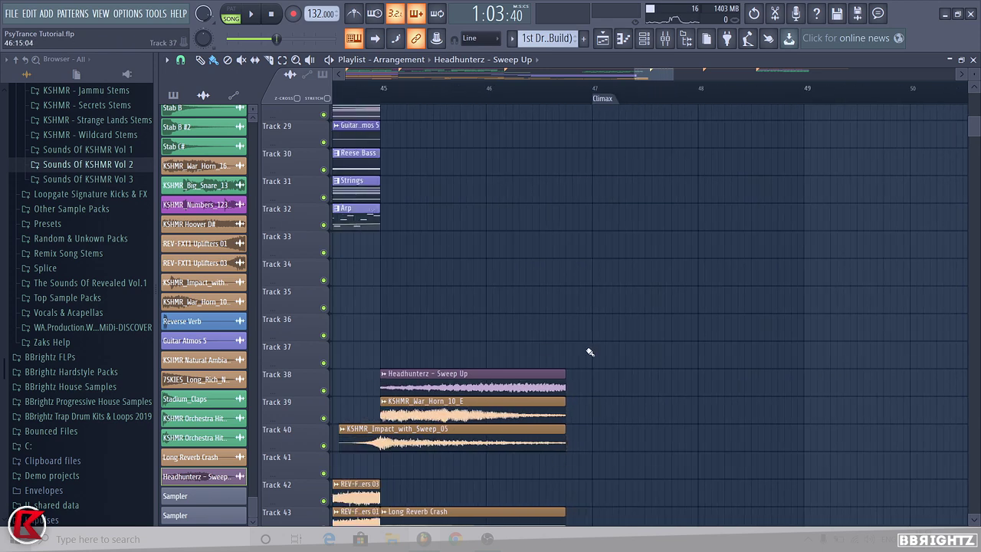
# - Move the shortened Headhunterz - Sweep Up clip down to Track 42 at bar 45, directly after REV-FXT1 Uplifters 03
pyautogui.scroll(-8, 636, 383)
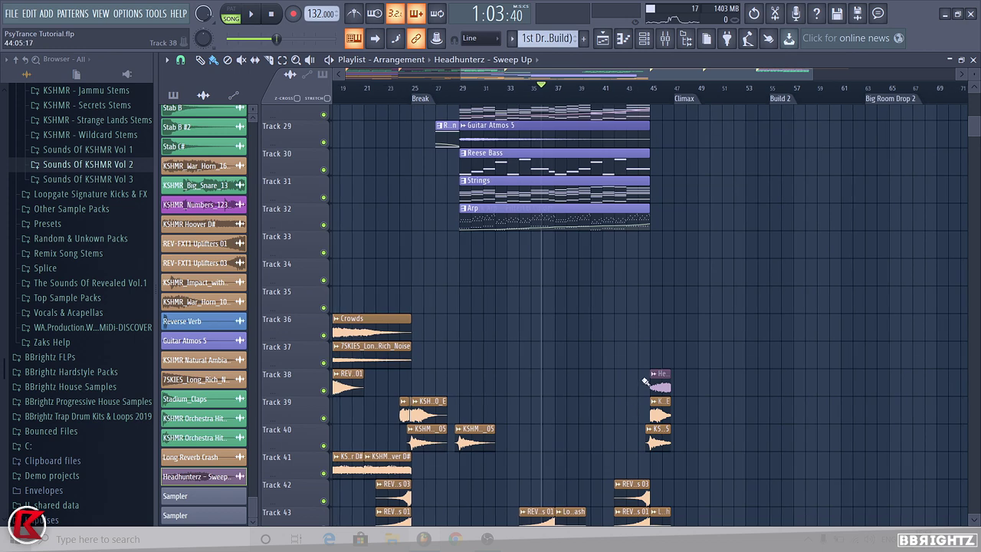
pyautogui.scroll(-4, 652, 434)
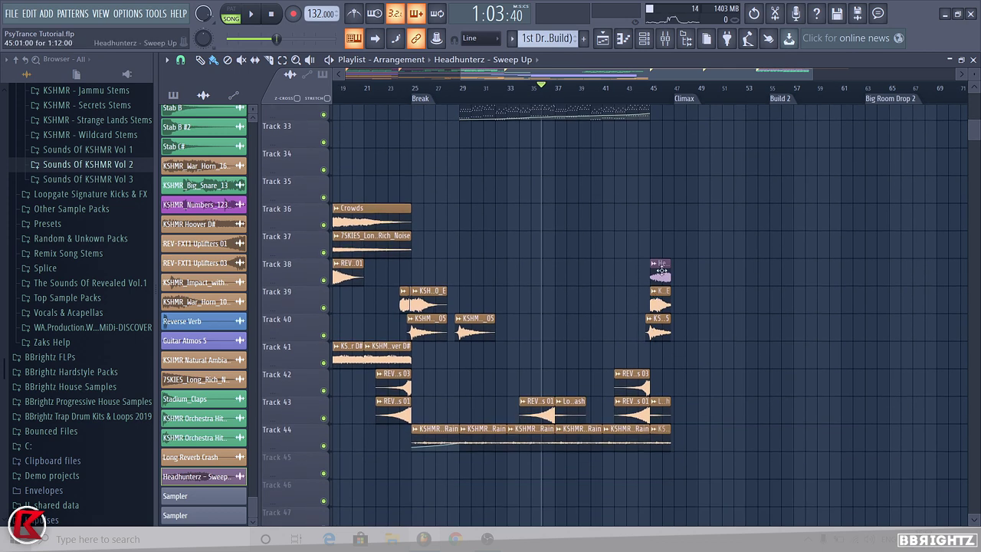
pyautogui.moveTo(661, 275); pyautogui.dragTo(661, 385)
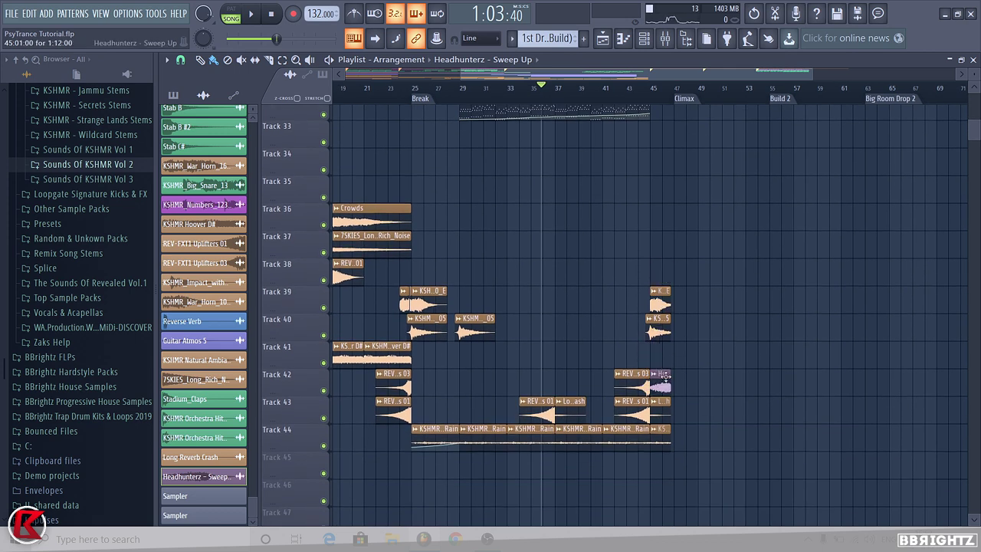
# - Colour the Headhunterz - Sweep Up clip orange-brown like the neighbouring FX clips and set its sample fade-in to 23%
pyautogui.scroll(4, 664, 376)
pyautogui.click(643, 374)
pyautogui.click(673, 389)
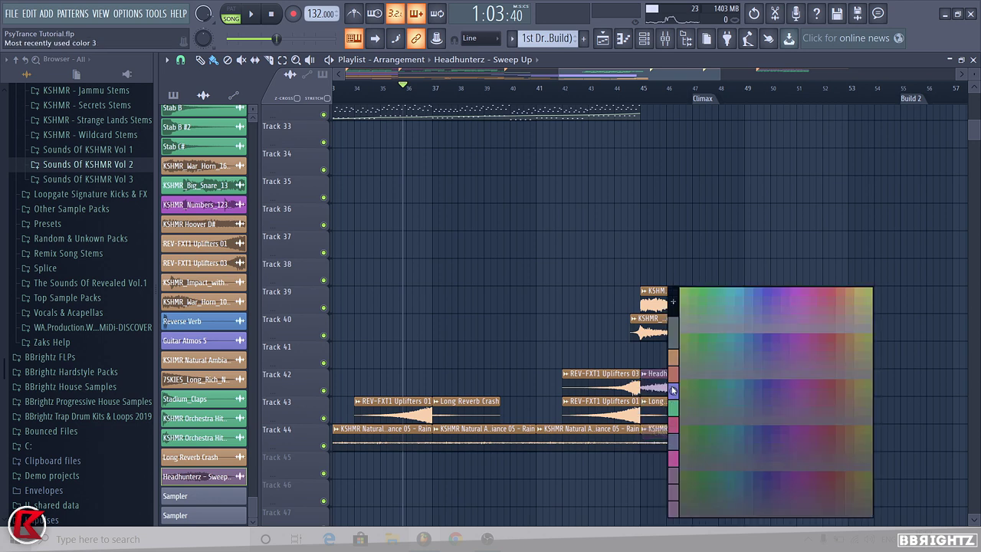
pyautogui.click(672, 360)
pyautogui.doubleClick(664, 384)
pyautogui.moveTo(420, 286); pyautogui.dragTo(420, 279)
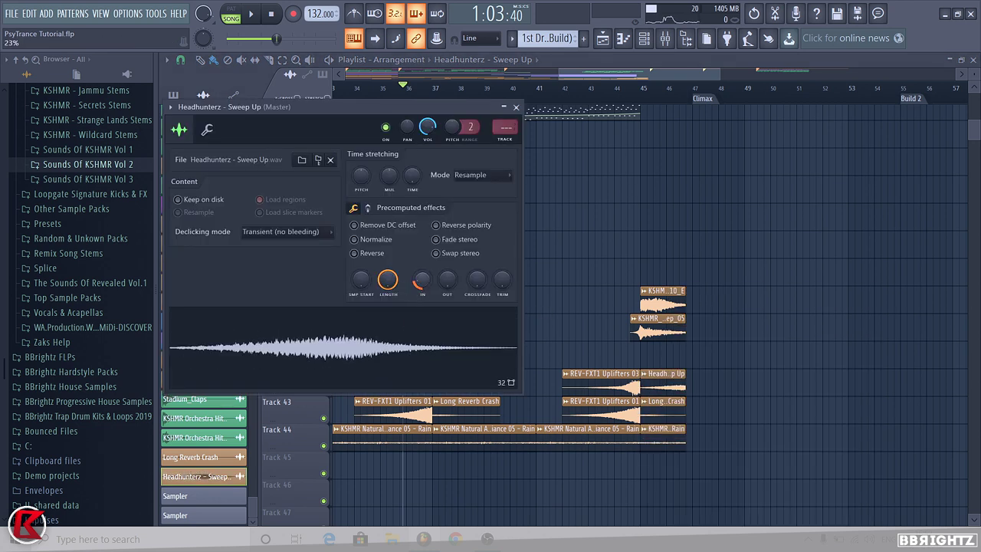
pyautogui.press('Escape')
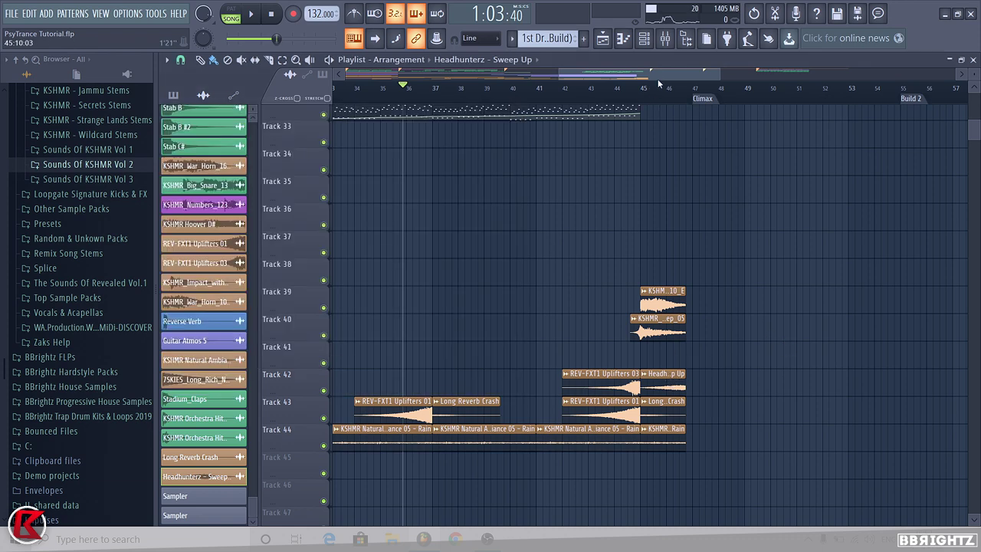
# - Route the Headhunterz - Sweep Up channel to the free mixer track Insert 63
pyautogui.click(665, 39)
pyautogui.scroll(-8, 519, 220)
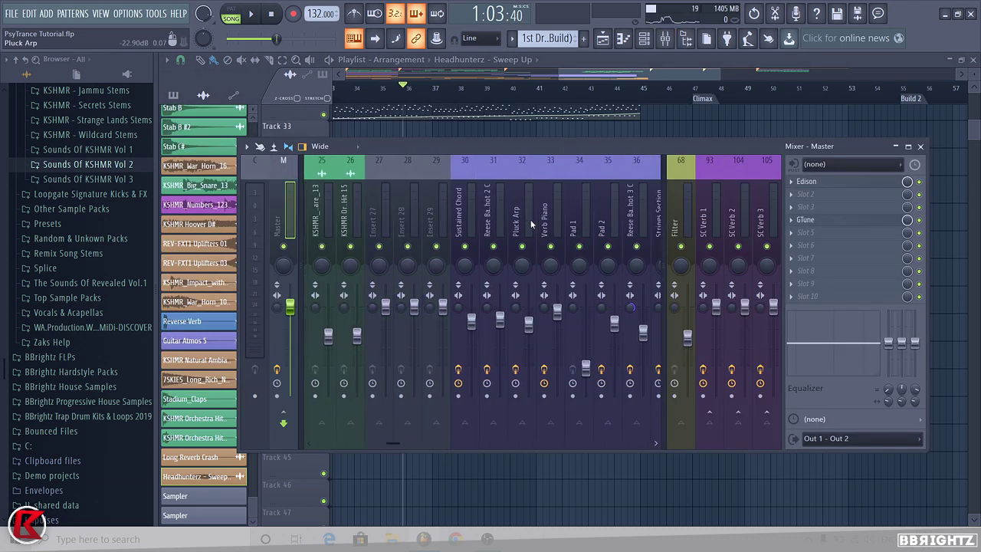
pyautogui.scroll(-10, 530, 219)
pyautogui.click(542, 207)
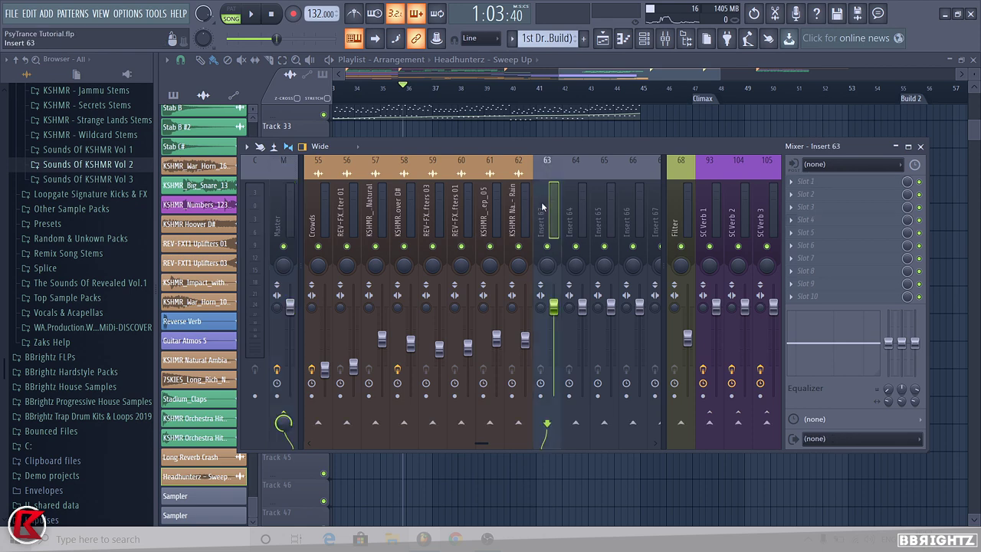
pyautogui.hotkey('ctrl', 'l')
# - Play the transition from just before bar 45 and lower the Headhunterz - Sweep Up mixer fader to about -7.1 dB (70%)
pyautogui.click(626, 88)
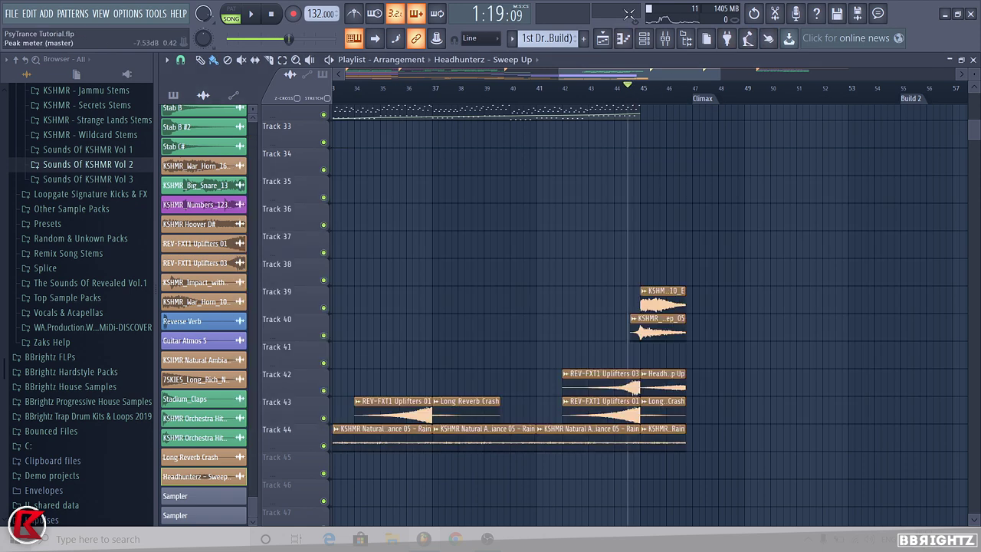
pyautogui.press('space')
pyautogui.click(665, 40)
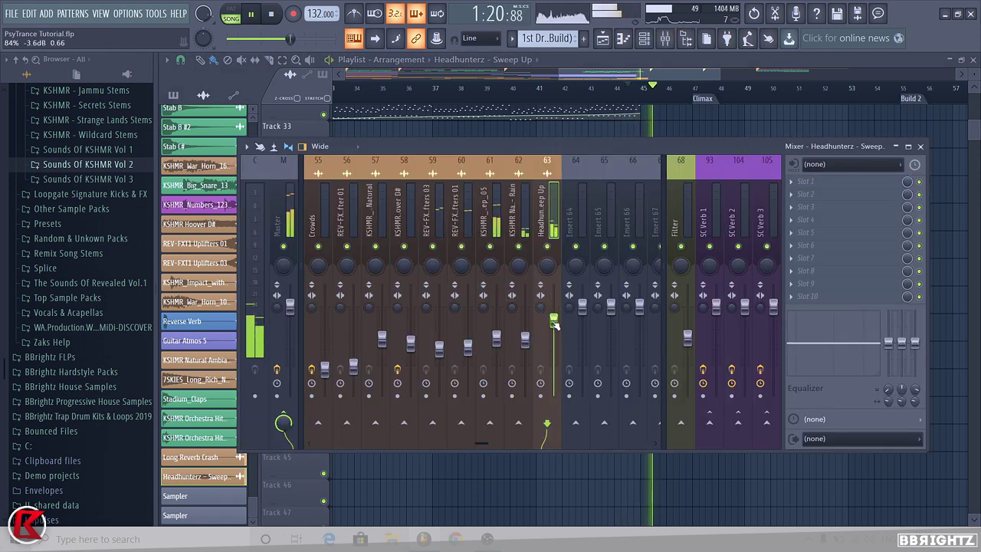
pyautogui.moveTo(553, 307); pyautogui.dragTo(553, 337)
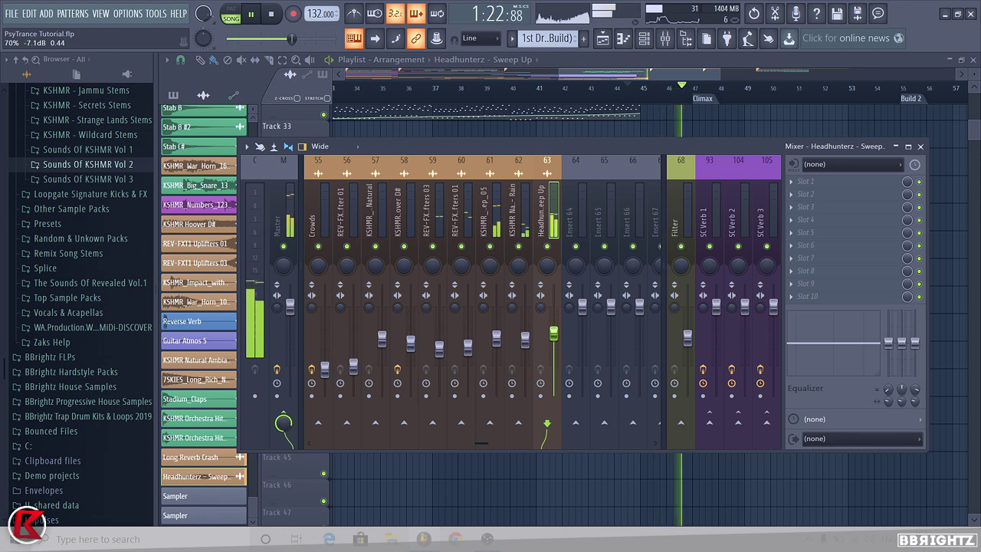
pyautogui.press('space')
pyautogui.press('F9')
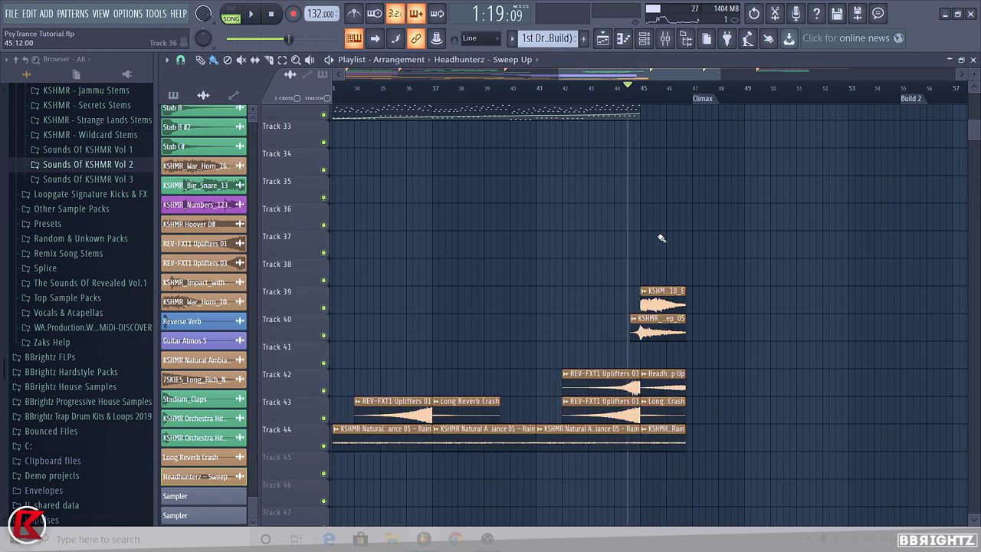
# - Set the declicking mode of the Headhunterz - Sweep Up sample to Generic (bleeding)
pyautogui.doubleClick(662, 373)
pyautogui.click(319, 233)
pyautogui.click(297, 281)
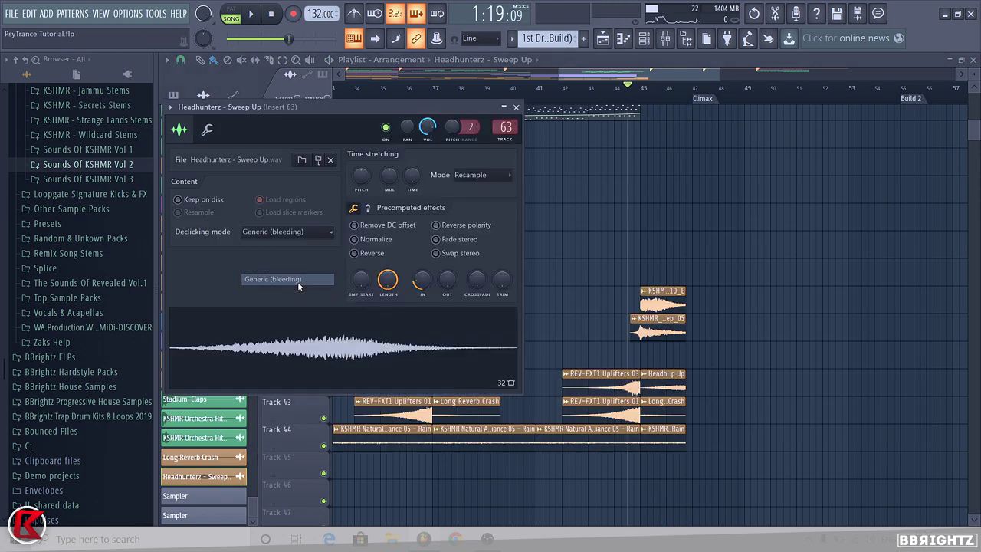
pyautogui.press('Escape')
# - Set the declicking mode of the Long Reverb Crash sample on Track 43 to Generic (bleeding)
pyautogui.scroll(4, 677, 387)
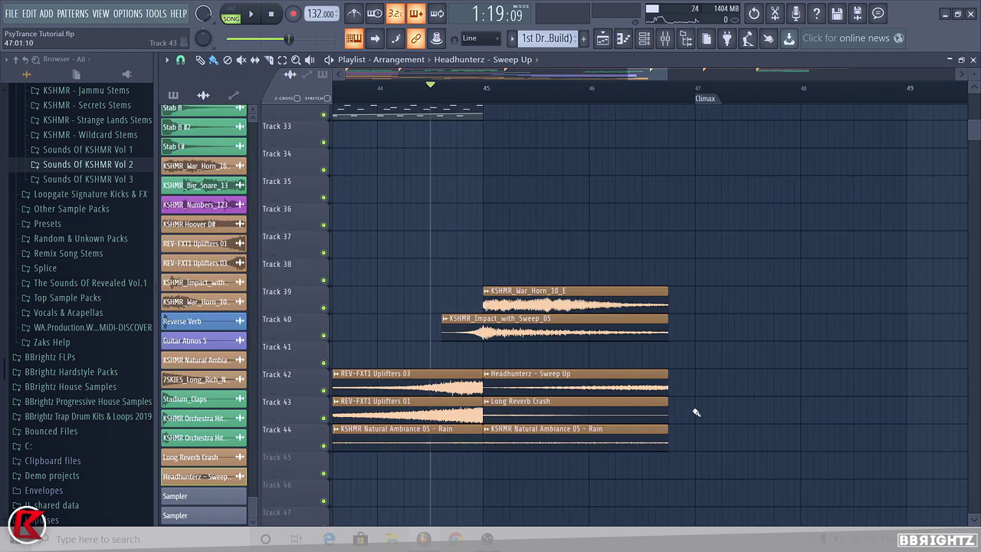
pyautogui.scroll(2, 696, 412)
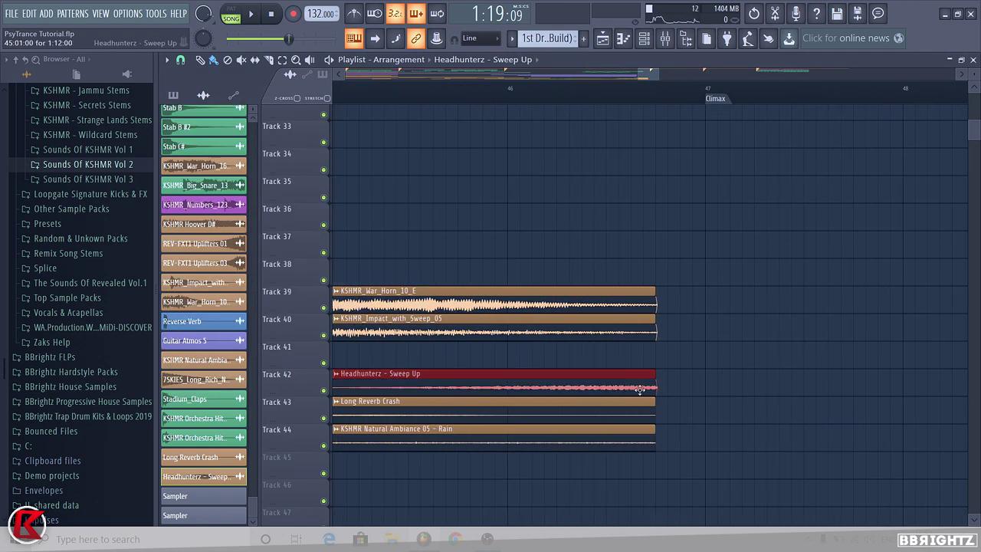
pyautogui.doubleClick(394, 403)
pyautogui.click(386, 347)
pyautogui.click(375, 394)
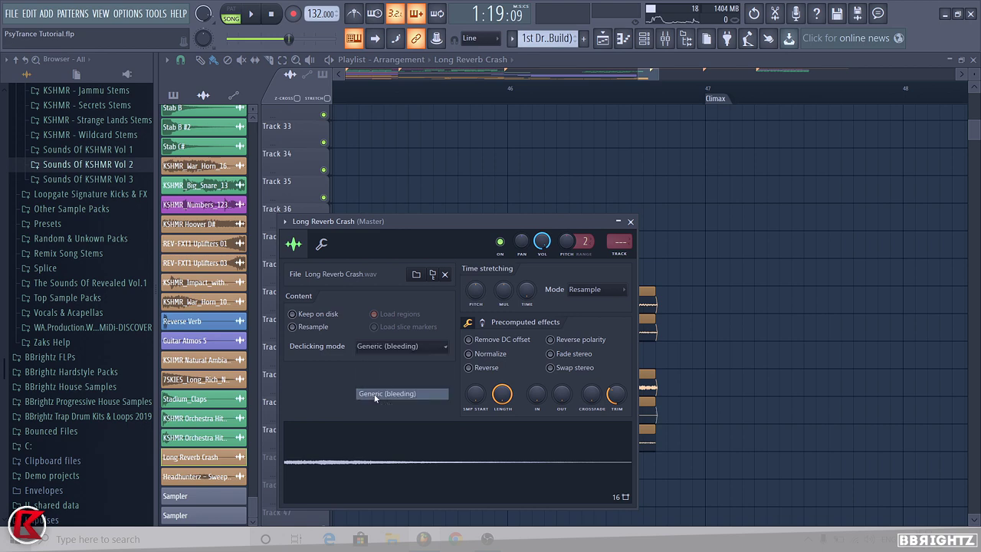
pyautogui.press('Escape')
# - Set the declicking mode of the KSHMR Natural Ambiance 05 - Rain sample on Track 44 to Generic (bleeding)
pyautogui.doubleClick(448, 429)
pyautogui.click(369, 305)
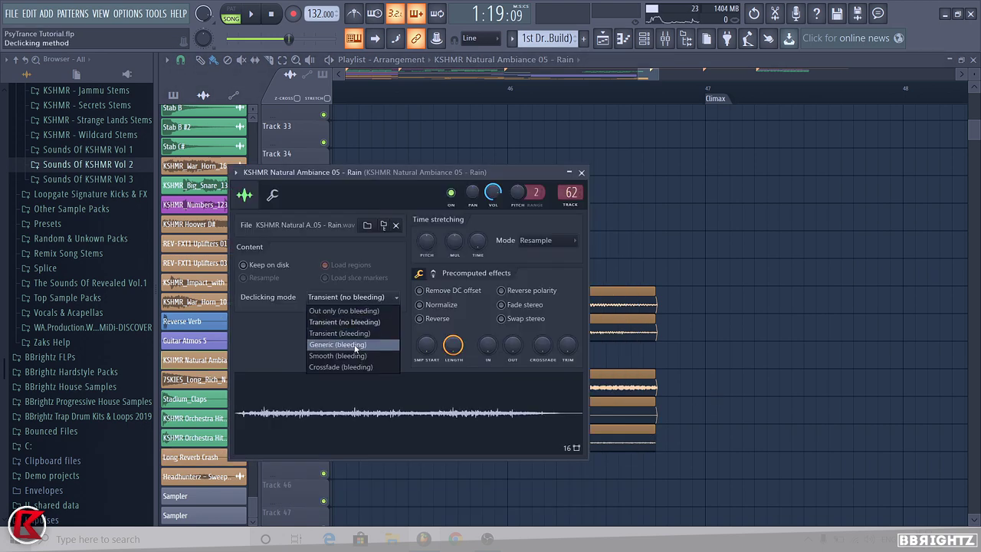
pyautogui.click(341, 345)
pyautogui.press('Escape')
# - Create a new pattern after Reese Transition and name it LFO Riser
pyautogui.scroll(-4, 750, 359)
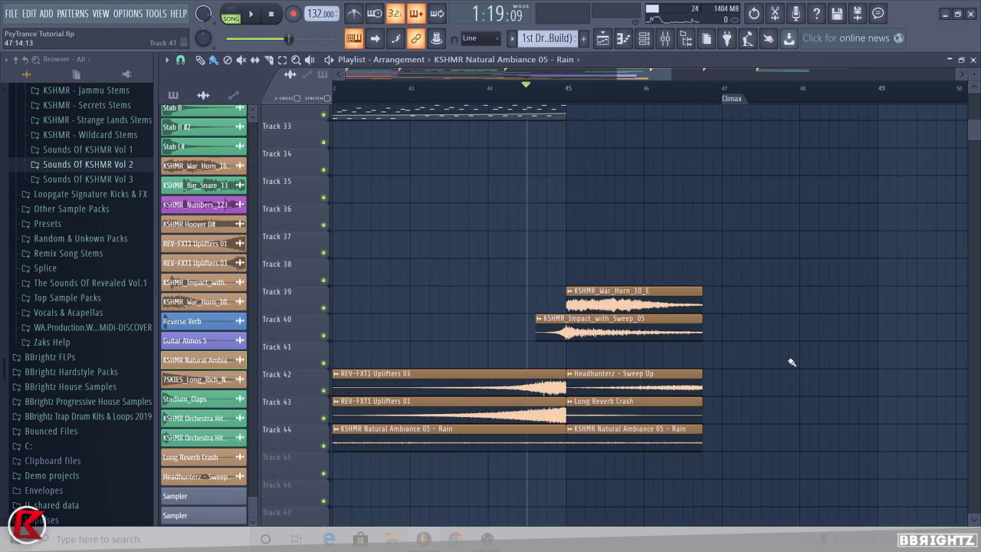
pyautogui.scroll(7, 790, 361)
pyautogui.scroll(-3, 786, 352)
pyautogui.scroll(-7, 542, 43)
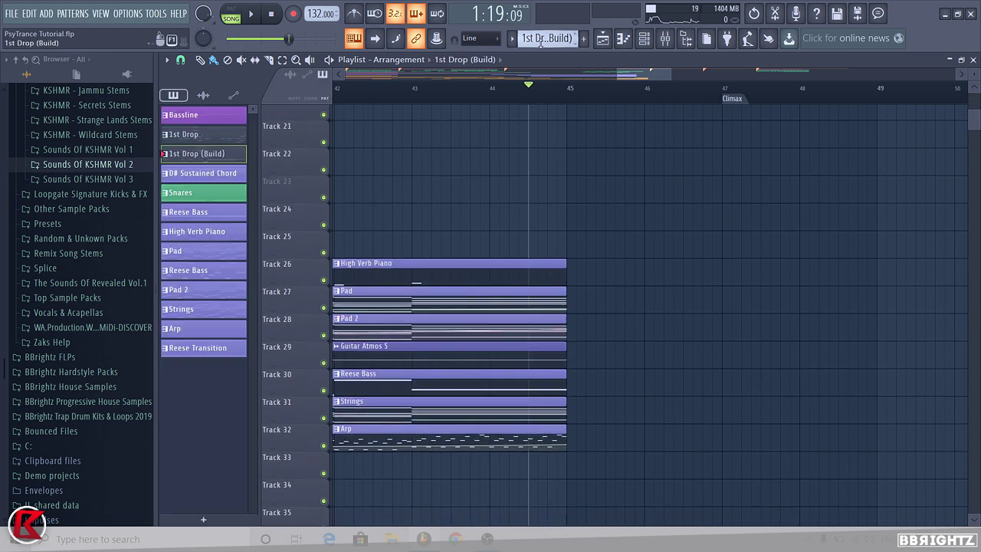
pyautogui.scroll(-4, 541, 39)
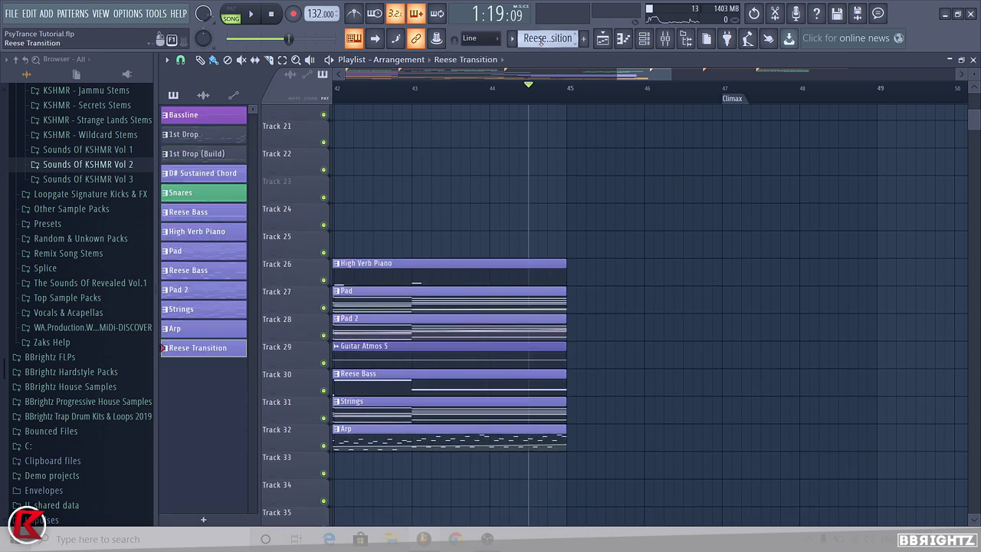
pyautogui.click(545, 39)
pyautogui.click(672, 99)
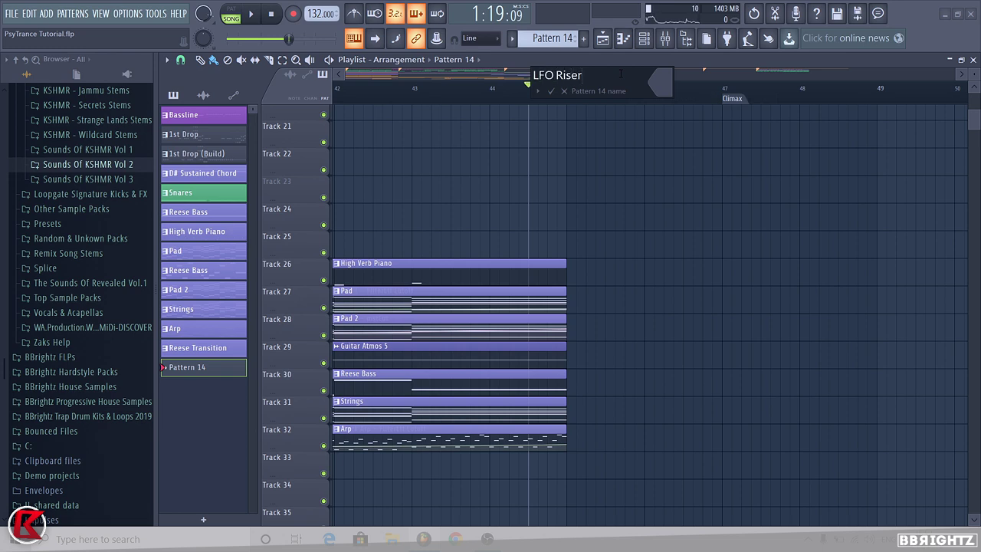
pyautogui.press('Return')
# - Place the LFO Riser pattern on Track 34 at bar 45 and select the playlist time range from bar 45 to bar 47
pyautogui.scroll(-6, 662, 250)
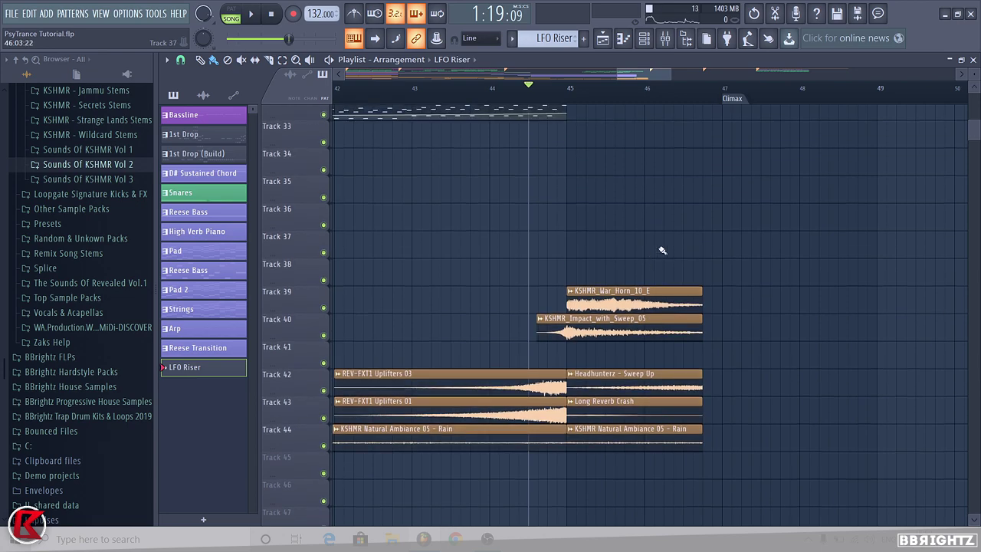
pyautogui.scroll(-10, 663, 249)
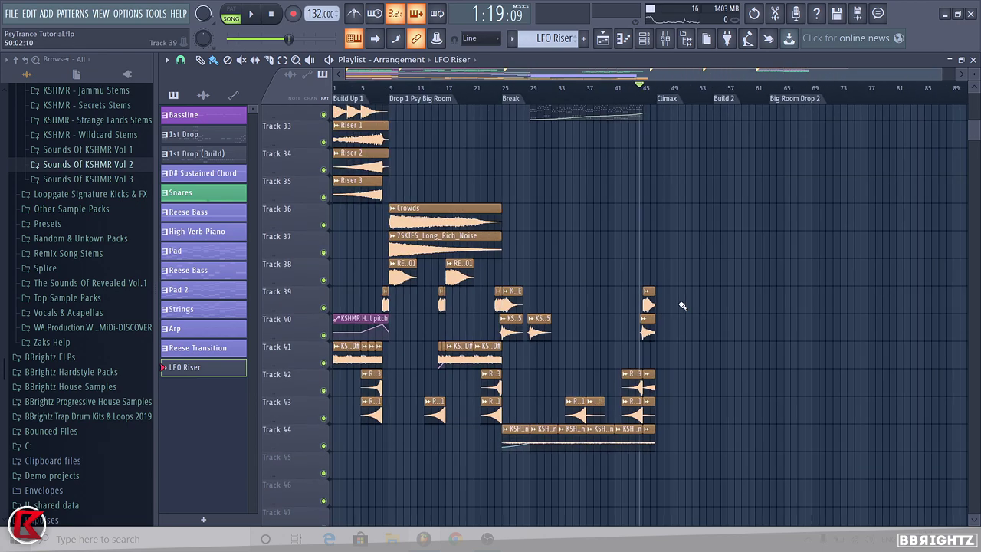
pyautogui.scroll(4, 682, 306)
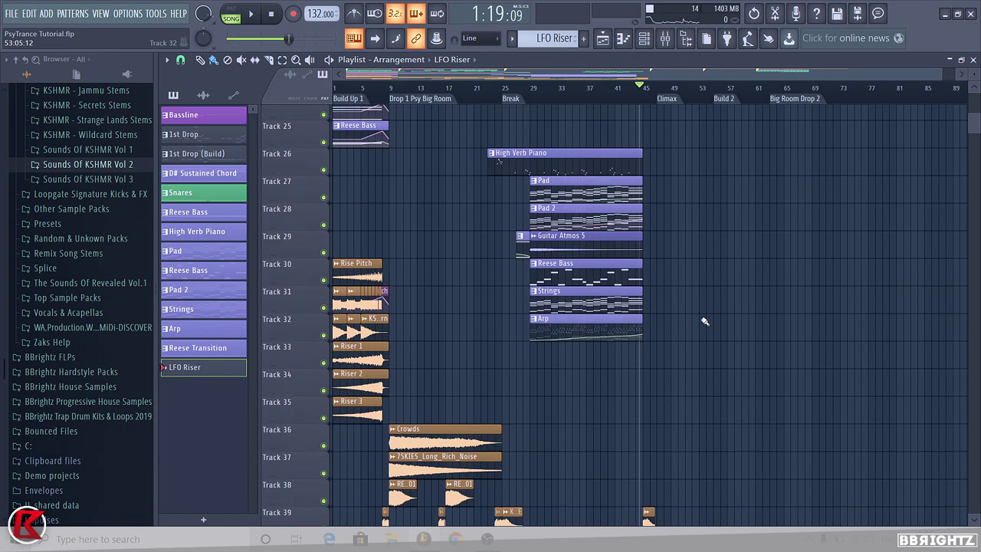
pyautogui.scroll(2, 690, 299)
pyautogui.scroll(3, 464, 282)
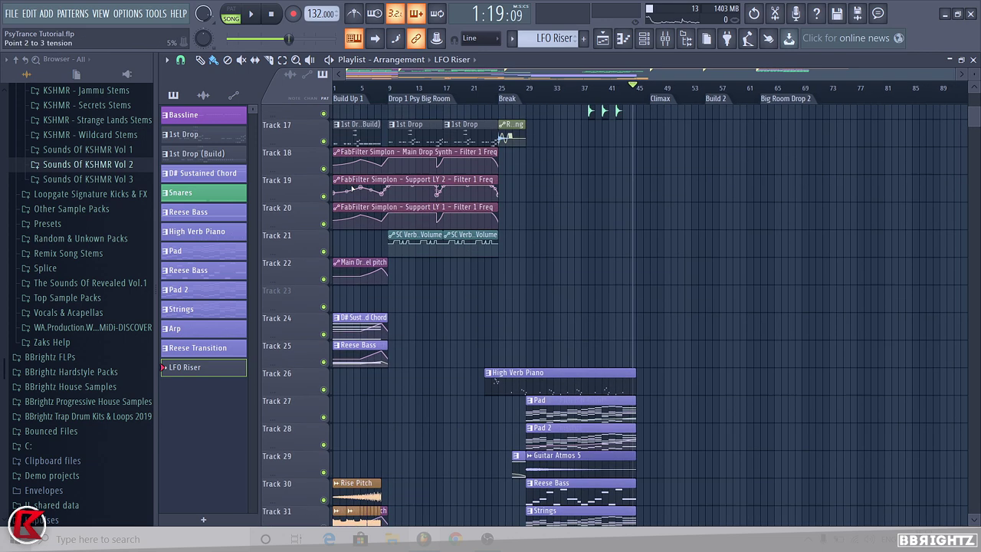
pyautogui.scroll(6, 934, 363)
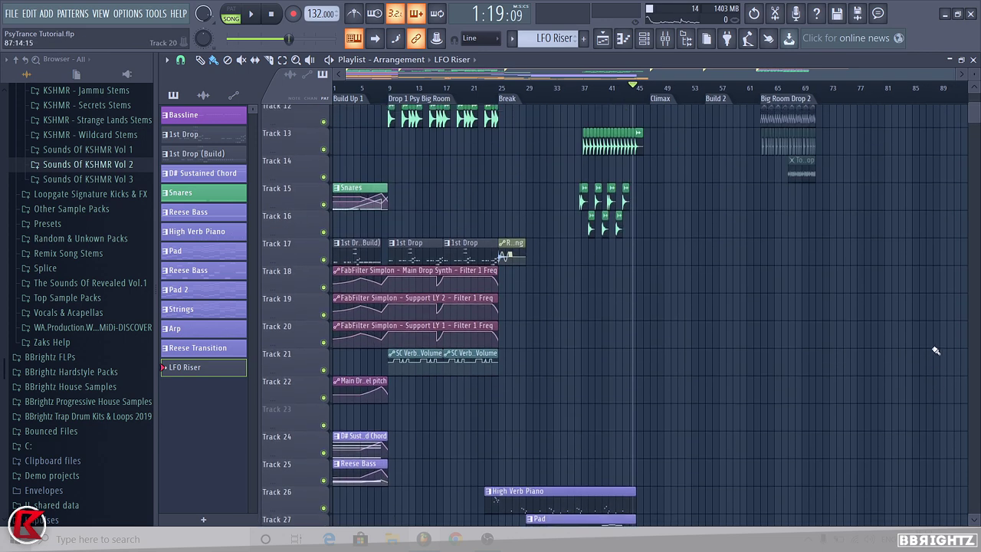
pyautogui.scroll(-7, 958, 345)
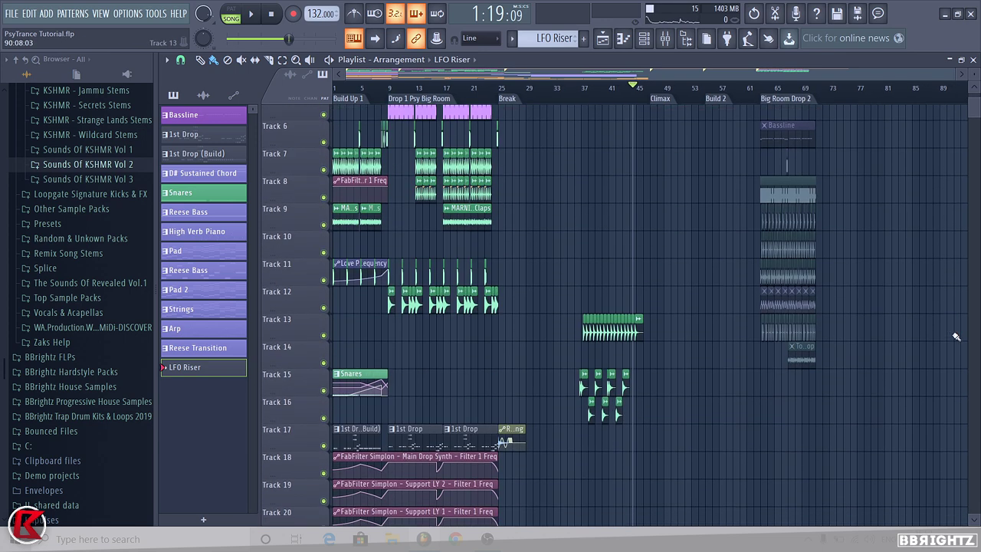
pyautogui.scroll(-5, 740, 300)
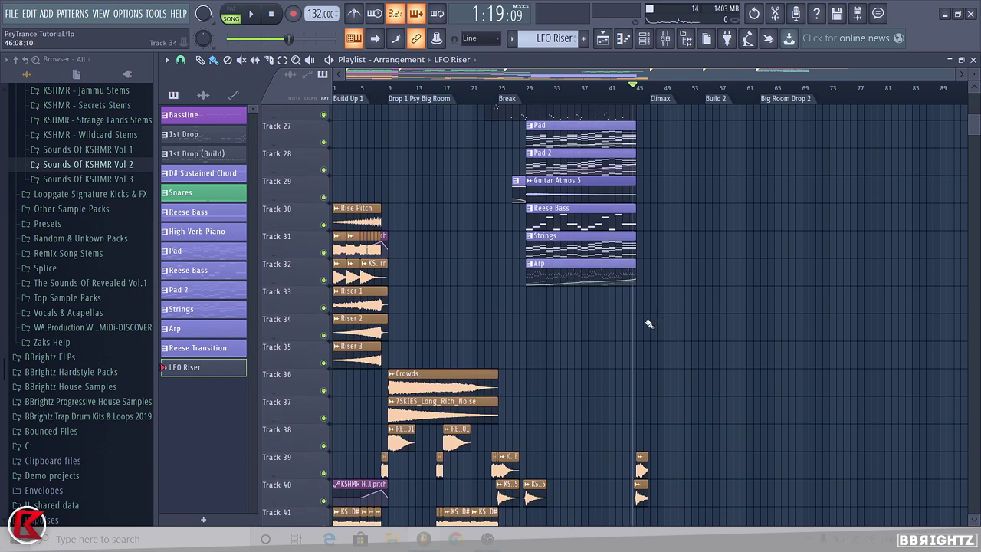
pyautogui.scroll(5, 649, 323)
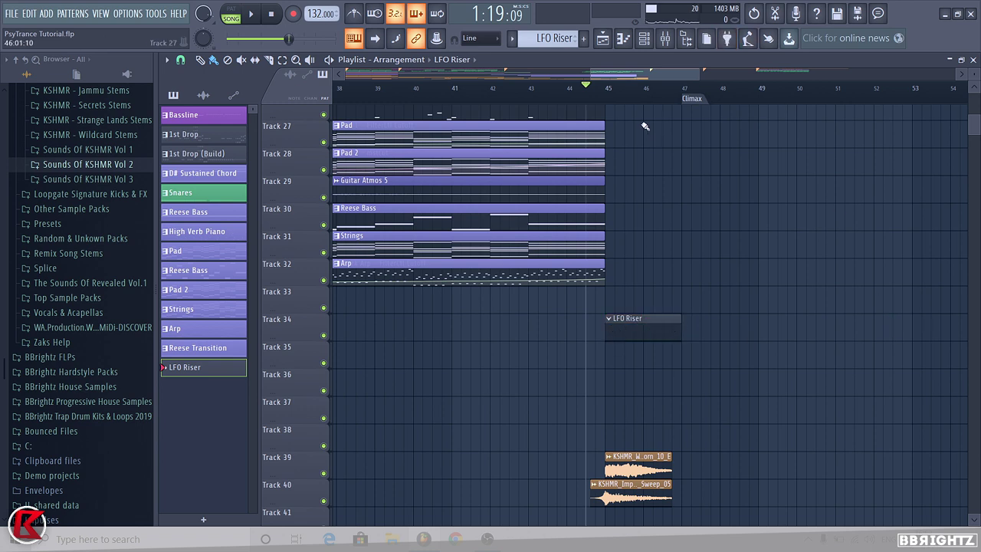
pyautogui.moveTo(610, 95); pyautogui.dragTo(683, 89)
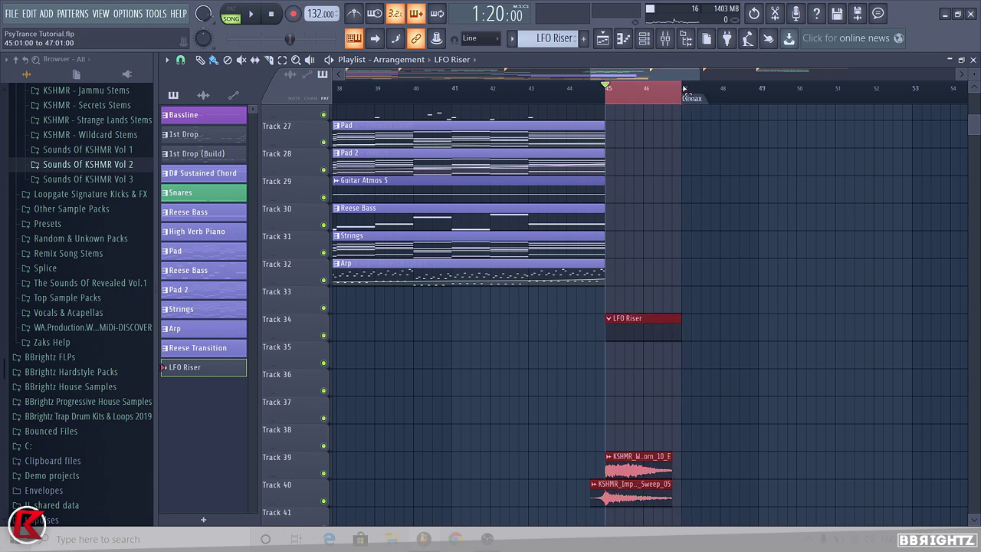
# - Add a Sylenth1 instrument and load the FX Siren preset from the Presets folder
pyautogui.click(45, 13)
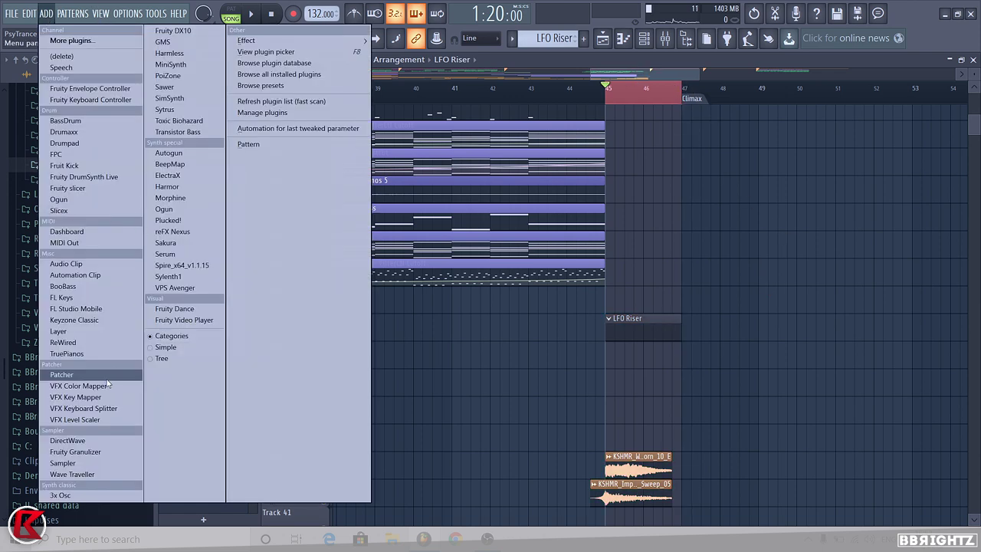
pyautogui.click(184, 276)
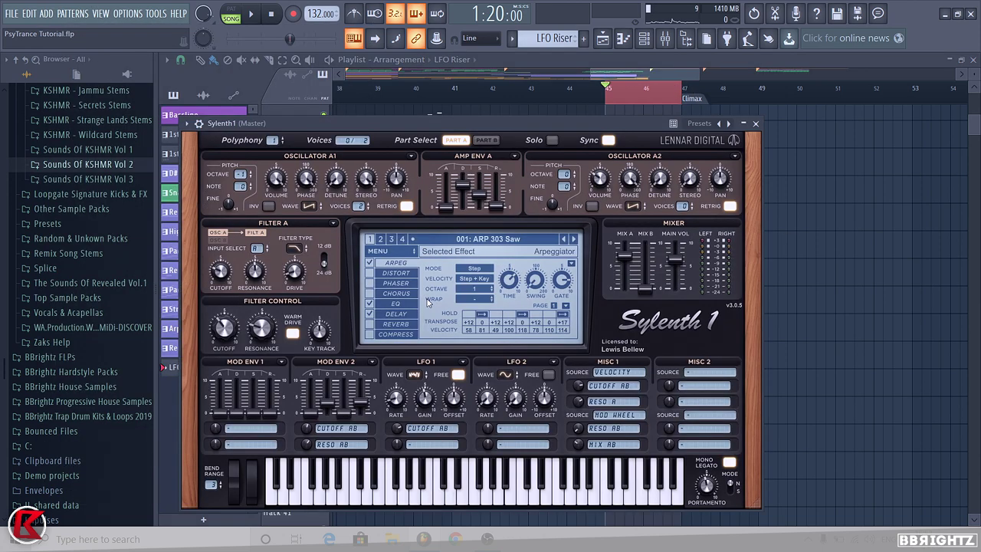
pyautogui.click(397, 251)
pyautogui.moveTo(394, 260)
pyautogui.click(537, 264)
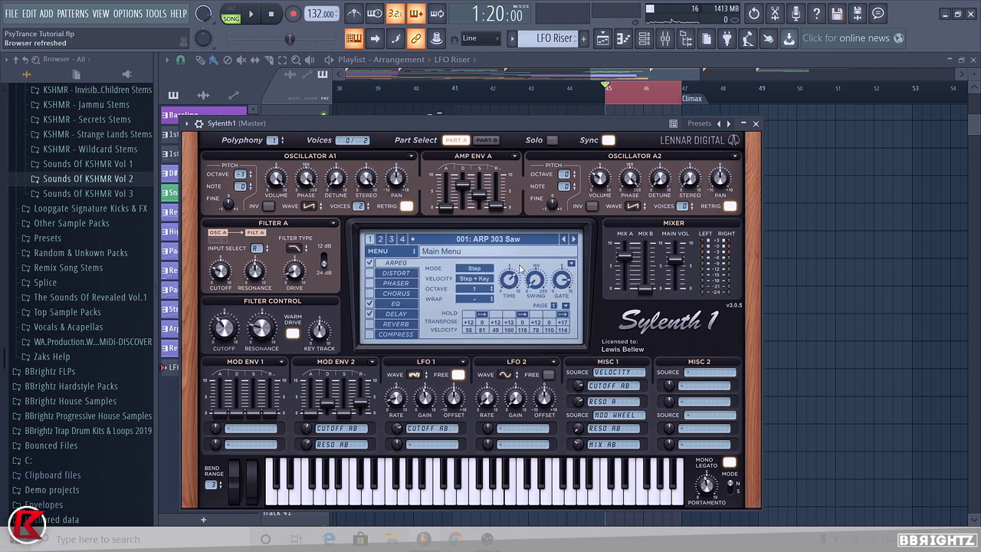
pyautogui.scroll(-10, 413, 321)
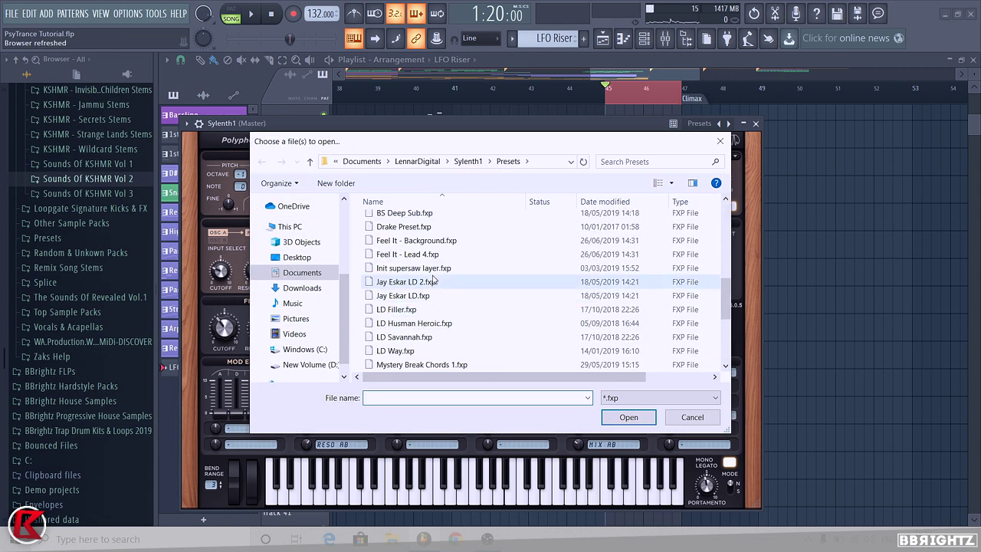
pyautogui.doubleClick(401, 364)
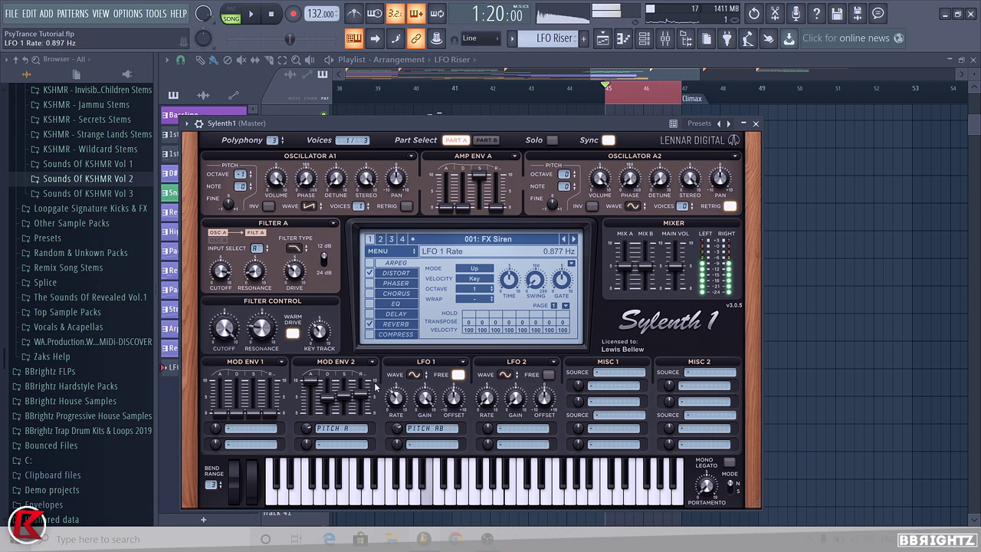
# - Switch off the reverb effect in Sylenth1, close the plugin and open its piano roll for the LFO Riser pattern
pyautogui.click(371, 323)
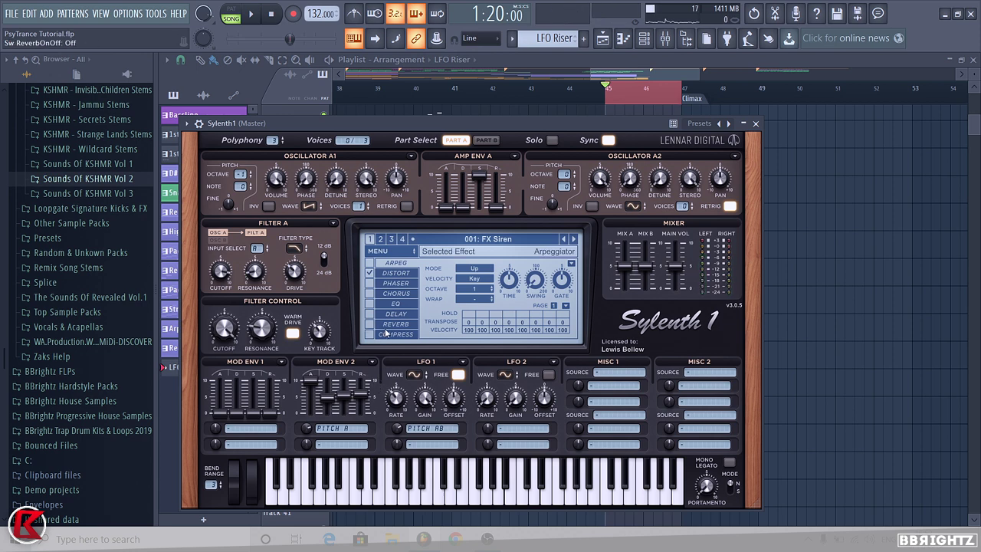
pyautogui.click(756, 123)
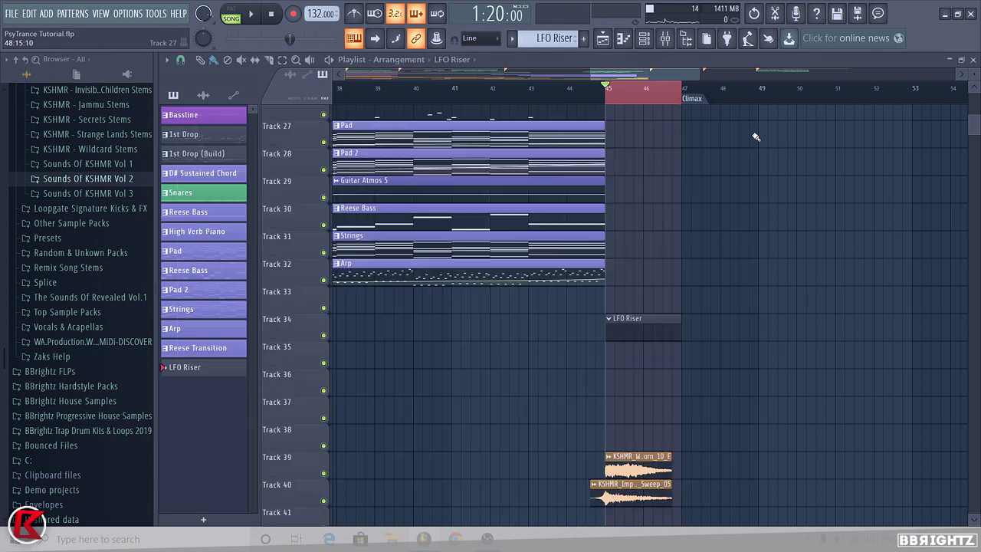
pyautogui.click(623, 37)
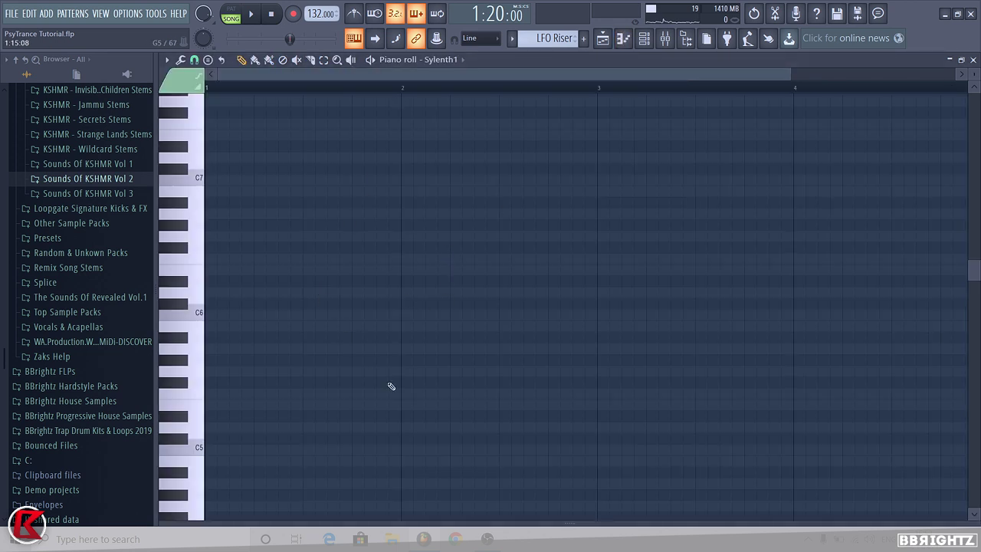
# - Audition the D#4 and D#3 keys, then draw a D#4 note about 1.75 bars long from bar 1
pyautogui.scroll(-2, 398, 368)
pyautogui.scroll(-5, 227, 348)
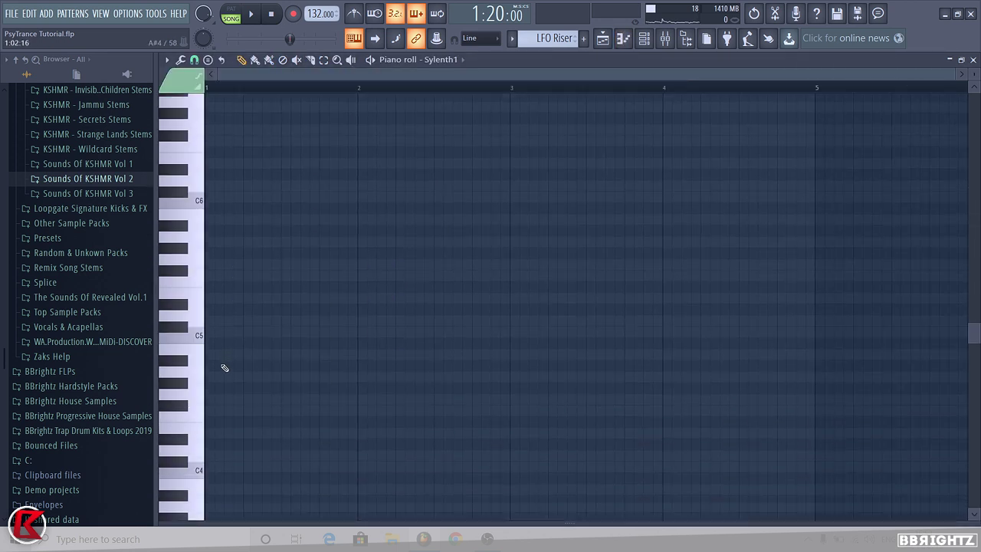
pyautogui.click(185, 352)
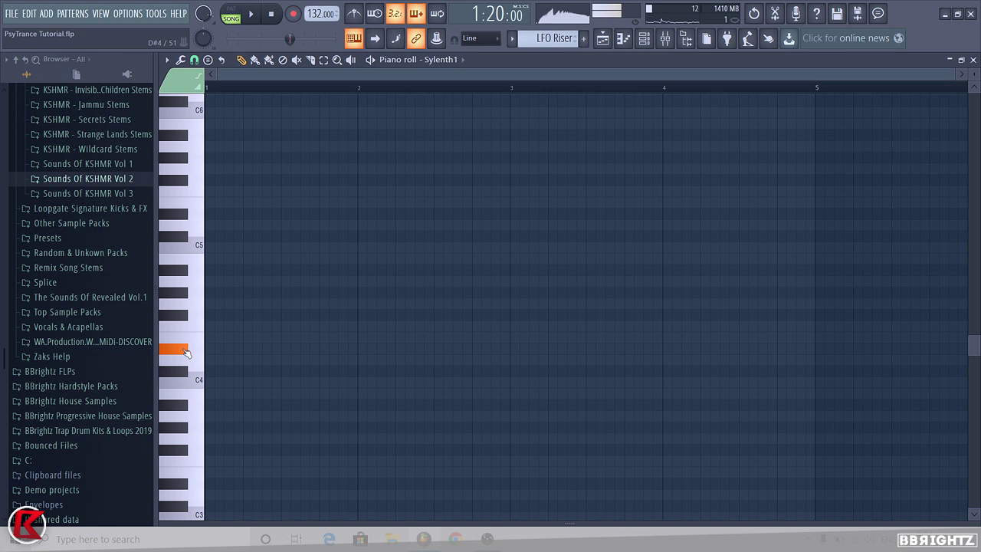
pyautogui.click(185, 485)
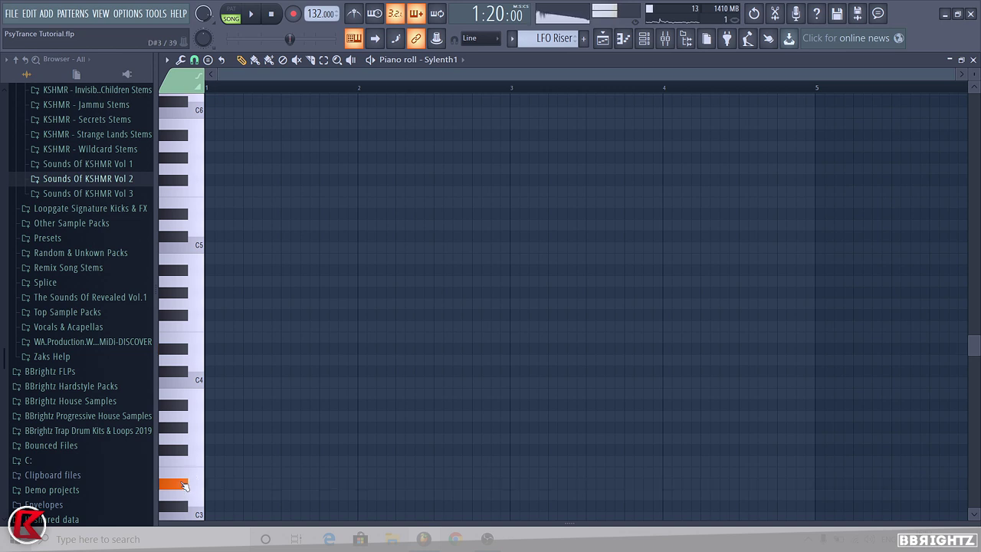
pyautogui.click(184, 352)
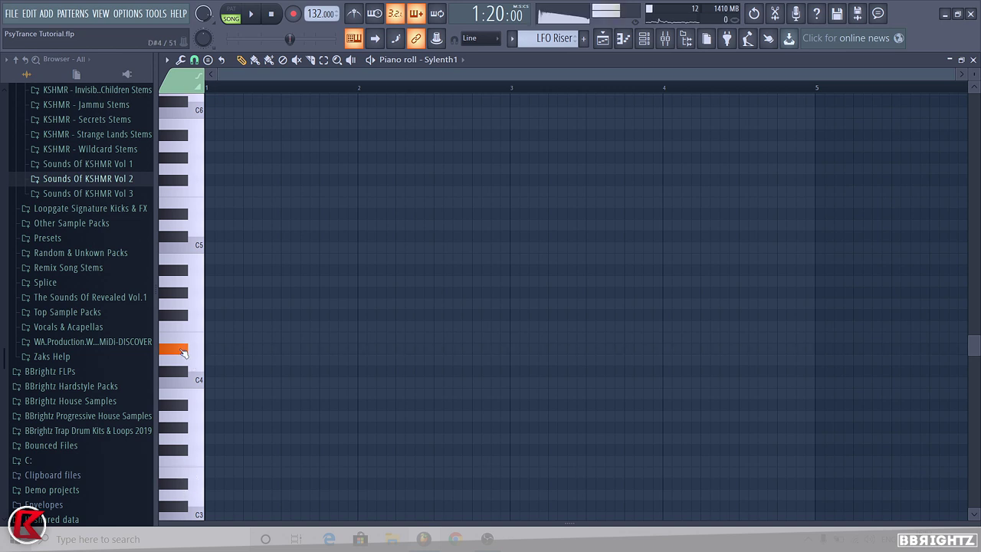
pyautogui.click(215, 340)
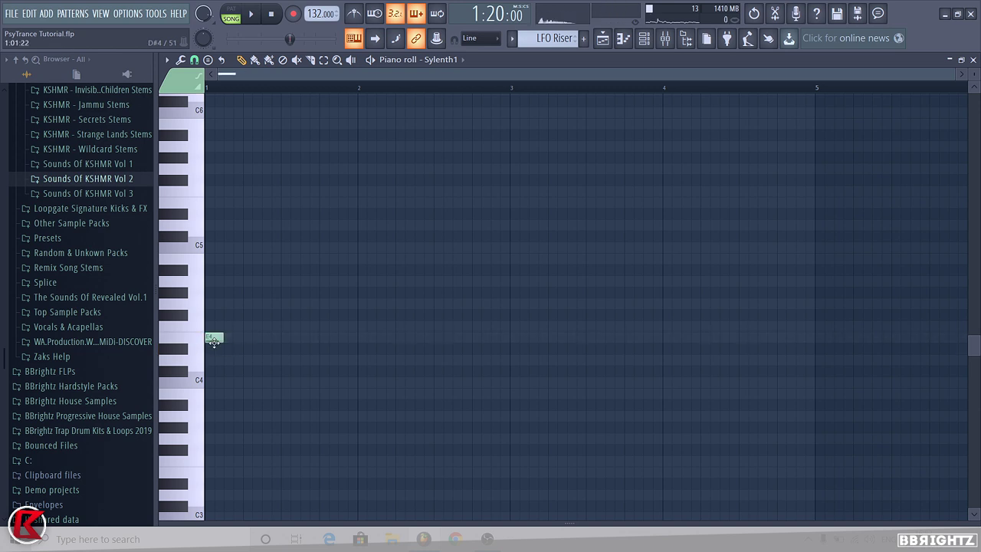
pyautogui.moveTo(216, 340); pyautogui.dragTo(522, 370)
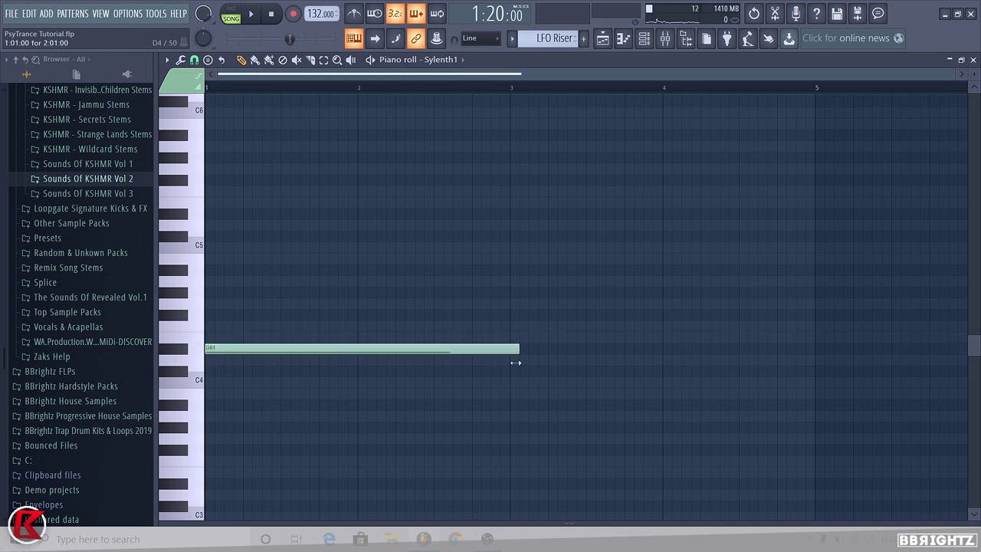
pyautogui.scroll(-1, 352, 84)
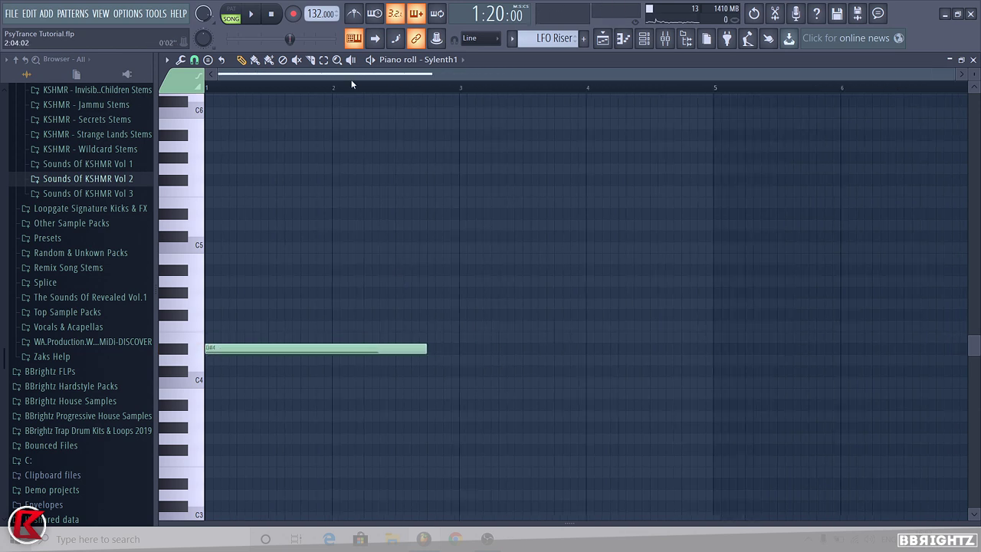
pyautogui.moveTo(338, 137); pyautogui.dragTo(434, 151)
pyautogui.moveTo(427, 135); pyautogui.dragTo(435, 135)
# - Return to the playlist and recolour the LFO Riser pattern orange like the FX sample clips
pyautogui.click(602, 39)
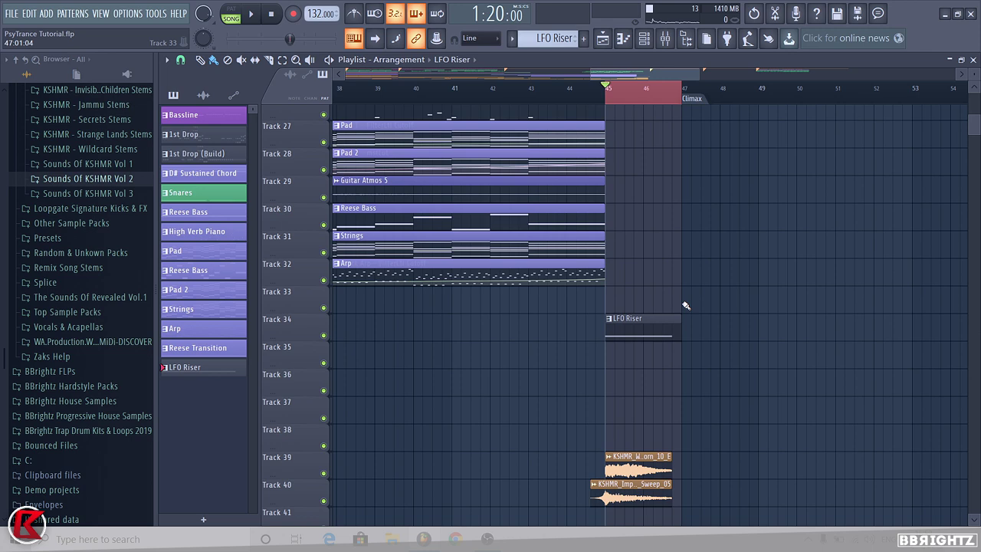
pyautogui.click(597, 319)
pyautogui.click(628, 387)
pyautogui.click(625, 374)
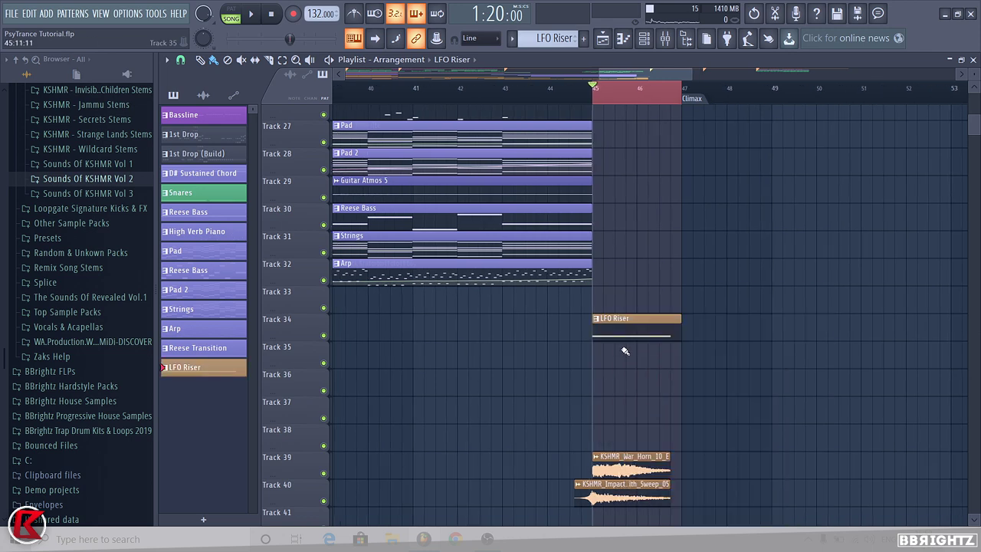
# - Rename the Sylenth1 channel in the channel rack as LFO and colour it orange
pyautogui.click(644, 38)
pyautogui.rightClick(442, 488)
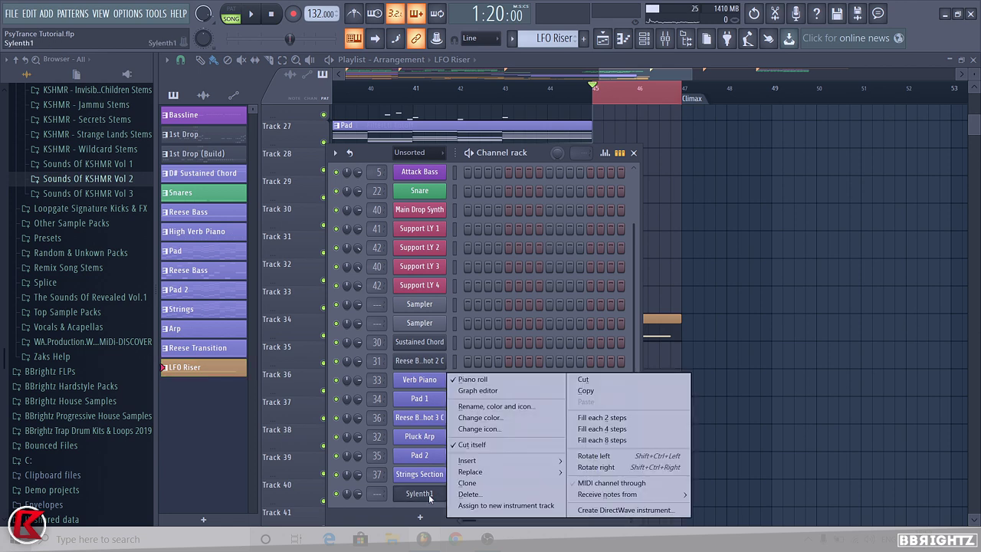
pyautogui.click(474, 405)
pyautogui.write('L')
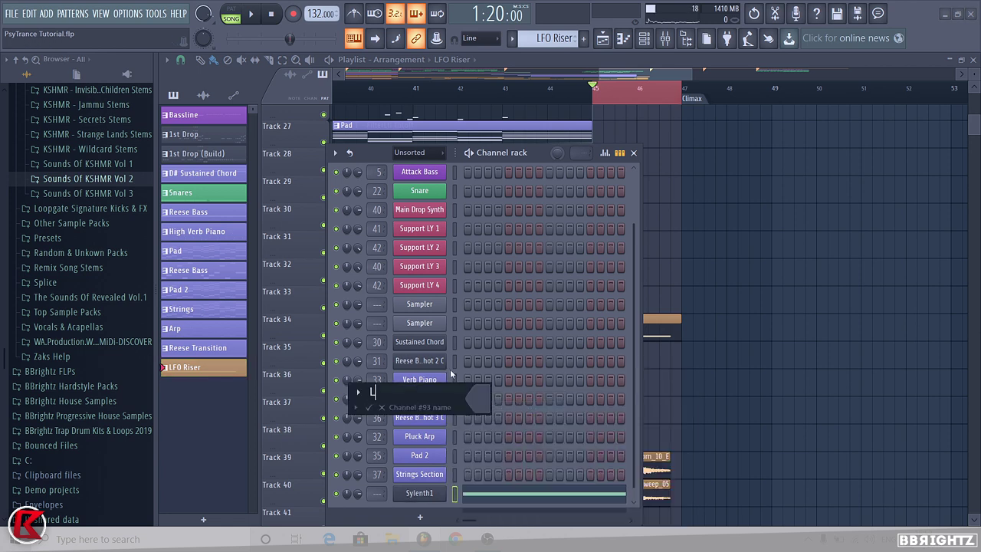
pyautogui.write('FO')
pyautogui.moveTo(483, 391)
pyautogui.click(500, 362)
pyautogui.press('Return')
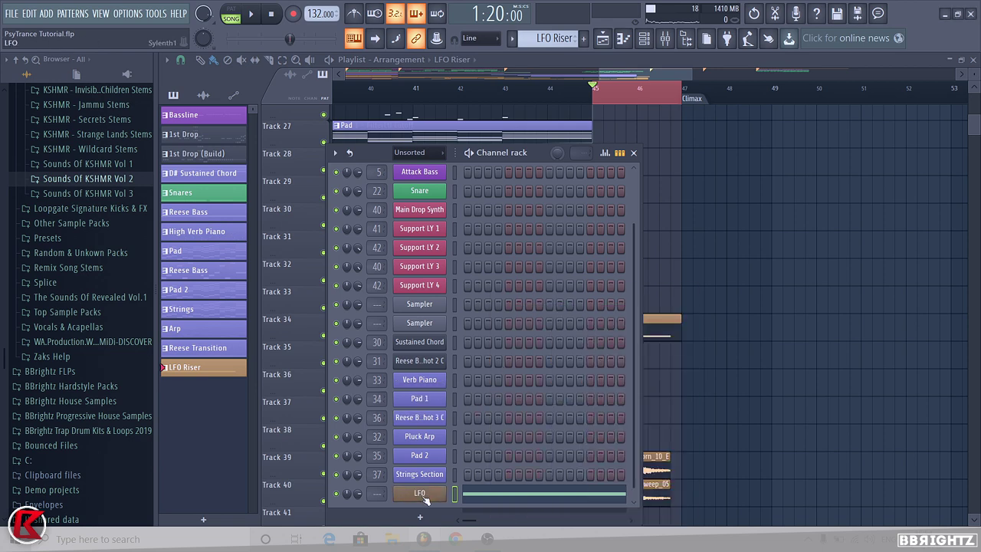
# - Audition the LFO synth, touch its LFO 1 Rate knob and create an automation clip for that last tweaked parameter
pyautogui.click(422, 497)
pyautogui.press('space')
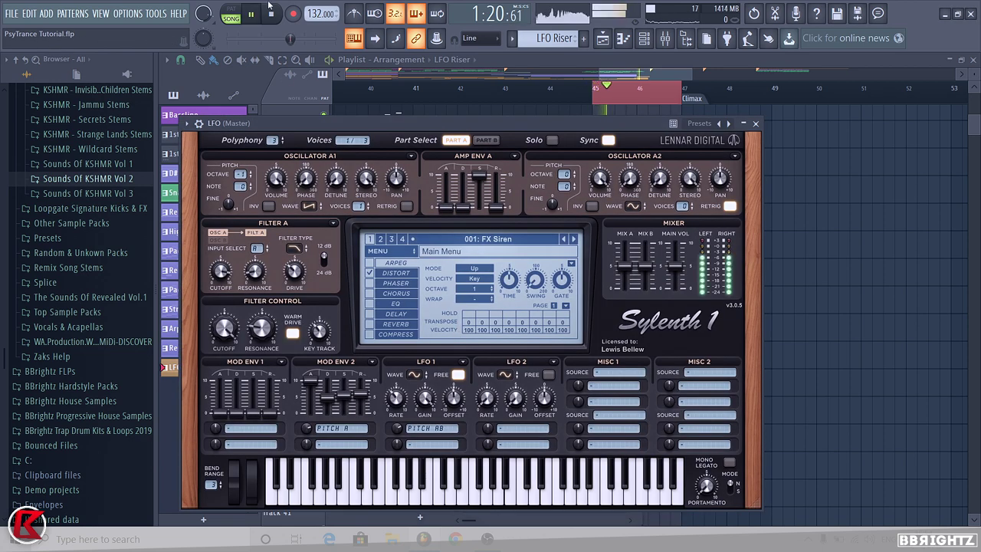
pyautogui.press('space')
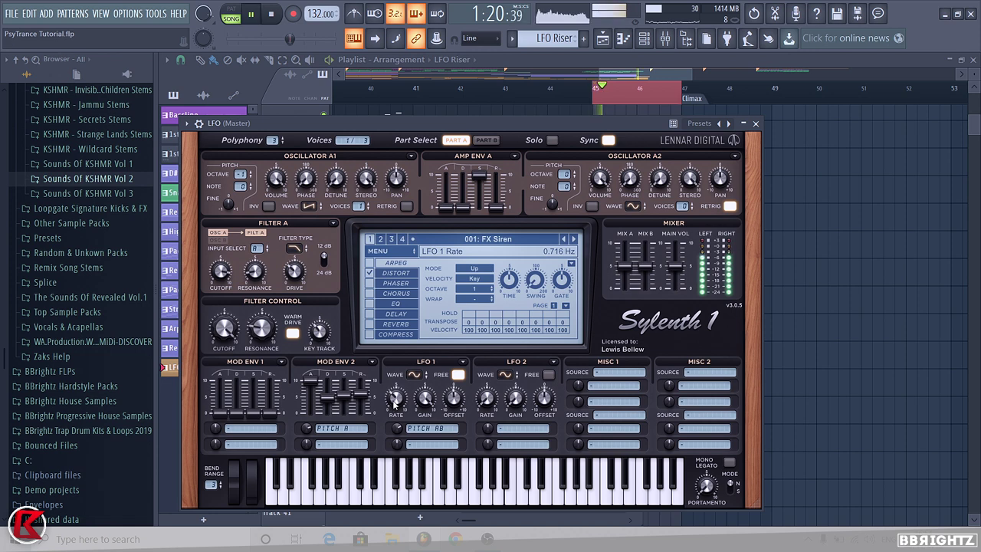
pyautogui.press('space')
pyautogui.click(68, 13)
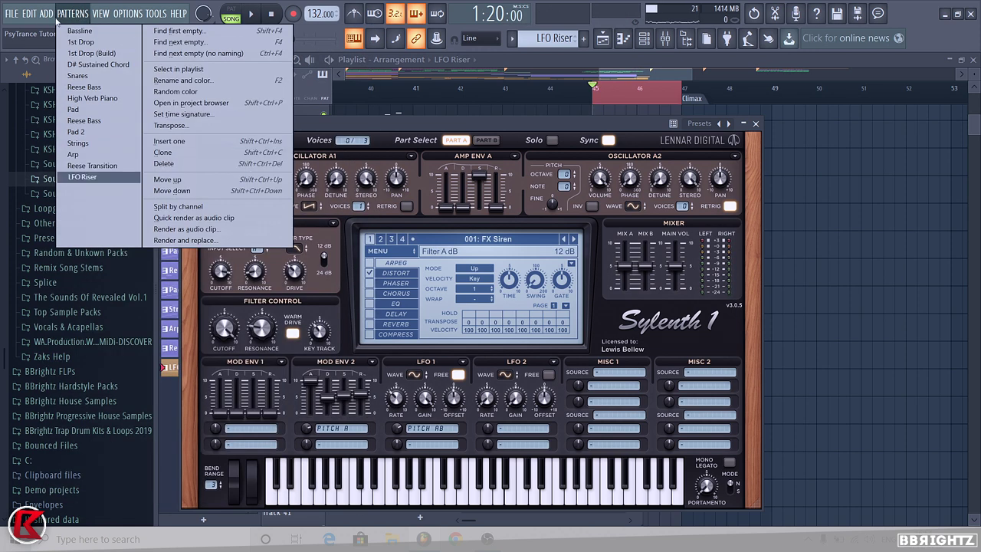
pyautogui.moveTo(48, 14)
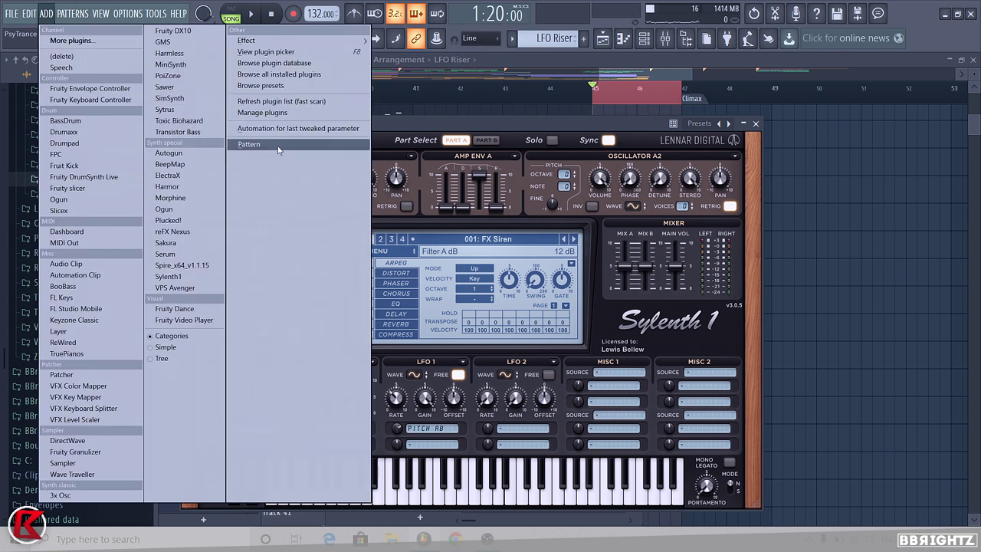
pyautogui.click(295, 128)
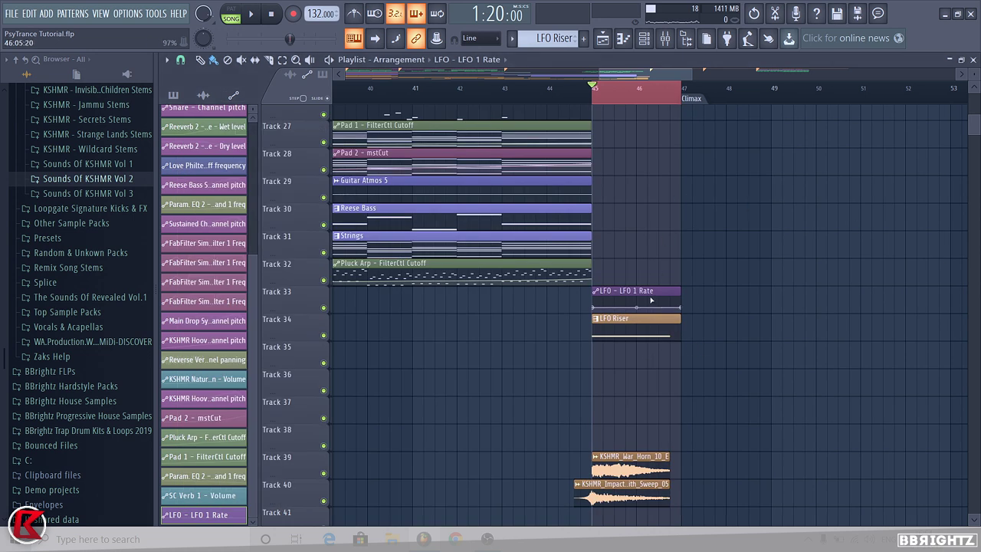
# - Move the LFO 1 Rate automation clip to Track 35, enlarge the track and add a raised point at the riser note's end
pyautogui.moveTo(651, 295); pyautogui.dragTo(652, 354)
pyautogui.scroll(4, 727, 380)
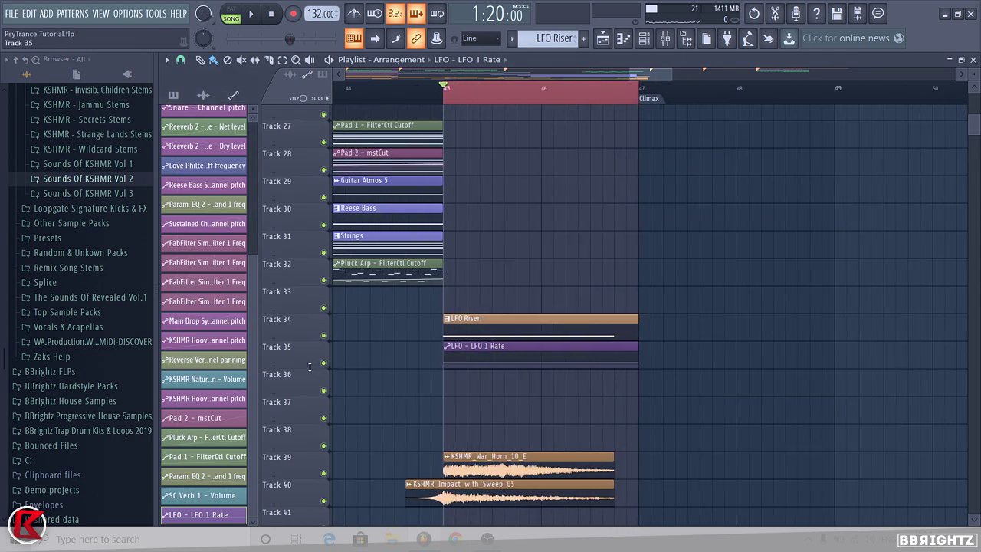
pyautogui.moveTo(309, 368); pyautogui.dragTo(310, 464)
pyautogui.scroll(1, 571, 429)
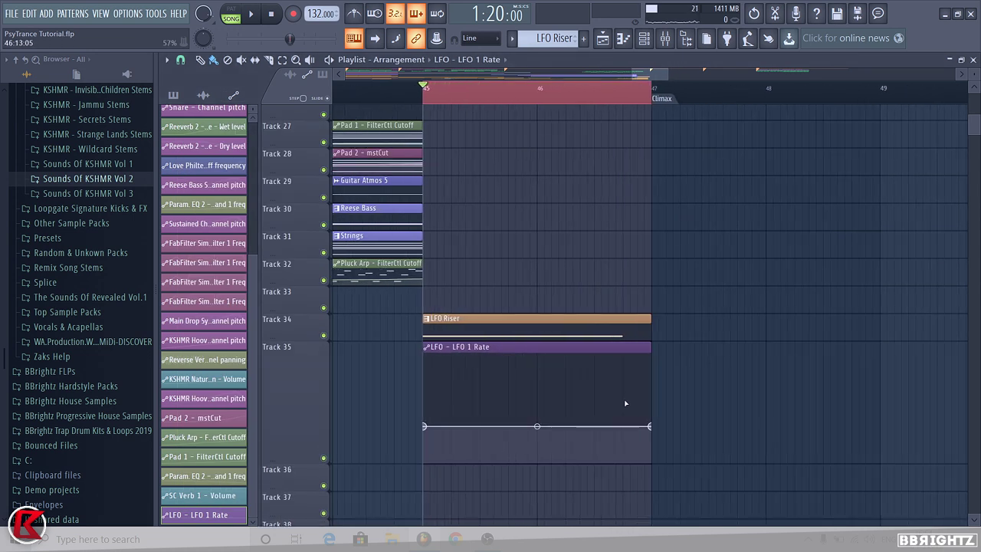
pyautogui.rightClick(623, 398)
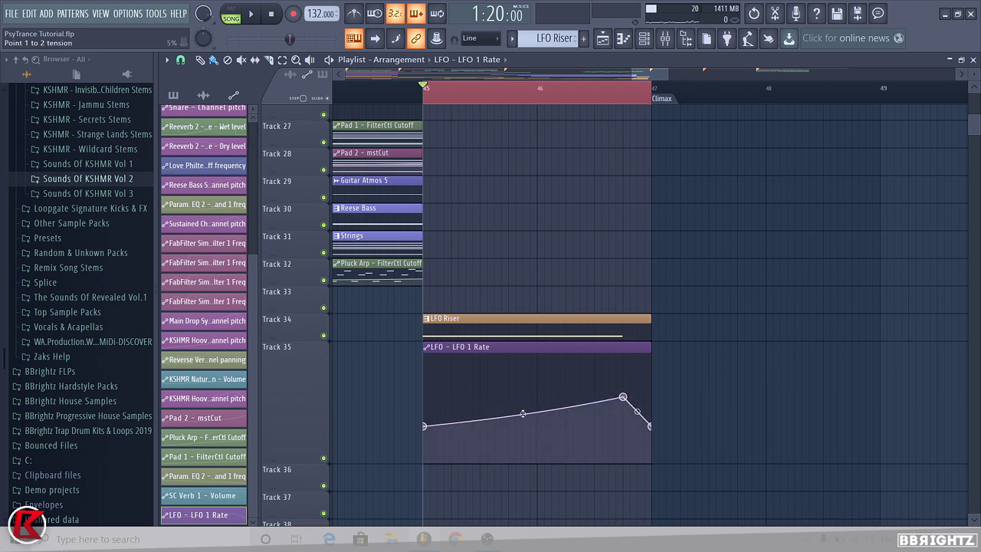
# - Raise the peak point of the LFO 1 Rate automation while auditioning it, and play the transition from bar 41
pyautogui.click(247, 17)
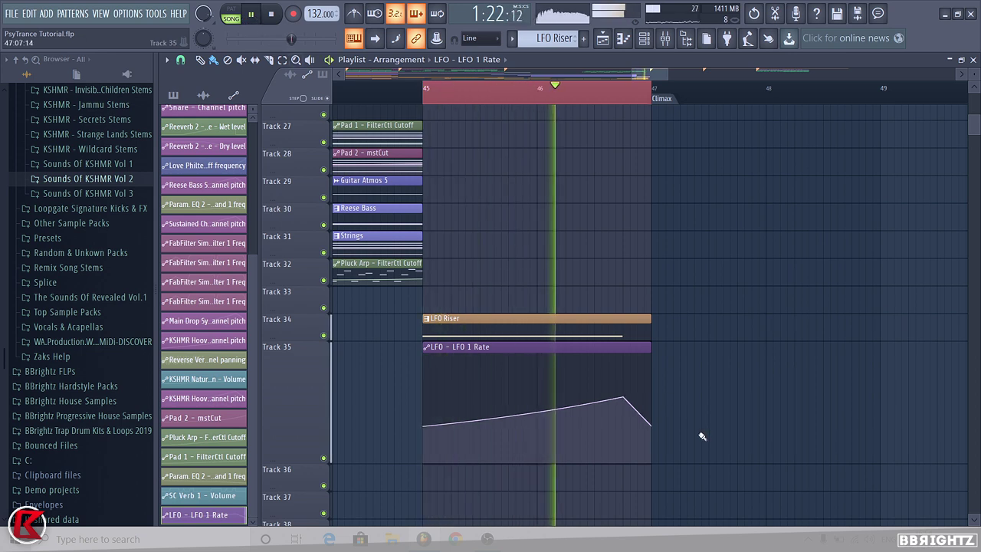
pyautogui.press('space')
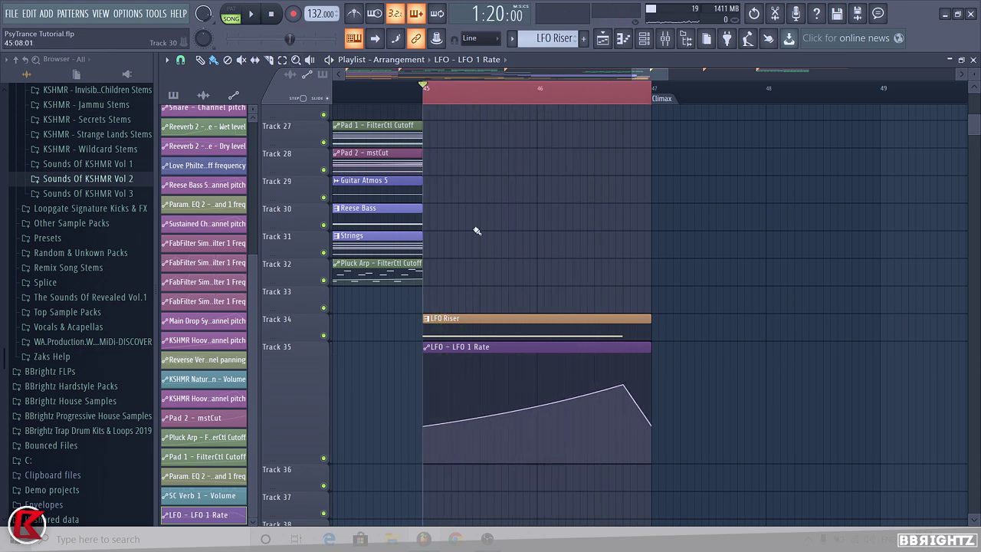
pyautogui.scroll(-2, 510, 230)
pyautogui.press('space')
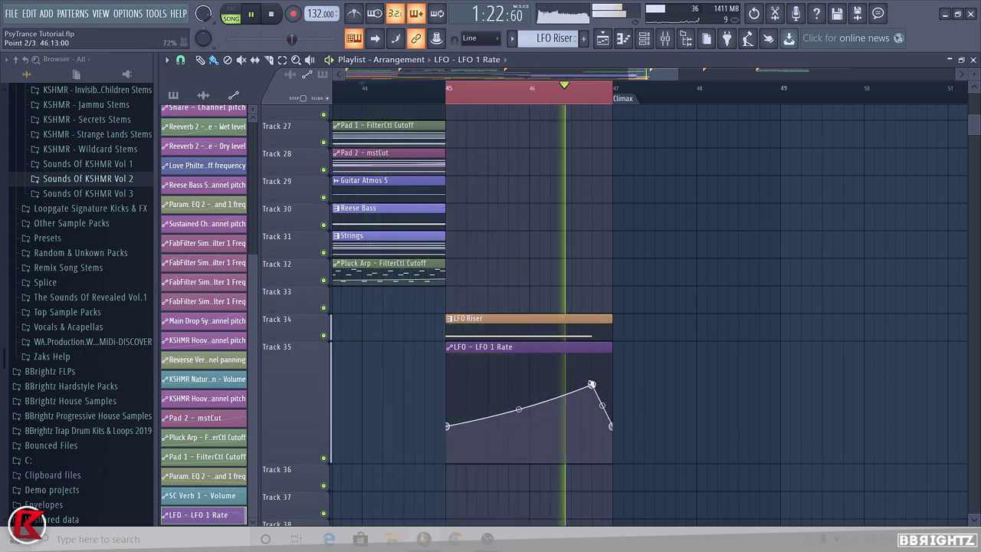
pyautogui.press('space')
pyautogui.scroll(-3, 514, 158)
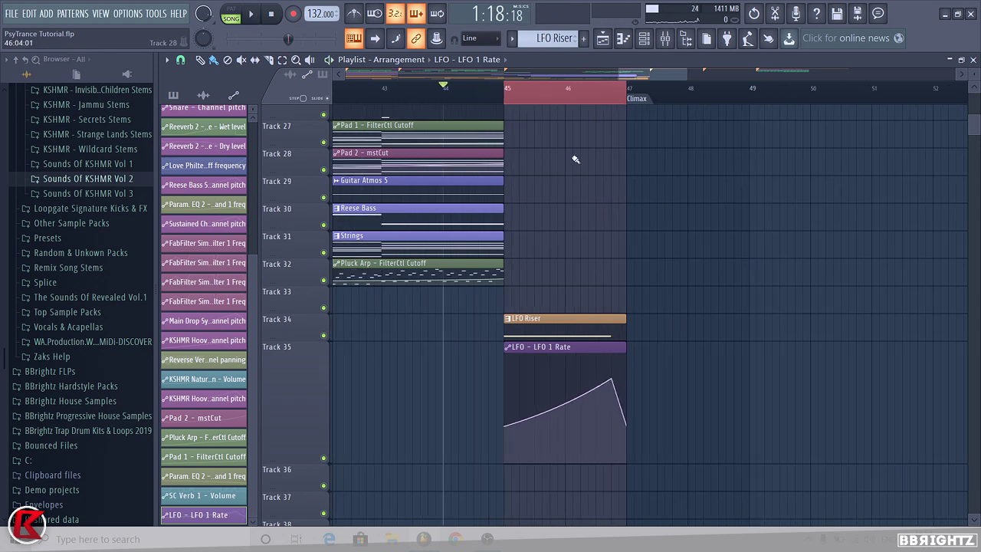
pyautogui.click(402, 95)
pyautogui.press('space')
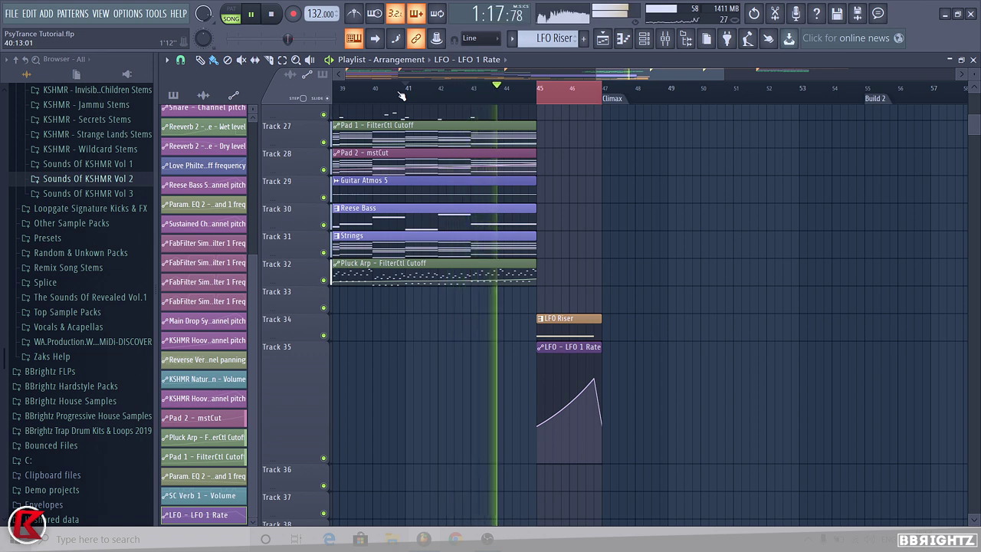
# - Show all channels in the channel rack, select the LFO channel and route it to mixer track 64
pyautogui.click(644, 38)
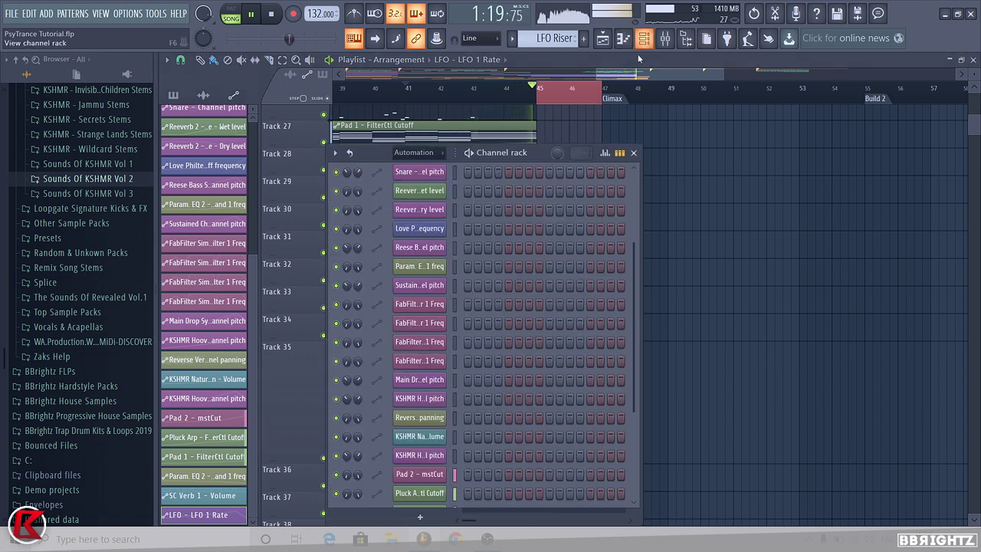
pyautogui.click(403, 154)
pyautogui.click(413, 166)
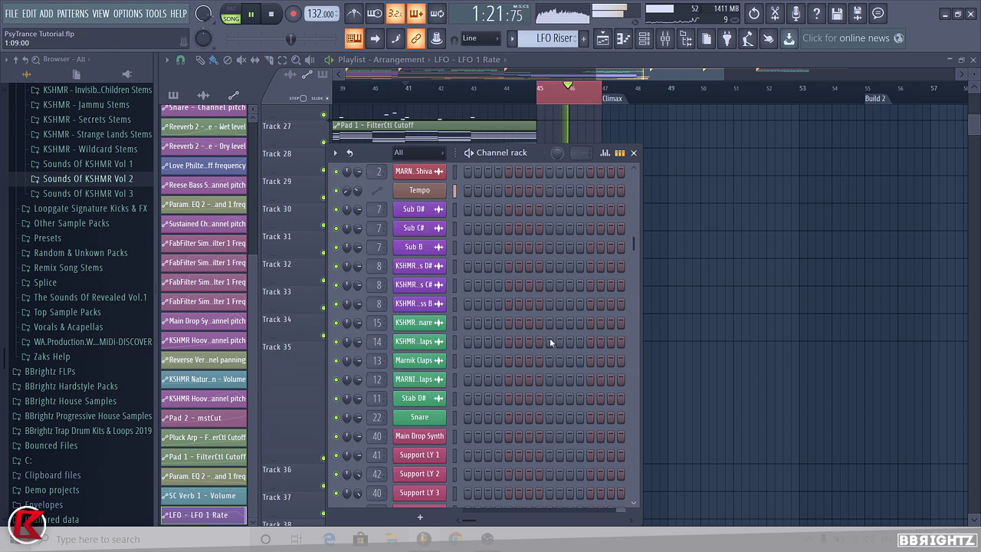
pyautogui.scroll(-8, 537, 329)
pyautogui.scroll(-5, 515, 326)
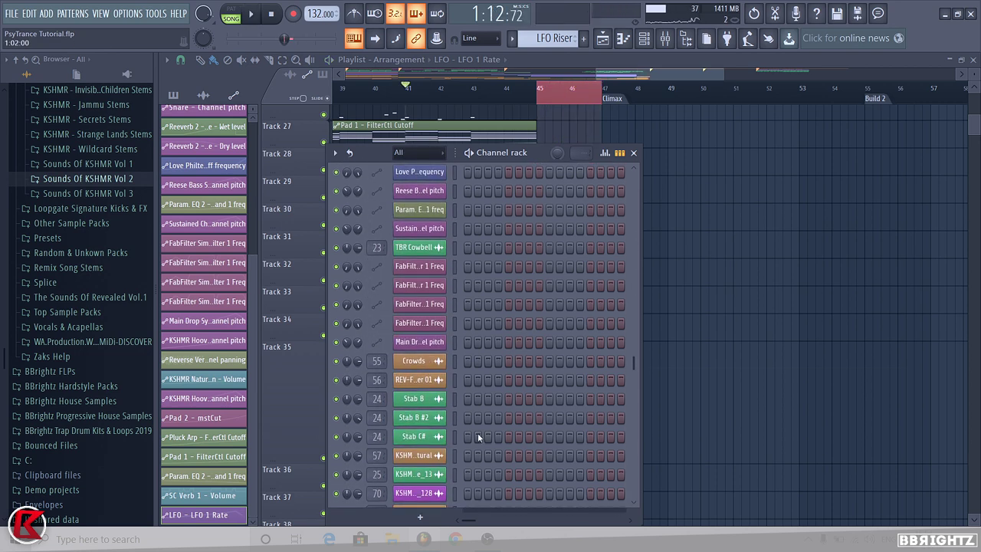
pyautogui.scroll(-10, 477, 432)
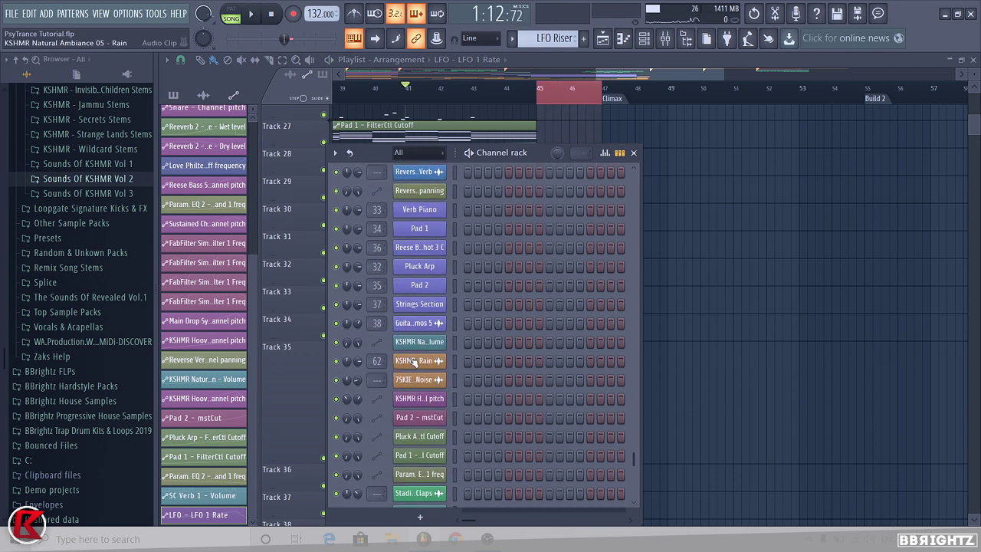
pyautogui.scroll(-3, 504, 365)
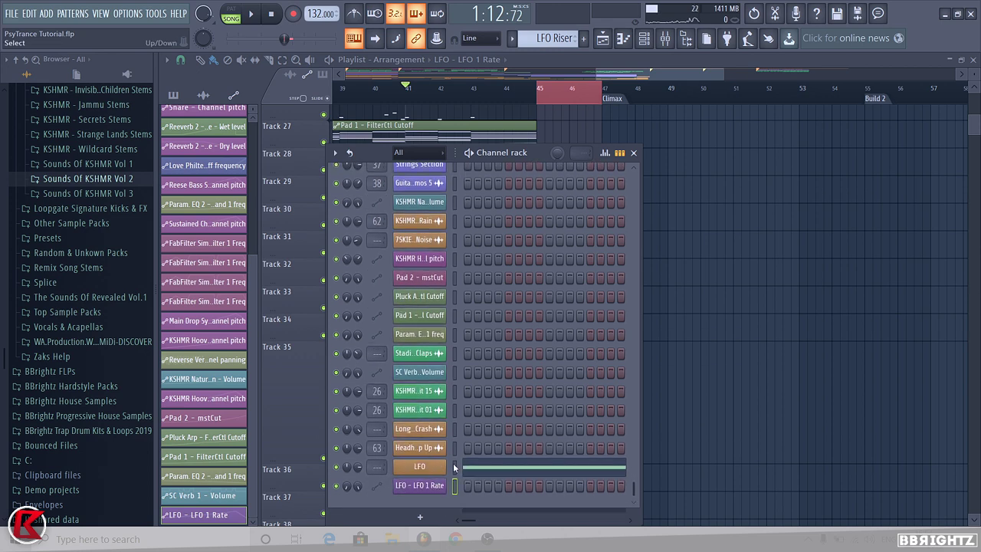
pyautogui.click(665, 38)
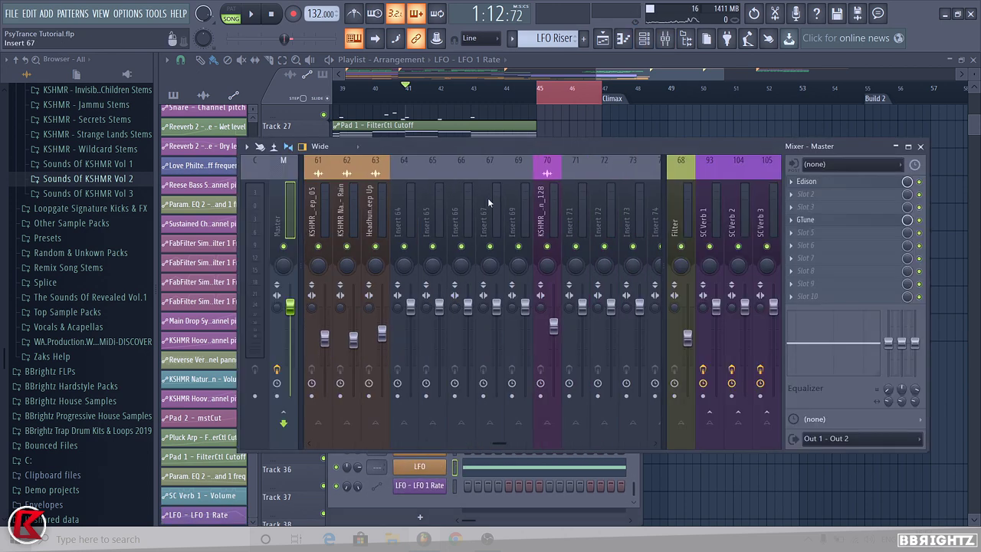
pyautogui.click(400, 220)
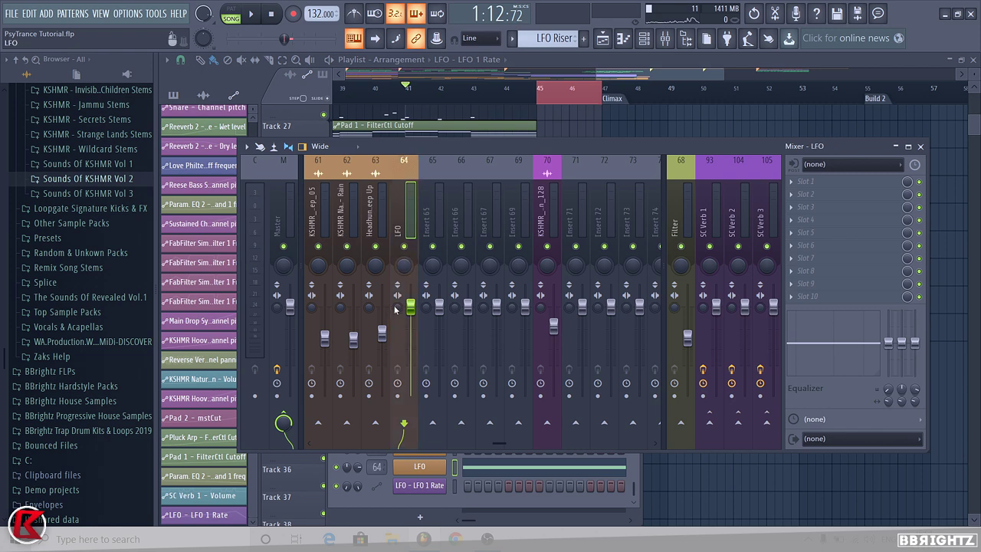
# - Lower the LFO mixer track's volume while playing the riser from bar 45
pyautogui.press('space')
pyautogui.click(530, 108)
pyautogui.click(665, 39)
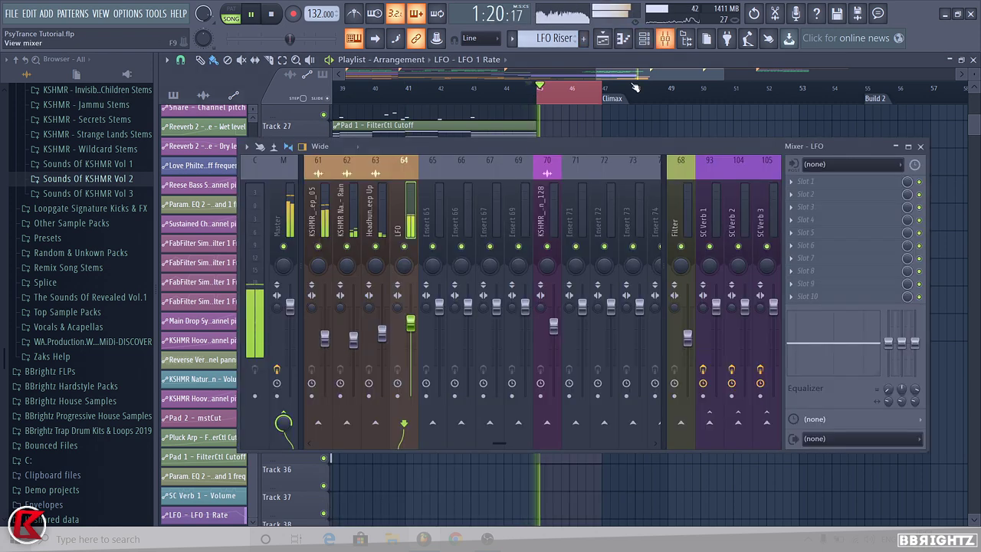
# - Insert Fruity Parametric EQ 2 in slot 1 of the LFO mixer track and play the riser through it
pyautogui.click(806, 188)
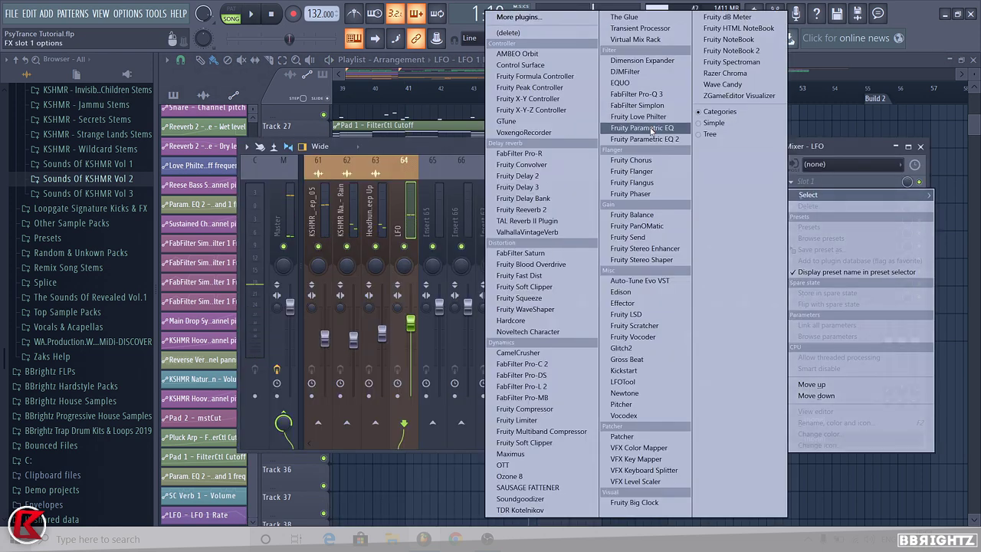
pyautogui.click(644, 130)
pyautogui.press('space')
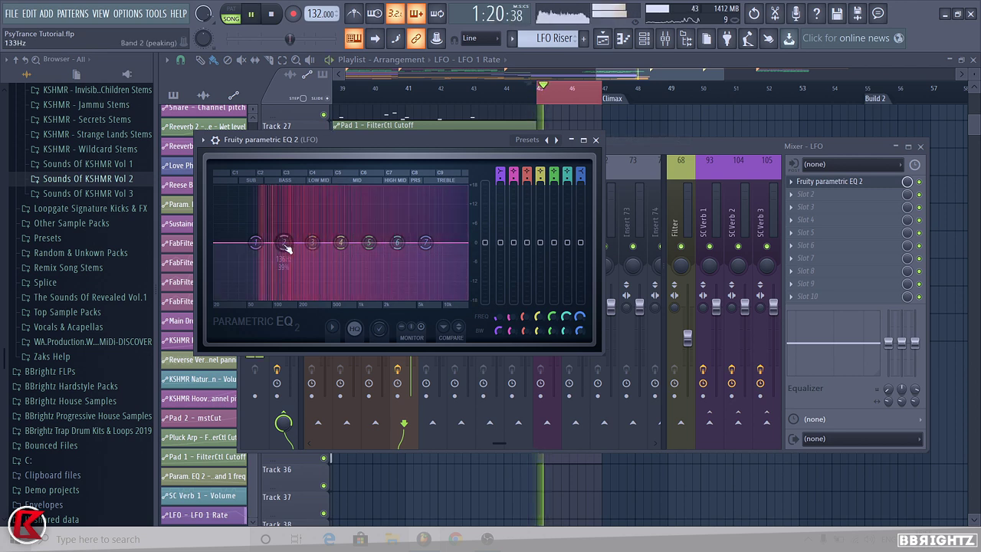
# - Make band 1 of the LFO's EQ a high-pass filter and lower band 2 to -1.7 dB at 139 Hz while playing the riser
pyautogui.press('space')
pyautogui.scroll(1, 498, 171)
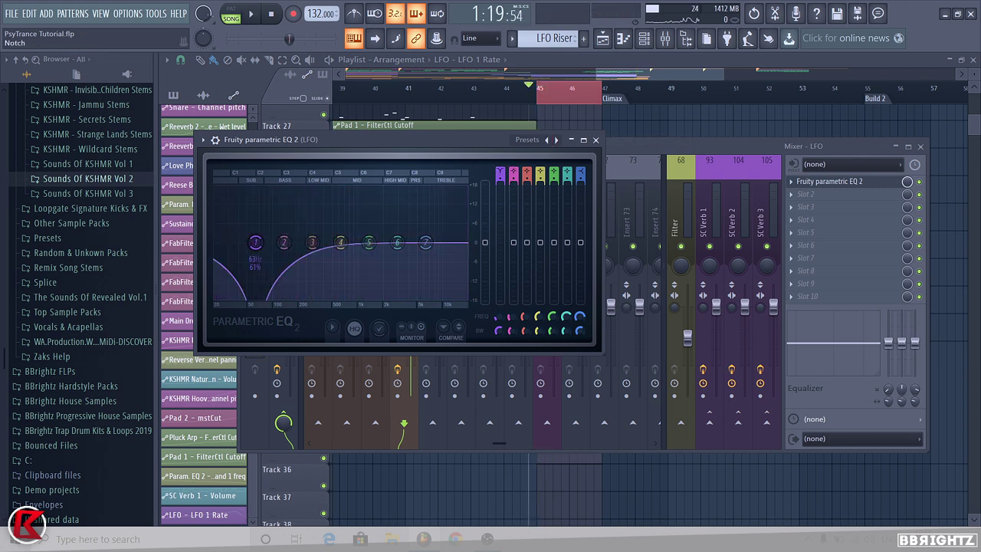
pyautogui.scroll(1, 500, 175)
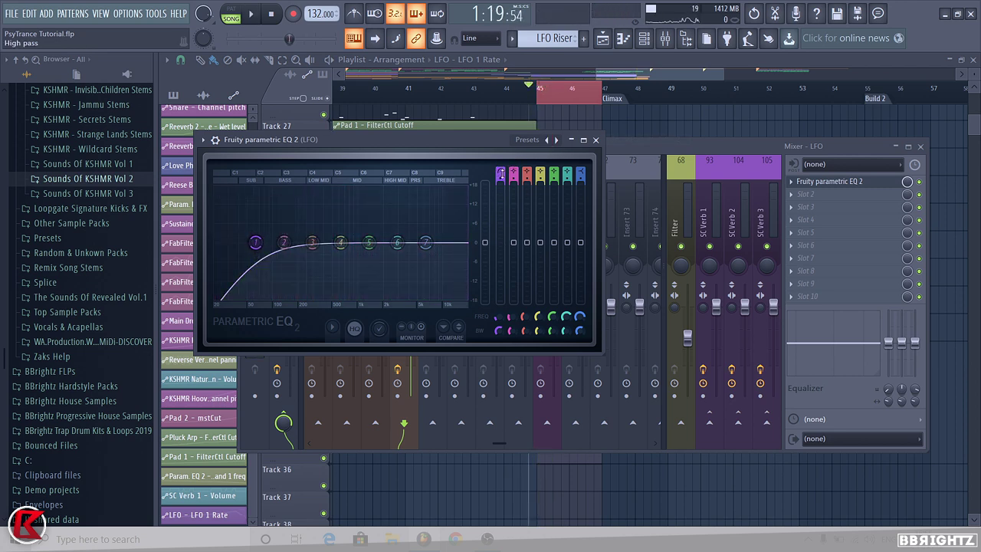
pyautogui.press('space')
pyautogui.moveTo(256, 242); pyautogui.dragTo(300, 246)
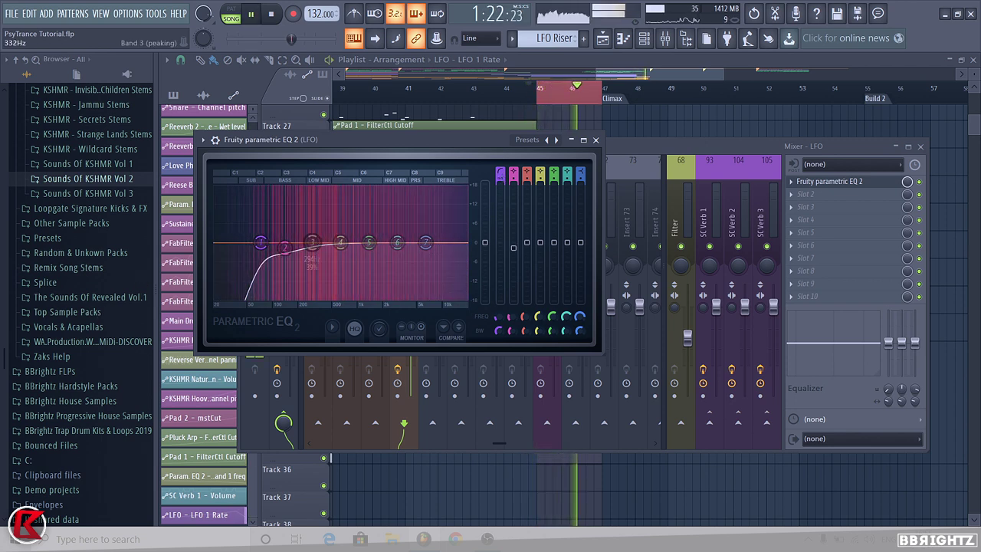
pyautogui.press('space')
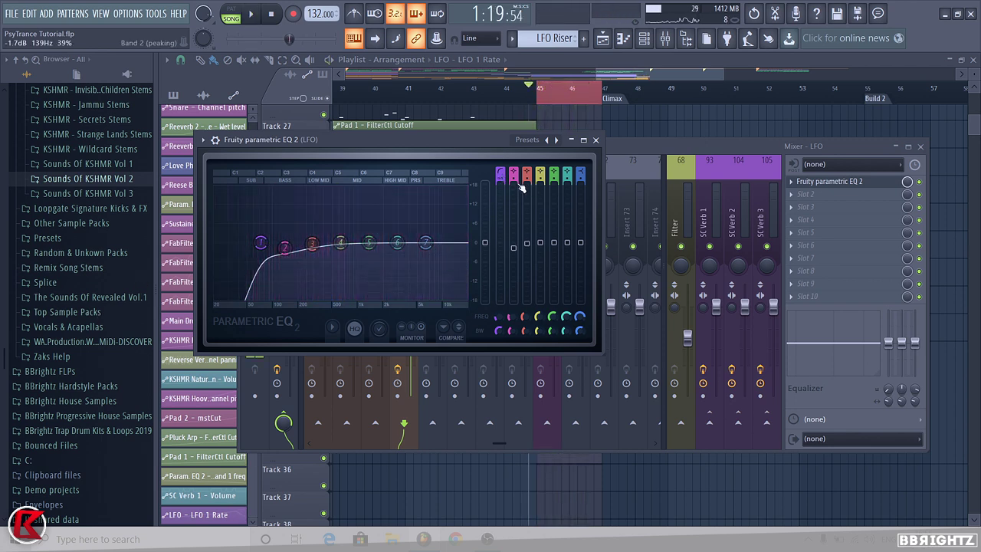
# - Create an automation clip for the LFO EQ's band 1 frequency, and close the EQ and the mixer
pyautogui.rightClick(502, 320)
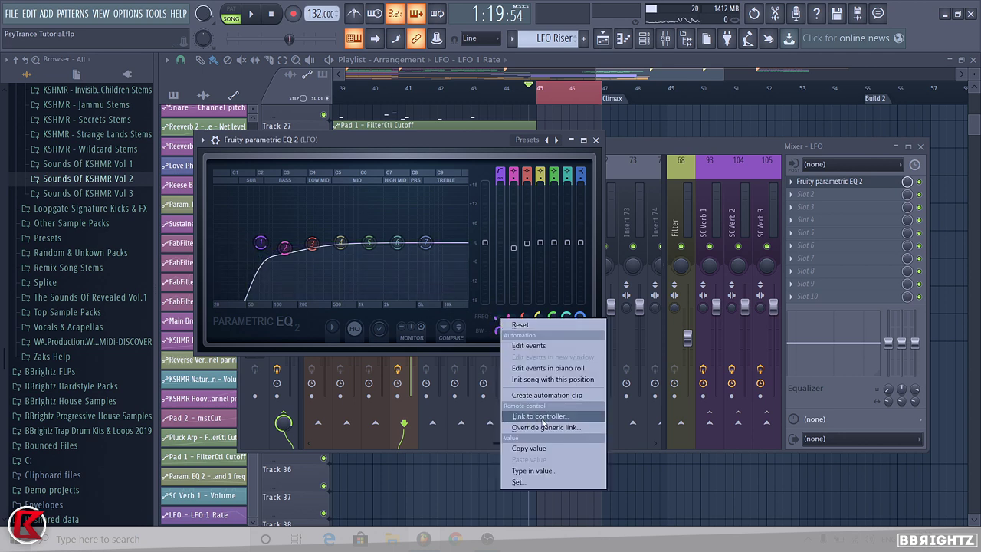
pyautogui.click(552, 397)
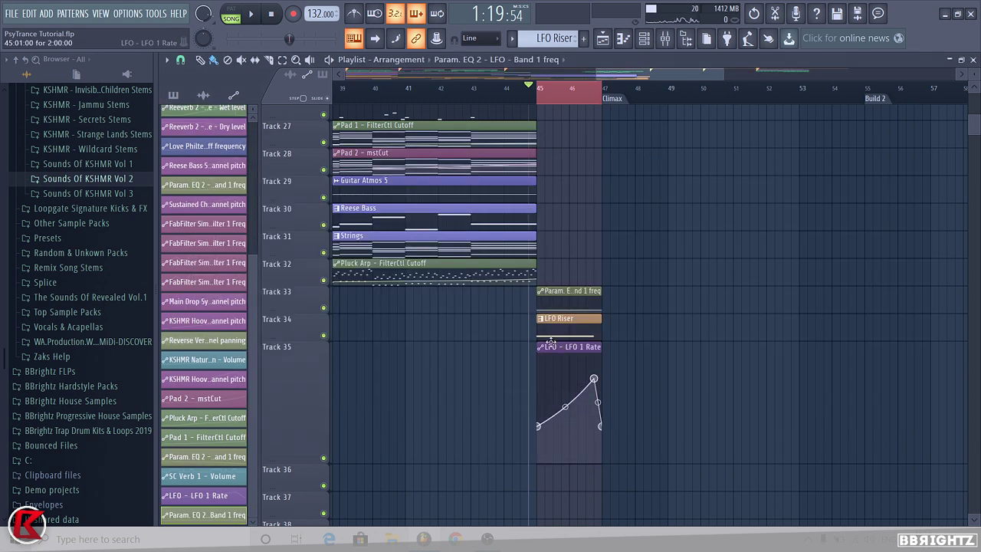
pyautogui.click(667, 39)
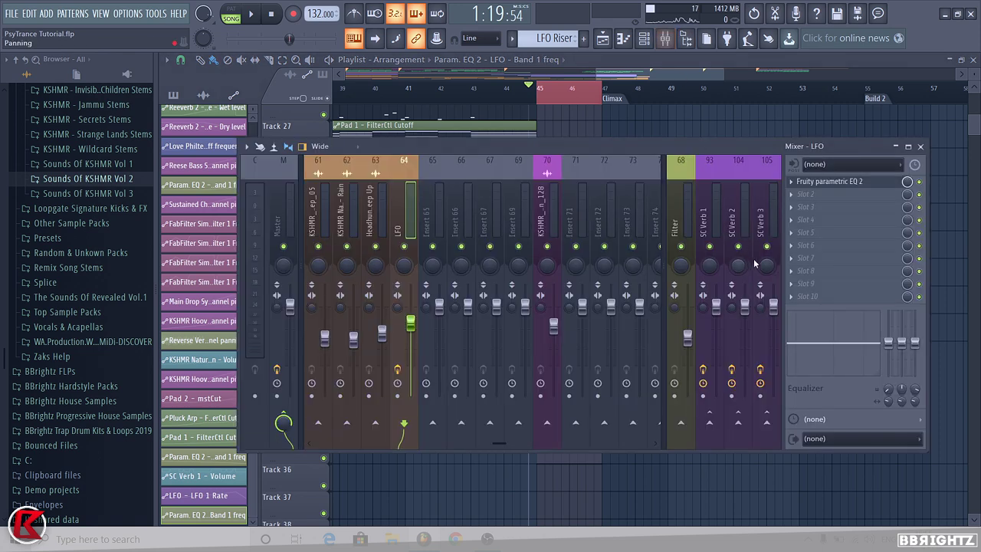
pyautogui.click(817, 182)
pyautogui.click(596, 140)
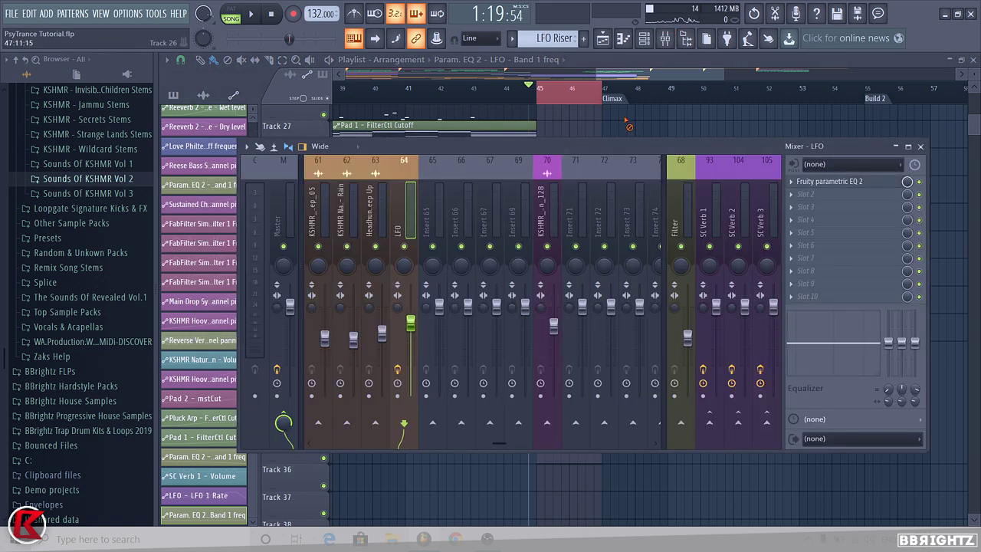
pyautogui.rightClick(629, 123)
# - Reset Track 35 to 100% height and enlarge Track 33, which holds the Band 1 freq automation
pyautogui.rightClick(323, 433)
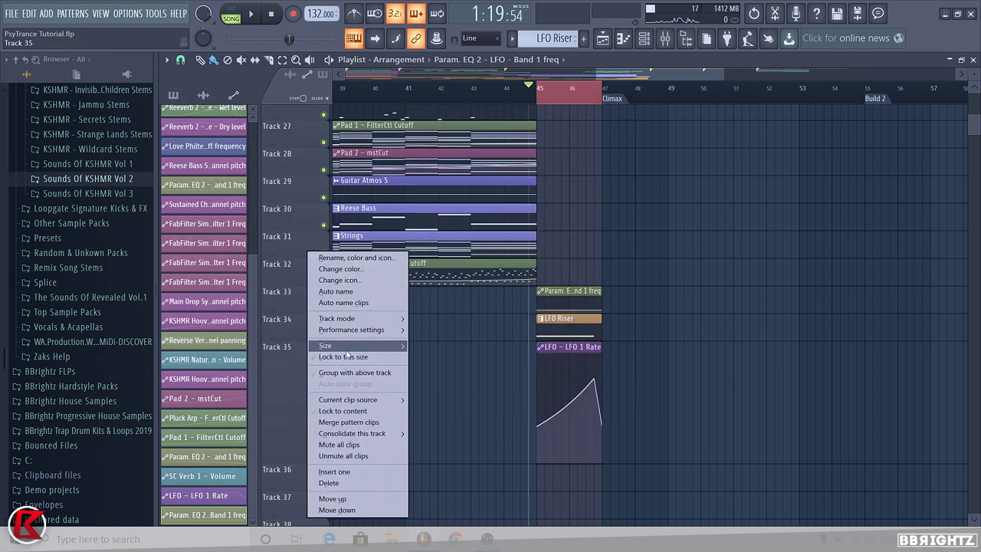
pyautogui.click(429, 357)
pyautogui.moveTo(289, 319); pyautogui.dragTo(289, 376)
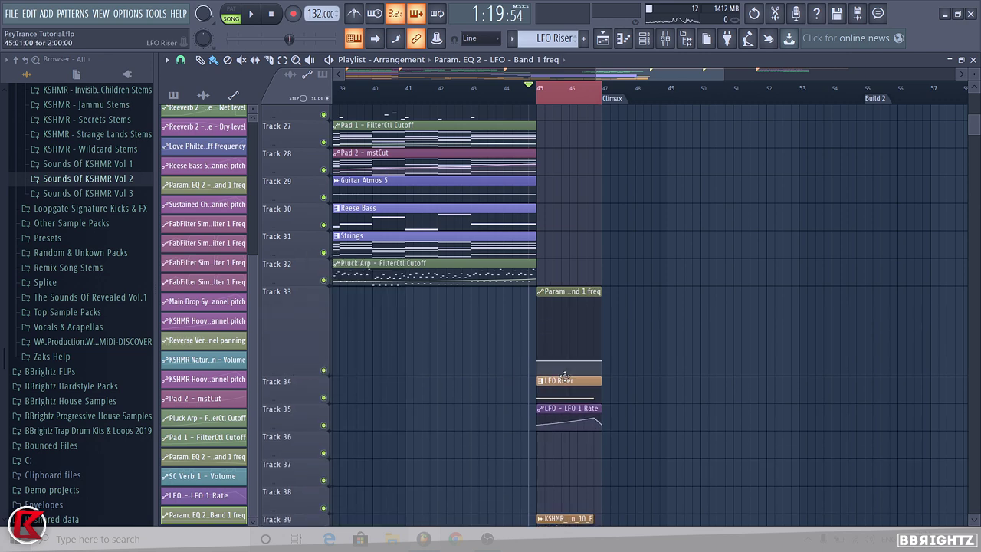
# - Add a point at 46:13:00 to the Band 1 freq automation and raise it to 30% while auditioning the riser
pyautogui.scroll(7, 581, 362)
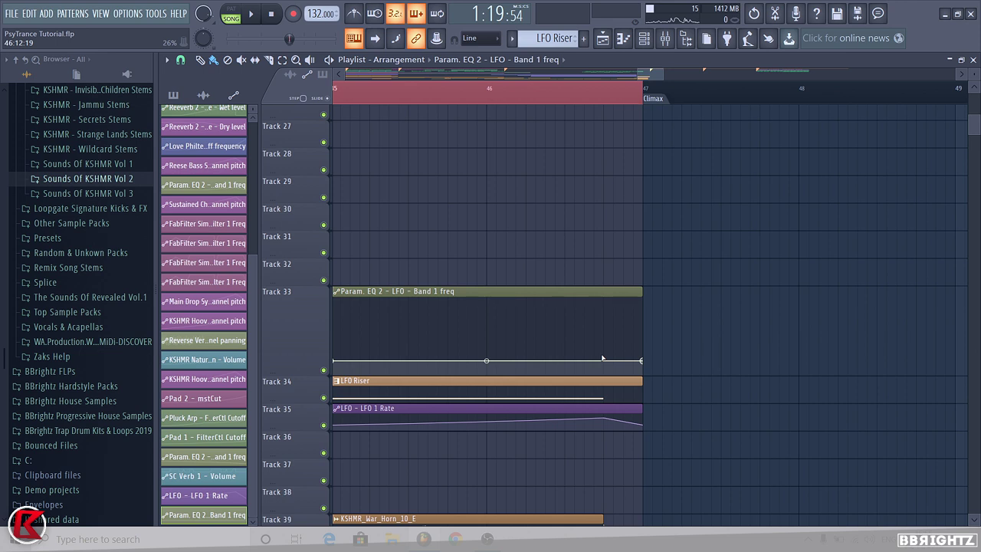
pyautogui.moveTo(602, 358); pyautogui.dragTo(605, 356)
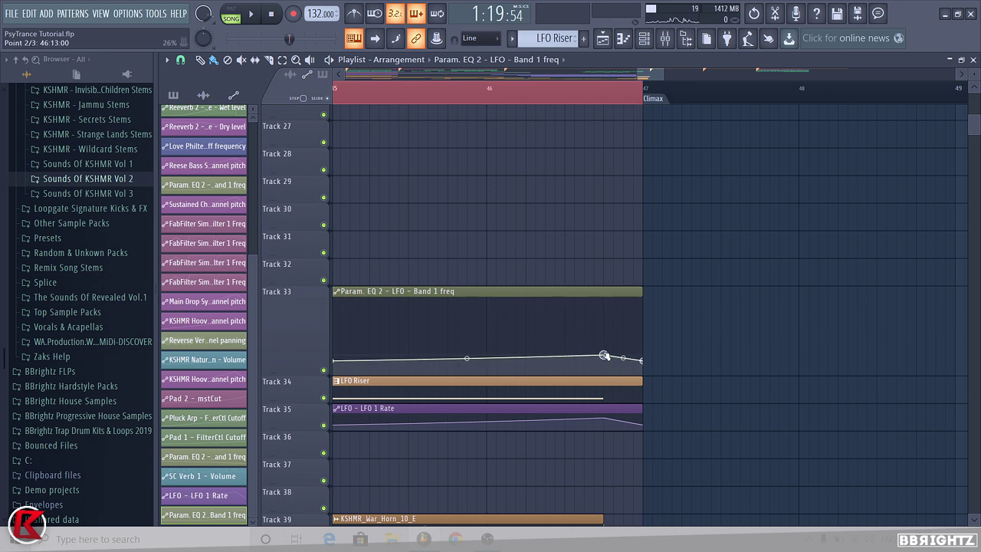
pyautogui.scroll(-5, 653, 259)
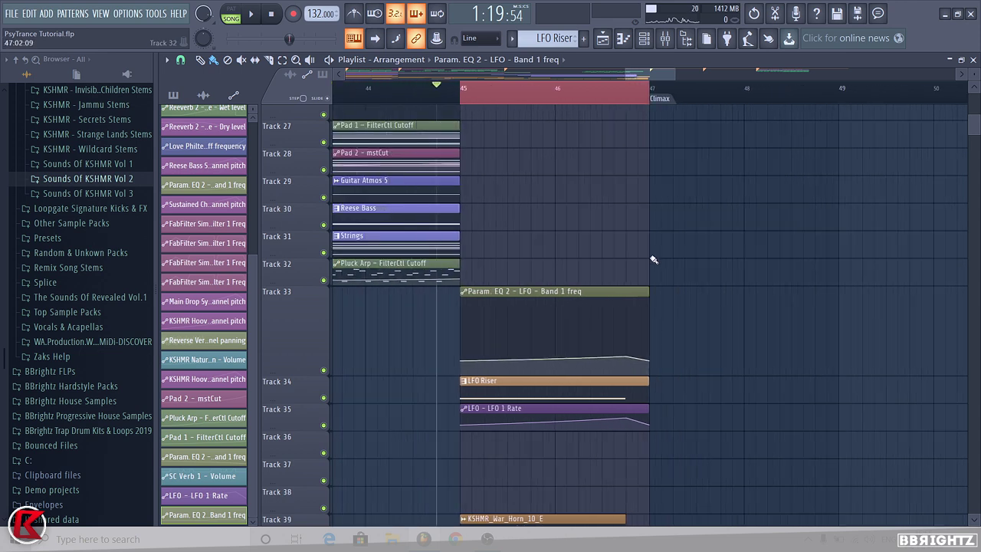
pyautogui.scroll(-1, 652, 257)
pyautogui.press('space')
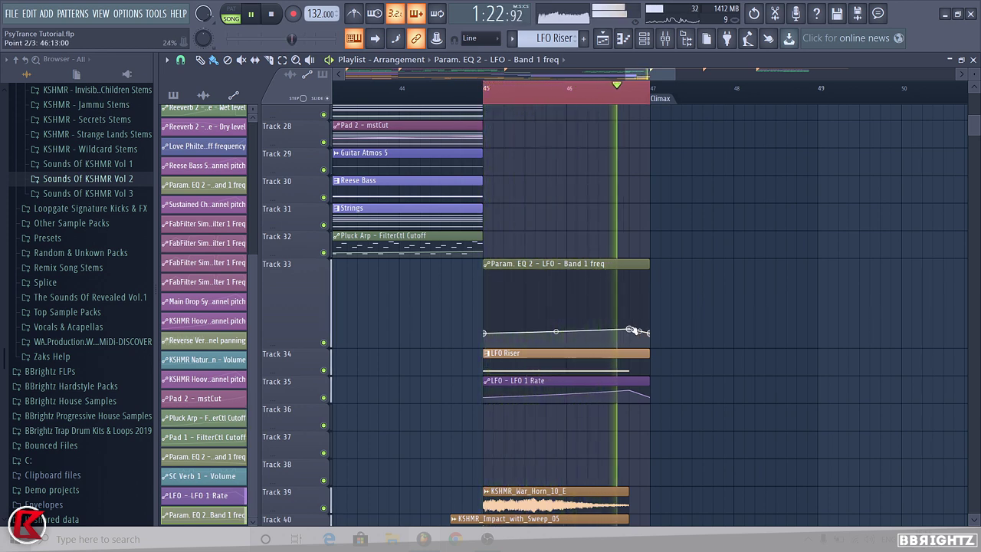
pyautogui.press('space')
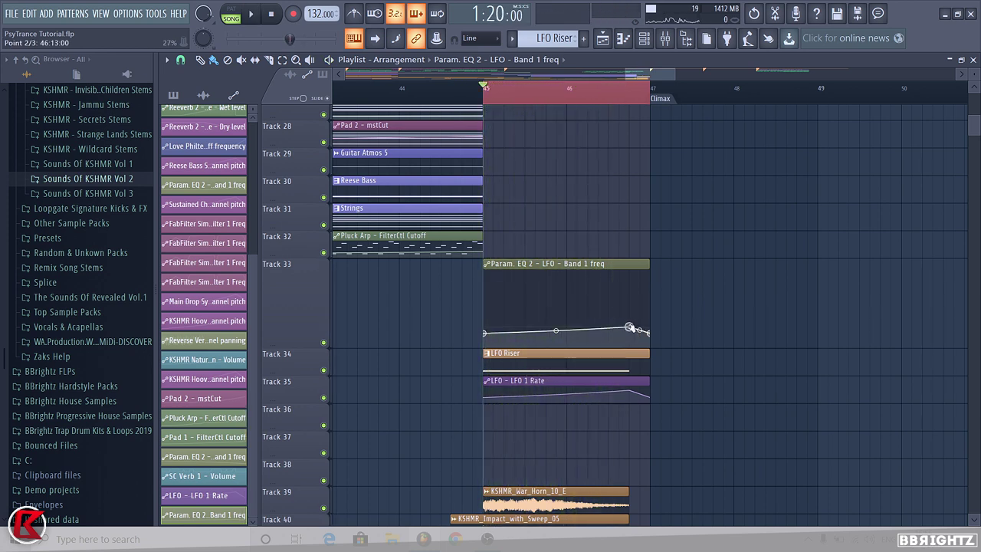
pyautogui.press('space')
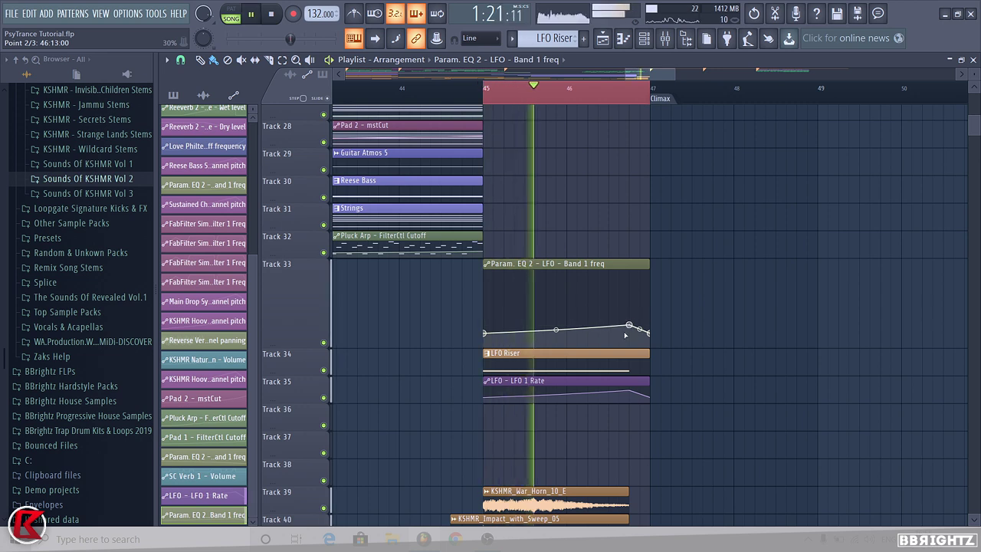
# - Reset Track 33 to 100% height and stop playback
pyautogui.rightClick(301, 320)
pyautogui.moveTo(353, 347)
pyautogui.click(423, 368)
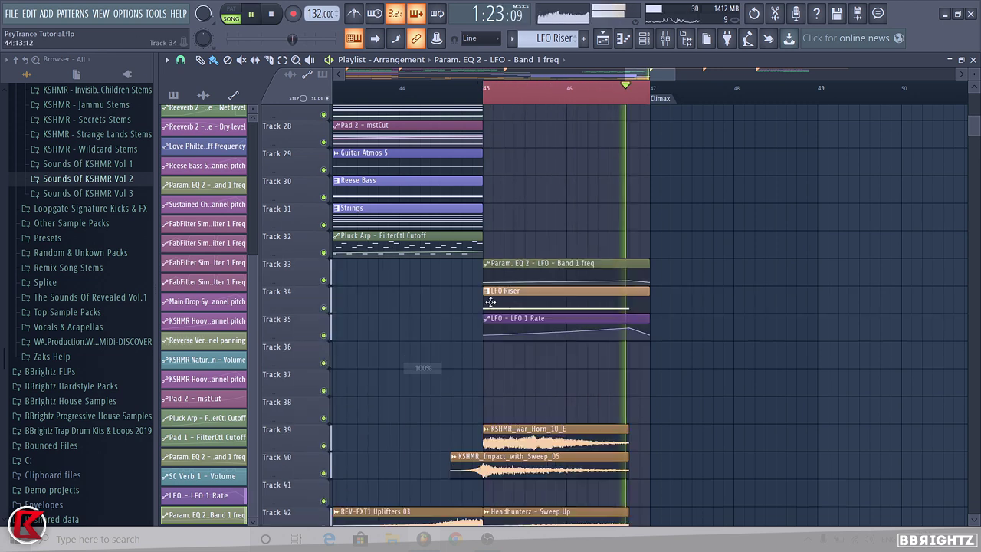
pyautogui.press('space')
pyautogui.moveTo(581, 273)
pyautogui.mouseDown()
pyautogui.moveTo(579, 356)
pyautogui.moveTo(556, 267)
pyautogui.moveTo(576, 265)
pyautogui.mouseUp()
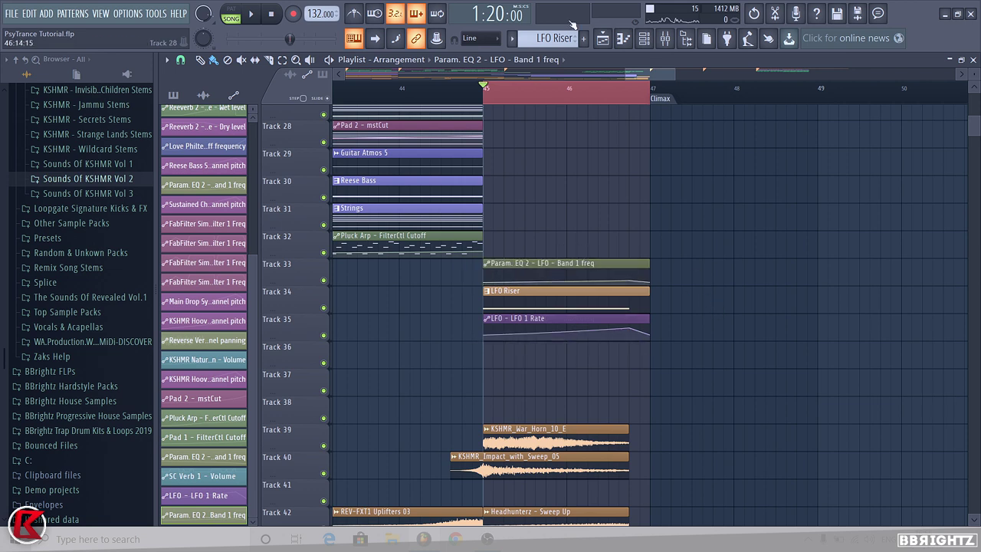
# - Insert Fruity Reeverb 2 in slot 4 of the LFO mixer track
pyautogui.click(545, 35)
pyautogui.click(666, 41)
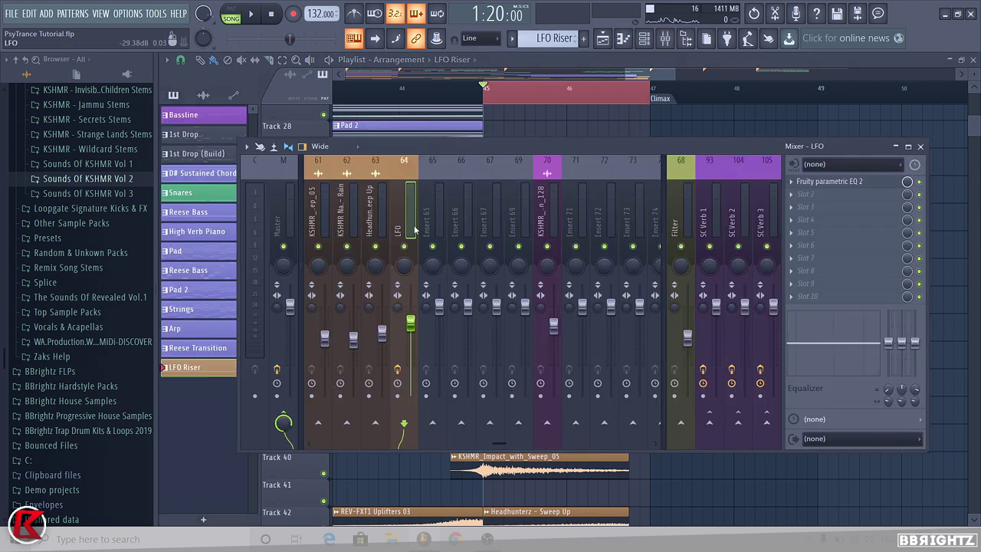
pyautogui.click(809, 219)
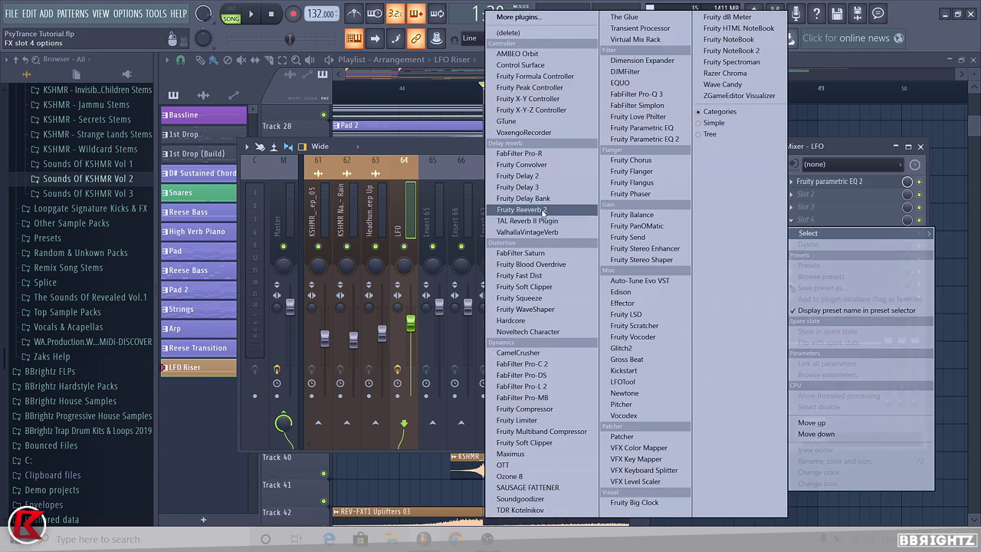
pyautogui.click(617, 194)
# - Adjust the reverb's low cut and stereo separation and set its wet level to 55% while playing the riser
pyautogui.moveTo(365, 279)
pyautogui.mouseDown()
pyautogui.moveTo(365, 245)
pyautogui.moveTo(366, 268)
pyautogui.mouseUp()
pyautogui.moveTo(550, 276); pyautogui.dragTo(550, 288)
pyautogui.moveTo(571, 228); pyautogui.dragTo(570, 227)
pyautogui.press('space')
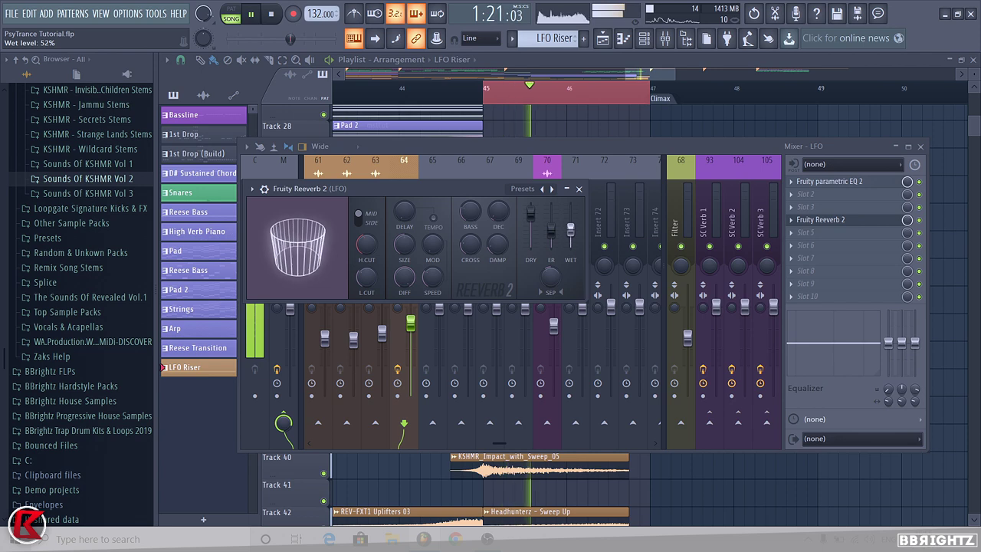
pyautogui.press('space')
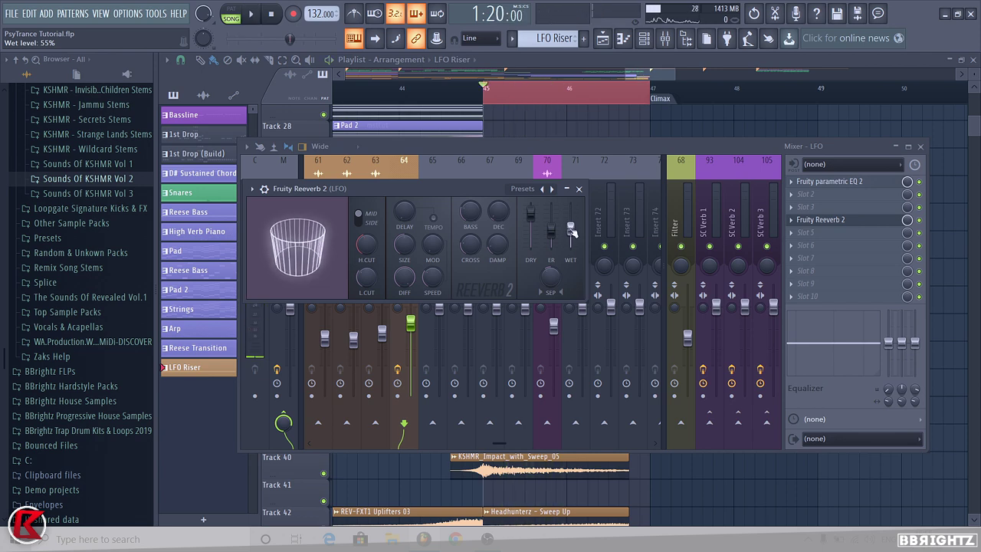
# - Create automation clips for the reverb's wet and dry levels, and close the plugin and mixer
pyautogui.rightClick(570, 229)
pyautogui.click(604, 307)
pyautogui.rightClick(531, 210)
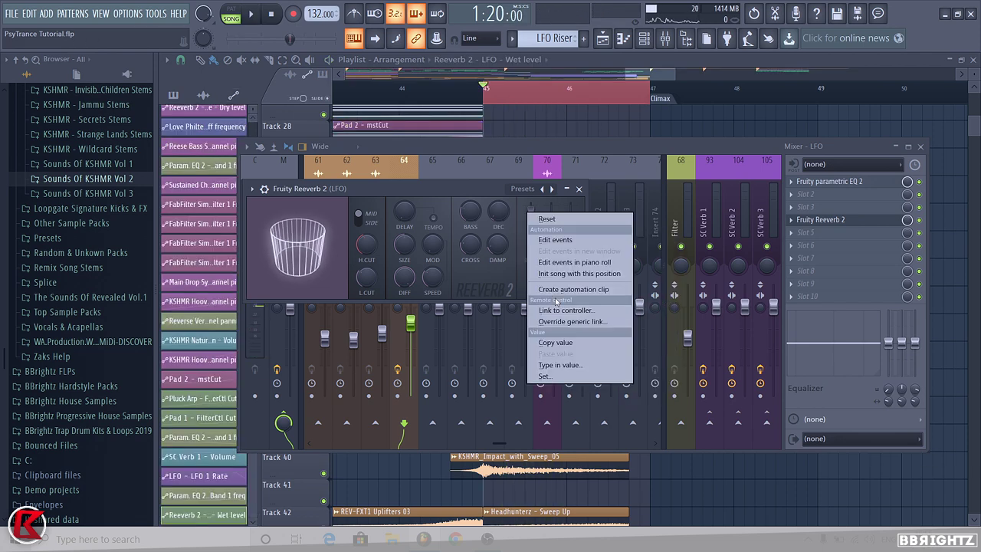
pyautogui.click(555, 289)
pyautogui.click(688, 134)
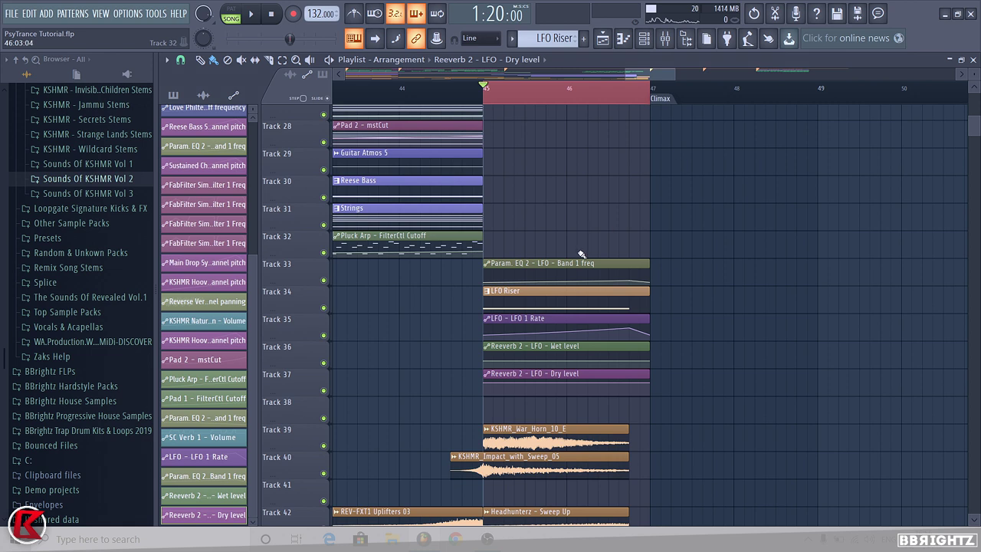
# - Shape the Wet level automation to hold 44% until 45:09:00, curve up to a peak at 46:13:00 and drop sharply, enlarging Track 36
pyautogui.rightClick(649, 361)
pyautogui.click(681, 488)
pyautogui.rightClick(525, 361)
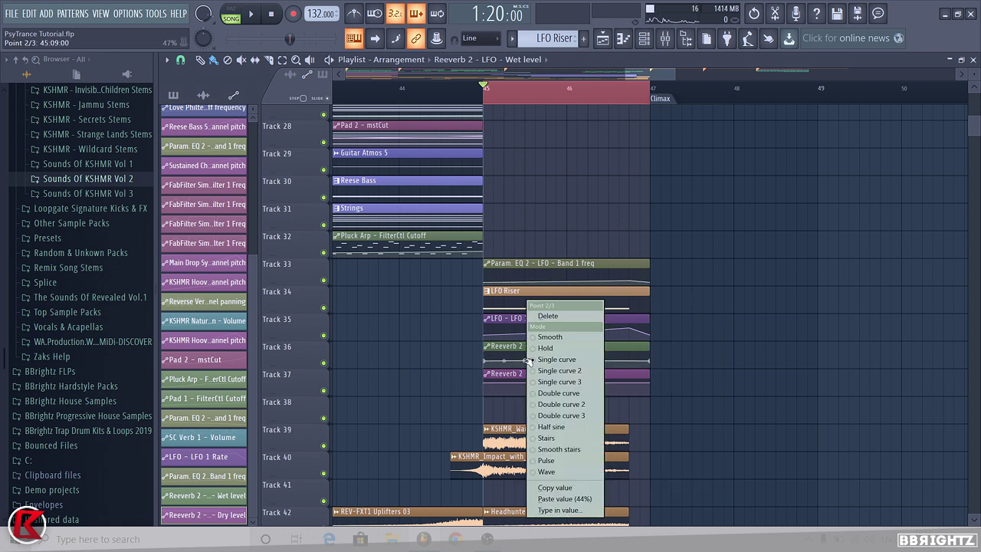
pyautogui.click(557, 499)
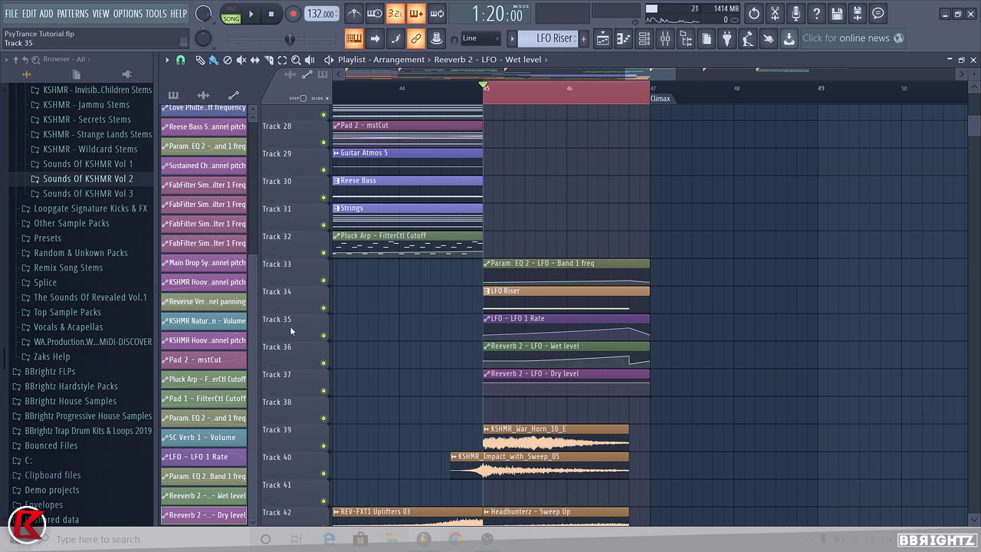
pyautogui.moveTo(285, 366); pyautogui.dragTo(613, 455)
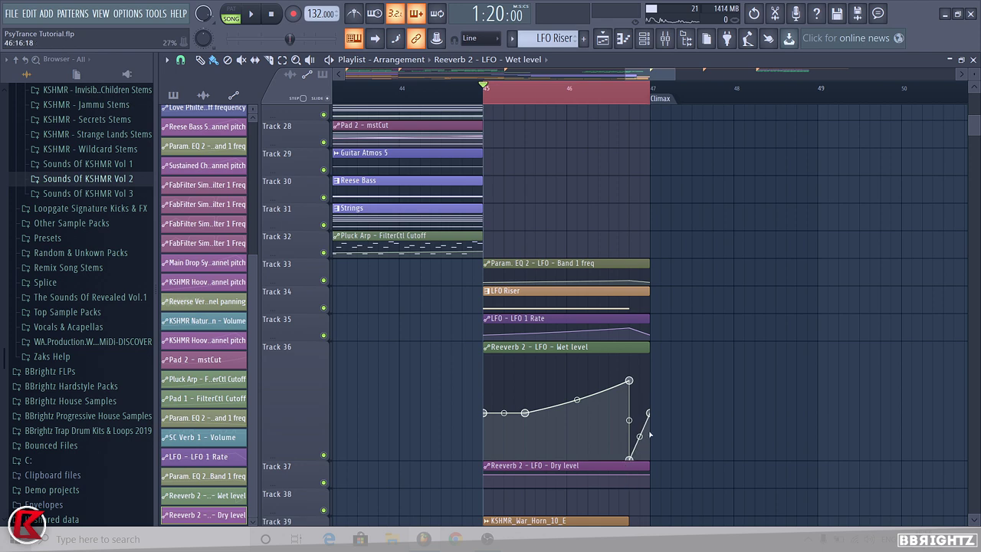
# - Reset Track 36 to 100% height
pyautogui.rightClick(274, 397)
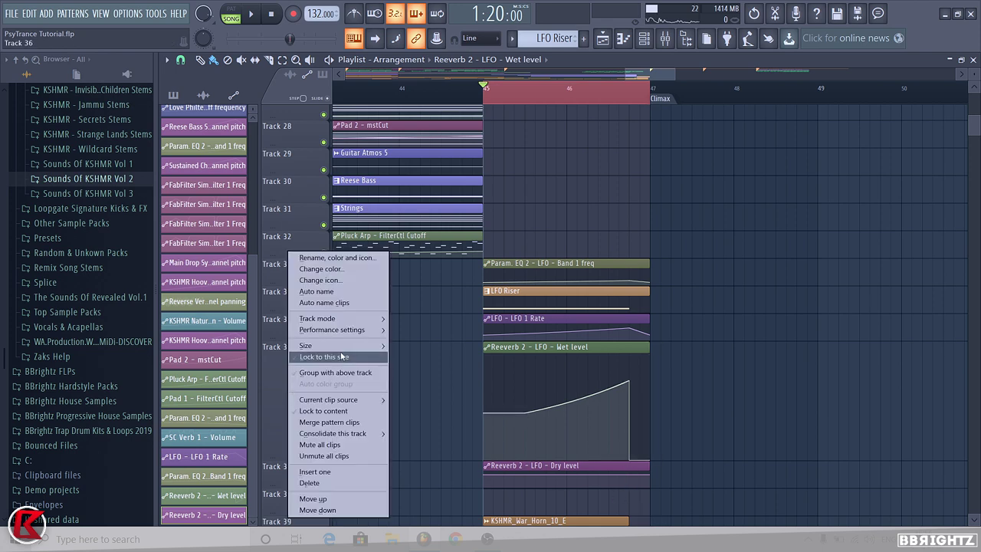
pyautogui.moveTo(361, 347)
pyautogui.click(401, 368)
# - Shape the Dry level automation to hold its 80% end value until 45:09:00 and curve down to a dip at 46:13:00
pyautogui.scroll(-3, 515, 307)
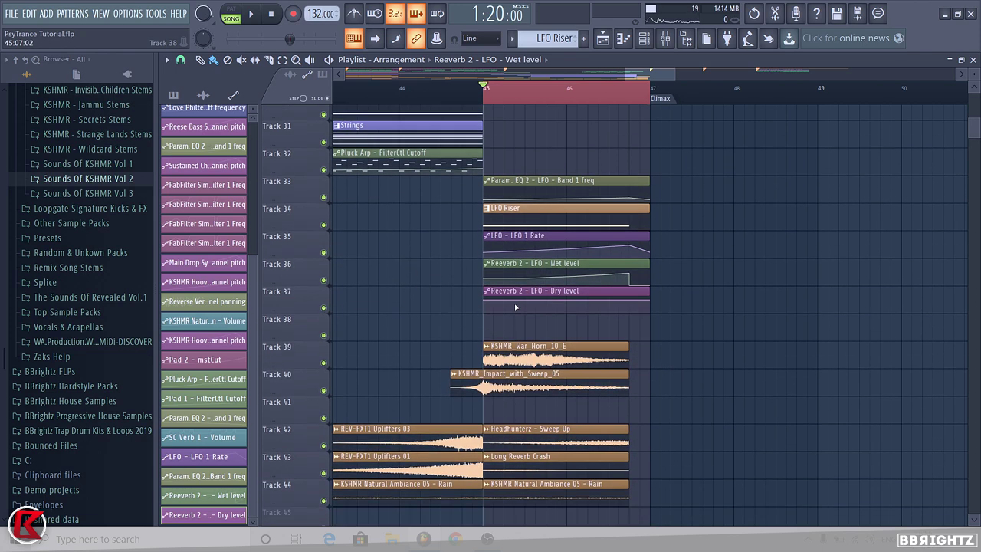
pyautogui.rightClick(650, 299)
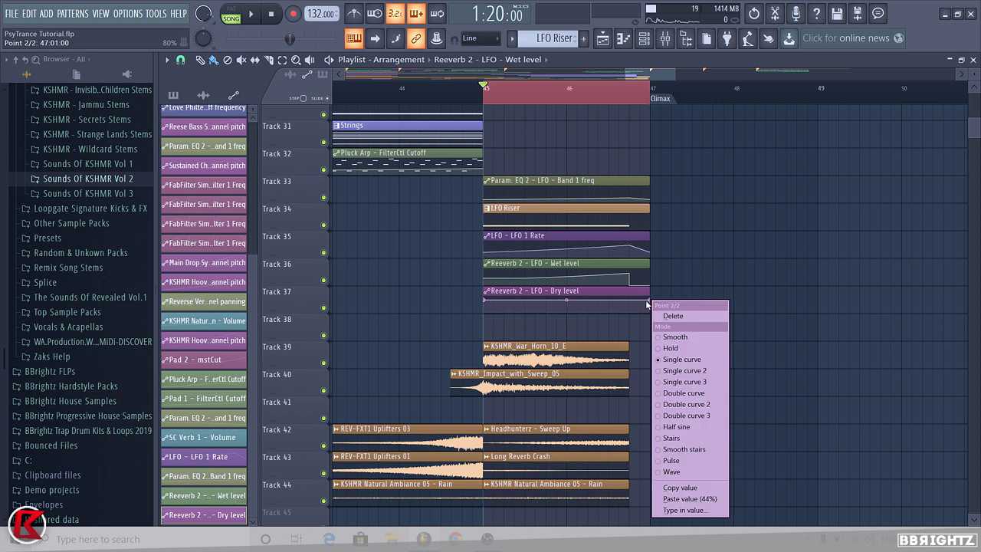
pyautogui.click(680, 487)
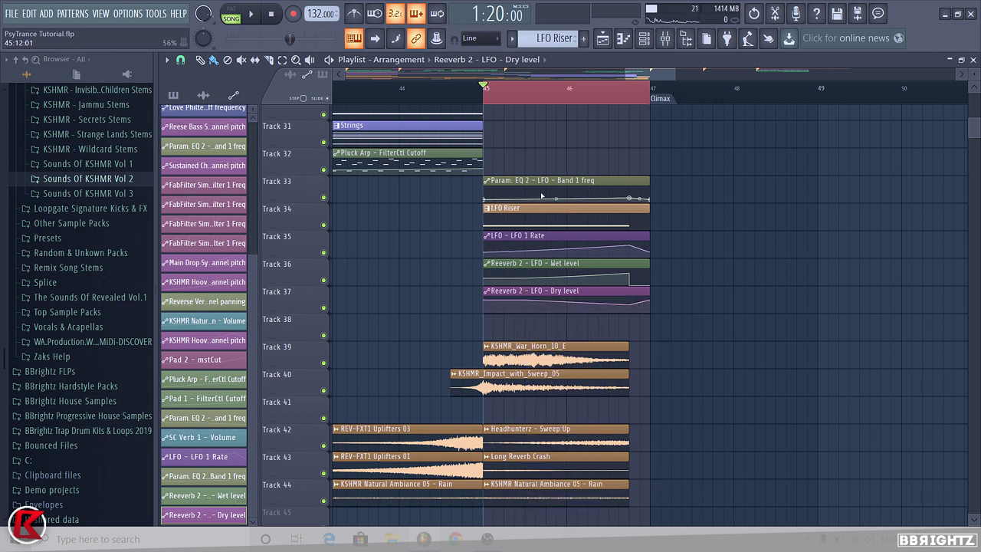
# - Enlarge Track 37 and raise the lowest point of the Dry level automation, auditioning the riser before and after
pyautogui.press('space')
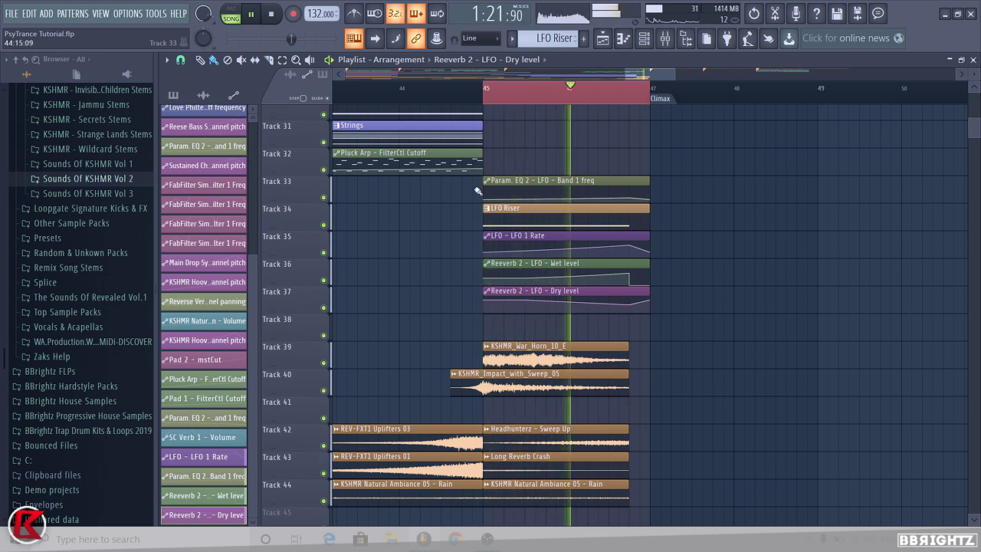
pyautogui.press('space')
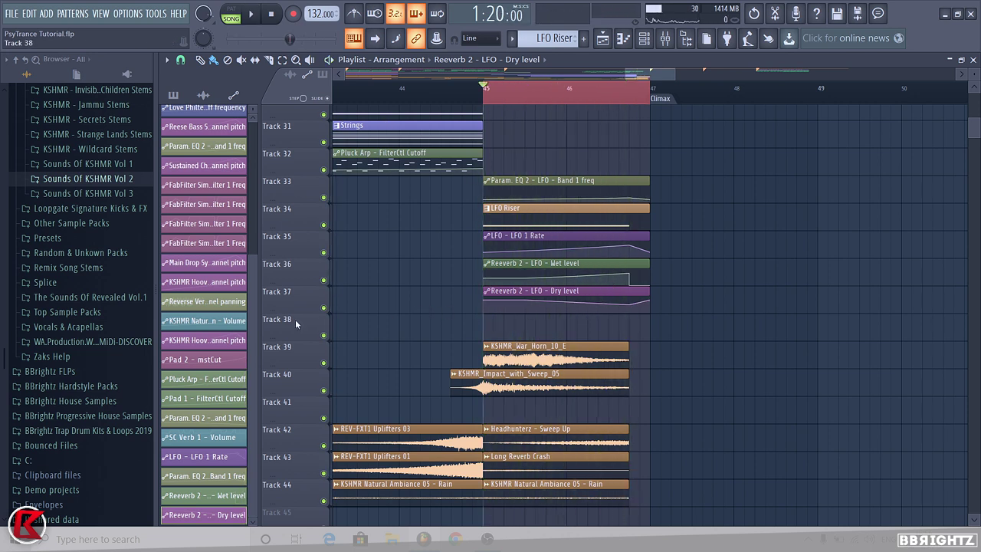
pyautogui.moveTo(297, 314); pyautogui.dragTo(300, 444)
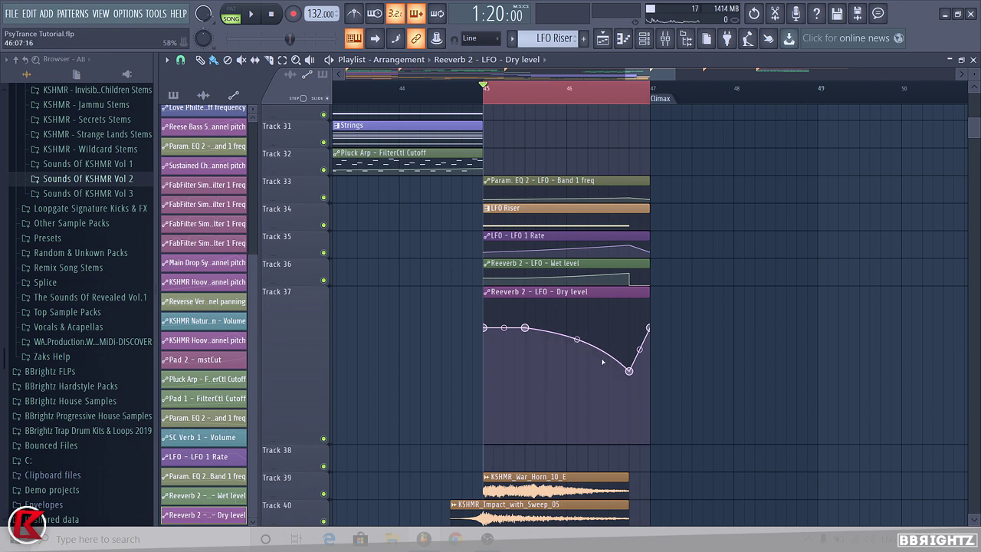
pyautogui.press('space')
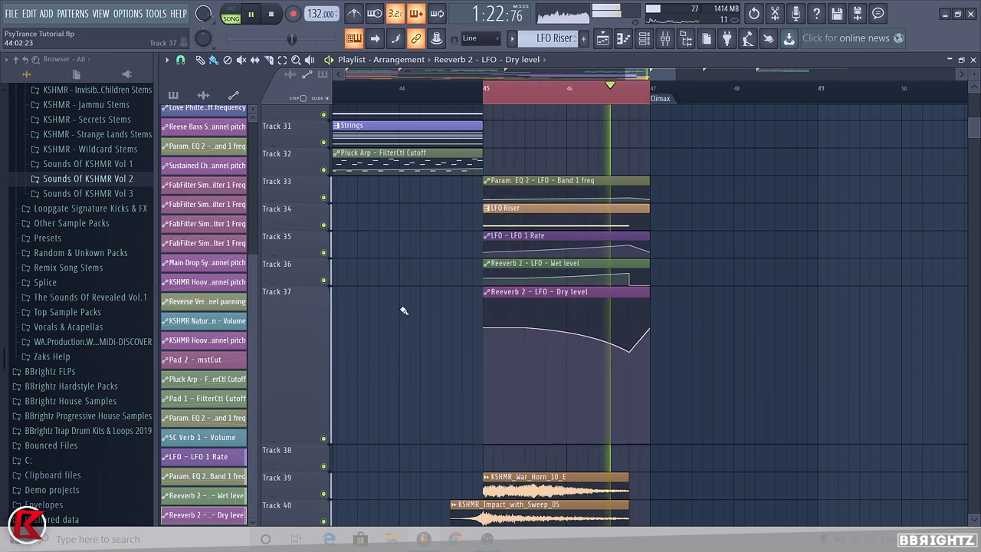
# - Reset Track 37 to 100% height and stop playback
pyautogui.rightClick(311, 348)
pyautogui.moveTo(364, 347)
pyautogui.click(438, 369)
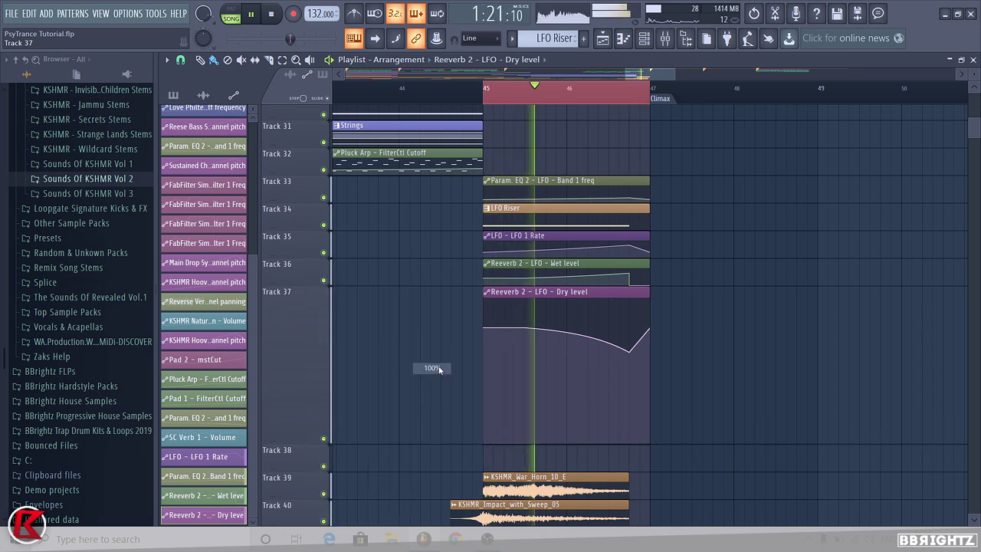
pyautogui.press('space')
# - Stack the Wet level, Dry level and Param. EQ 2 automation clips onto Track 35 over the LFO 1 Rate clip
pyautogui.scroll(-1, 471, 166)
pyautogui.scroll(-1, 512, 169)
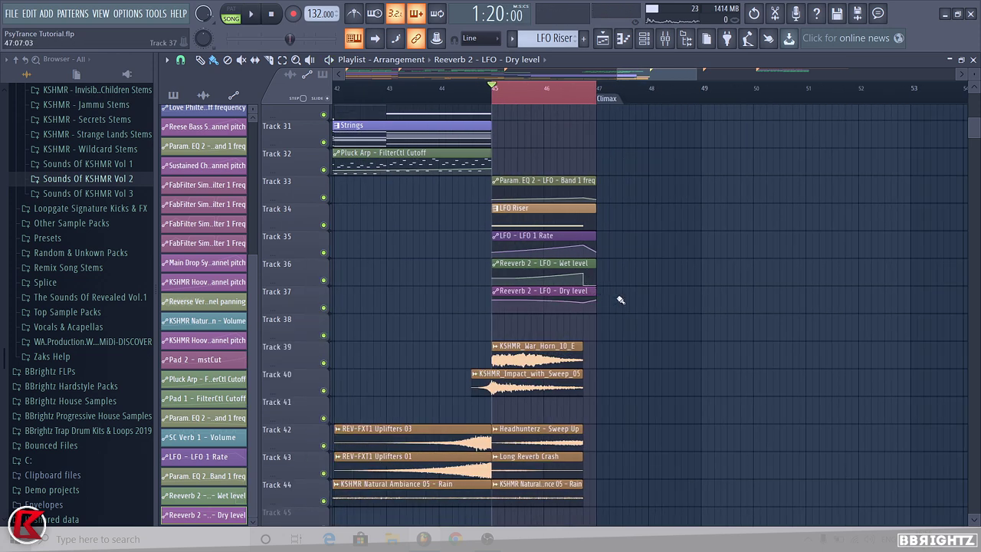
pyautogui.moveTo(621, 300); pyautogui.dragTo(564, 318)
pyautogui.hotkey('shift', 'Up')
pyautogui.moveTo(616, 271); pyautogui.dragTo(587, 268)
pyautogui.hotkey('shift', 'Up')
pyautogui.keyDown('ctrl'); pyautogui.click(548, 181); pyautogui.keyUp('ctrl')
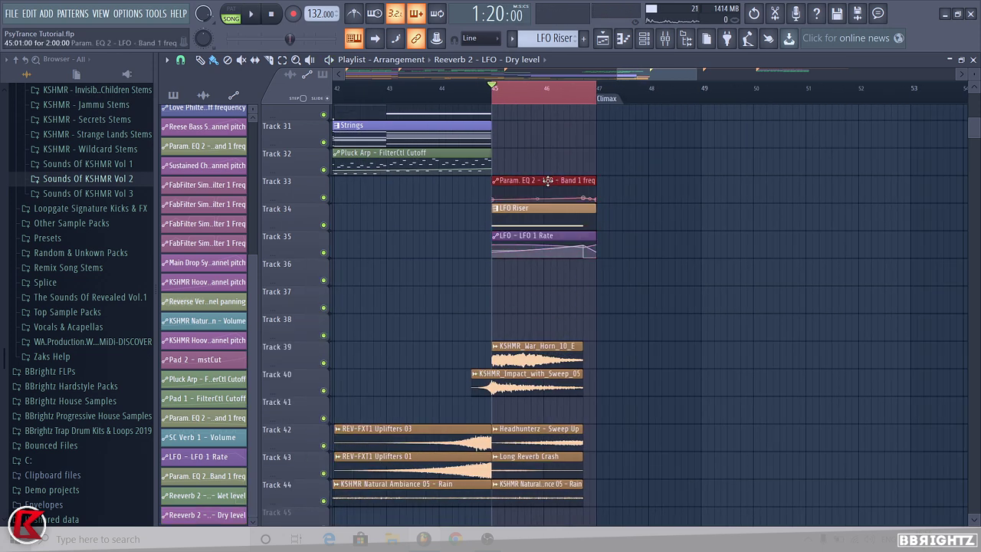
pyautogui.hotkey('shift', 'Down')
pyautogui.hotkey('shift', 'Down')
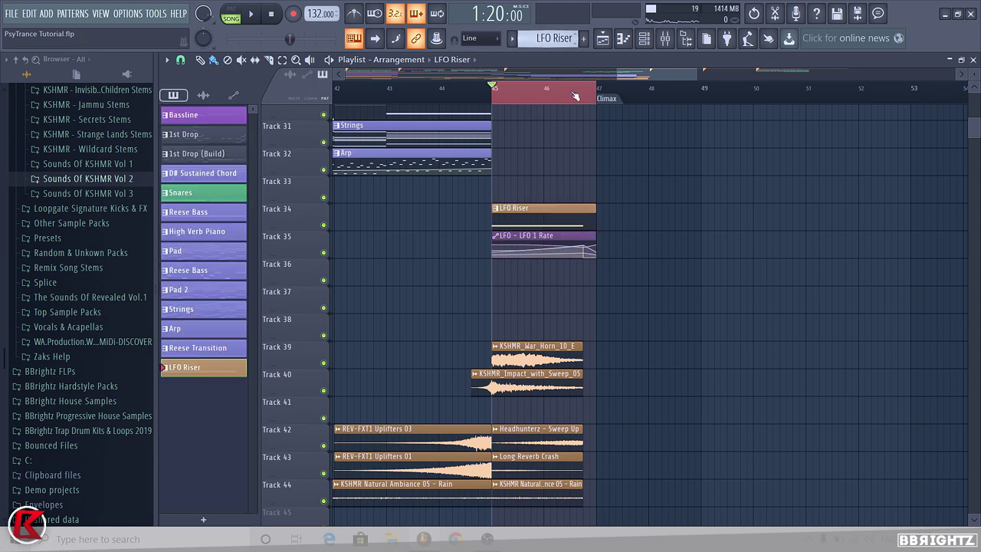
# - Move the LFO Riser clip and its stacked automation clips down to Tracks 46 and 47
pyautogui.scroll(-5, 667, 274)
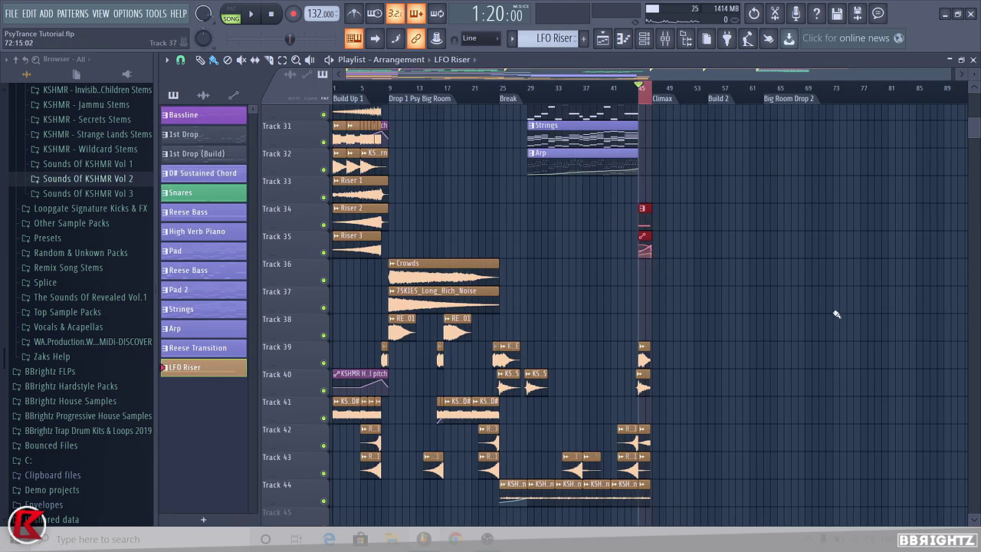
pyautogui.scroll(-4, 837, 314)
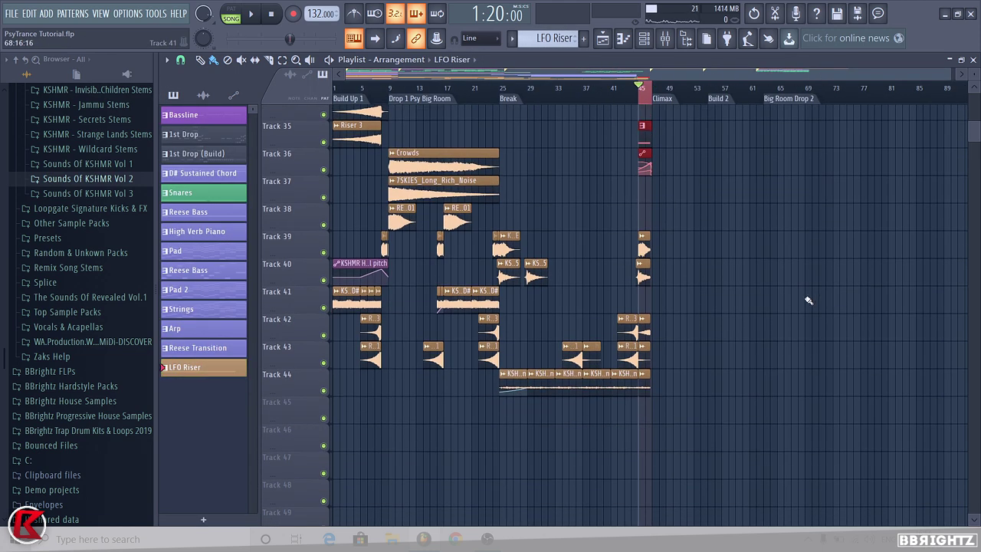
pyautogui.hotkey('shift', 'Down')
pyautogui.hotkey('shift', 'Down')
pyautogui.hotkey('shift', 'Down')
pyautogui.hotkey('shift', 'Down')
pyautogui.hotkey('shift', 'Down')
pyautogui.hotkey('shift', 'Down')
pyautogui.hotkey('shift', 'Down')
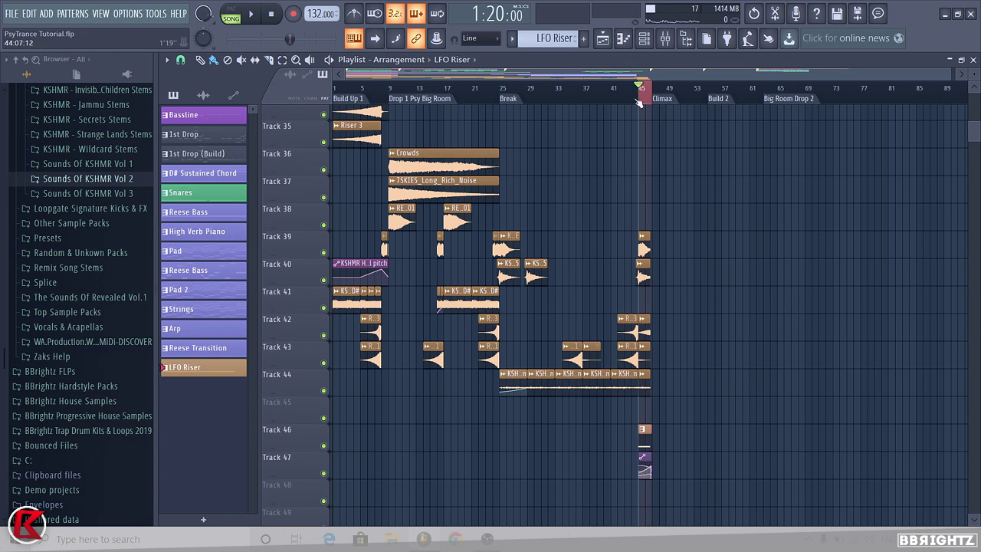
# - Try a time selection over the Climax section, and clear the selection on the timeline
pyautogui.scroll(10, 969, 312)
pyautogui.scroll(6, 685, 129)
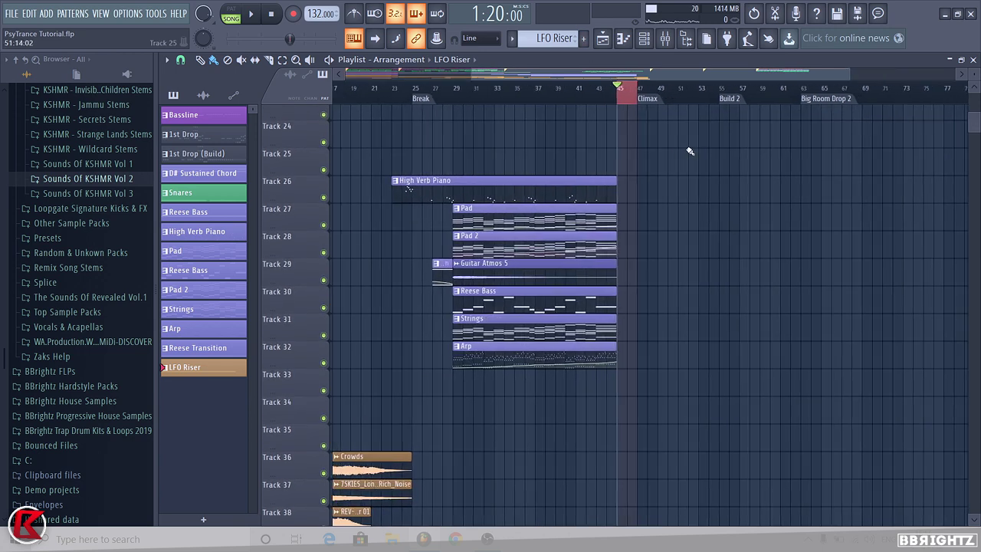
pyautogui.moveTo(549, 90); pyautogui.dragTo(649, 105)
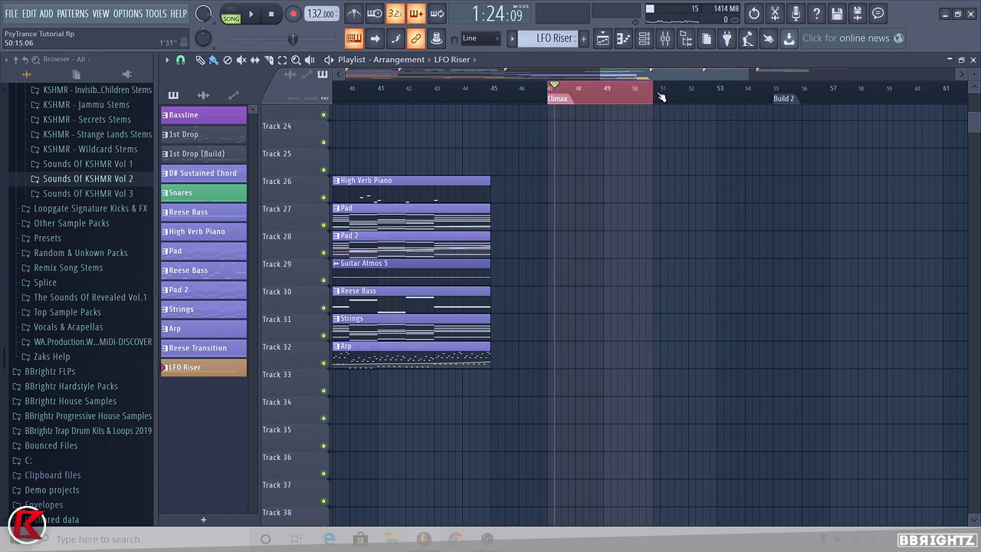
pyautogui.click(662, 91)
pyautogui.click(486, 88)
pyautogui.moveTo(494, 89); pyautogui.dragTo(550, 97)
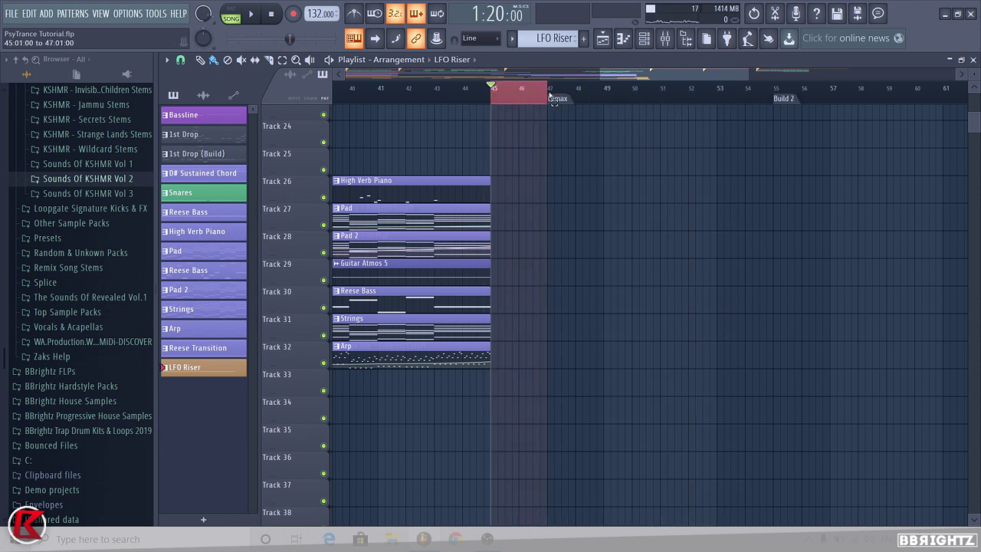
pyautogui.keyDown('ctrl'); pyautogui.click(553, 98); pyautogui.keyUp('ctrl')
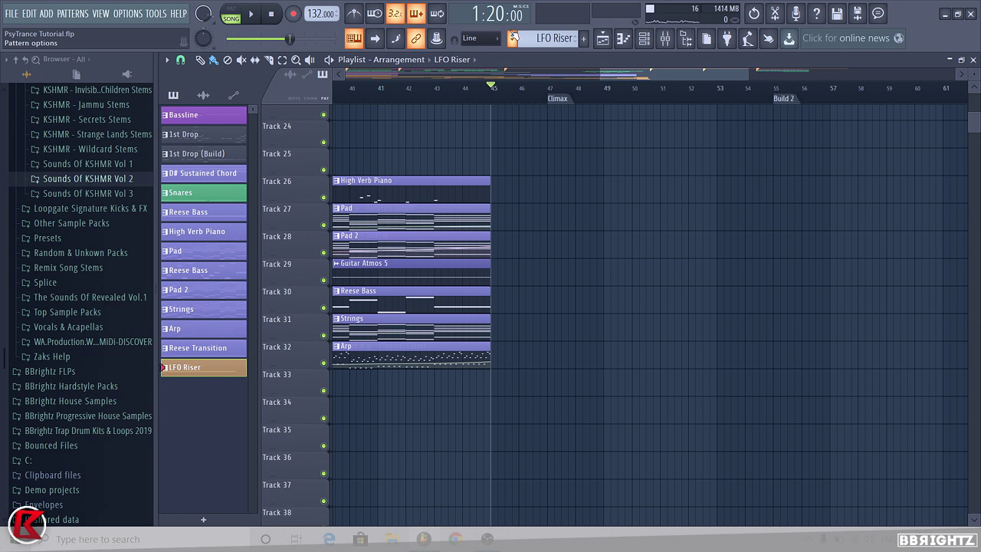
# - Create a new pattern and name it Climax Bass
pyautogui.scroll(1, 541, 48)
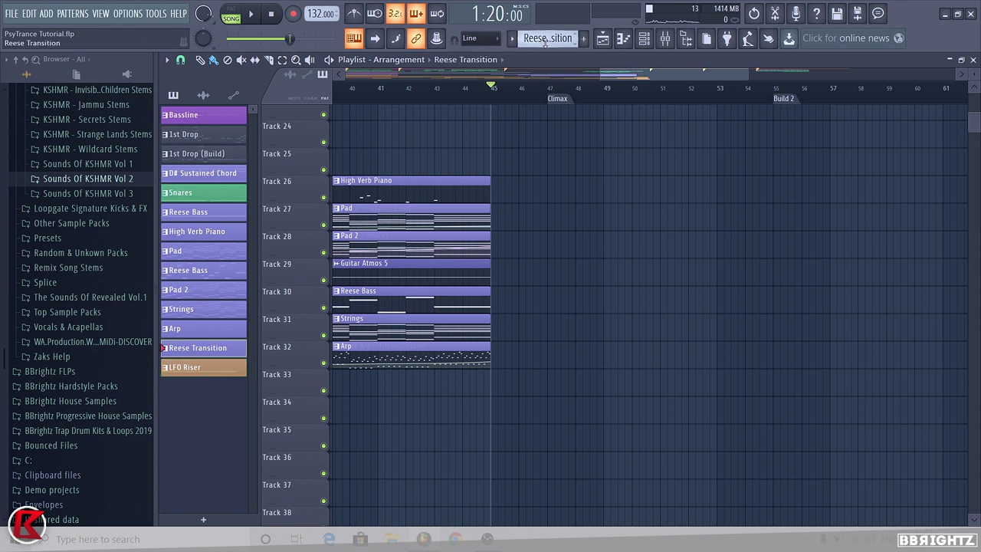
pyautogui.scroll(-2, 545, 44)
pyautogui.click(547, 43)
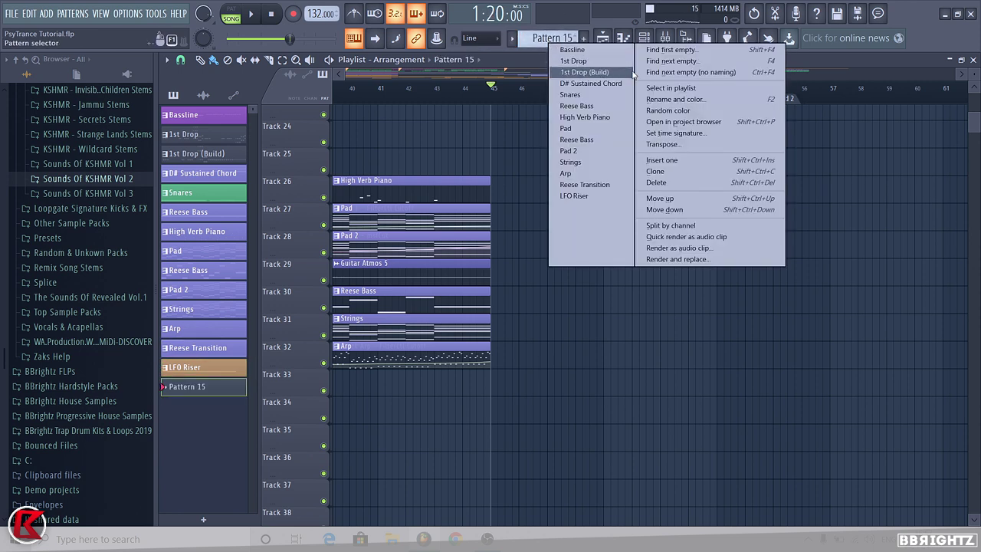
pyautogui.click(674, 102)
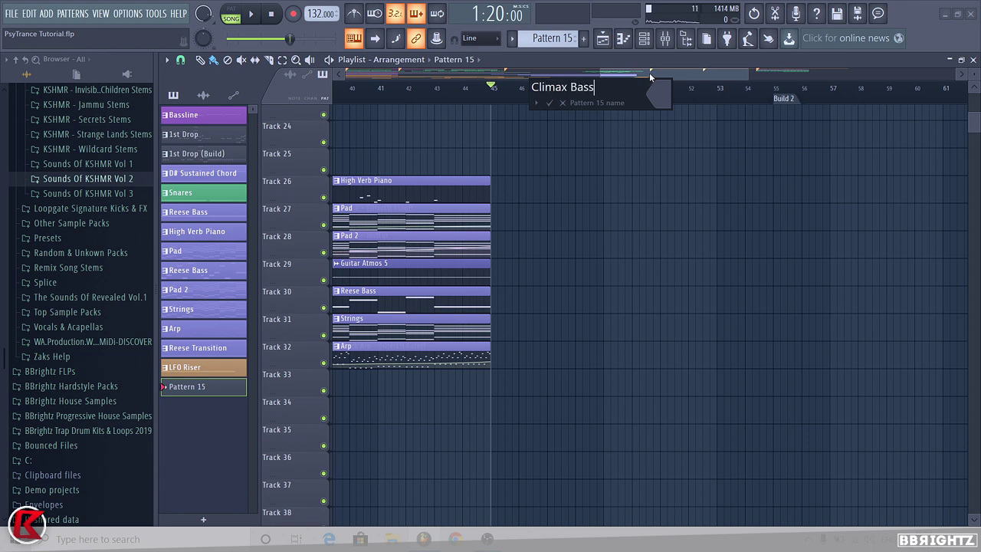
pyautogui.press('Return')
# - Select the Build Up 1 riser and FX clips on Tracks 30 to 35 and move them down to start at Track 48
pyautogui.keyDown('ctrl'); pyautogui.scroll(-5, 472, 192); pyautogui.keyUp('ctrl')
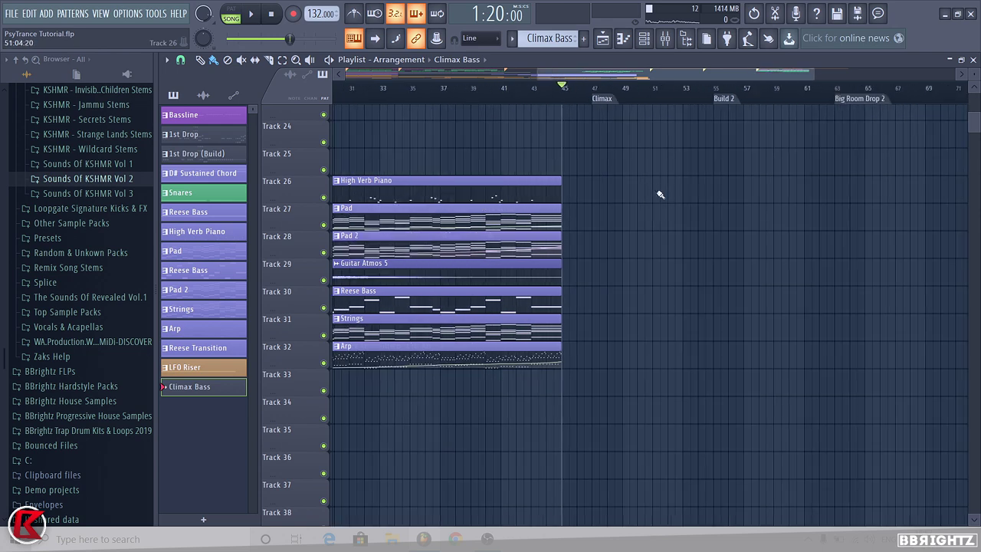
pyautogui.scroll(-2, 637, 238)
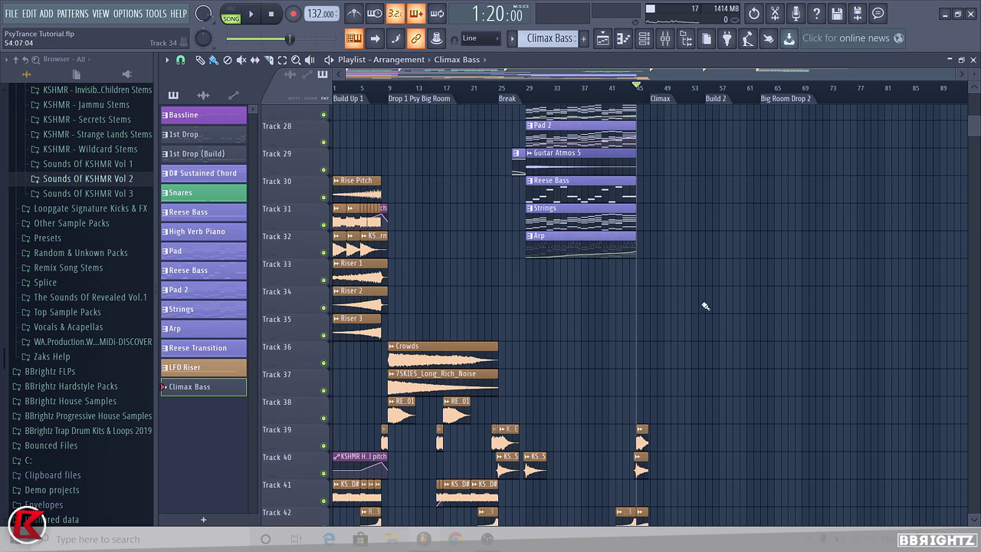
pyautogui.scroll(3, 453, 271)
pyautogui.moveTo(453, 261); pyautogui.dragTo(331, 426)
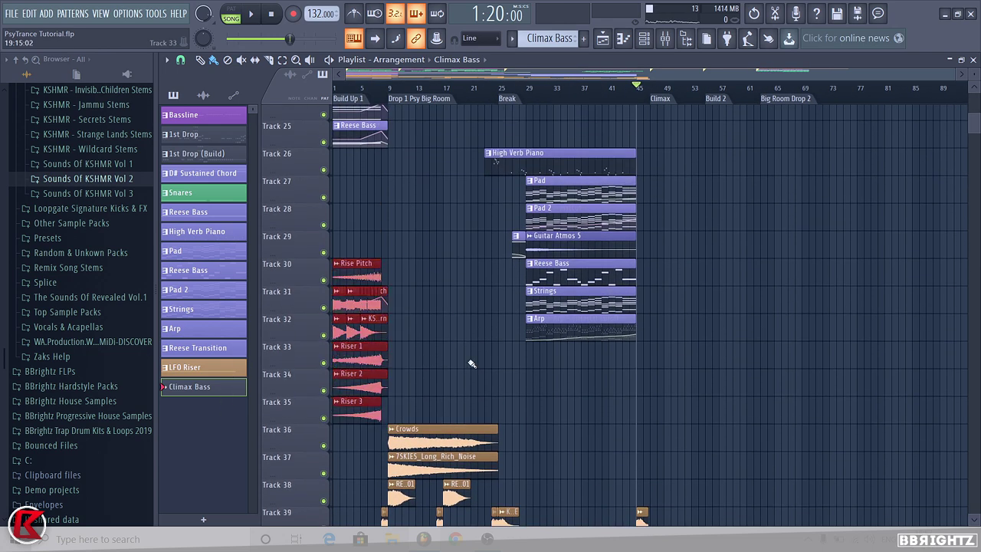
pyautogui.scroll(-3, 512, 326)
pyautogui.scroll(-7, 498, 302)
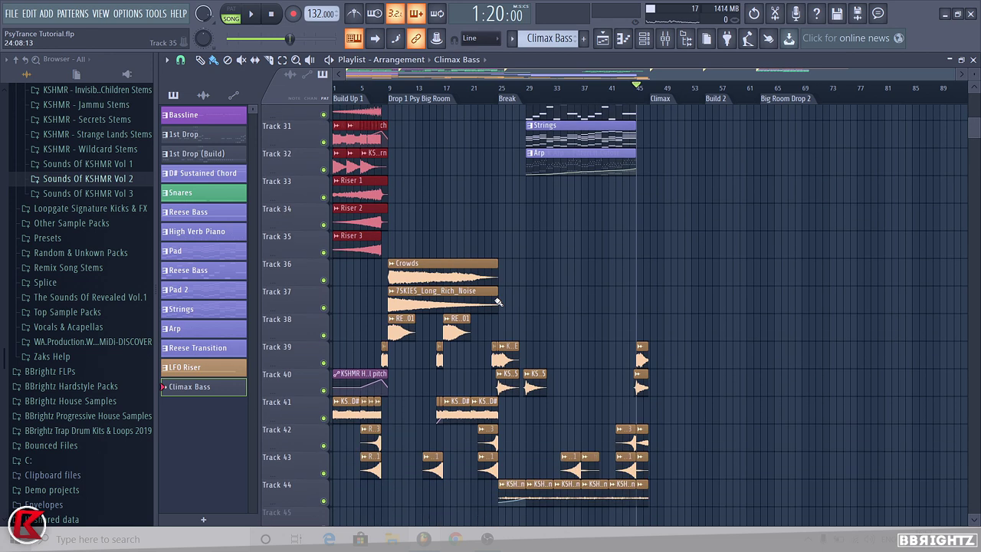
pyautogui.scroll(8, 506, 305)
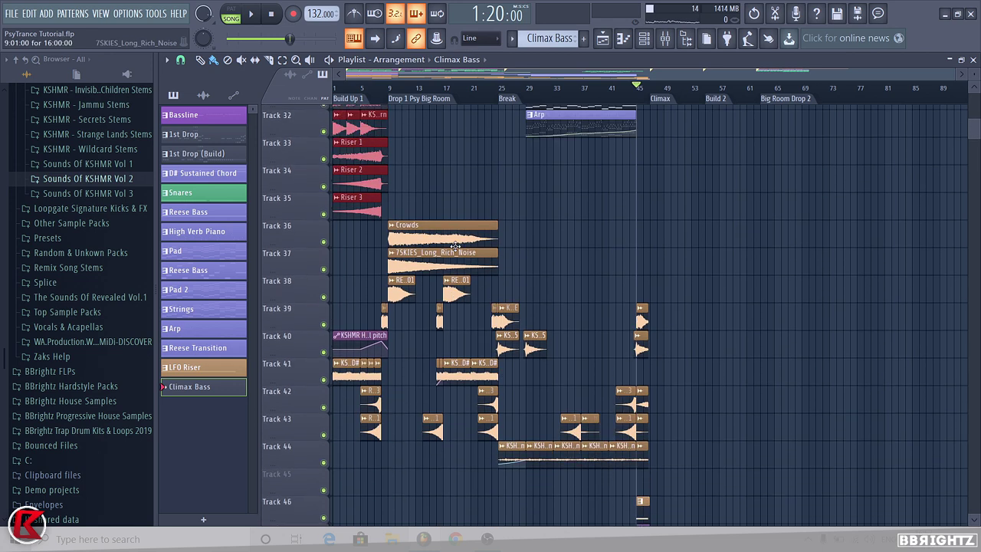
pyautogui.hotkey('shift', 'Down')
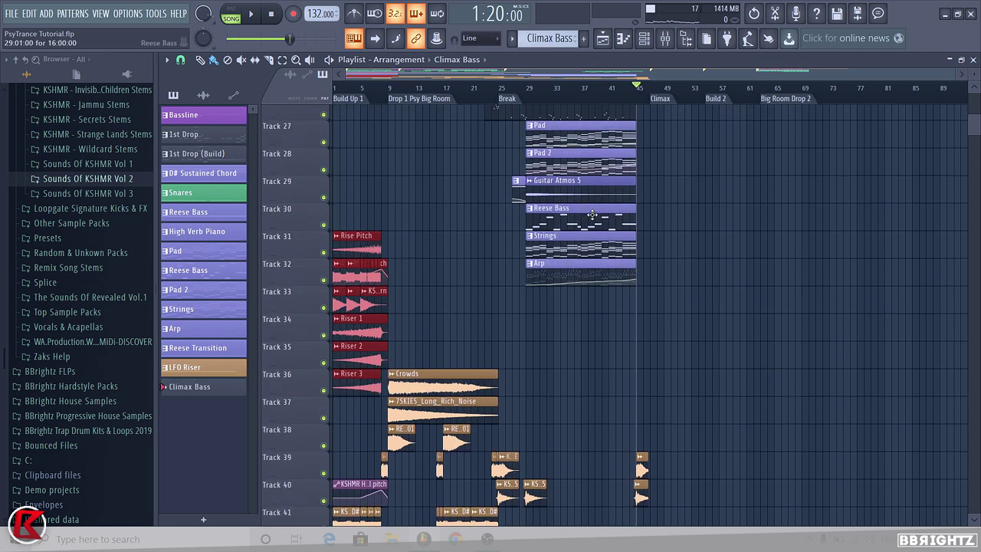
pyautogui.hotkey('shift', 'Down')
pyautogui.hotkey('shift', 'Down')
pyautogui.hotkey('shift', 'Down')
pyautogui.hotkey('shift', 'Down')
pyautogui.hotkey('shift', 'Down')
pyautogui.hotkey('shift', 'Down')
pyautogui.hotkey('shift', 'Down')
pyautogui.hotkey('shift', 'Down')
pyautogui.hotkey('shift', 'Down')
pyautogui.hotkey('shift', 'Down')
pyautogui.hotkey('shift', 'Down')
pyautogui.hotkey('shift', 'Down')
pyautogui.hotkey('shift', 'Down')
pyautogui.hotkey('shift', 'Down')
pyautogui.hotkey('shift', 'Down')
pyautogui.hotkey('shift', 'Down')
pyautogui.hotkey('shift', 'Down')
pyautogui.hotkey('shift', 'Down')
pyautogui.hotkey('shift', 'Down')
pyautogui.scroll(-10, 567, 295)
pyautogui.hotkey('shift', 'Up')
pyautogui.hotkey('shift', 'Up')
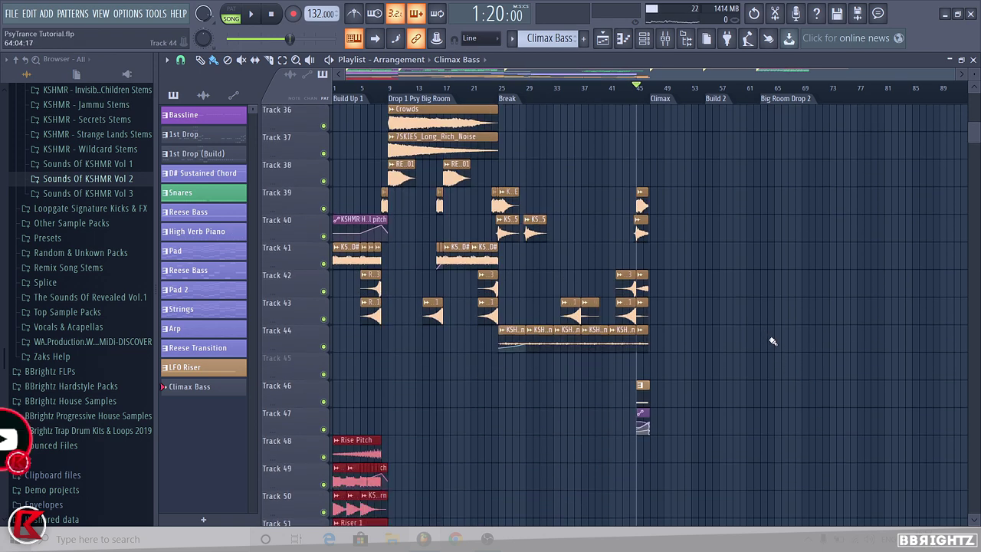
pyautogui.scroll(9, 776, 339)
pyautogui.scroll(11, 970, 409)
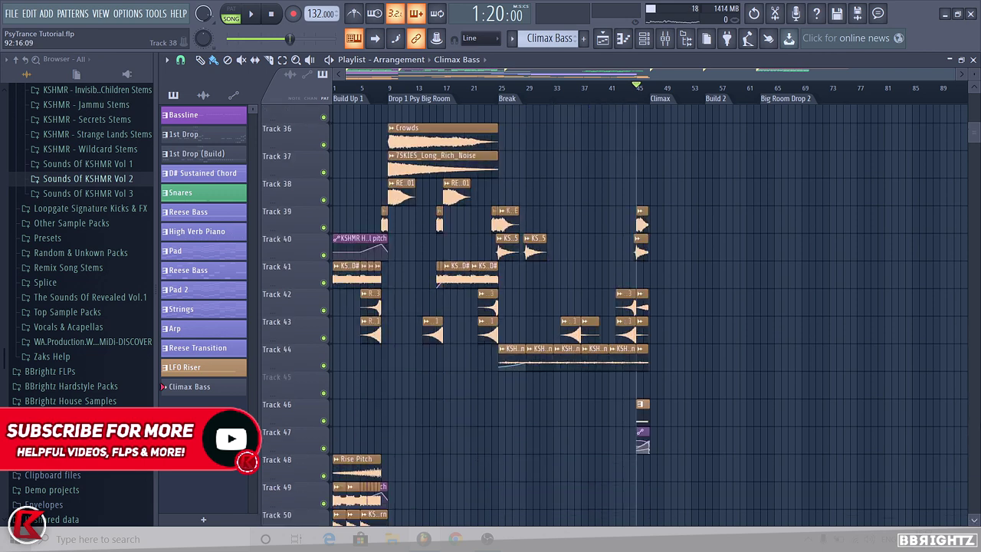
# - Select all clips from Track 36 downward and move them two tracks lower, so Crowds sits on Track 38
pyautogui.scroll(-12, 716, 383)
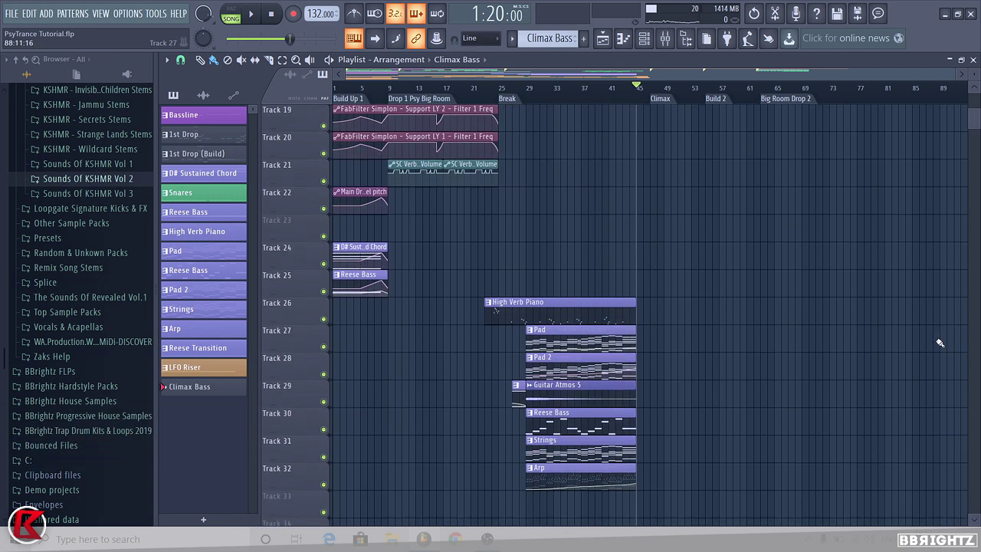
pyautogui.moveTo(766, 283); pyautogui.dragTo(332, 524)
pyautogui.moveTo(385, 357); pyautogui.dragTo(388, 411)
pyautogui.scroll(13, 670, 324)
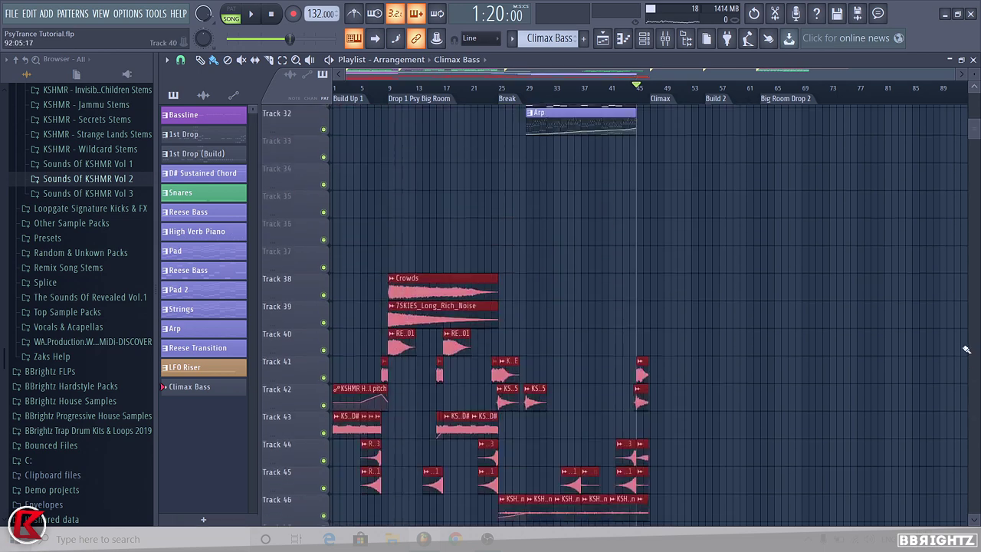
# - Place a Climax Bass clip on Track 34 from bar 47 to bar 55, spanning the Climax section
pyautogui.click(640, 287)
pyautogui.scroll(4, 659, 299)
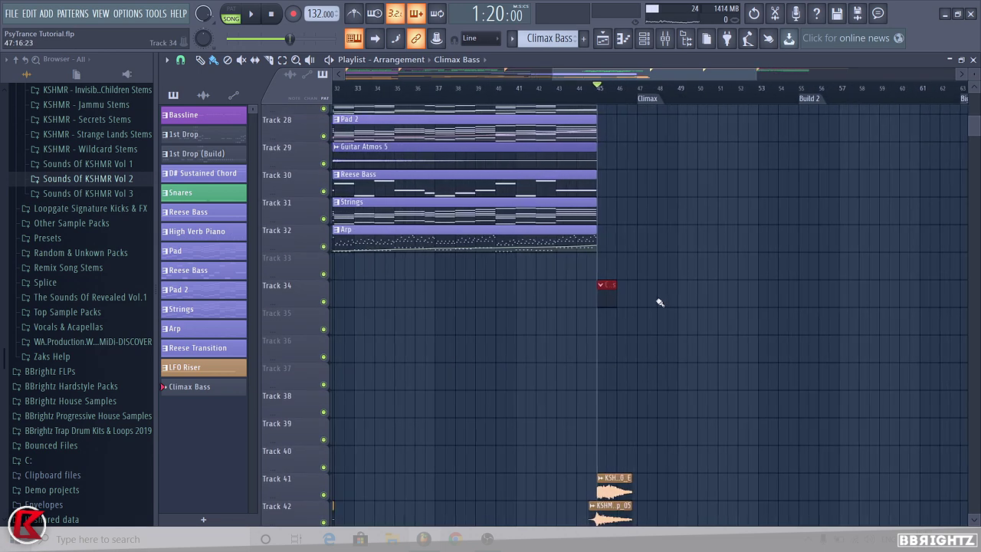
pyautogui.moveTo(587, 286); pyautogui.dragTo(848, 296)
pyautogui.keyDown('ctrl'); pyautogui.click(887, 319); pyautogui.keyUp('ctrl')
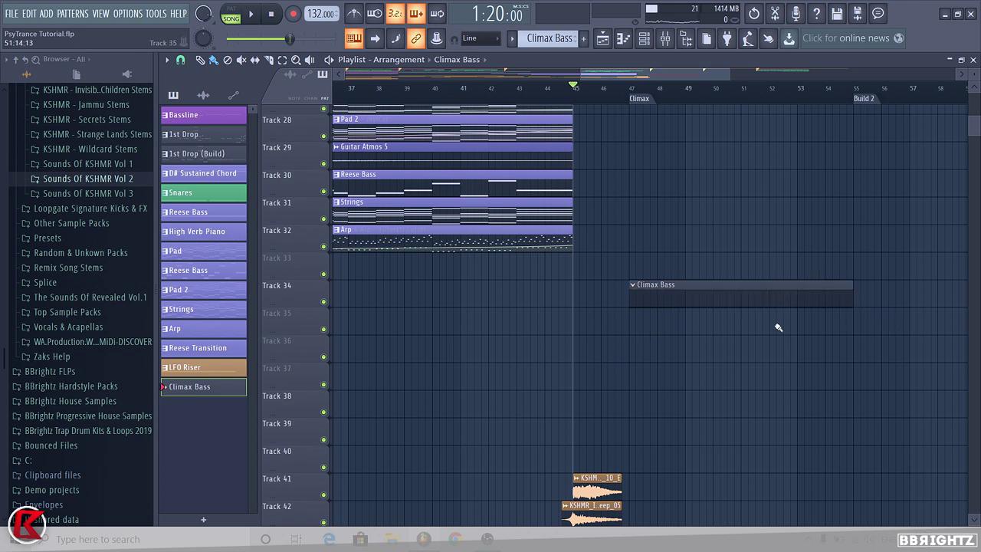
# - Change the colour of the Climax Bass clip to dark pink
pyautogui.click(634, 285)
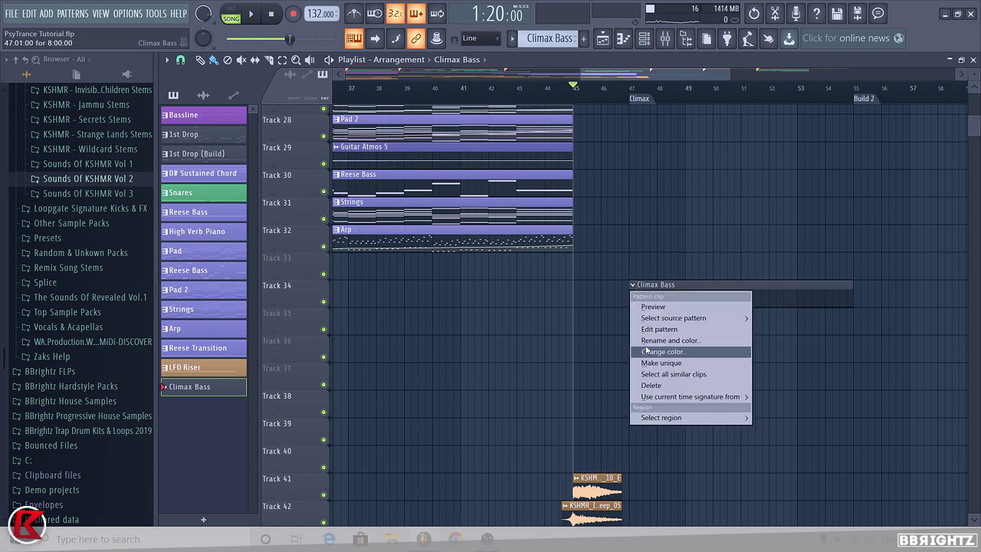
pyautogui.click(652, 344)
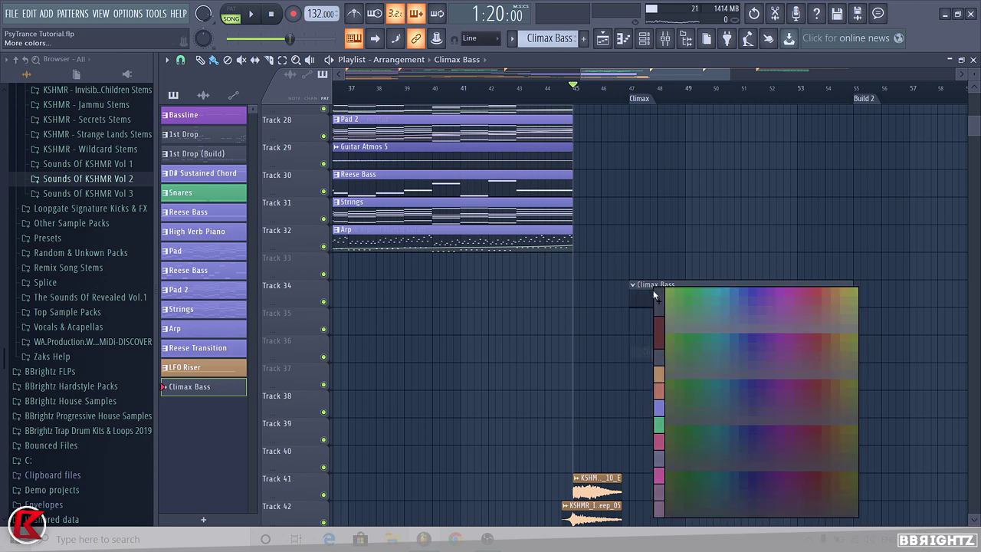
pyautogui.click(803, 293)
pyautogui.keyDown('ctrl'); pyautogui.scroll(-2, 710, 294); pyautogui.keyUp('ctrl')
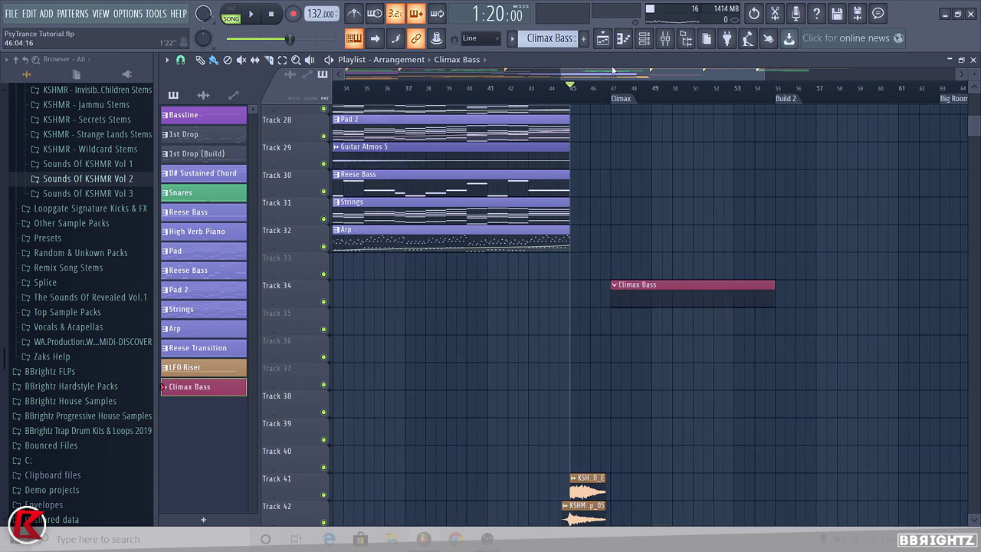
pyautogui.click(645, 40)
pyautogui.click(46, 13)
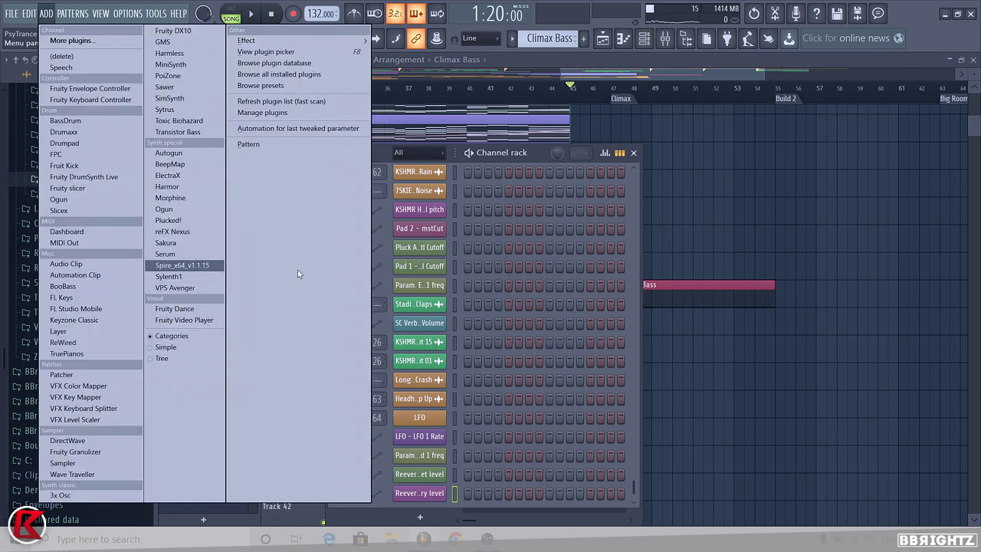
pyautogui.click(698, 210)
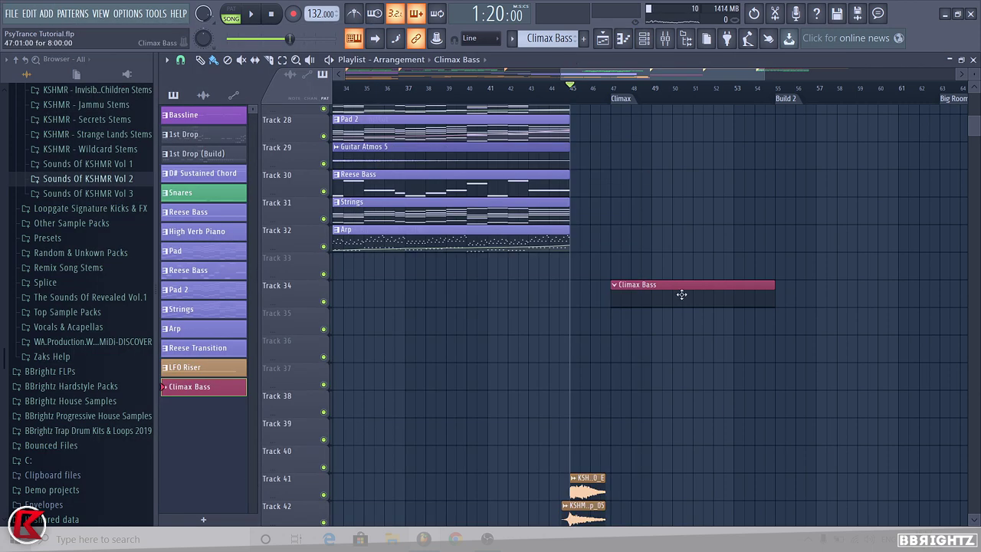
pyautogui.click(655, 38)
pyautogui.click(655, 39)
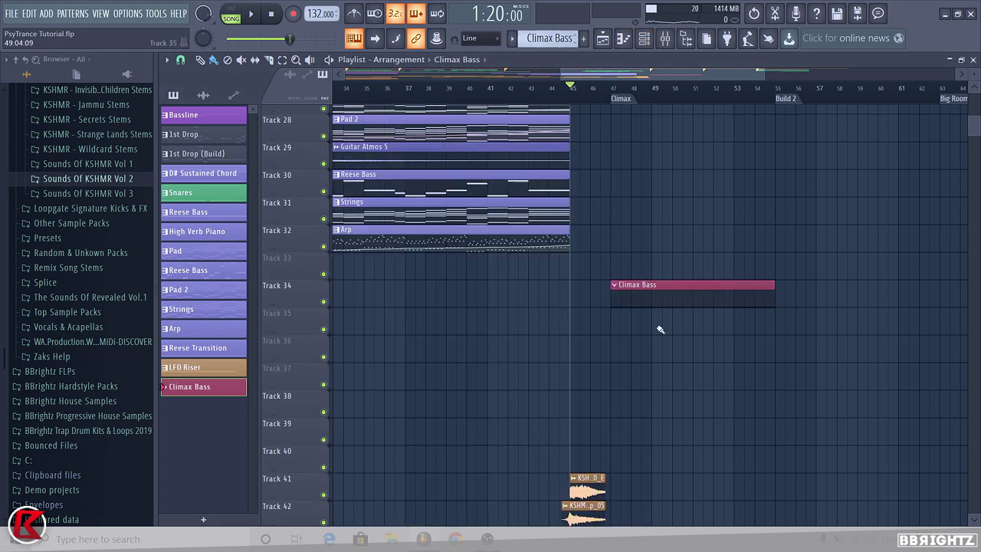
# - Rename the Climax Bass pattern as Climax
pyautogui.click(549, 38)
pyautogui.click(674, 98)
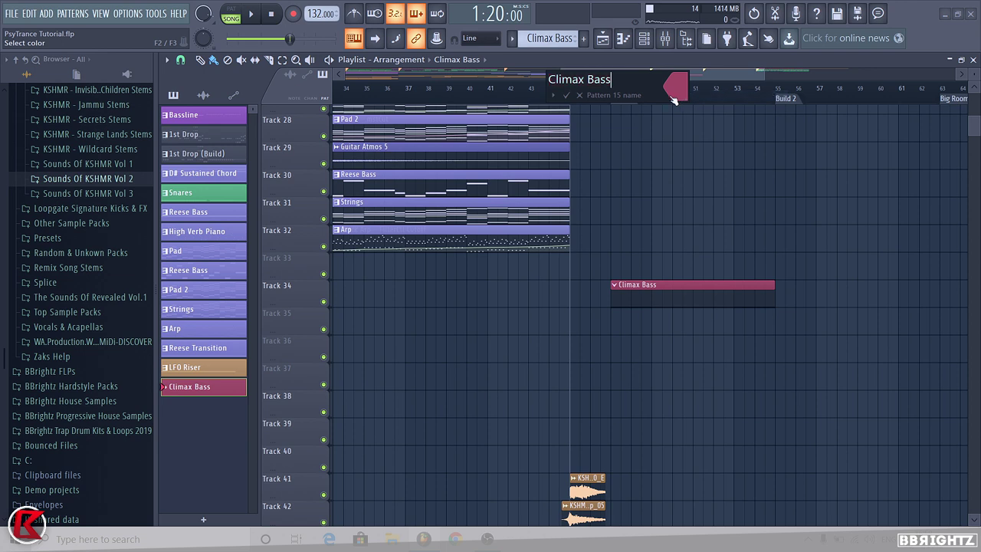
pyautogui.press('BackSpace')
pyautogui.press('BackSpace')
pyautogui.press('Return')
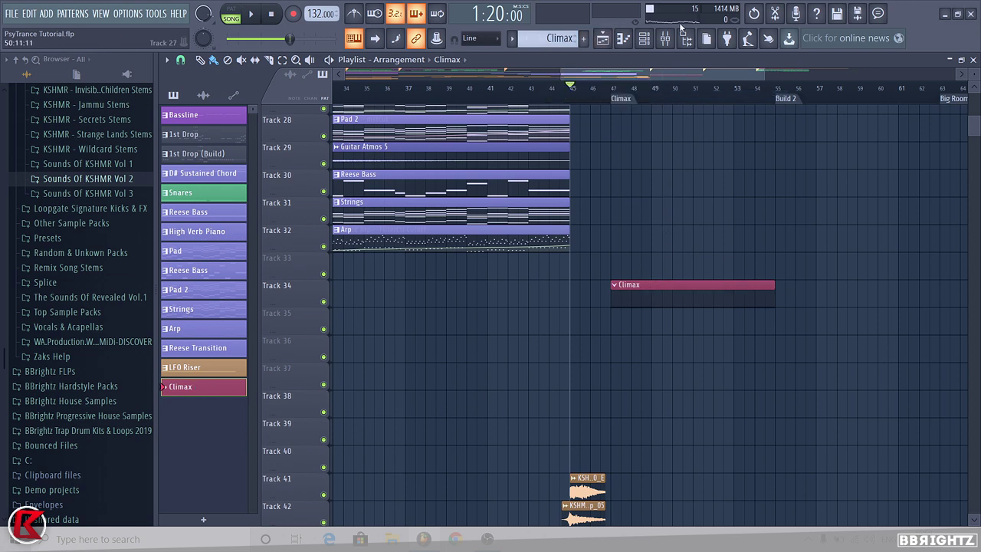
pyautogui.click(551, 38)
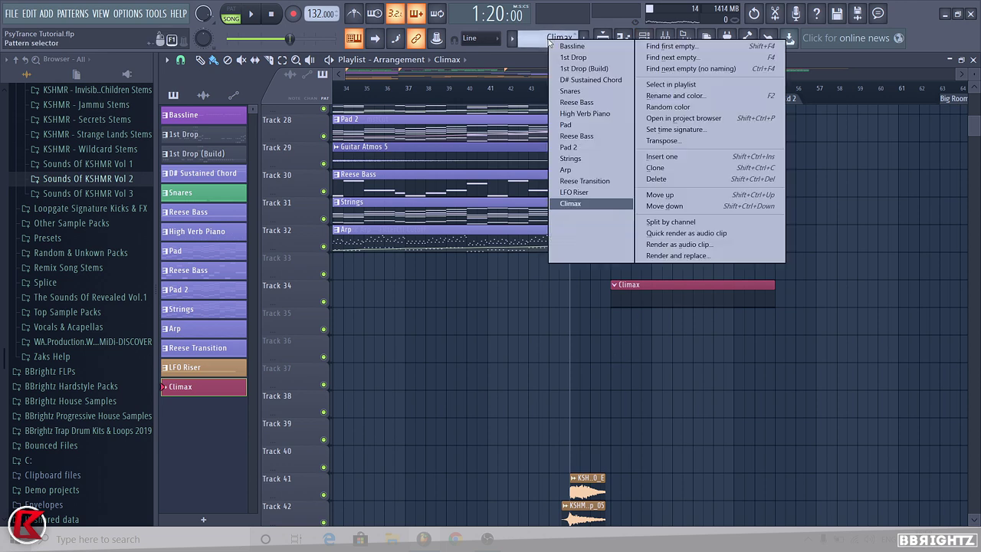
pyautogui.click(712, 356)
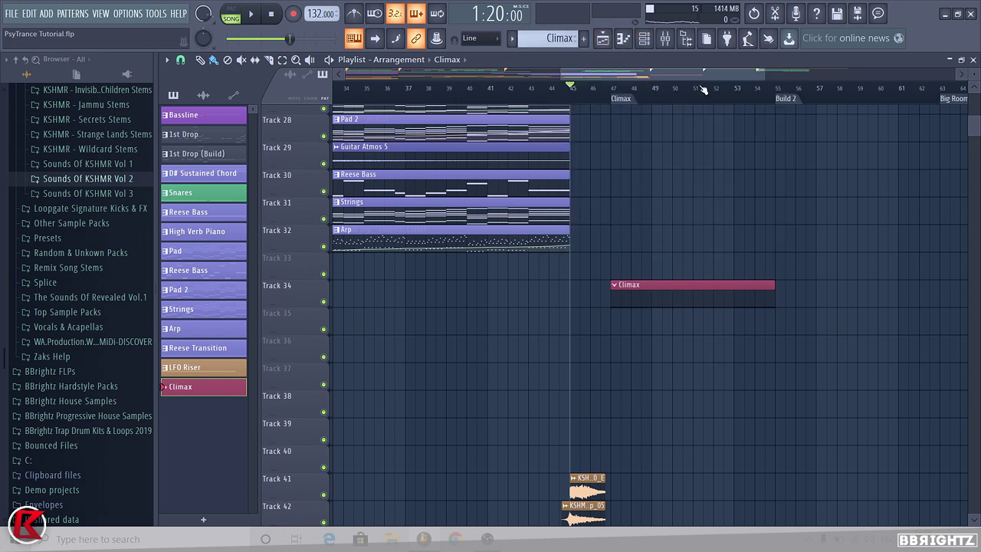
pyautogui.click(666, 39)
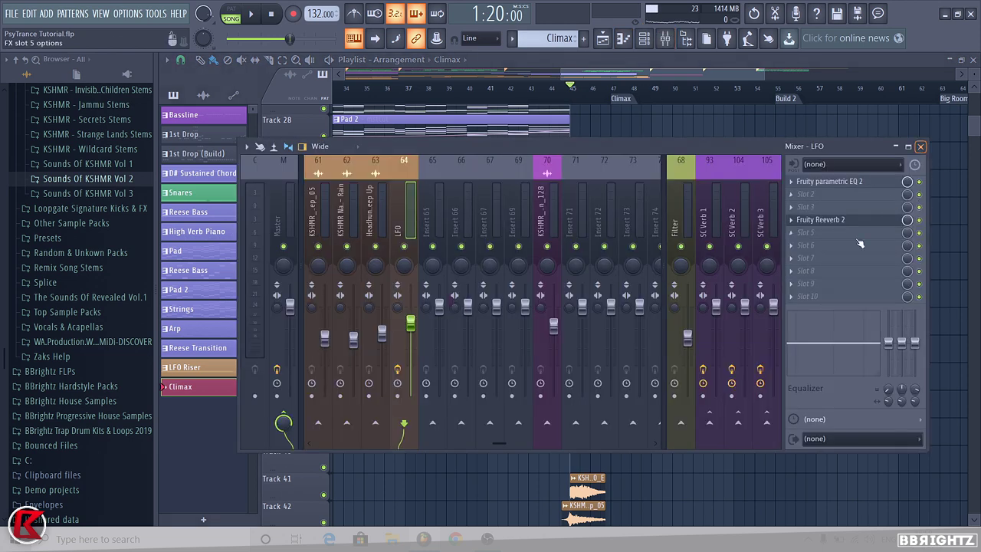
pyautogui.click(922, 146)
# - Open the piano roll of the Reese Bass Shot 2 C channel for the Climax pattern
pyautogui.click(644, 39)
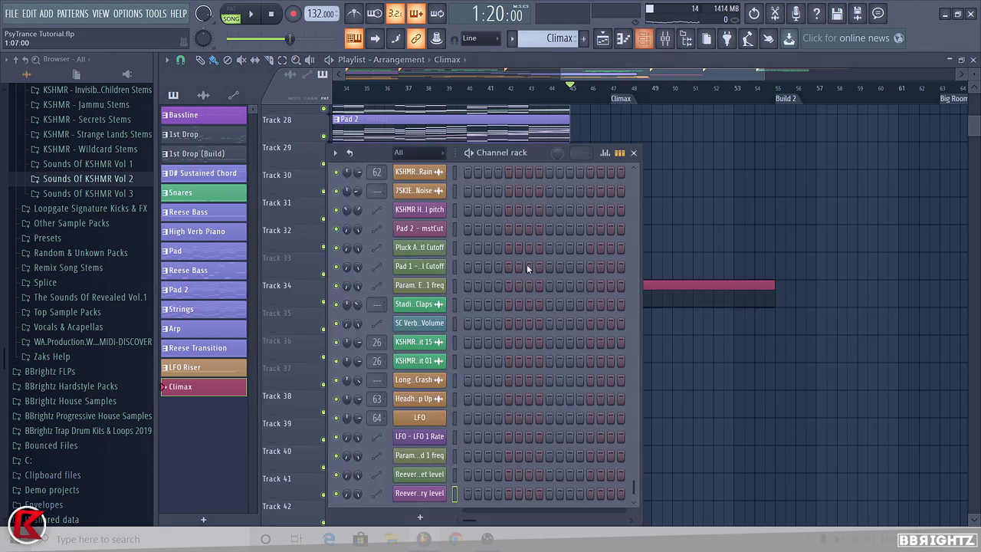
pyautogui.scroll(5, 422, 204)
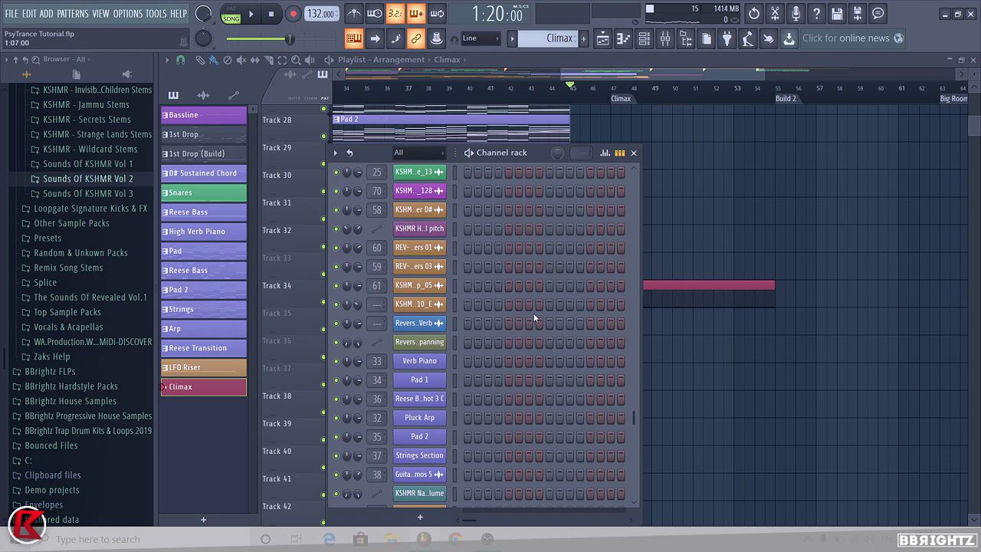
pyautogui.scroll(10, 533, 315)
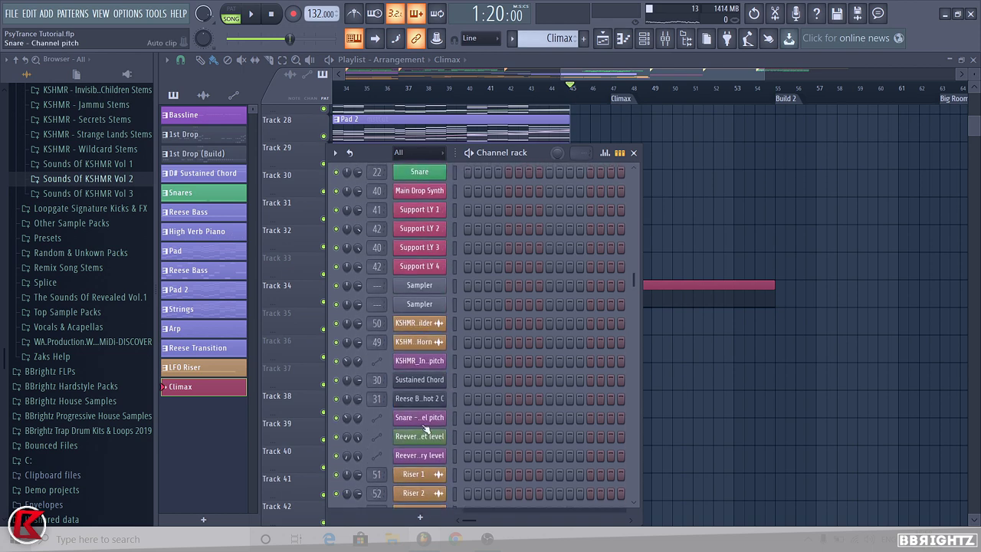
pyautogui.click(437, 398)
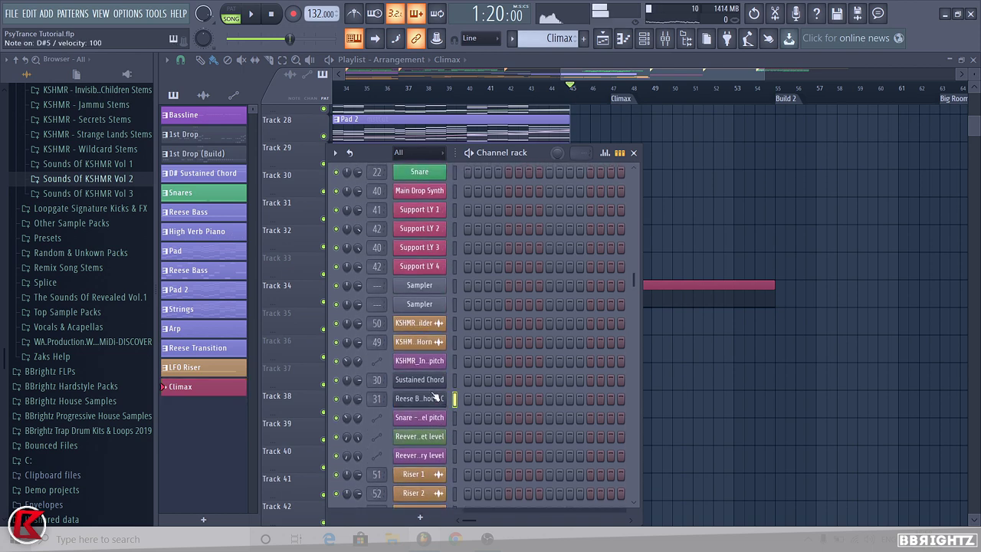
pyautogui.rightClick(429, 399)
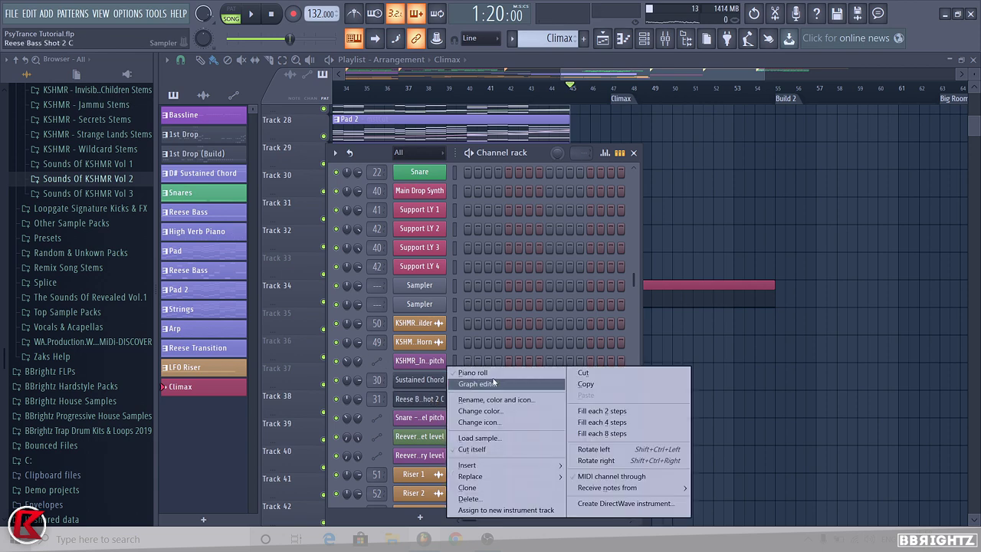
pyautogui.click(475, 371)
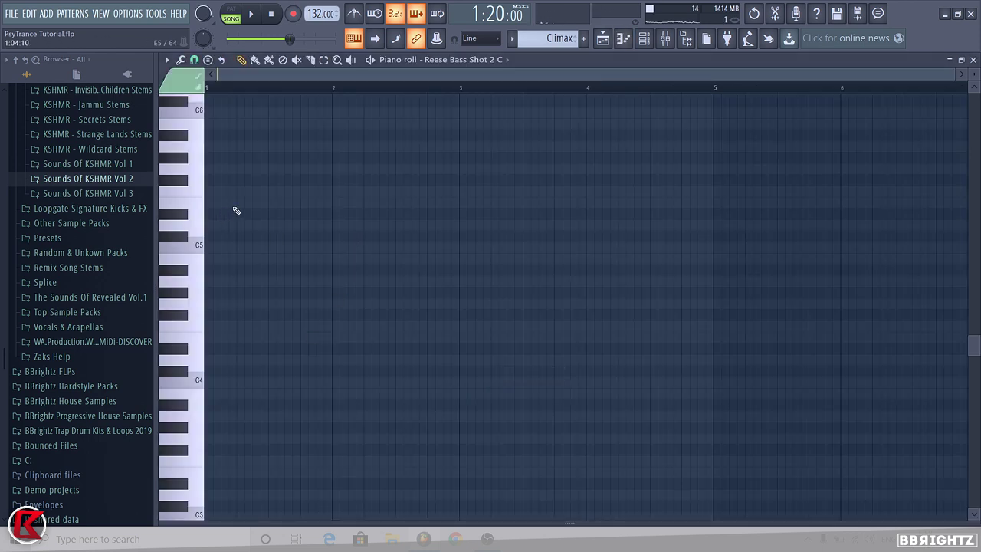
# - Draw a long D#5 note at bar 1 and audition it in pattern mode with the metronome on
pyautogui.click(238, 212)
pyautogui.click(232, 15)
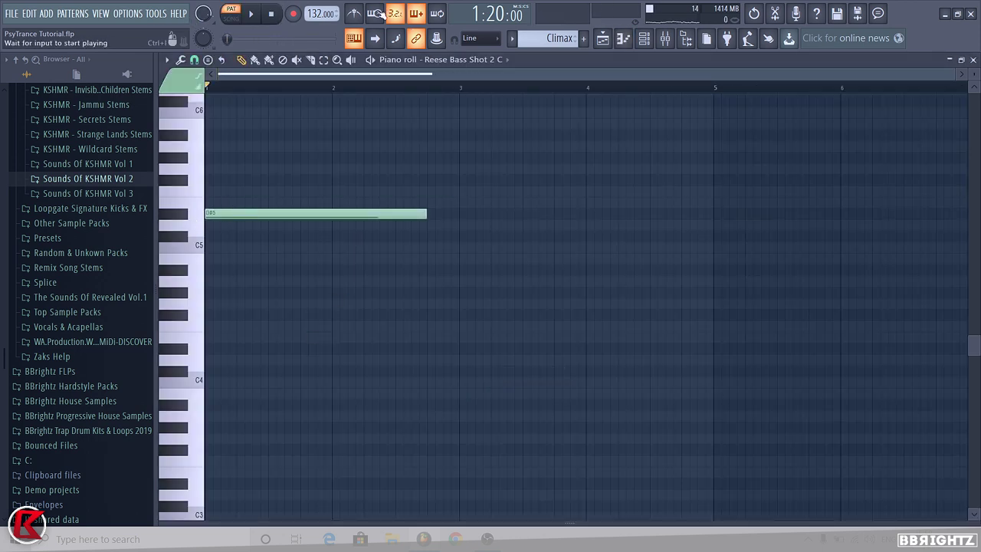
pyautogui.click(354, 17)
pyautogui.press('space')
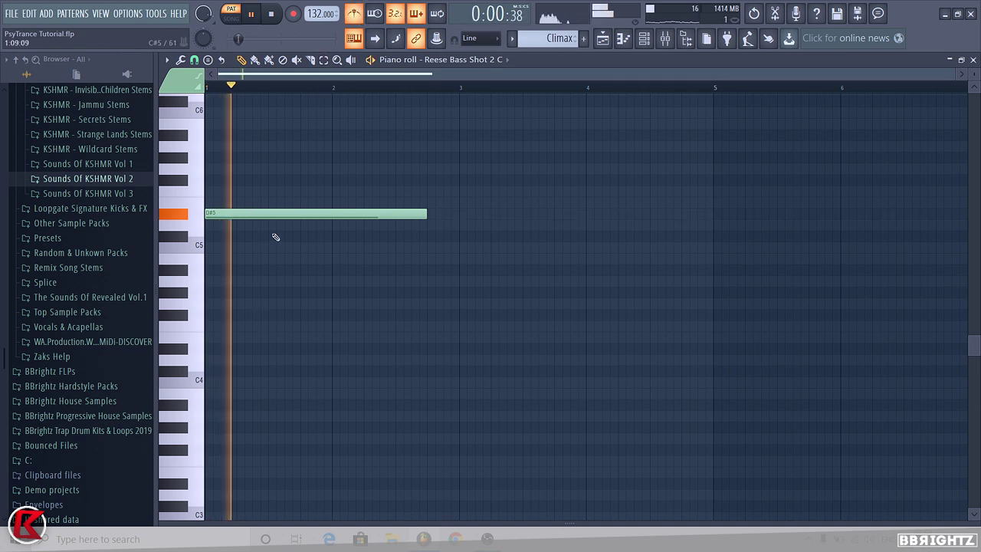
pyautogui.press('space')
# - Slice the long note and repitch its pieces into a two-bar D#5, B4, C#5, D#5 bassline phrase
pyautogui.moveTo(264, 238); pyautogui.dragTo(257, 200)
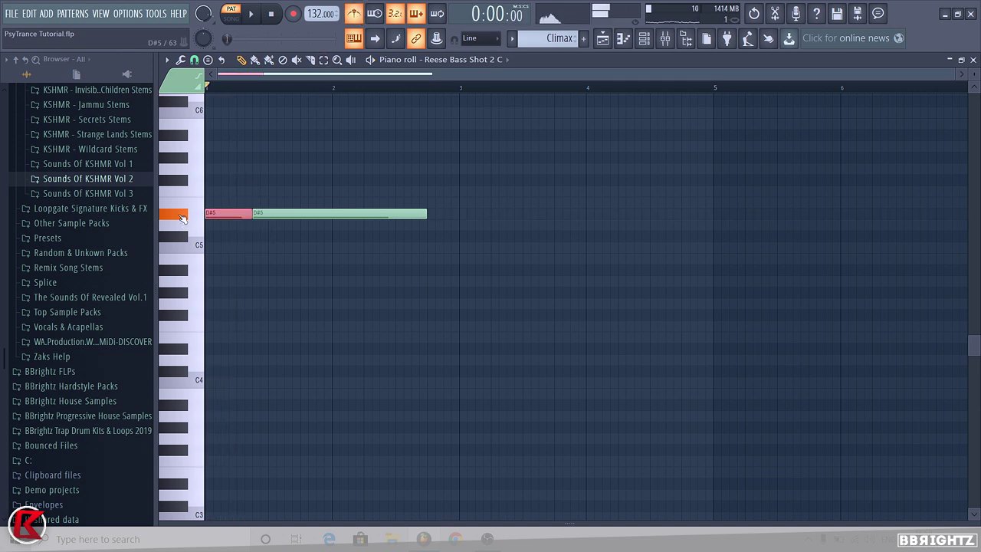
pyautogui.click(194, 263)
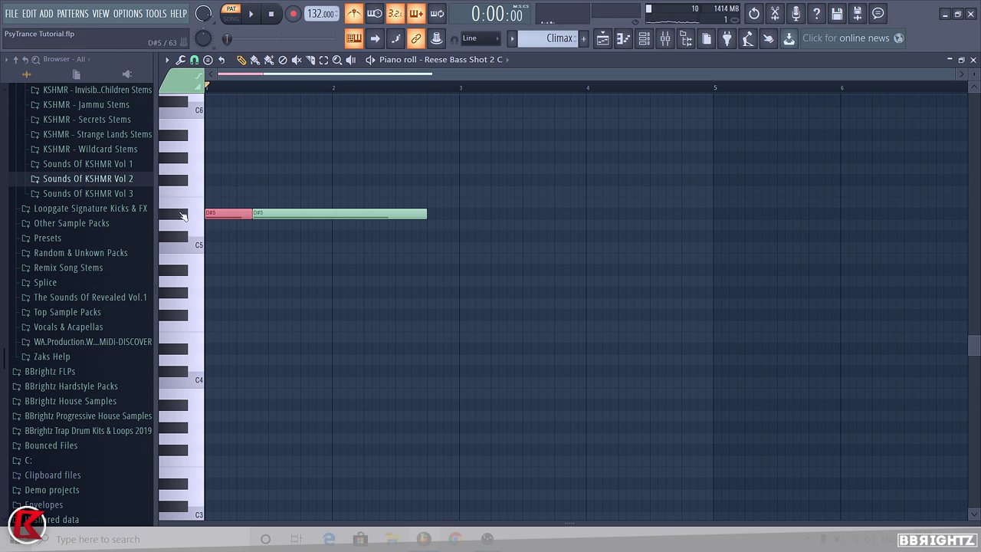
pyautogui.moveTo(299, 213); pyautogui.dragTo(457, 219)
pyautogui.press('space')
pyautogui.keyDown('shift'); pyautogui.rightClick(332, 258); pyautogui.keyUp('shift')
pyautogui.keyDown('shift'); pyautogui.rightClick(381, 235); pyautogui.keyUp('shift')
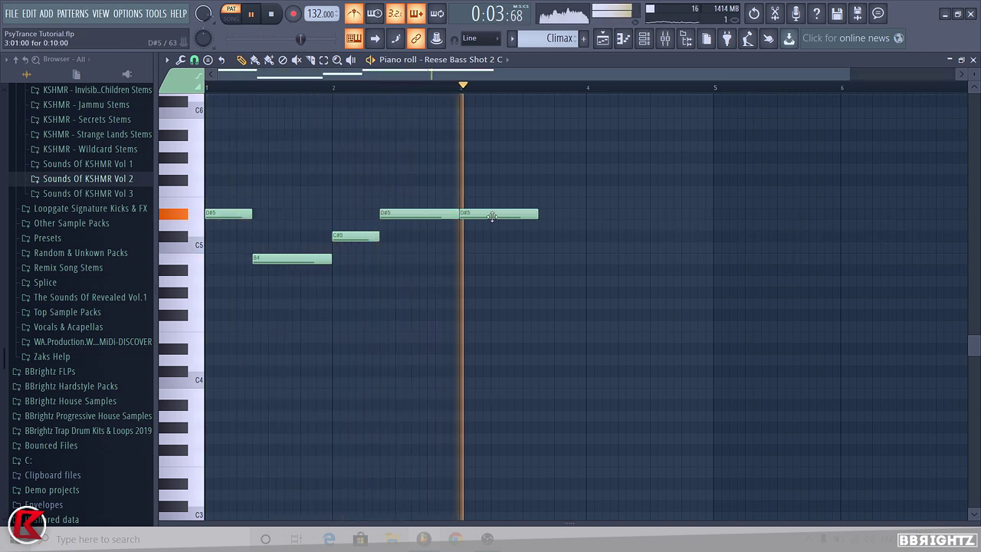
# - Duplicate the two-bar phrase into bars 3 and 4 and raise the copied B4 note to F#5
pyautogui.press('space')
pyautogui.hotkey('ctrl', 'b')
pyautogui.press('space')
pyautogui.moveTo(534, 259); pyautogui.dragTo(538, 181)
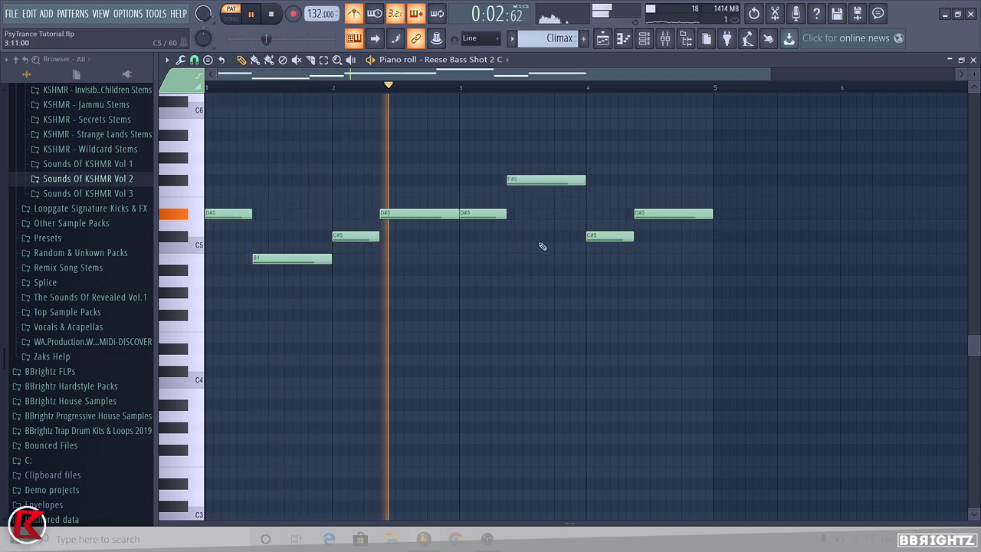
# - Duplicate the four-bar phrase into bars 5 to 8 and change the F#5 note in bar 7 to G#5
pyautogui.hotkey('ctrl', 'b')
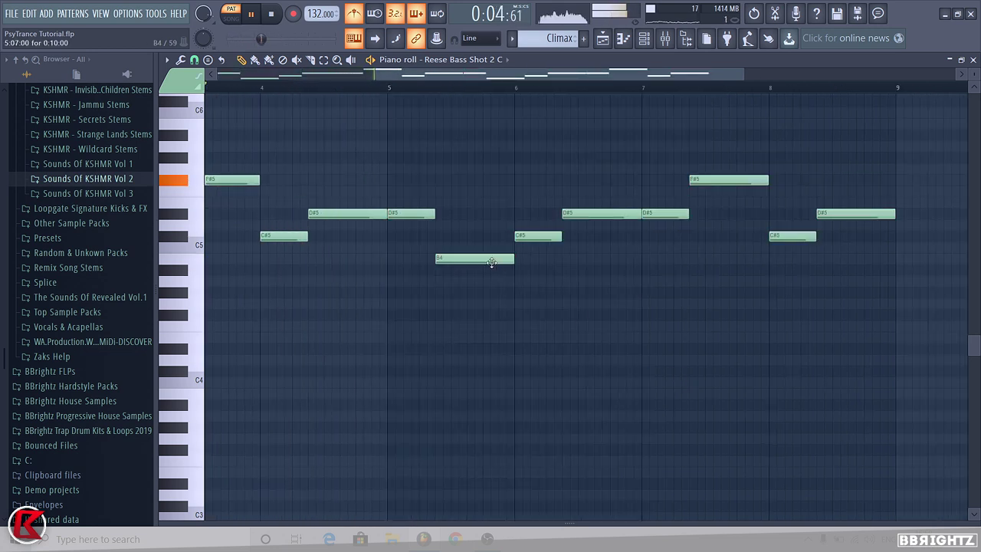
pyautogui.scroll(-2, 502, 263)
pyautogui.scroll(2, 574, 277)
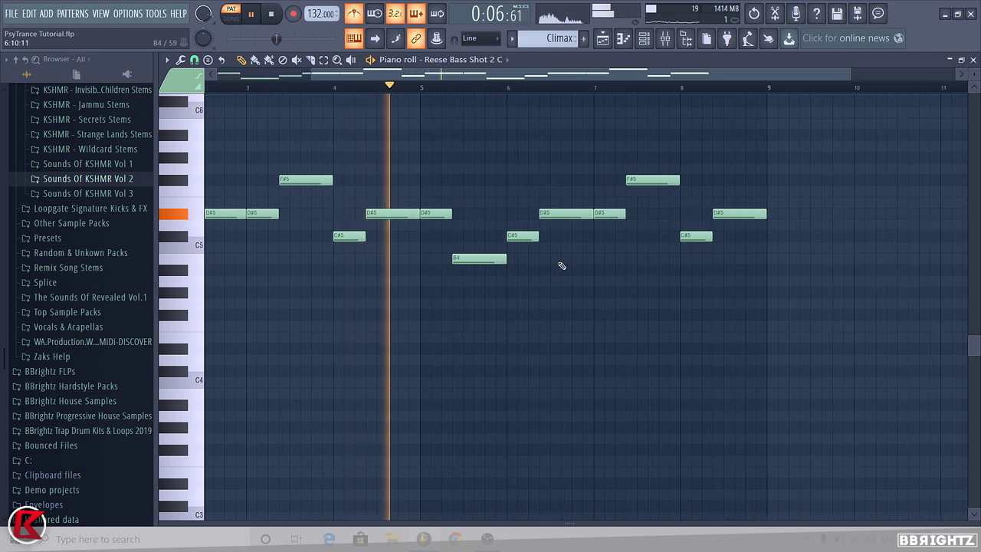
pyautogui.scroll(2, 557, 265)
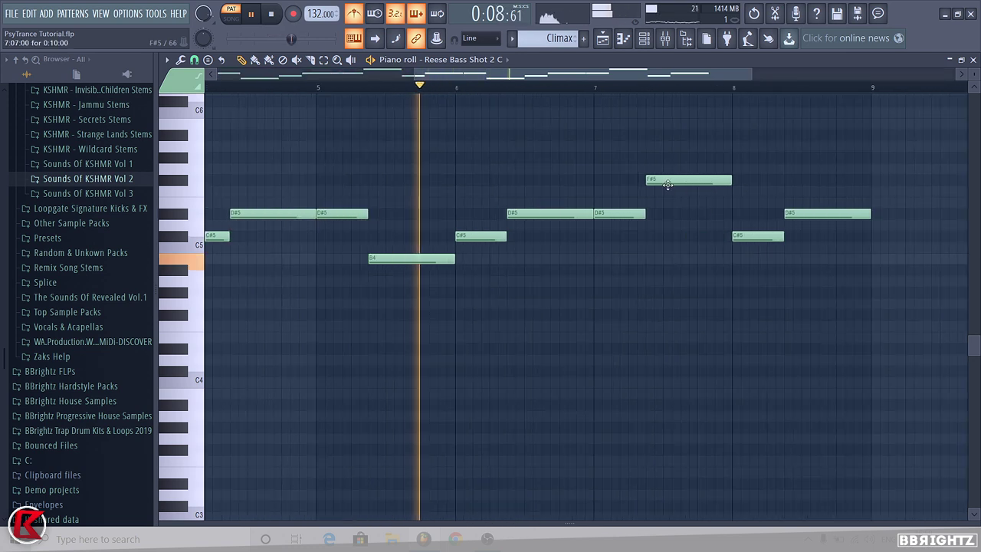
pyautogui.moveTo(675, 180); pyautogui.dragTo(675, 294)
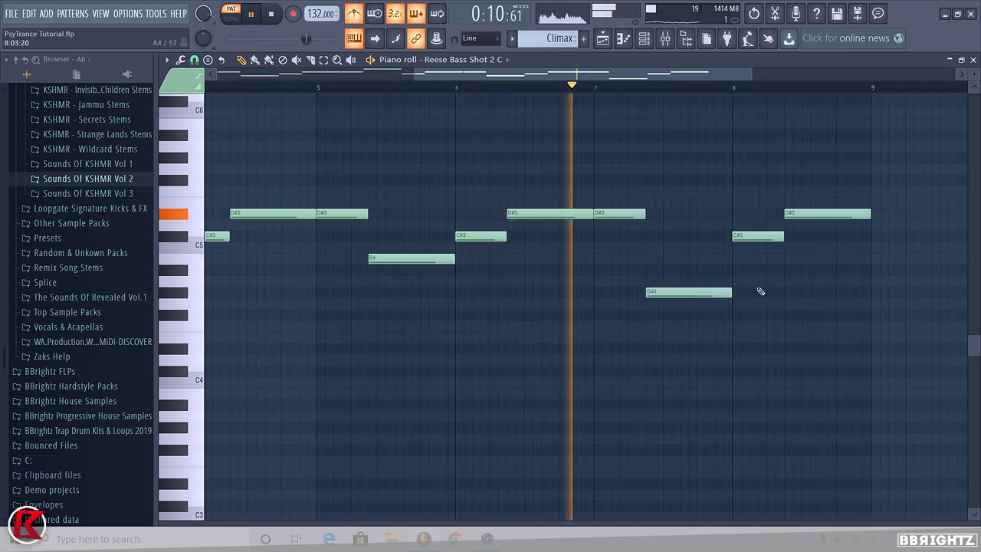
pyautogui.scroll(-1, 761, 296)
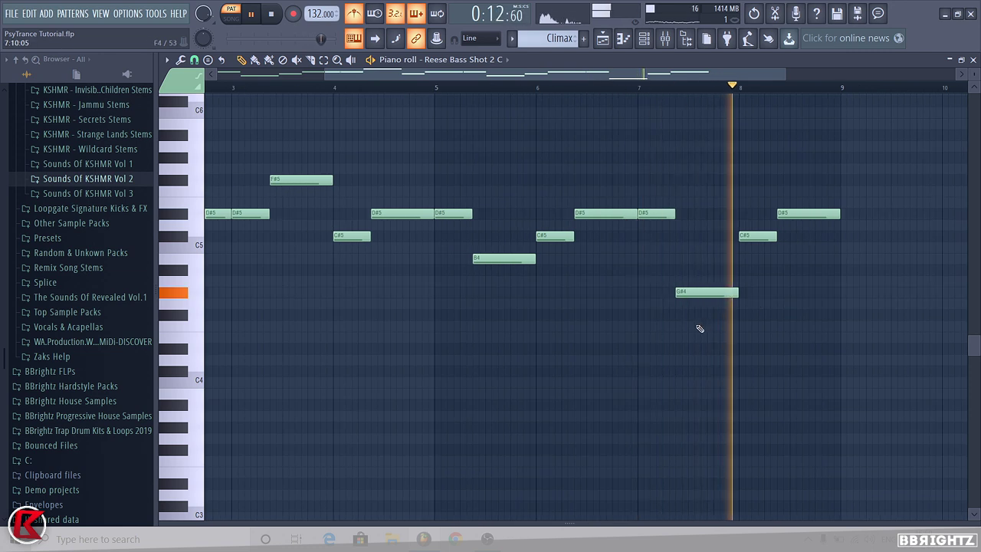
pyautogui.moveTo(701, 329); pyautogui.dragTo(690, 285)
pyautogui.hotkey('ctrl', 'Up')
# - Play the bassline from bar 7, deselect the edited note, and stop playback with the metronome switched off
pyautogui.click(644, 88)
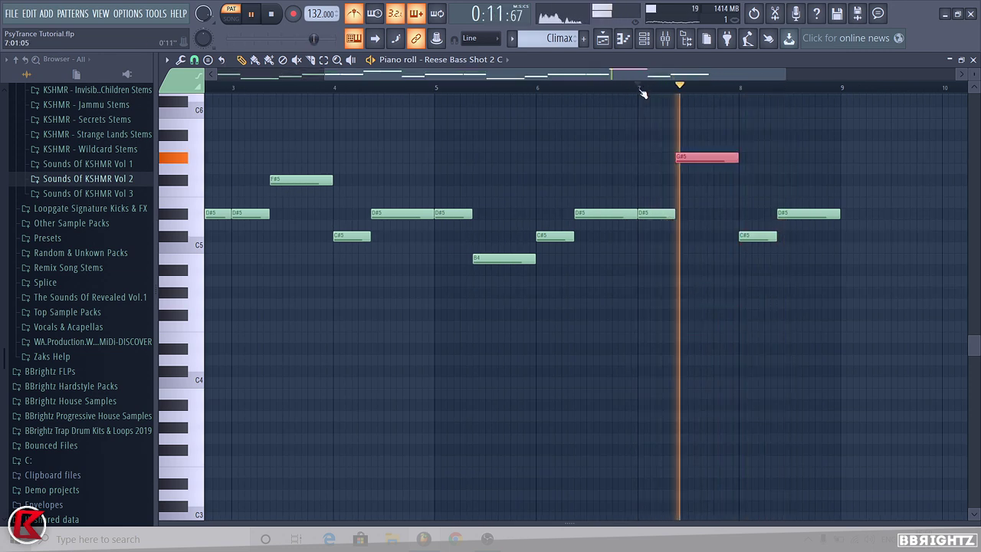
pyautogui.scroll(-1, 619, 237)
pyautogui.scroll(-1, 619, 237)
pyautogui.keyDown('ctrl'); pyautogui.click(692, 328); pyautogui.keyUp('ctrl')
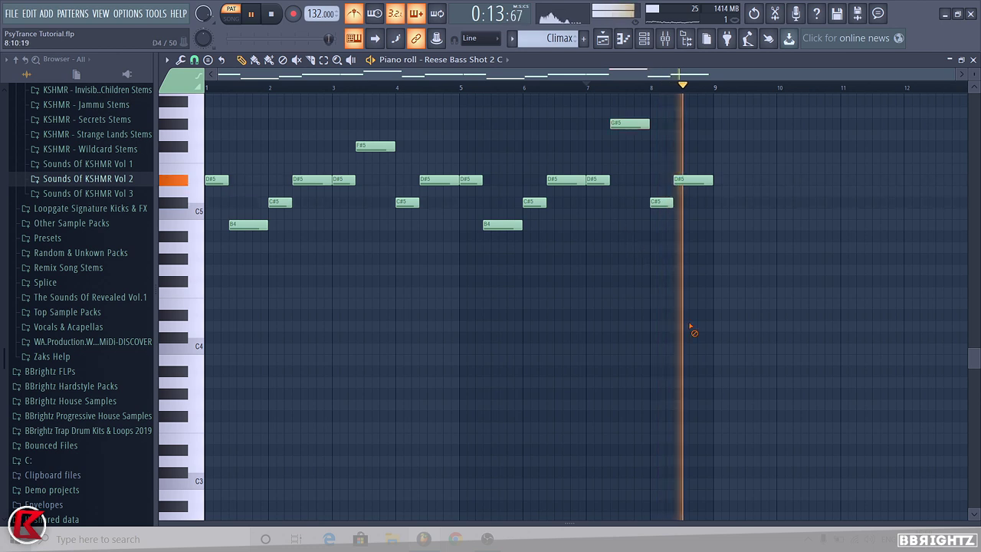
pyautogui.press('space')
pyautogui.click(352, 13)
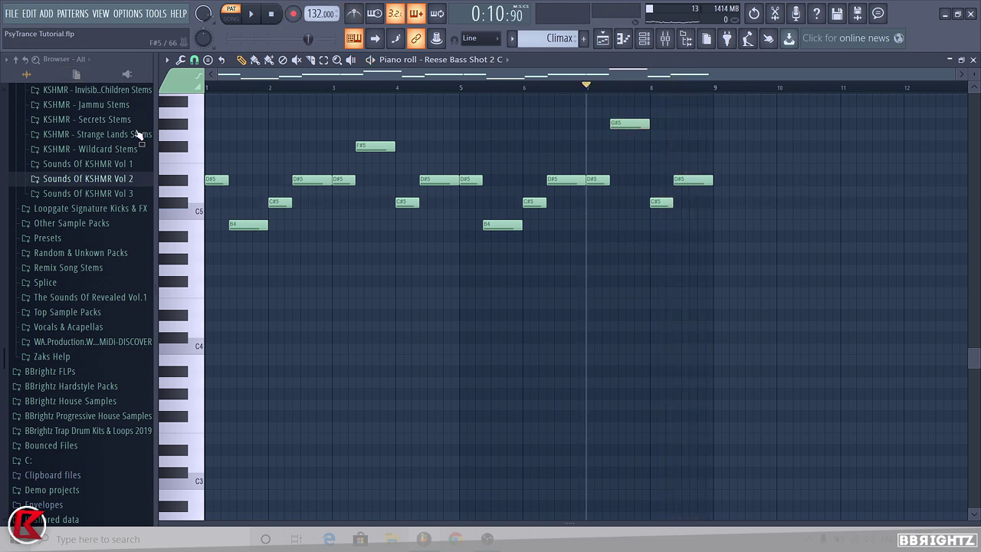
# - Audition the F#5, D#5, G#5 and C#5 keys on the piano roll keyboard
pyautogui.click(185, 146)
pyautogui.click(184, 181)
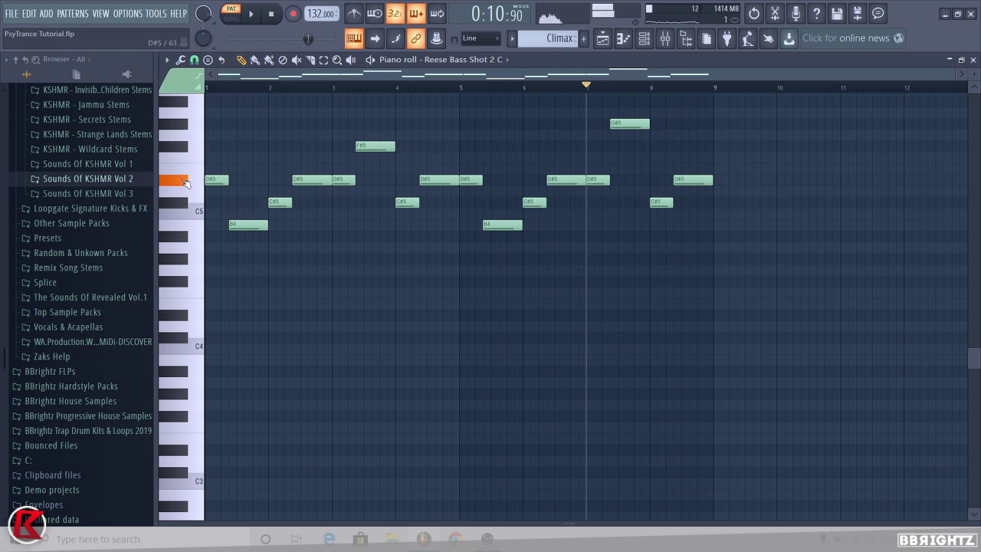
pyautogui.click(185, 128)
pyautogui.click(186, 206)
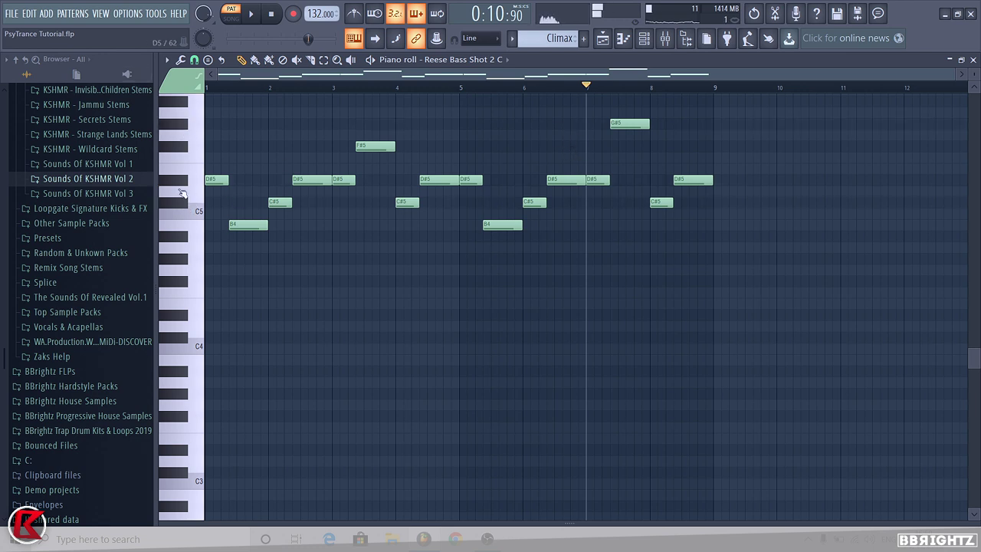
pyautogui.click(181, 181)
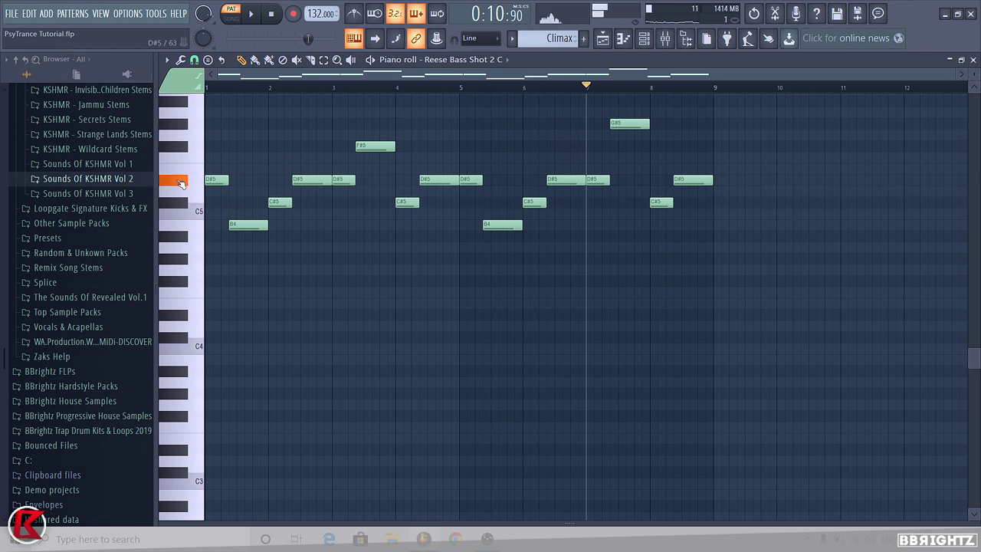
# - Add a new Sylenth1 instrument channel to the project
pyautogui.click(651, 44)
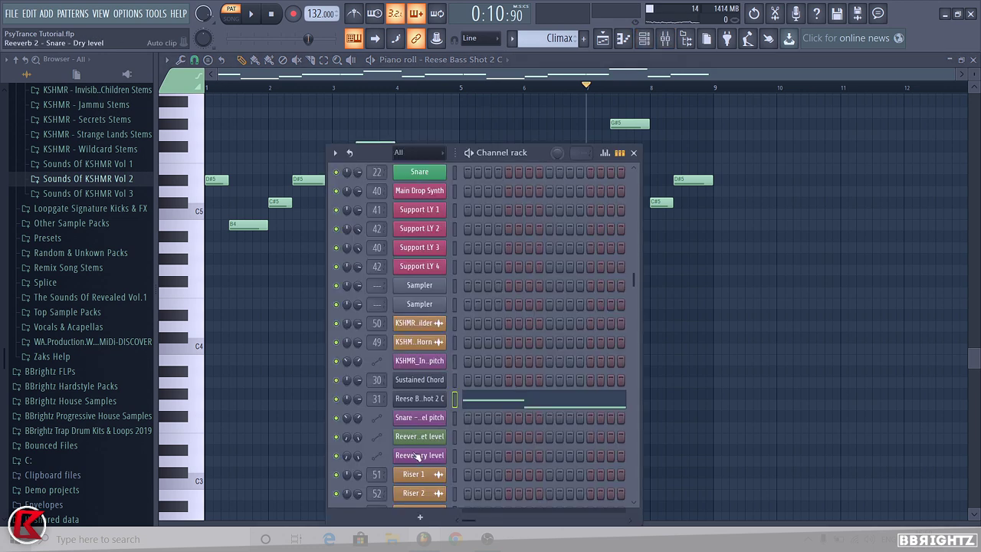
pyautogui.scroll(-3, 507, 380)
pyautogui.scroll(-15, 507, 379)
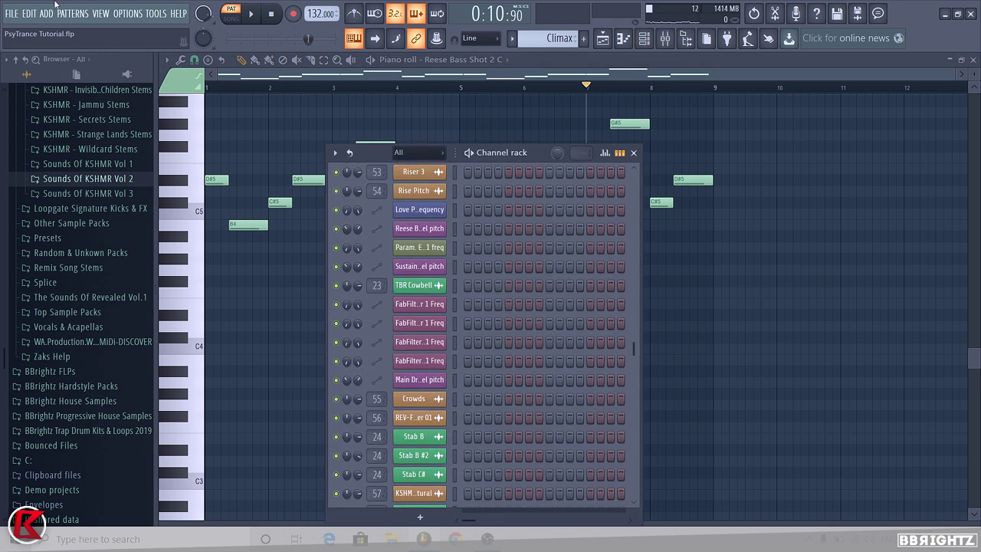
pyautogui.click(72, 13)
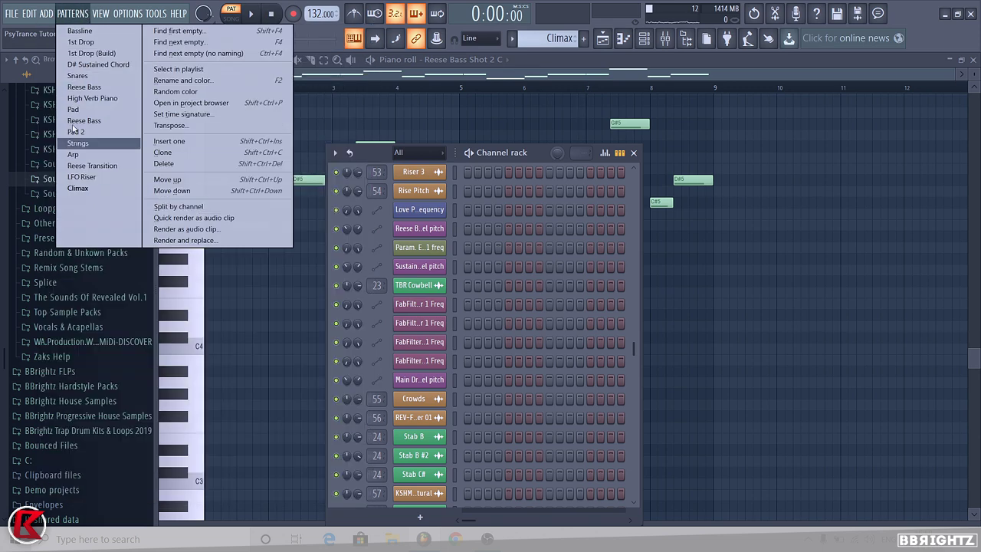
pyautogui.moveTo(46, 16)
pyautogui.click(168, 276)
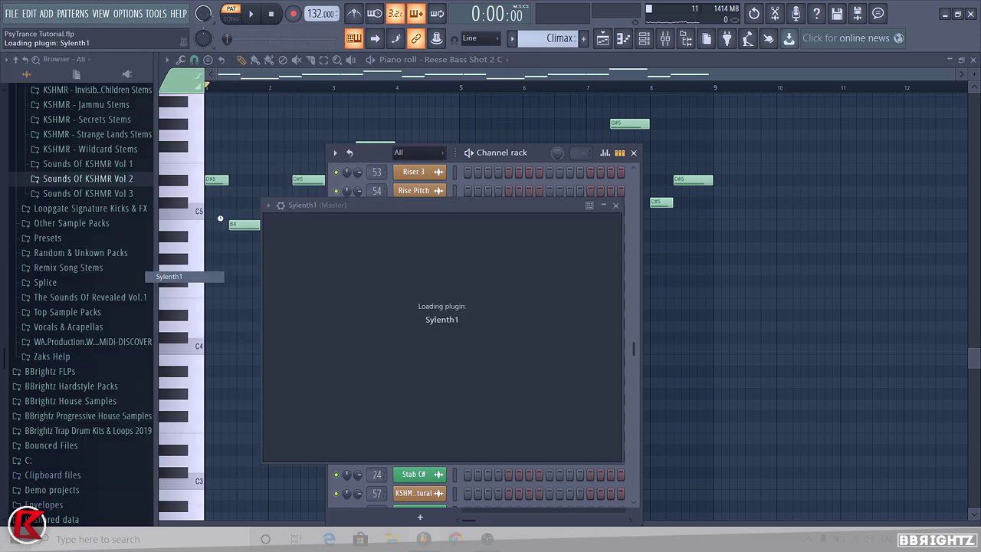
# - Load the Trance Euphoria Euphoric Trance Volume 1 bank in Sylenth1 and choose preset 030: LD - Del Mar Trance
pyautogui.click(472, 333)
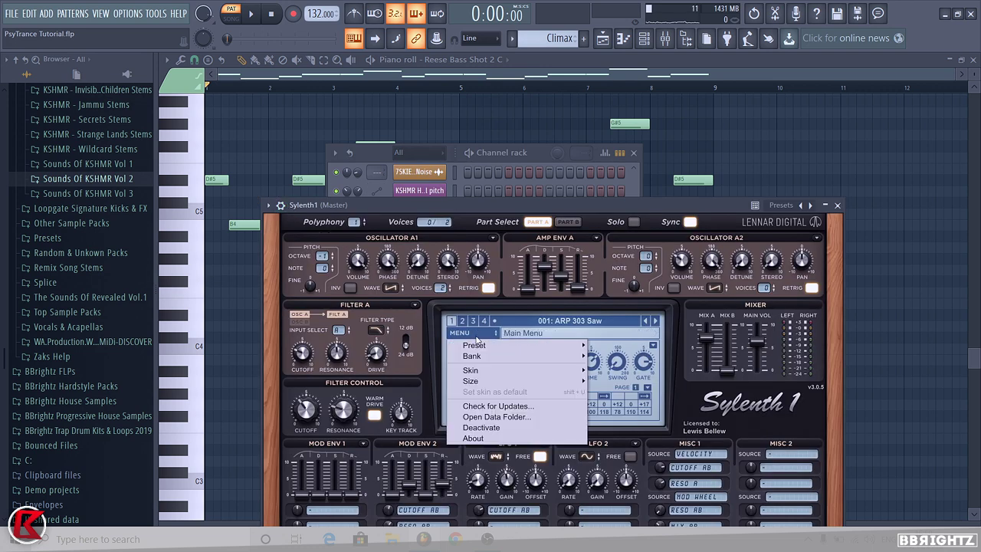
pyautogui.moveTo(538, 360)
pyautogui.moveTo(617, 357)
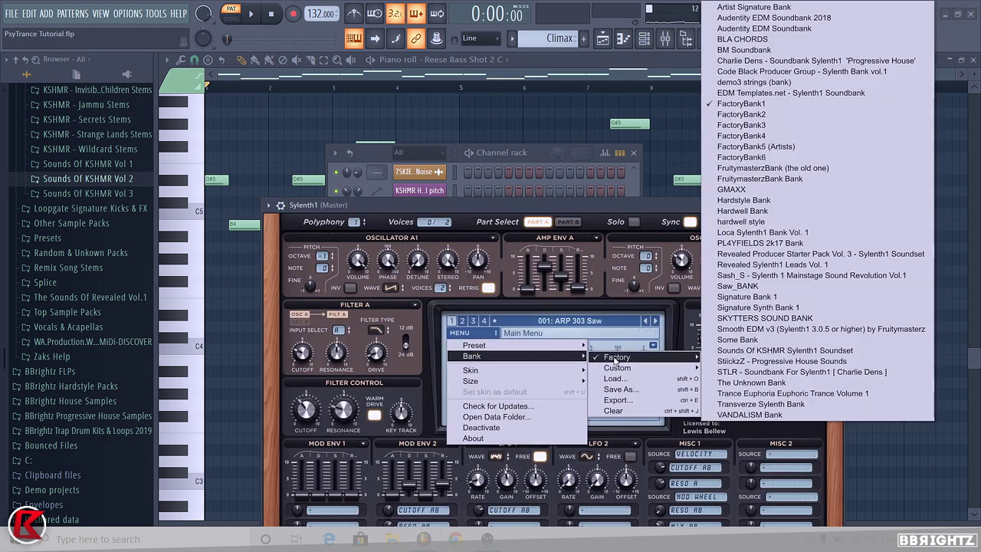
pyautogui.click(797, 393)
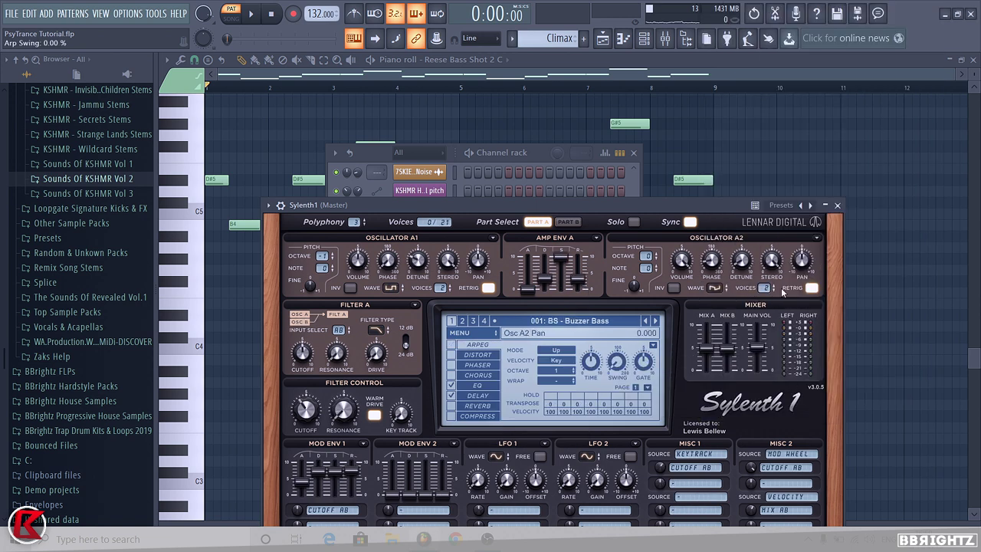
pyautogui.click(597, 330)
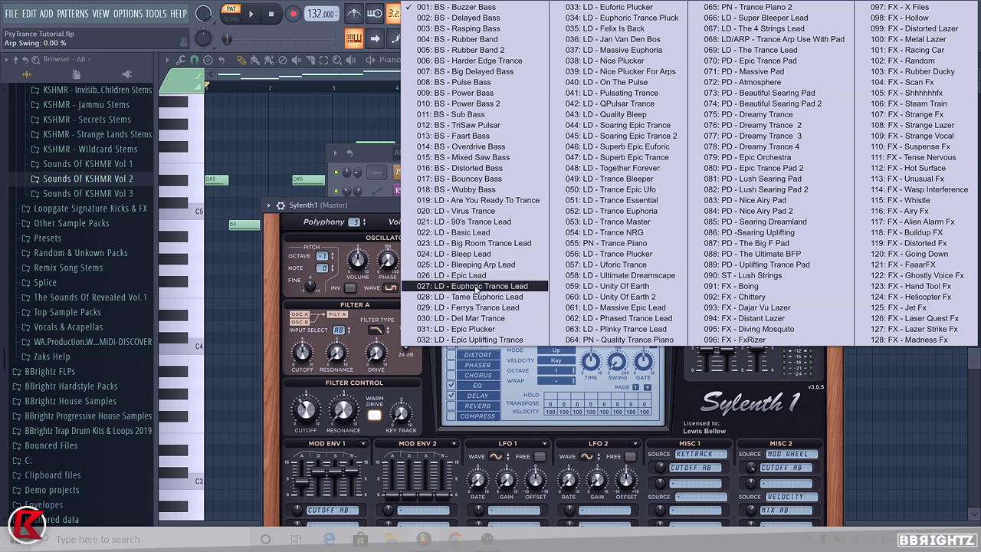
pyautogui.click(481, 319)
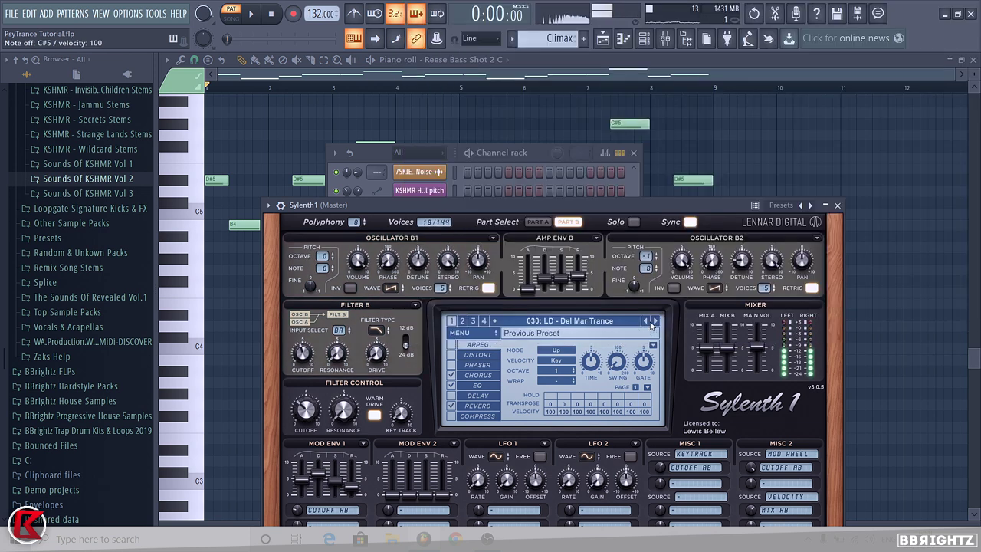
# - Audition the Sylenth1 presets one after another from 031 through 059: LD - Unity Of Earth
pyautogui.click(656, 321)
pyautogui.click(655, 321)
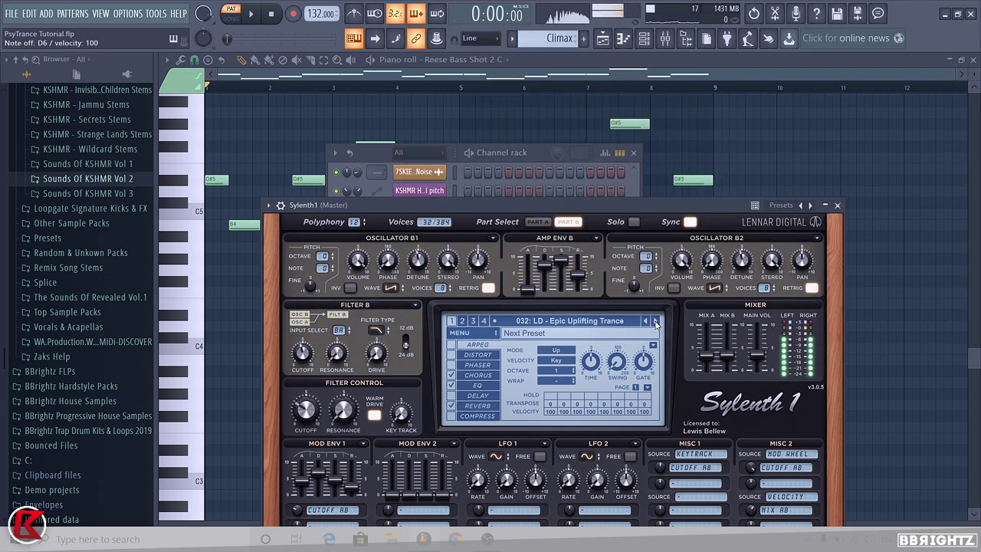
pyautogui.click(656, 321)
pyautogui.click(656, 321)
pyautogui.click(656, 321)
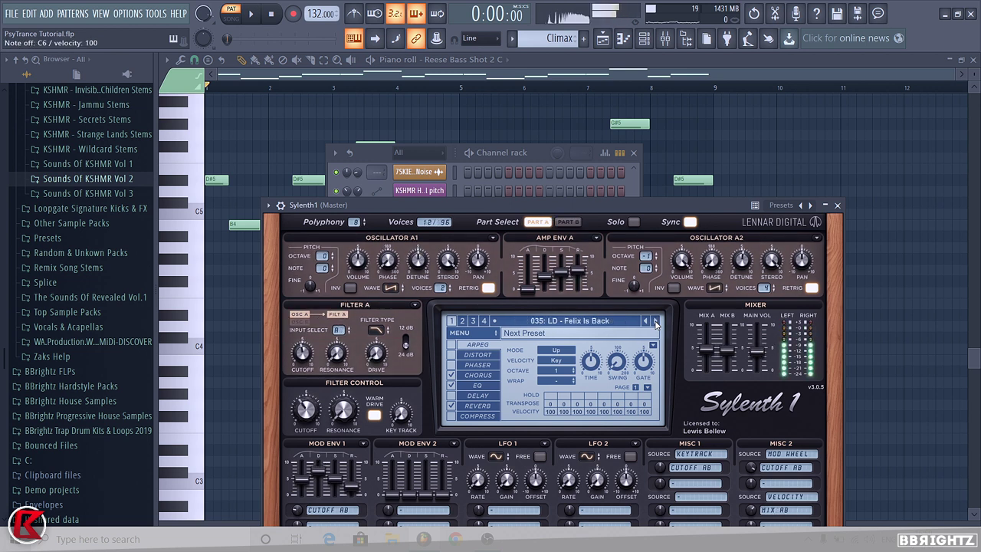
pyautogui.click(656, 321)
pyautogui.click(655, 321)
pyautogui.click(656, 321)
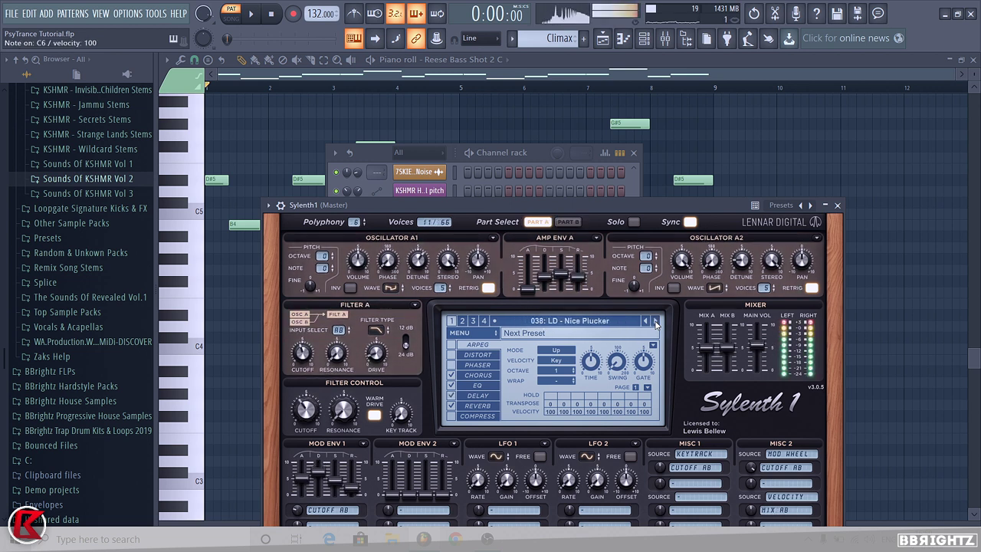
pyautogui.click(655, 321)
pyautogui.click(655, 321)
pyautogui.click(655, 321)
pyautogui.click(656, 322)
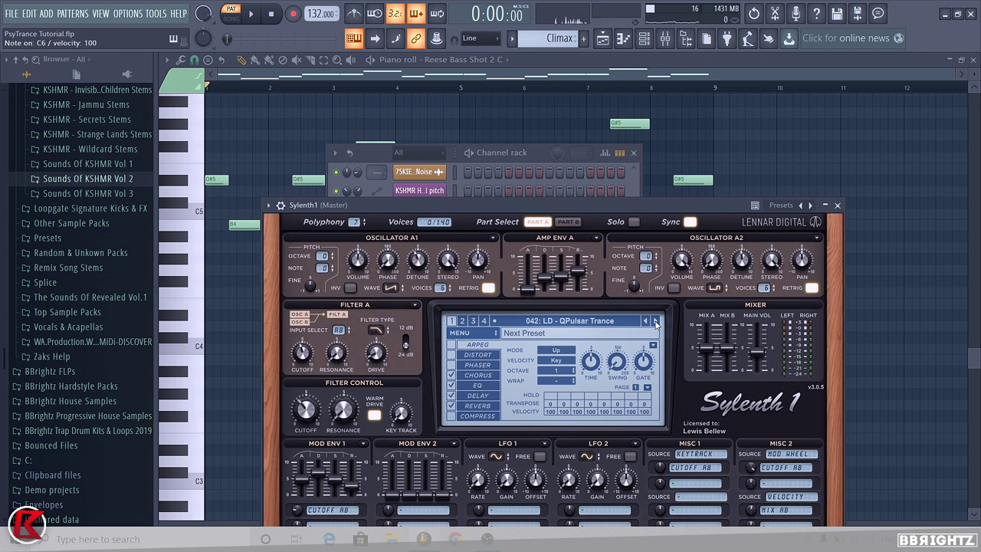
pyautogui.click(655, 322)
pyautogui.click(655, 321)
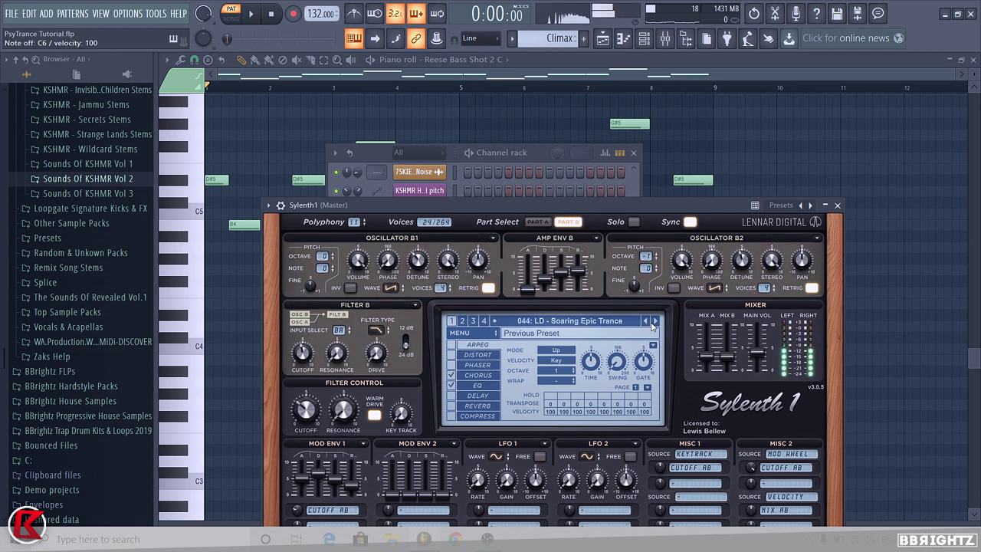
pyautogui.click(653, 323)
pyautogui.click(654, 323)
pyautogui.click(654, 322)
pyautogui.click(653, 323)
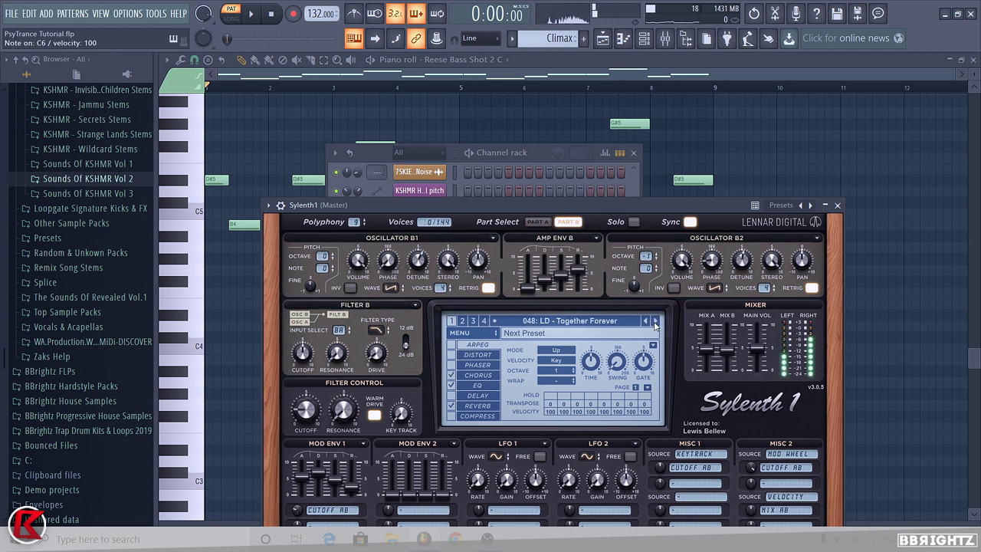
pyautogui.click(655, 322)
pyautogui.click(655, 322)
pyautogui.click(655, 322)
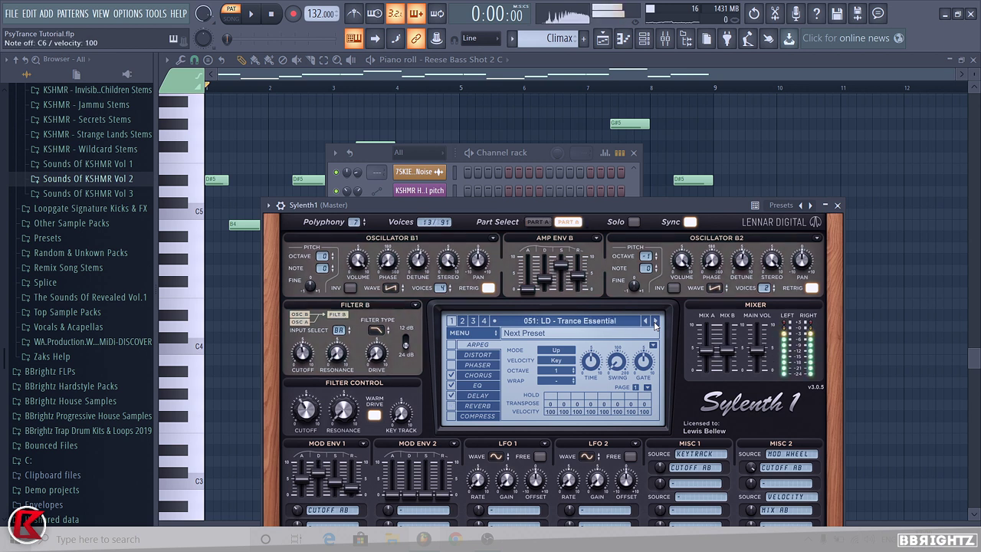
pyautogui.click(656, 323)
pyautogui.click(655, 323)
pyautogui.click(656, 323)
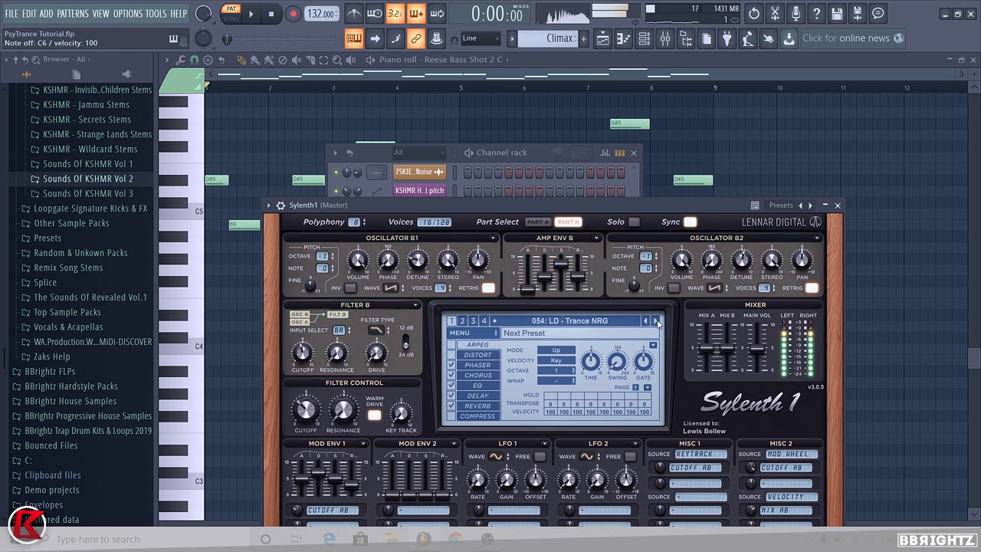
pyautogui.click(656, 322)
pyautogui.click(656, 323)
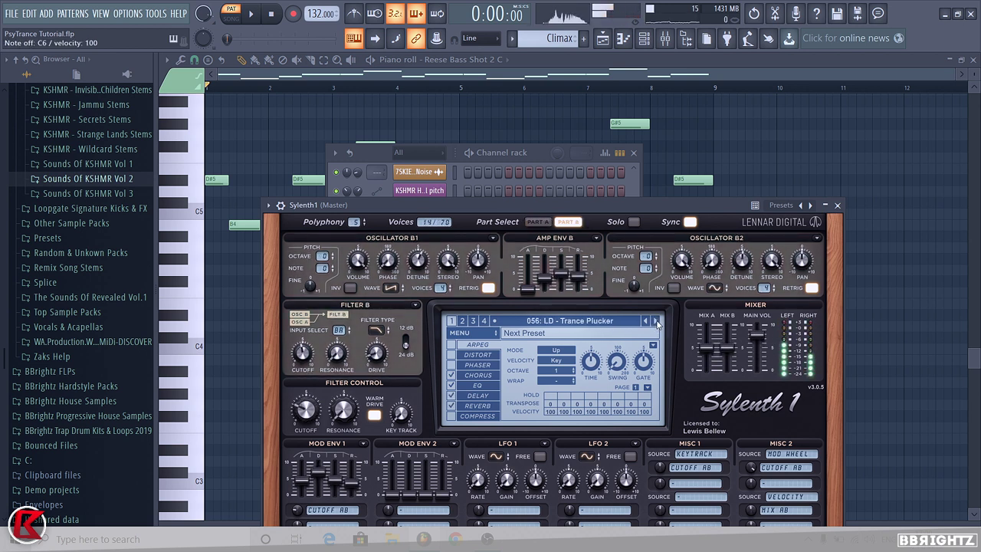
pyautogui.click(656, 323)
pyautogui.click(657, 322)
pyautogui.click(656, 323)
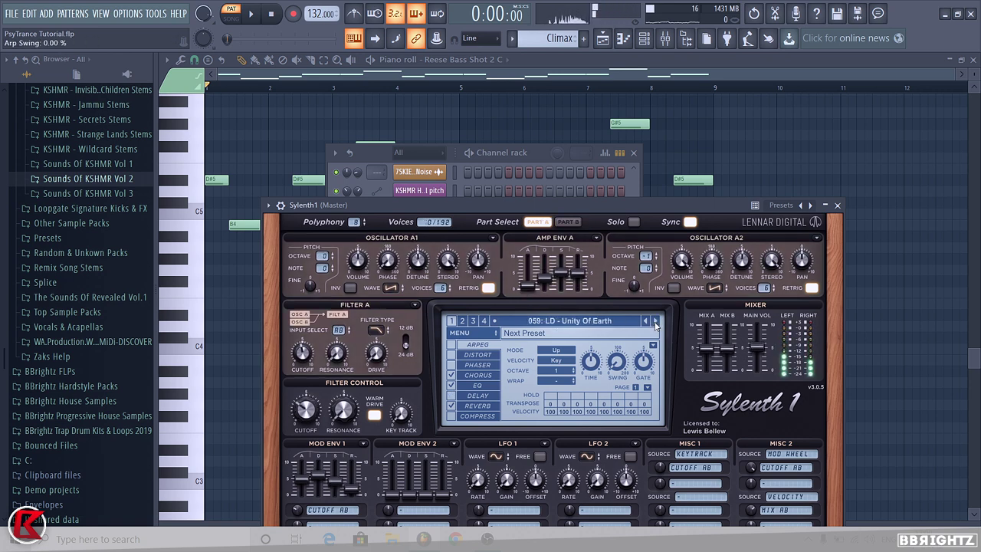
# - Jump back to preset 033 in the Sylenth1 bank, compare the neighbouring presets, and settle on 035: LD - Felix Is Back
pyautogui.click(625, 324)
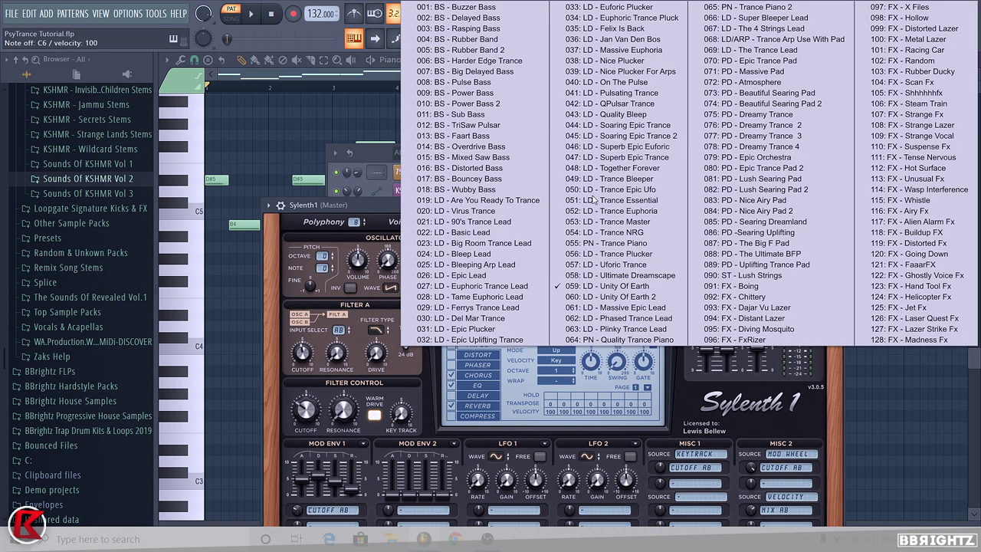
pyautogui.click(610, 7)
pyautogui.click(656, 323)
pyautogui.click(656, 322)
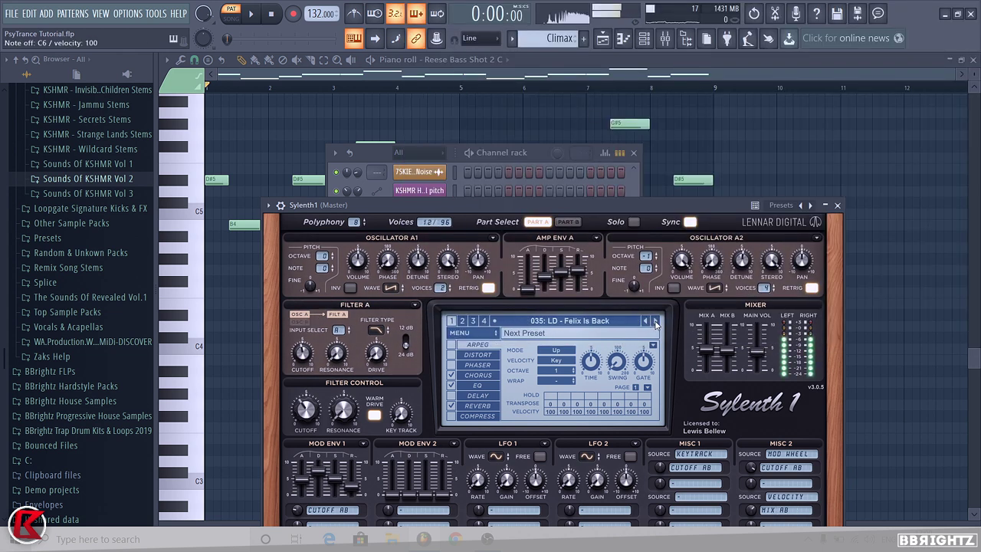
pyautogui.click(656, 323)
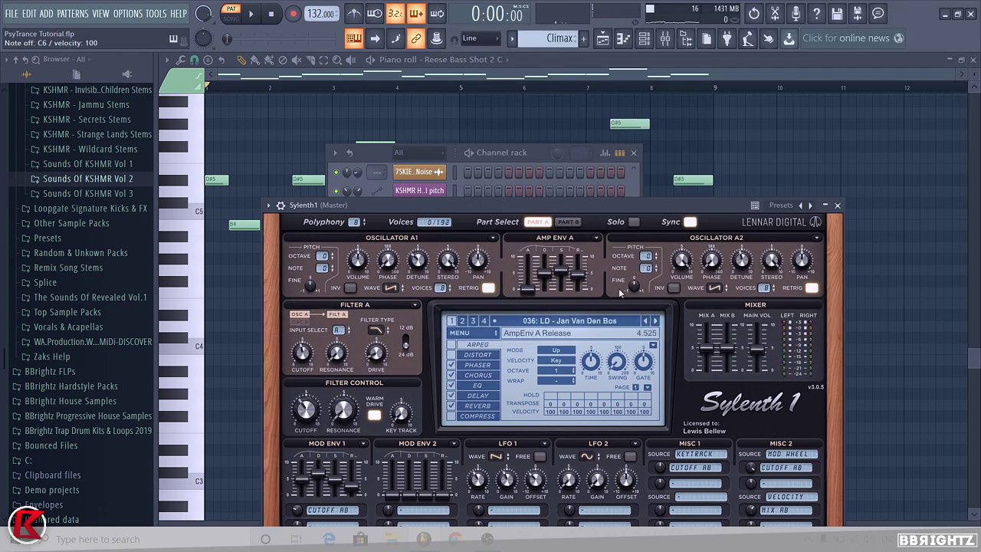
pyautogui.click(655, 322)
pyautogui.click(645, 322)
pyautogui.click(645, 321)
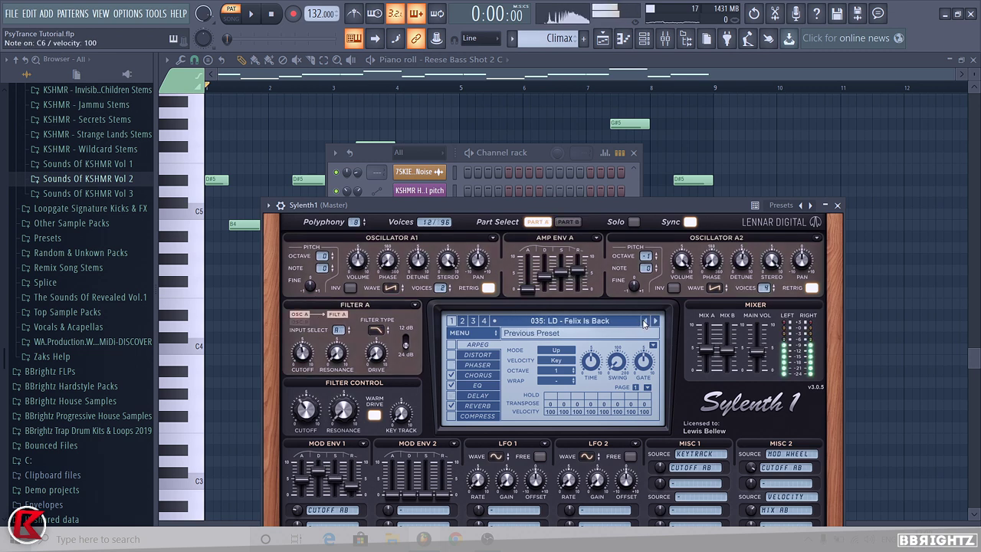
# - Open the Sylenth1 channel's piano roll in the Climax pattern
pyautogui.click(267, 205)
pyautogui.click(527, 153)
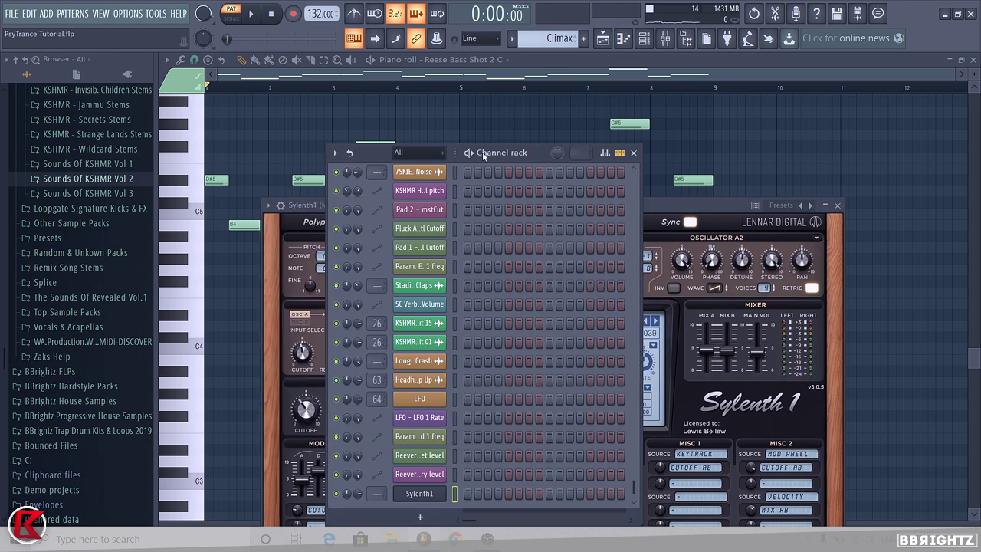
pyautogui.click(267, 205)
pyautogui.click(285, 217)
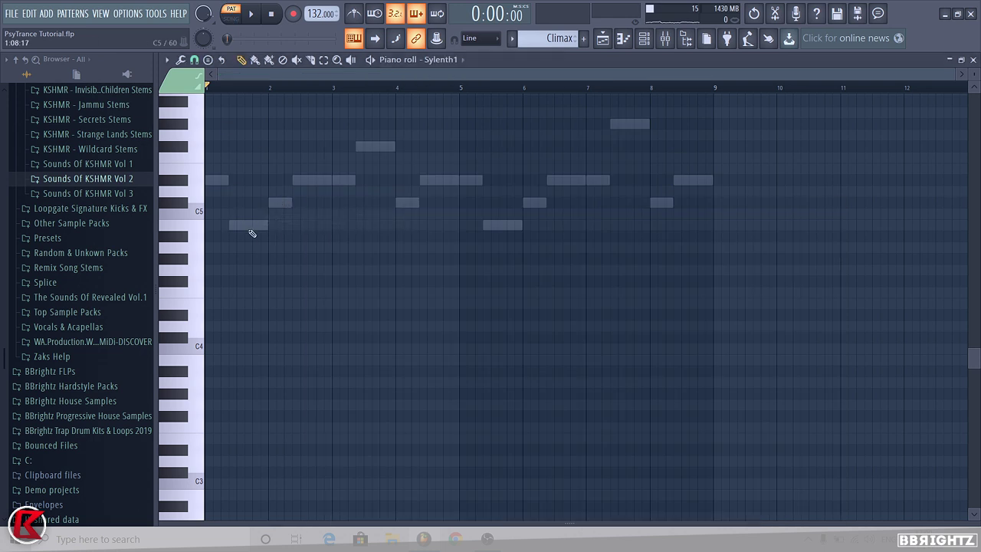
# - Place a D#5 note at the very start of bar 1 and shorten it to one step
pyautogui.scroll(3, 250, 231)
pyautogui.click(209, 282)
pyautogui.rightClick(211, 281)
pyautogui.scroll(2, 214, 278)
pyautogui.click(213, 348)
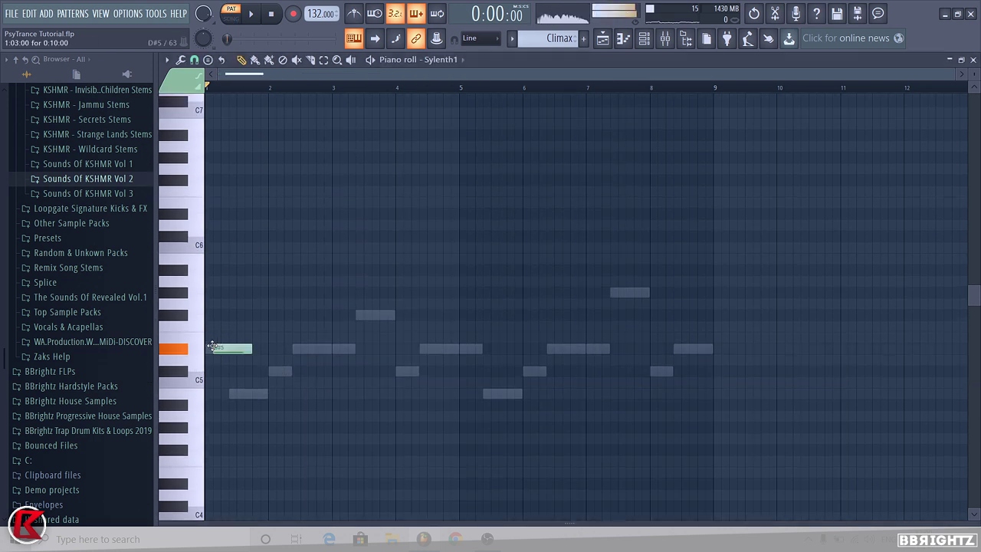
pyautogui.moveTo(213, 346); pyautogui.dragTo(214, 349)
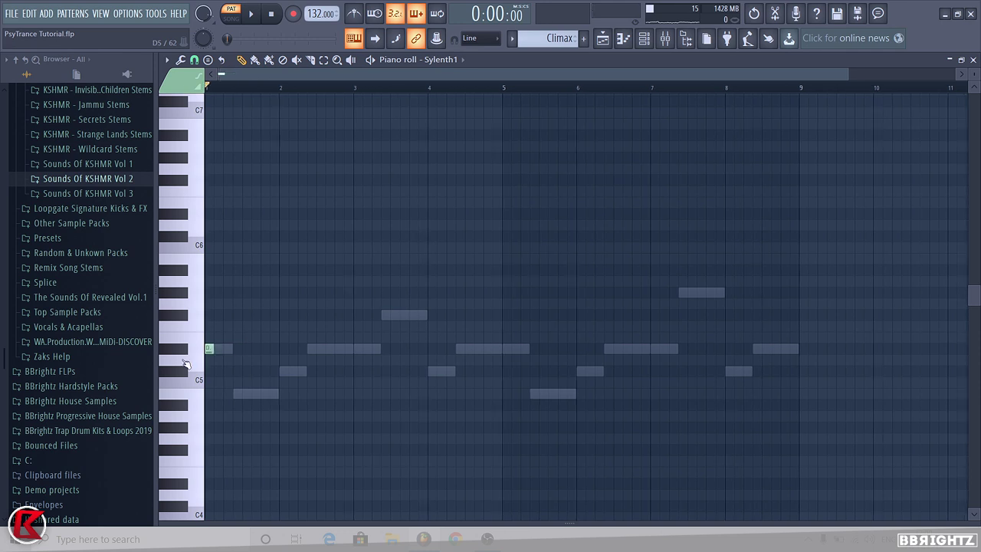
# - Add one-step notes C#6 on step 3, D#6 on step 5 and B4 on step 7 of bar 1, and play the phrase
pyautogui.scroll(2, 223, 350)
pyautogui.scroll(2, 206, 350)
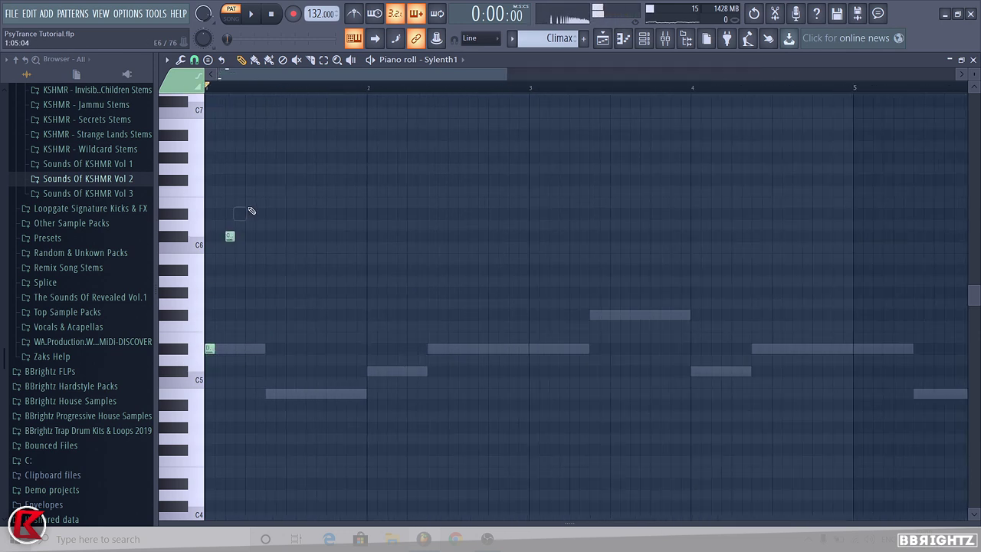
pyautogui.moveTo(240, 213); pyautogui.dragTo(249, 213)
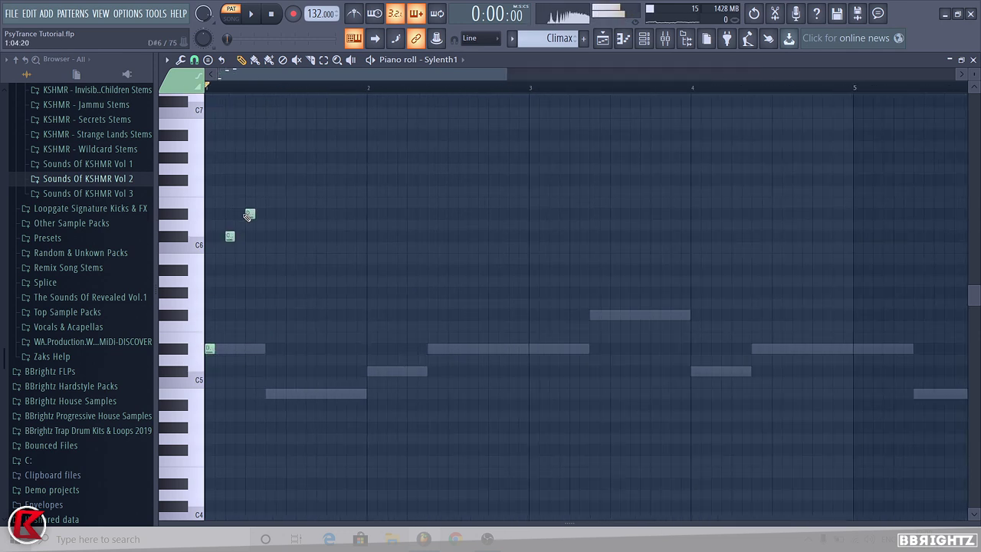
pyautogui.click(268, 395)
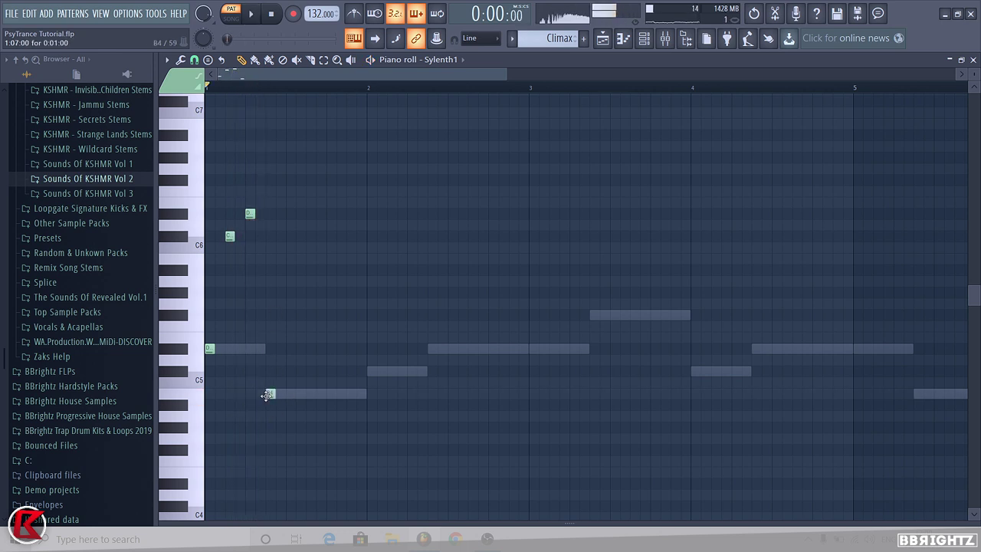
pyautogui.press('space')
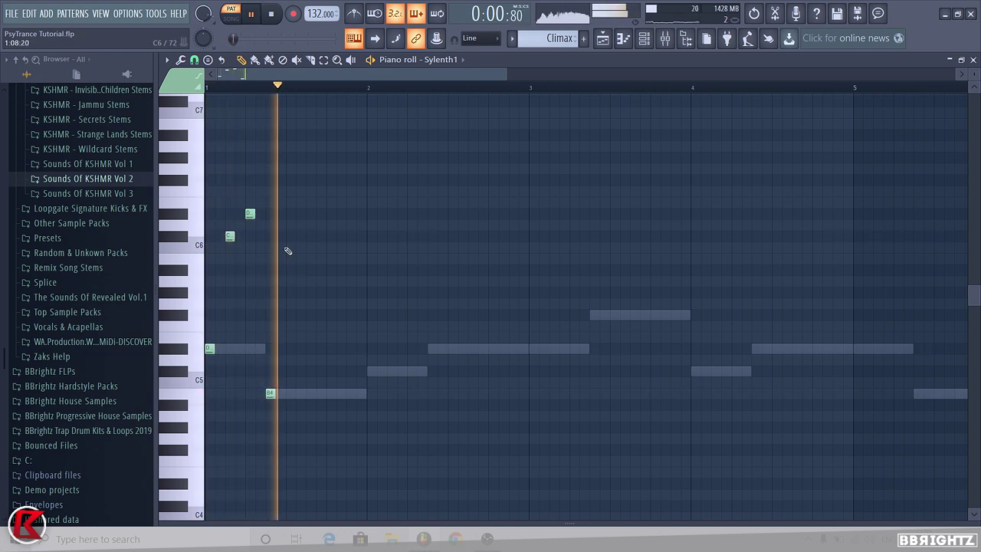
pyautogui.press('space')
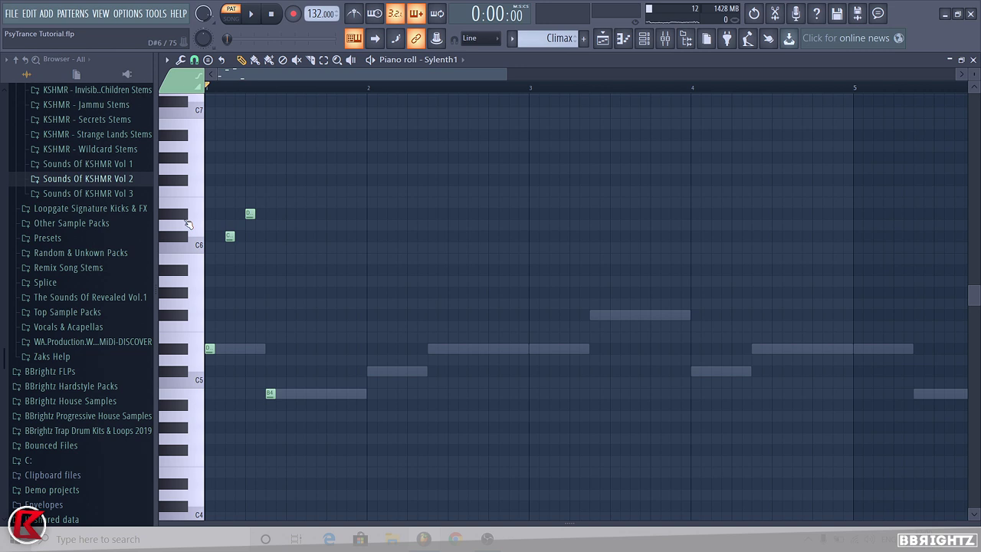
# - Continue the phrase during playback with one-step notes C#6 on step 9 and D#6 on step 11 of bar 1
pyautogui.press('space')
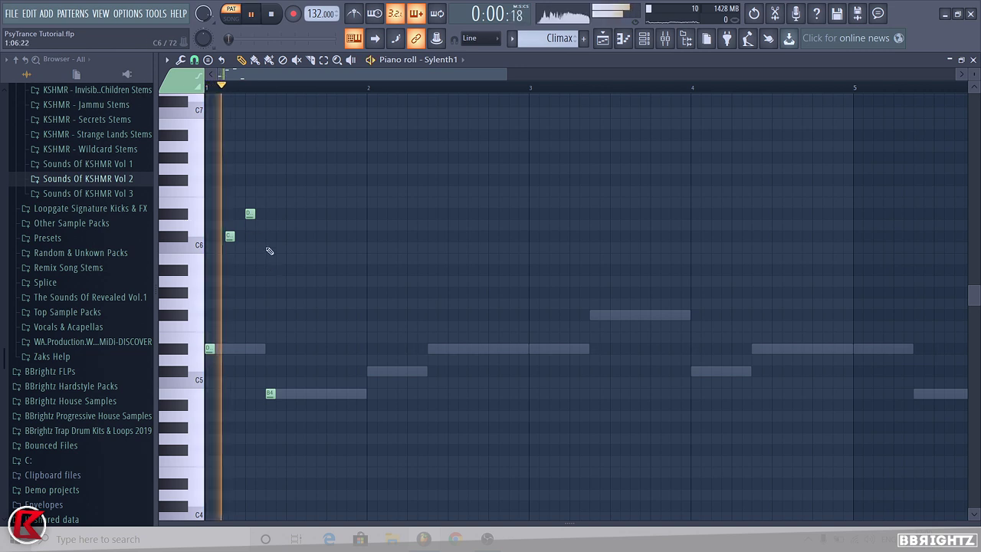
pyautogui.click(281, 236)
pyautogui.click(300, 214)
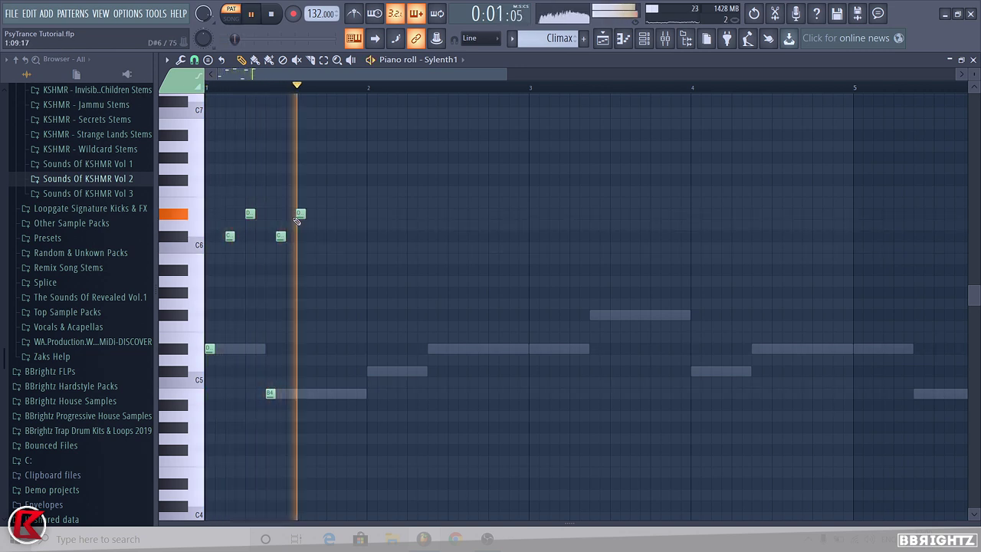
pyautogui.rightClick(281, 236)
pyautogui.click(291, 235)
pyautogui.moveTo(299, 215); pyautogui.dragTo(309, 213)
pyautogui.press('space')
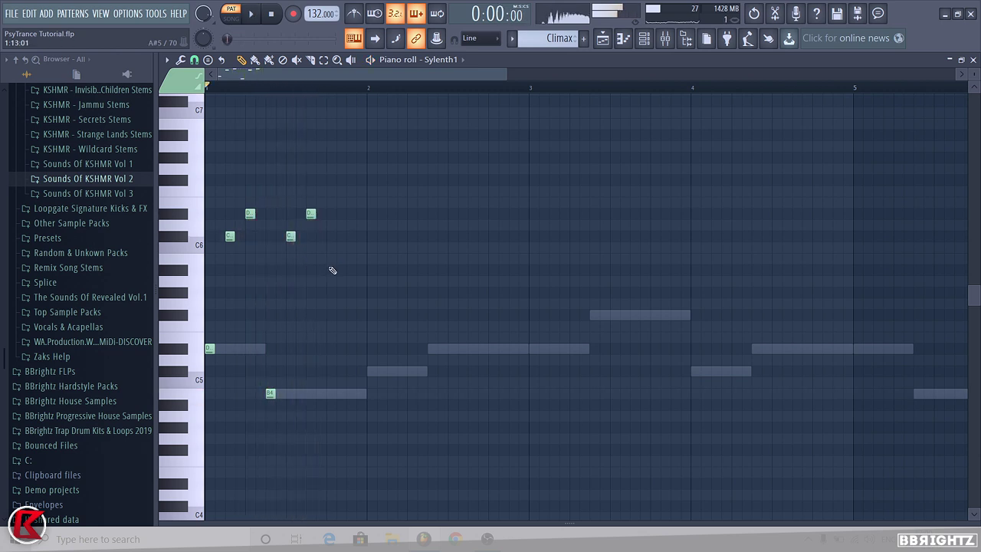
# - Try ending bar 1 with A#5 on step 13 and B5 on step 15, and play the phrase
pyautogui.click(329, 269)
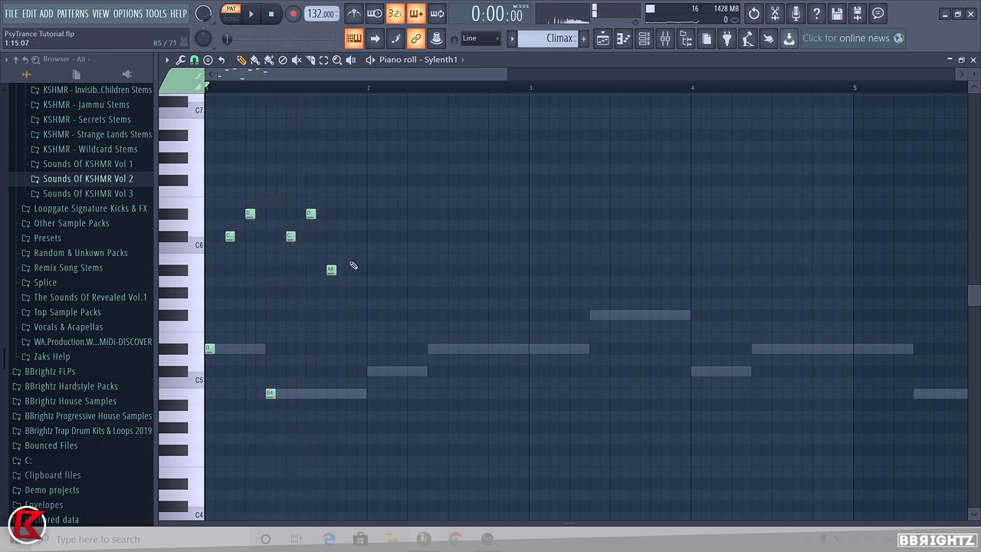
pyautogui.click(351, 259)
pyautogui.press('space')
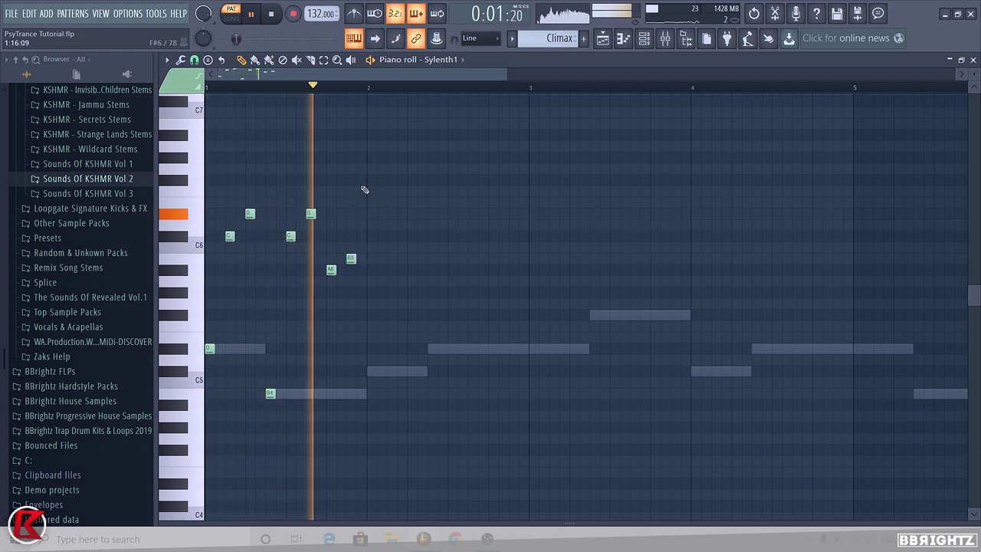
# - Replace the last two notes of bar 1 with B5 on step 13 and C#6 on step 15
pyautogui.rightClick(351, 258)
pyautogui.click(351, 236)
pyautogui.rightClick(330, 270)
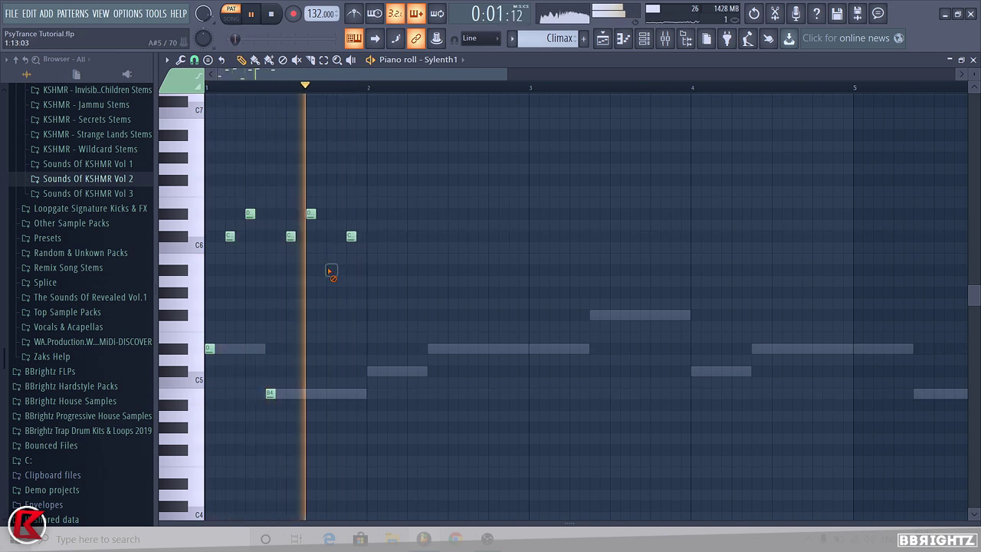
pyautogui.click(331, 259)
pyautogui.press('space')
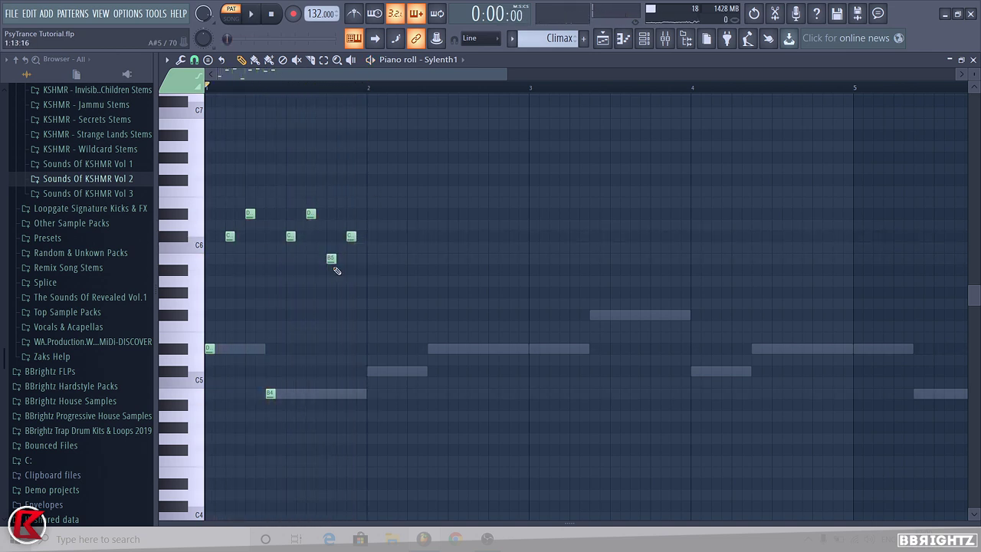
# - Play the phrase with the metronome switched on and remove the last two notes of bar 1
pyautogui.click(644, 37)
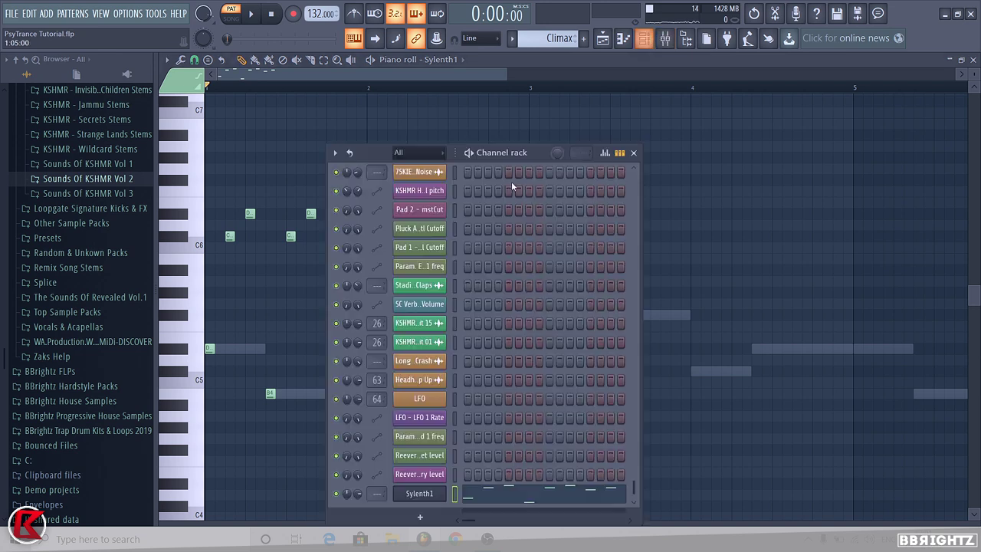
pyautogui.press('space')
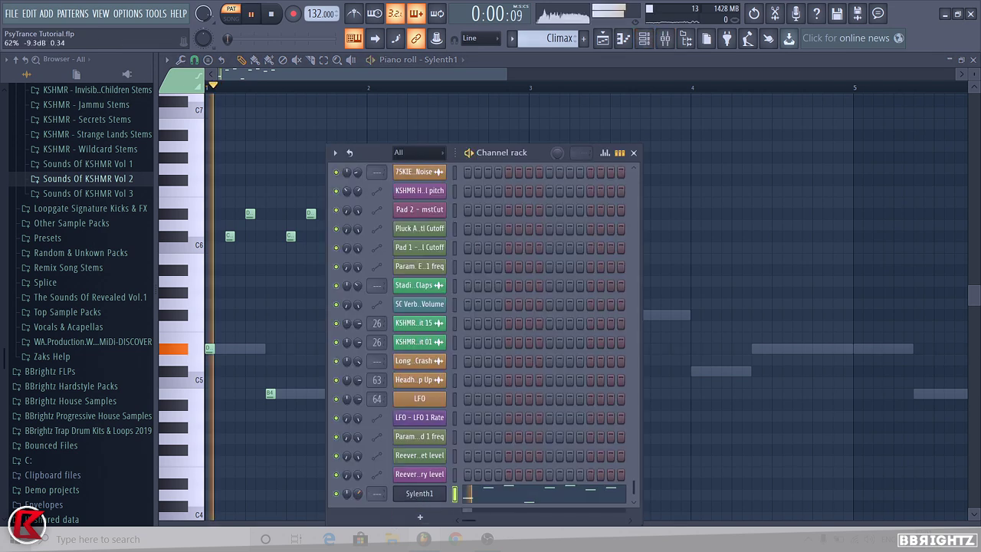
pyautogui.click(359, 16)
pyautogui.press('space')
pyautogui.rightClick(458, 131)
pyautogui.press('space')
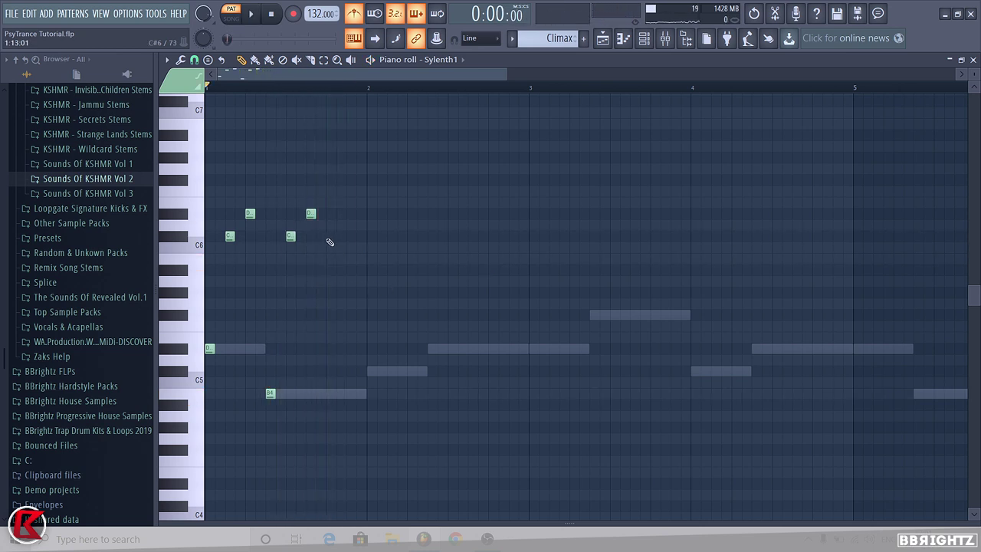
# - Add F6 on step 15 of bar 1 during playback and, after trying A#5, put C#6 on step 13
pyautogui.click(331, 269)
pyautogui.press('space')
pyautogui.click(351, 190)
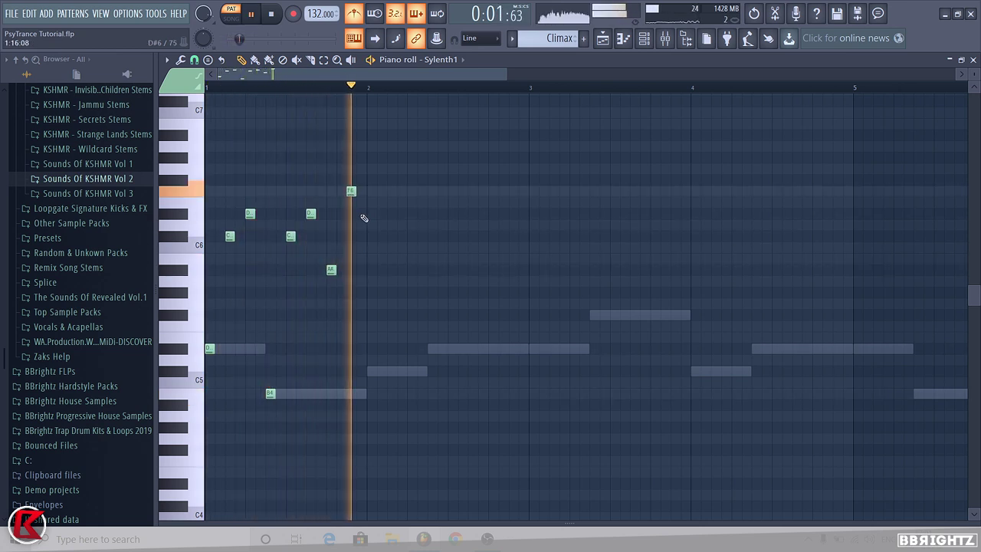
pyautogui.rightClick(332, 269)
pyautogui.click(328, 236)
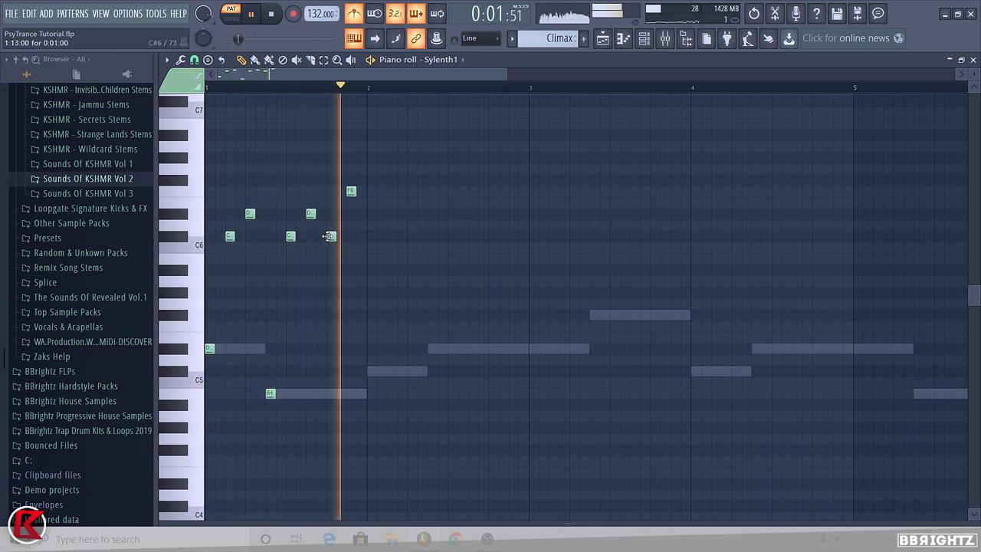
# - Replace the last two notes of bar 1 with B4 on step 13 and C#6 on step 15, and play the phrase
pyautogui.press('space')
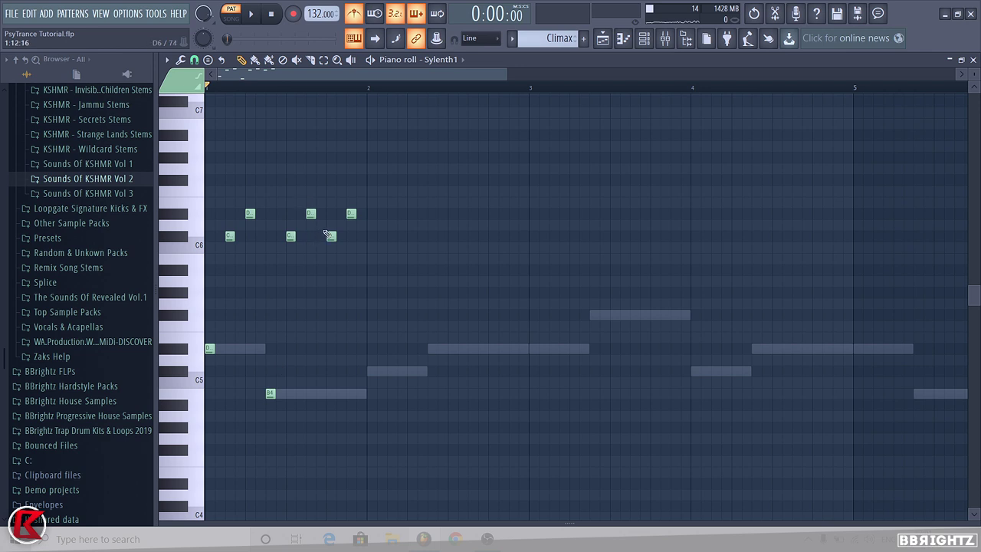
pyautogui.press('space')
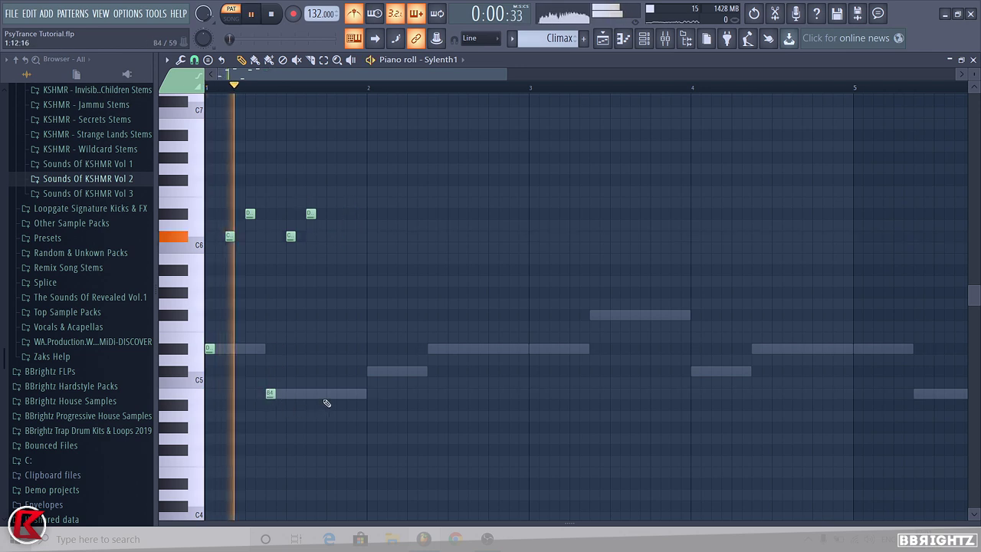
pyautogui.click(331, 393)
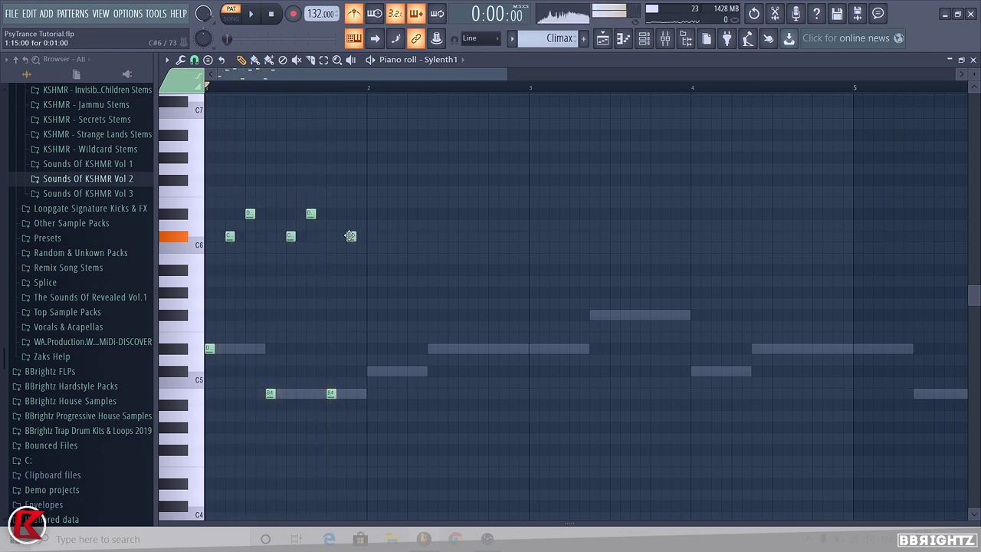
pyautogui.press('space')
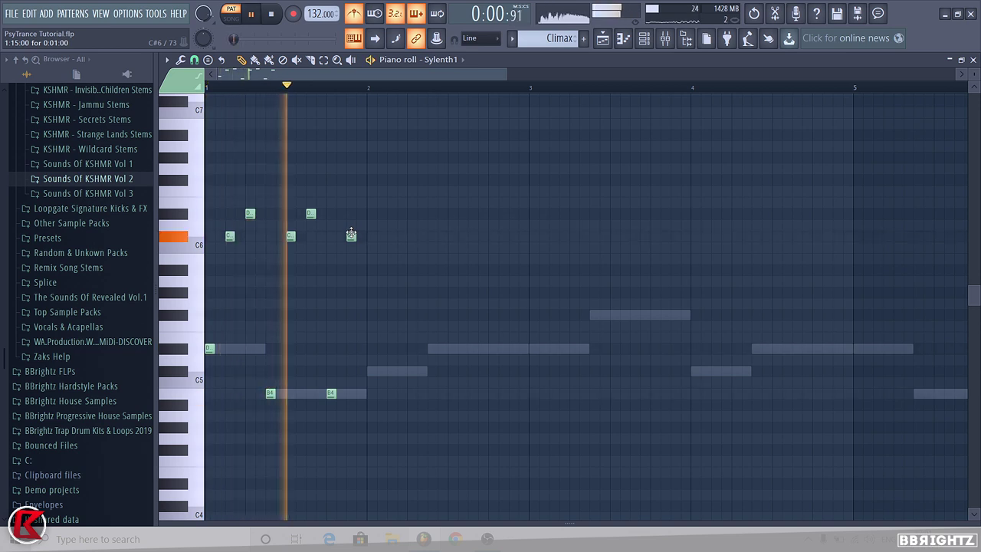
pyautogui.press('space')
# - Try F6 on step 15 of bar 1 followed by F#6 on step 1 of bar 2 during playback
pyautogui.press('space')
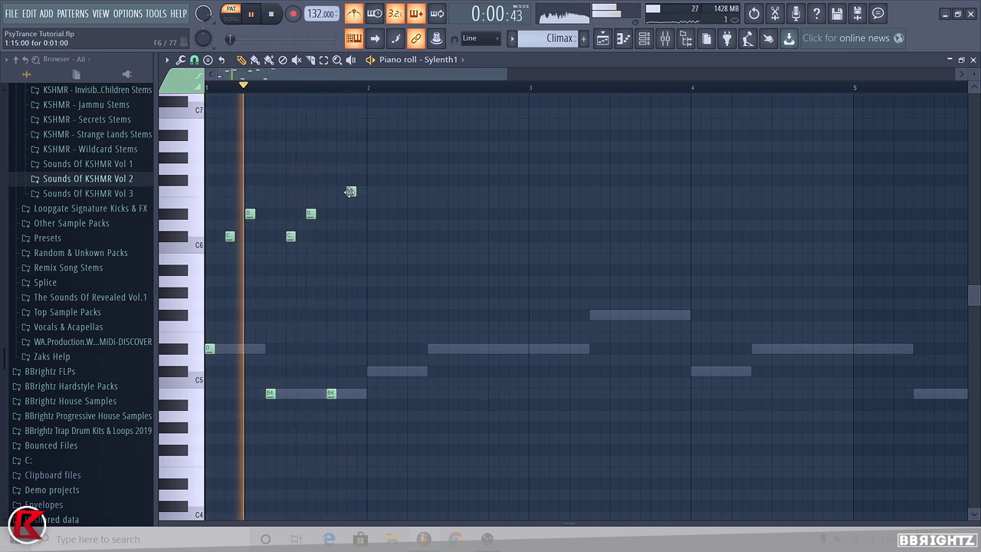
pyautogui.click(351, 191)
pyautogui.click(373, 181)
pyautogui.press('space')
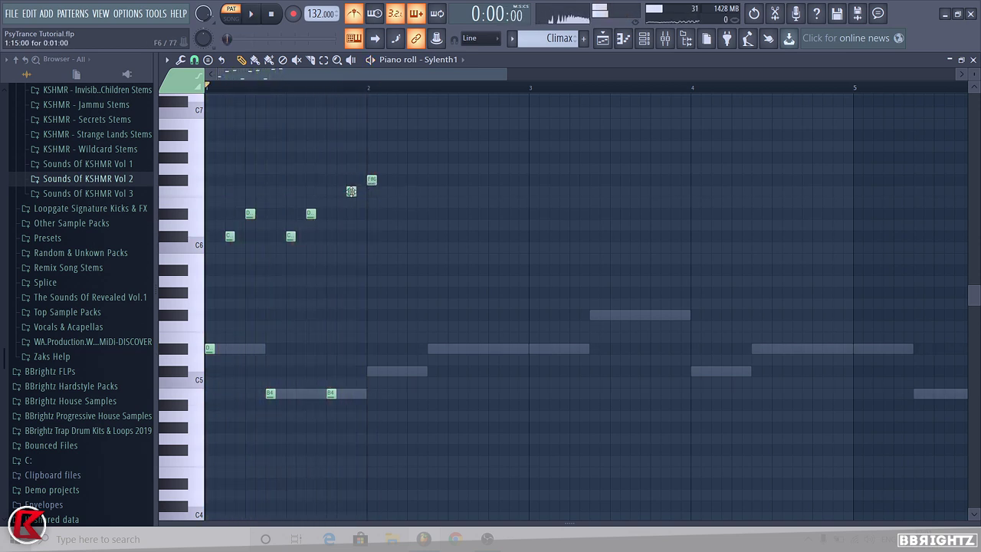
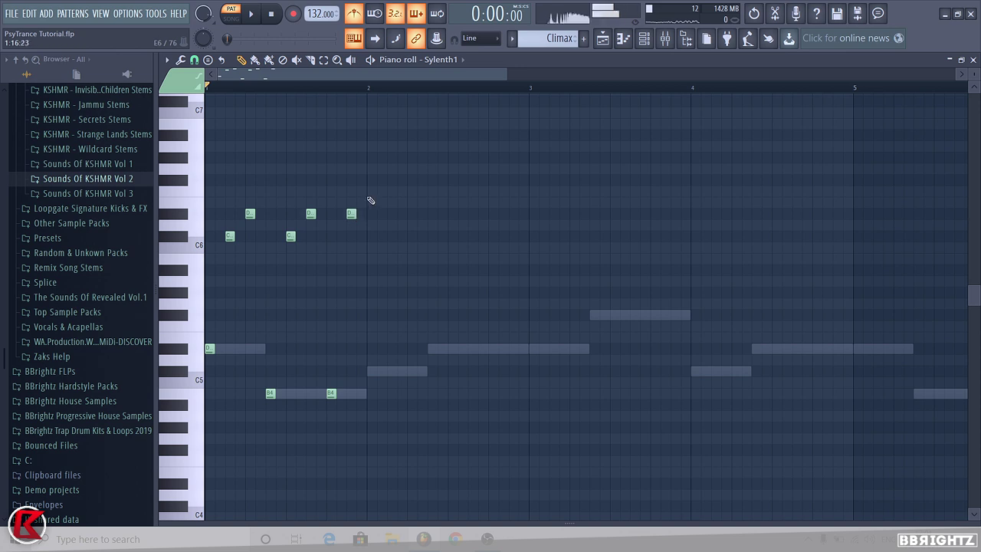
# - Try D#6 on step 15 of bar 1, with F6 on step 1 and C#5 on step 3 of bar 2, and play it
pyautogui.press('space')
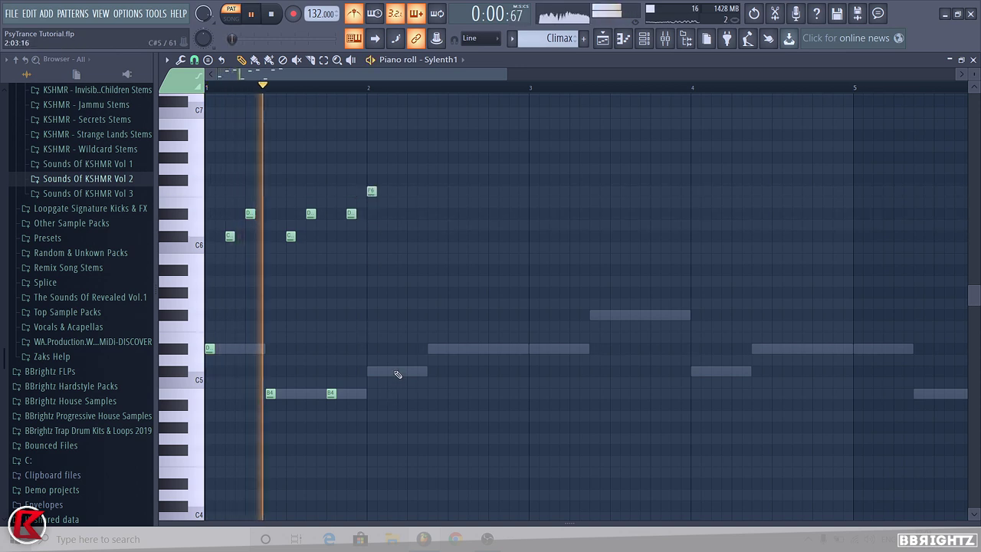
pyautogui.click(391, 372)
pyautogui.press('space')
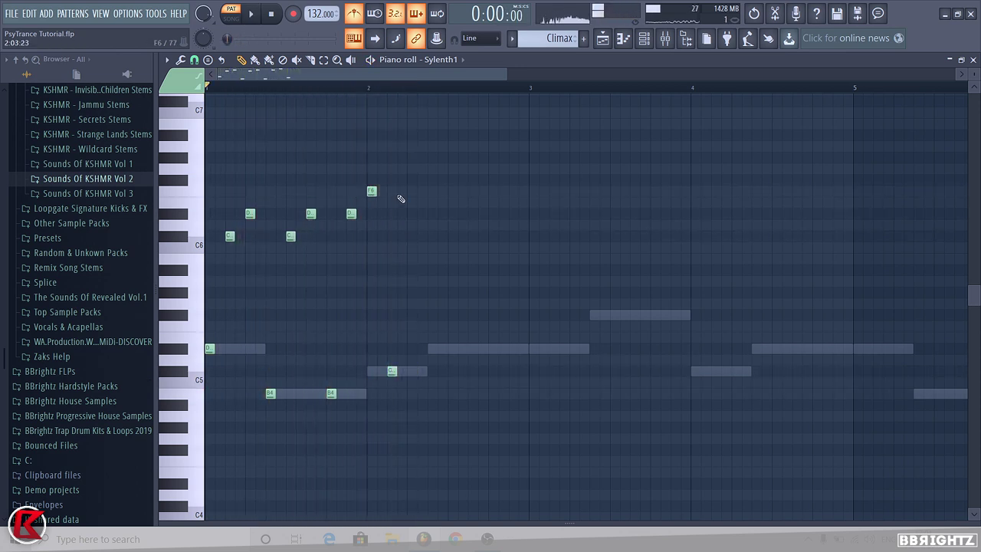
pyautogui.press('space')
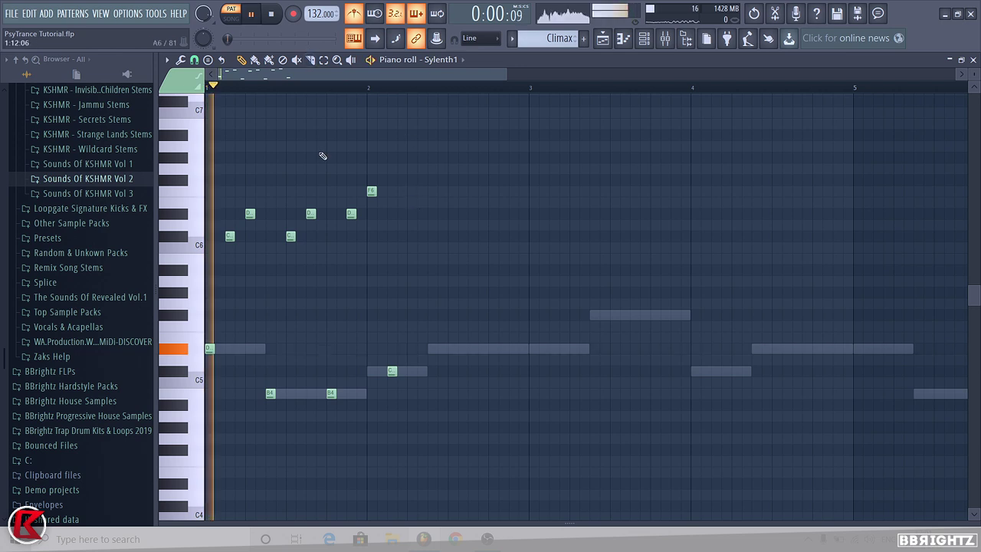
pyautogui.press('space')
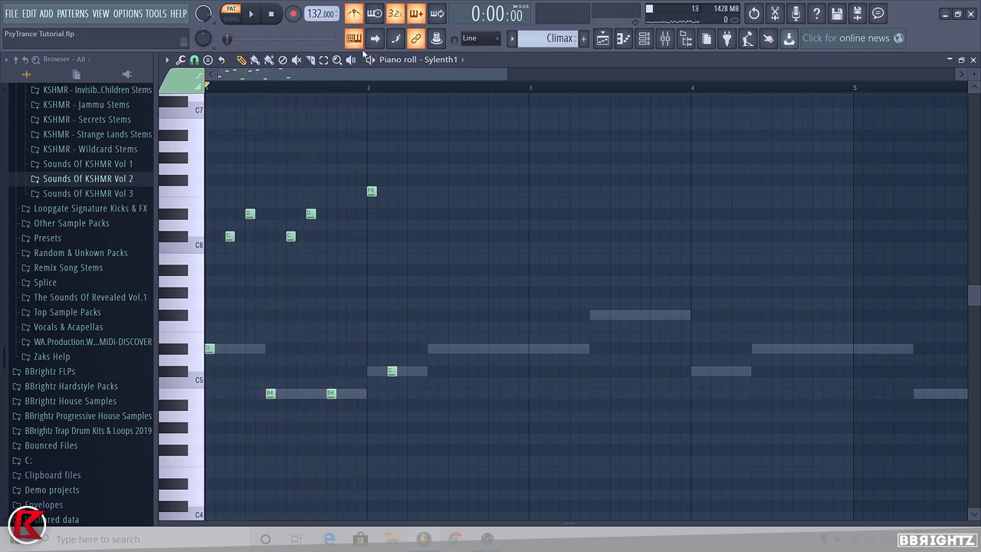
# - Remove the D#6 on step 15 of bar 1 and hide the browser to widen the piano roll
pyautogui.scroll(-2, 361, 230)
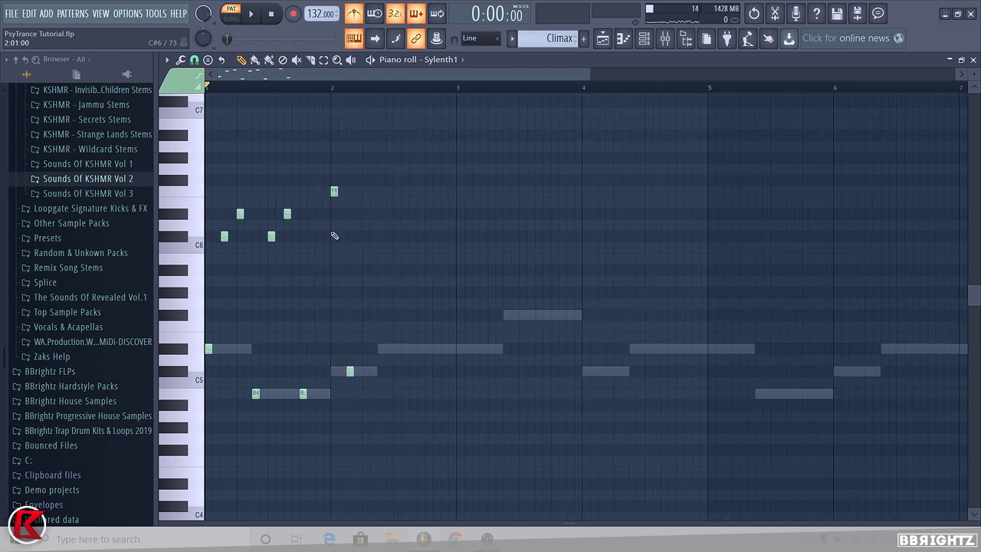
pyautogui.scroll(2, 335, 234)
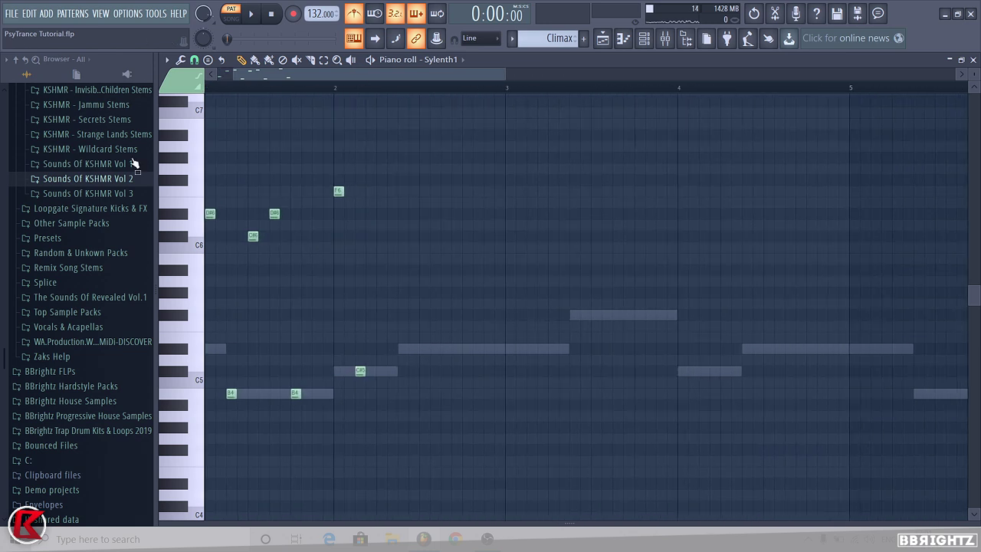
pyautogui.click(686, 40)
pyautogui.scroll(2, 115, 203)
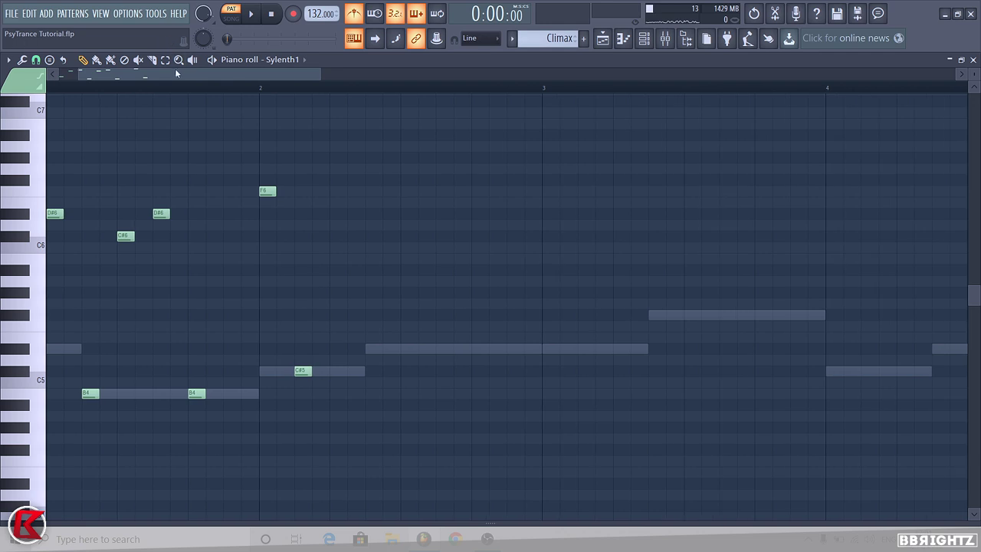
pyautogui.moveTo(177, 71); pyautogui.dragTo(157, 72)
pyautogui.scroll(3, 115, 328)
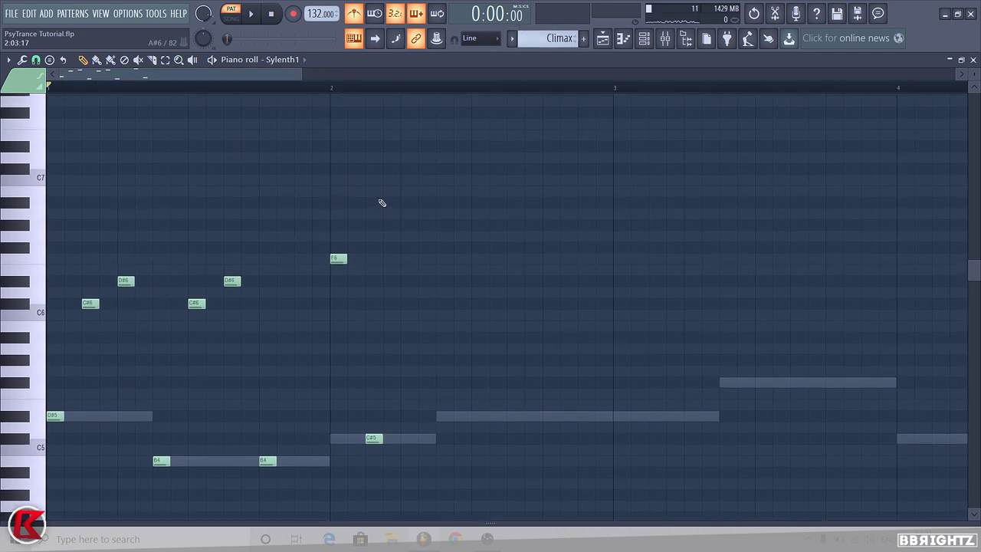
pyautogui.scroll(-2, 381, 202)
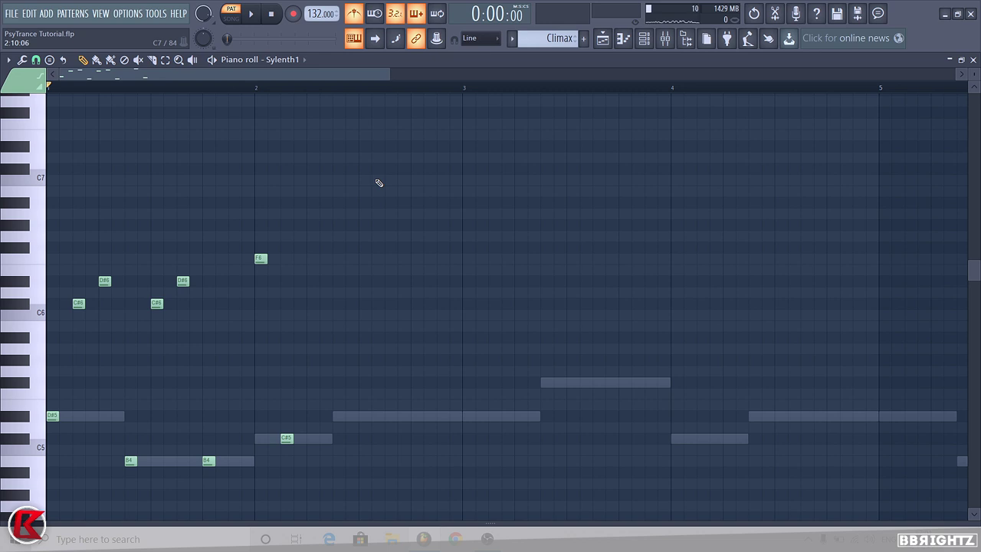
pyautogui.scroll(-1, 243, 310)
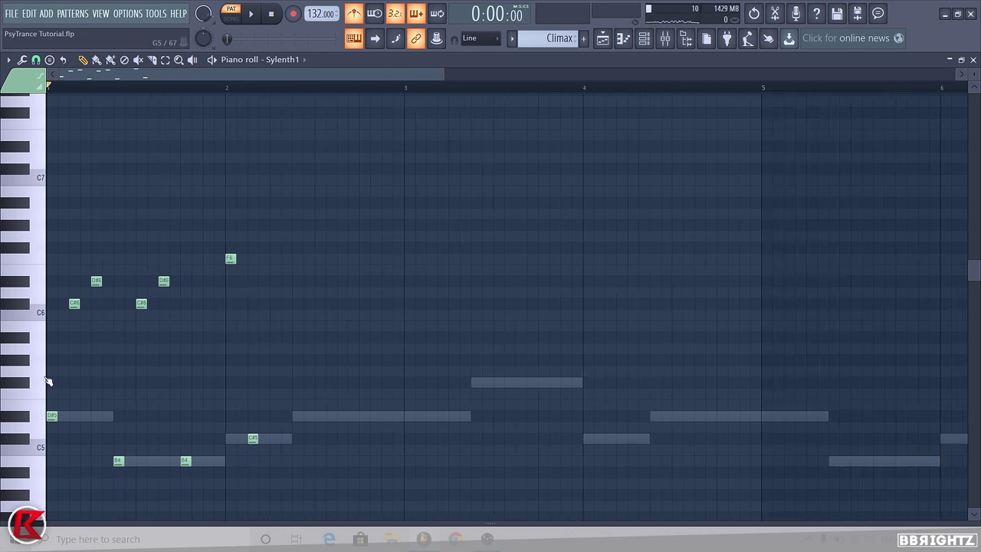
pyautogui.scroll(4, 36, 380)
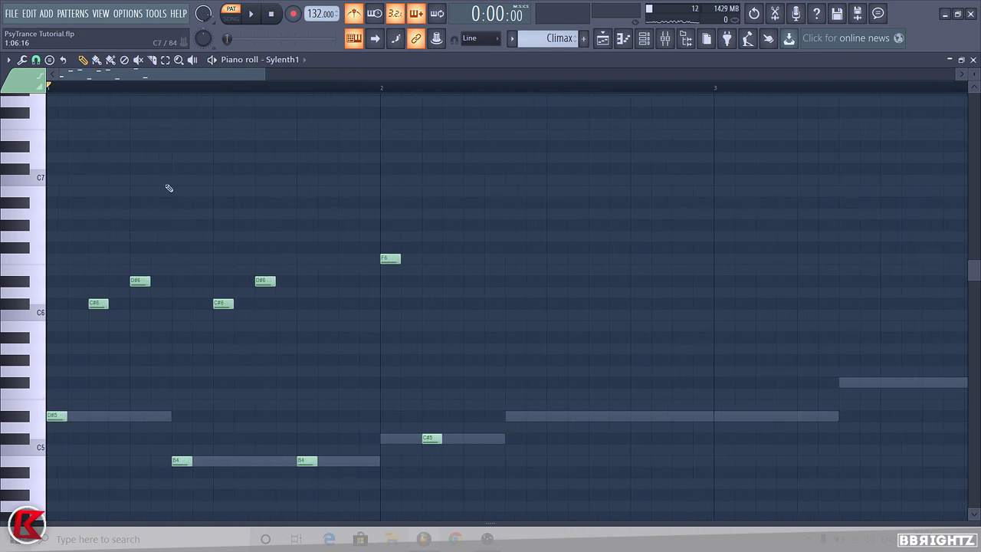
pyautogui.scroll(-2, 169, 188)
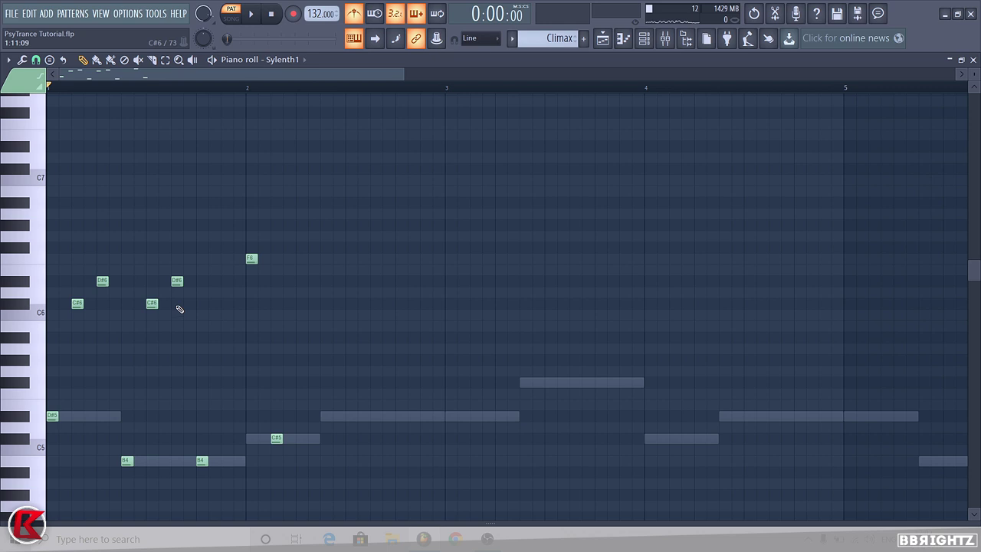
# - Put A#5 on step 15 of bar 1 and replace the bar 2 notes with C#5 on step 1 while playing the phrase
pyautogui.press('space')
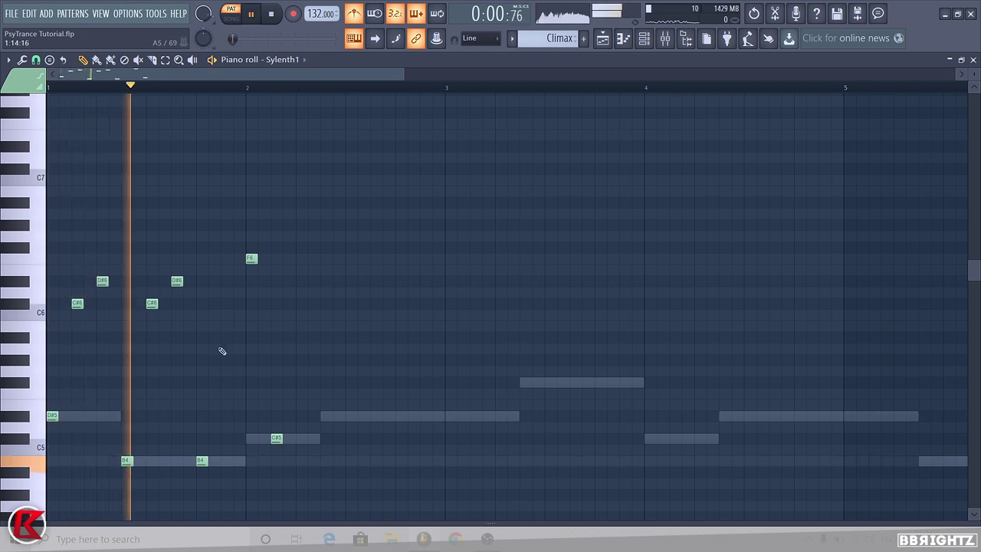
pyautogui.press('space')
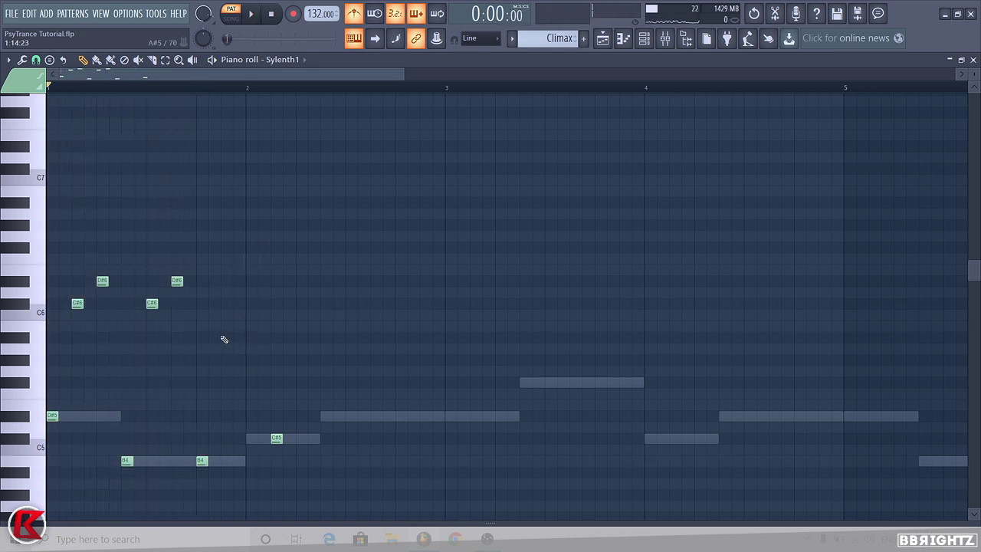
pyautogui.press('space')
pyautogui.click(251, 438)
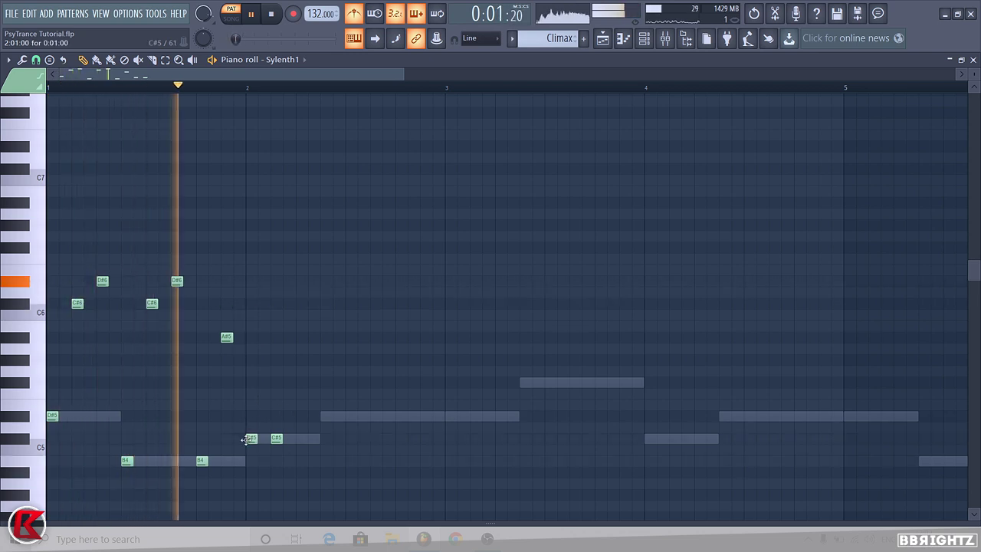
pyautogui.rightClick(277, 438)
pyautogui.press('space')
pyautogui.press('space')
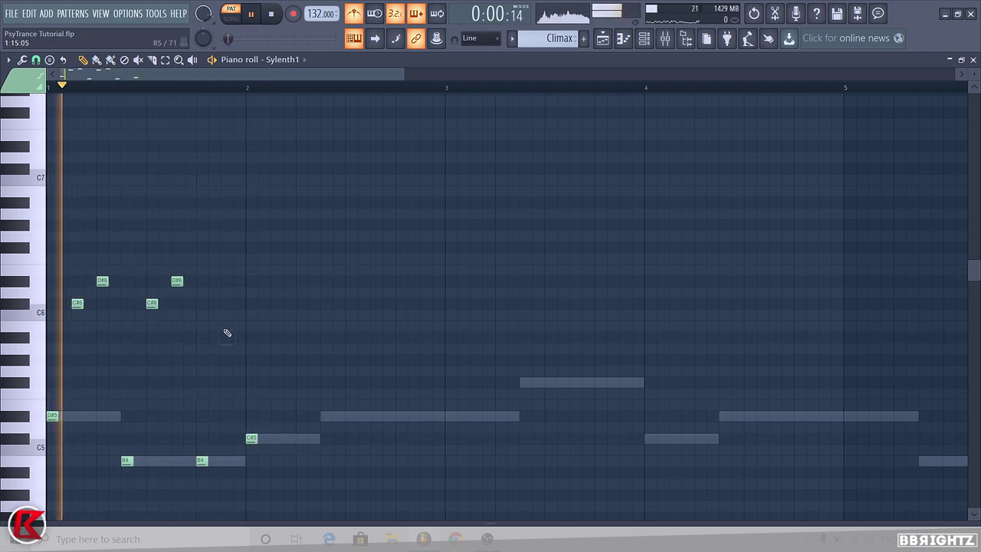
# - Try B5 on step 15 of bar 1, plus B5 on step 3 and C#6 on step 5 of bar 2
pyautogui.moveTo(227, 335); pyautogui.dragTo(227, 324)
pyautogui.click(276, 325)
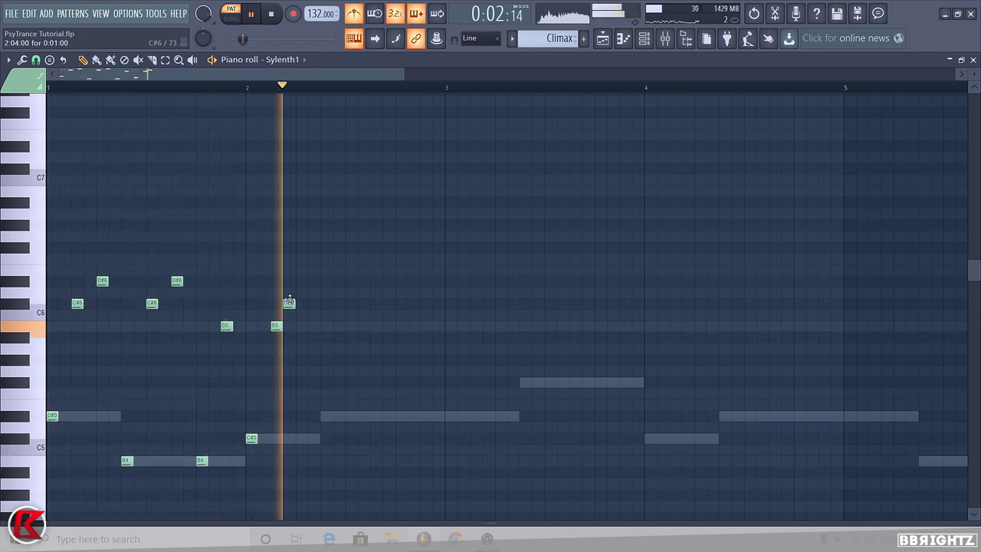
pyautogui.click(299, 304)
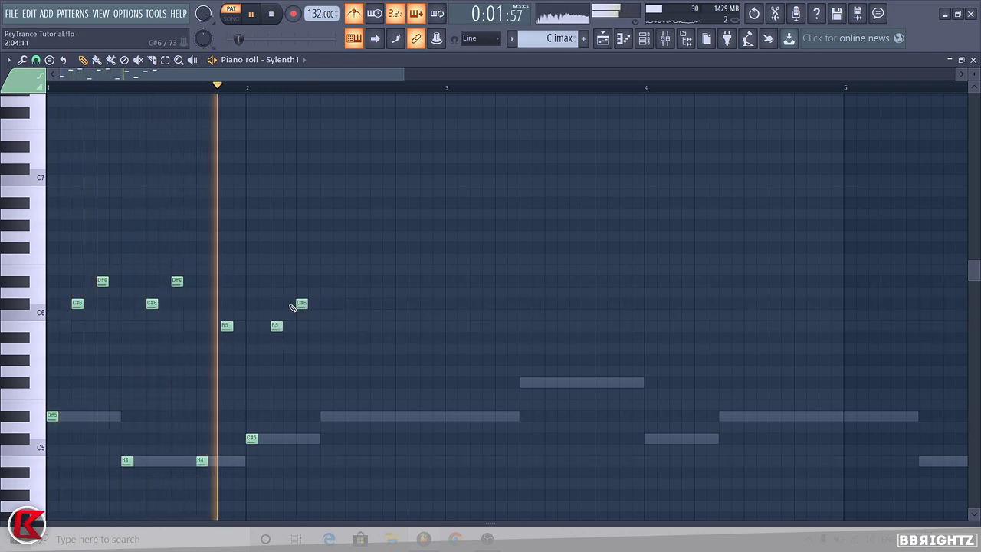
pyautogui.press('space')
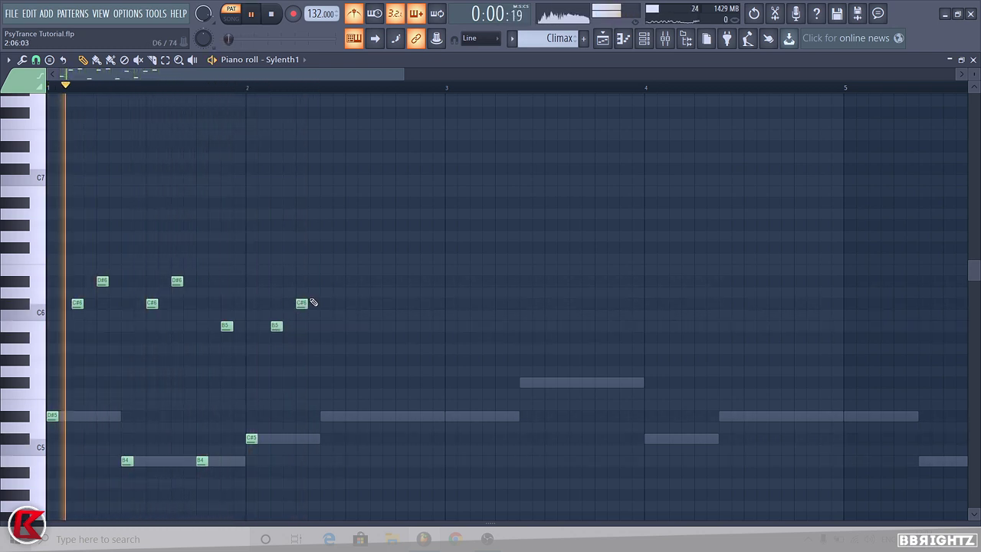
# - Replace the B5 and C#6 in bar 2 with F6 on step 3 and F#6 on step 5, and play the phrase
pyautogui.rightClick(303, 304)
pyautogui.rightClick(276, 326)
pyautogui.click(276, 258)
pyautogui.click(301, 247)
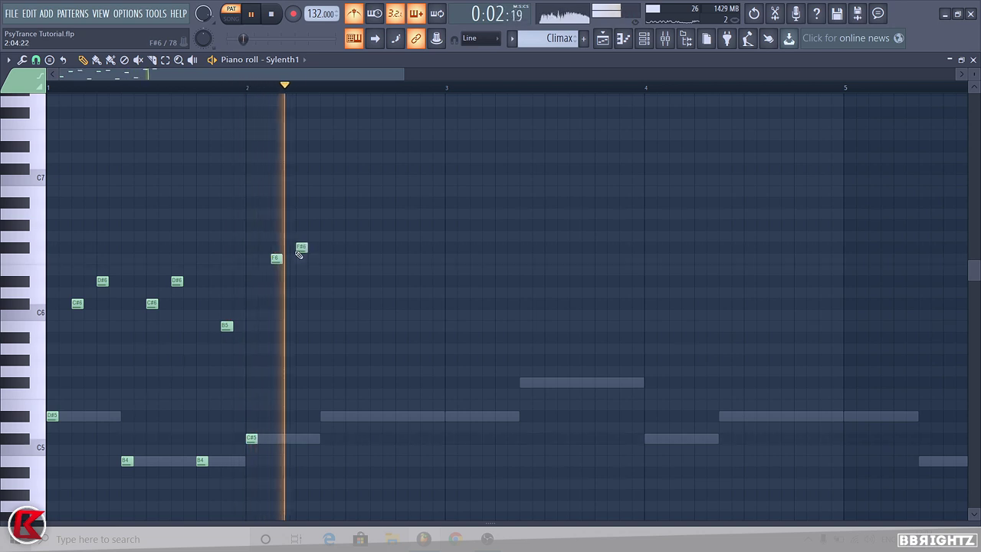
pyautogui.press('space')
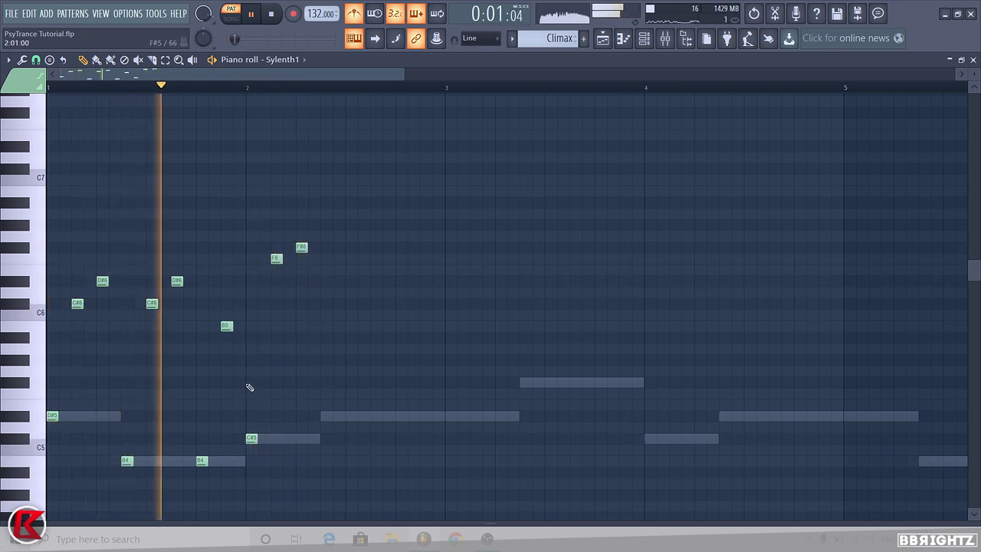
# - Replace the B5 on step 15 of bar 1 with D#6 after trying C#6, and play the phrase
pyautogui.press('space')
pyautogui.press('space')
pyautogui.rightClick(228, 327)
pyautogui.click(227, 304)
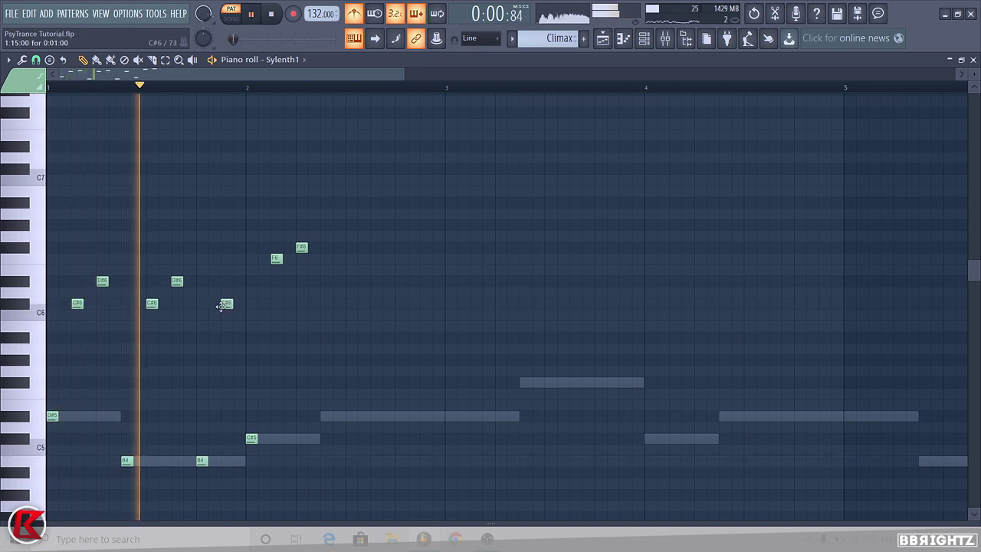
pyautogui.press('space')
pyautogui.press('space')
pyautogui.moveTo(227, 304); pyautogui.dragTo(227, 281)
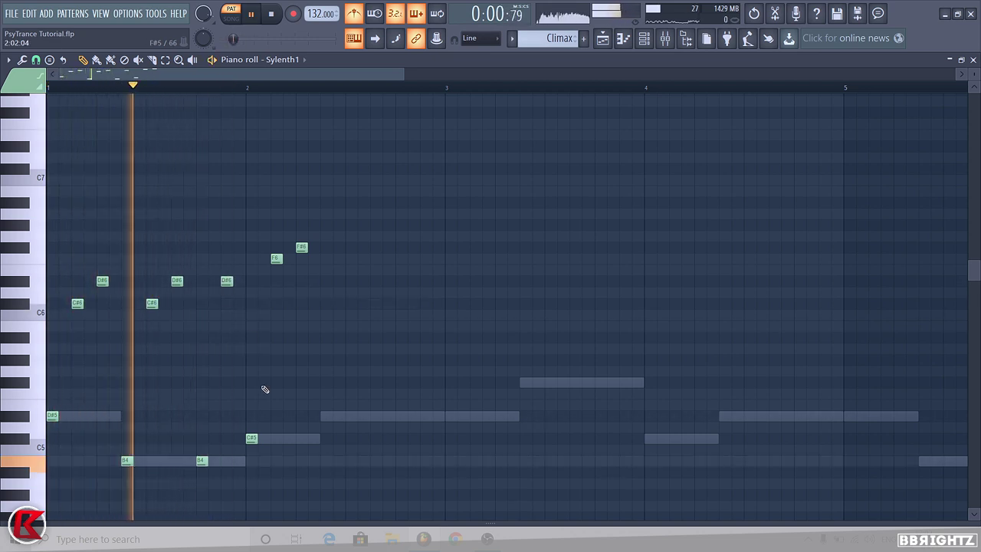
pyautogui.press('space')
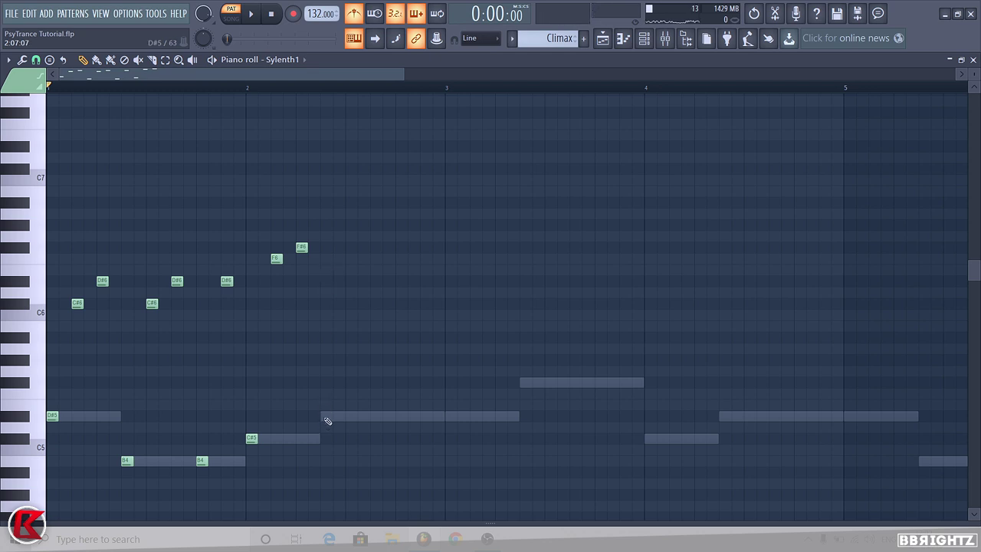
# - Continue bar 2 with D#5 on step 7, F6 on step 9, F#6 on step 11 and D#5 on step 13
pyautogui.press('space')
pyautogui.click(350, 258)
pyautogui.click(375, 247)
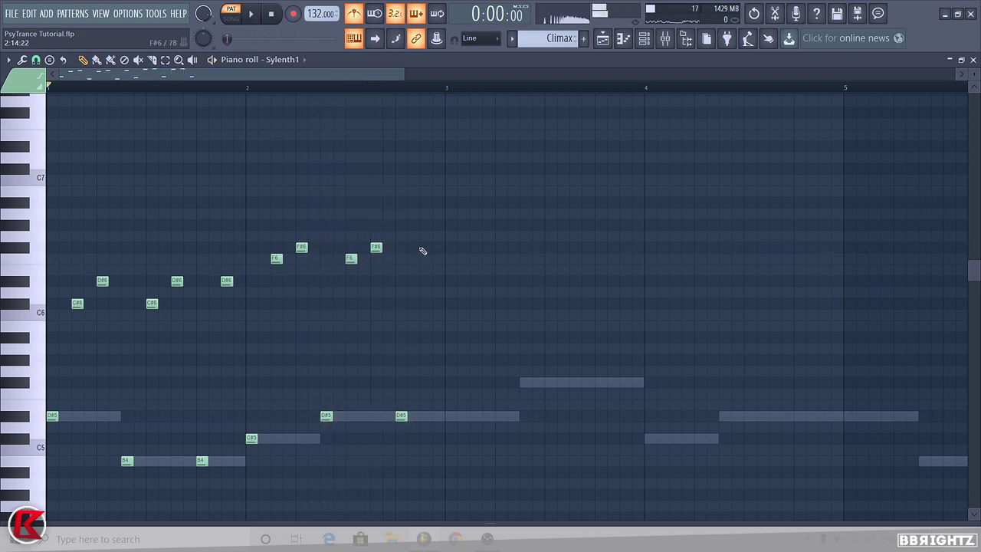
# - Add G#6 on step 15 of bar 2 and D#5 on step 1 of bar 3, playing the phrase
pyautogui.press('space')
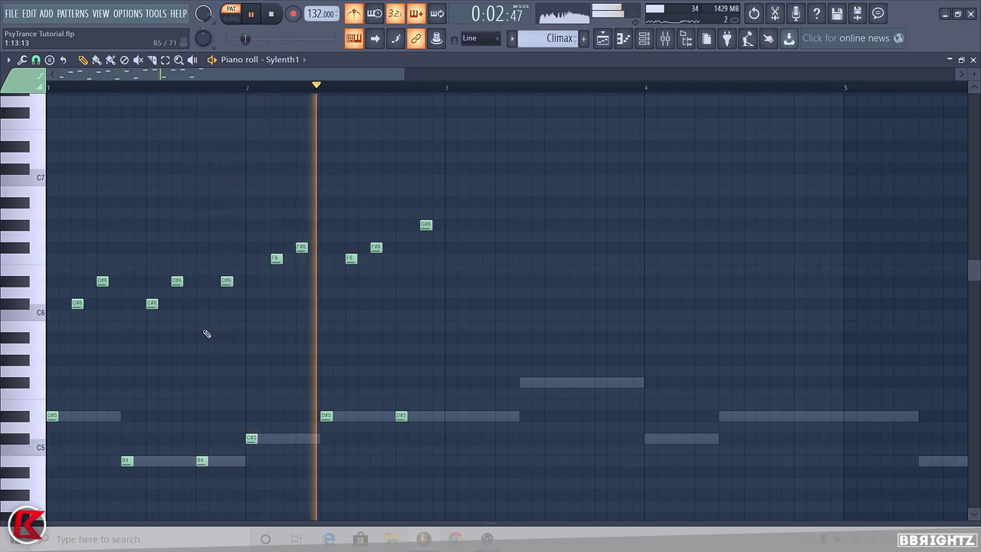
pyautogui.press('space')
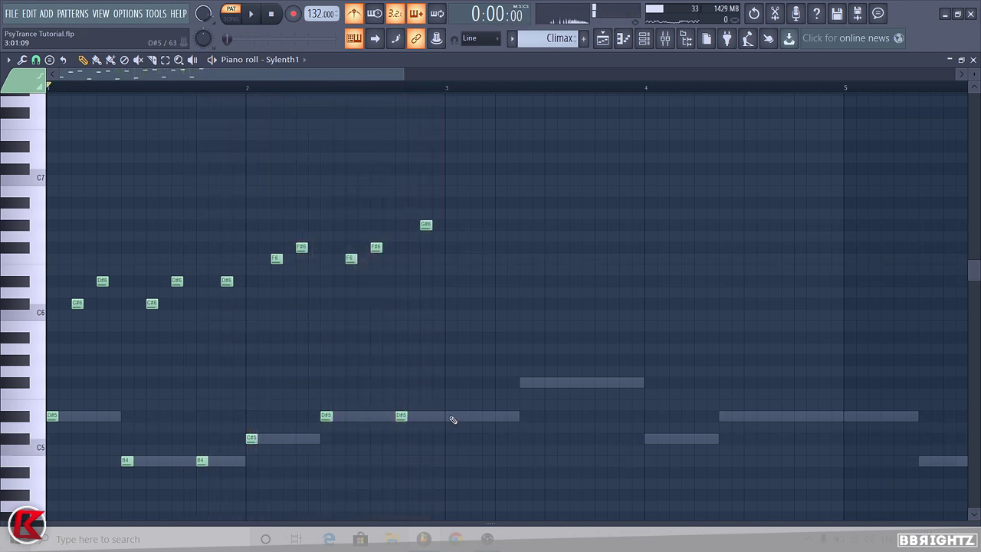
pyautogui.scroll(3, 541, 305)
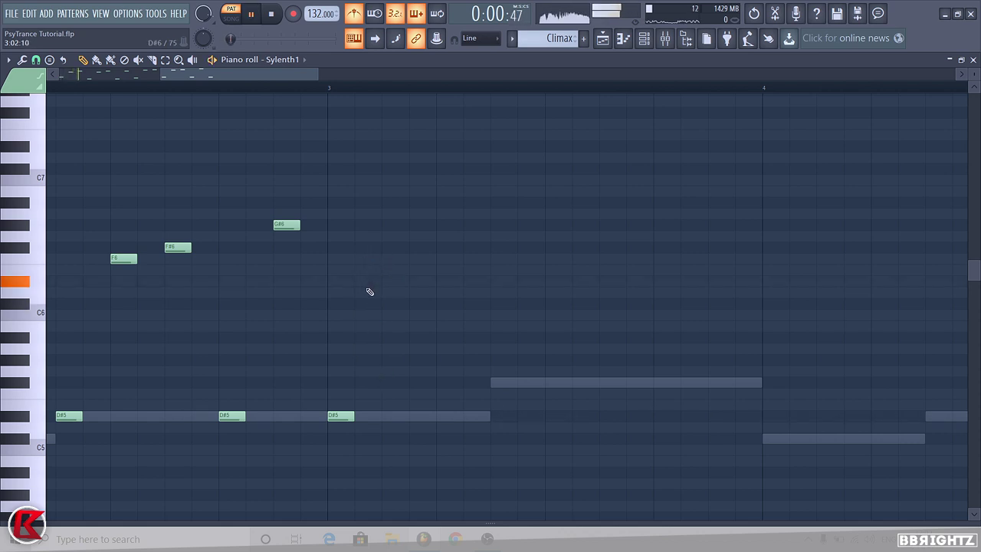
pyautogui.scroll(-2, 366, 286)
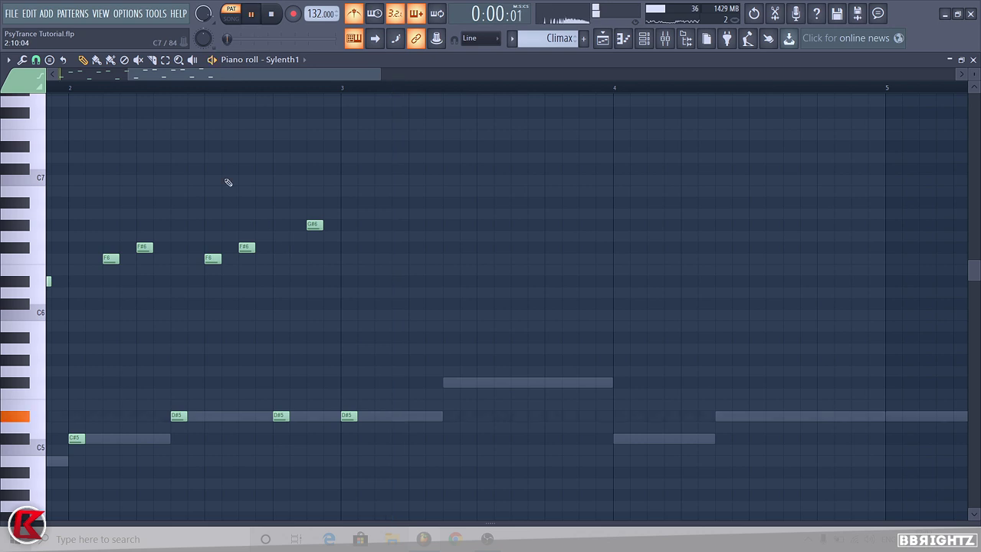
pyautogui.scroll(2, 288, 242)
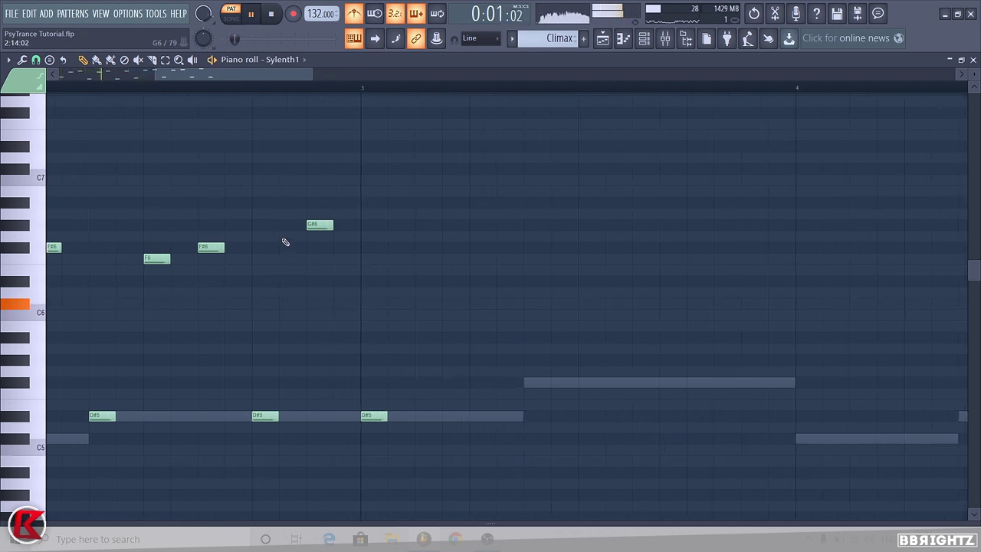
pyautogui.rightClick(317, 226)
pyautogui.click(366, 226)
pyautogui.rightClick(373, 417)
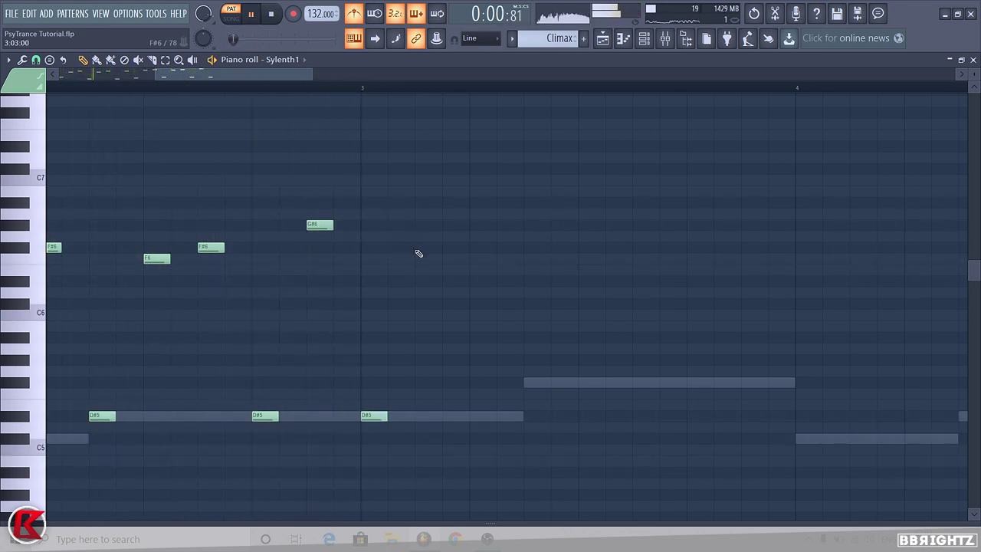
# - Continue the melody in bar 3 with F#6 on step 3, G#6 on step 5 and F#5 on step 7
pyautogui.scroll(-2, 419, 253)
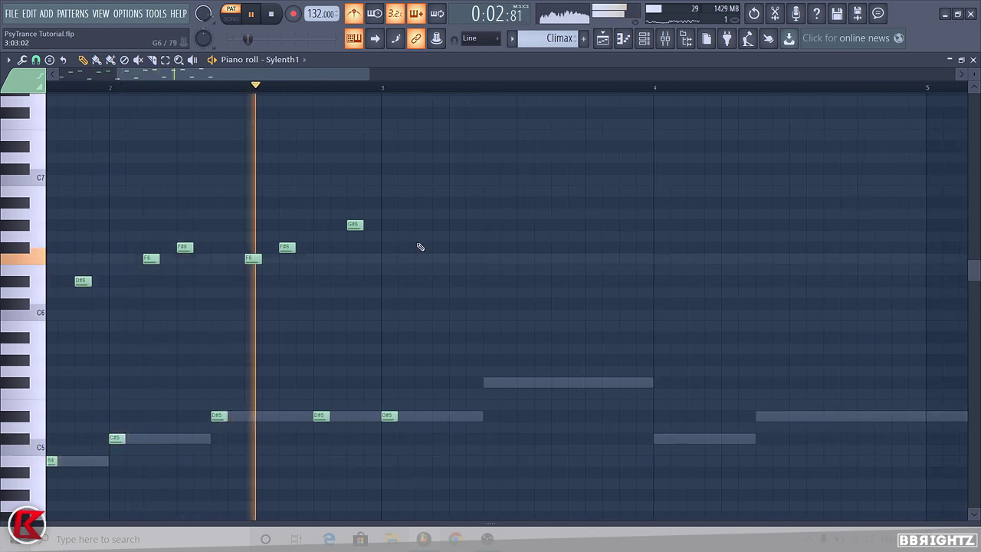
pyautogui.click(421, 246)
pyautogui.click(452, 224)
pyautogui.press('space')
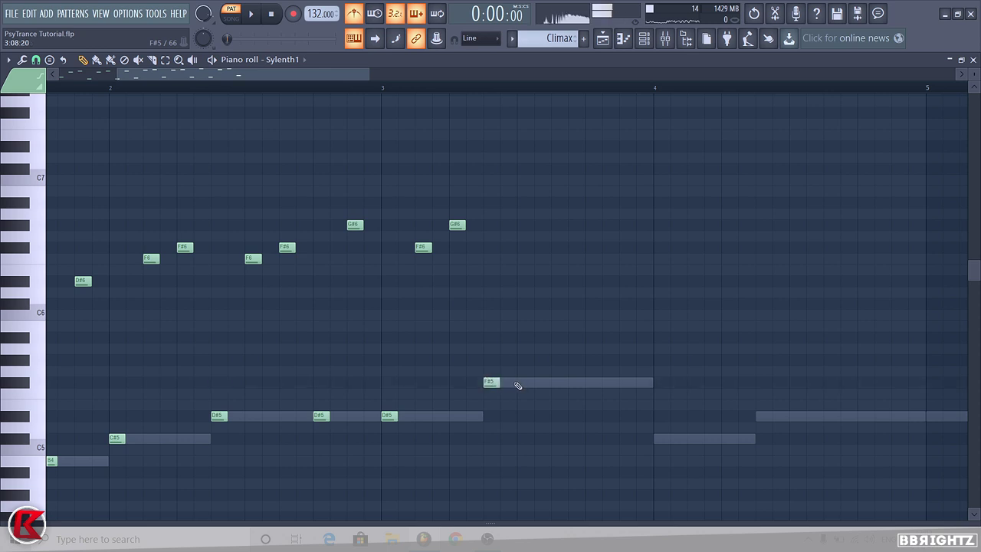
# - Add G#6 on step 9 and A#6 on step 11 of bar 3, and play the phrase
pyautogui.click(523, 225)
pyautogui.click(557, 202)
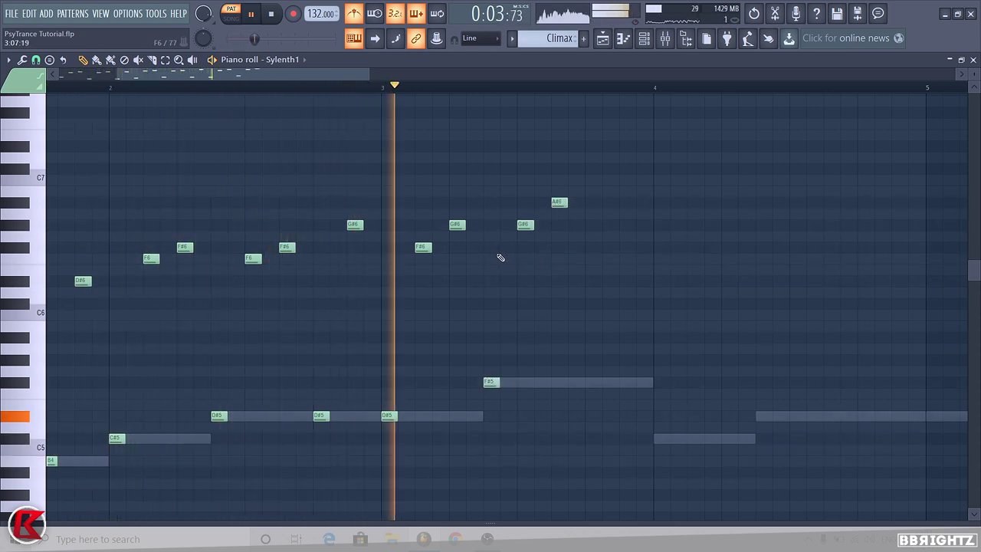
pyautogui.press('space')
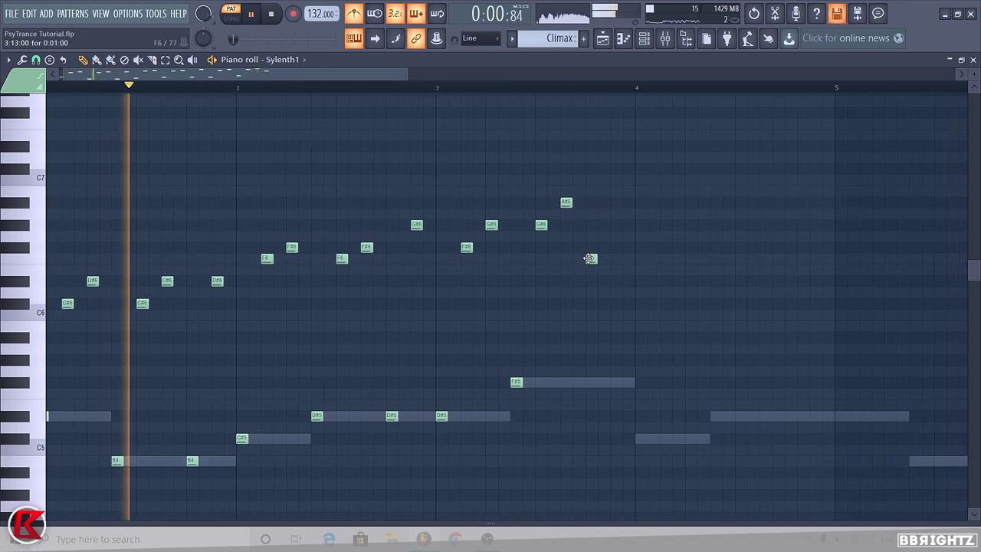
# - Finish bar 3 by replacing the F6 on step 13 with F#5 and adding F6 on step 15
pyautogui.rightClick(528, 259)
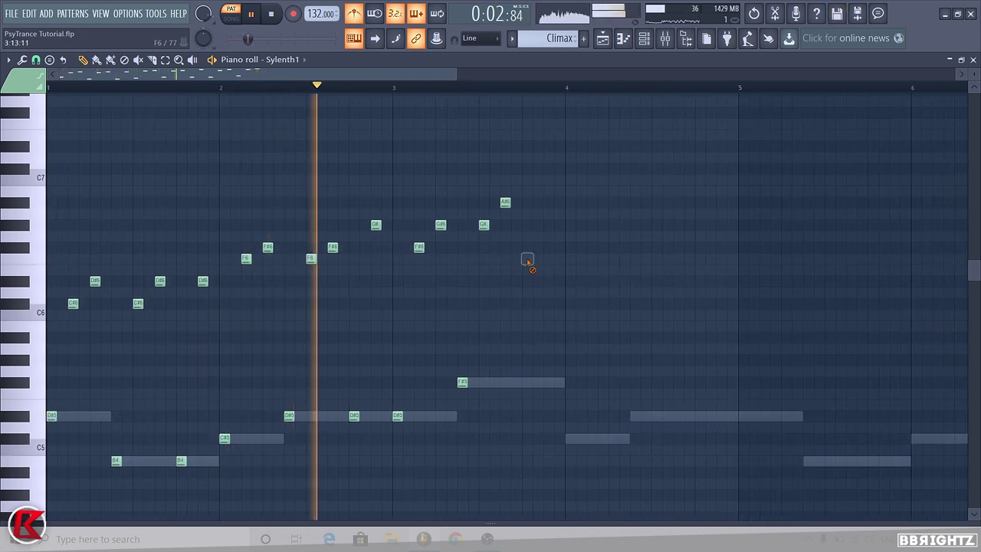
pyautogui.click(526, 382)
pyautogui.click(548, 259)
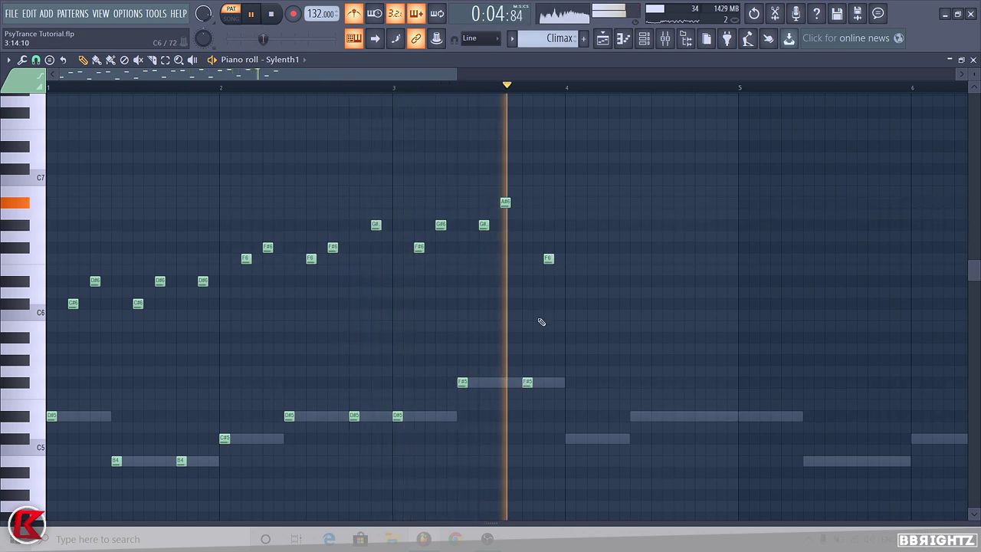
pyautogui.press('space')
# - Start bar 4 with C#5 on step 1, F6 on step 3 and F#6 on step 5, playing the melody
pyautogui.keyDown('ctrl'); pyautogui.scroll(-1, 522, 302); pyautogui.keyUp('ctrl')
pyautogui.keyDown('ctrl'); pyautogui.scroll(1, 447, 450); pyautogui.keyUp('ctrl')
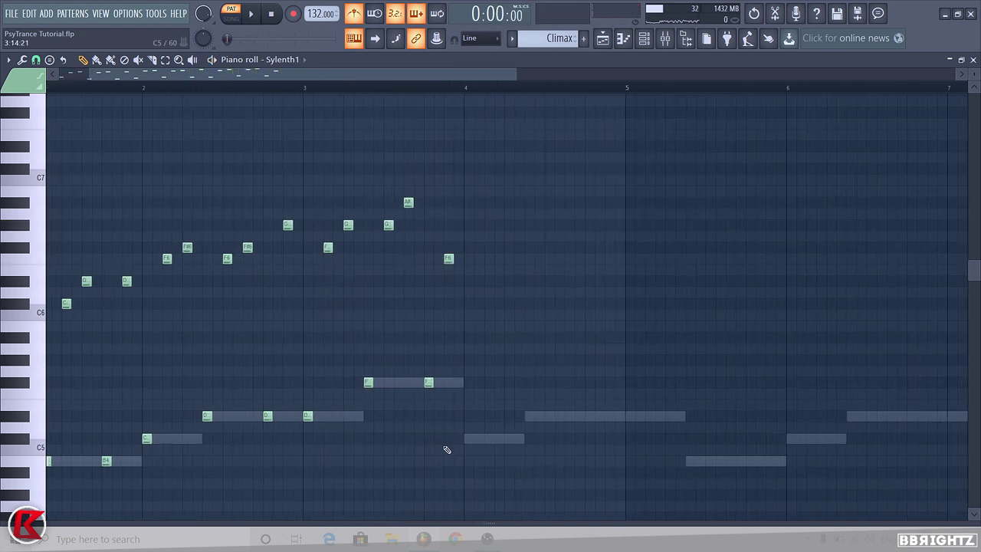
pyautogui.keyDown('ctrl'); pyautogui.scroll(-1, 469, 441); pyautogui.keyUp('ctrl')
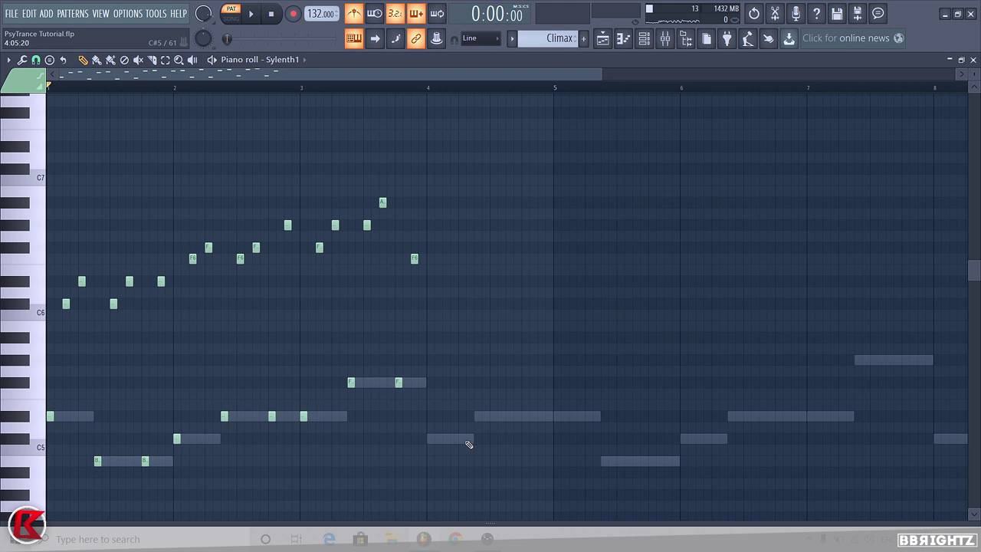
pyautogui.press('space')
pyautogui.keyDown('ctrl'); pyautogui.scroll(1, 461, 320); pyautogui.keyUp('ctrl')
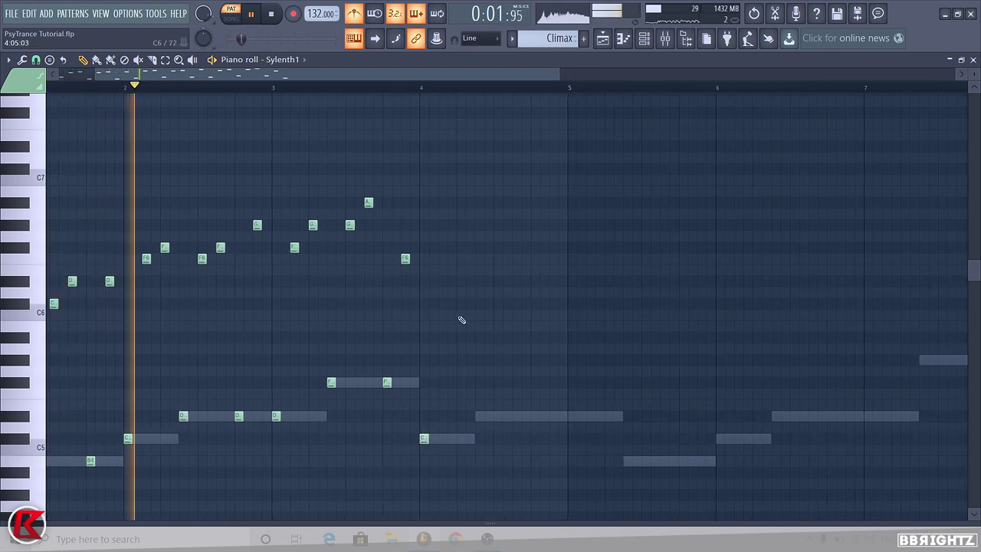
pyautogui.keyDown('ctrl'); pyautogui.scroll(4, 430, 321); pyautogui.keyUp('ctrl')
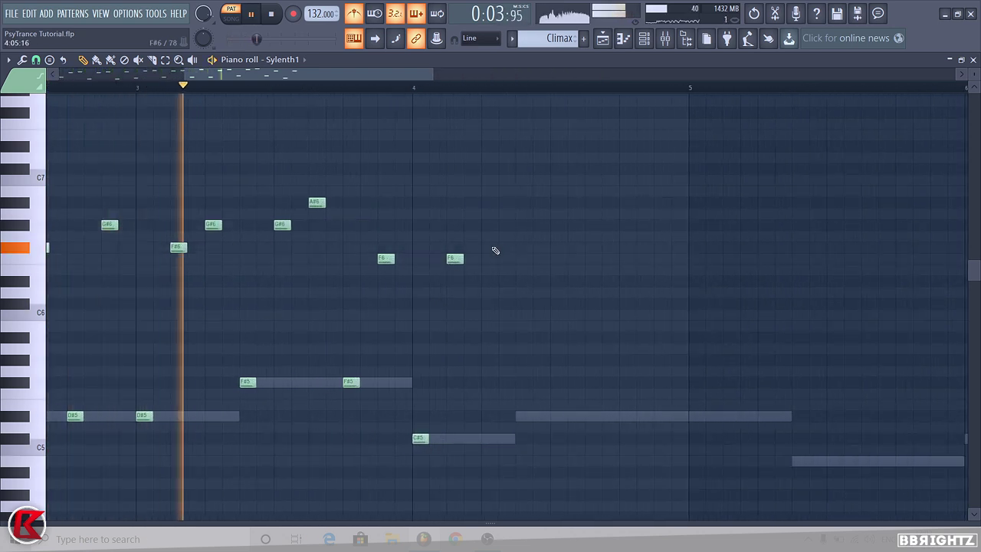
pyautogui.keyDown('ctrl'); pyautogui.scroll(-2, 463, 311); pyautogui.keyUp('ctrl')
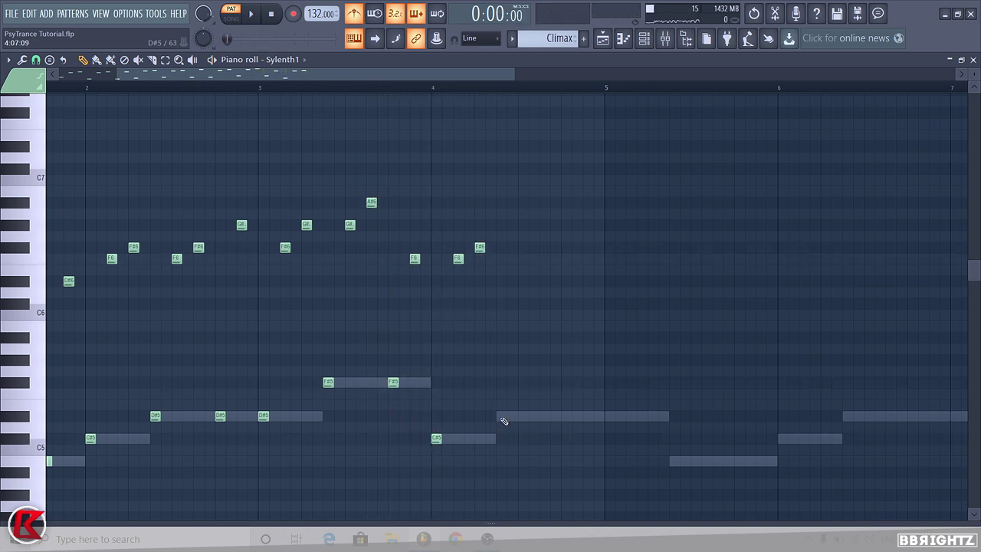
# - Add D#5 on step 7, F6 on step 9 and F#6 on step 11 of bar 4 after trying C#6 and D#6
pyautogui.keyDown('ctrl'); pyautogui.scroll(-1, 554, 274); pyautogui.keyUp('ctrl')
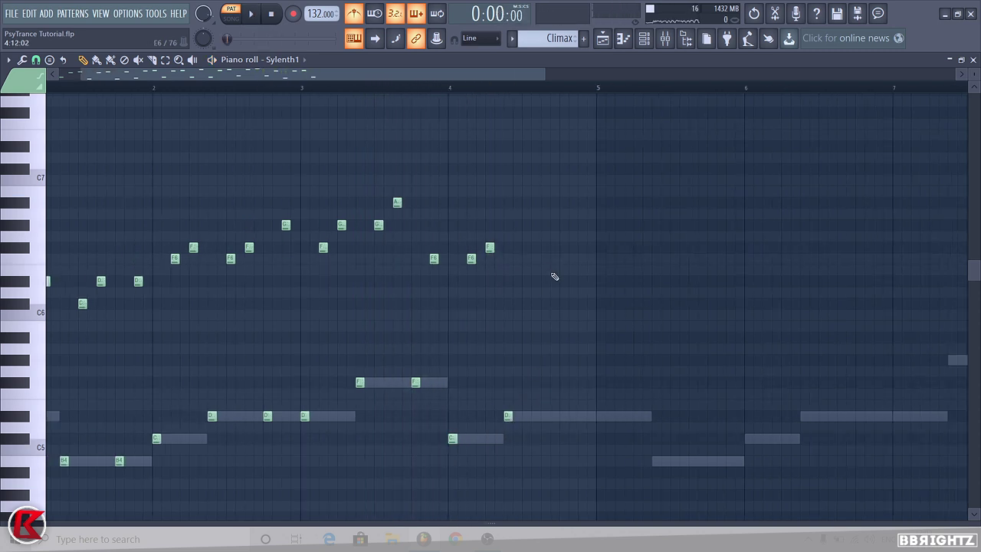
pyautogui.click(527, 303)
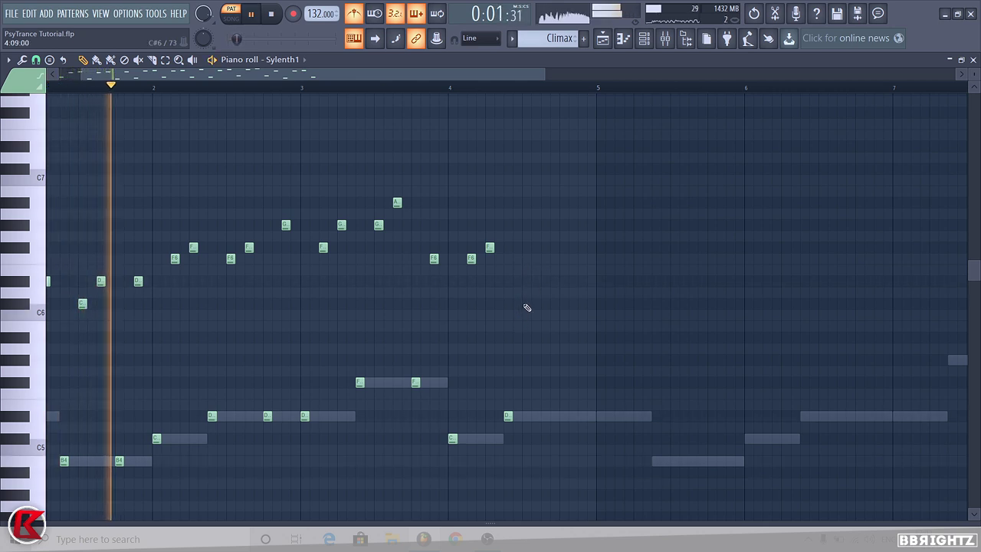
pyautogui.click(545, 270)
pyautogui.keyDown('ctrl'); pyautogui.scroll(-1, 407, 347); pyautogui.keyUp('ctrl')
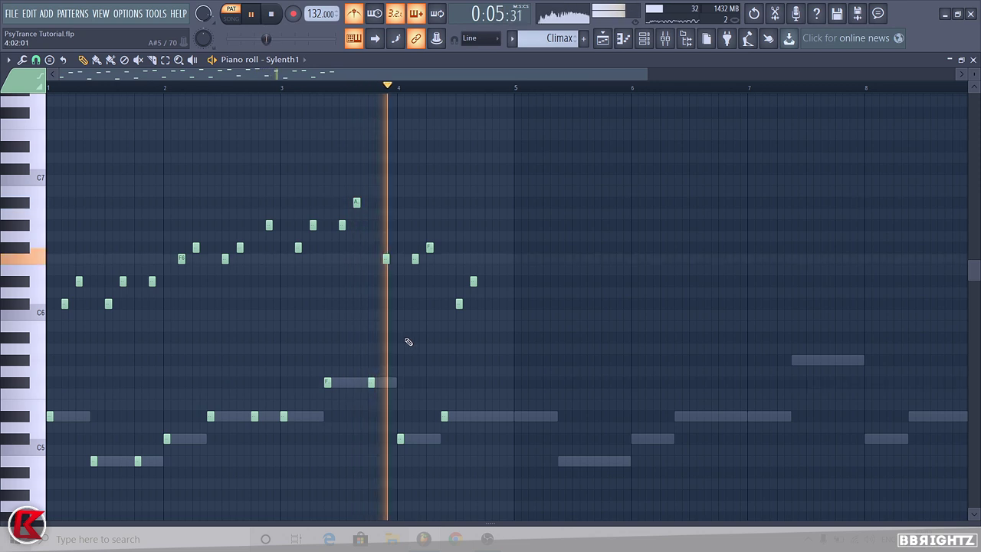
pyautogui.press('space')
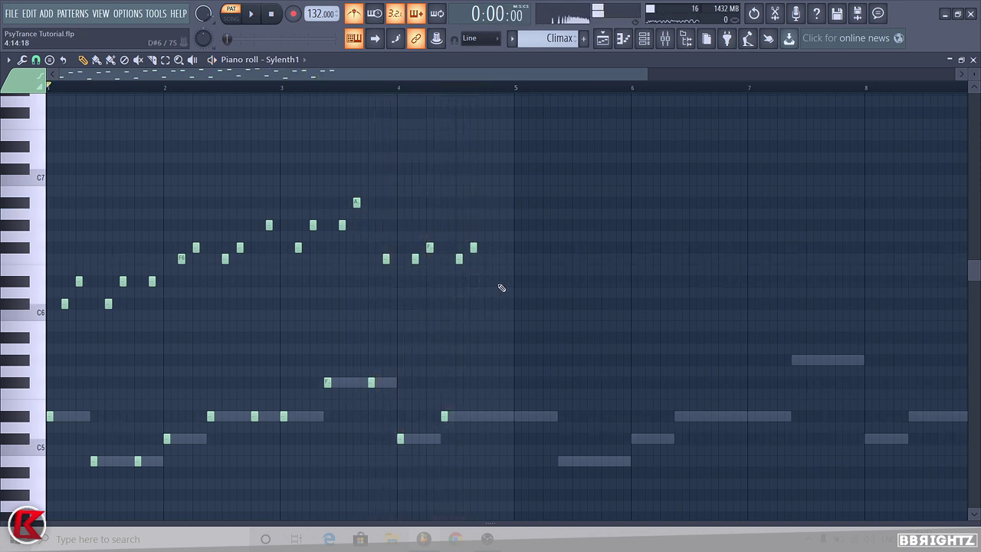
# - Add D#5 on step 13 and C#6 on step 15 of bar 4, and raise the F#6 on step 11 to G#6
pyautogui.keyDown('ctrl'); pyautogui.scroll(2, 491, 423); pyautogui.keyUp('ctrl')
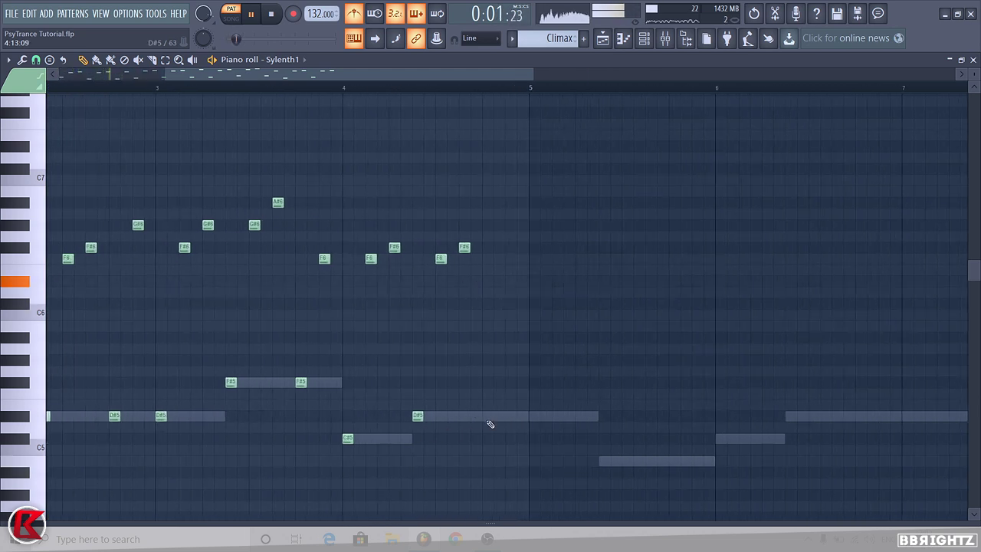
pyautogui.keyDown('ctrl'); pyautogui.scroll(-3, 497, 320); pyautogui.keyUp('ctrl')
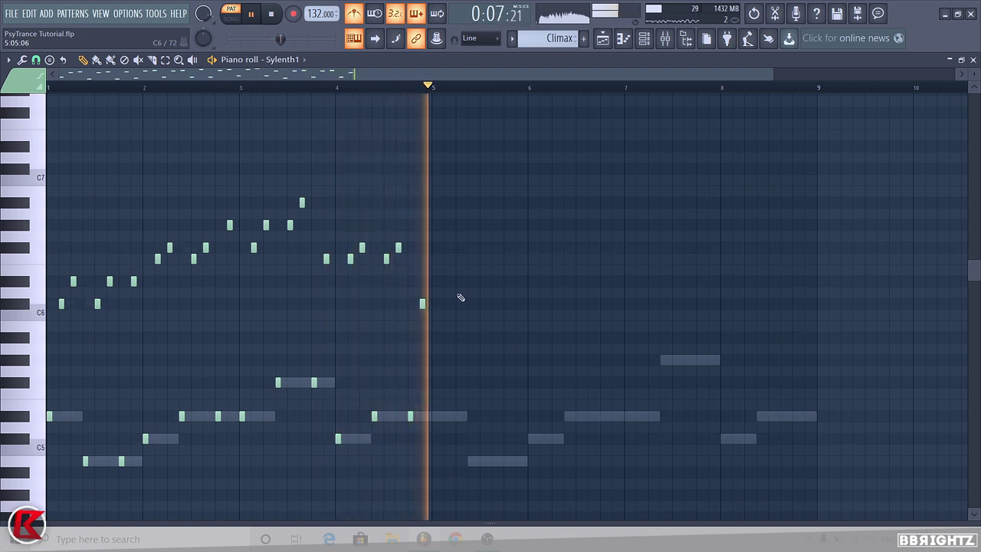
pyautogui.moveTo(399, 249); pyautogui.dragTo(399, 235)
# - Raise the F6 on step 9 of bar 4 to F#6 and play from late in bar 3
pyautogui.keyDown('ctrl'); pyautogui.scroll(2, 403, 272); pyautogui.keyUp('ctrl')
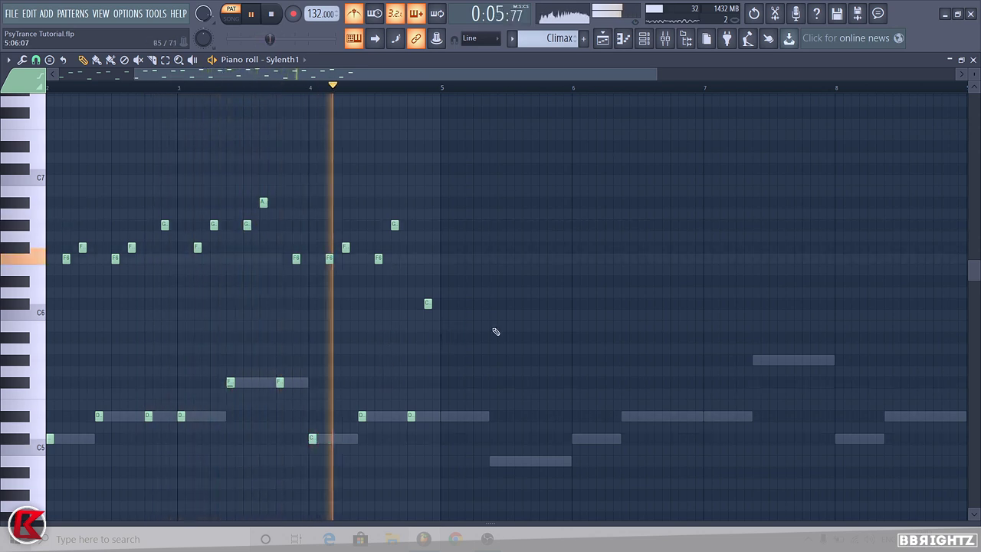
pyautogui.keyDown('ctrl'); pyautogui.scroll(1, 500, 322); pyautogui.keyUp('ctrl')
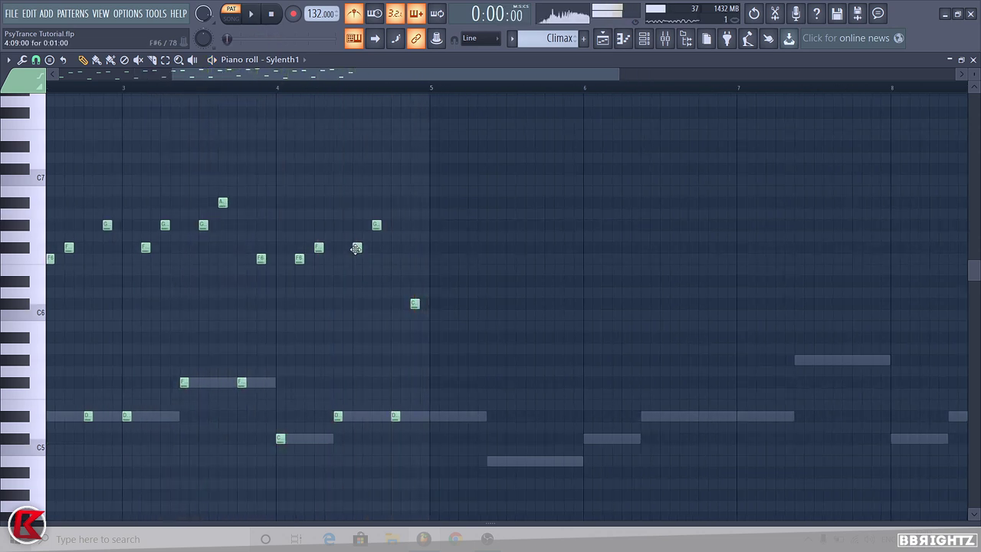
pyautogui.click(251, 89)
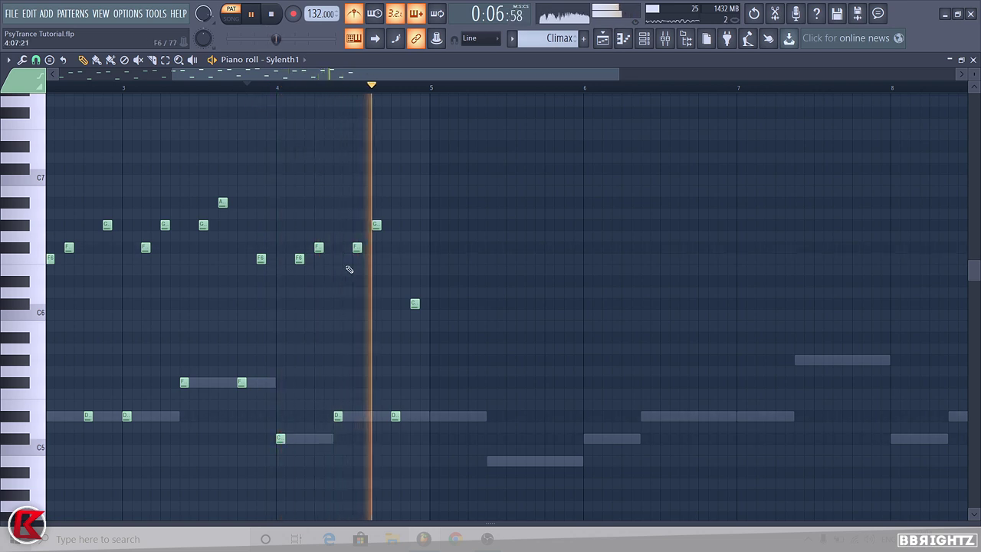
pyautogui.press('space')
# - Duplicate the four-bar melody into bars 5 to 8, align the copy with the start of bar 5, and deselect it
pyautogui.keyDown('ctrl'); pyautogui.scroll(-4, 432, 397); pyautogui.keyUp('ctrl')
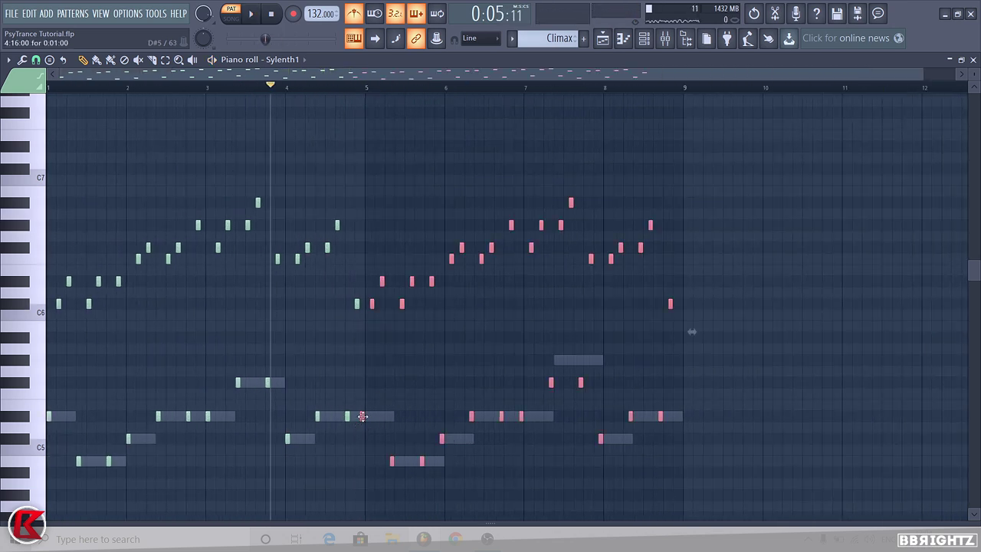
pyautogui.keyDown('ctrl'); pyautogui.scroll(3, 362, 416); pyautogui.keyUp('ctrl')
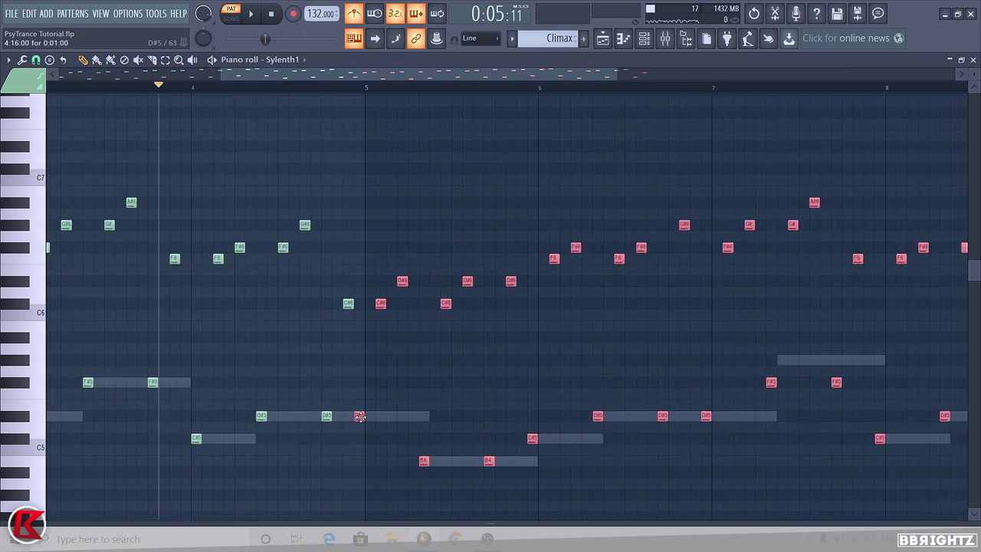
pyautogui.moveTo(360, 416); pyautogui.dragTo(365, 414)
pyautogui.keyDown('ctrl'); pyautogui.scroll(-3, 329, 238); pyautogui.keyUp('ctrl')
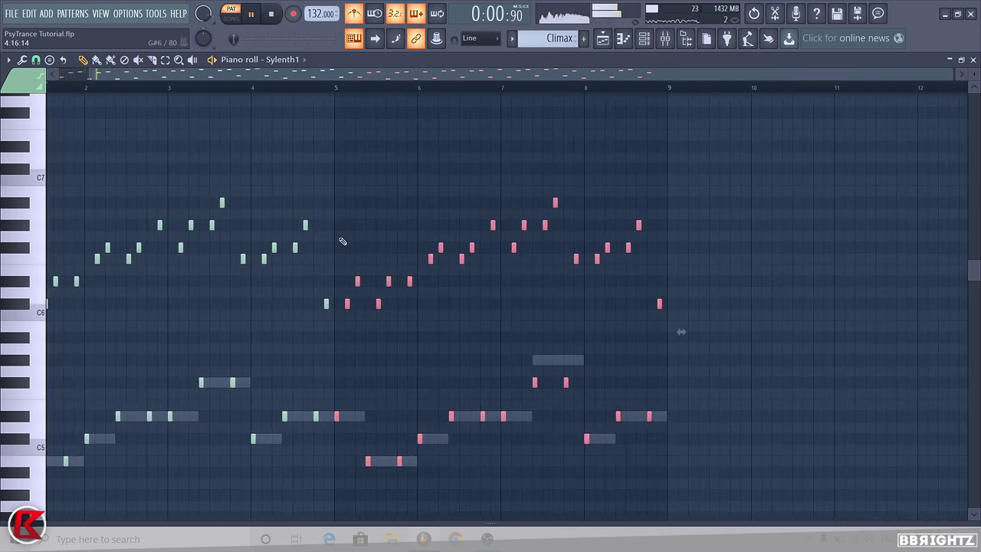
pyautogui.hotkey('ctrl', 'd')
pyautogui.keyDown('ctrl'); pyautogui.scroll(-1, 367, 238); pyautogui.keyUp('ctrl')
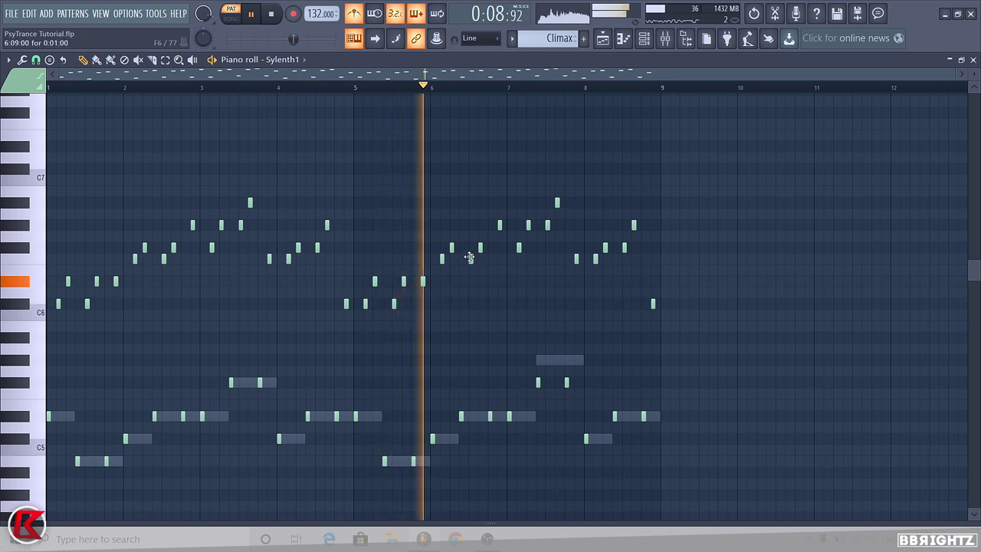
# - In bar 7, raise the G#6 on step 9 to A#6 and the A#6 on step 11 to B6
pyautogui.keyDown('ctrl'); pyautogui.scroll(2, 563, 307); pyautogui.keyUp('ctrl')
pyautogui.keyDown('ctrl'); pyautogui.scroll(3, 671, 374); pyautogui.keyUp('ctrl')
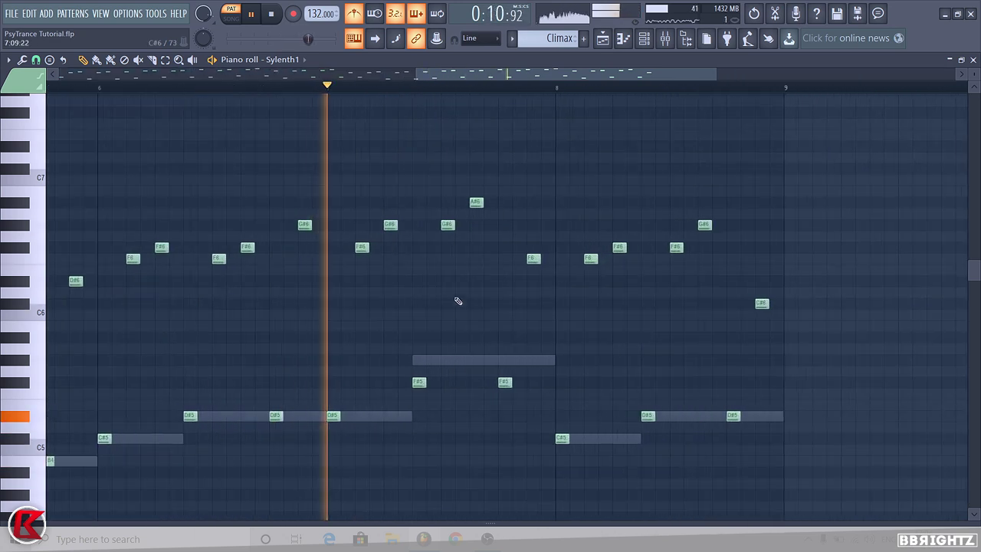
pyautogui.press('space')
pyautogui.click(445, 191)
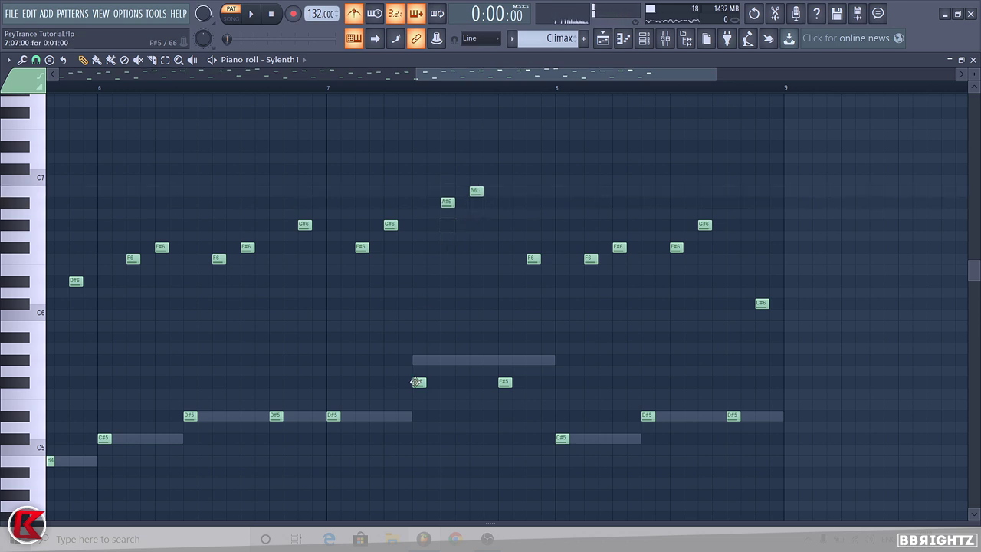
# - Raise the F#5 notes on steps 7 and 13 of bar 7 to G#5 and play from the middle of bar 6
pyautogui.moveTo(418, 382); pyautogui.dragTo(421, 355)
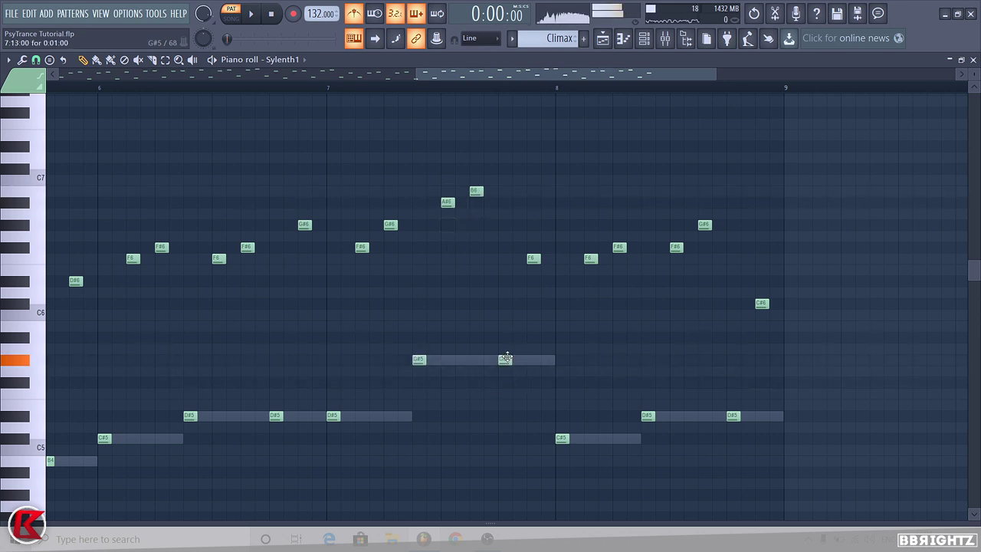
pyautogui.click(225, 82)
pyautogui.press('space')
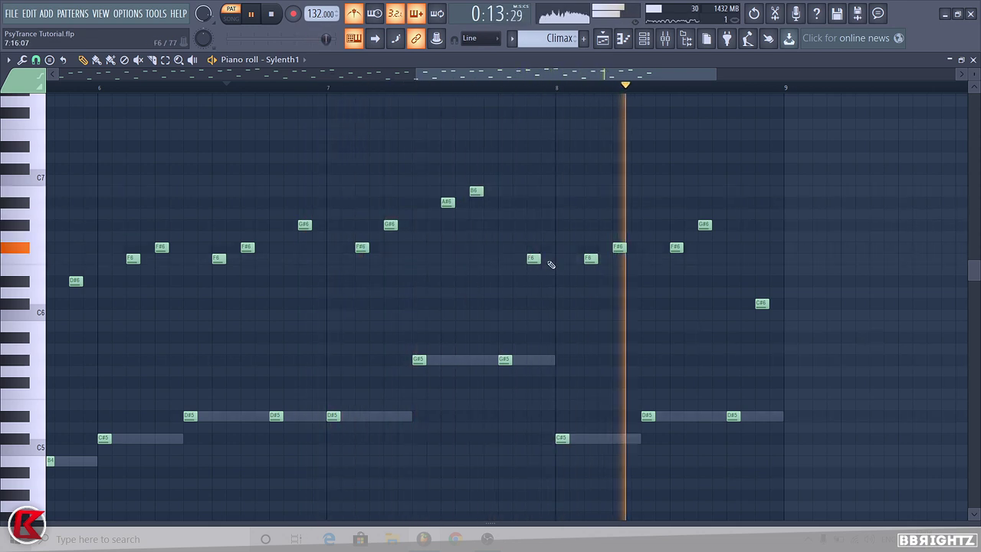
# - Raise the F6 on step 15 of bar 7 to F#6 and play the passage
pyautogui.press('space')
pyautogui.moveTo(532, 258); pyautogui.dragTo(530, 245)
pyautogui.press('space')
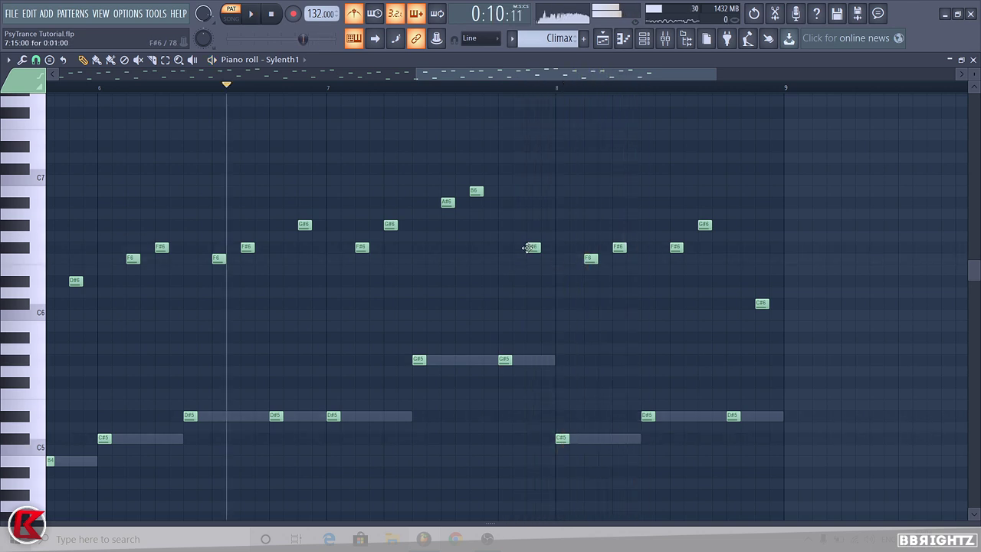
# - Lower the Sylenth1 note just before bar 8 to F6 and play the Climax pattern back
pyautogui.moveTo(533, 247); pyautogui.dragTo(534, 223)
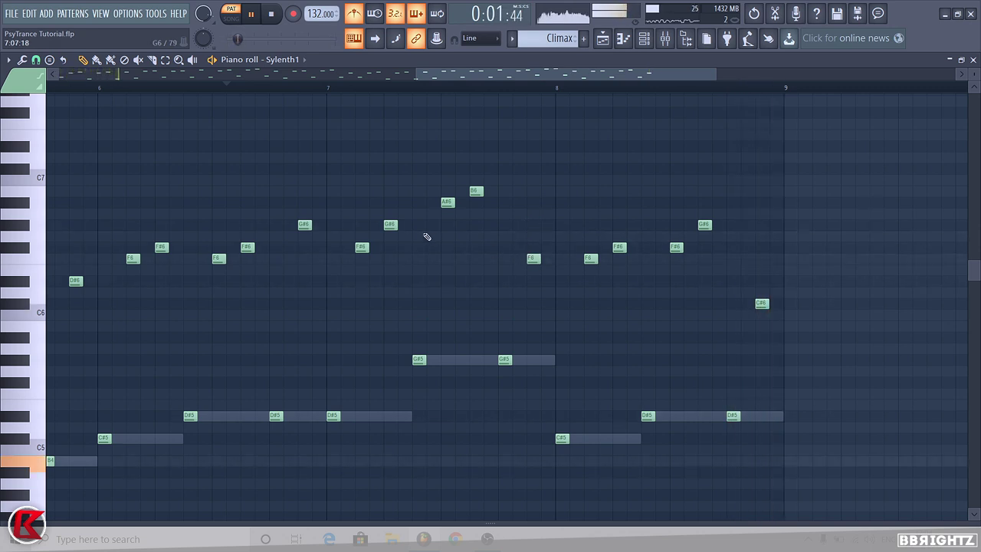
pyautogui.scroll(-6, 427, 237)
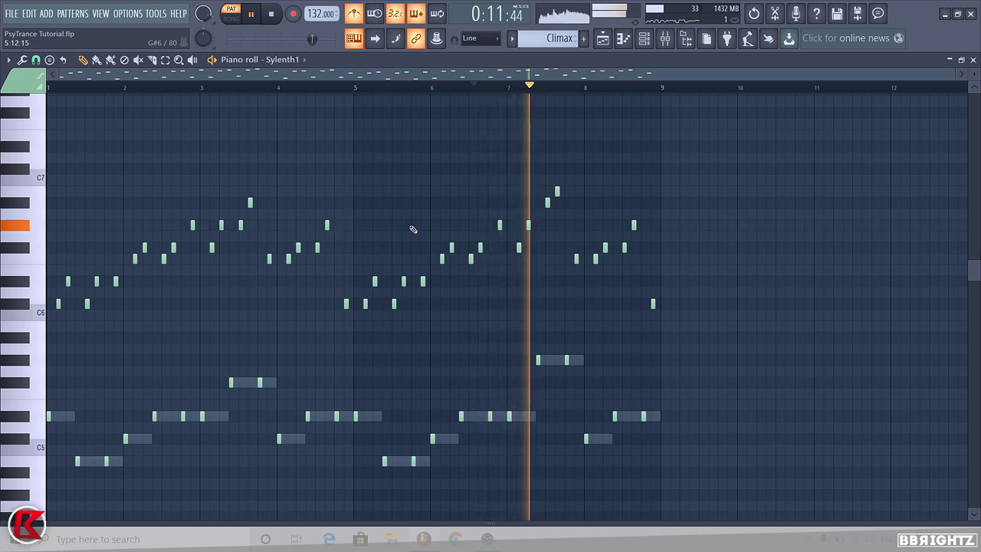
pyautogui.scroll(6, 768, 274)
pyautogui.scroll(-5, 641, 322)
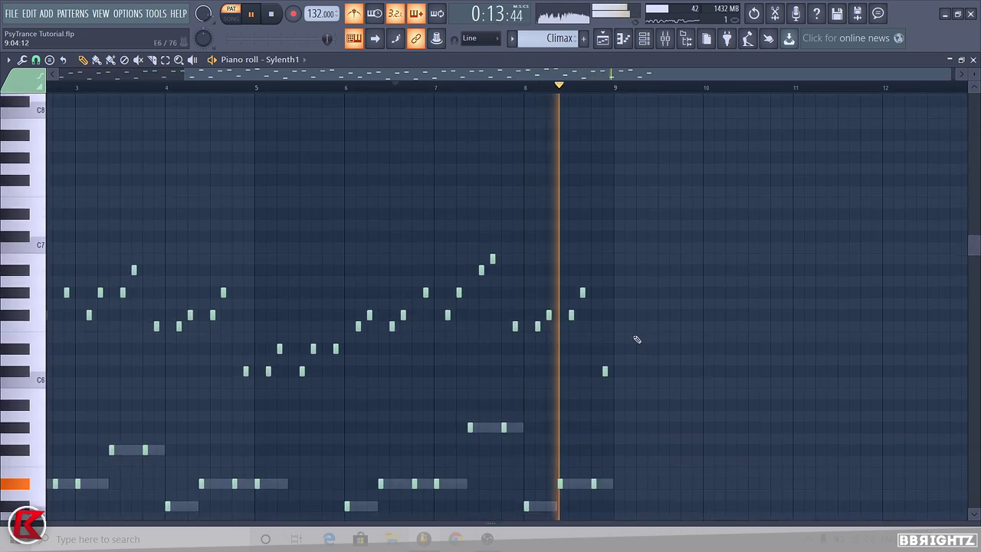
pyautogui.scroll(3, 637, 338)
pyautogui.scroll(-4, 601, 306)
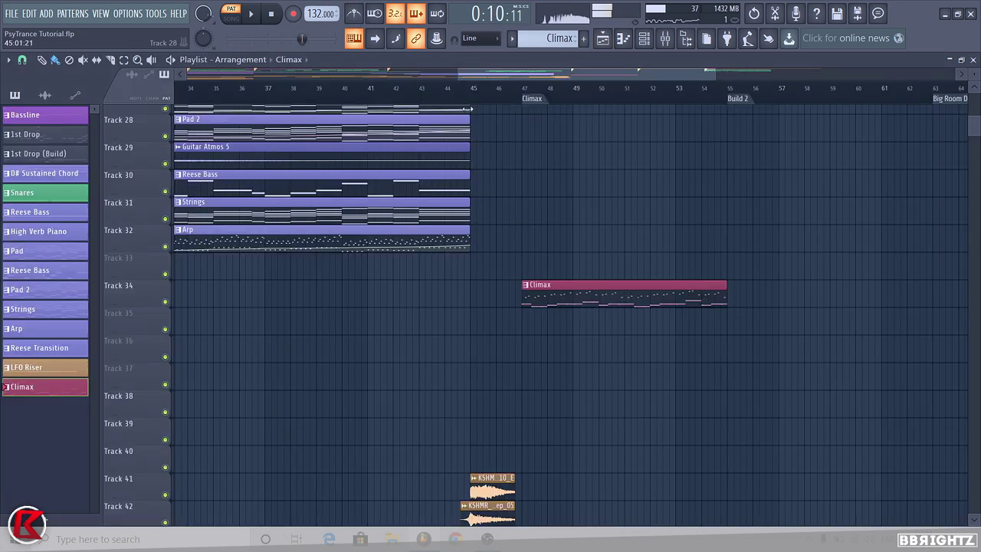
# - Play the arrangement from bar 41 into the Climax section, then place the playhead at bar 45
pyautogui.moveTo(400, 87); pyautogui.dragTo(368, 99)
pyautogui.press('space')
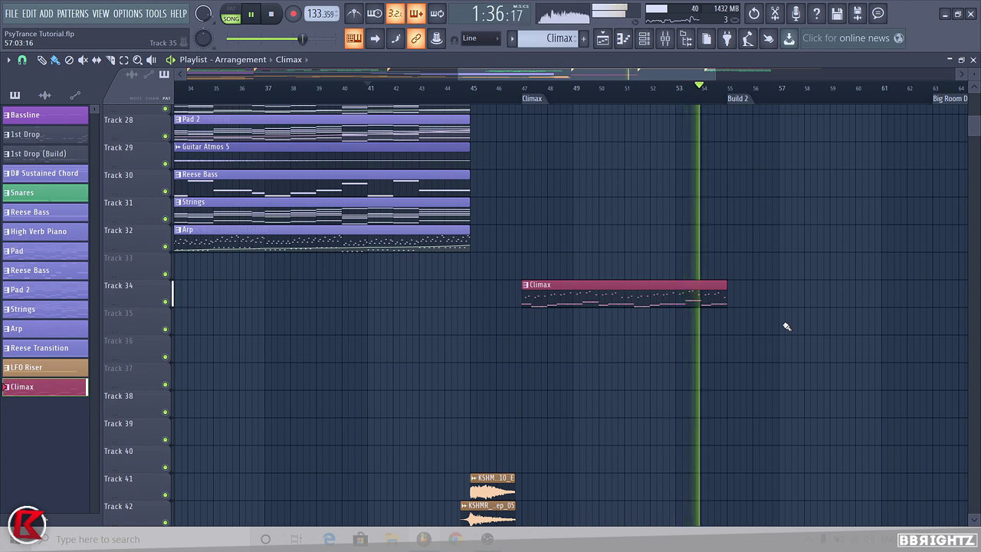
pyautogui.press('space')
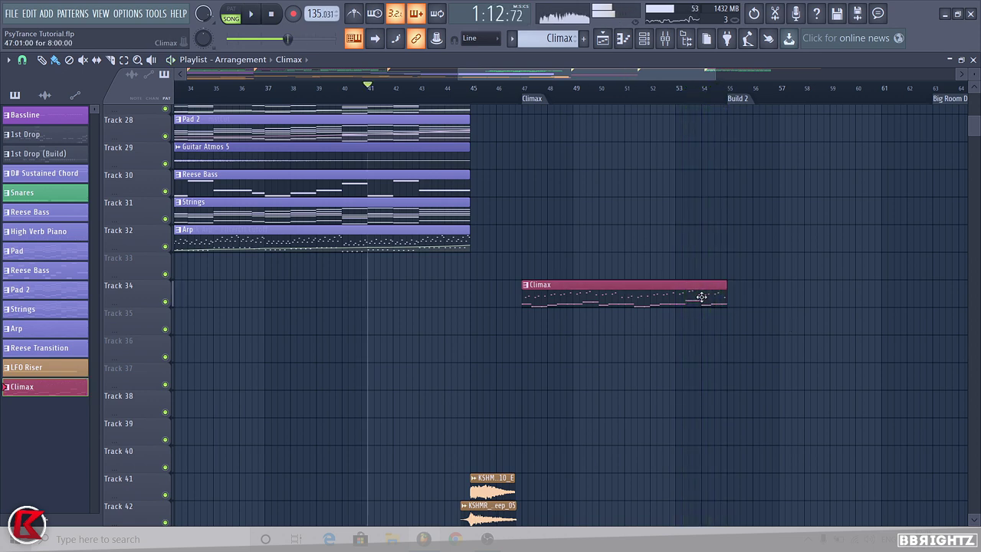
pyautogui.click(472, 91)
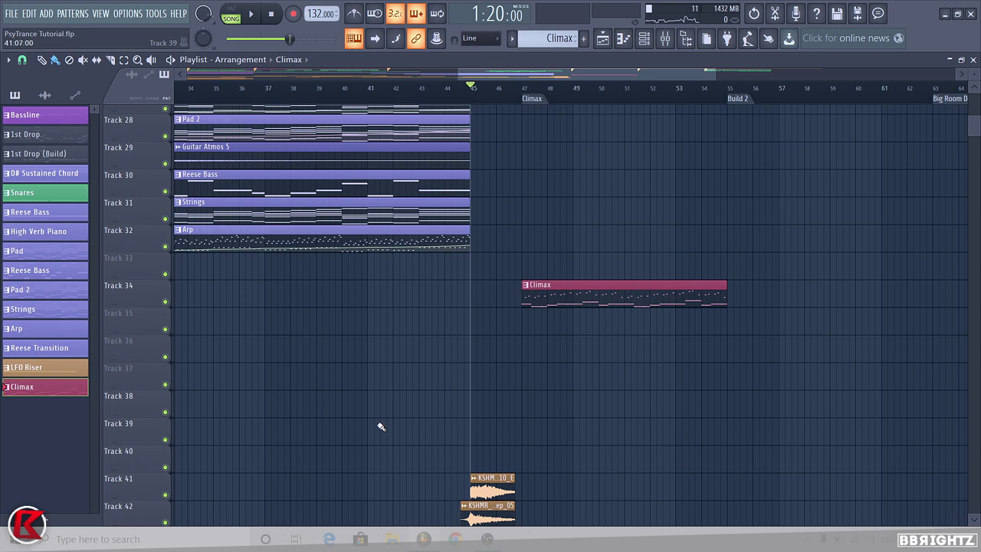
# - Open the Climax clip and examine the Sylenth1 notes in the piano roll
pyautogui.doubleClick(617, 292)
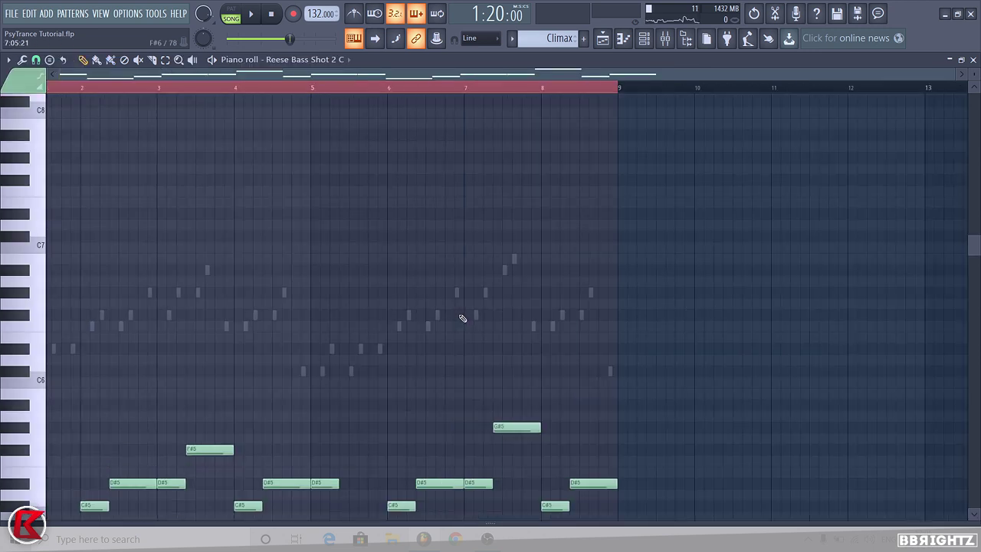
pyautogui.click(643, 39)
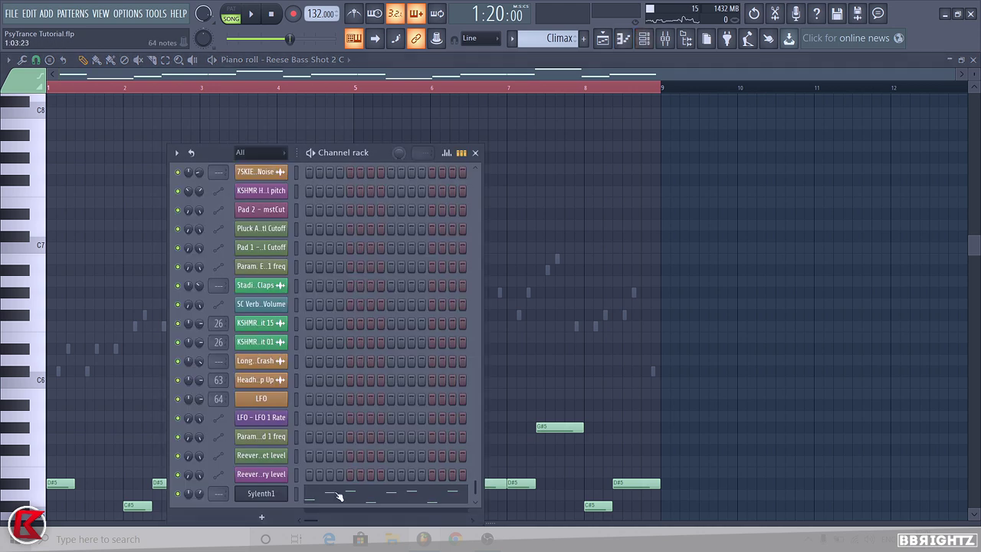
pyautogui.scroll(-1, 338, 496)
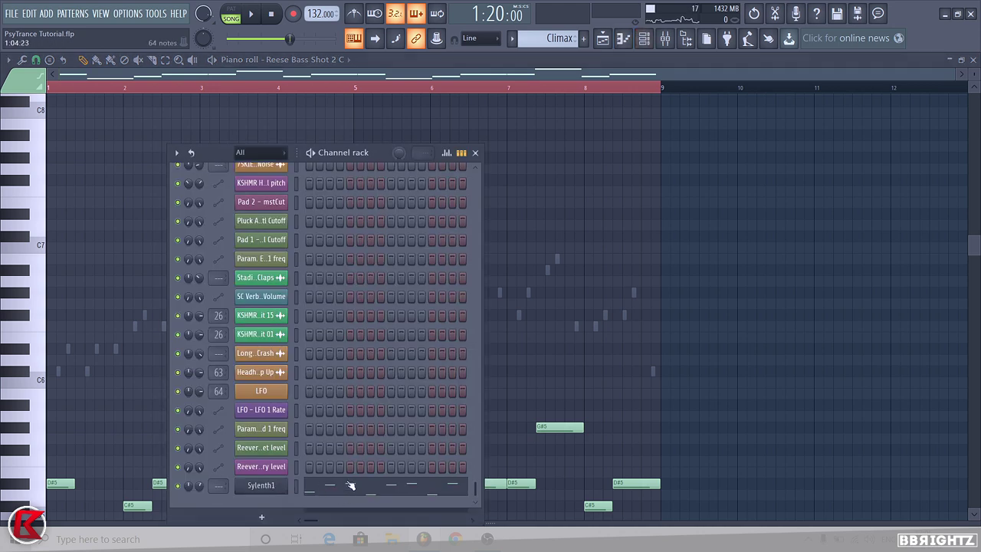
pyautogui.click(350, 485)
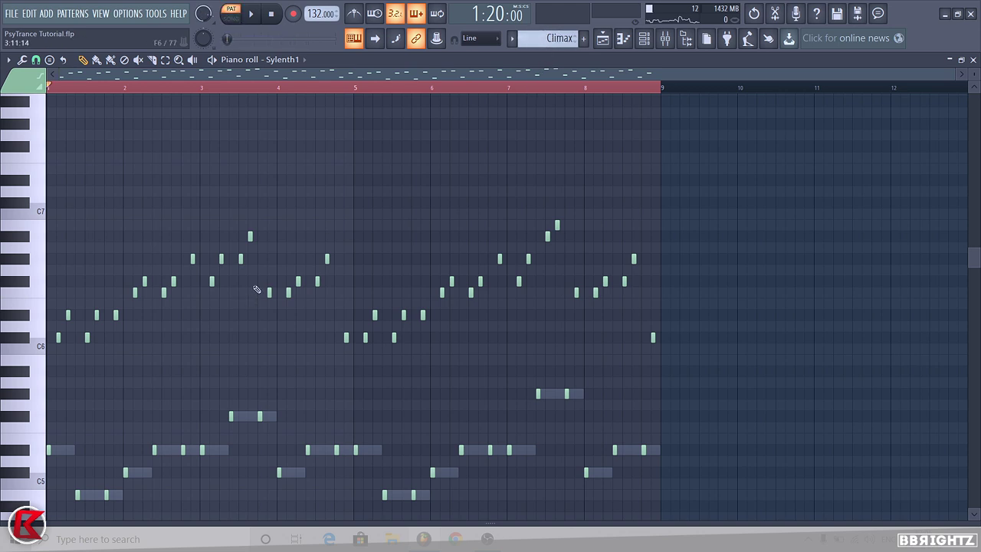
pyautogui.scroll(-3, 257, 289)
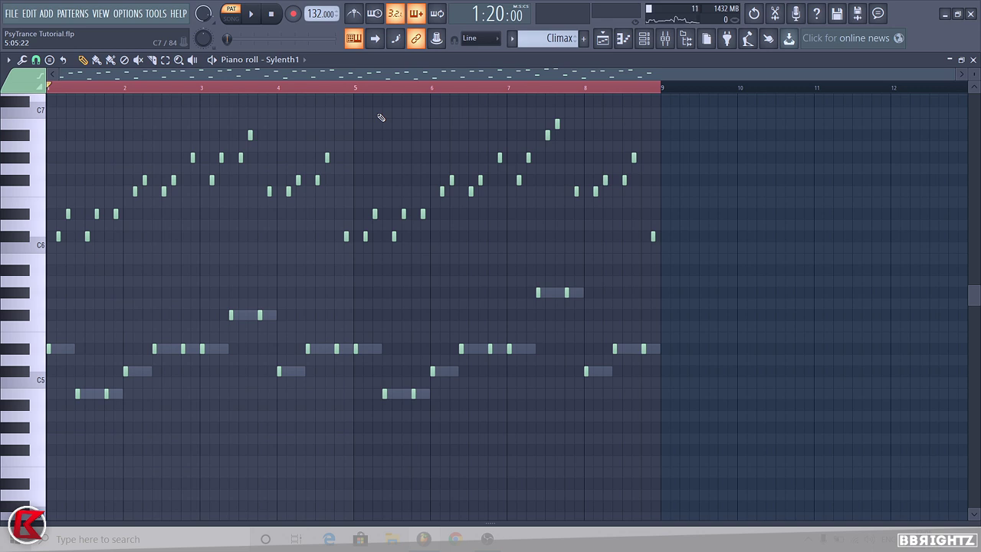
# - Return to the playlist, play the Climax pattern on its own and follow its Sylenth1 notes in the piano roll
pyautogui.press('F5')
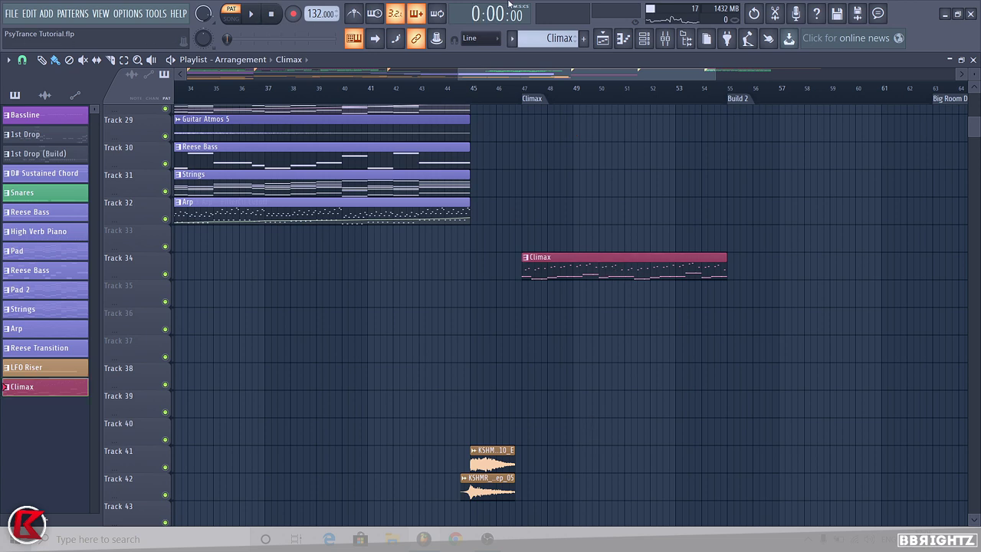
pyautogui.click(644, 37)
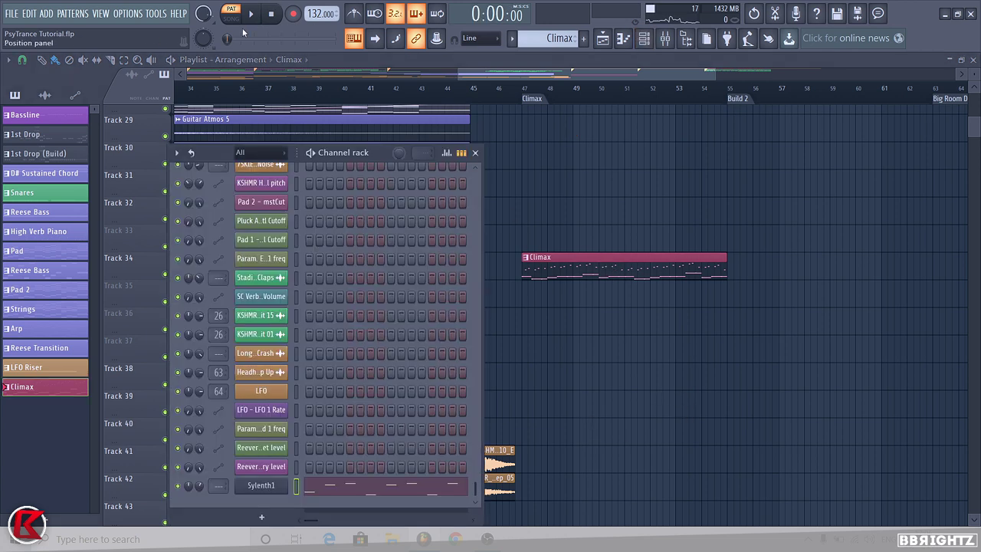
pyautogui.click(474, 92)
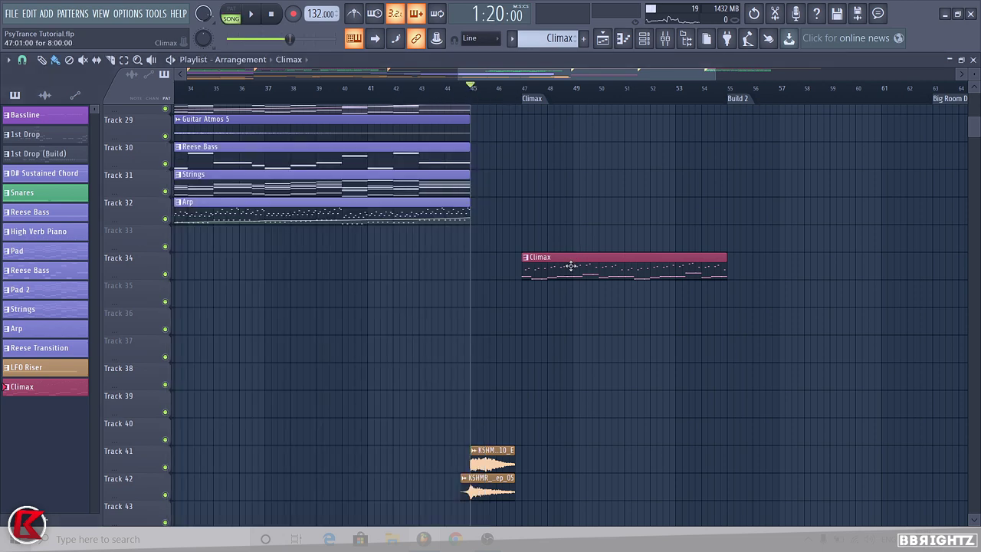
pyautogui.click(230, 8)
pyautogui.press('space')
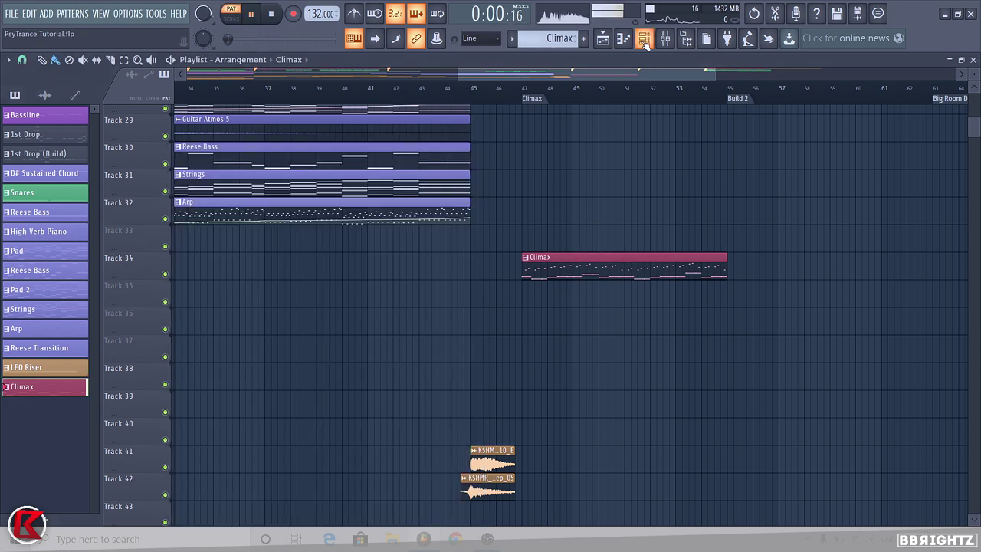
pyautogui.click(645, 43)
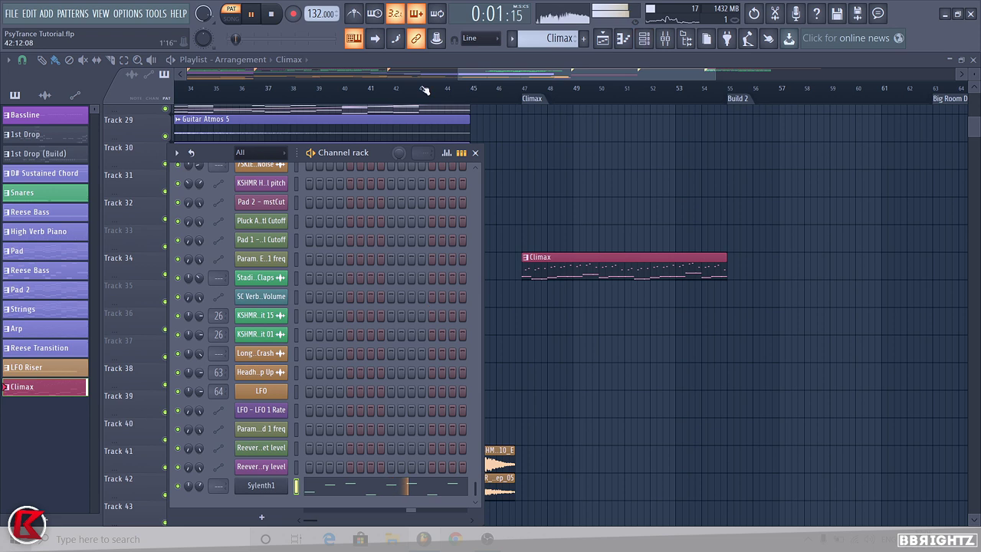
pyautogui.click(340, 493)
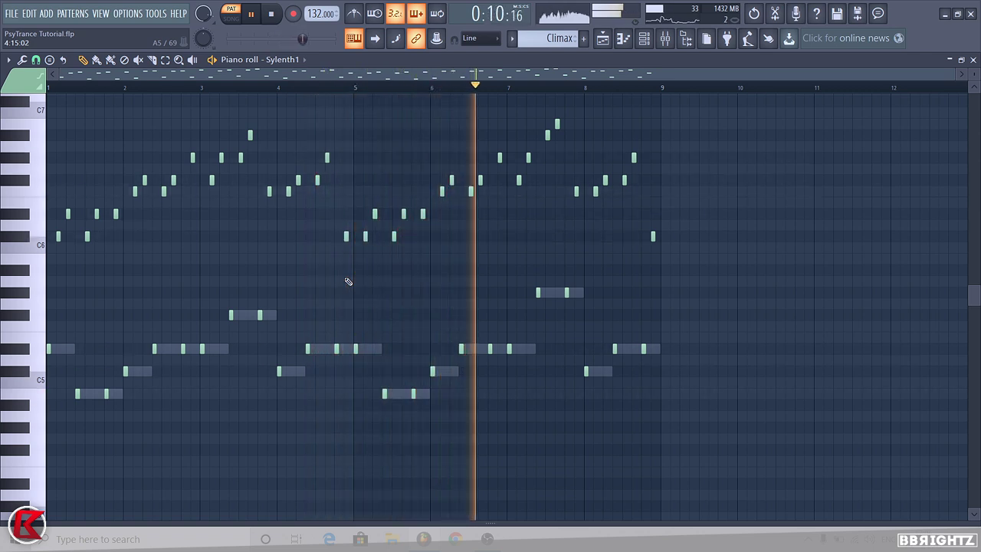
pyautogui.press('space')
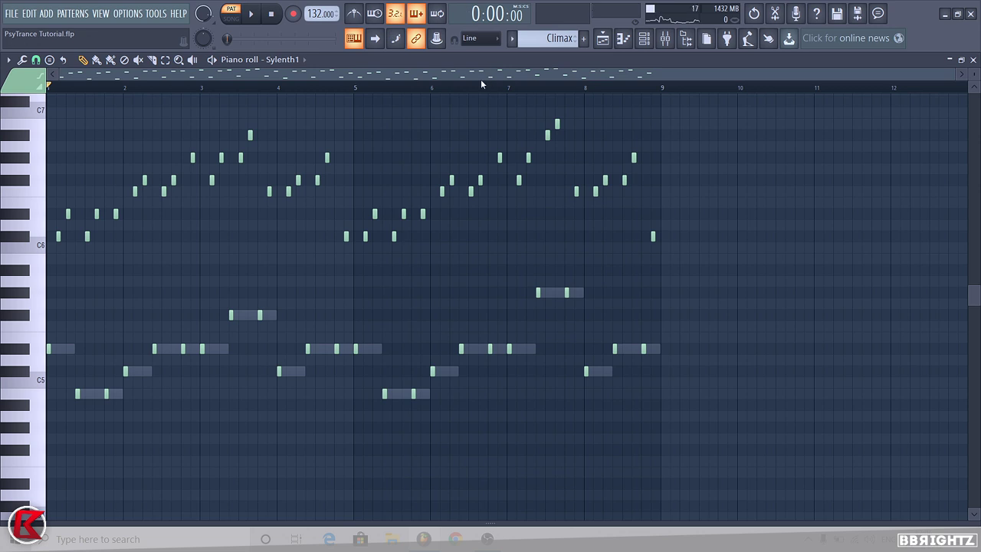
# - Play the Sylenth1 melody from bar 7 and stop playback
pyautogui.moveTo(527, 89)
pyautogui.mouseDown()
pyautogui.moveTo(489, 87)
pyautogui.moveTo(507, 88)
pyautogui.mouseUp()
pyautogui.press('space')
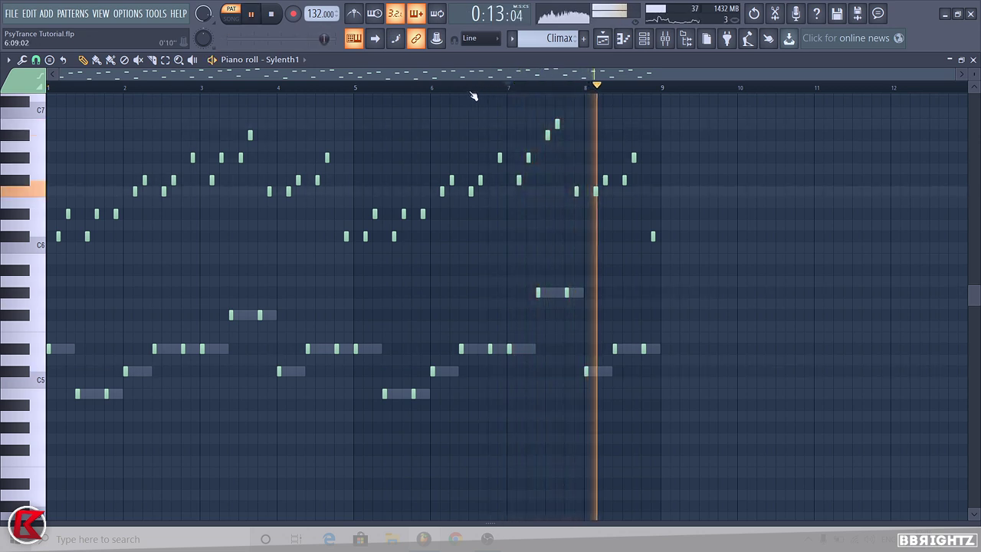
pyautogui.press('space')
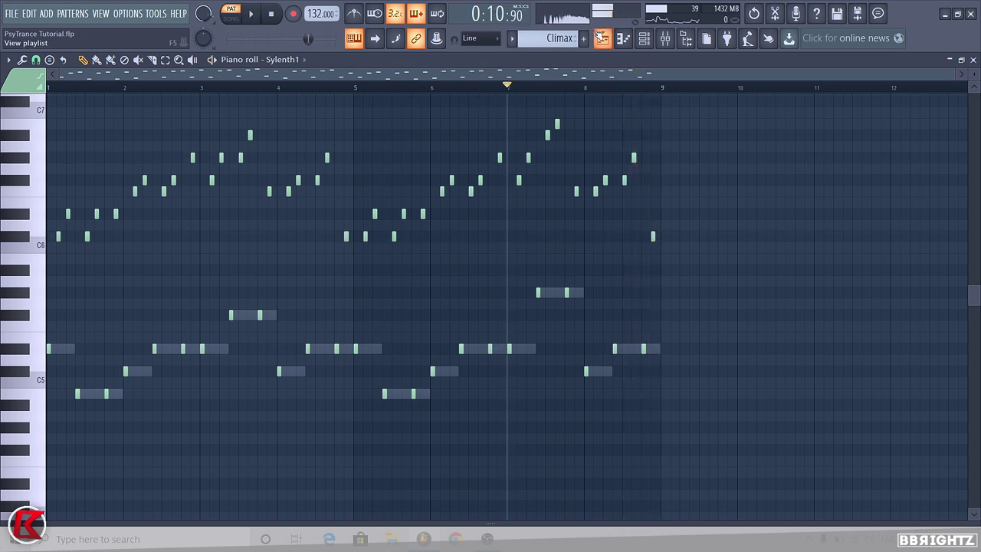
# - Reopen the Climax clip from the playlist to view the Reese bass notes, and bring the Sylenth1 notes back up
pyautogui.press('F5')
pyautogui.doubleClick(584, 259)
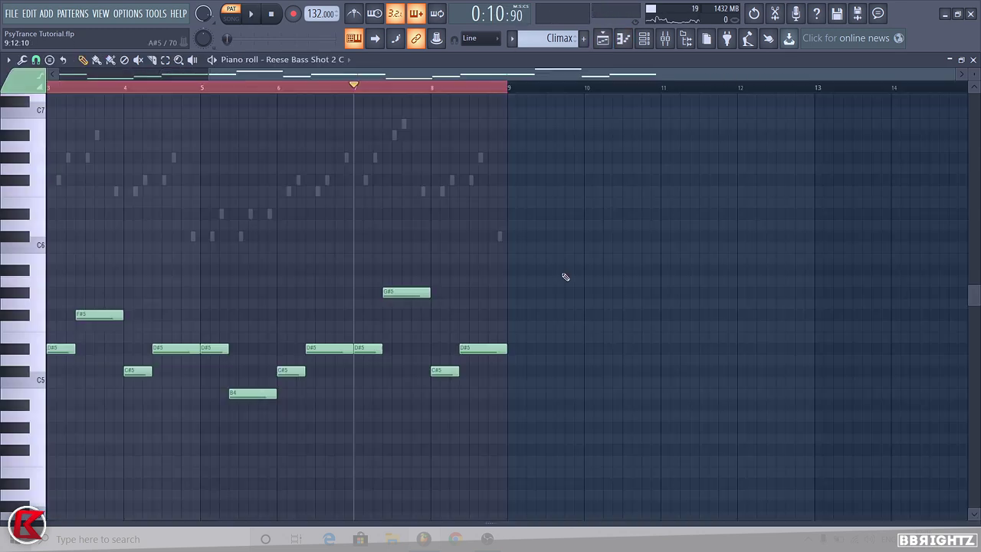
pyautogui.scroll(2, 484, 217)
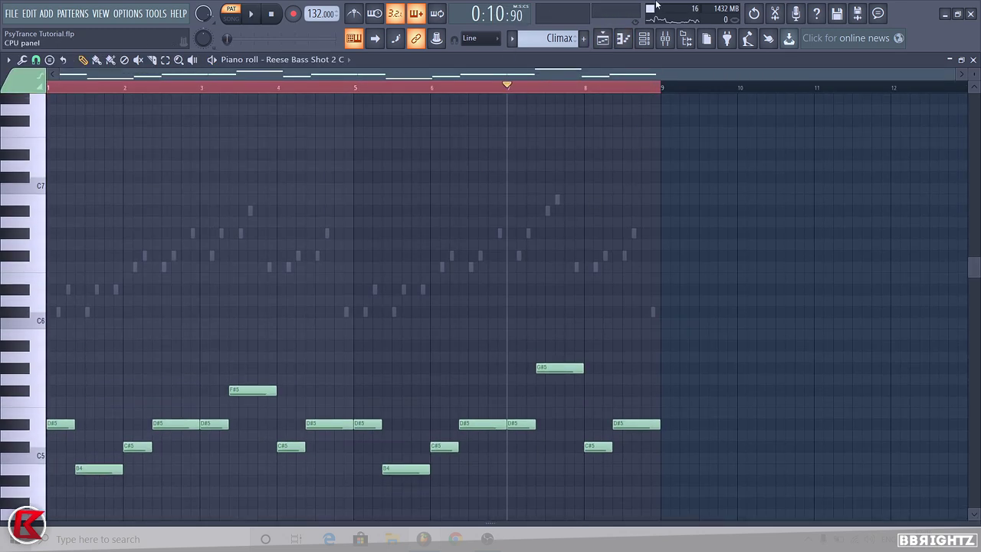
pyautogui.click(644, 39)
pyautogui.click(382, 489)
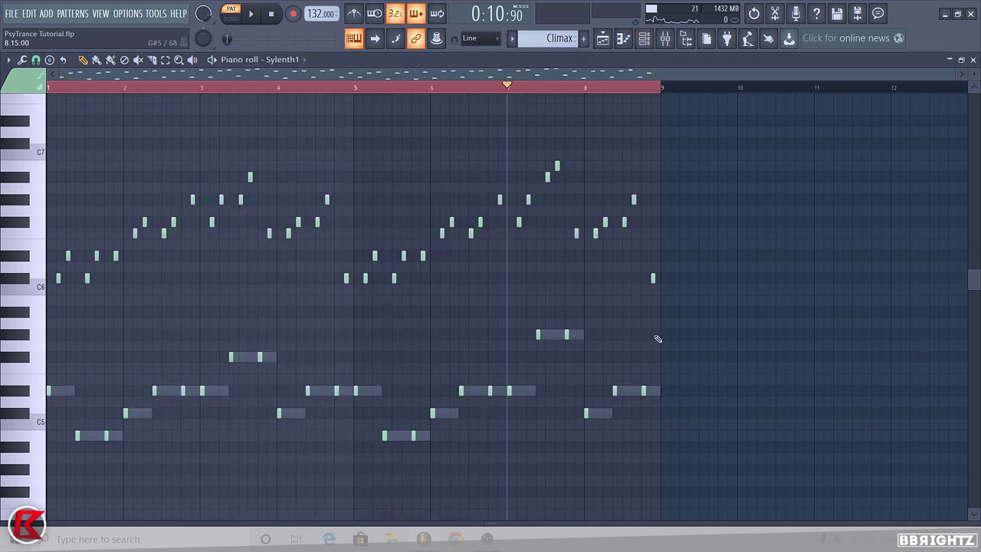
pyautogui.moveTo(681, 311); pyautogui.dragTo(14, 80)
pyautogui.scroll(-4, 559, 285)
pyautogui.moveTo(701, 405); pyautogui.dragTo(6, 205)
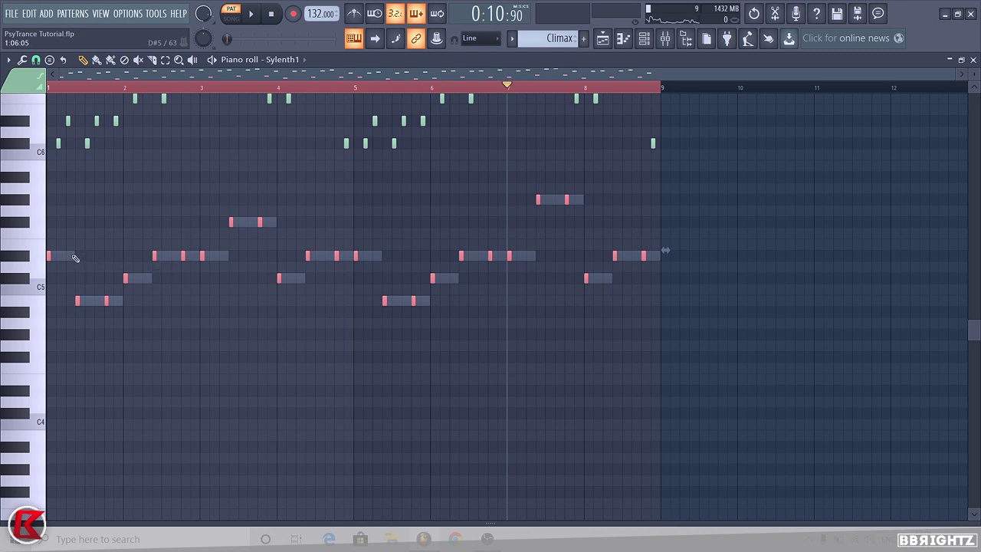
pyautogui.click(591, 361)
pyautogui.scroll(2, 565, 287)
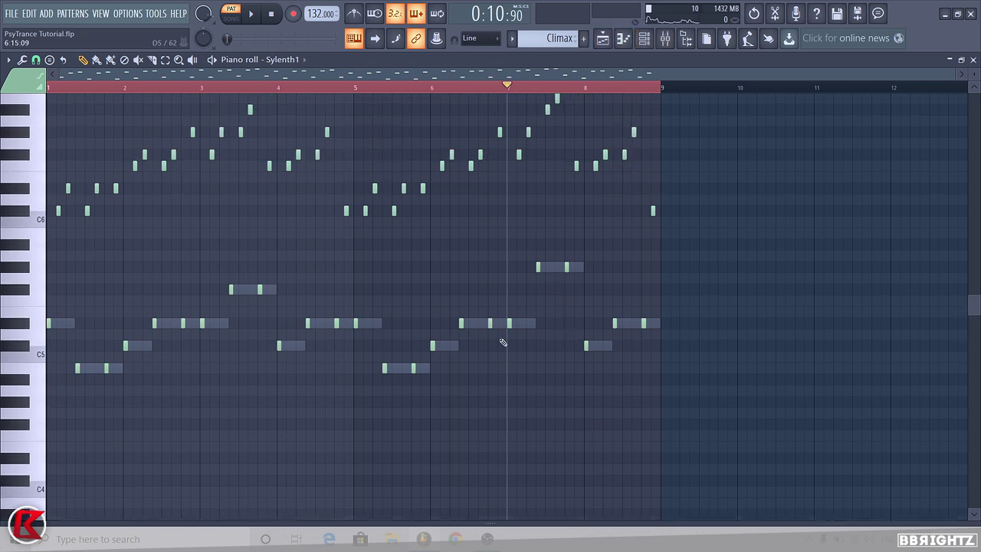
# - Clone the Sylenth1 channel and copy the lower line of notes, from B4 up to G#5, into the clone's piano roll
pyautogui.scroll(1, 665, 237)
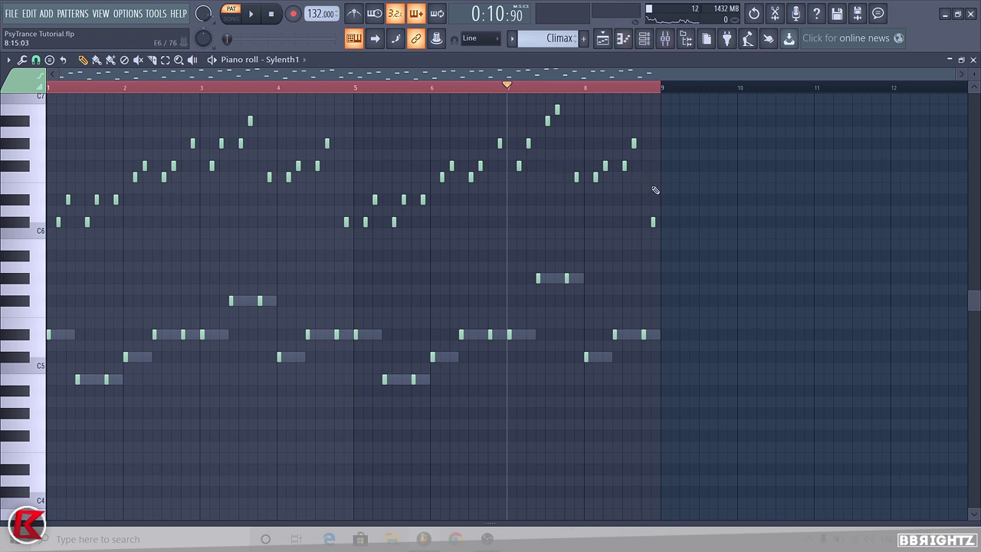
pyautogui.moveTo(737, 485); pyautogui.dragTo(11, 291)
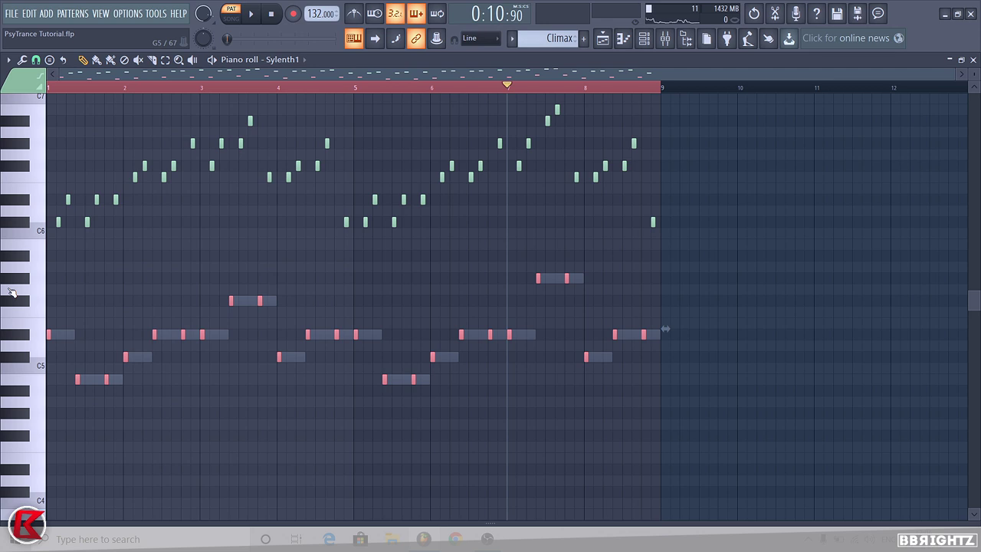
pyautogui.click(646, 39)
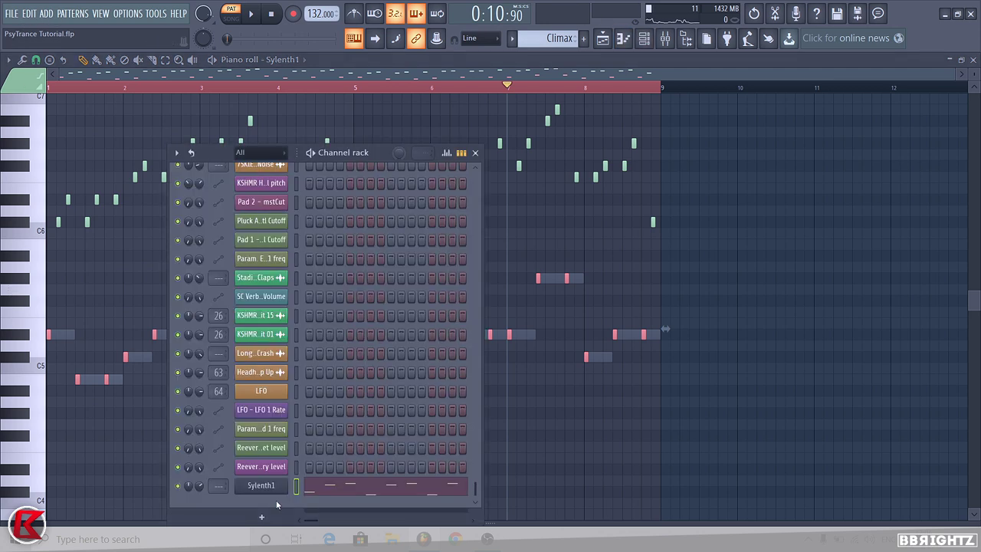
pyautogui.rightClick(280, 491)
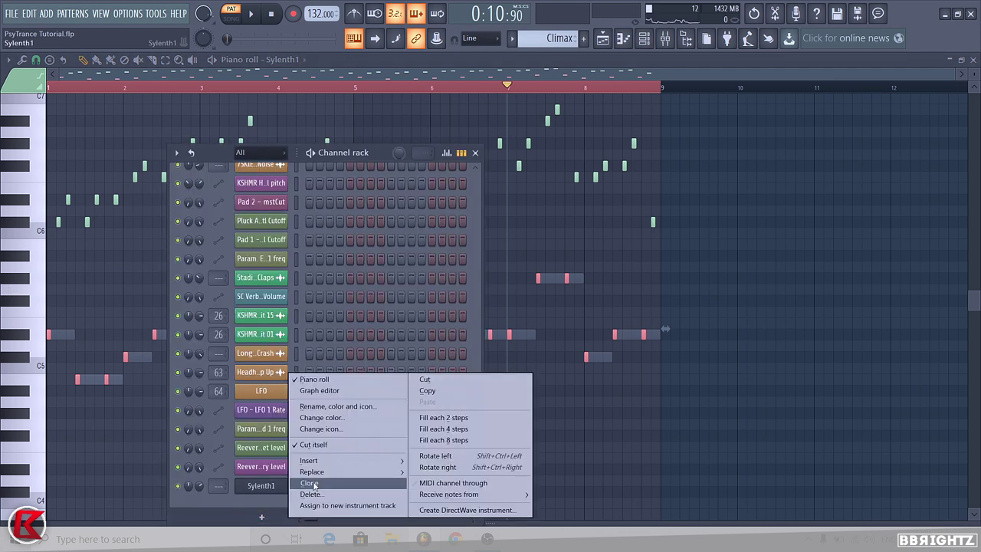
pyautogui.click(309, 483)
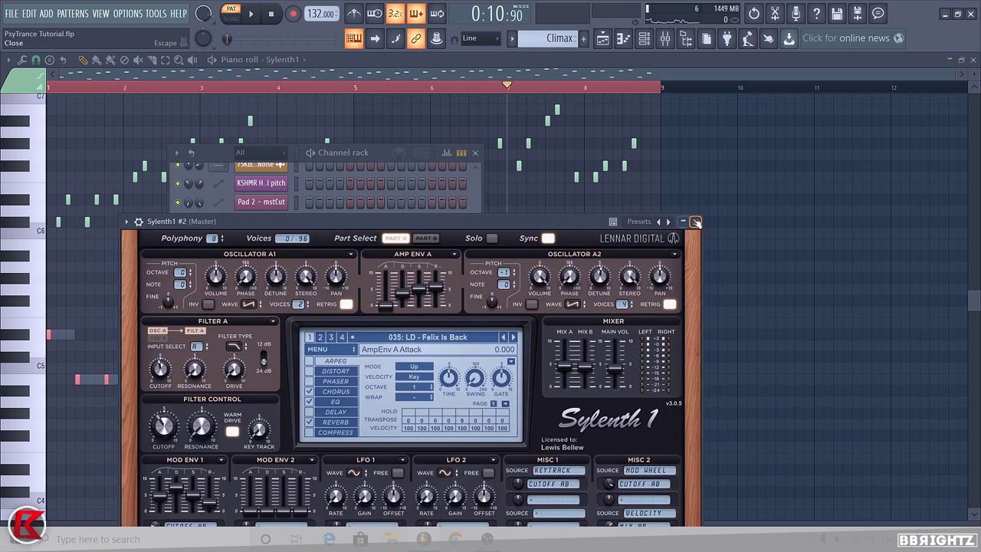
pyautogui.click(695, 221)
pyautogui.rightClick(267, 505)
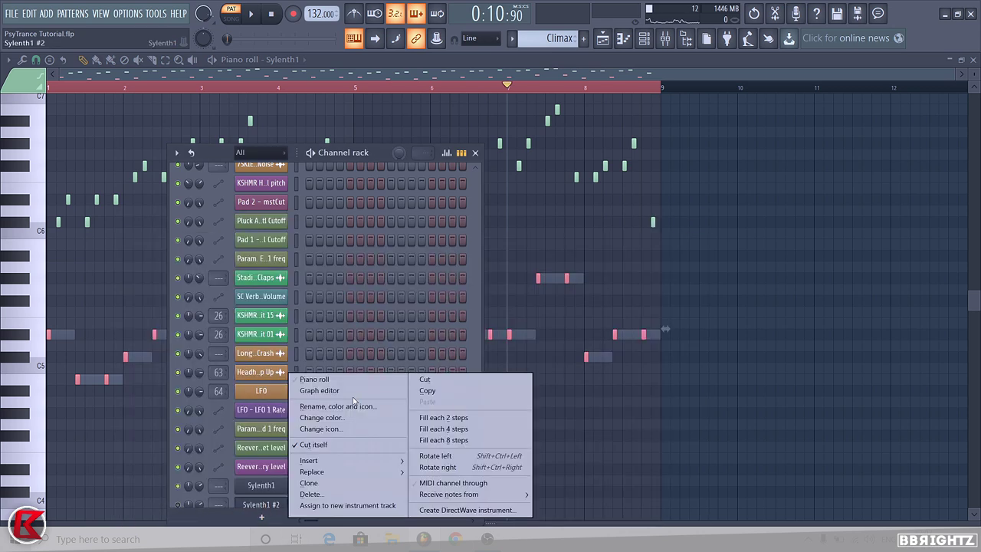
pyautogui.click(318, 377)
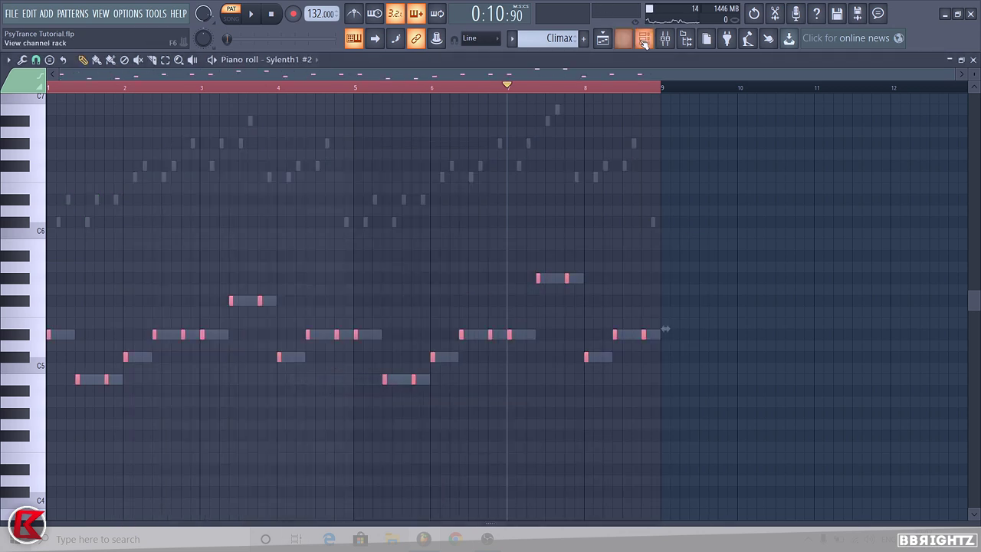
# - Delete the lower line of notes, up to G#5, from the original Sylenth1 channel so only the upper notes stay there
pyautogui.click(644, 39)
pyautogui.click(391, 495)
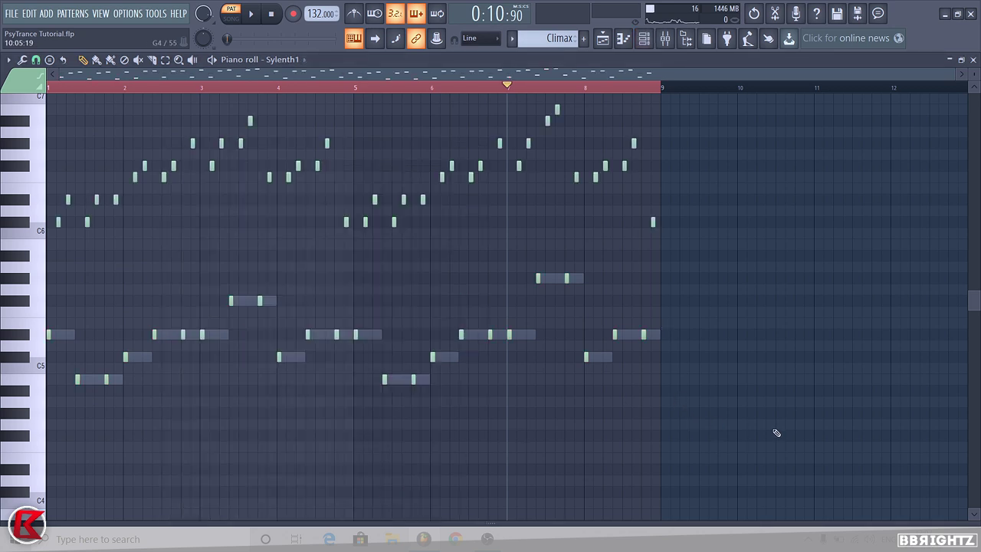
pyautogui.moveTo(776, 433); pyautogui.dragTo(10, 304)
pyautogui.hotkey('shift', 'm')
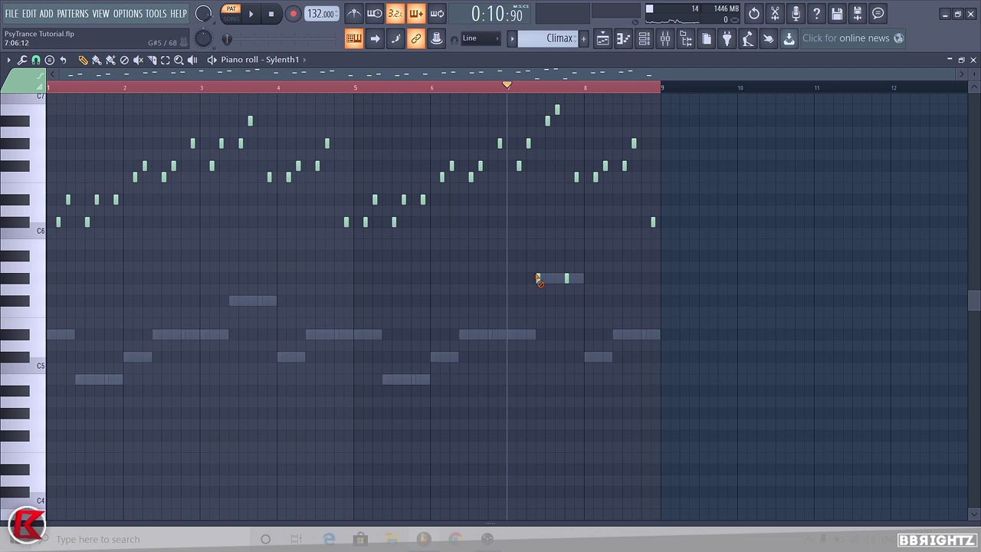
# - Play the Climax pattern, cut the Reese Bass Shot 2 C notes from it, and stop playback
pyautogui.press('space')
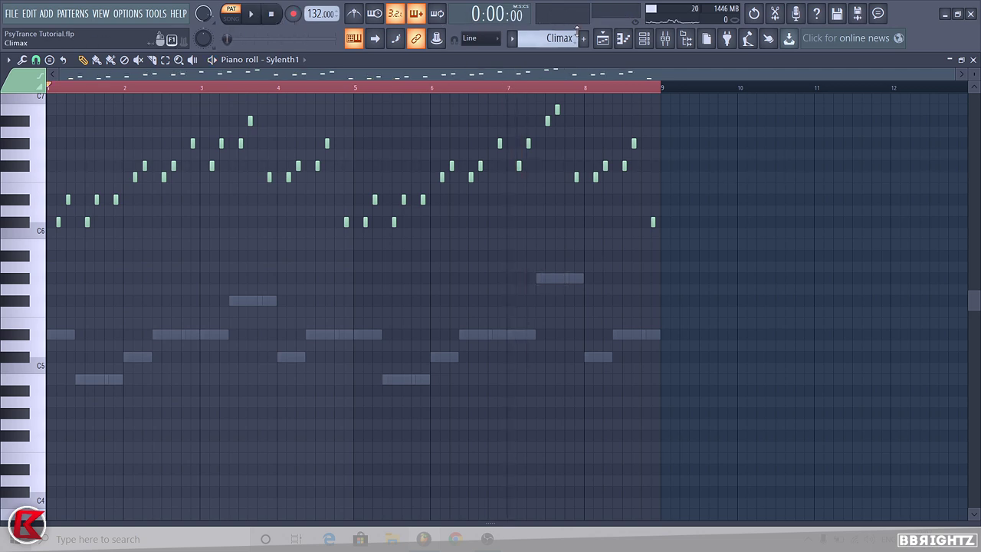
pyautogui.press('space')
pyautogui.click(644, 38)
pyautogui.scroll(-10, 368, 293)
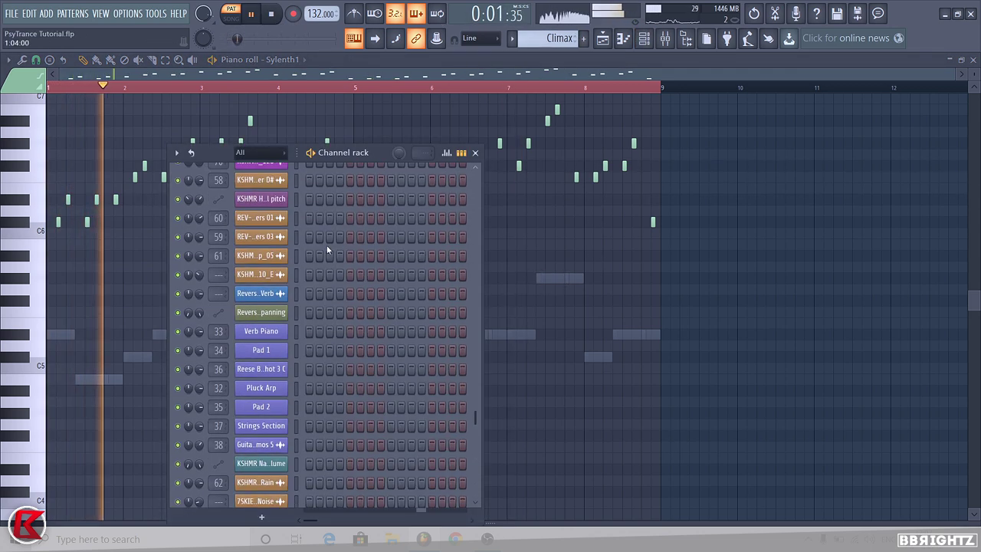
pyautogui.scroll(6, 306, 253)
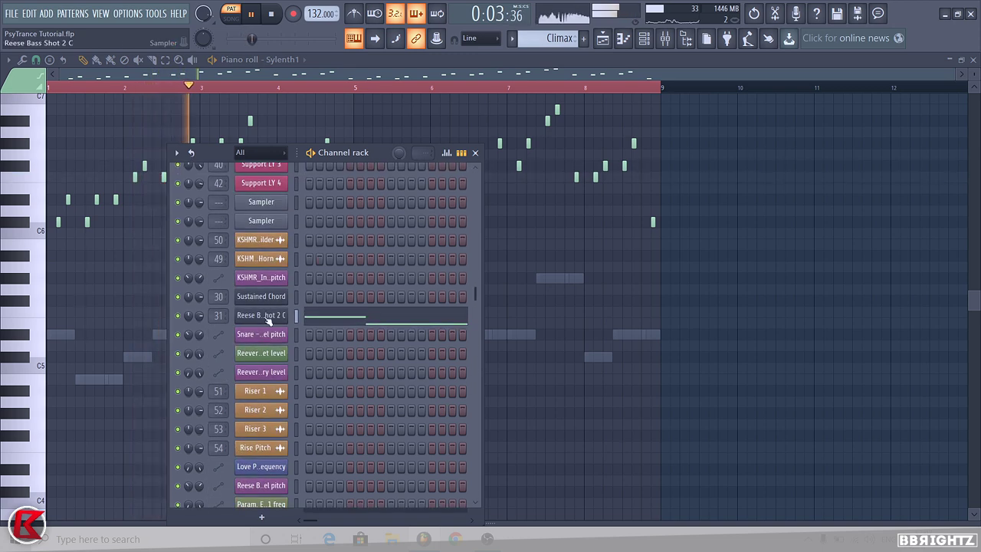
pyautogui.click(296, 322)
pyautogui.hotkey('ctrl', 'x')
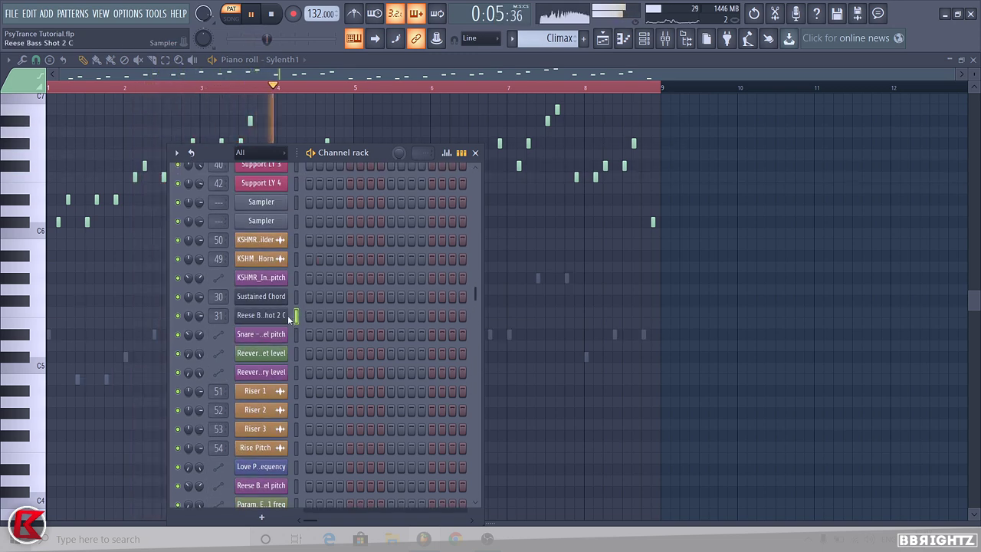
pyautogui.scroll(-10, 367, 315)
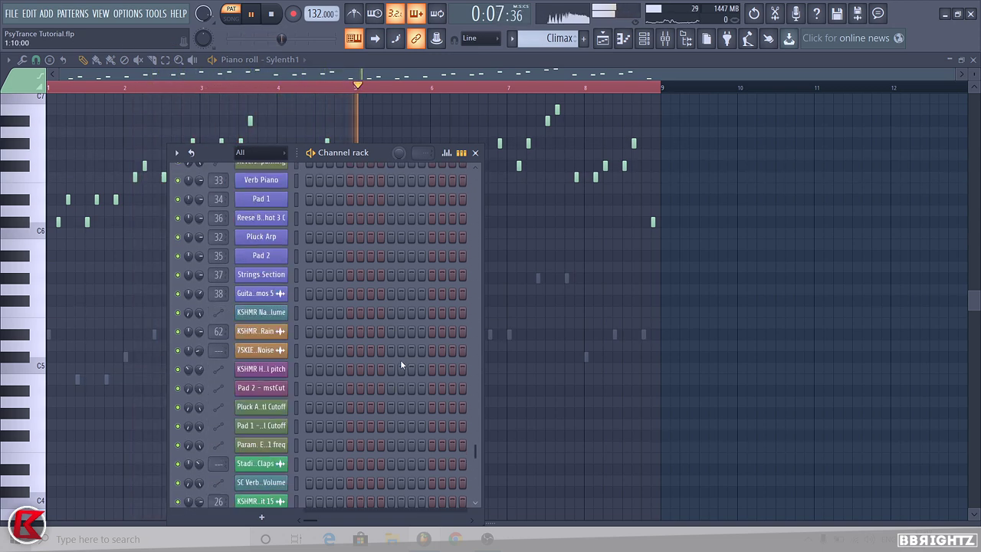
pyautogui.click(313, 474)
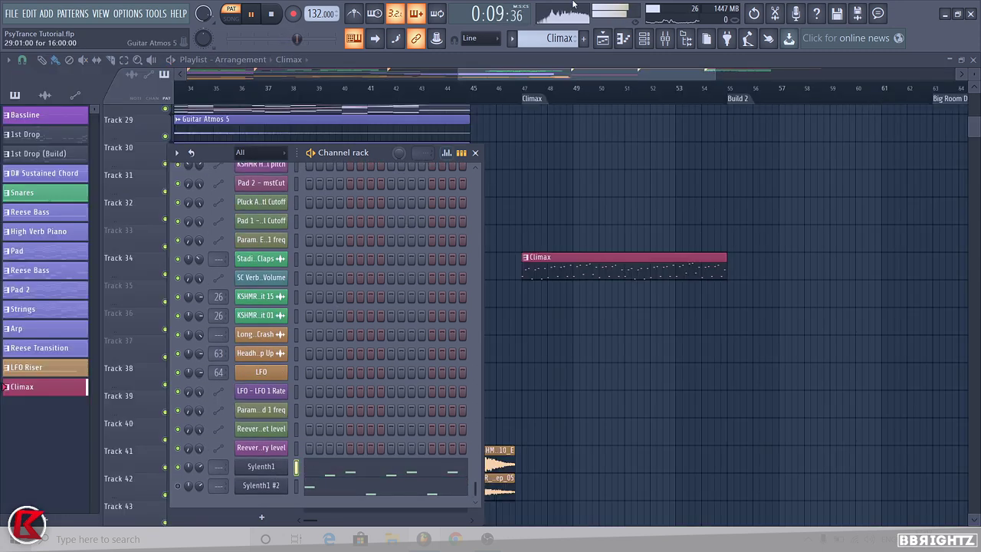
pyautogui.press('space')
# - Browse the sample library to BBrightz House Samples, BBrightz Essentials, and expand the BBrightz Deep House Essentials Vol.2 folder down to Piano & Bass One Shots
pyautogui.click(686, 38)
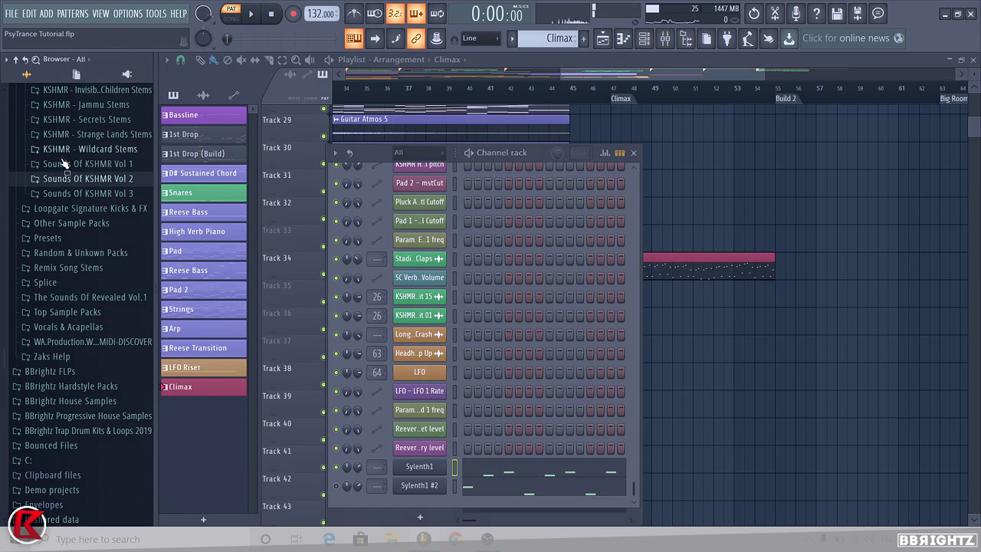
pyautogui.moveTo(65, 164); pyautogui.dragTo(68, 246)
pyautogui.click(73, 145)
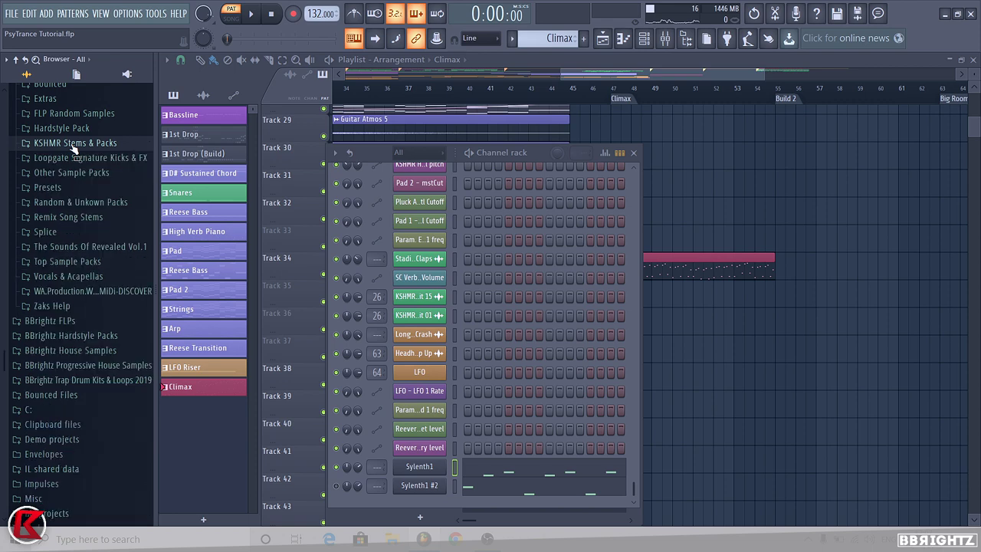
pyautogui.scroll(3, 73, 149)
pyautogui.click(63, 163)
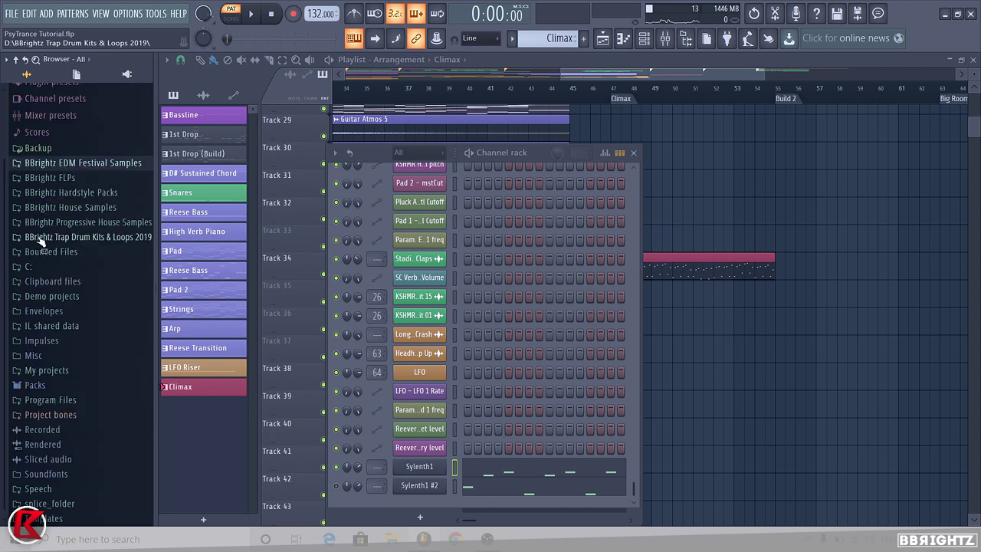
pyautogui.click(85, 213)
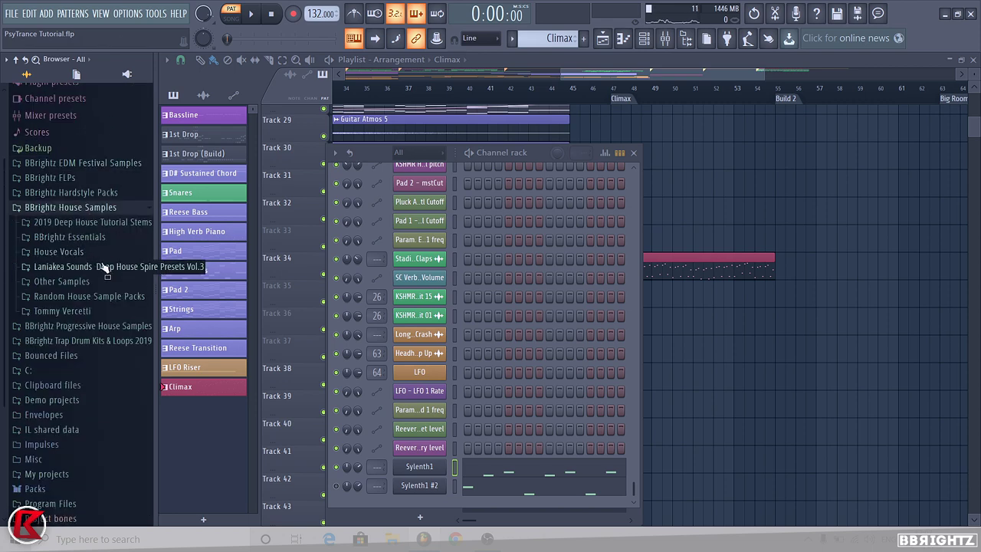
pyautogui.click(70, 237)
pyautogui.click(92, 269)
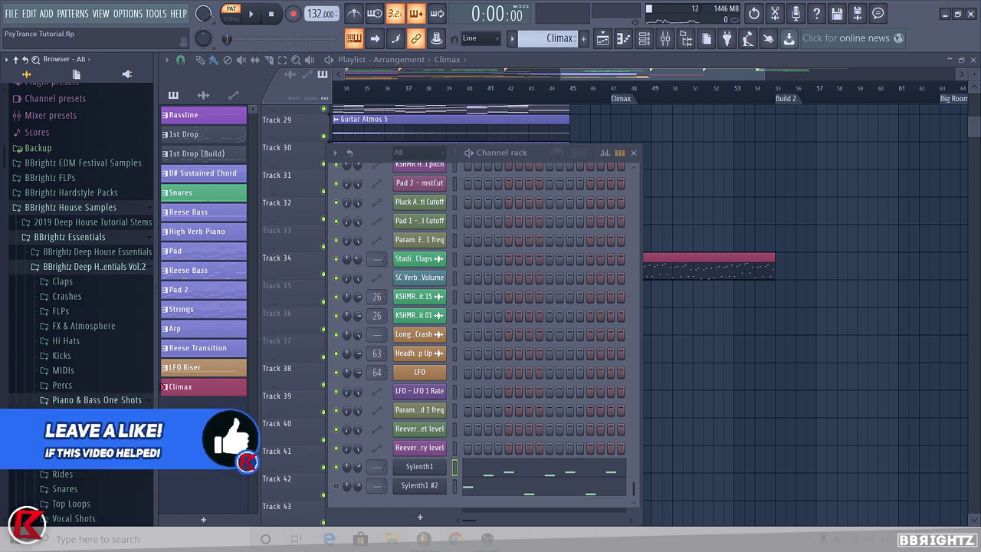
# - Open the Reese Bass Shots folder and audition Reese Bass Shot 1 C, 2 C and 3 C
pyautogui.click(97, 445)
pyautogui.click(98, 459)
pyautogui.press('Down')
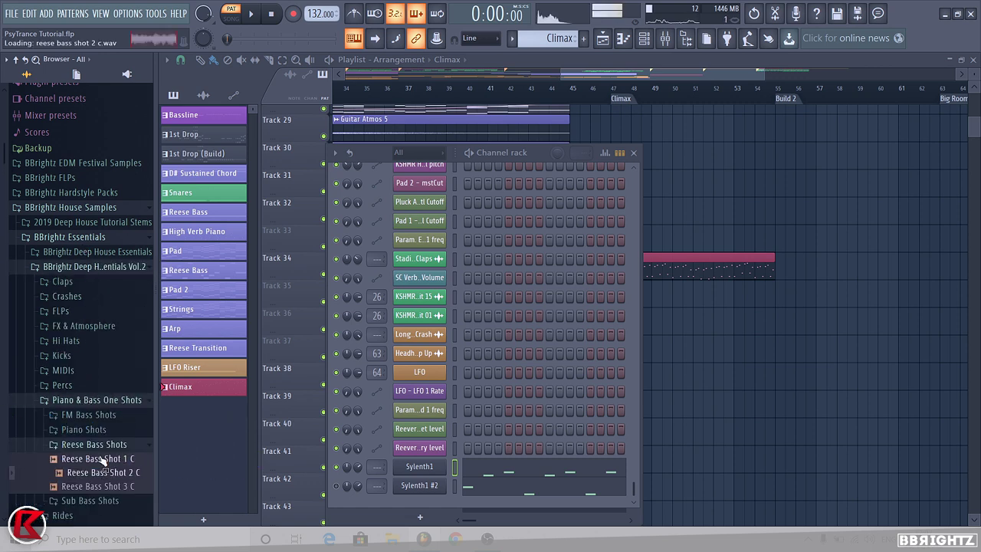
pyautogui.click(93, 487)
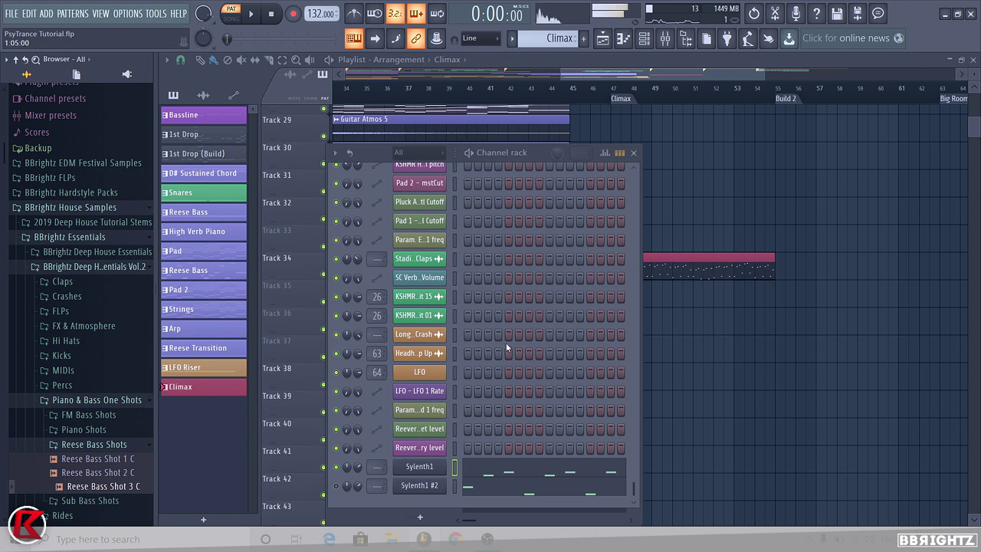
# - Add Reese Bass Shot 3 C as a new channel with full loop crossfade and Auto time stretching
pyautogui.moveTo(136, 489); pyautogui.dragTo(401, 495)
pyautogui.click(414, 494)
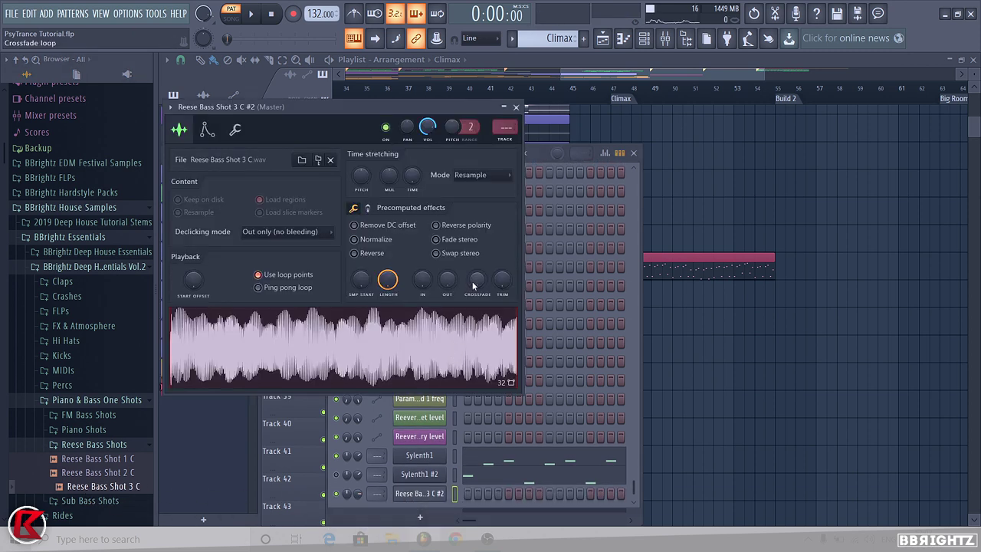
pyautogui.moveTo(473, 285); pyautogui.dragTo(480, 283)
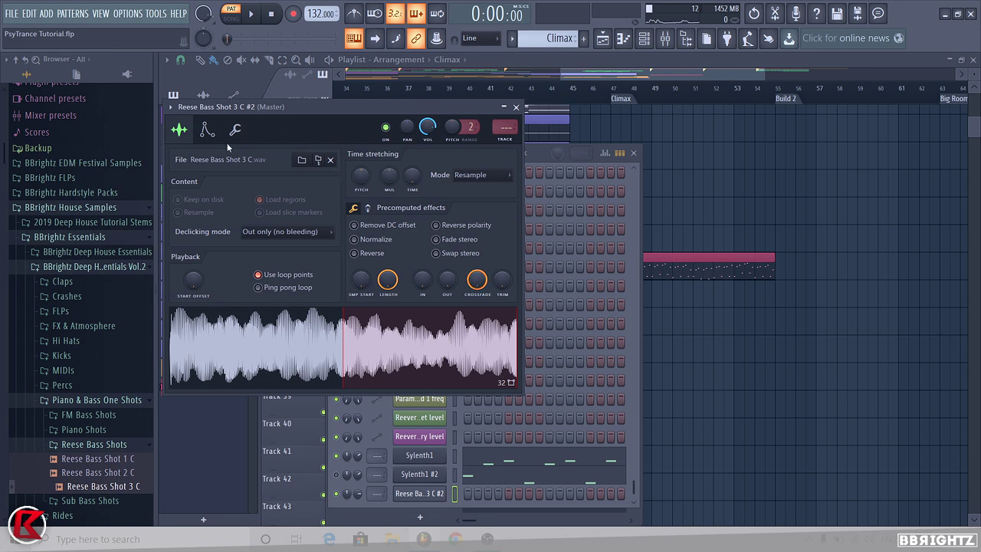
pyautogui.rightClick(413, 176)
pyautogui.click(424, 178)
# - Enable the new bass channel's volume envelope with full hold and minimum attack, decay, sustain and release, and close its settings
pyautogui.click(207, 132)
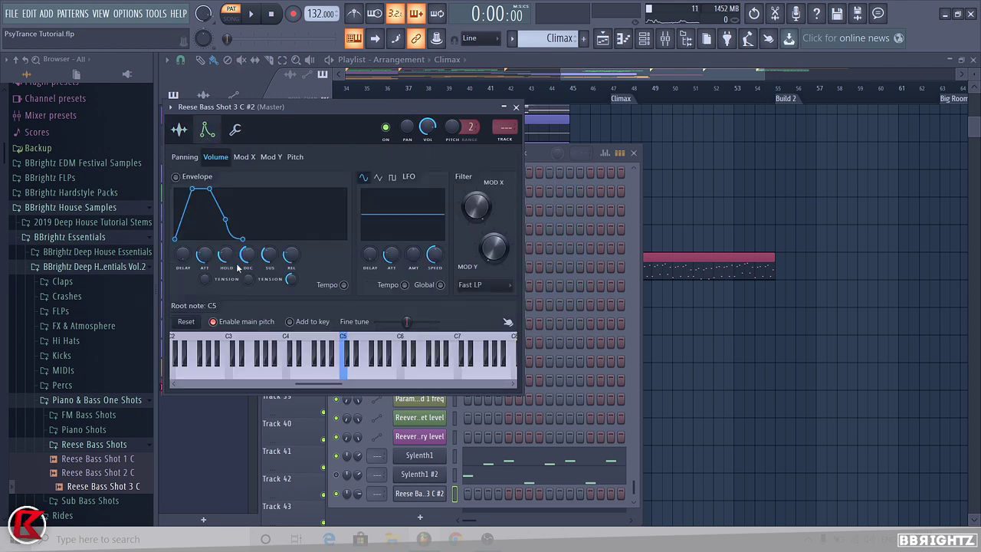
pyautogui.moveTo(204, 260); pyautogui.dragTo(244, 280)
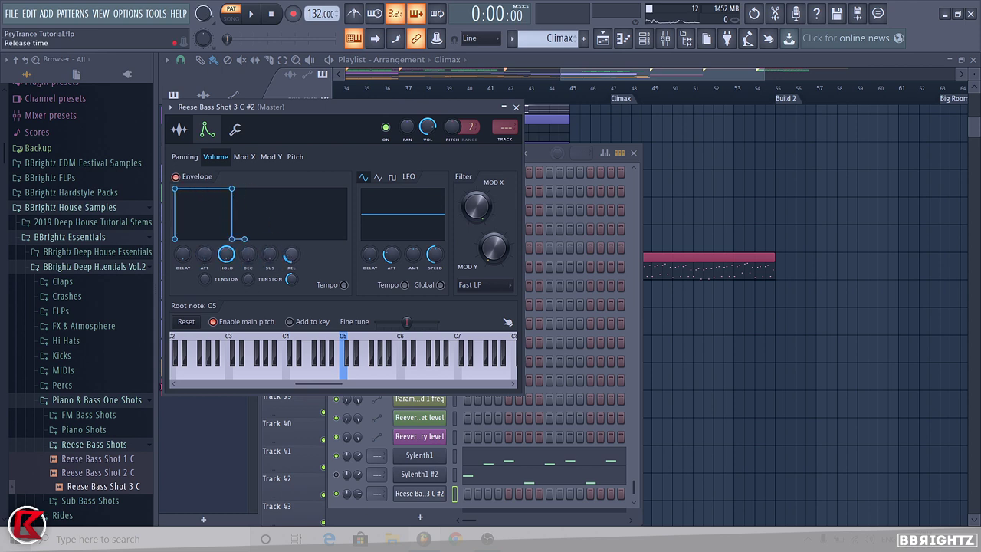
pyautogui.click(179, 130)
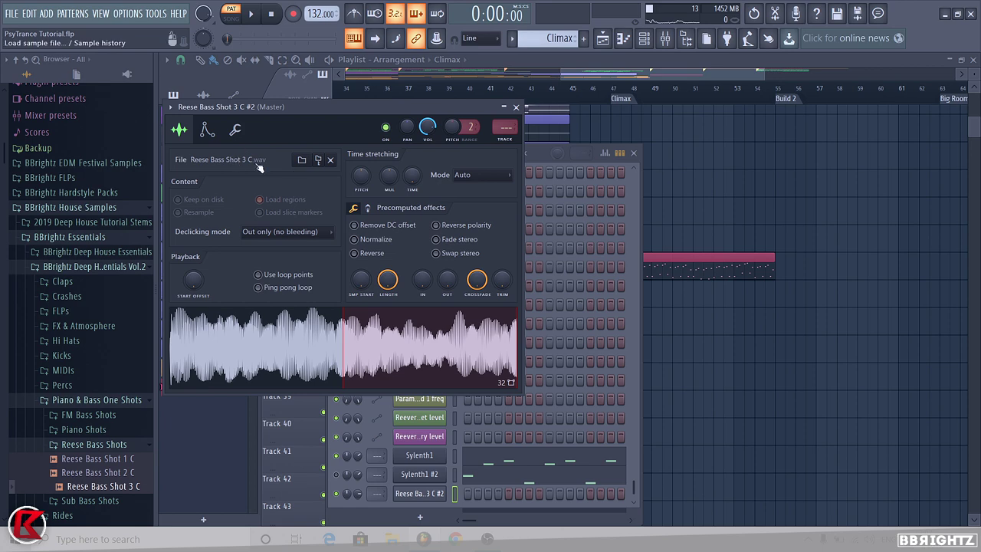
pyautogui.click(207, 132)
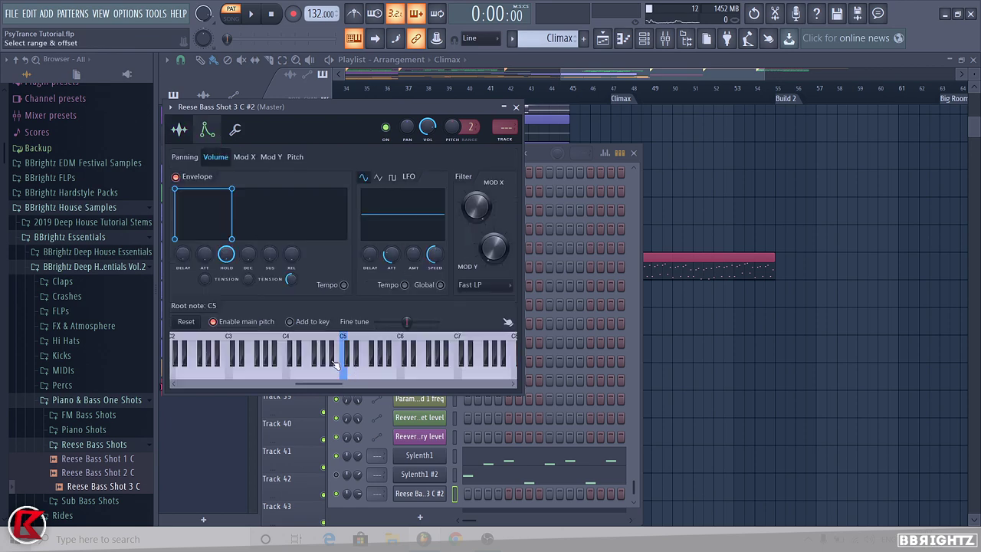
pyautogui.click(178, 130)
pyautogui.click(527, 111)
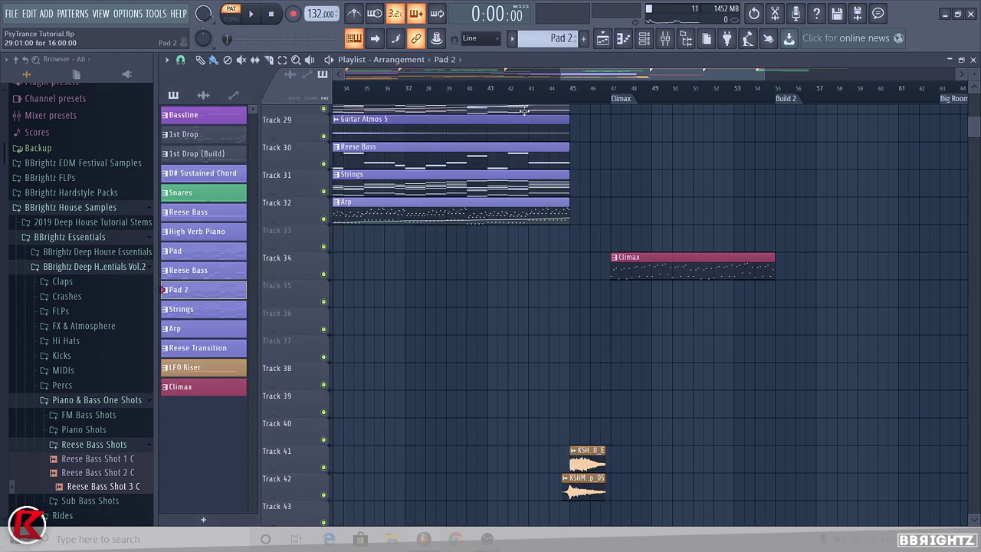
pyautogui.click(644, 39)
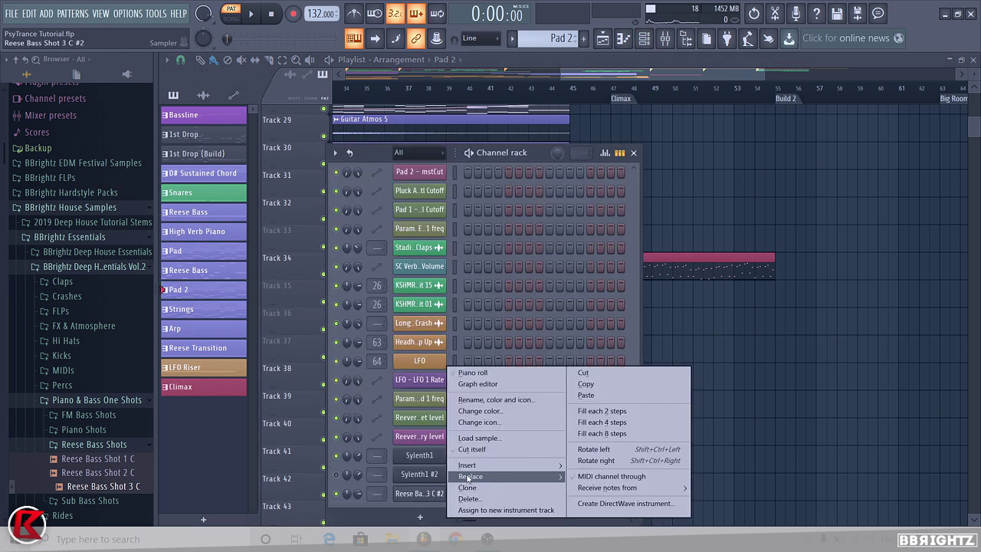
pyautogui.rightClick(436, 494)
pyautogui.click(497, 400)
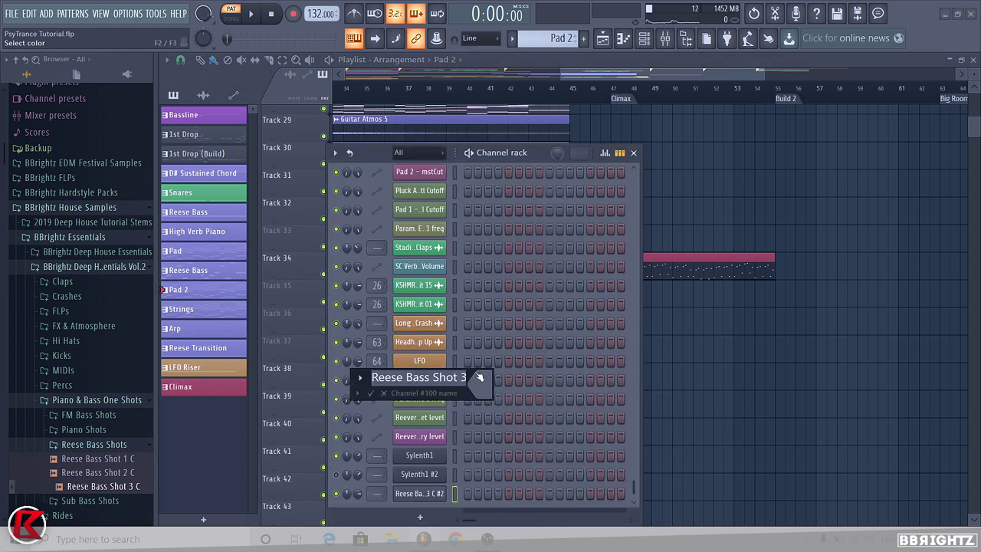
pyautogui.write('Ree')
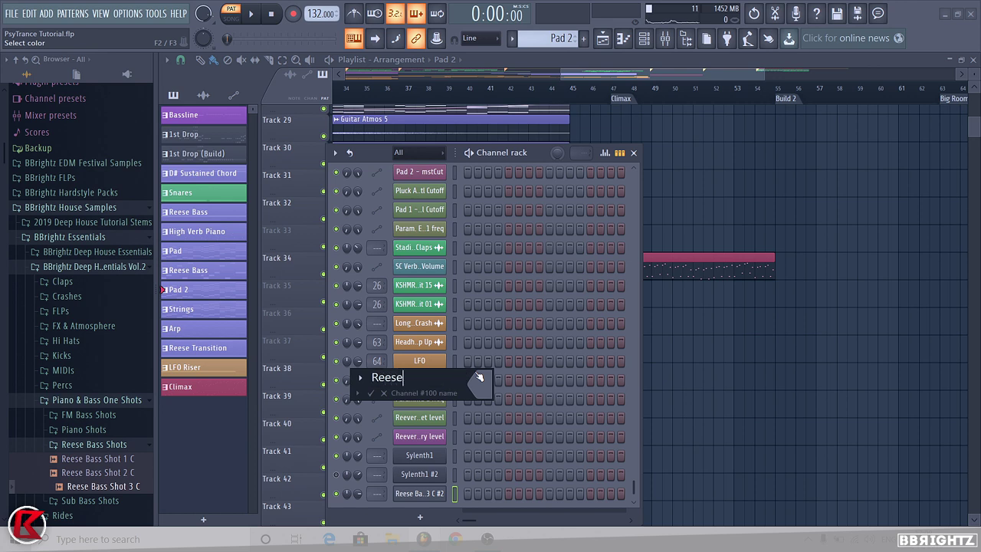
pyautogui.write('se')
pyautogui.press('BackSpace')
pyautogui.press('BackSpace')
pyautogui.press('BackSpace')
pyautogui.press('BackSpace')
pyautogui.press('BackSpace')
pyautogui.press('Return')
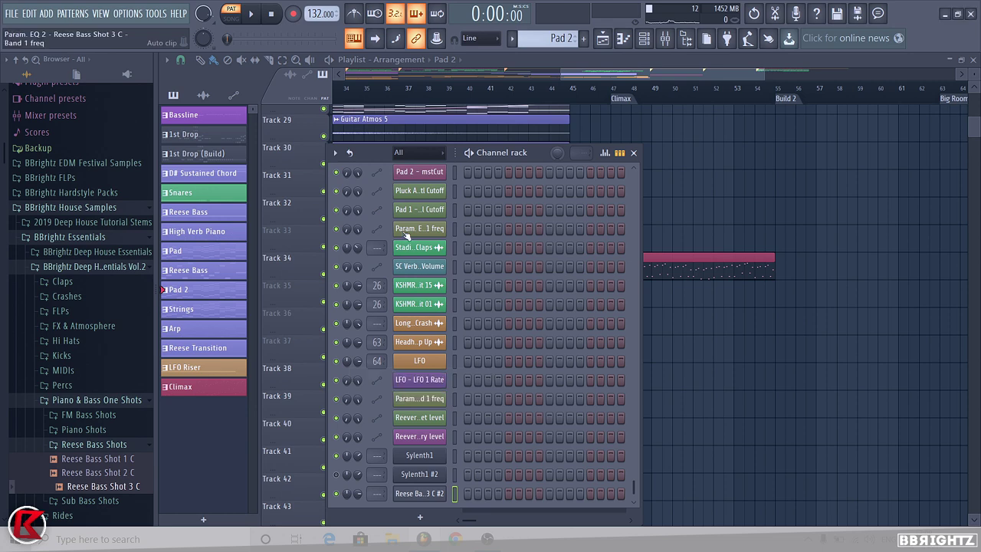
# - Switch back to the Climax pattern and rename the Reese Bass Shot 3 C #2 channel as Reese Bass
pyautogui.click(230, 386)
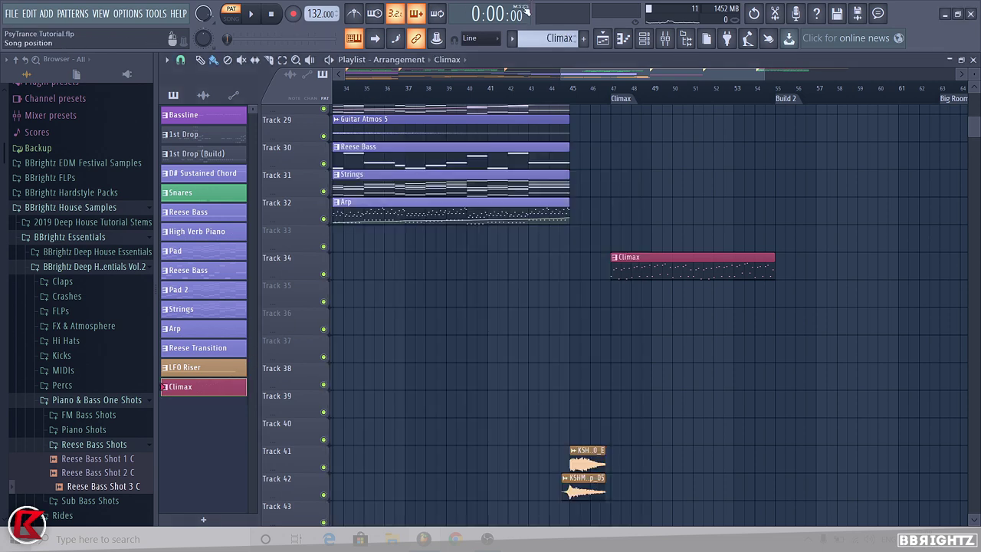
pyautogui.click(644, 38)
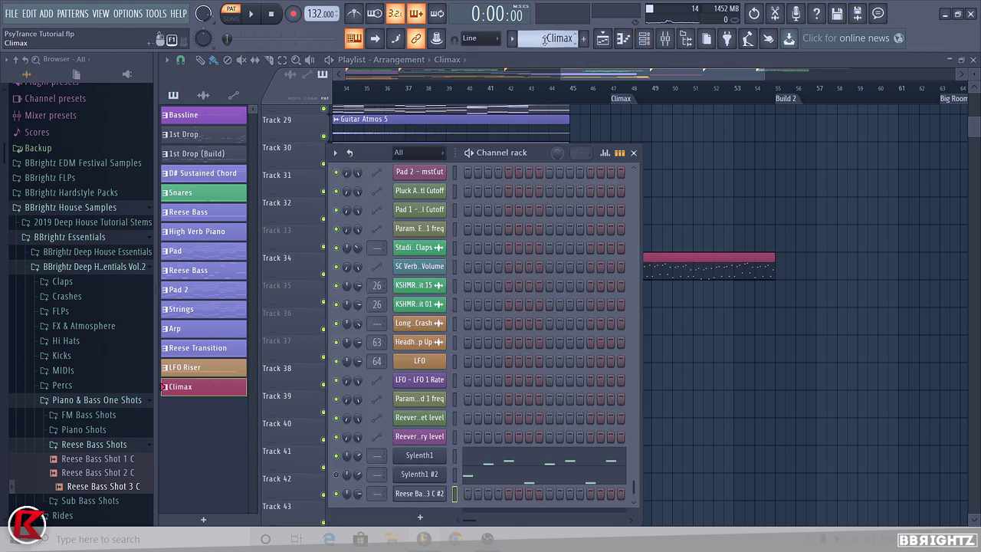
pyautogui.click(559, 38)
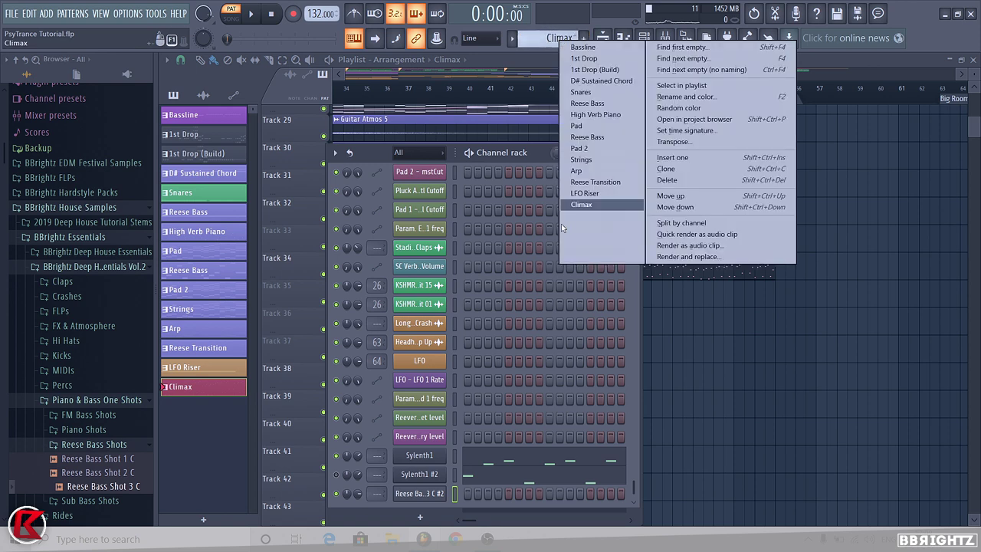
pyautogui.rightClick(409, 494)
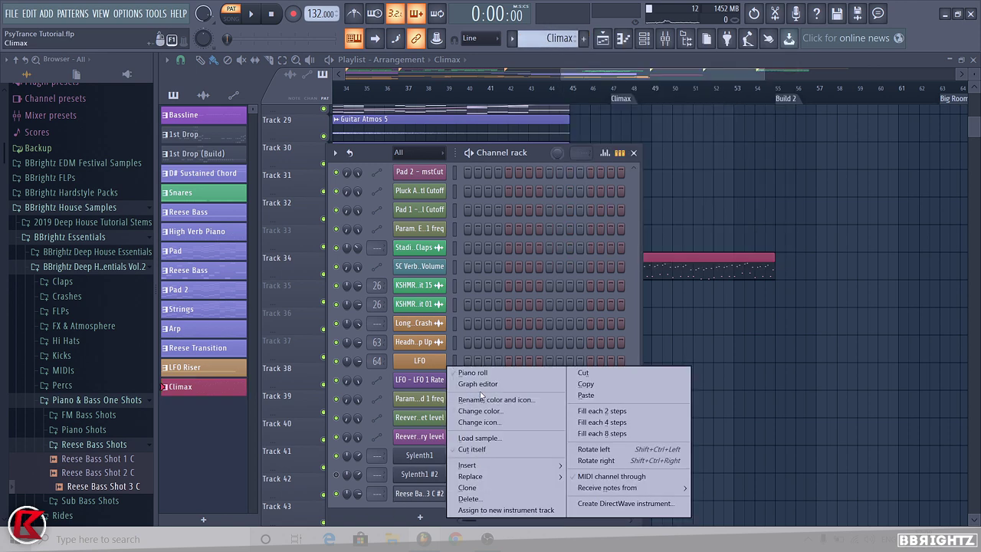
pyautogui.click(487, 392)
pyautogui.press('BackSpace')
pyautogui.write('Rees')
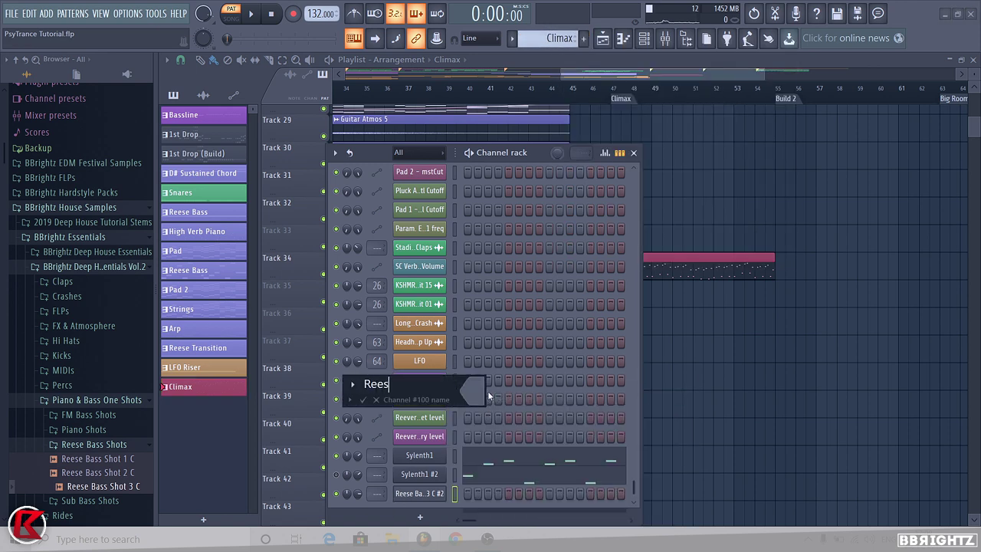
pyautogui.write('e Bass')
pyautogui.press('Return')
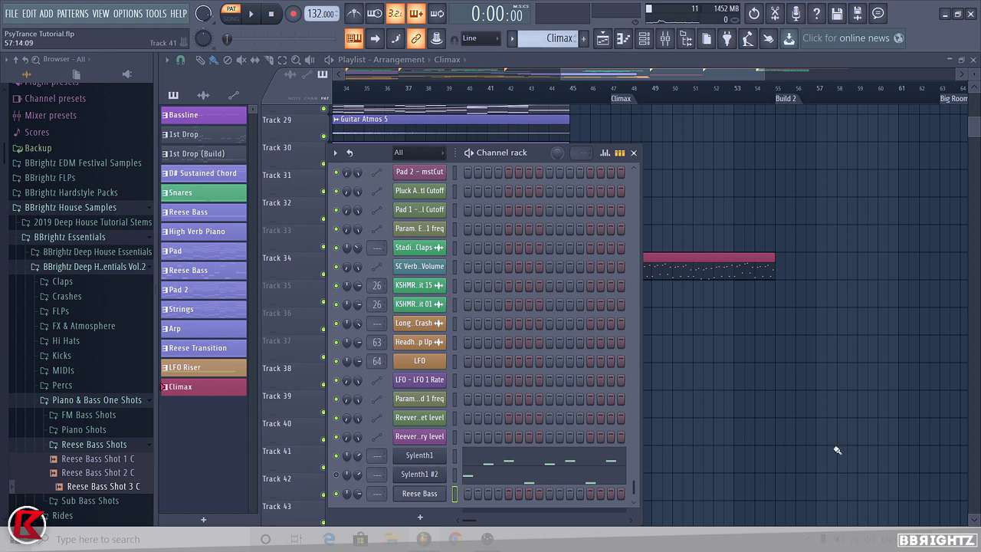
# - Rename the original Sylenth1 channel as Arp Melody 1
pyautogui.rightClick(430, 456)
pyautogui.click(487, 406)
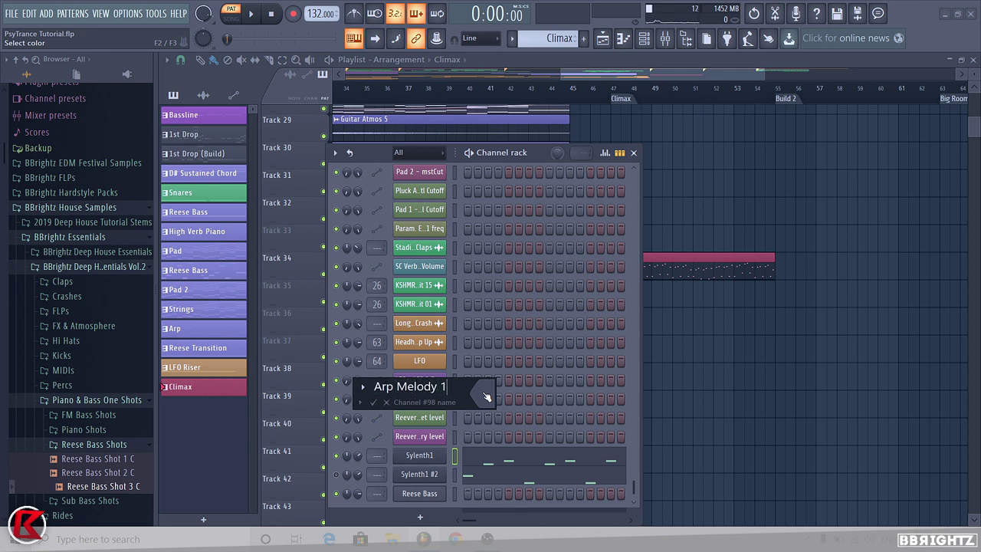
pyautogui.press('Return')
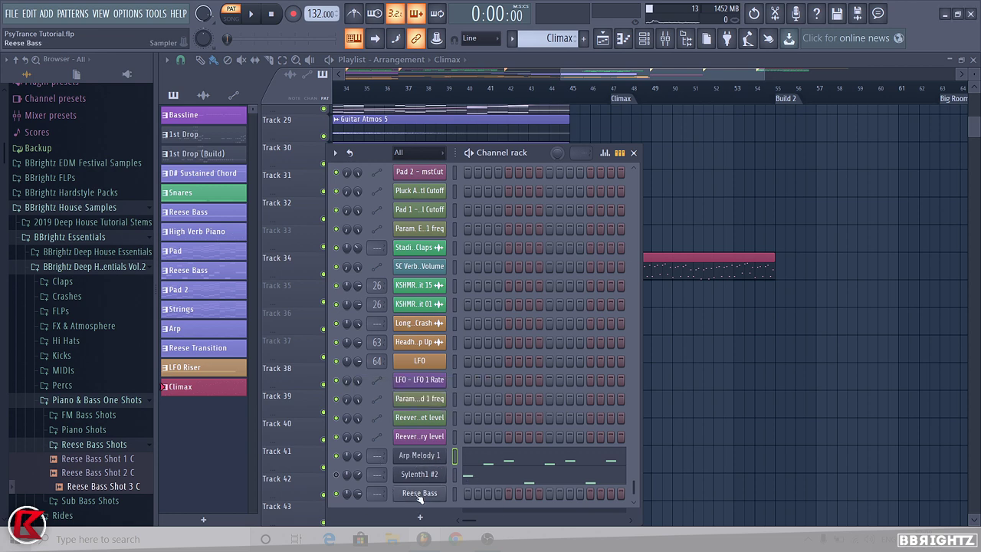
# - Open the Reese Bass channel's piano roll and place a D#5 note at the start of bar 1
pyautogui.rightClick(419, 494)
pyautogui.click(469, 373)
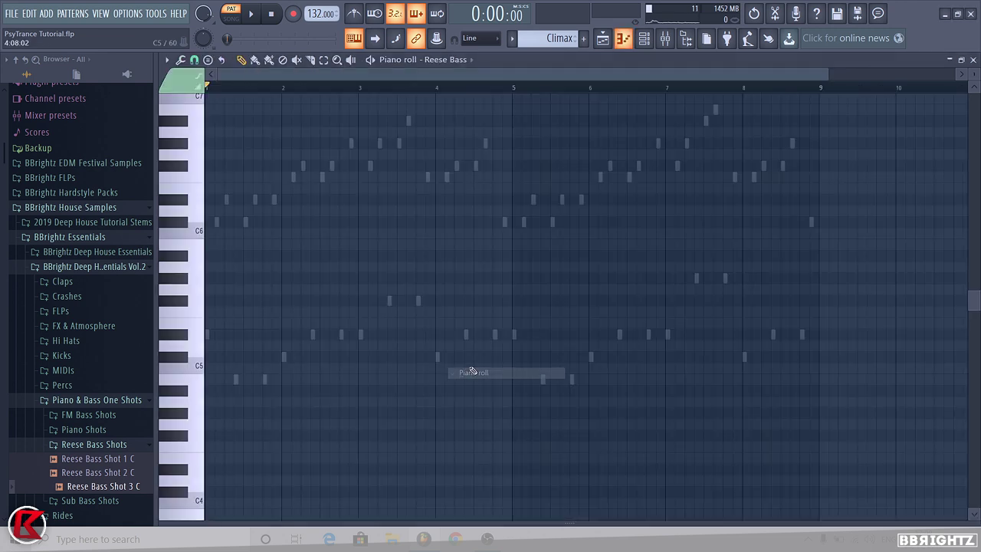
pyautogui.click(206, 337)
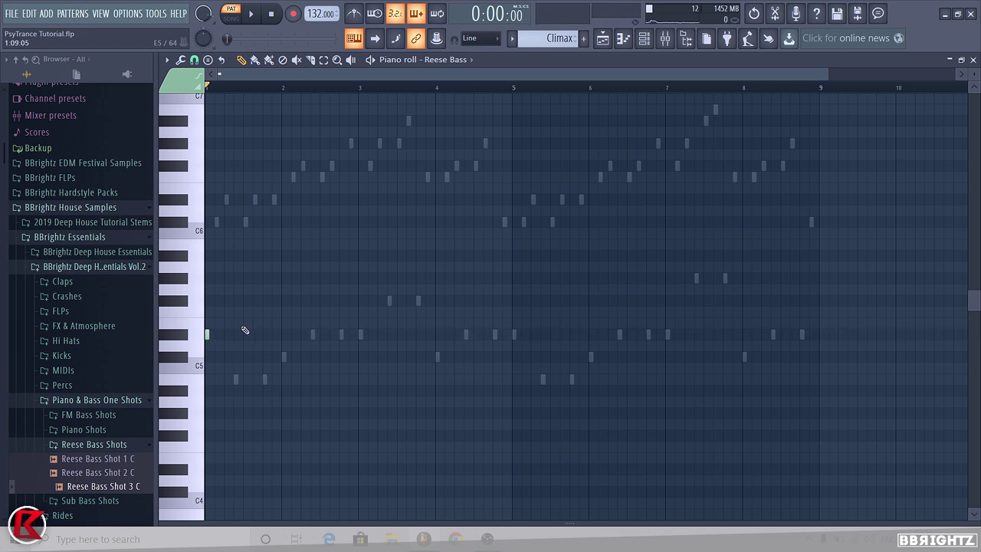
# - Collapse the expanded BBrightz House Samples folders in the browser
pyautogui.scroll(3, 139, 364)
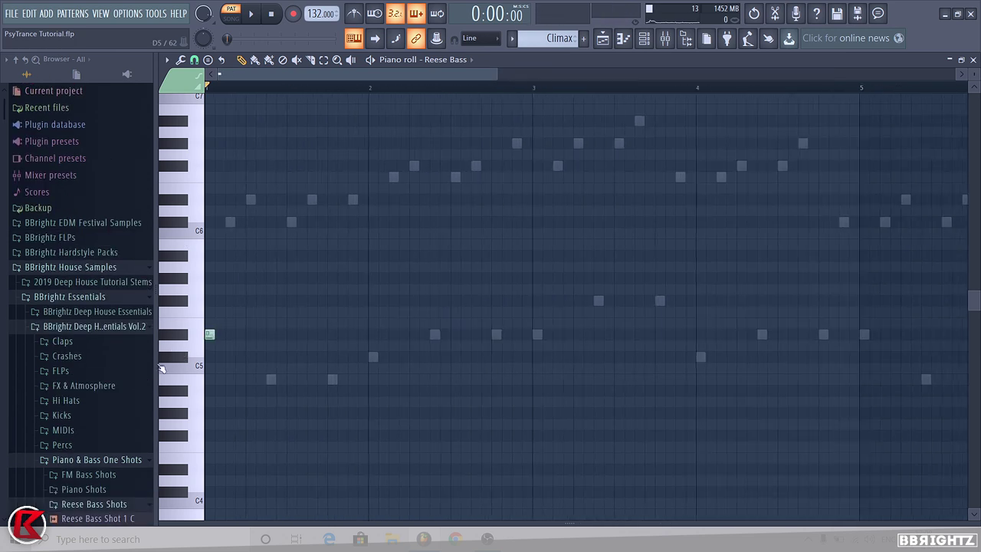
pyautogui.click(46, 326)
pyautogui.click(46, 297)
pyautogui.click(56, 268)
# - Lengthen the D#5 note to 6 steps and add a 10-step B4 note filling the rest of bar 1
pyautogui.scroll(2, 226, 335)
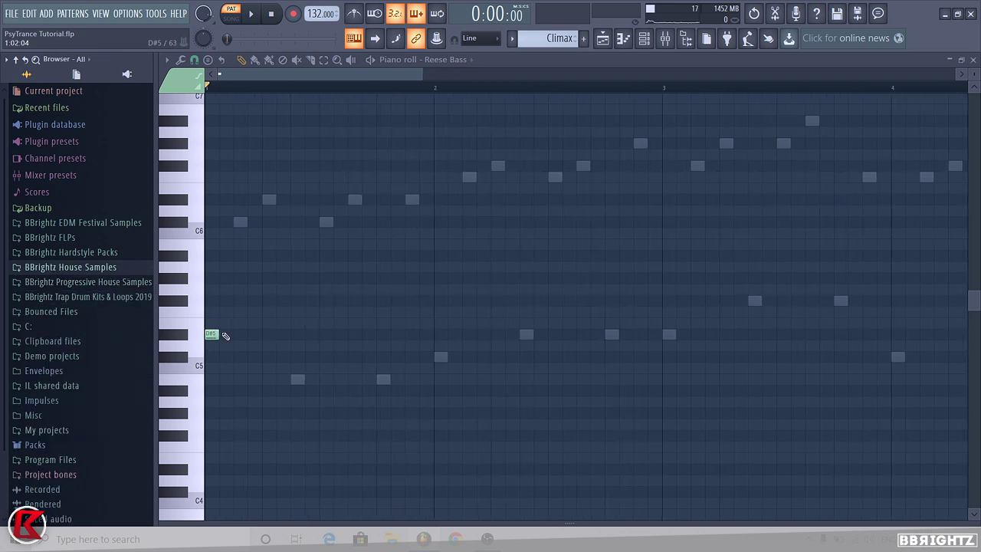
pyautogui.moveTo(220, 334); pyautogui.dragTo(271, 346)
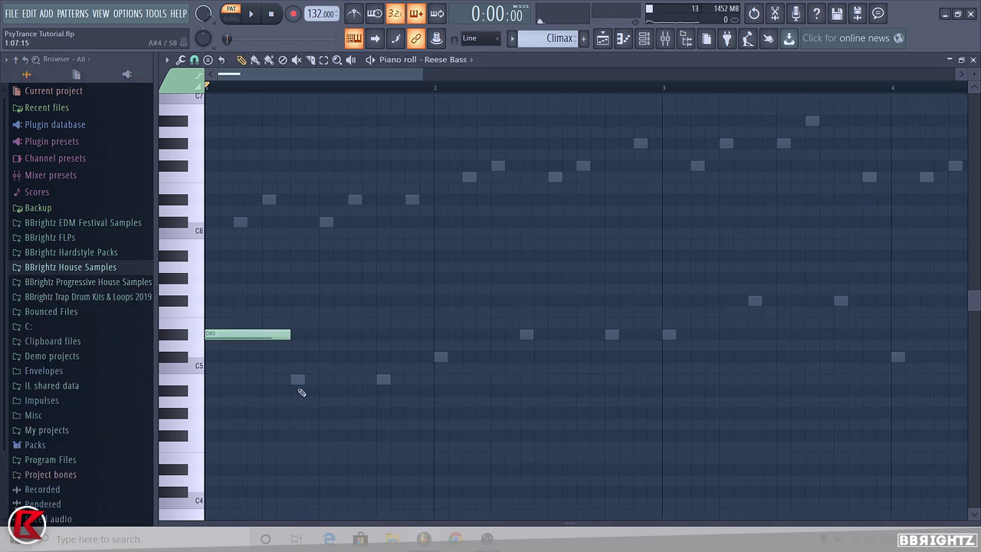
pyautogui.click(297, 379)
pyautogui.moveTo(371, 379); pyautogui.dragTo(435, 383)
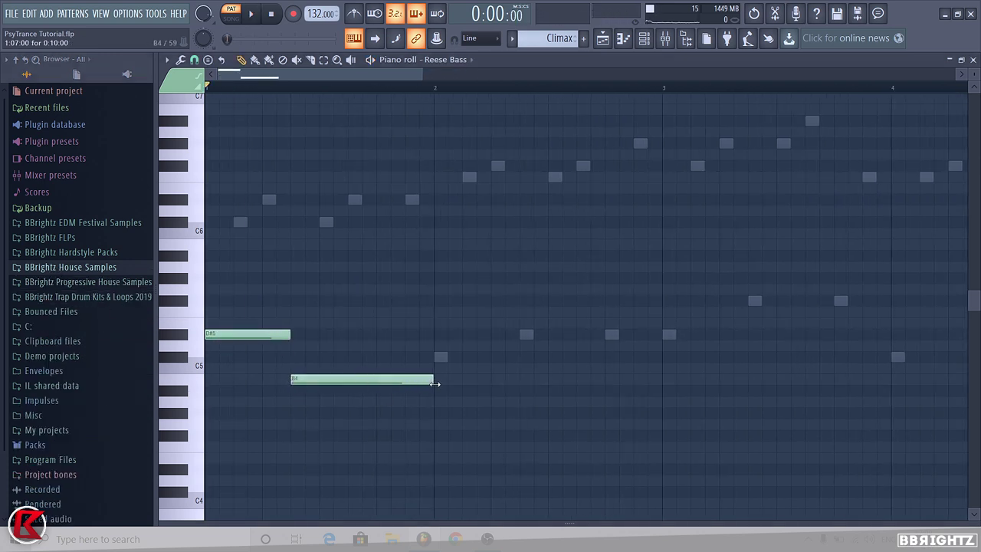
# - Fill bar 2 with a 6-step C#5 note and a 10-step D#5 note, and play the result
pyautogui.press('space')
pyautogui.click(434, 356)
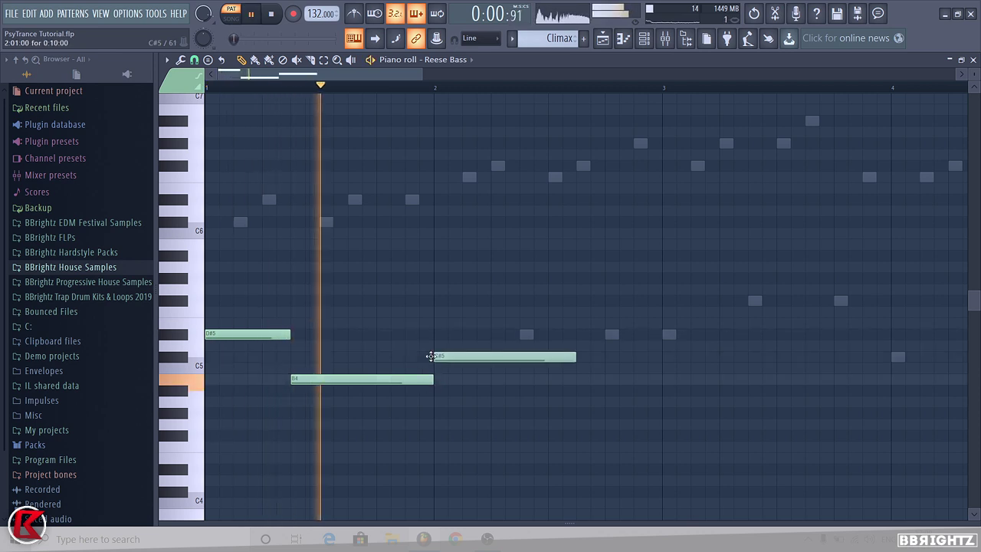
pyautogui.press('space')
pyautogui.moveTo(521, 386); pyautogui.dragTo(657, 346)
pyautogui.rightClick(560, 359)
pyautogui.press('space')
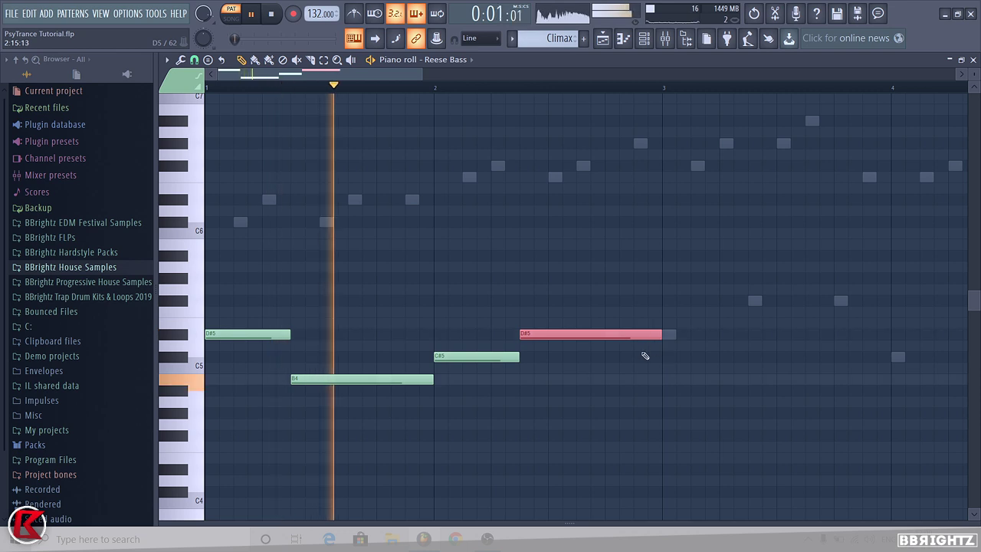
# - Transpose all the bass notes up one octave and play them back
pyautogui.press('space')
pyautogui.hotkey('ctrl', 'Up')
pyautogui.press('space')
pyautogui.scroll(3, 497, 314)
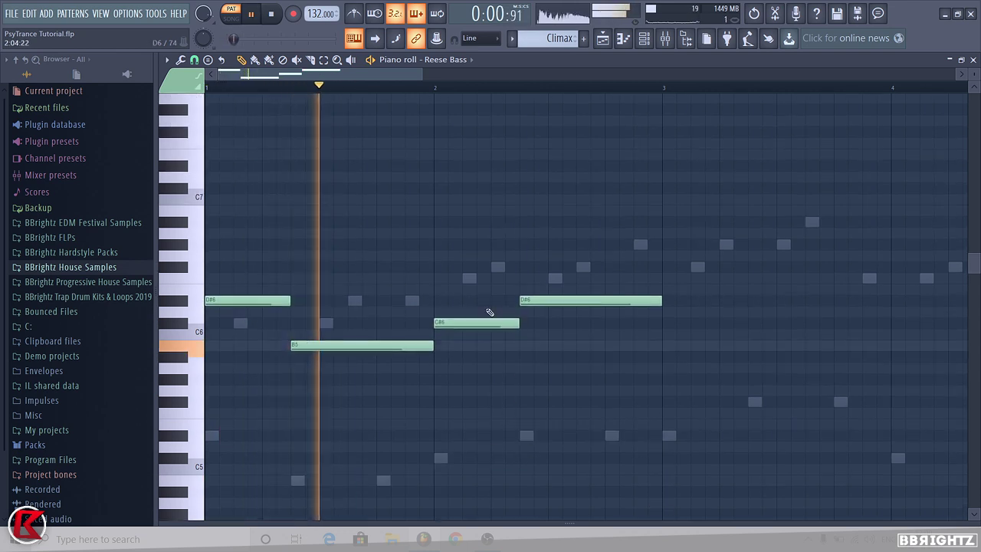
# - Add D#6 and F#6 notes in bar 3 and C#6 and D#6 notes in bar 4, each pair lasting 6 and 10 steps
pyautogui.scroll(-2, 506, 303)
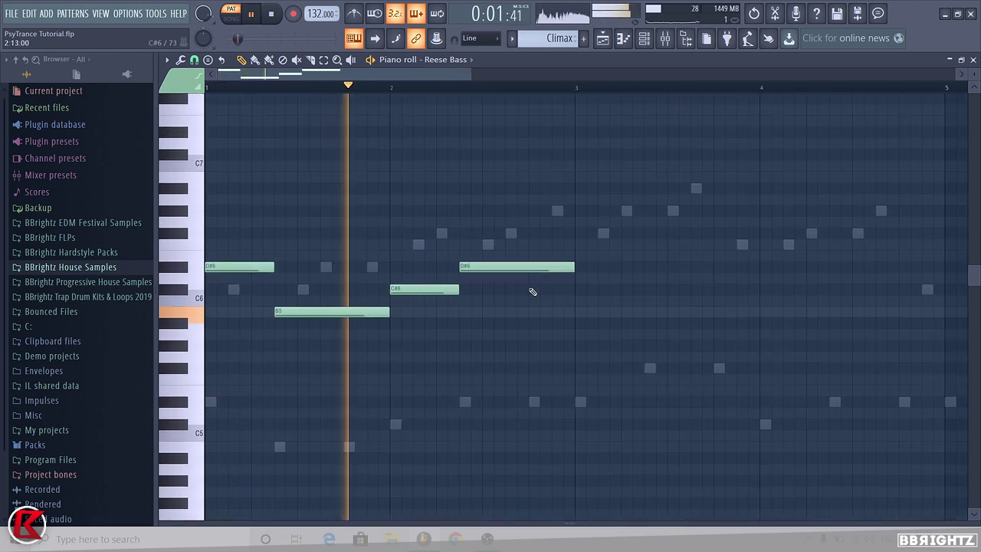
pyautogui.click(583, 272)
pyautogui.moveTo(646, 296); pyautogui.dragTo(653, 265)
pyautogui.moveTo(662, 267); pyautogui.dragTo(760, 233)
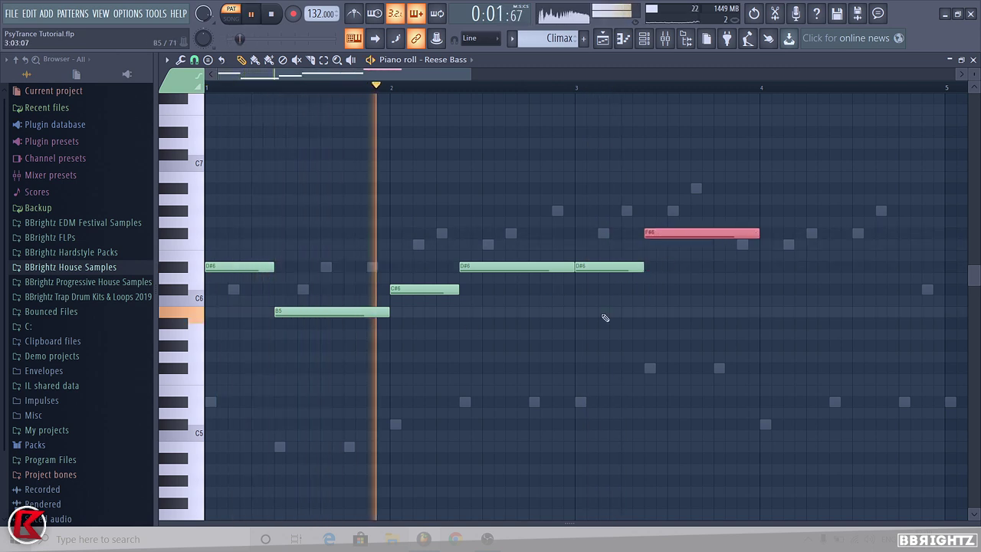
pyautogui.click(763, 289)
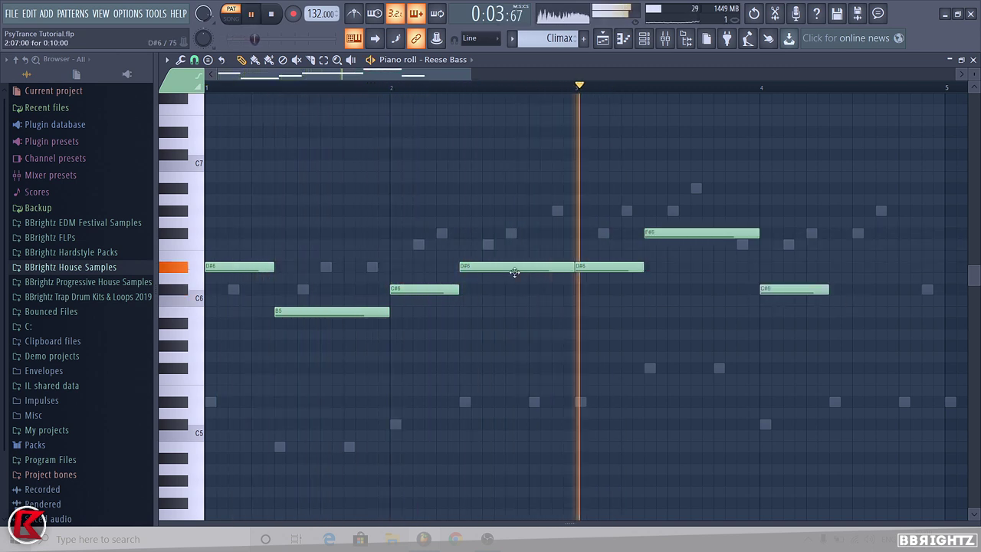
pyautogui.click(831, 266)
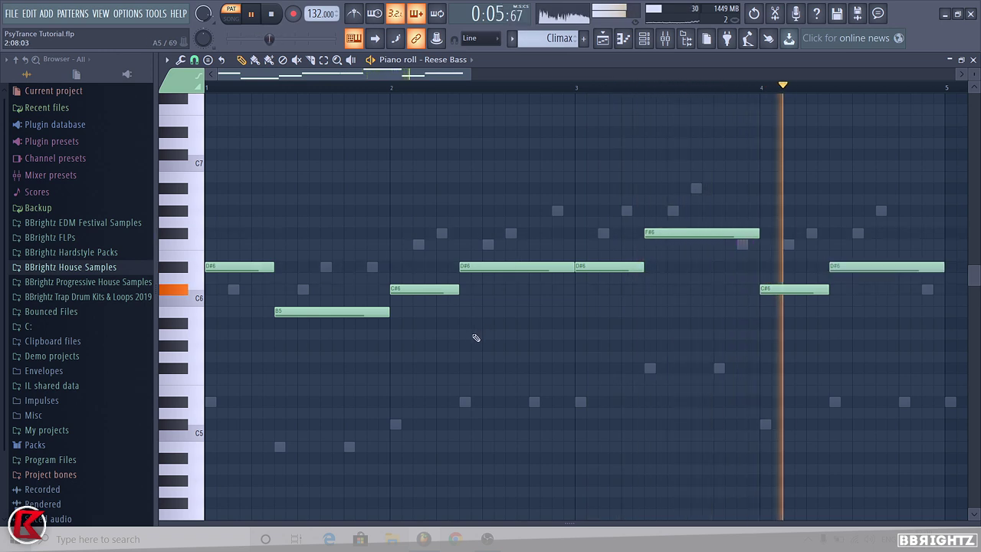
# - Duplicate the four-bar phrase into bars 5 to 8 and raise the copied F#6 note in bar 7 to G#6
pyautogui.hotkey('ctrl', 'b')
pyautogui.hotkey('ctrl', 'd')
pyautogui.moveTo(605, 234); pyautogui.dragTo(606, 211)
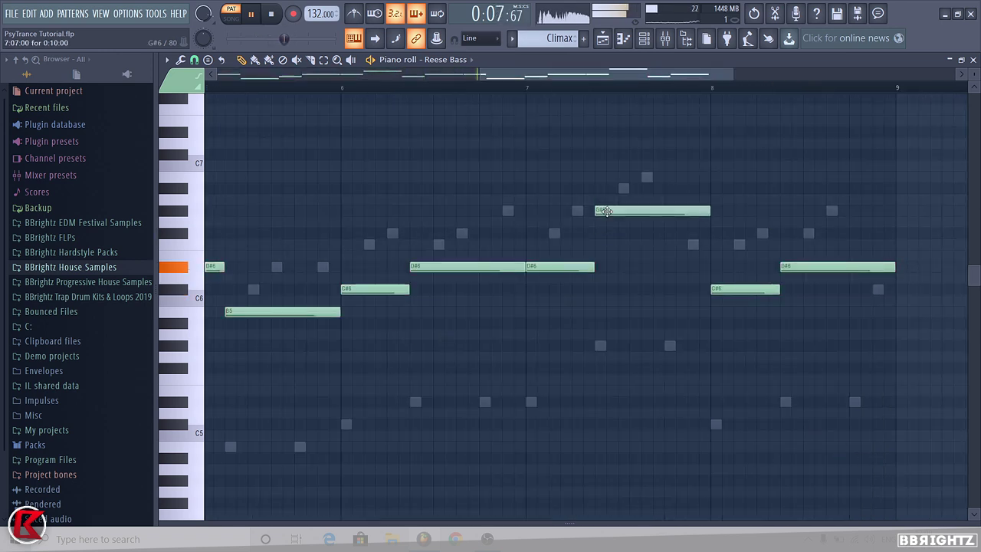
# - Transpose the entire eight-bar bass line down one octave
pyautogui.hotkey('ctrl', 'Down')
pyautogui.scroll(-5, 537, 368)
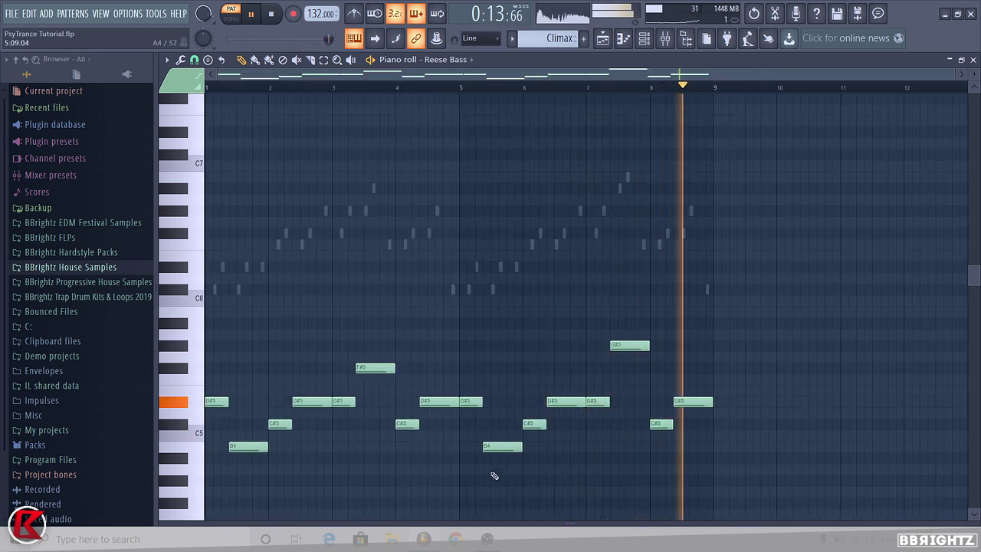
# - Try raising both B4 notes in bars 1 and 5 by one octave
pyautogui.moveTo(534, 469); pyautogui.dragTo(198, 437)
pyautogui.hotkey('ctrl', 'Up')
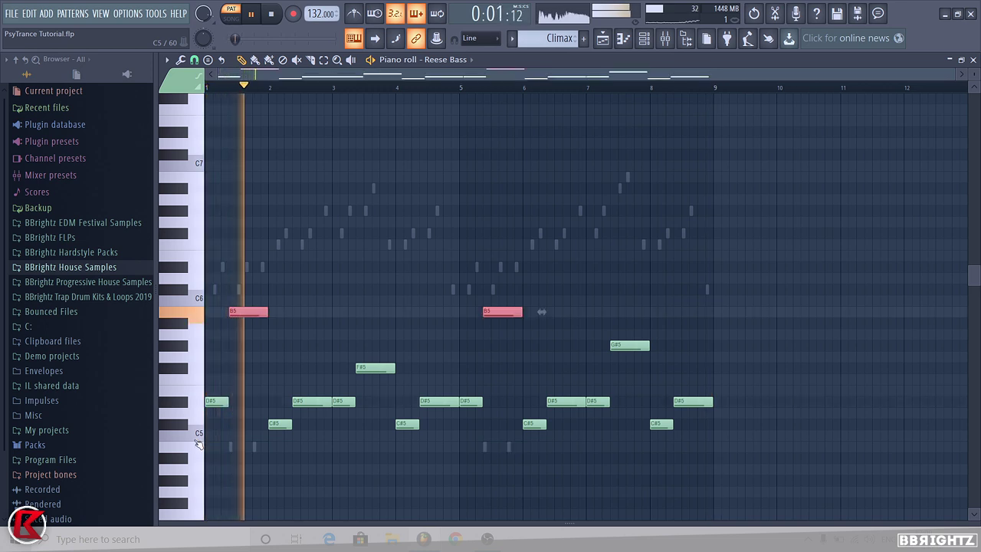
pyautogui.hotkey('ctrl', 'Down')
# - Raise only the bar 5 B4 note one octave to B5 and stop playback
pyautogui.moveTo(504, 475); pyautogui.dragTo(496, 430)
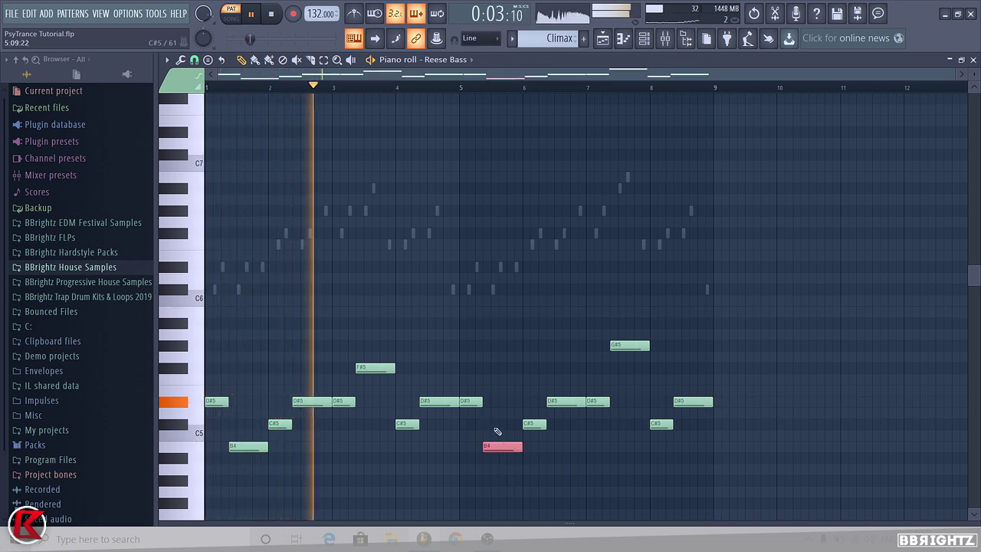
pyautogui.hotkey('ctrl', 'Up')
pyautogui.press('space')
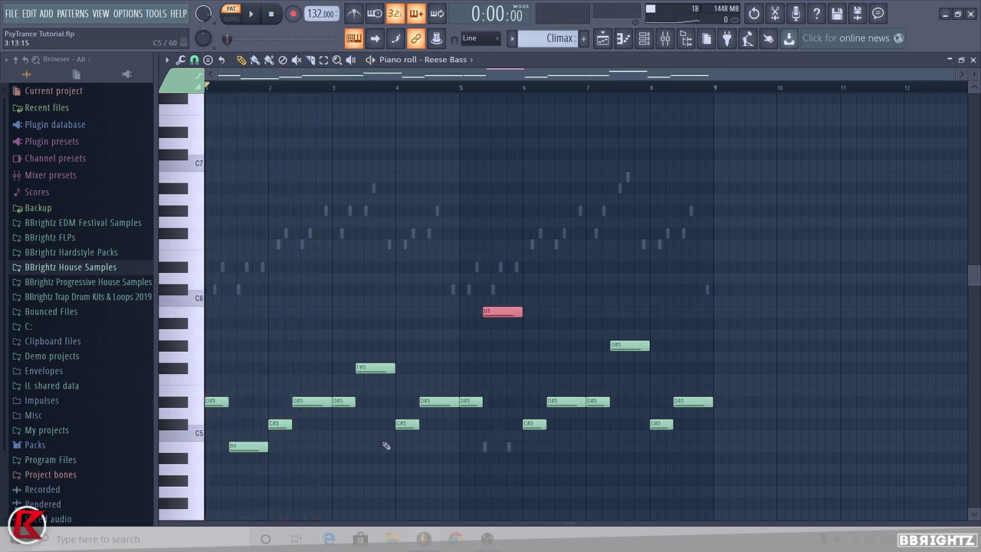
# - Clear the note selection and audition the low and high B pitches on the piano keyboard
pyautogui.click(196, 455)
pyautogui.rightClick(375, 238)
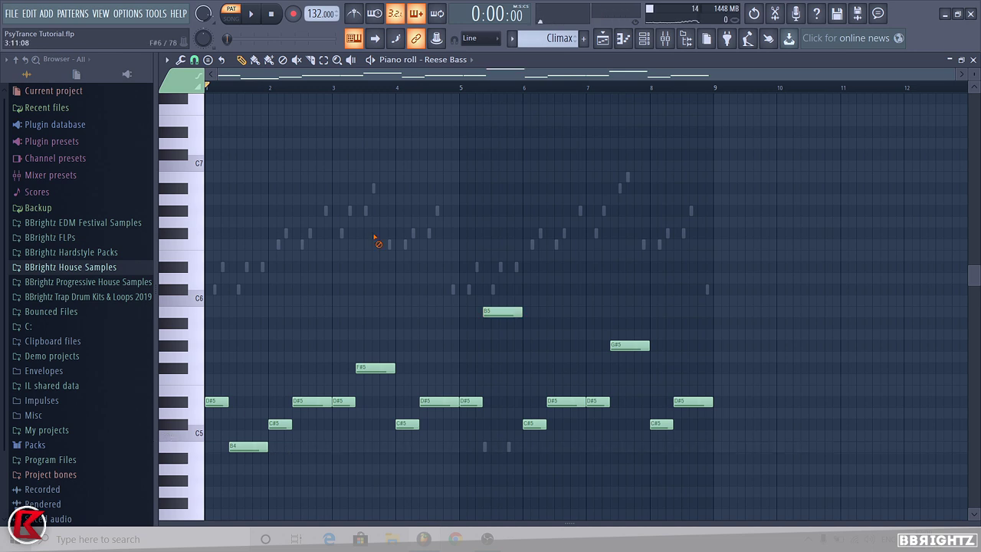
pyautogui.click(196, 312)
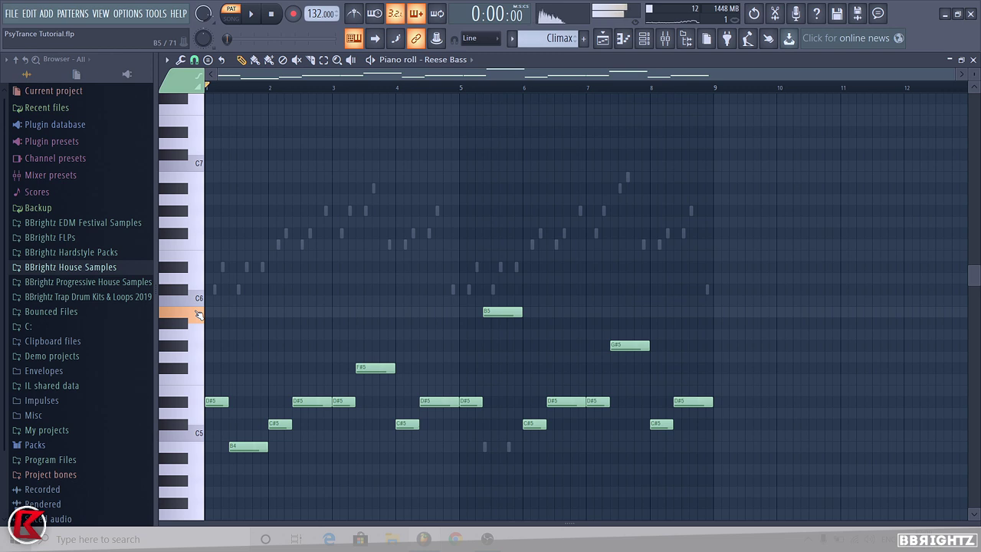
pyautogui.click(190, 348)
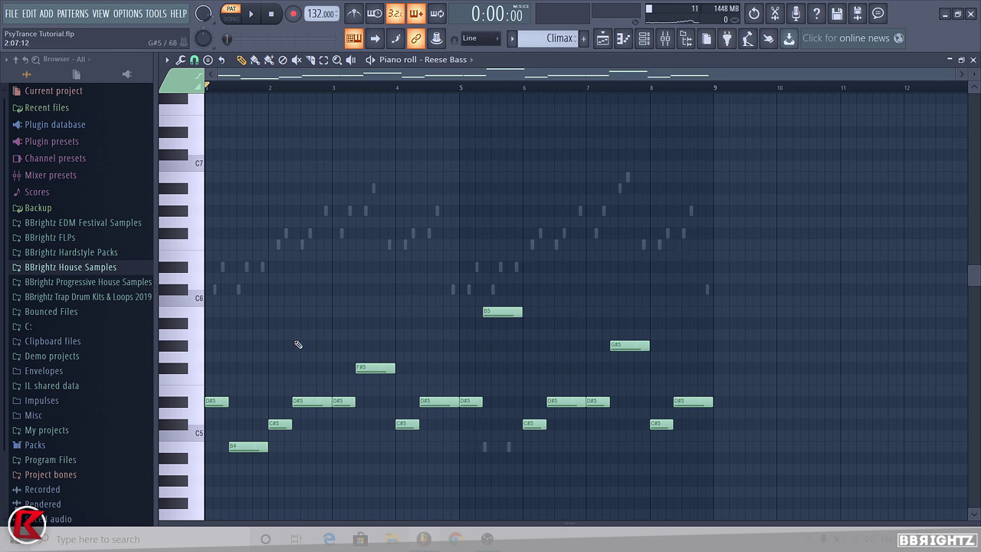
# - Examine the long bass notes in bars 1, 2, 3 and 7 one by one
pyautogui.scroll(3, 366, 397)
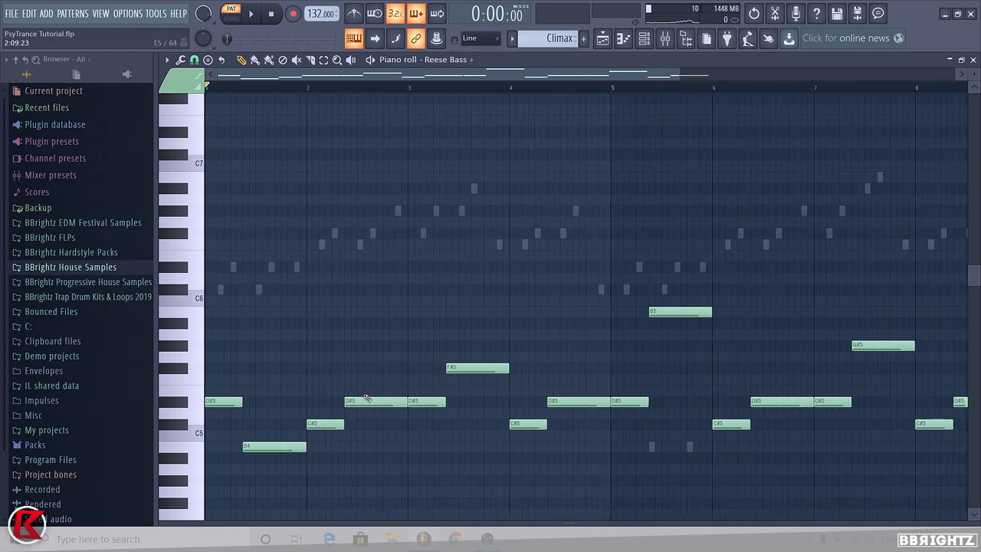
pyautogui.scroll(4, 279, 455)
pyautogui.scroll(-3, 286, 444)
pyautogui.keyDown('ctrl'); pyautogui.click(286, 445); pyautogui.keyUp('ctrl')
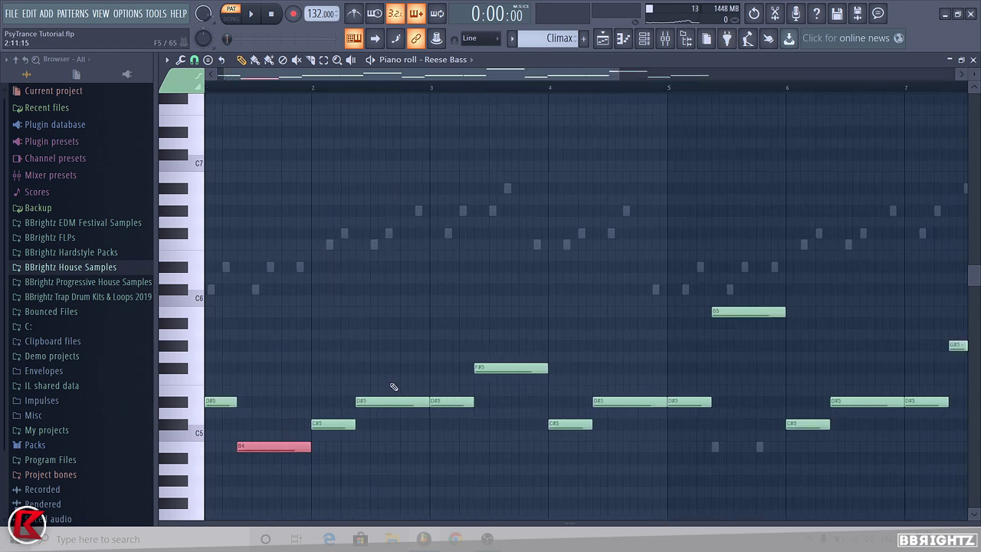
pyautogui.keyDown('ctrl'); pyautogui.click(391, 401); pyautogui.keyUp('ctrl')
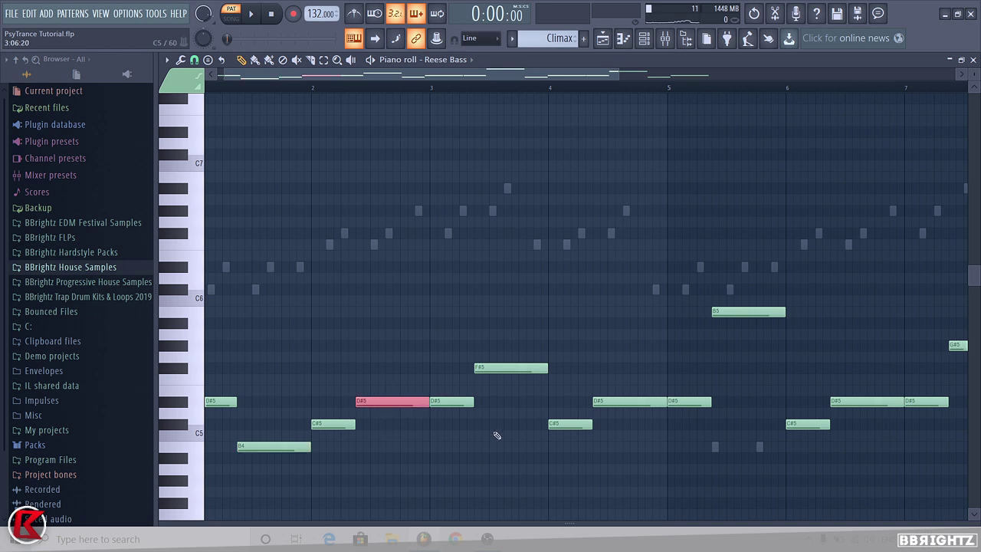
pyautogui.keyDown('ctrl'); pyautogui.click(514, 368); pyautogui.keyUp('ctrl')
pyautogui.scroll(-3, 536, 345)
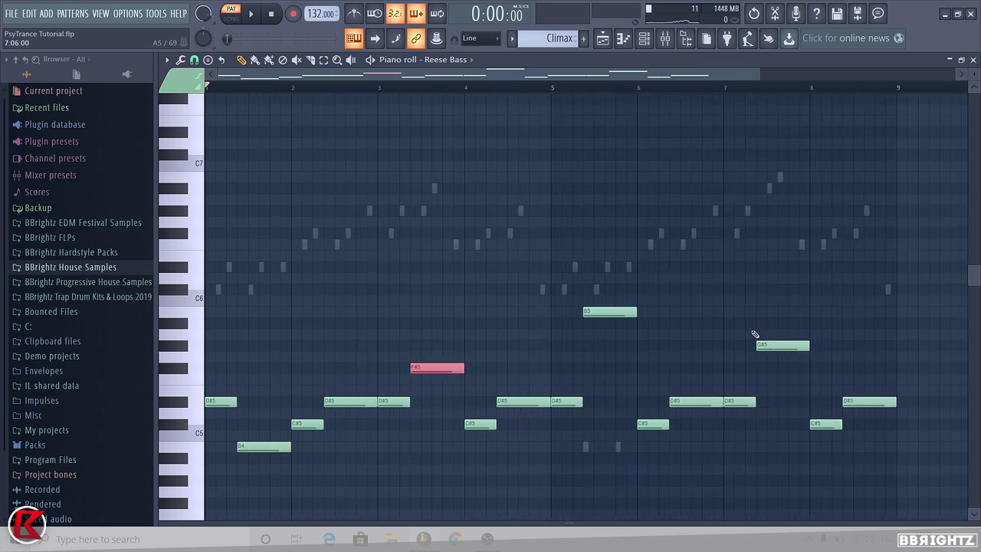
pyautogui.keyDown('ctrl'); pyautogui.click(781, 346); pyautogui.keyUp('ctrl')
pyautogui.scroll(3, 235, 412)
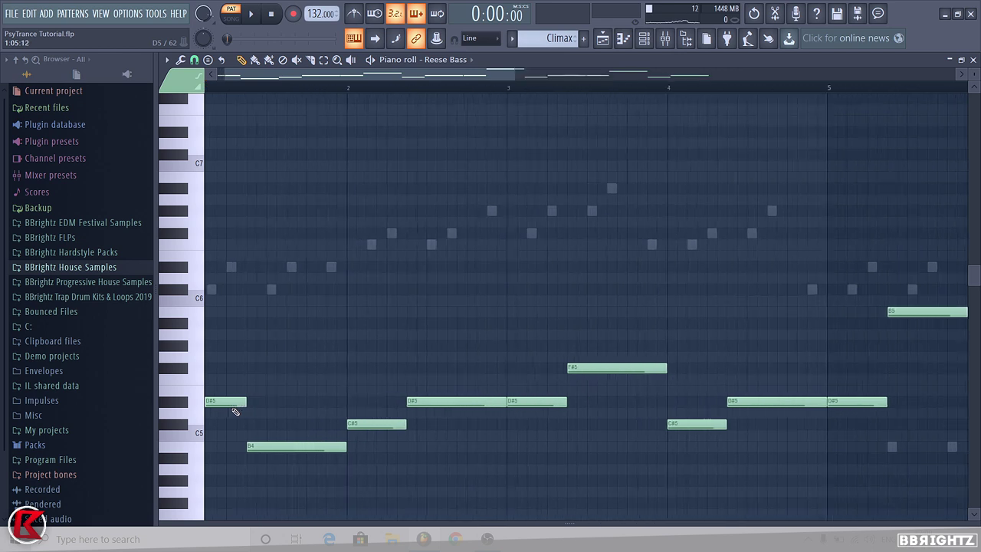
# - Turn on the metronome and play back the Reese bass line in the piano roll
pyautogui.click(646, 39)
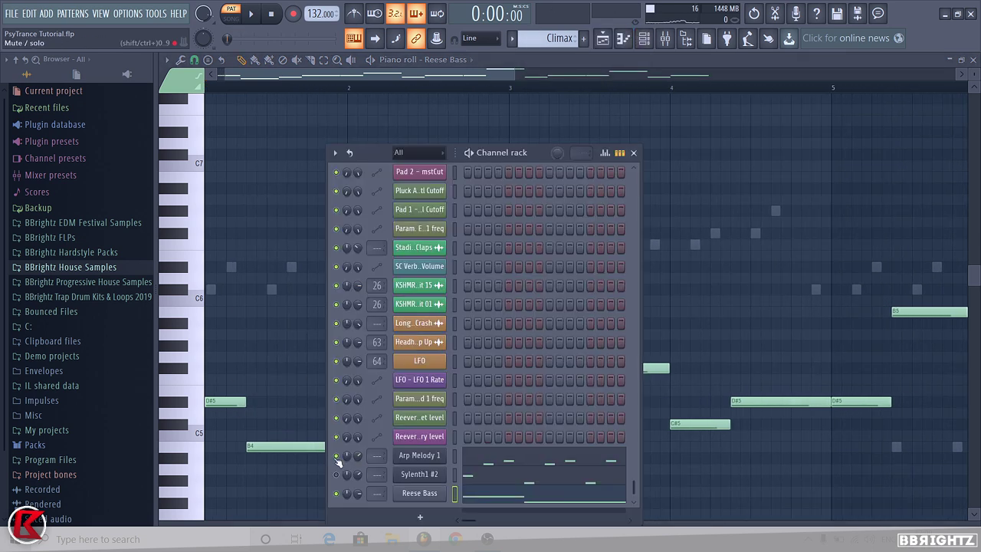
pyautogui.press('F6')
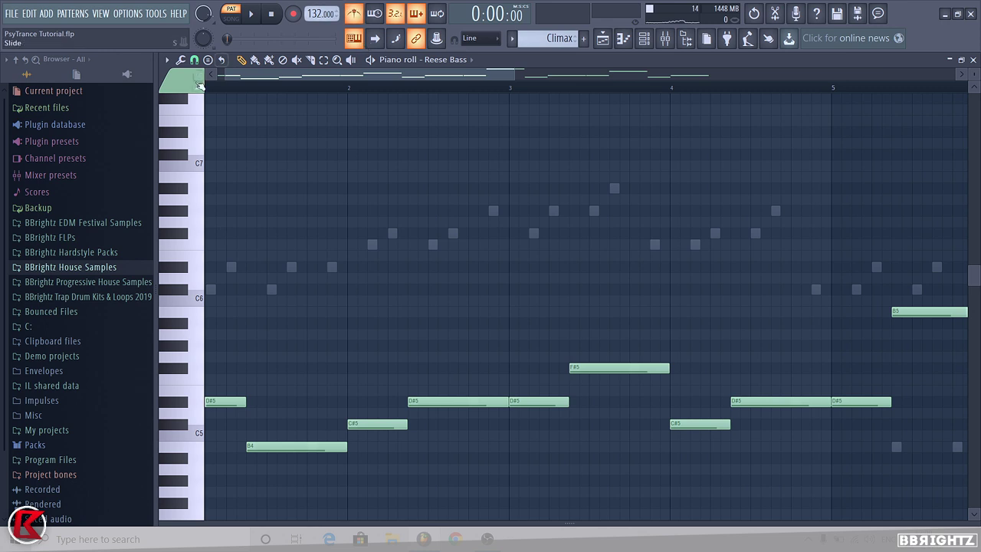
pyautogui.press('space')
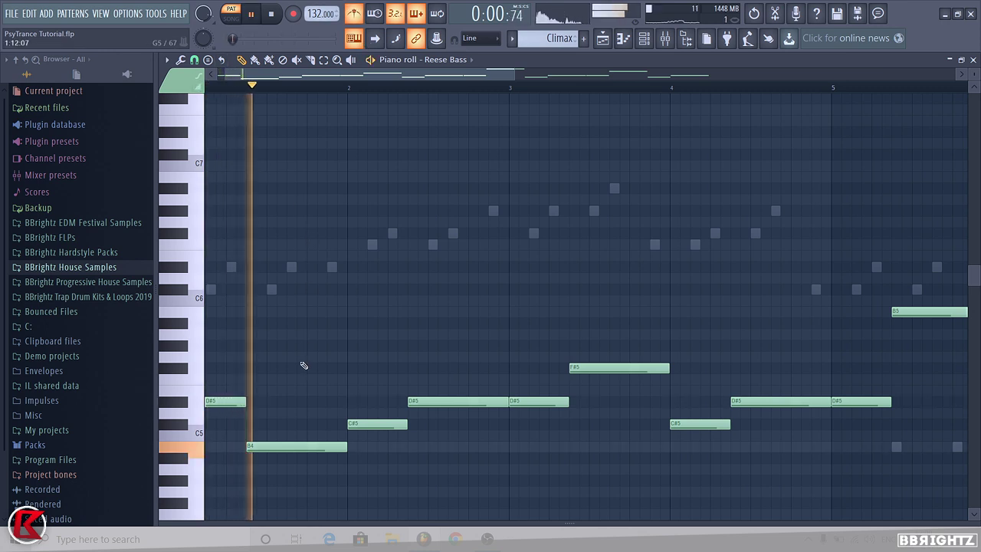
pyautogui.scroll(2, 302, 365)
pyautogui.press('space')
pyautogui.press('space')
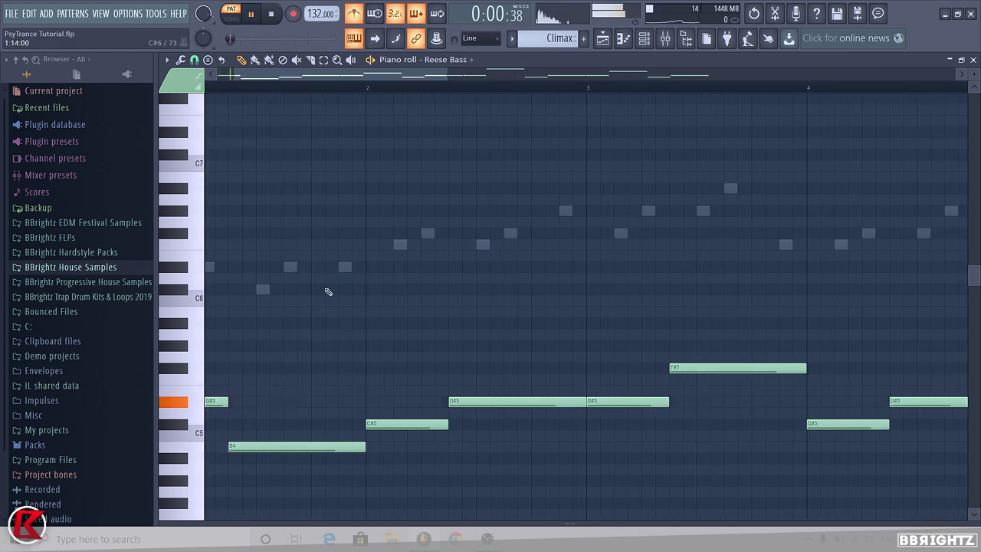
# - Add a 4-step B5 note at 1:13:00 above the long B4 note, make it a slide note, and play it
pyautogui.click(314, 312)
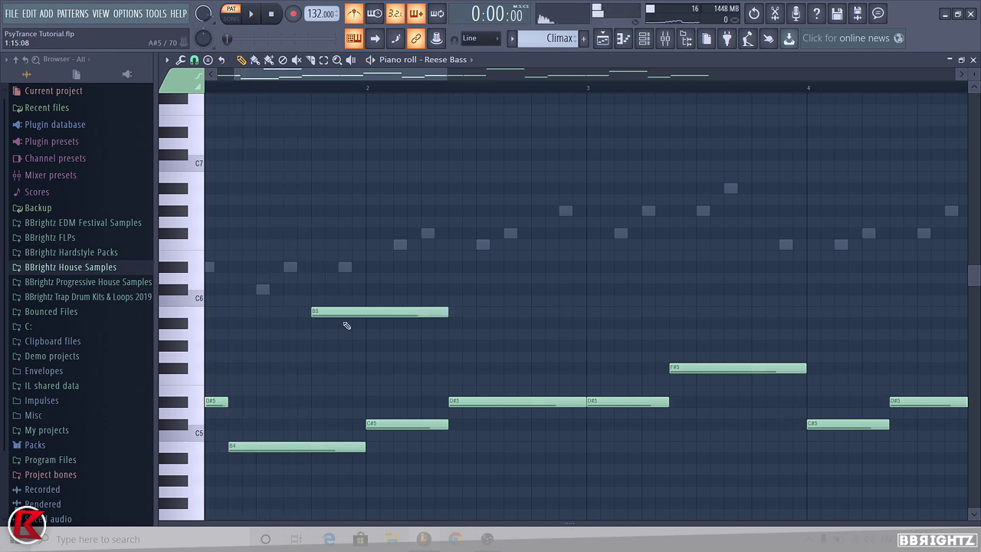
pyautogui.keyDown('shift'); pyautogui.rightClick(372, 309); pyautogui.keyUp('shift')
pyautogui.doubleClick(341, 311)
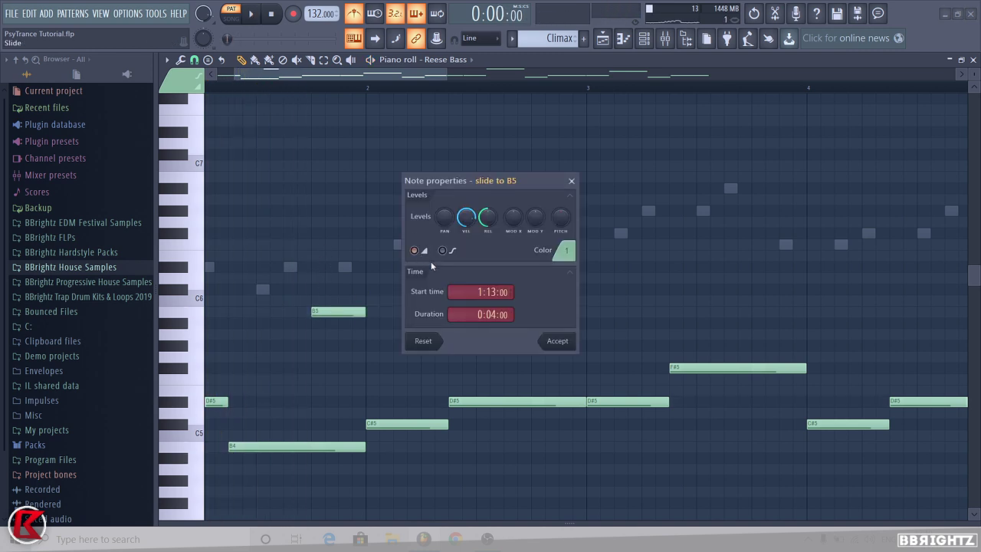
pyautogui.click(555, 342)
pyautogui.press('space')
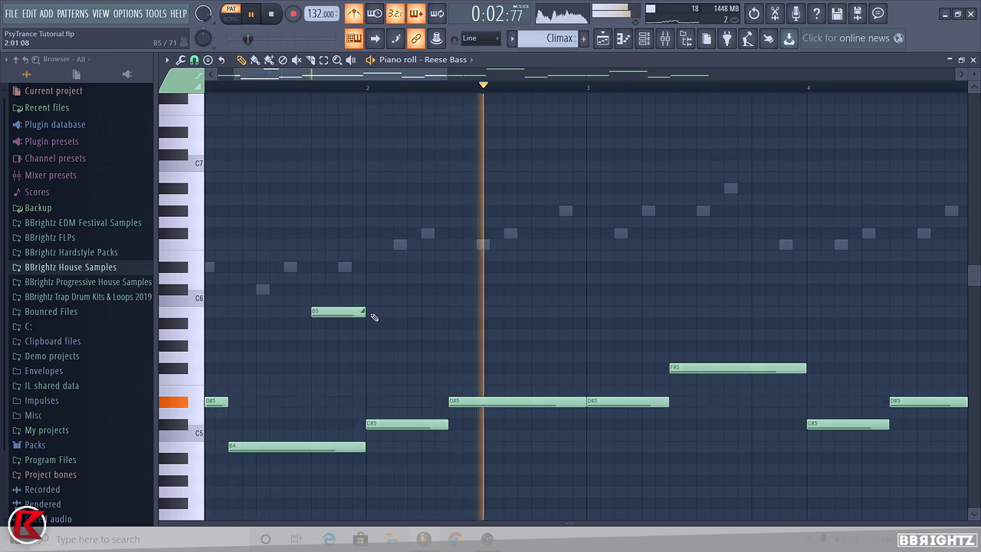
pyautogui.press('space')
# - Try the slide note one octave higher at B6 and return it to B5, playing the bass line
pyautogui.moveTo(353, 311); pyautogui.dragTo(351, 181)
pyautogui.press('space')
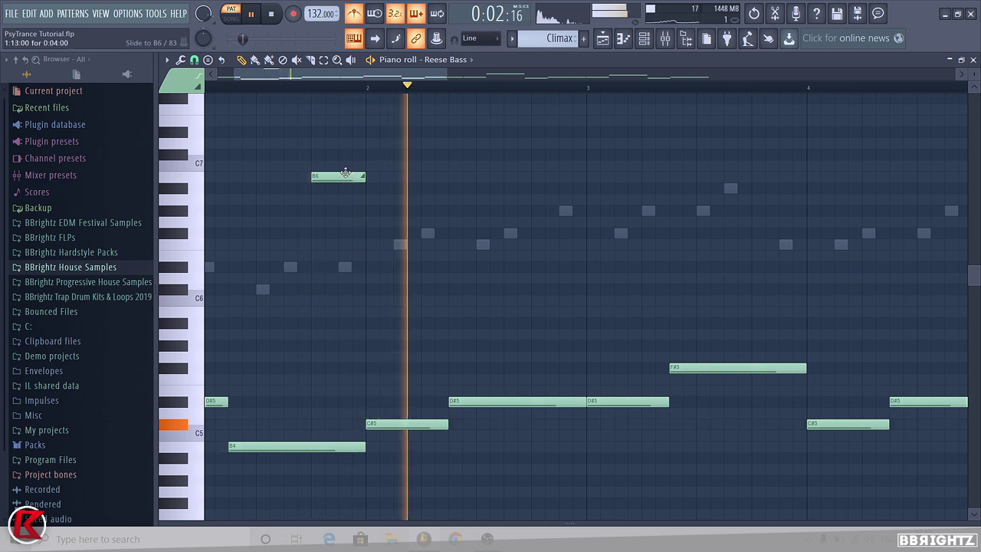
pyautogui.moveTo(344, 175); pyautogui.dragTo(339, 311)
pyautogui.press('space')
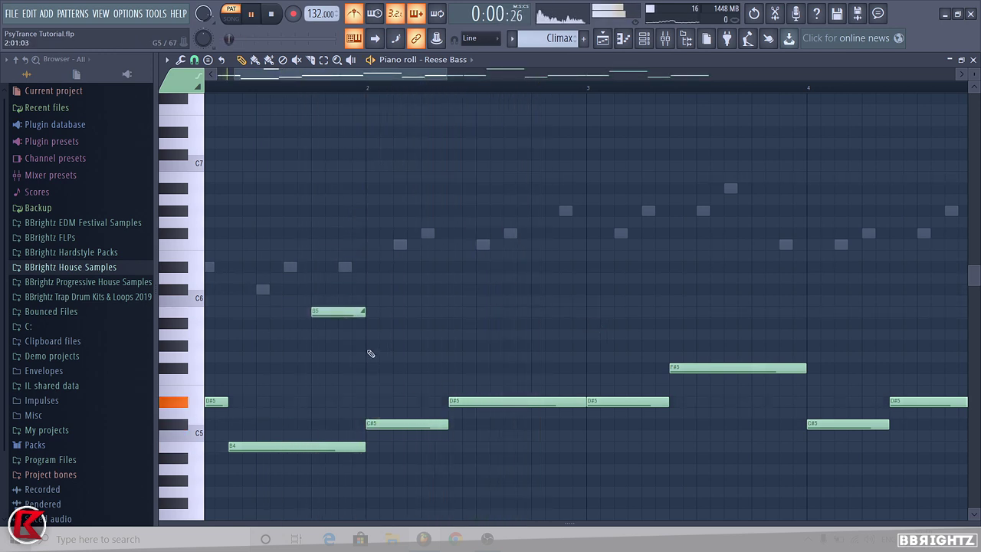
# - Add 4-step slide notes at F#6 on 3:13:00 and at G#6 near the end of bar 7, playing the bass line
pyautogui.press('space')
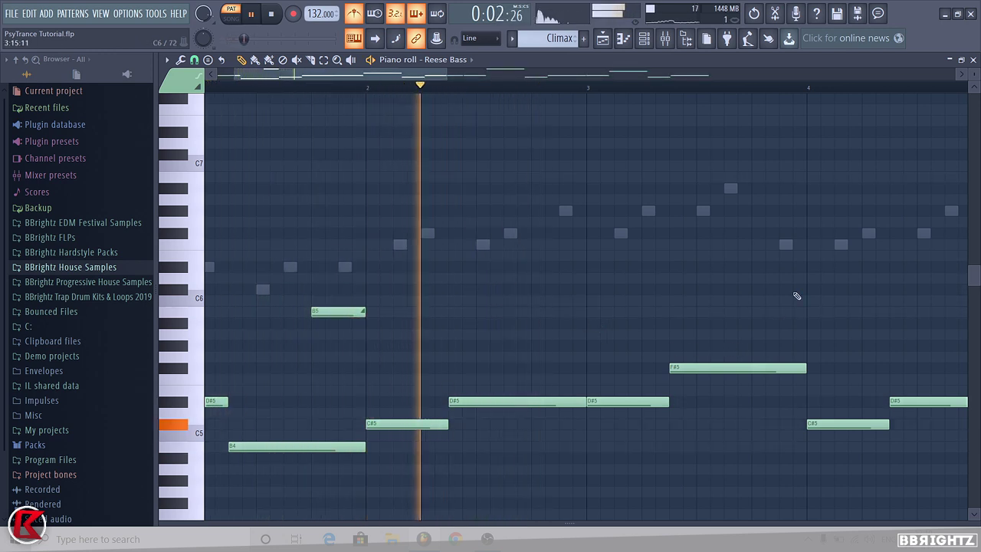
pyautogui.click(763, 235)
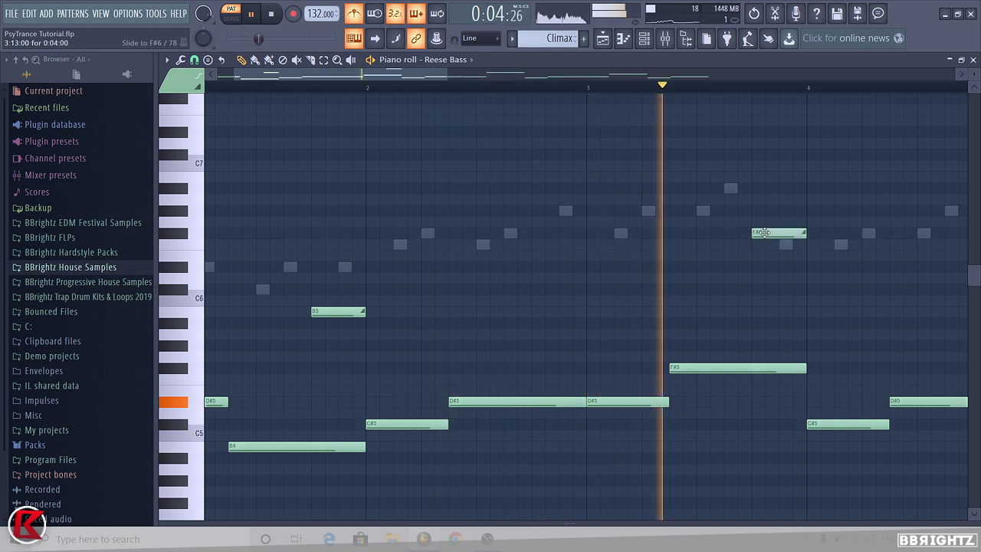
pyautogui.scroll(-3, 747, 322)
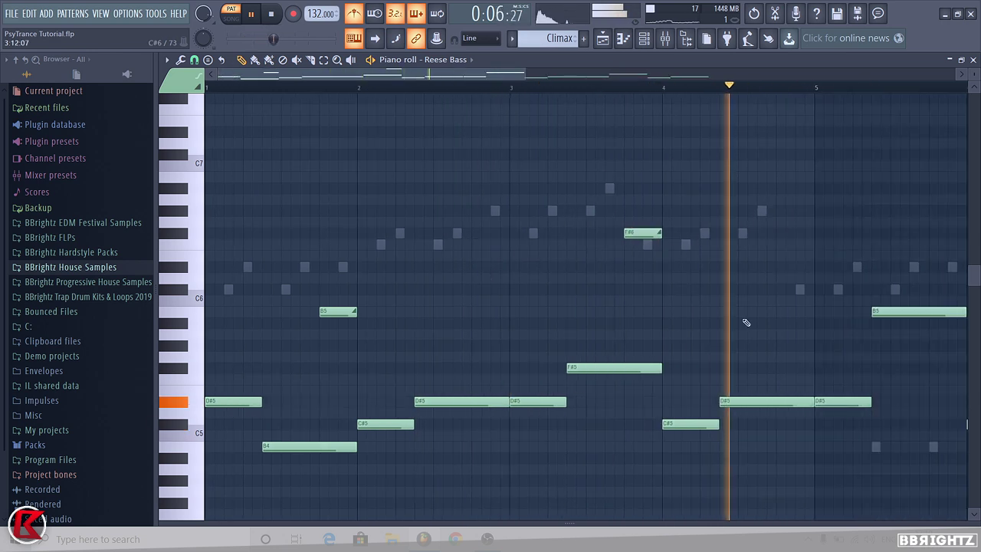
pyautogui.scroll(-1, 533, 351)
pyautogui.scroll(-1, 534, 351)
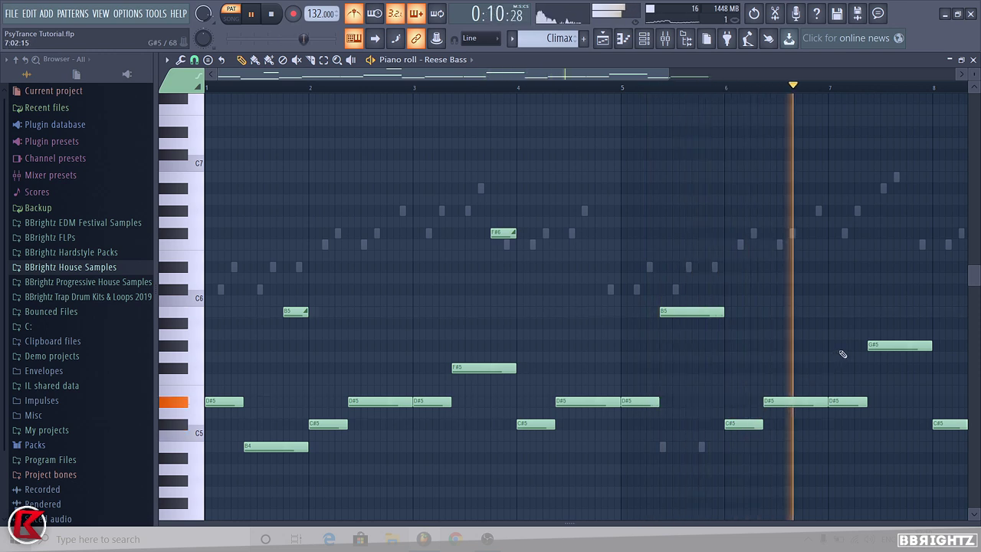
pyautogui.scroll(-1, 667, 356)
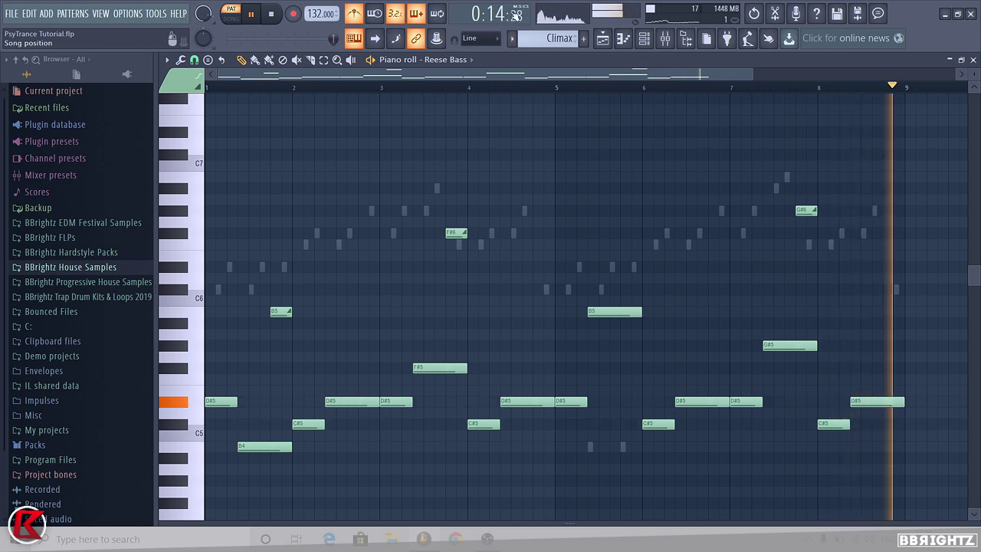
pyautogui.press('space')
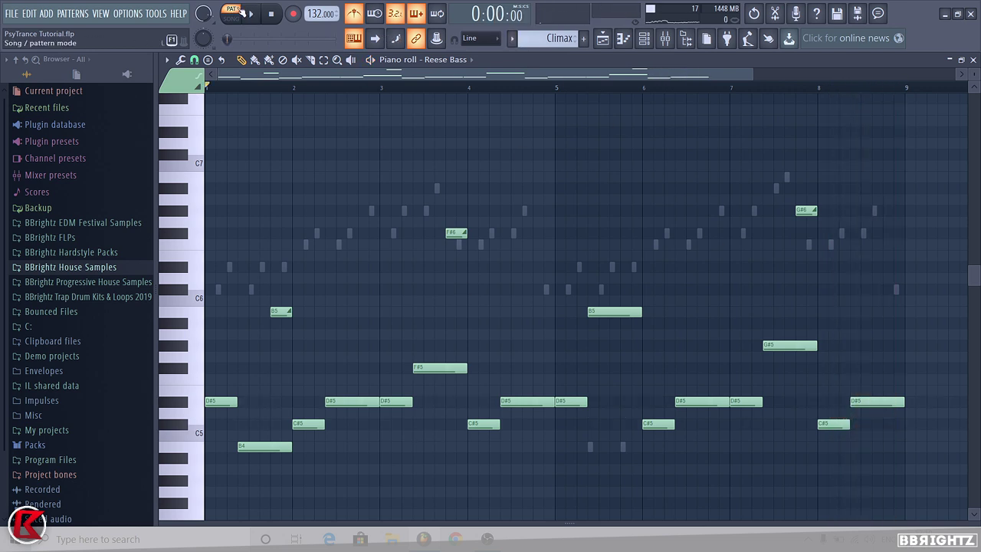
# - Turn off the metronome, unmute the Arp Melody 1 channel, and play it together with the Reese bass
pyautogui.click(648, 40)
pyautogui.click(336, 456)
pyautogui.press('space')
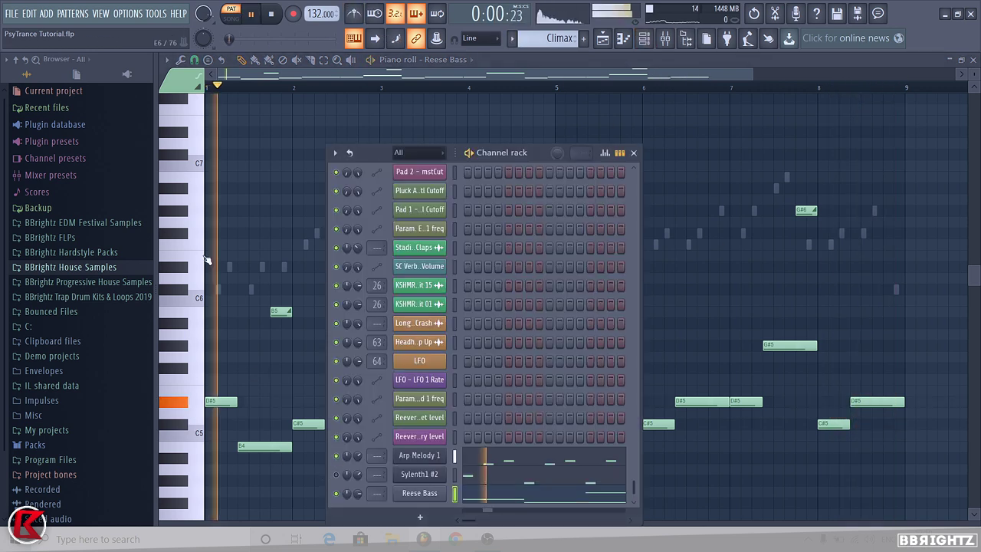
pyautogui.click(634, 153)
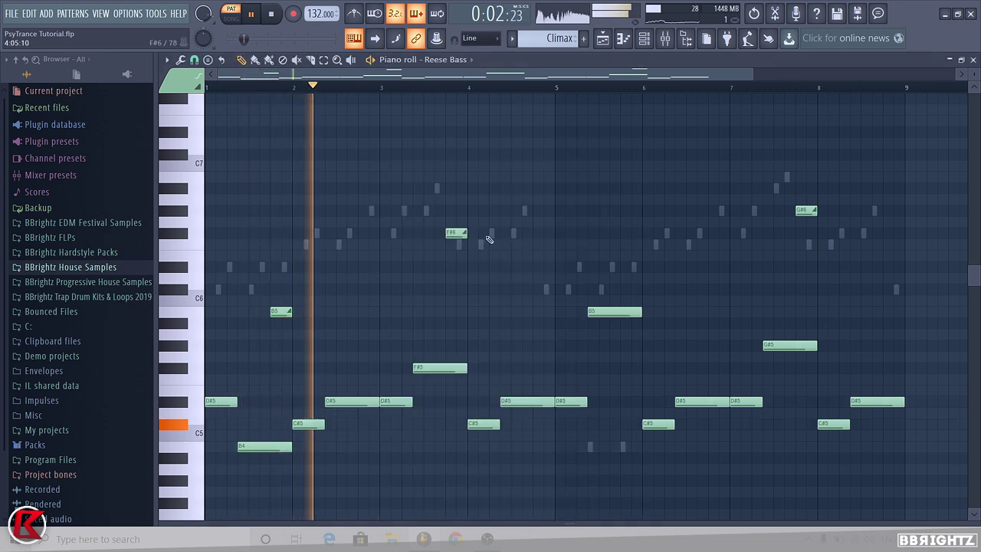
pyautogui.press('space')
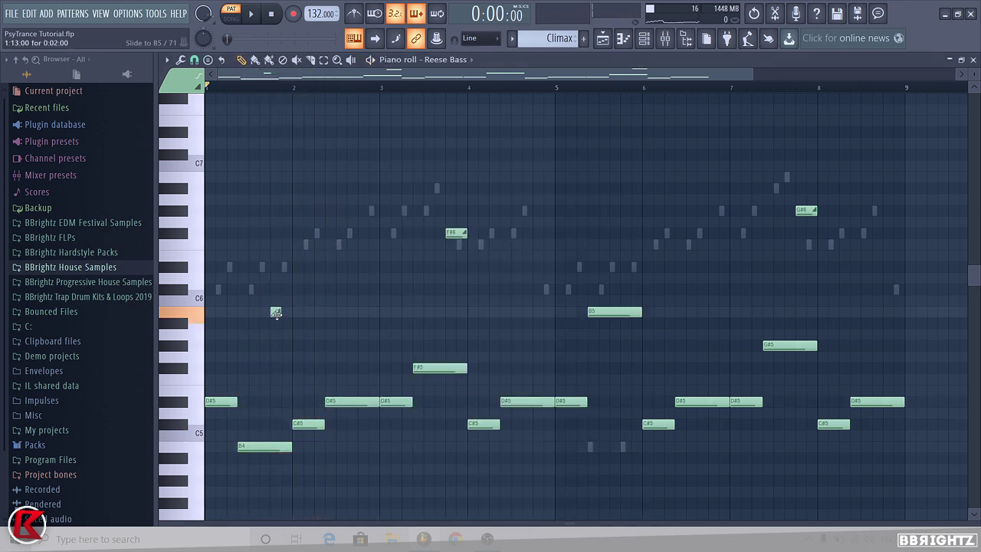
# - Shorten the slide notes in bars 1, 3 and 7 to 2 steps, starting at step 15 of each bar, and play them
pyautogui.moveTo(276, 313); pyautogui.dragTo(286, 313)
pyautogui.press('space')
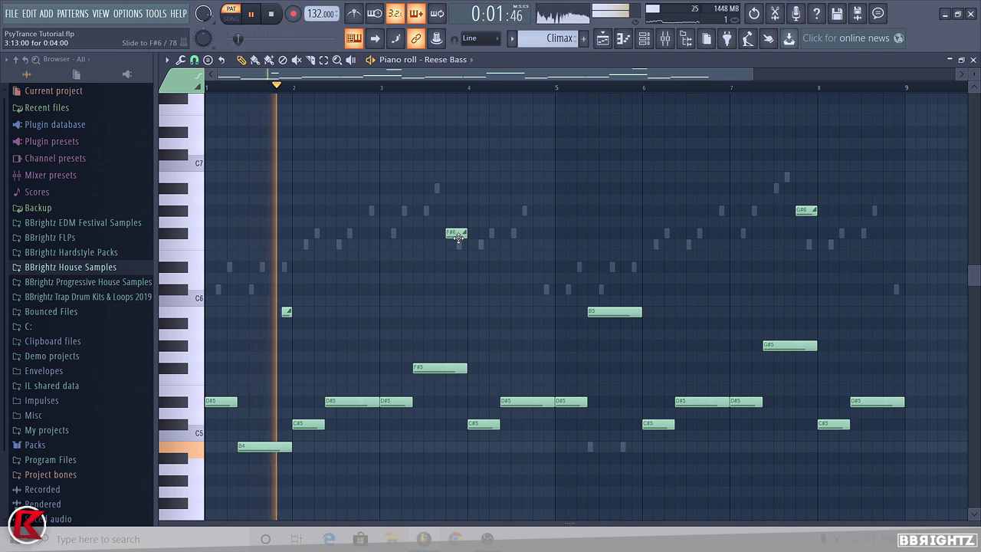
pyautogui.moveTo(464, 233)
pyautogui.mouseDown()
pyautogui.moveTo(453, 233)
pyautogui.moveTo(461, 233)
pyautogui.mouseUp()
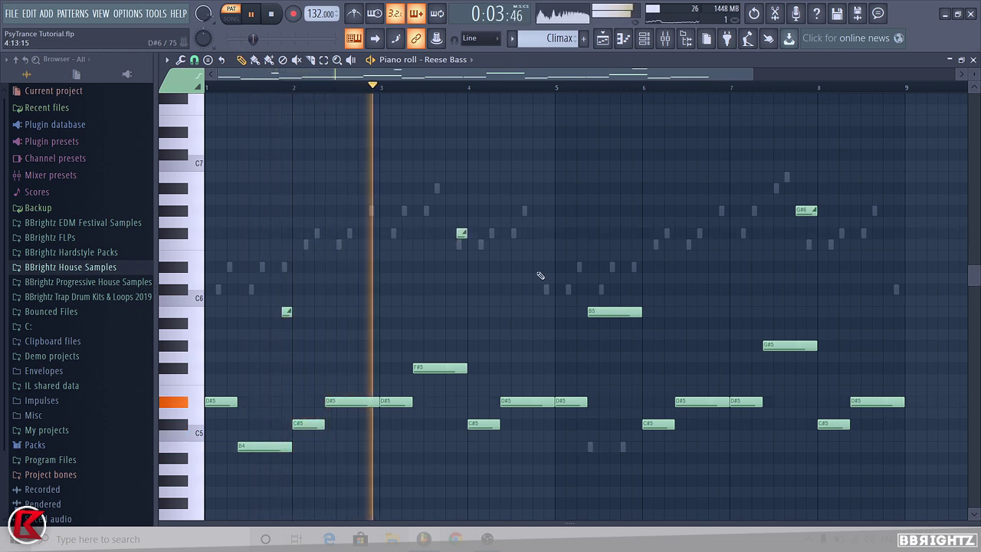
pyautogui.moveTo(816, 210); pyautogui.dragTo(813, 212)
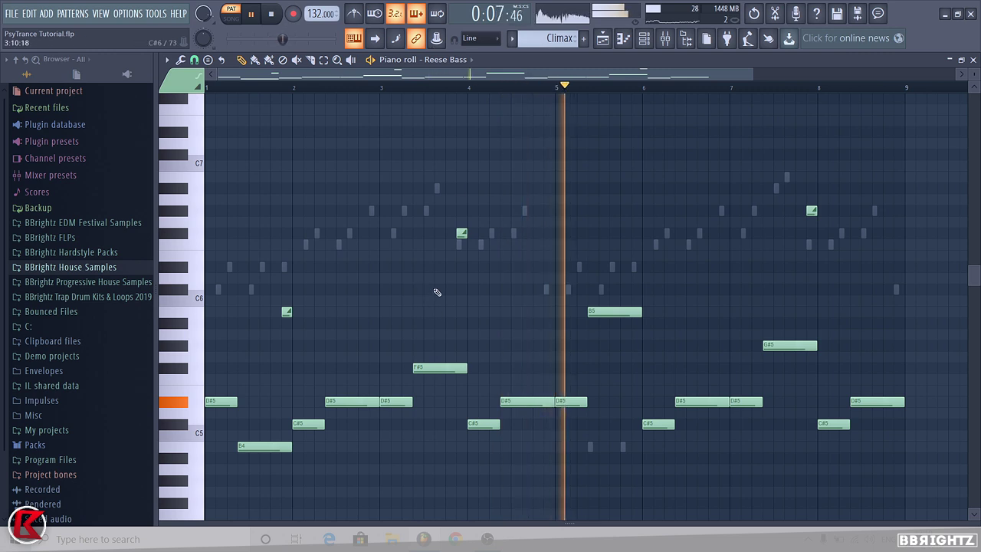
pyautogui.press('space')
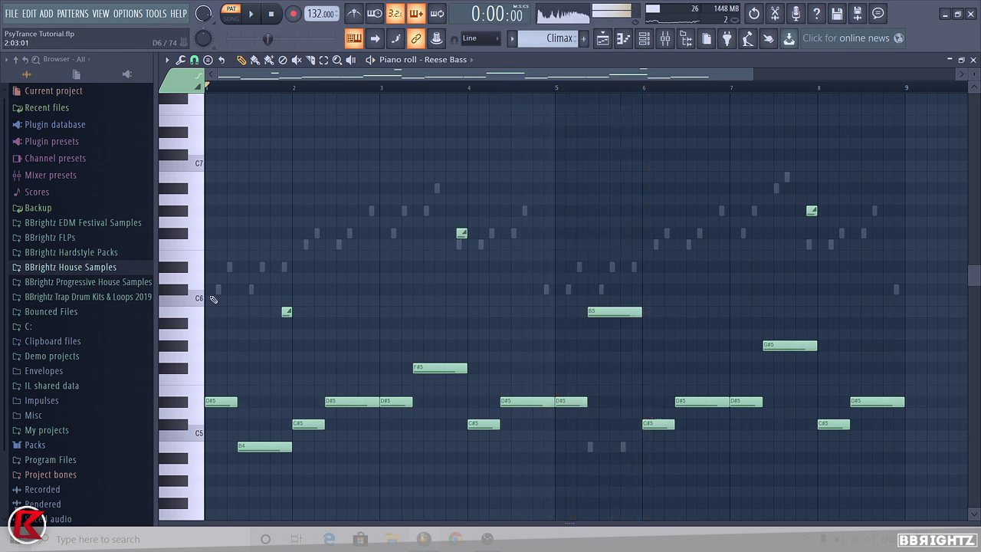
# - Lower the slide notes at the ends of bars 3 and 7 to C#6 while playing from bar 3
pyautogui.scroll(3, 506, 355)
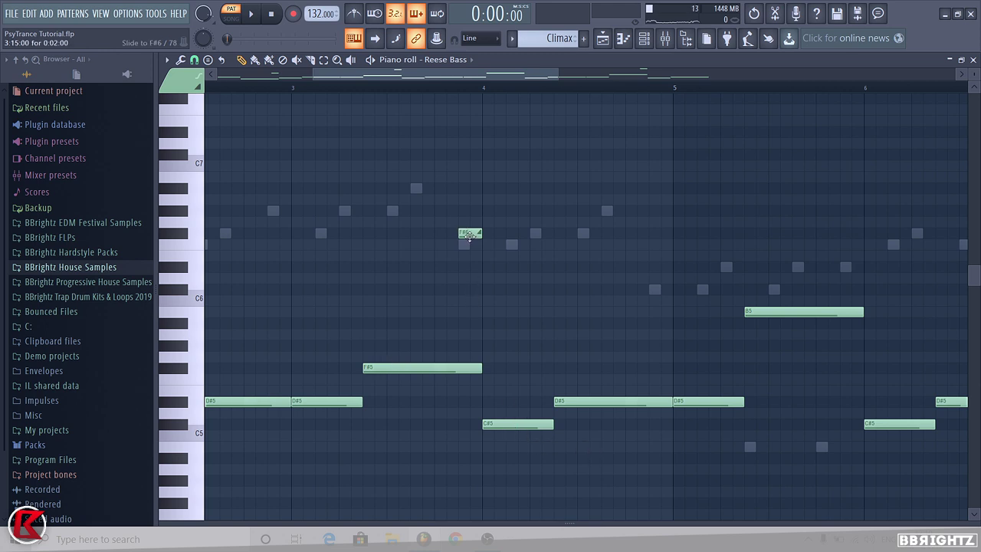
pyautogui.moveTo(470, 235); pyautogui.dragTo(469, 293)
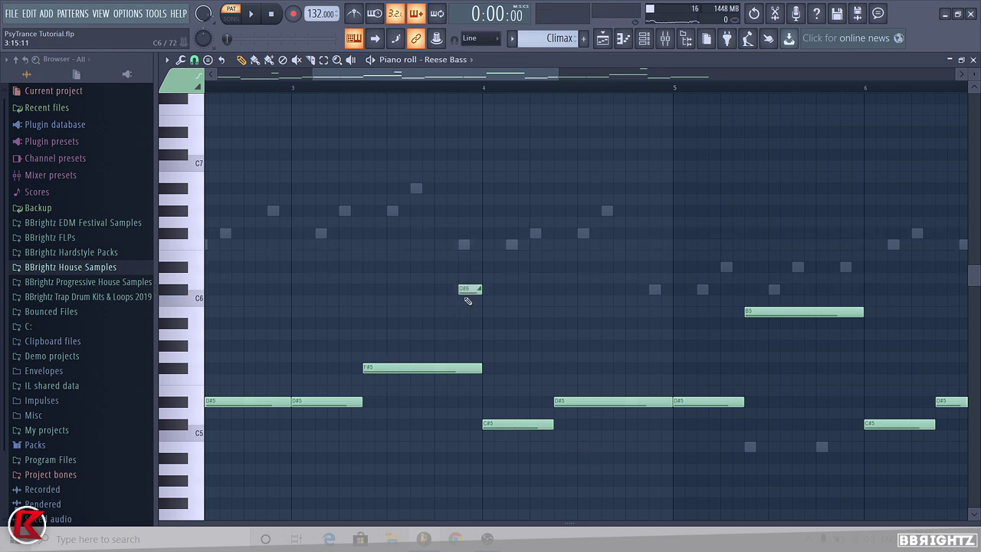
pyautogui.click(339, 83)
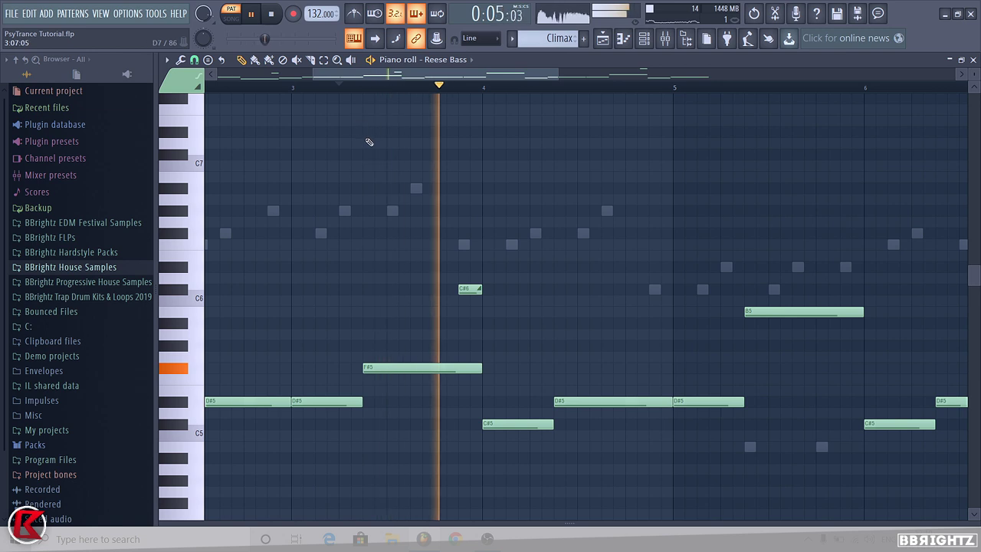
pyautogui.scroll(-3, 458, 326)
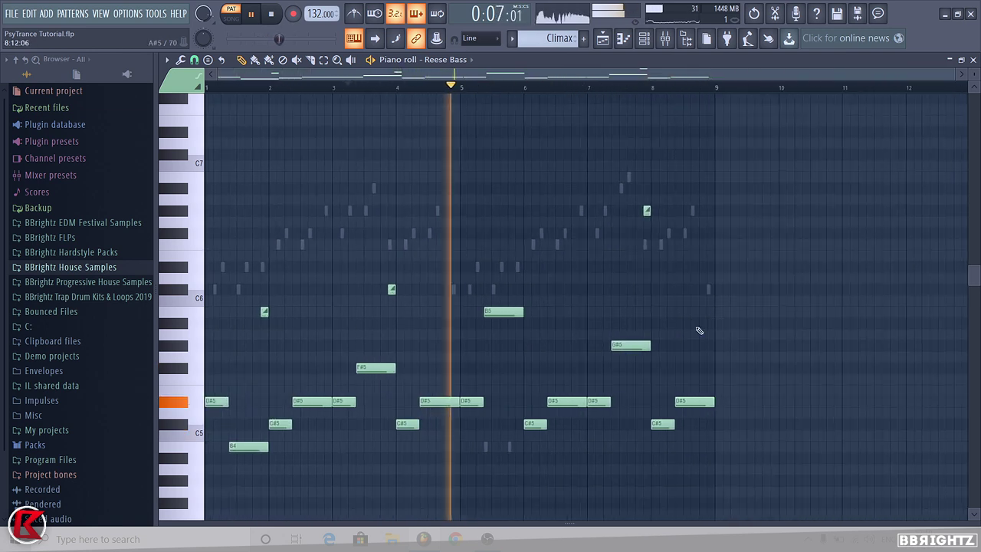
pyautogui.scroll(3, 658, 243)
pyautogui.moveTo(648, 211); pyautogui.dragTo(647, 289)
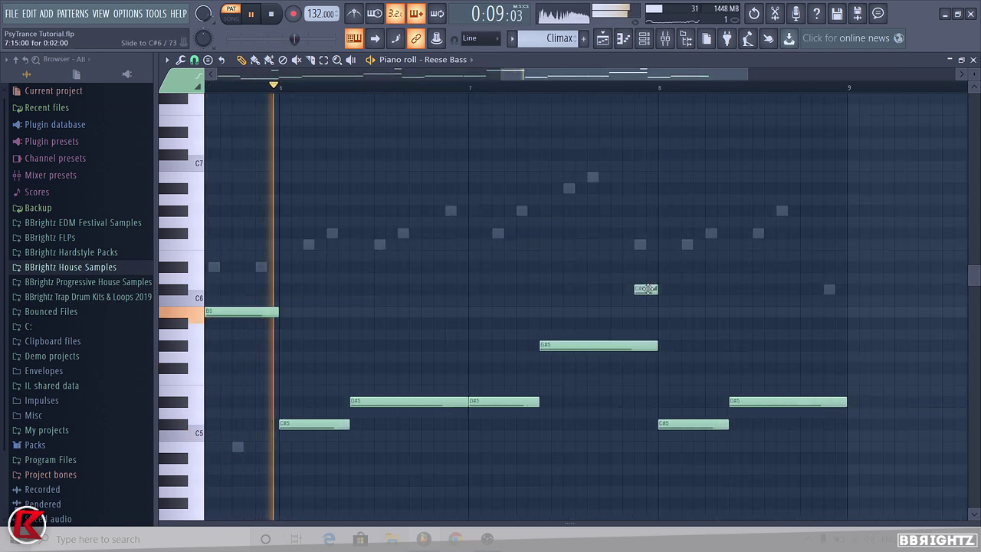
# - Try the bar 1 slide note at C#6 and set it to C#5 during playback
pyautogui.scroll(-3, 652, 369)
pyautogui.scroll(-2, 651, 370)
pyautogui.scroll(4, 263, 315)
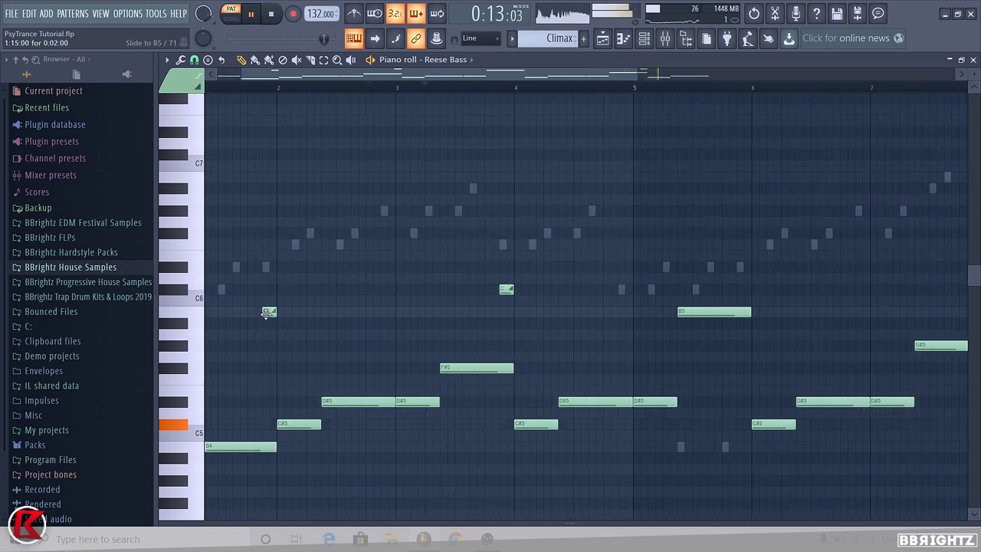
pyautogui.moveTo(266, 313); pyautogui.dragTo(262, 382)
pyautogui.moveTo(262, 285)
pyautogui.mouseDown()
pyautogui.moveTo(265, 394)
pyautogui.moveTo(258, 254)
pyautogui.moveTo(268, 298)
pyautogui.mouseUp()
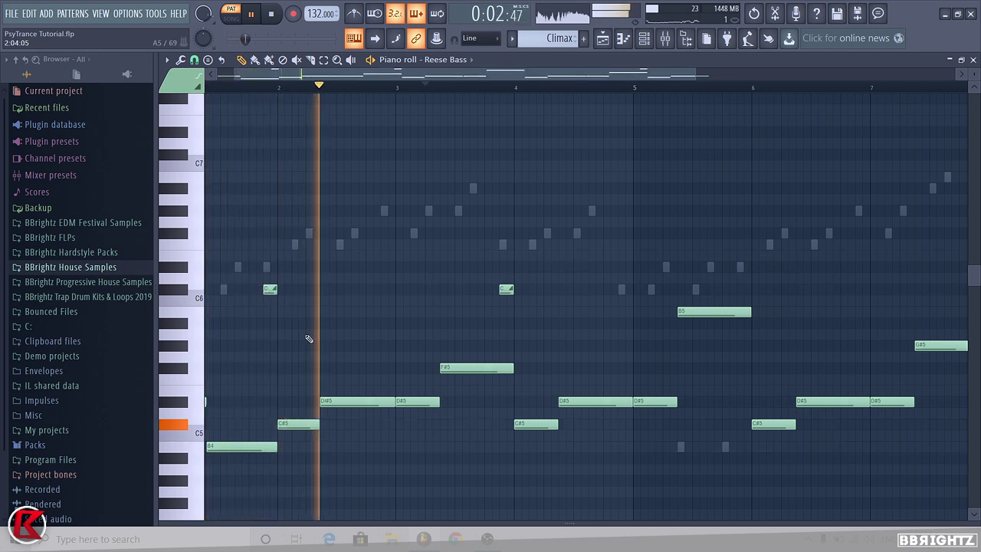
pyautogui.scroll(-3, 318, 307)
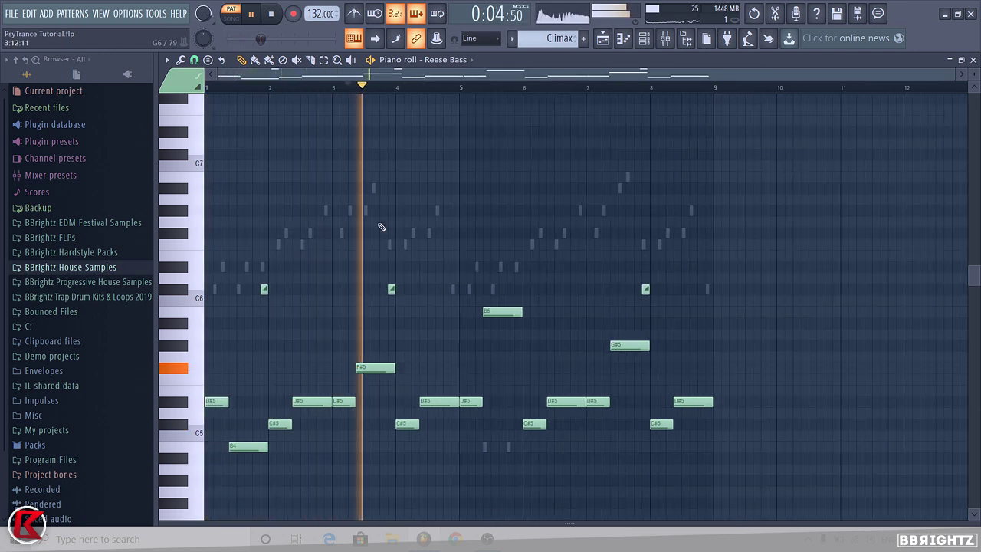
pyautogui.moveTo(262, 289); pyautogui.dragTo(266, 423)
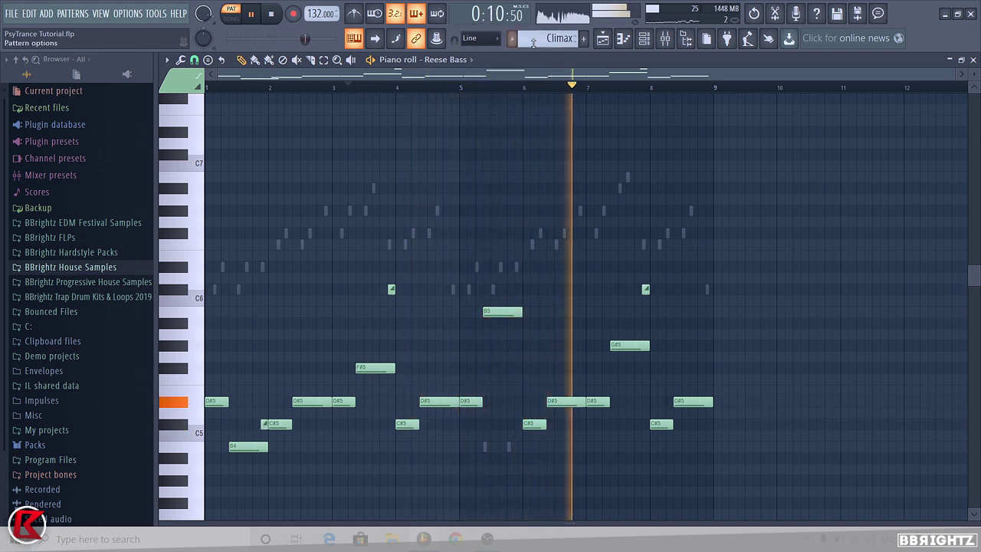
# - Stop playback, open the Sylenth1 #2 channel's notes in the piano roll, and select them all
pyautogui.click(644, 39)
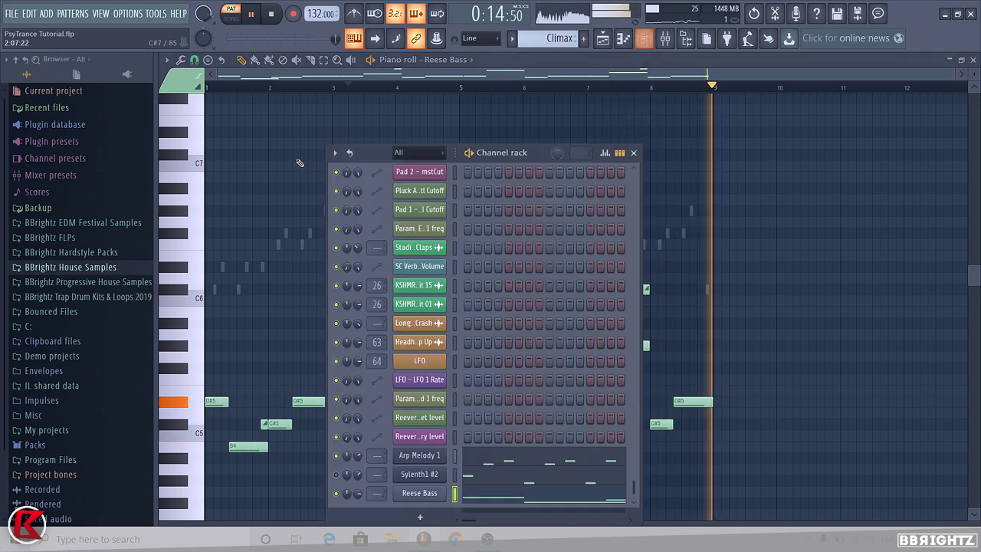
pyautogui.press('space')
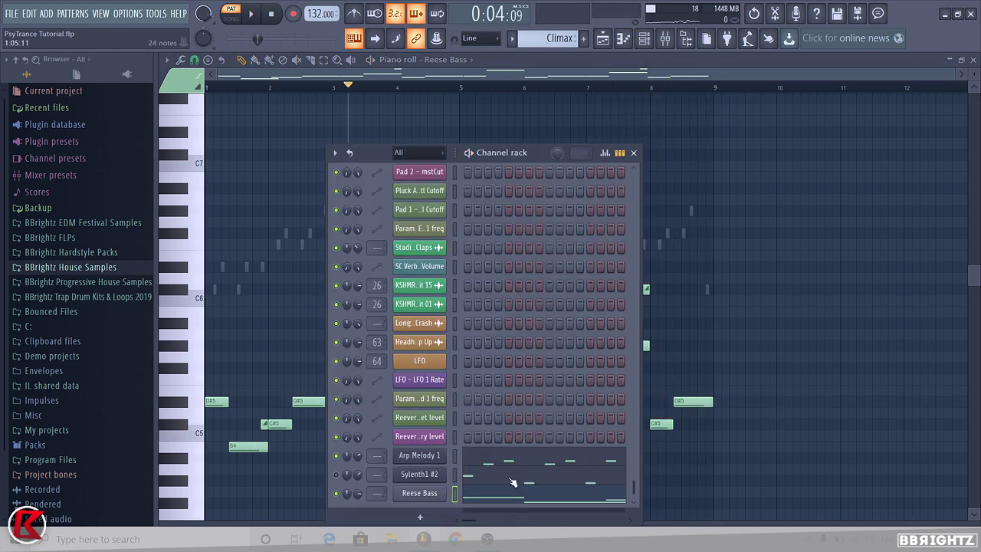
pyautogui.click(478, 480)
pyautogui.hotkey('ctrl', 'a')
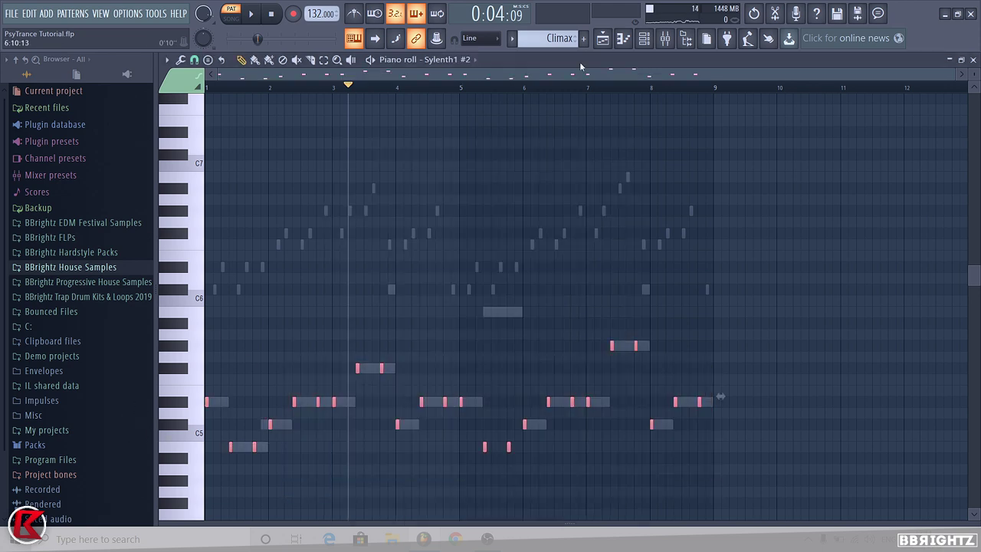
# - Open the Sylenth1 #2 instrument and look through its factory sound banks
pyautogui.click(645, 39)
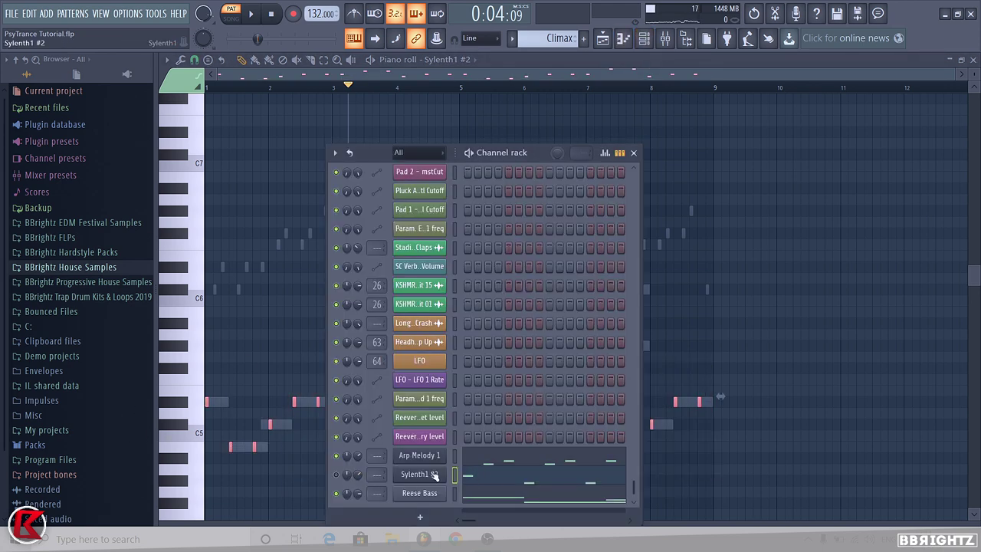
pyautogui.click(433, 476)
pyautogui.click(492, 351)
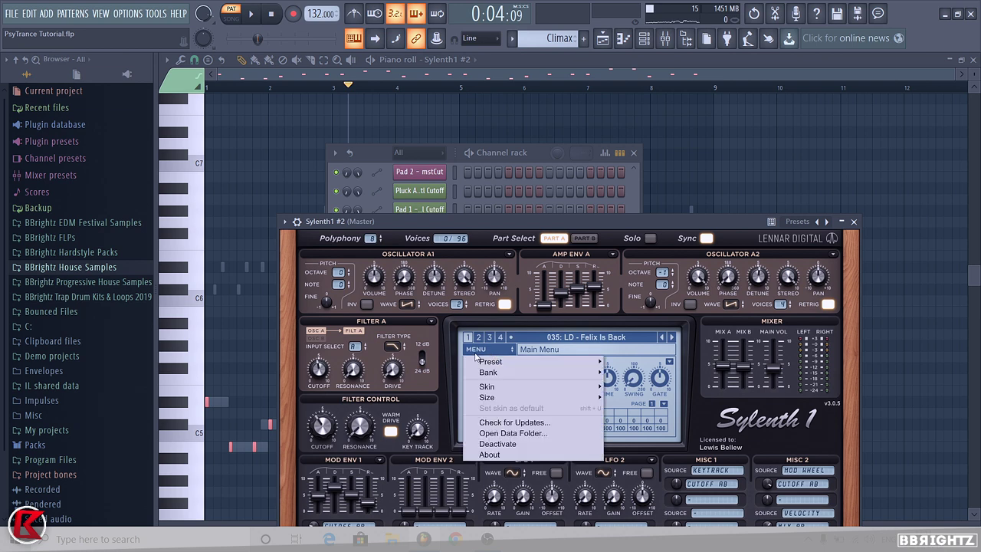
pyautogui.moveTo(488, 365)
pyautogui.moveTo(587, 376)
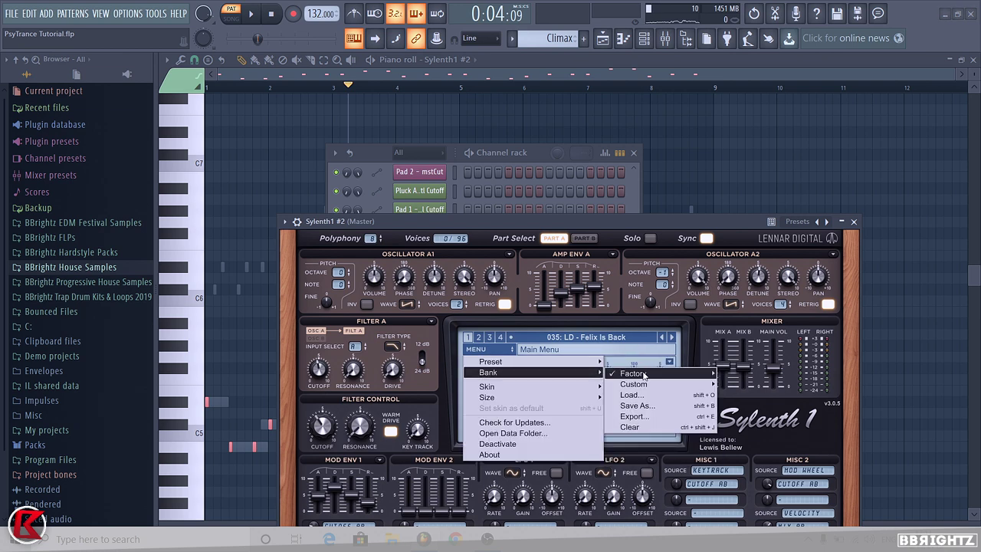
pyautogui.moveTo(646, 375)
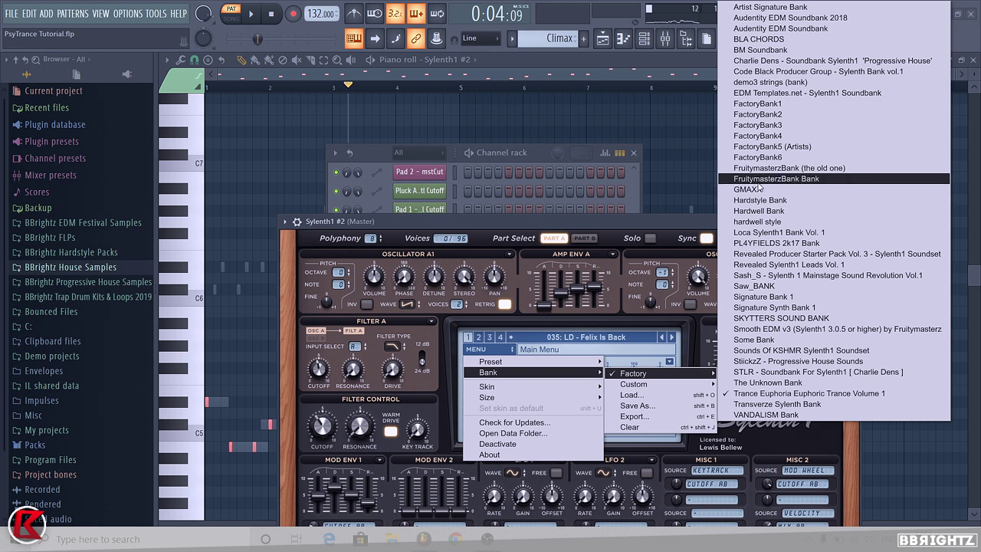
pyautogui.click(490, 342)
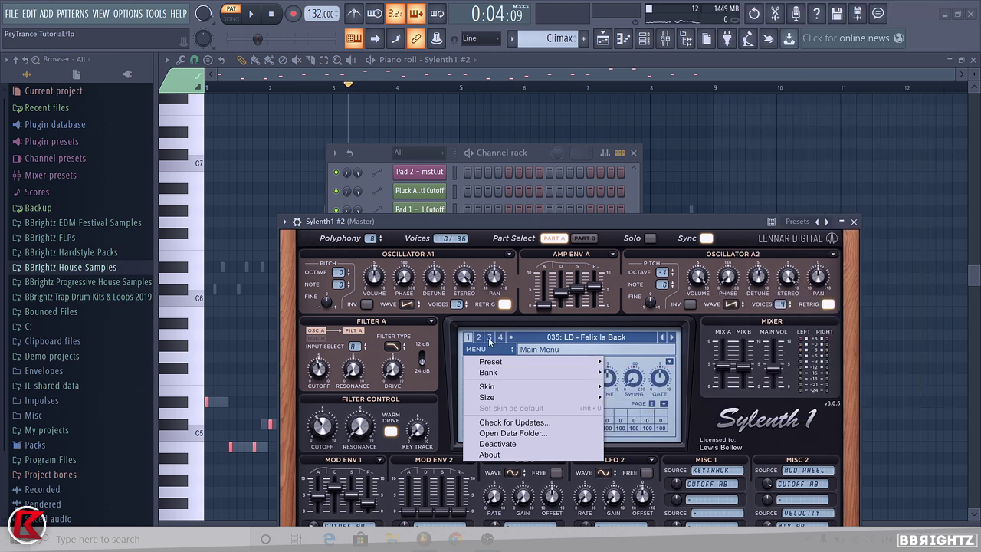
# - Load the preset 001: BS - Buzzer Bass in Sylenth1 #2 and audition the bass presets that follow it
pyautogui.click(608, 338)
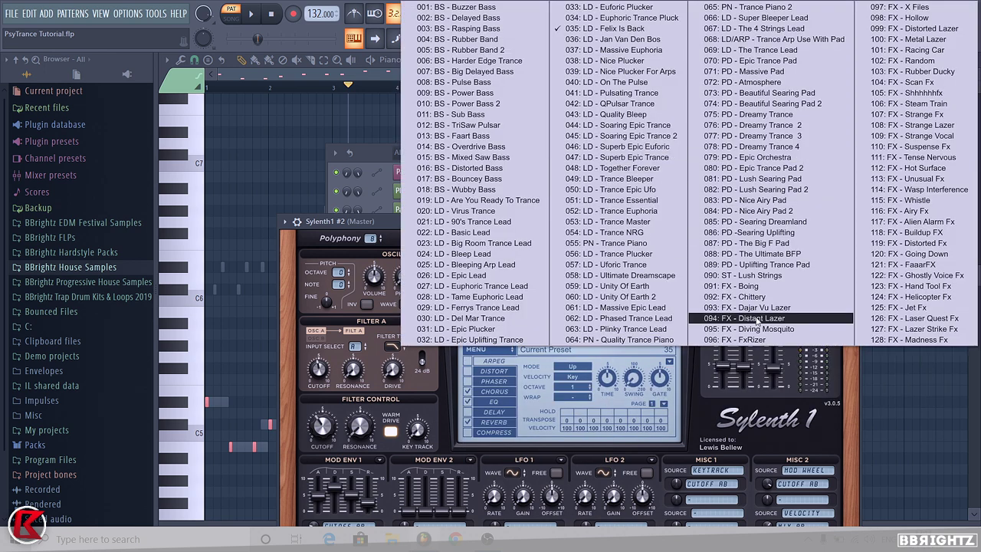
pyautogui.click(458, 7)
pyautogui.click(671, 339)
pyautogui.click(671, 338)
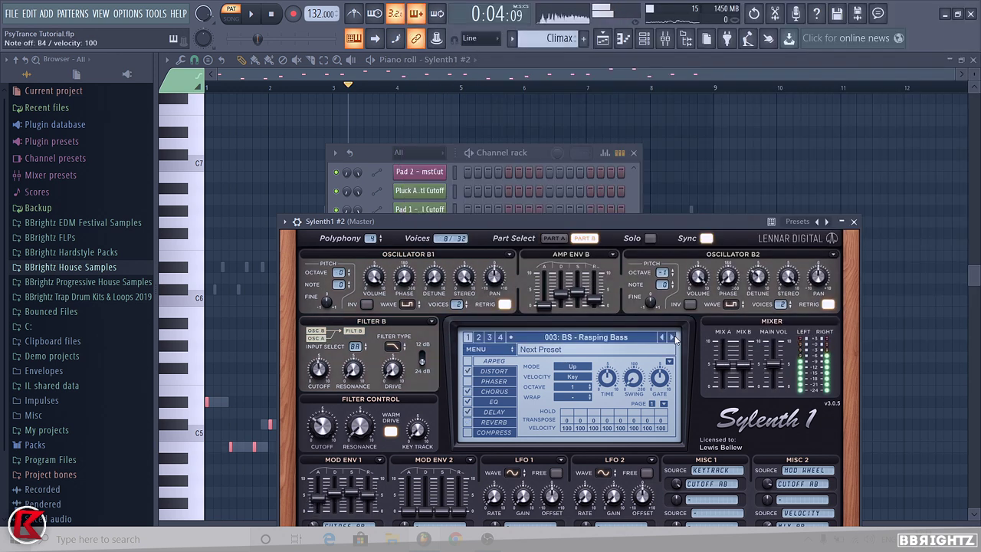
pyautogui.click(671, 338)
pyautogui.click(663, 338)
# - Unmute the Sylenth1 #2 channel, mute Reese Bass, and play the Climax pattern
pyautogui.click(530, 151)
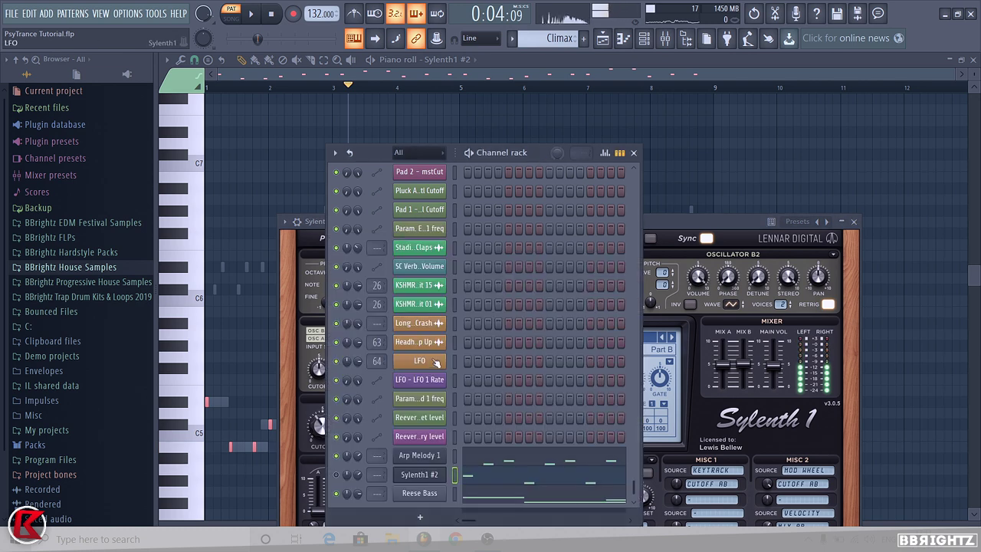
pyautogui.press('space')
pyautogui.press('space')
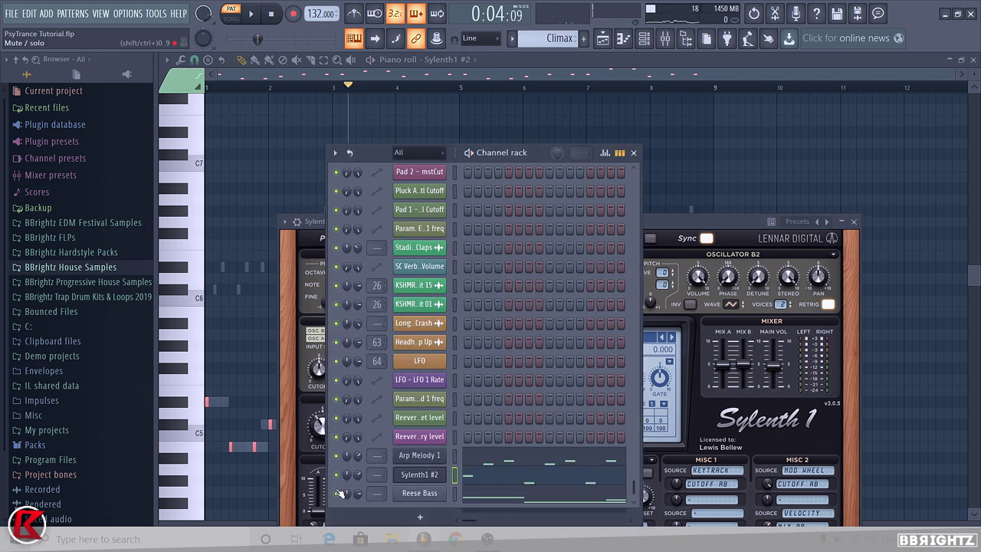
pyautogui.press('space')
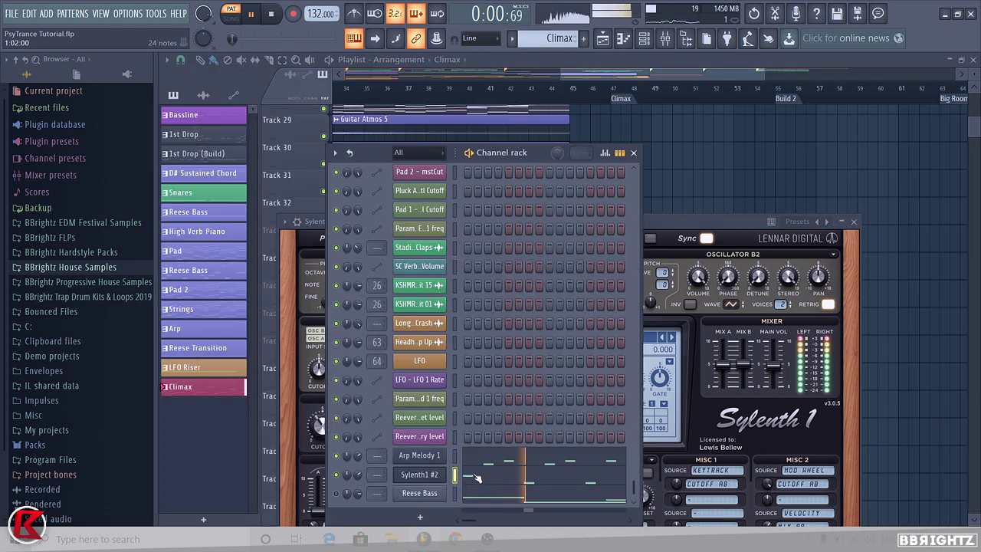
# - Look over the Sylenth1 #2 notes in the piano roll and the preset loaded in its instrument
pyautogui.press('F5')
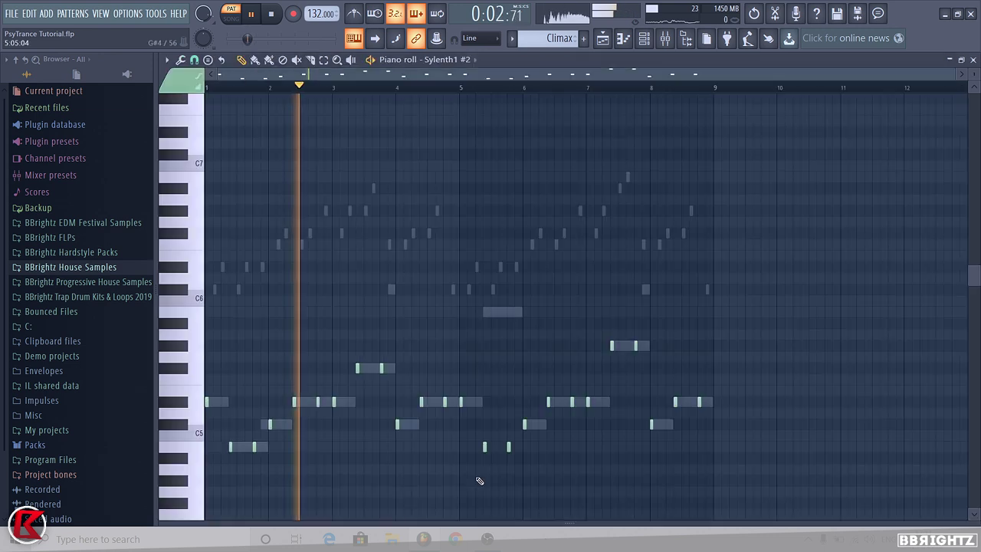
pyautogui.click(479, 479)
pyautogui.click(643, 40)
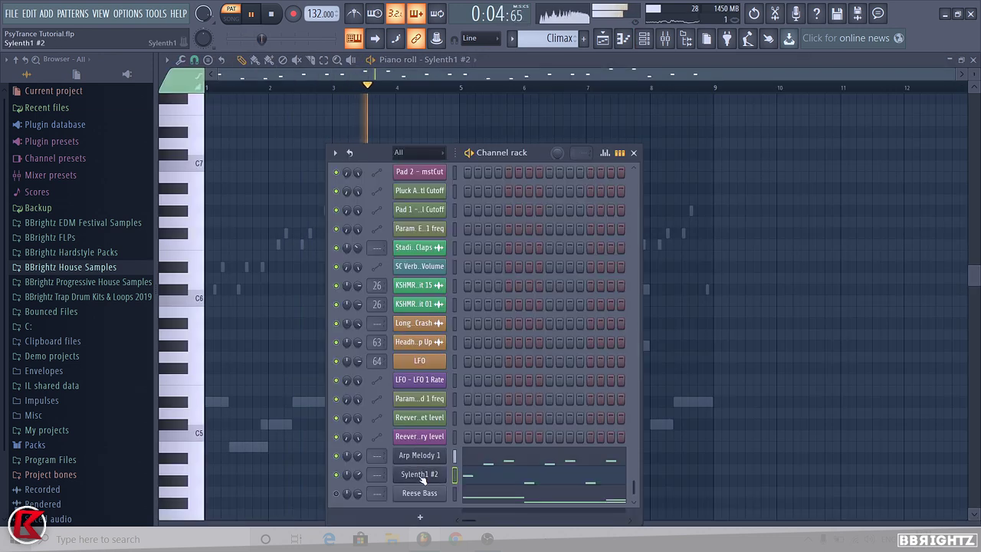
pyautogui.click(417, 477)
pyautogui.click(469, 412)
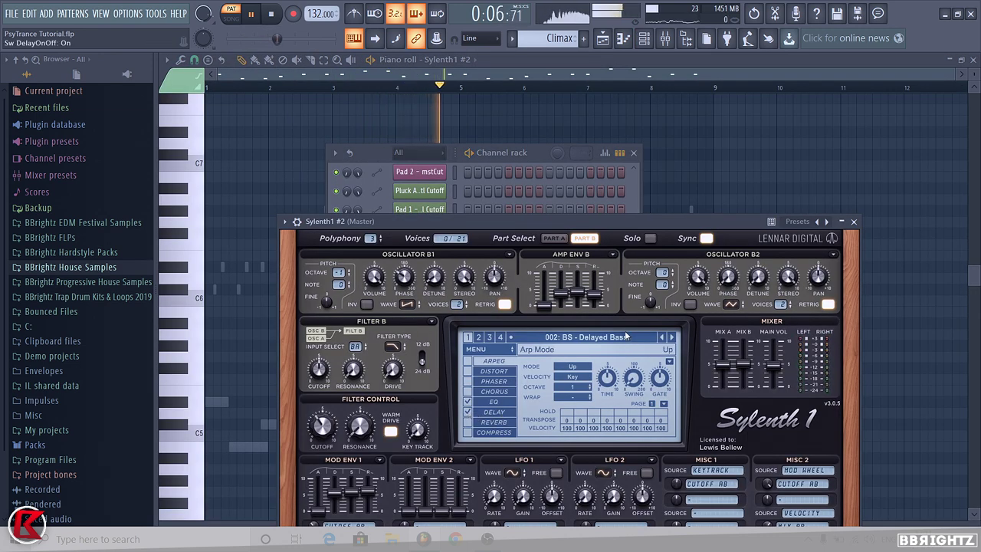
pyautogui.click(855, 223)
# - Rename the Sylenth1 #2 channel as Plucked Bass
pyautogui.rightClick(436, 474)
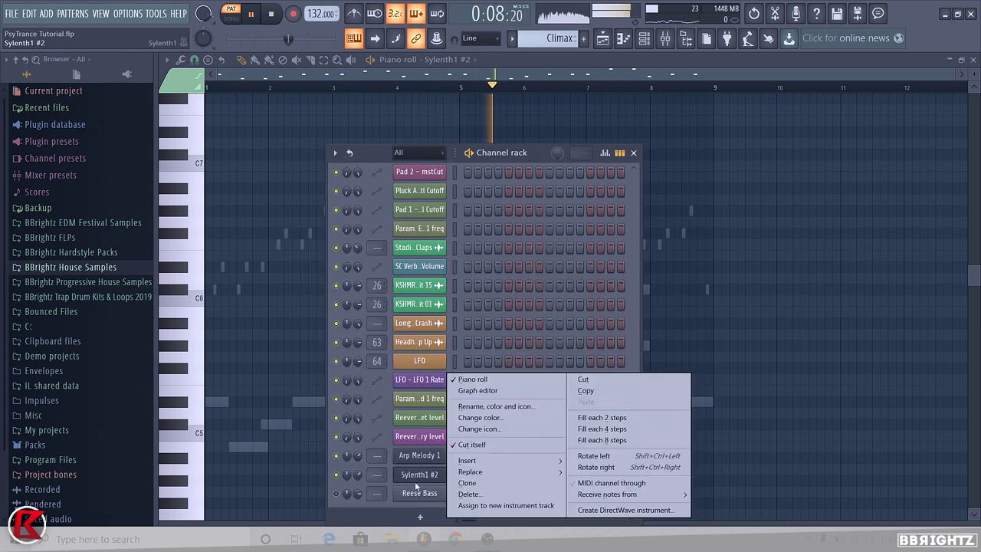
pyautogui.click(525, 407)
pyautogui.write('Plucked Bass')
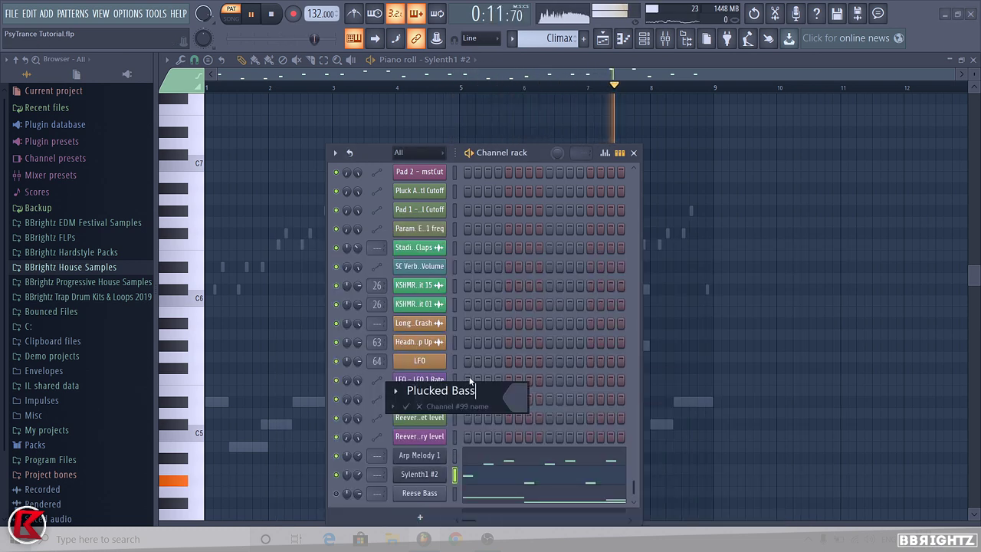
pyautogui.press('Return')
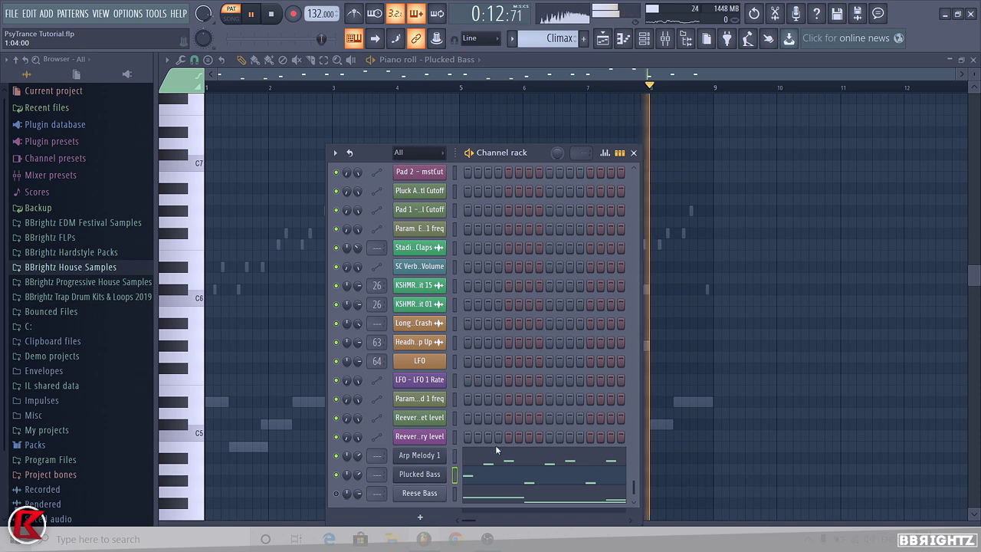
# - Transpose all Plucked Bass notes down an octave, and lower the two high notes in bar 7 one further octave to G#3
pyautogui.click(494, 476)
pyautogui.click(506, 473)
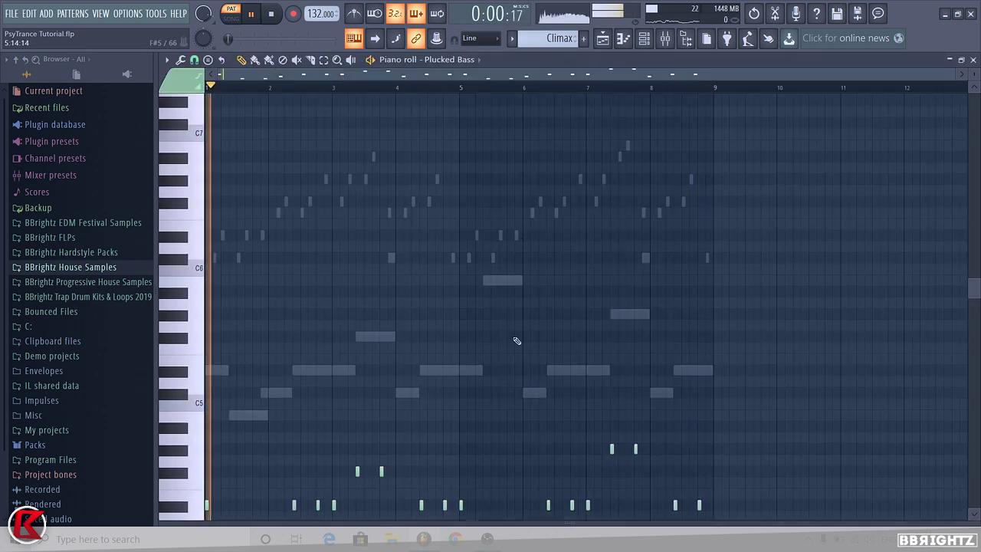
pyautogui.hotkey('ctrl', 'Down')
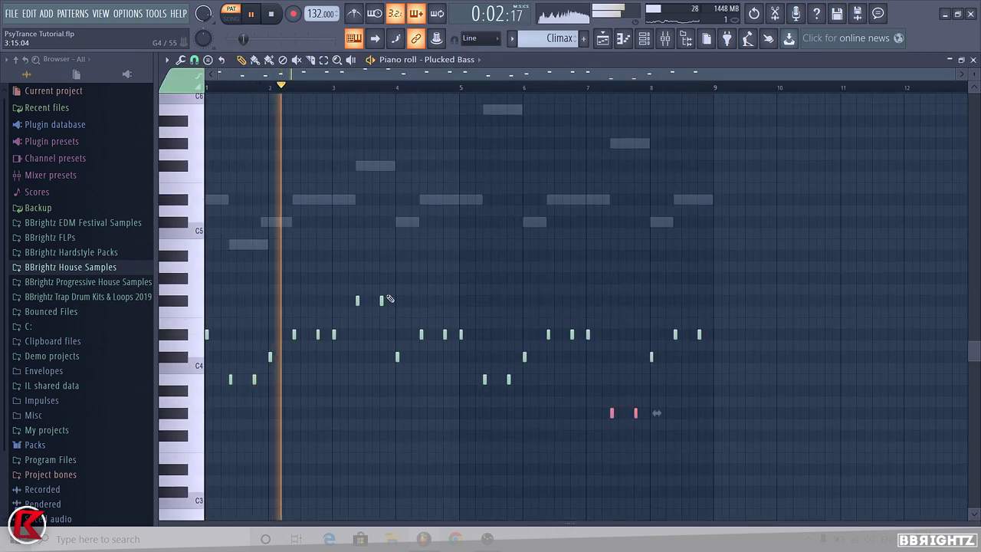
pyautogui.hotkey('ctrl', 'd')
# - Try the two F#4 notes in bar 3 of Plucked Bass one octave lower and restore their pitch
pyautogui.moveTo(337, 304); pyautogui.dragTo(406, 307)
pyautogui.hotkey('ctrl', 'Down')
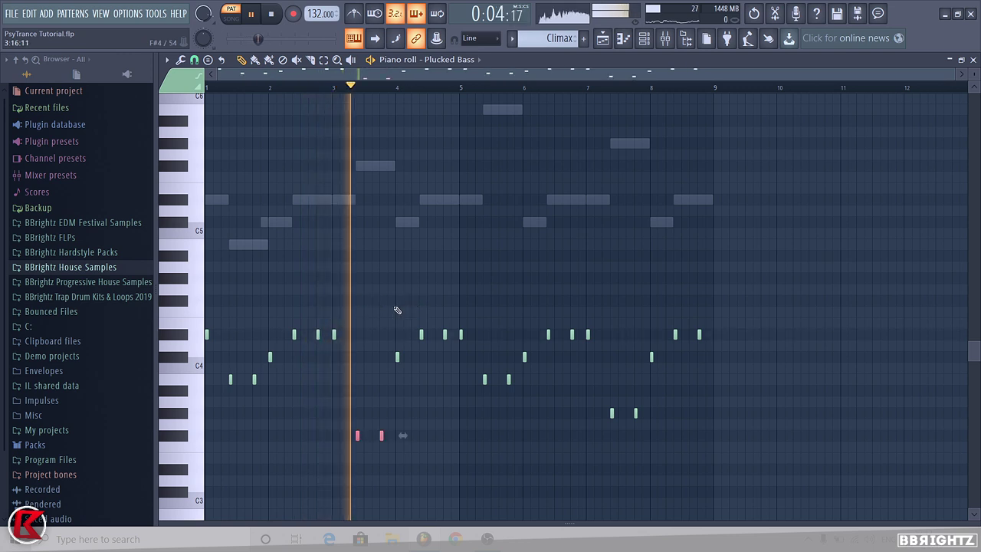
pyautogui.hotkey('ctrl', 'Up')
pyautogui.hotkey('ctrl', 'd')
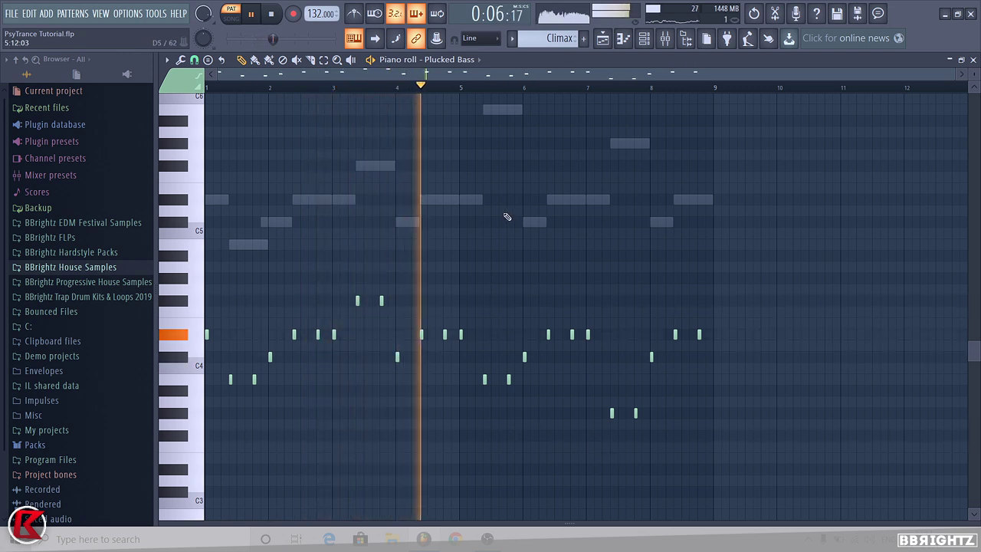
# - Listen to the Climax pattern with the lowered Plucked Bass notes, stopping playback with the channel rack in view
pyautogui.click(646, 40)
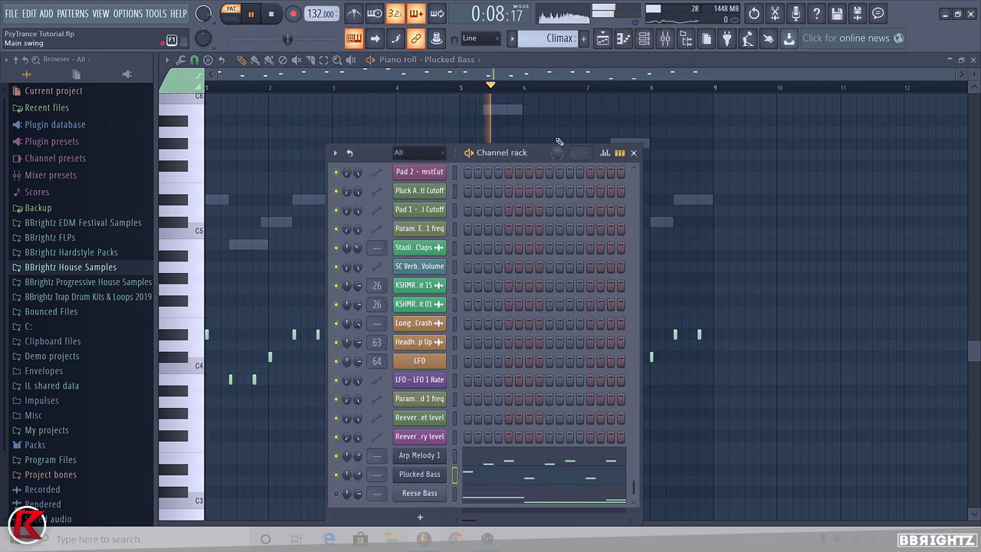
pyautogui.rightClick(946, 265)
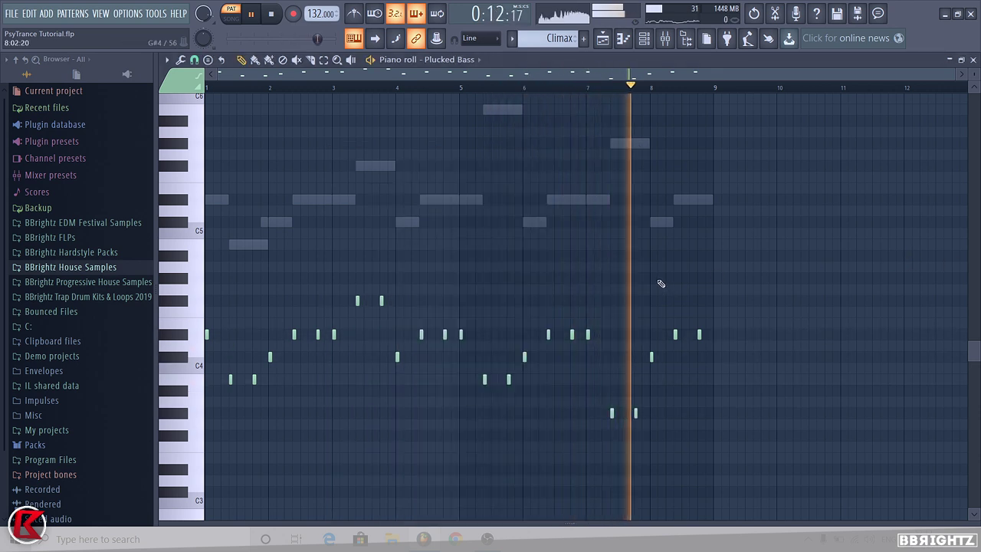
pyautogui.click(646, 38)
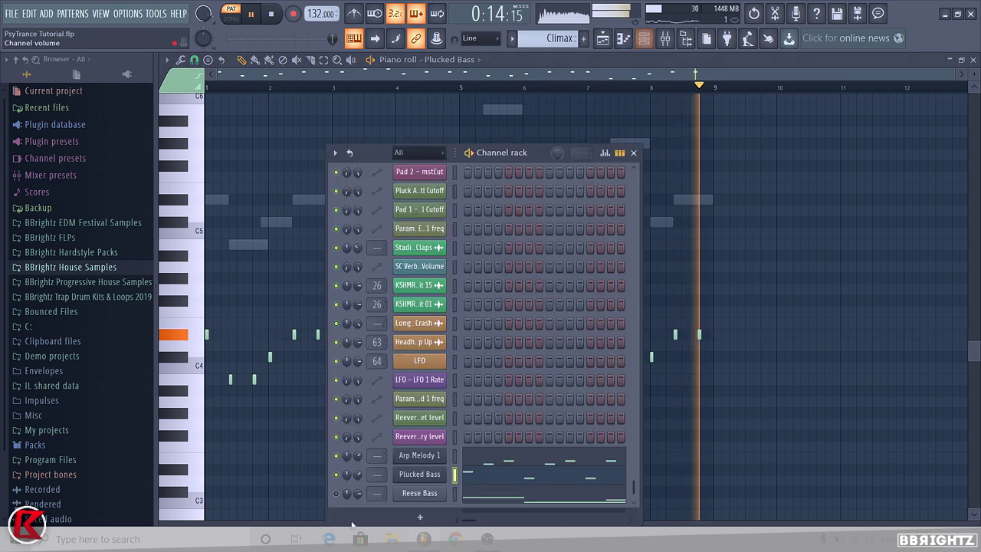
pyautogui.press('space')
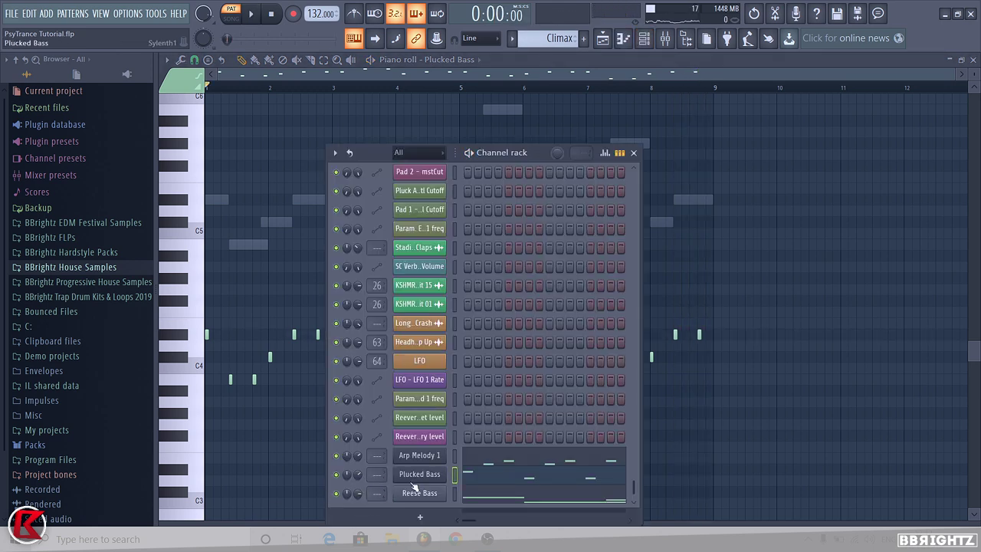
# - Review the Plucked Bass preset in Sylenth1, including the amp envelopes of Part A and Part B and the delay effect
pyautogui.click(417, 475)
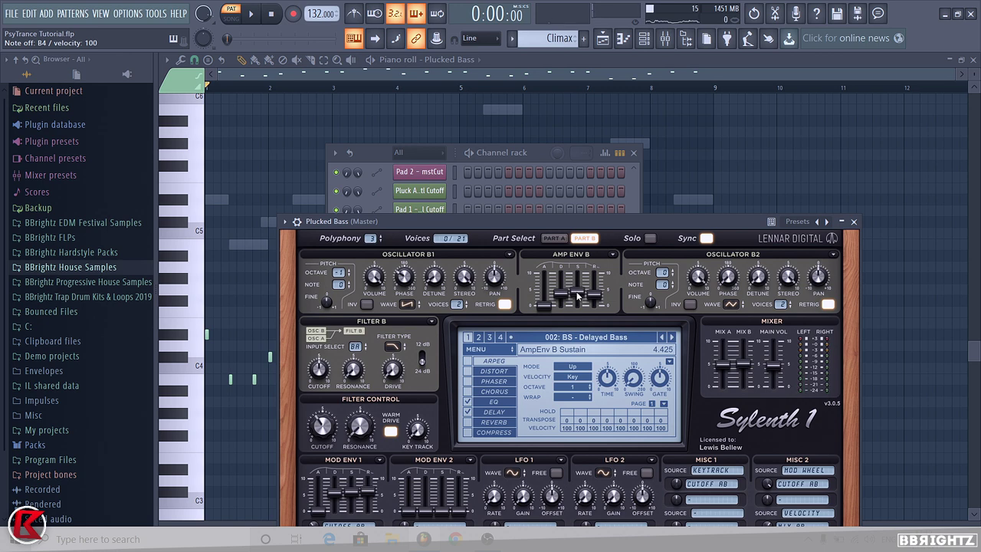
pyautogui.click(552, 238)
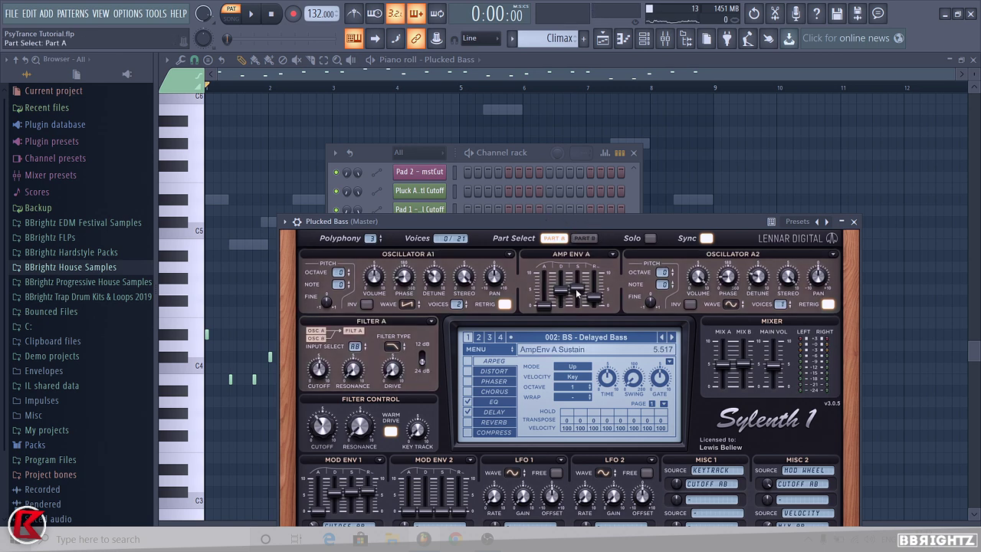
pyautogui.click(853, 222)
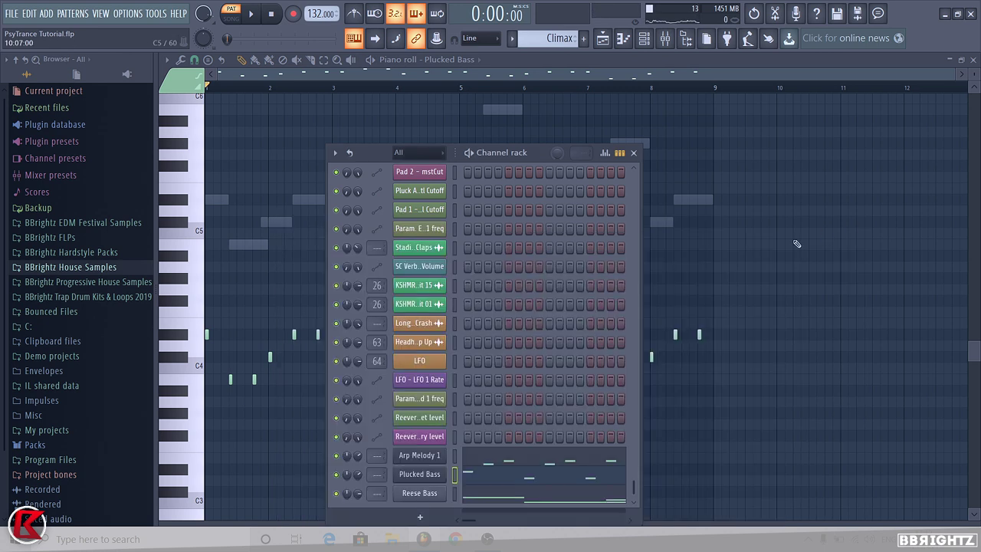
pyautogui.click(419, 474)
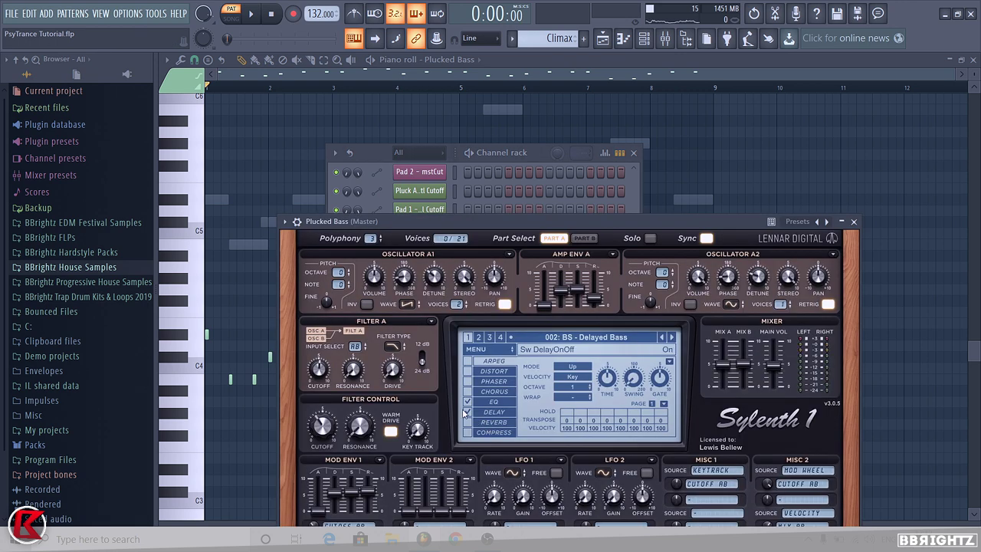
pyautogui.click(853, 222)
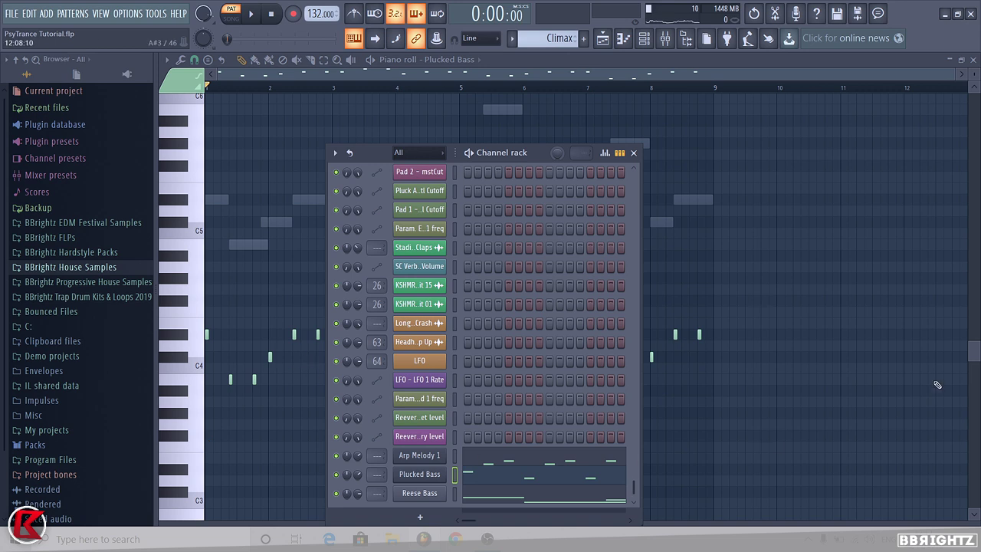
# - Examine the names and positions of all Plucked Bass notes in the piano roll
pyautogui.press('F6')
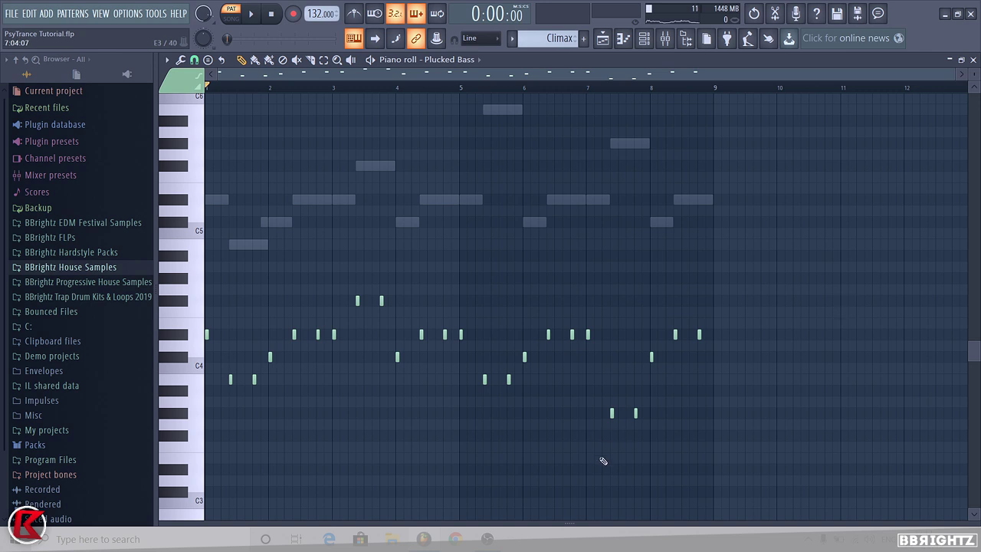
pyautogui.moveTo(770, 472); pyautogui.dragTo(204, 149)
pyautogui.scroll(5, 225, 332)
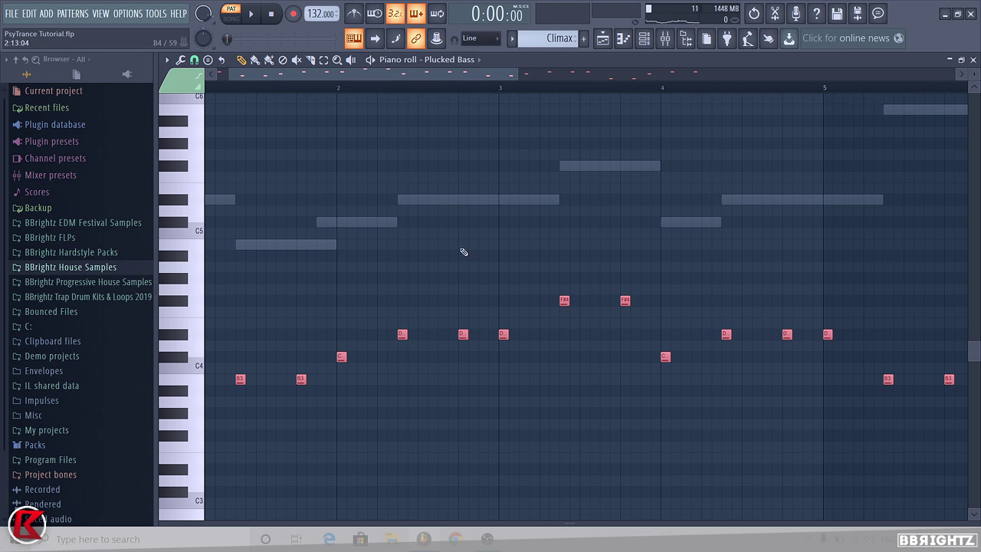
pyautogui.hotkey('ctrl', 'd')
pyautogui.scroll(-4, 469, 249)
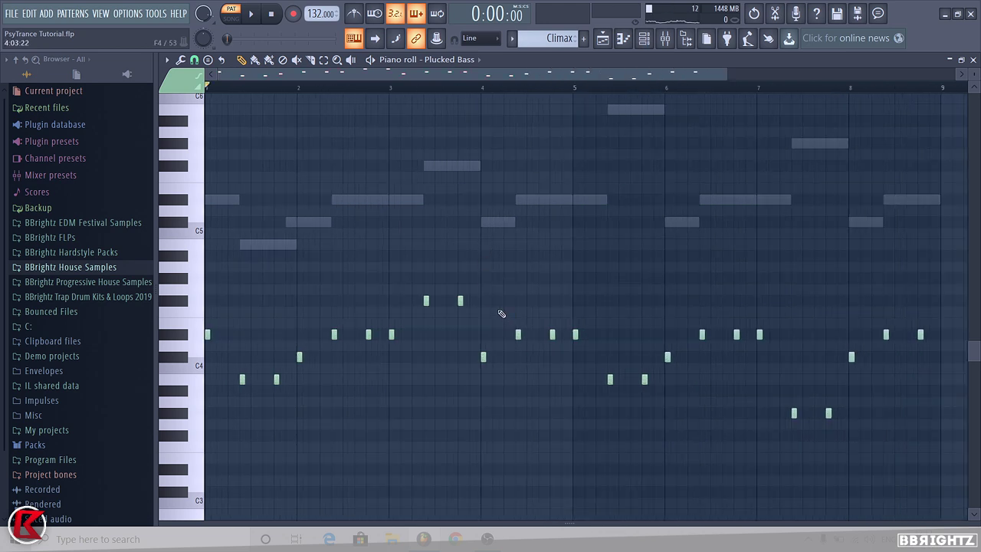
pyautogui.scroll(3, 500, 316)
pyautogui.scroll(-5, 499, 244)
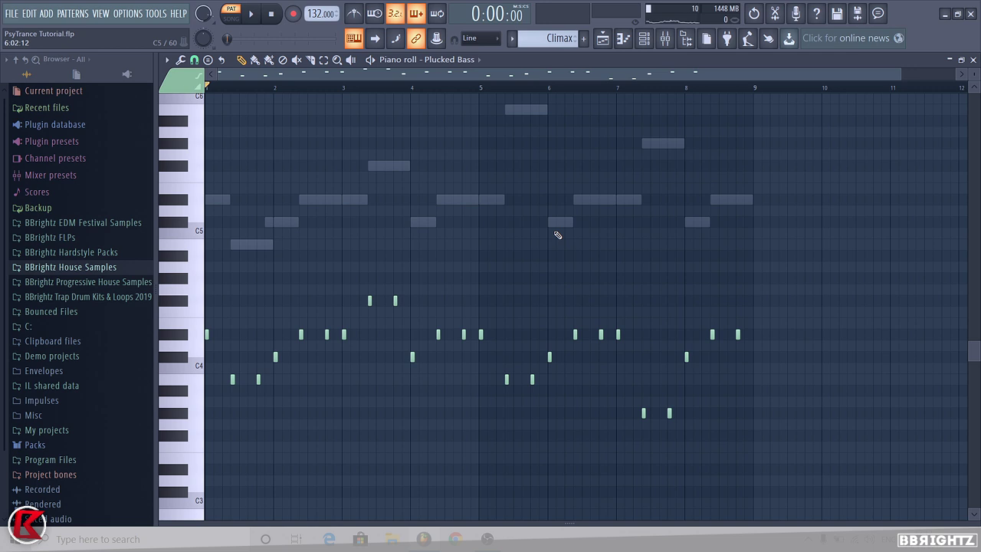
# - Unmute Reese Bass and play the Climax pattern briefly with Plucked Bass and the arp together
pyautogui.click(644, 39)
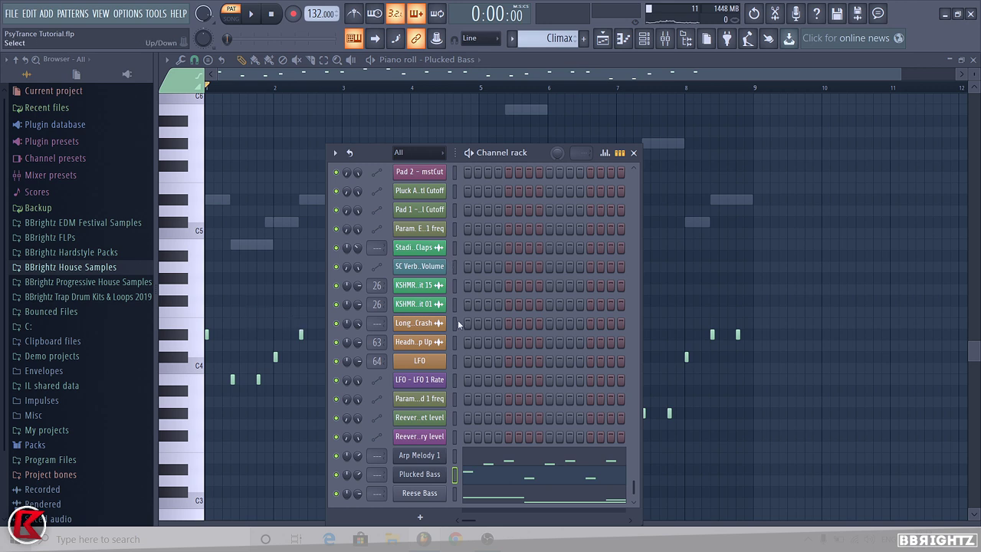
pyautogui.scroll(-1, 456, 325)
pyautogui.press('space')
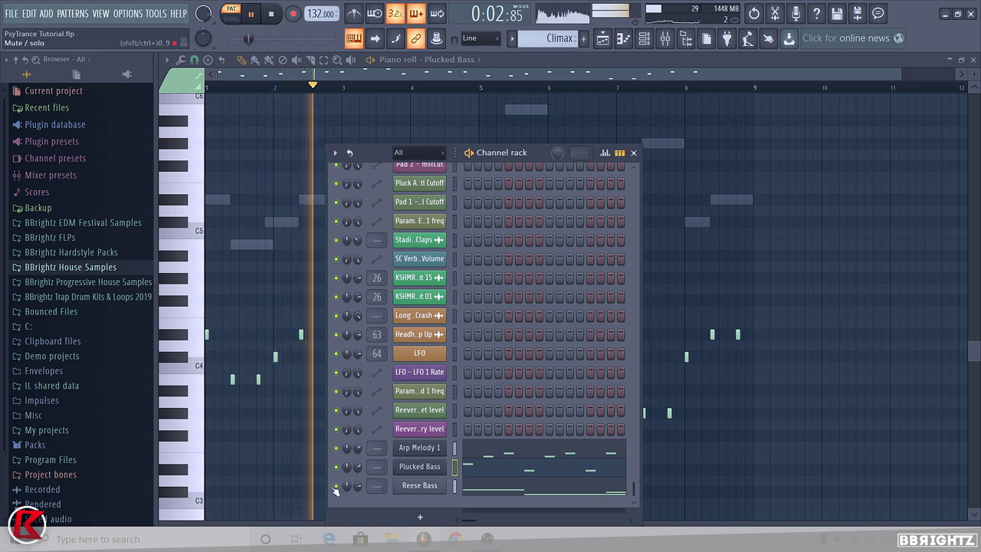
pyautogui.press('space')
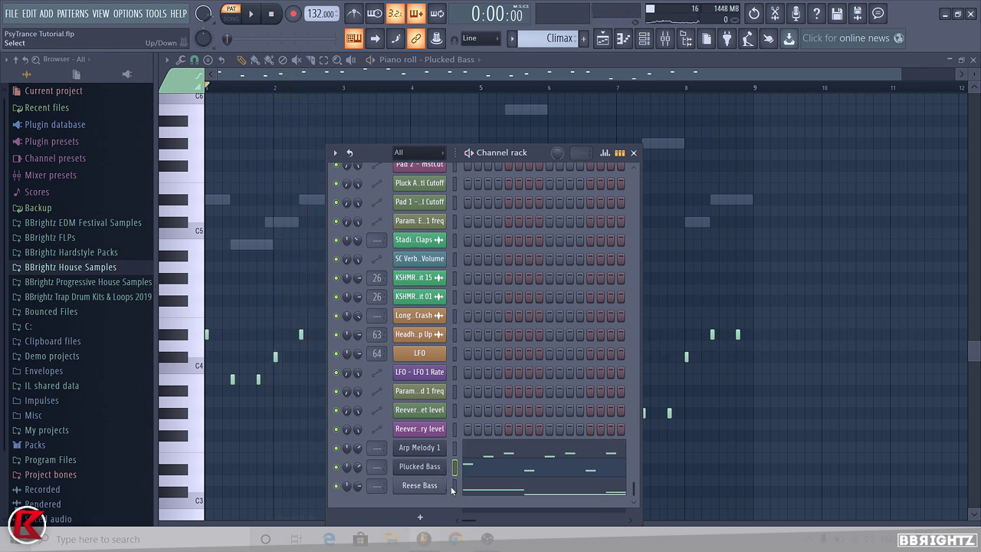
# - Clone the Arp Melody 1 channel and open the clone's Sylenth1 instrument
pyautogui.click(46, 13)
pyautogui.click(101, 13)
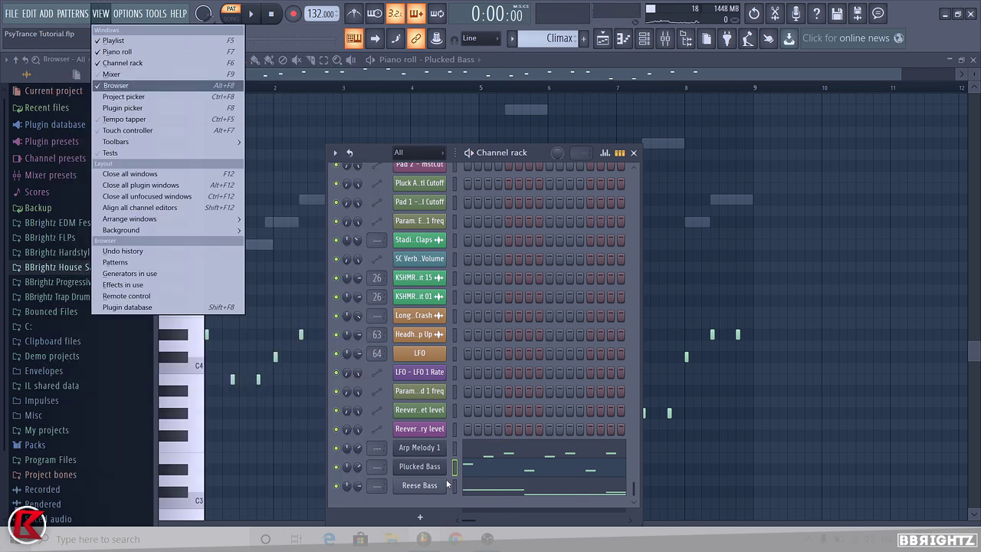
pyautogui.rightClick(434, 456)
pyautogui.click(468, 484)
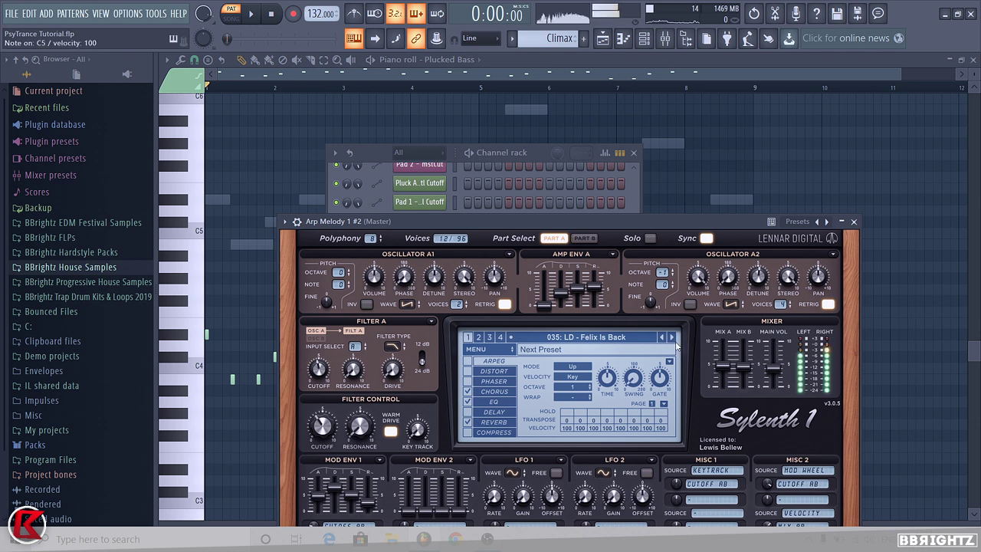
# - Advance the cloned arp's Sylenth1 to the preset 038: LD - Nice Plucker and audition it with a few notes
pyautogui.click(673, 337)
pyautogui.click(673, 338)
pyautogui.click(673, 337)
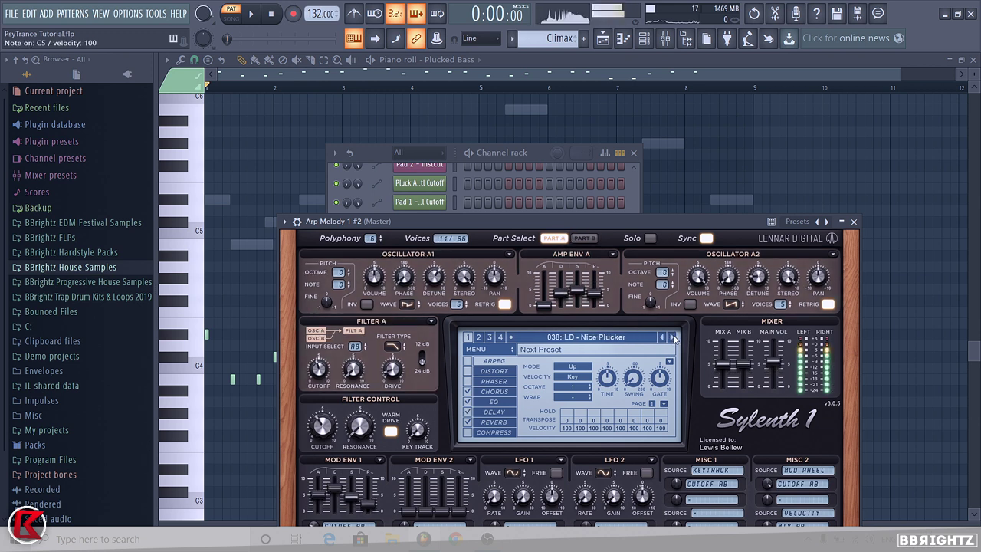
pyautogui.press('2')
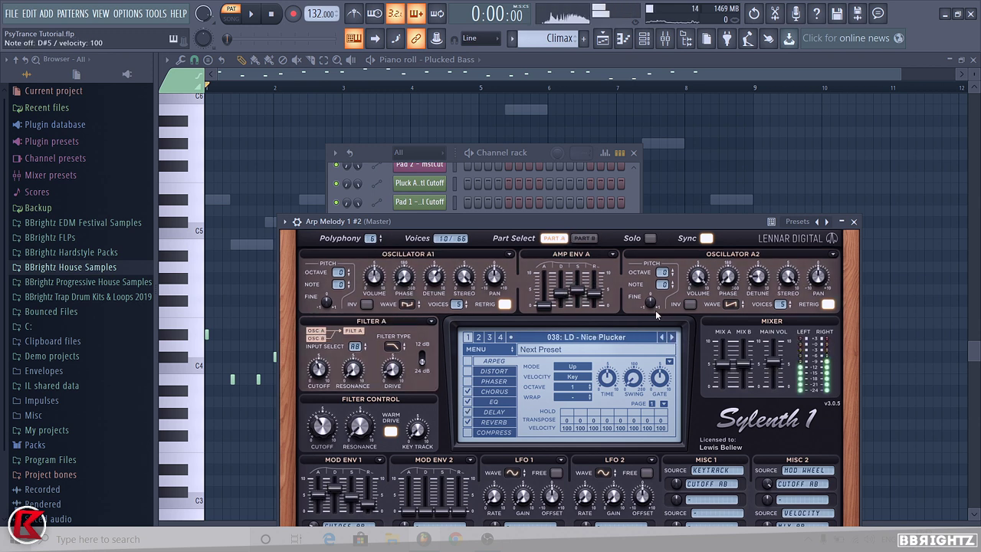
pyautogui.press('2')
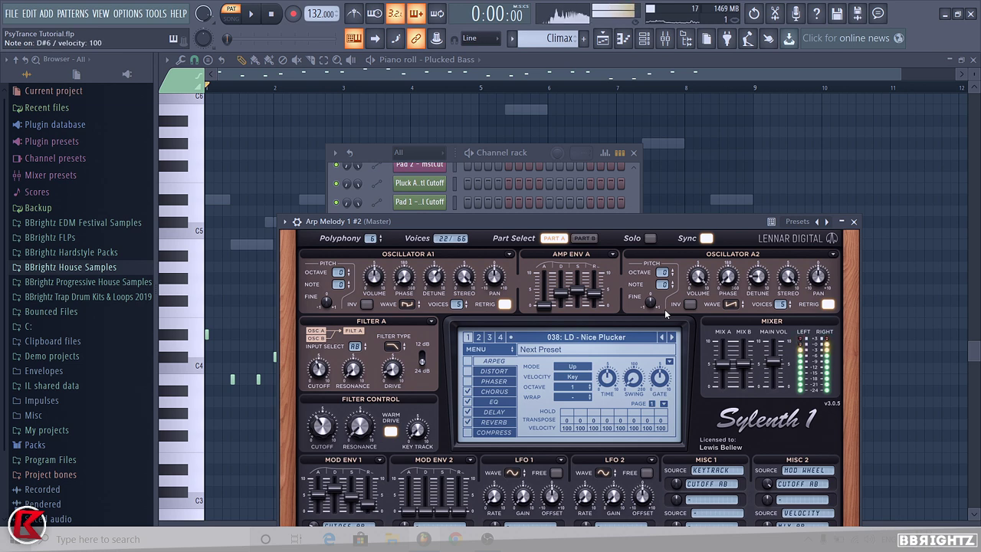
pyautogui.click(854, 222)
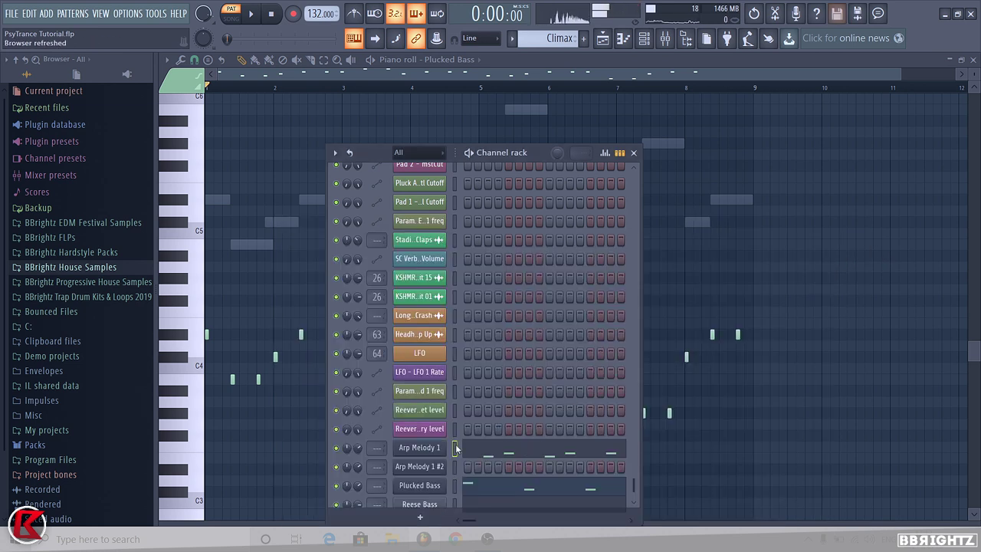
# - Paste the Arp Melody 1 notes into the cloned channel and rename the clone as Arp Melody 2
pyautogui.click(455, 468)
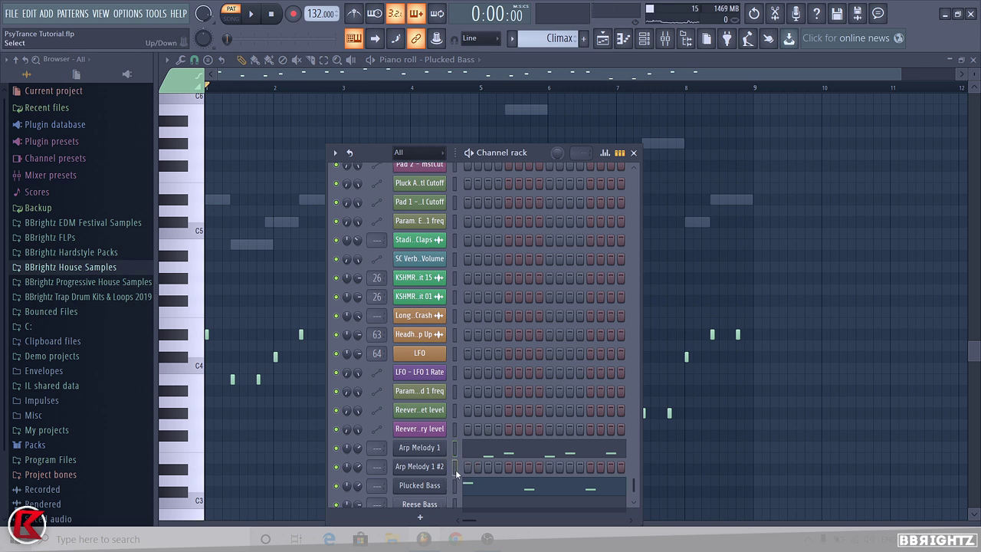
pyautogui.hotkey('ctrl', 'v')
pyautogui.rightClick(426, 469)
pyautogui.click(469, 408)
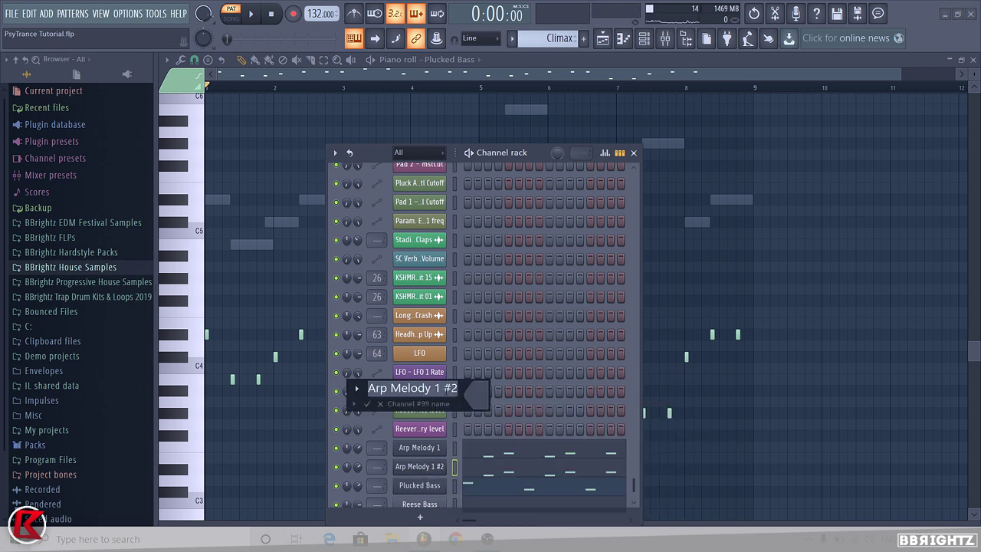
pyautogui.press('End')
pyautogui.press('Left')
pyautogui.press('BackSpace')
pyautogui.press('Return')
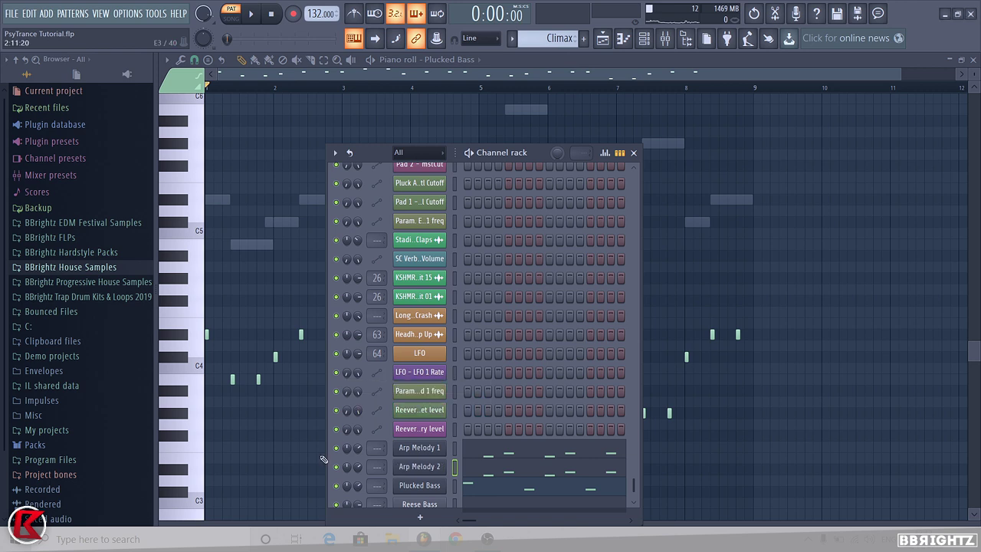
# - Play the Climax pattern briefly, and paste all the Plucked Bass notes into the Arp Melody 2 piano roll alongside its arp notes
pyautogui.press('space')
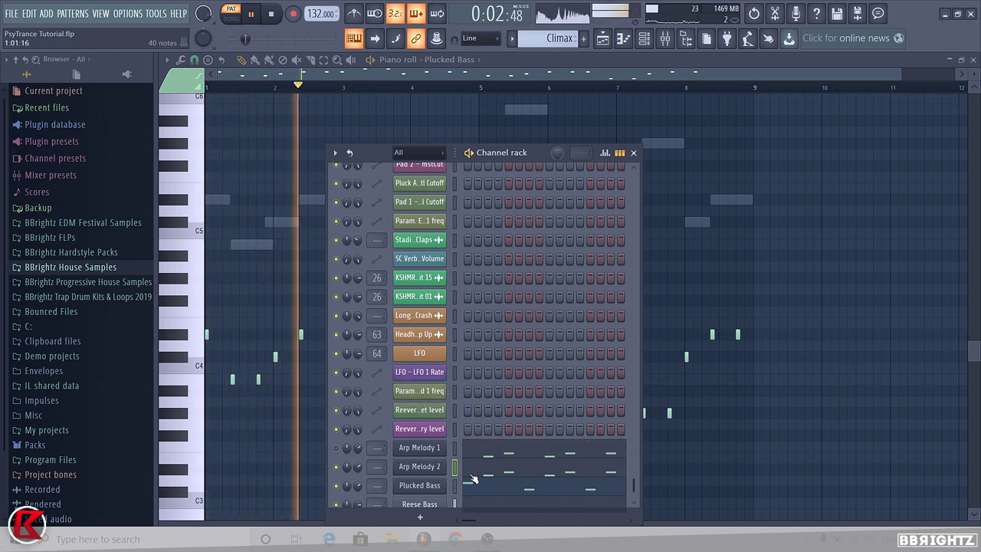
pyautogui.press('space')
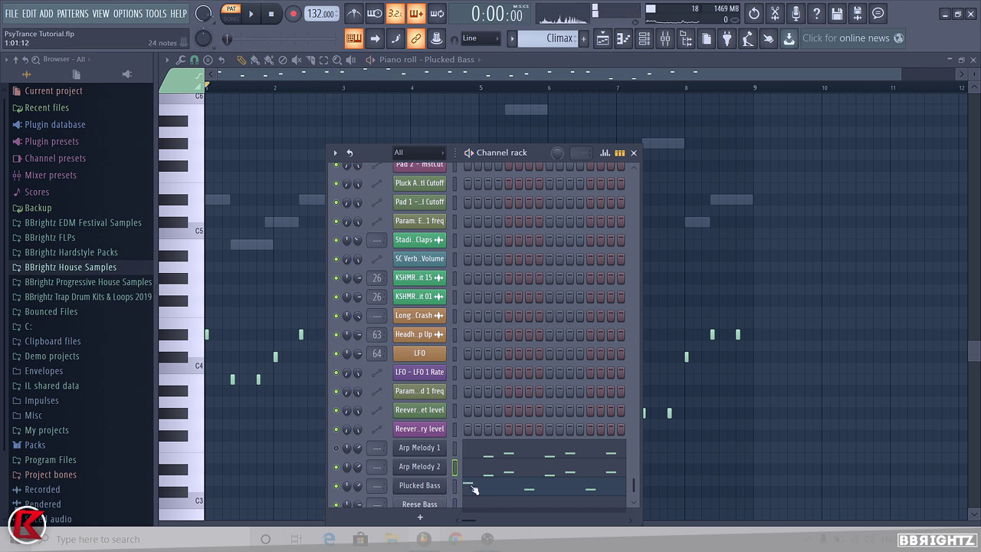
pyautogui.press('F5')
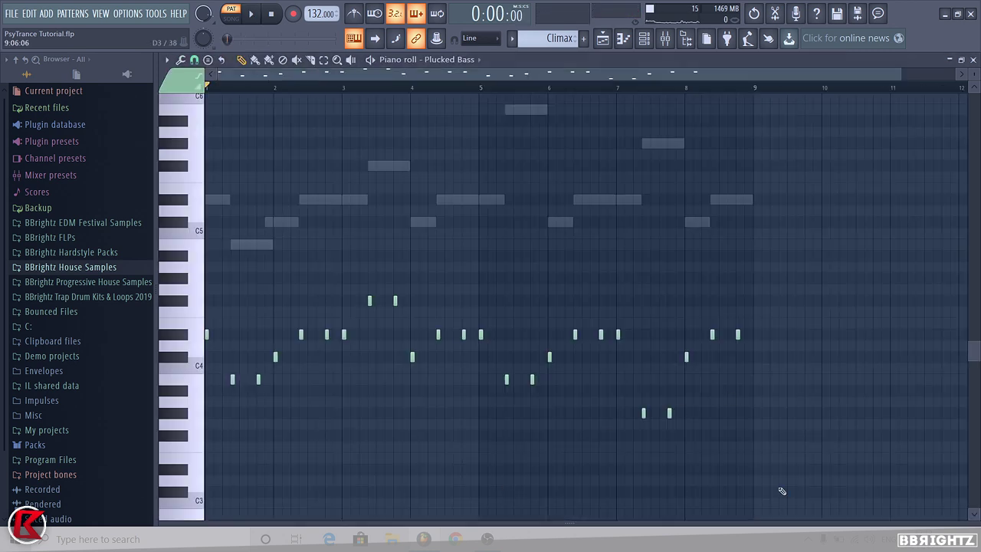
pyautogui.moveTo(781, 490); pyautogui.dragTo(204, 282)
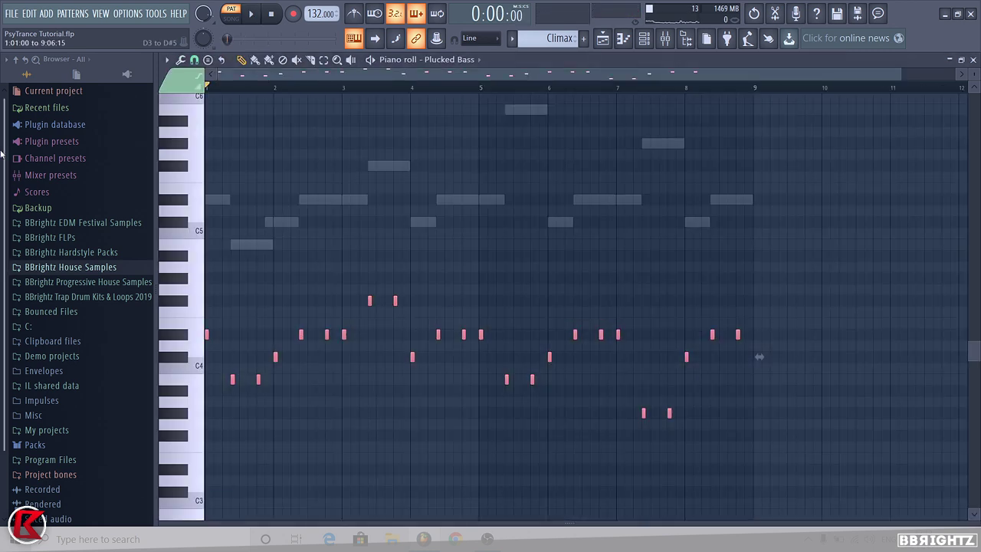
pyautogui.click(644, 38)
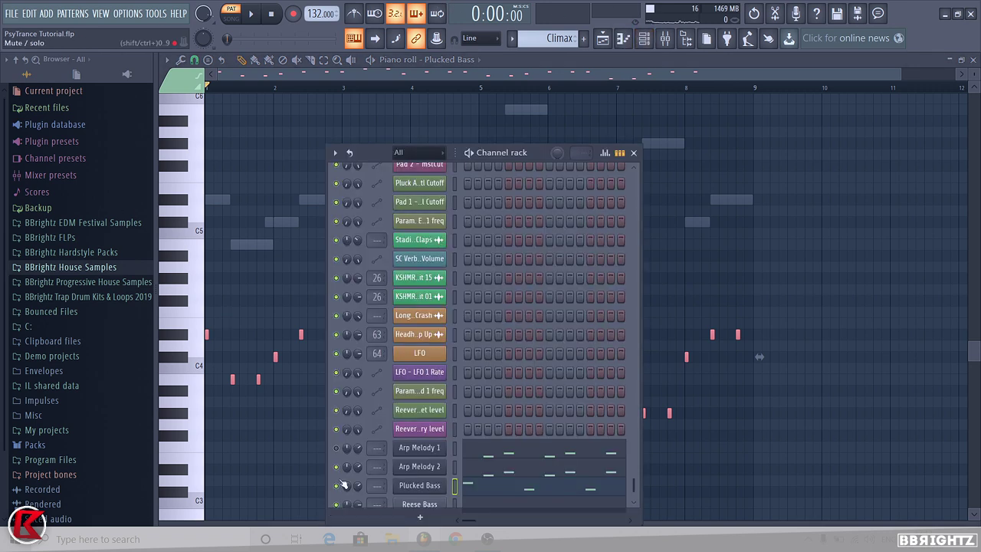
pyautogui.click(514, 464)
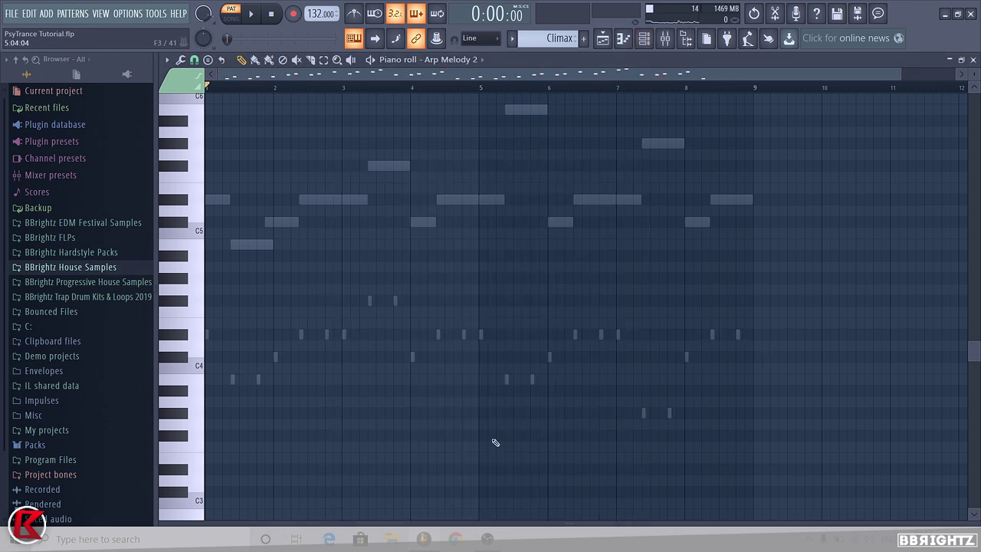
pyautogui.scroll(3, 541, 184)
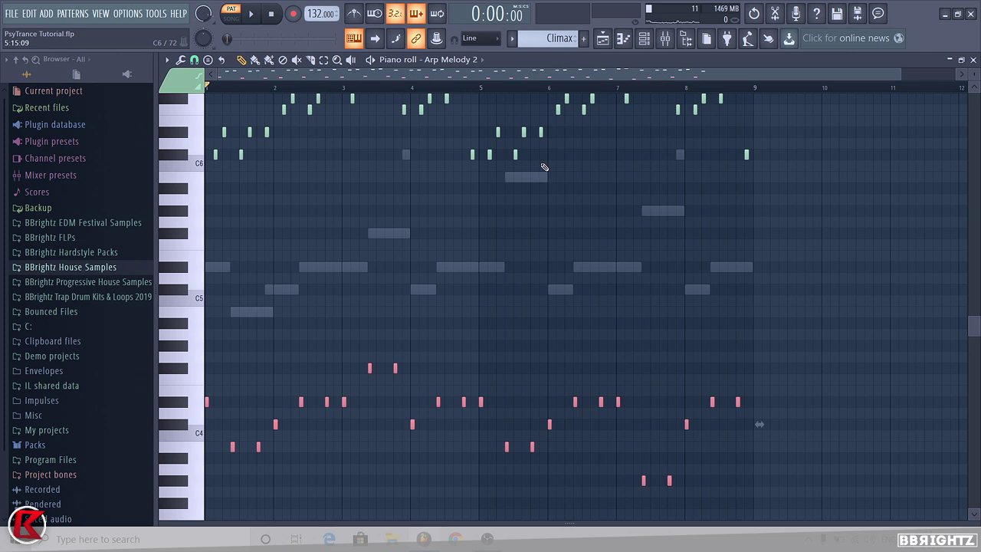
# - Try the pasted bass notes in Arp Melody 2 an octave higher while the pattern plays, and return them to their original octave
pyautogui.press('space')
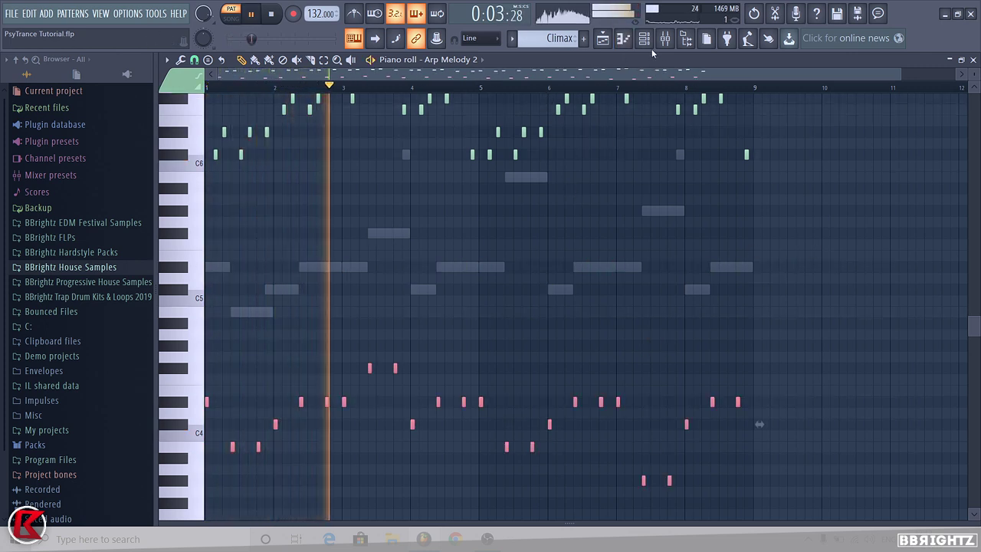
pyautogui.hotkey('ctrl', 'Up')
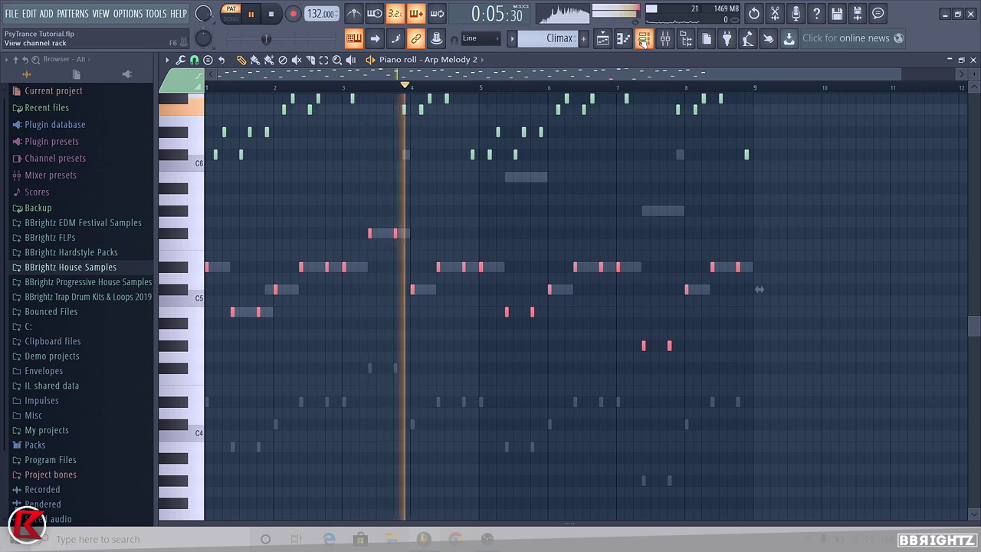
pyautogui.click(643, 40)
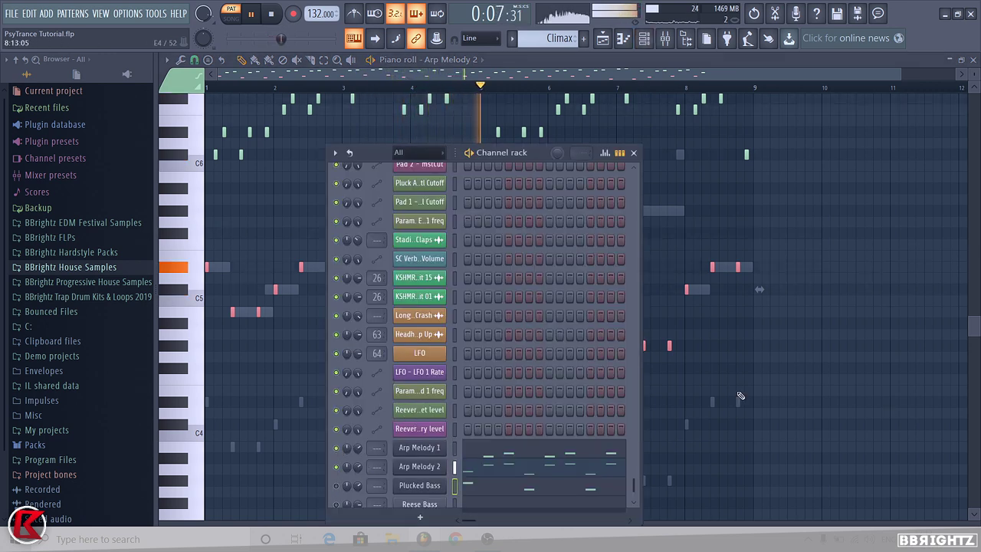
pyautogui.keyDown('ctrl'); pyautogui.click(739, 383); pyautogui.keyUp('ctrl')
pyautogui.hotkey('ctrl', 'Down')
pyautogui.hotkey('ctrl', 'Up')
pyautogui.moveTo(770, 446); pyautogui.dragTo(2, 206)
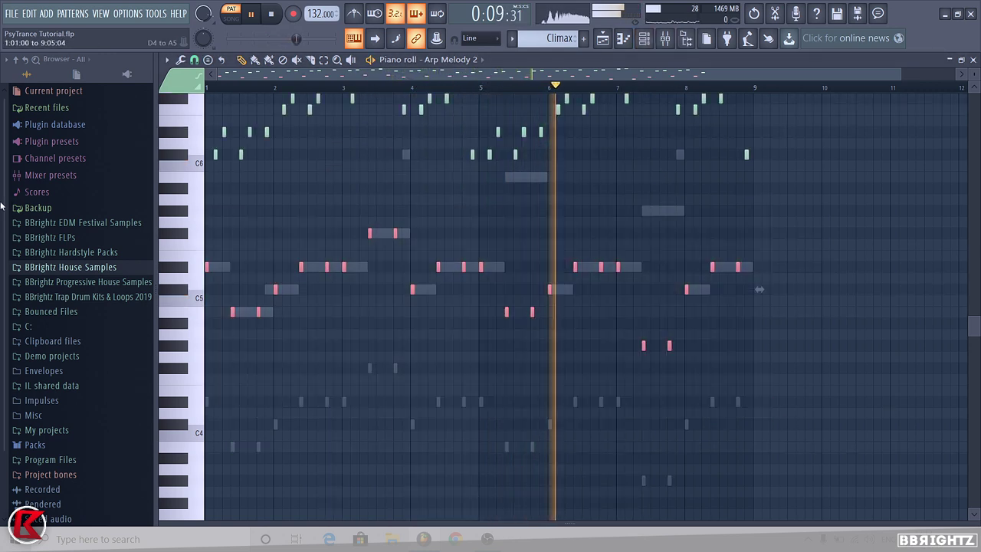
pyautogui.hotkey('ctrl', 'Down')
pyautogui.click(646, 41)
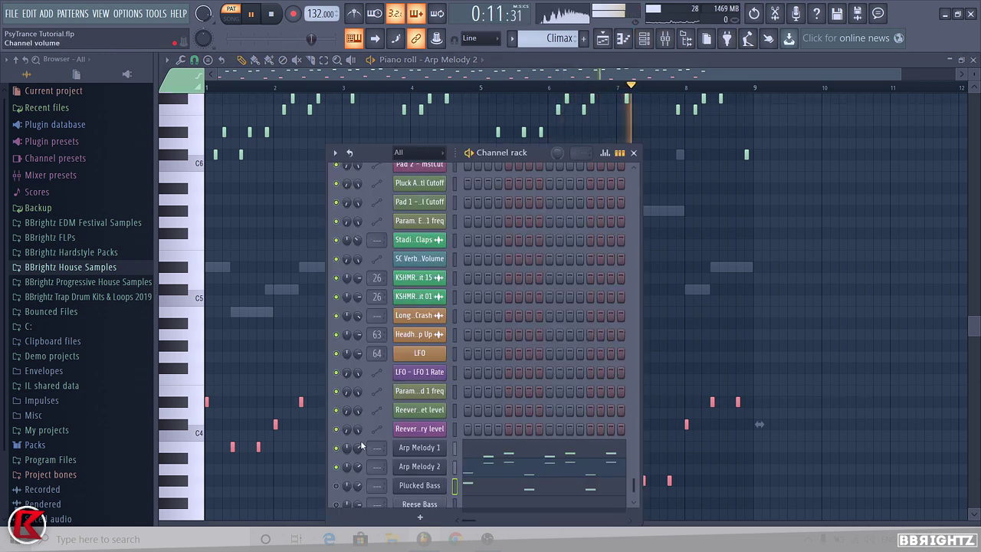
# - Stop playback, look over the Arp Melody 2 notes, and audition Plucked Bass and Arp Melody 2 in turn
pyautogui.press('space')
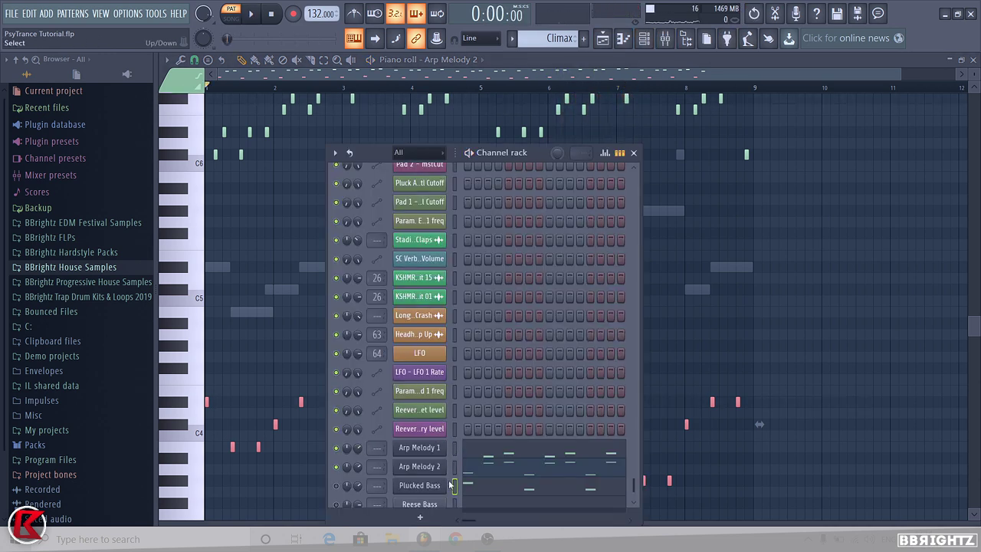
pyautogui.click(453, 469)
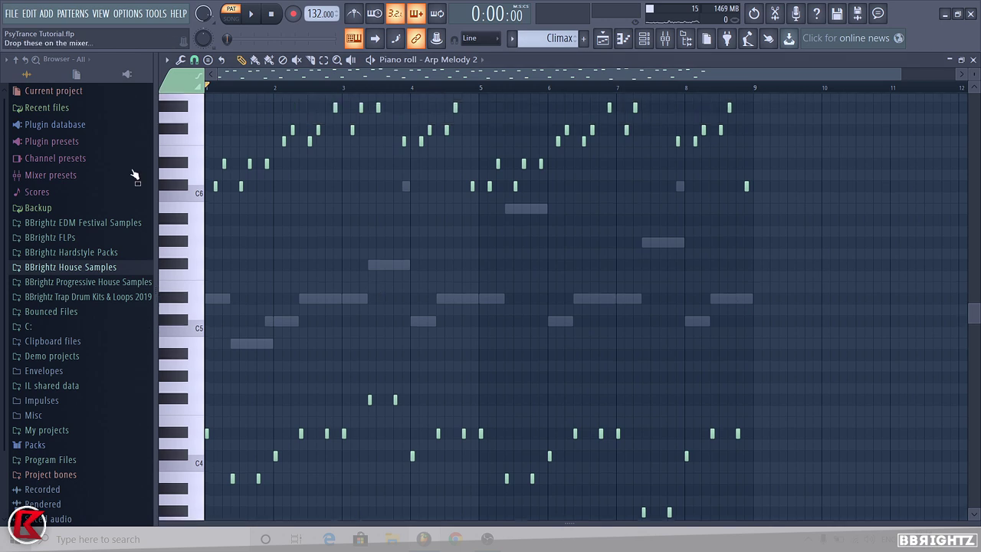
pyautogui.click(644, 38)
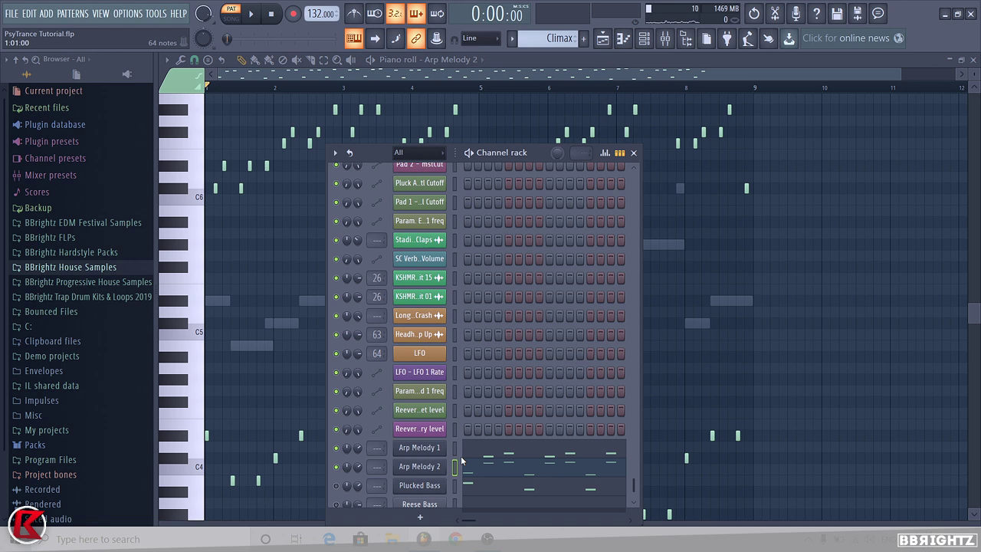
pyautogui.click(454, 486)
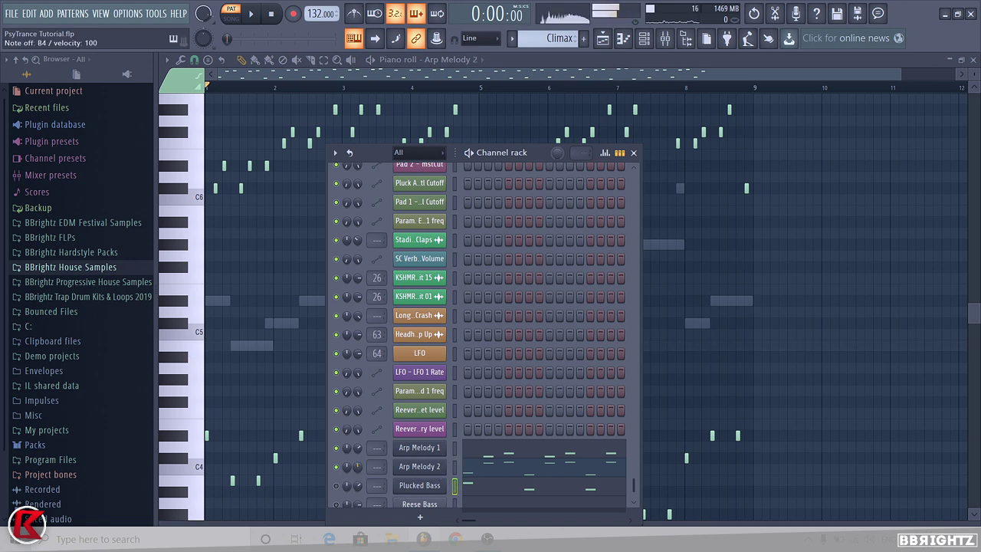
pyautogui.click(455, 467)
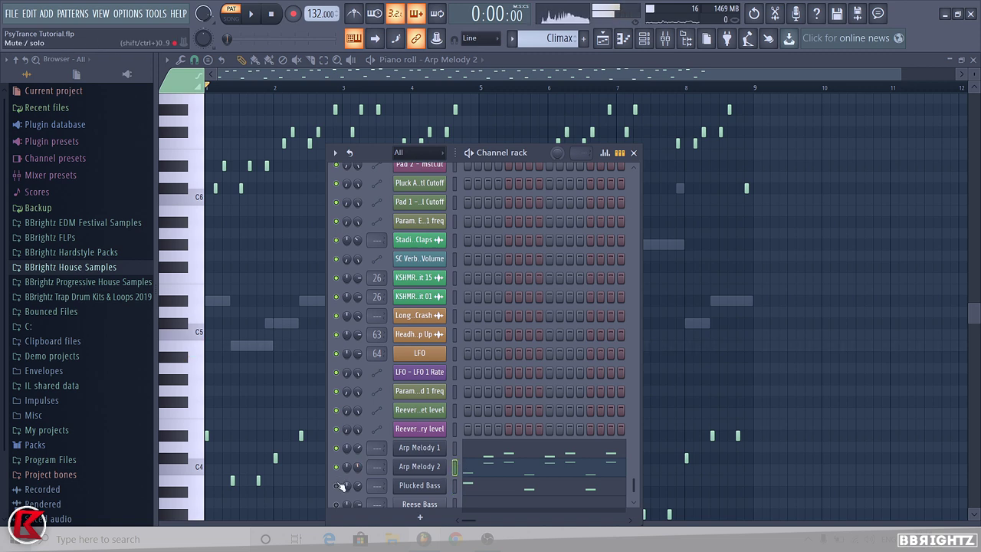
# - Play the Climax pattern with Plucked Bass unmuted, switching Arp Melody 2 off and on to compare the layers
pyautogui.press('space')
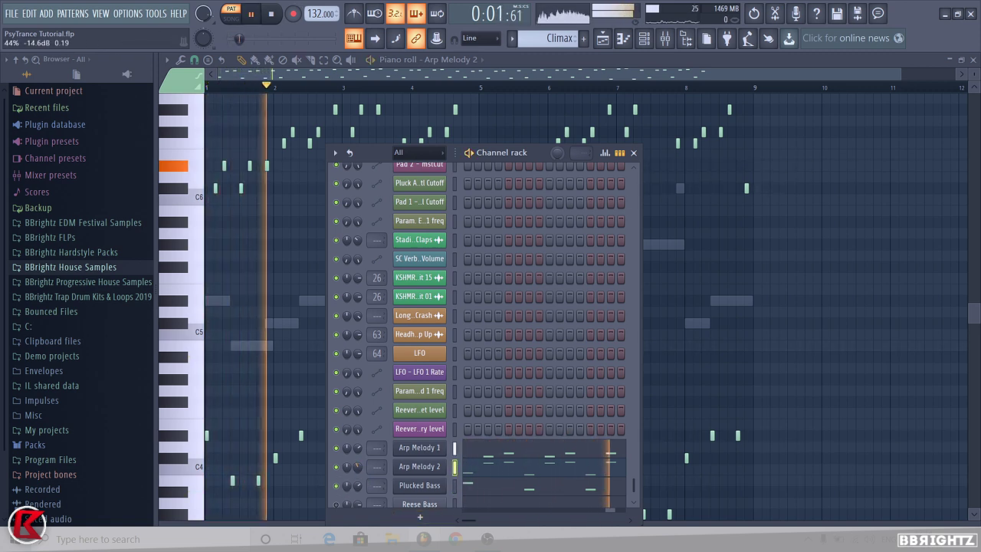
pyautogui.click(338, 468)
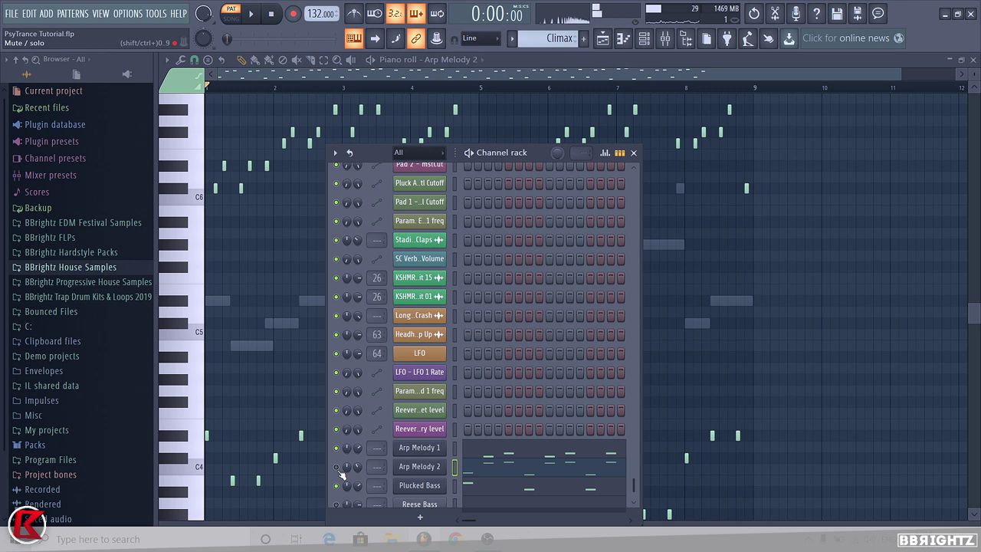
pyautogui.press('space')
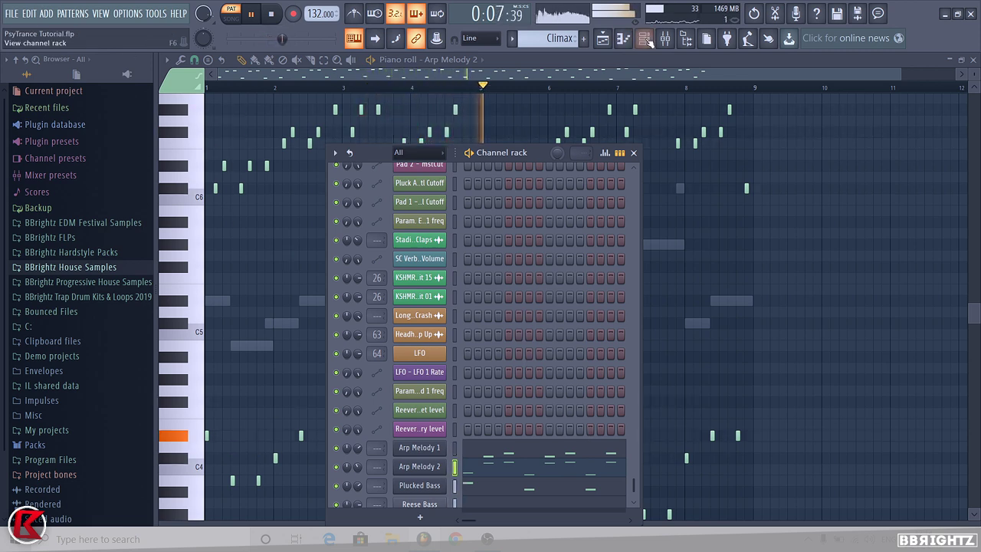
# - Play the song from bar 41 in the playlist to hear the transition into the Climax section, and stop playback
pyautogui.click(604, 39)
pyautogui.click(532, 88)
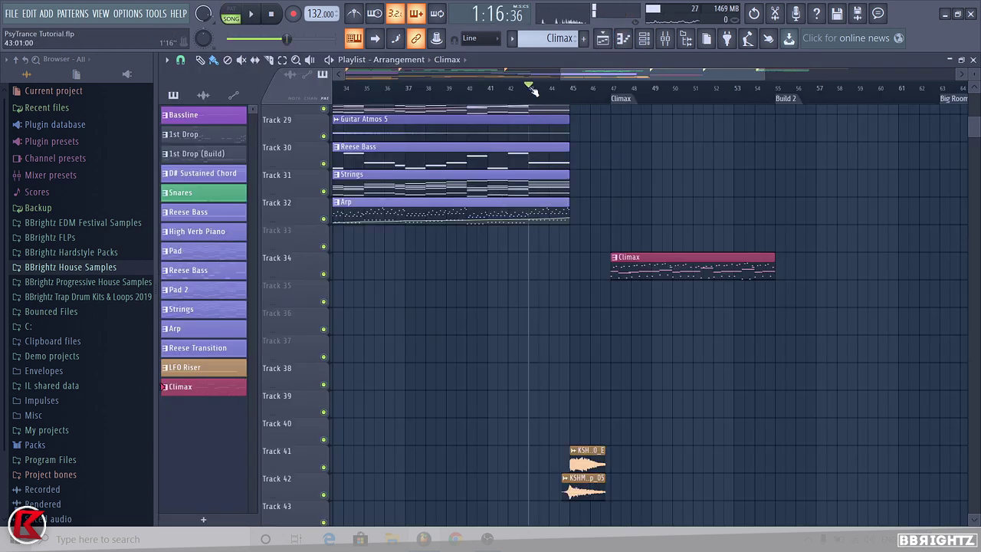
pyautogui.click(488, 88)
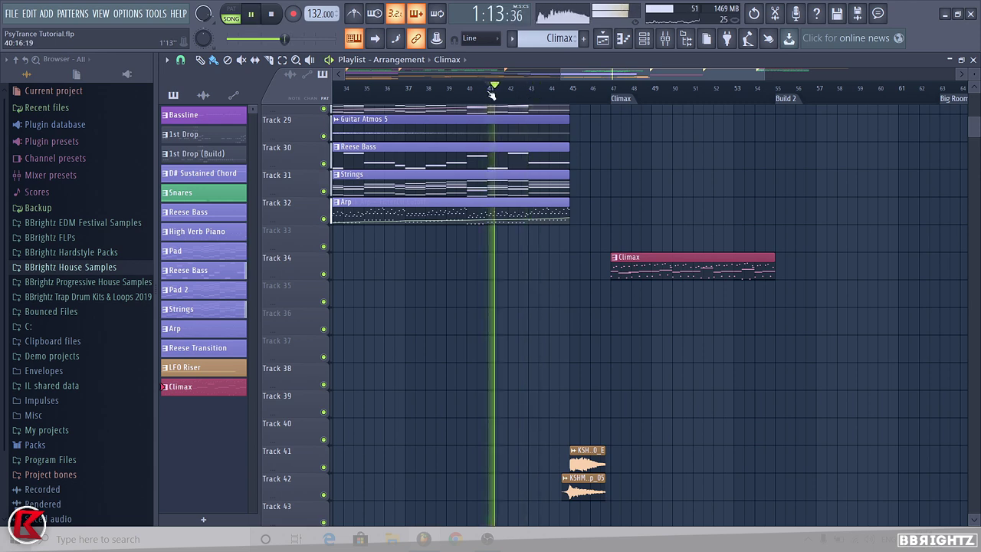
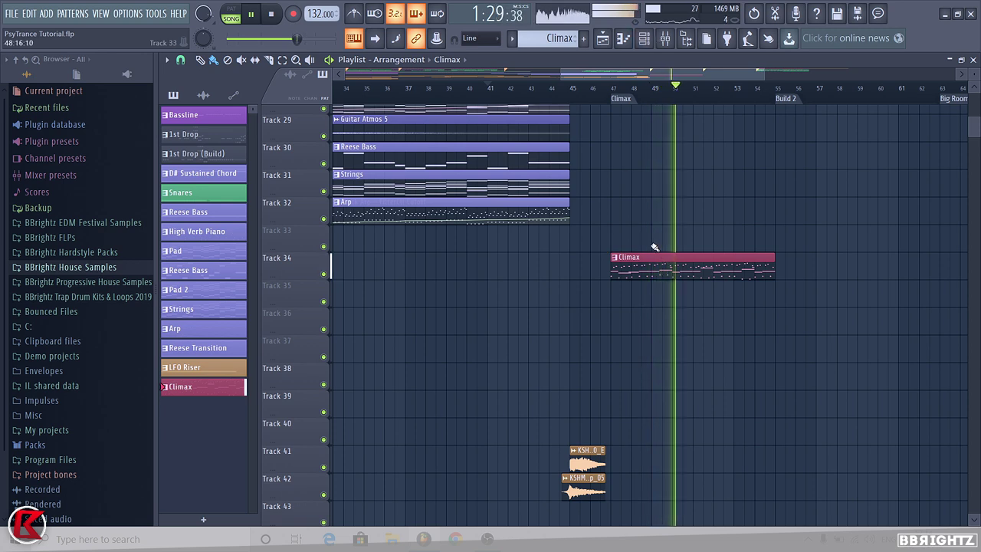
pyautogui.press('space')
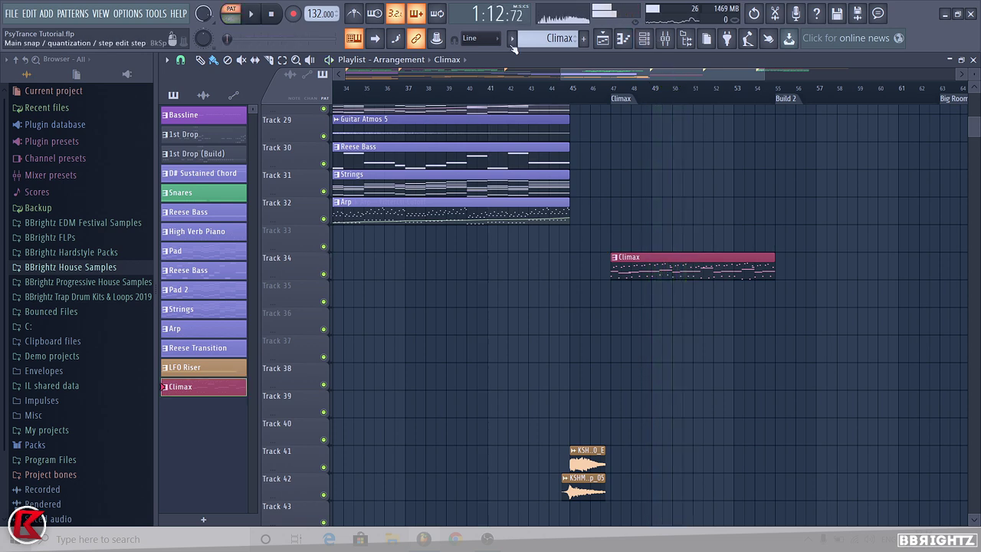
# - Add a new Sylenth1 instrument channel to the channel rack
pyautogui.click(644, 38)
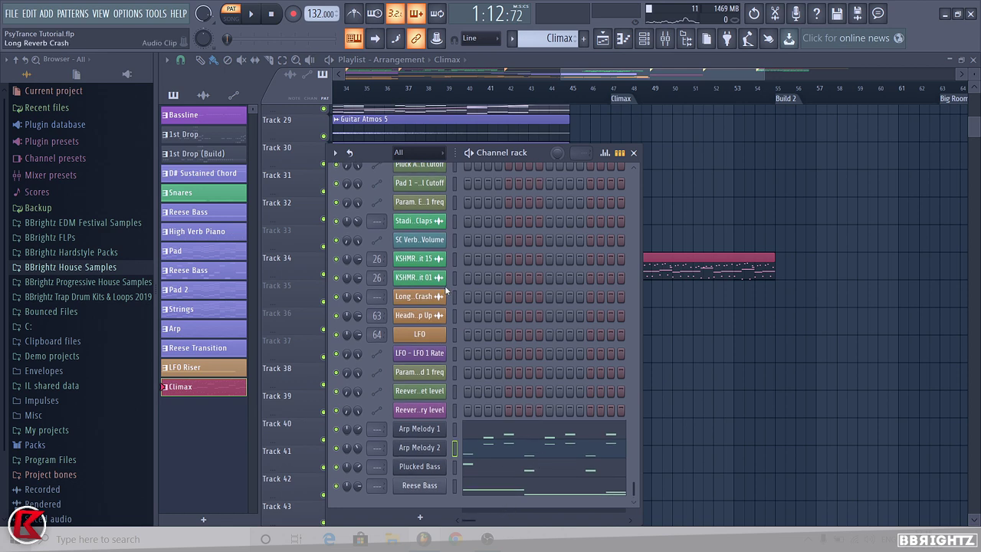
pyautogui.click(48, 14)
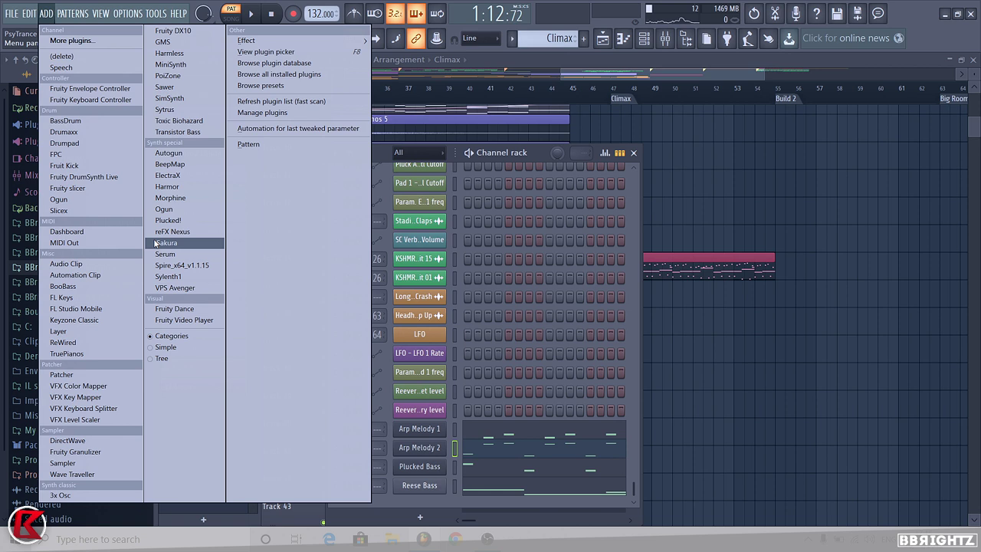
pyautogui.click(544, 149)
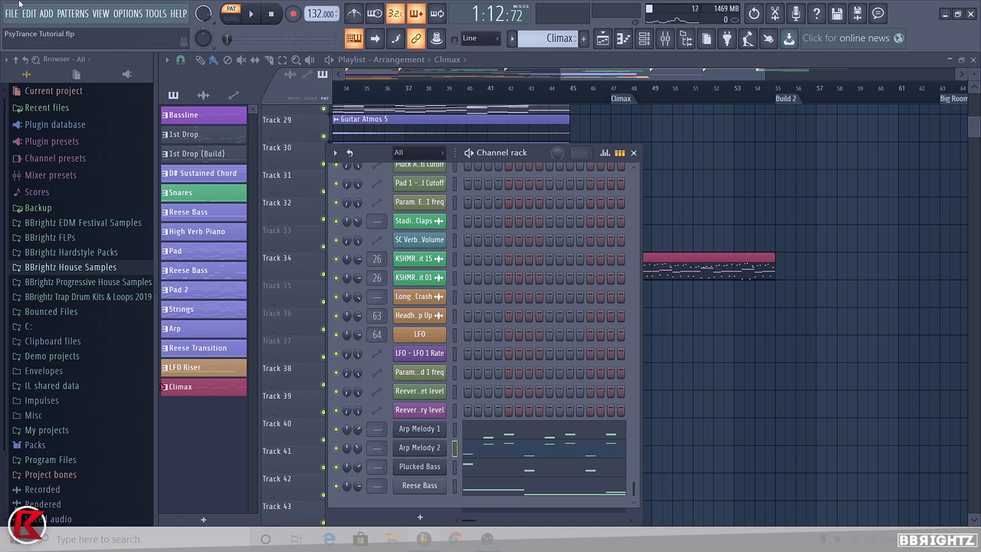
pyautogui.click(46, 13)
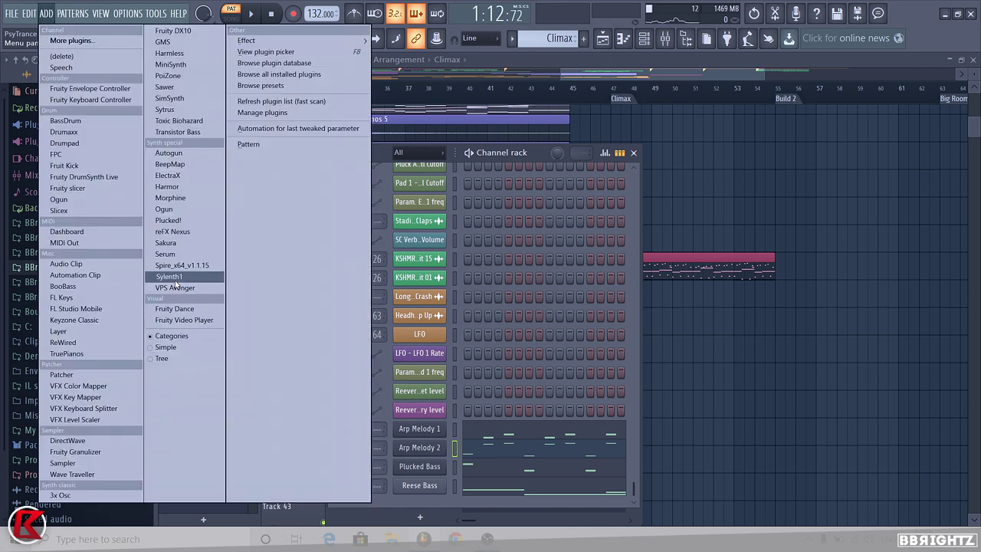
pyautogui.click(174, 278)
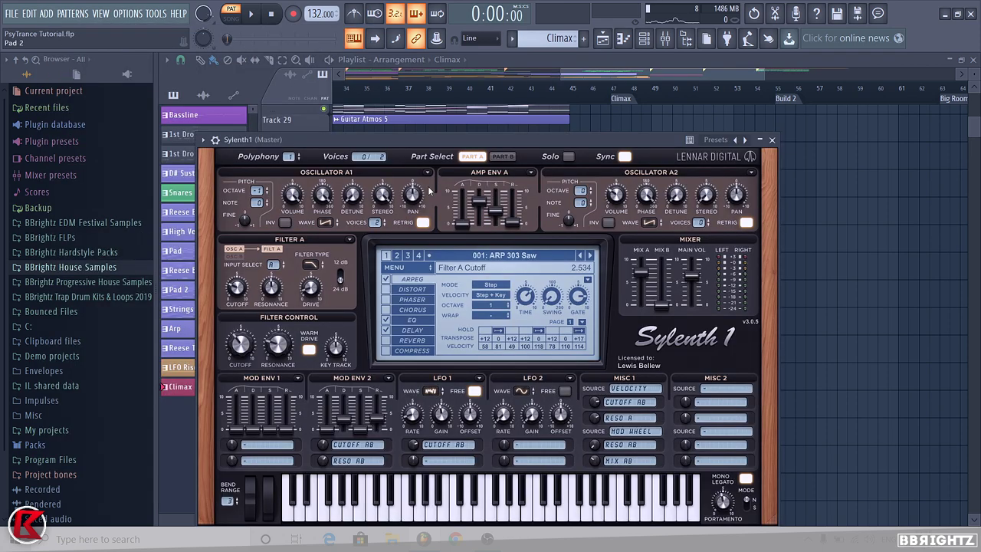
# - Load The Unknown Bank in the new Sylenth1 and choose the preset 040: LD - On The Pulse
pyautogui.click(432, 272)
pyautogui.moveTo(443, 293)
pyautogui.moveTo(576, 297)
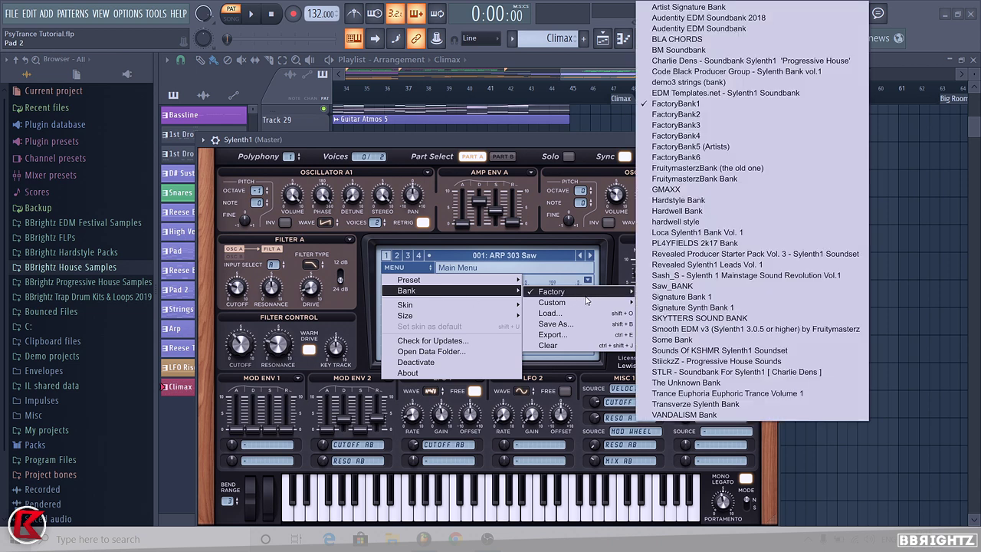
pyautogui.click(656, 381)
pyautogui.click(537, 257)
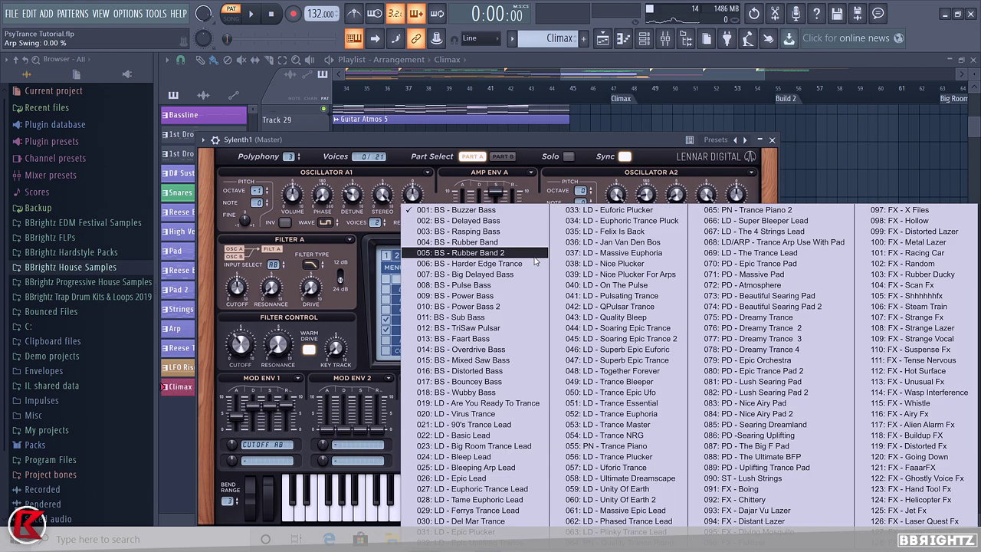
pyautogui.click(622, 285)
# - Audition the On The Pulse lead with a few notes and close the Sylenth1 window
pyautogui.press('w')
pyautogui.press('t')
pyautogui.press('w')
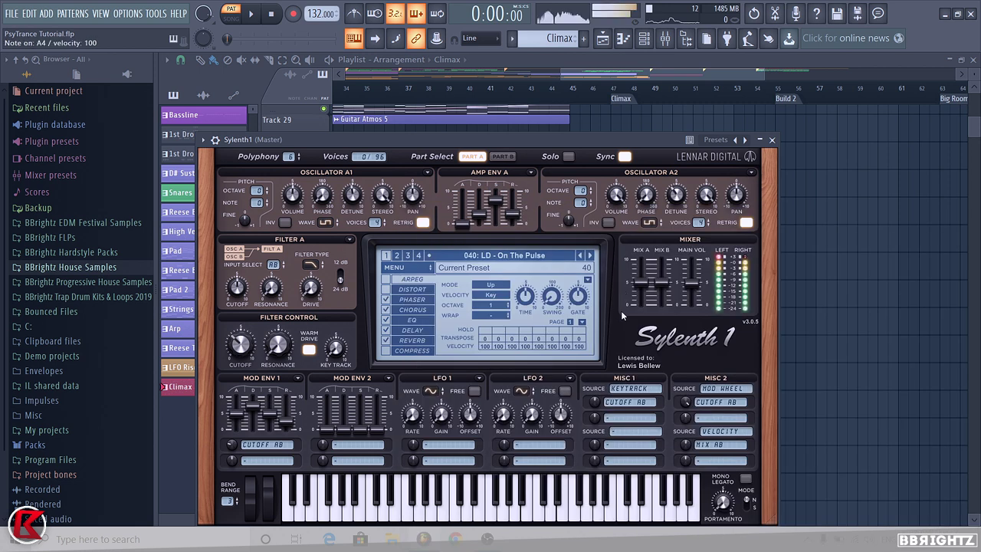
pyautogui.press('t')
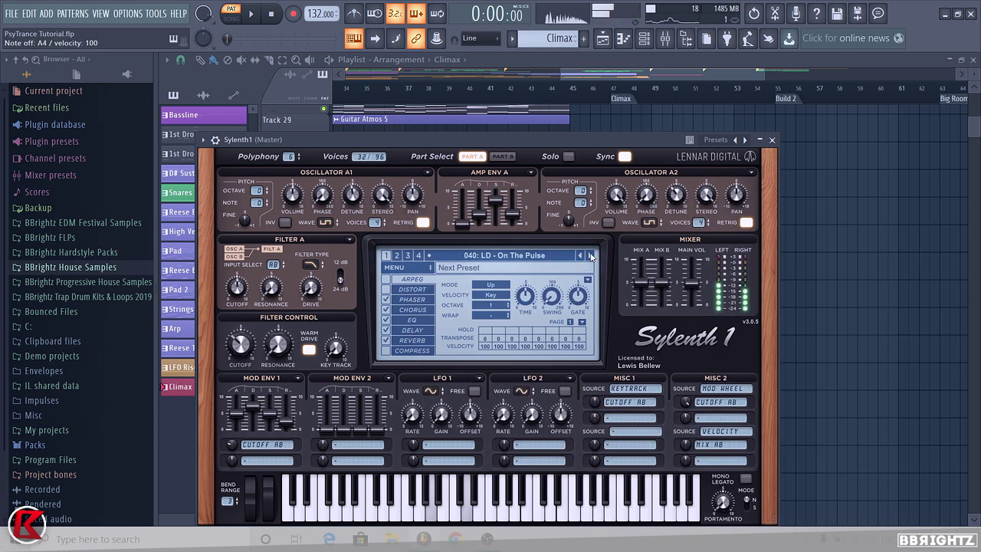
pyautogui.press('w')
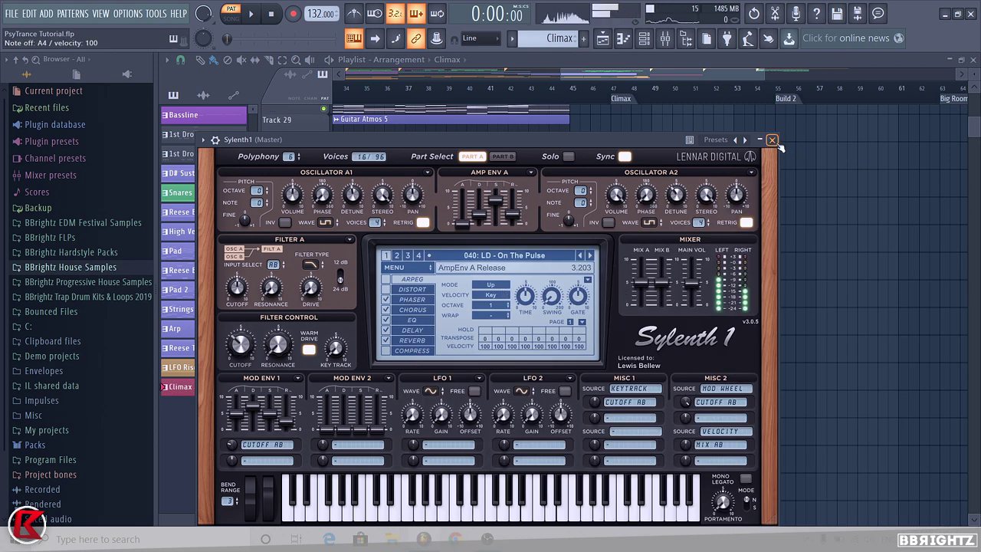
pyautogui.click(772, 141)
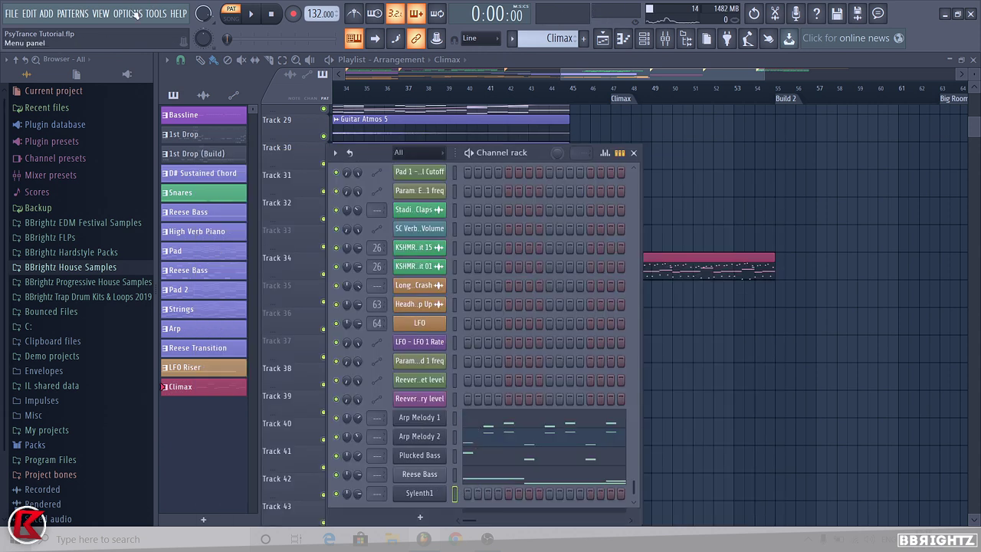
# - Add a second Sylenth1 channel to the project and load The Unknown Bank in it
pyautogui.click(46, 14)
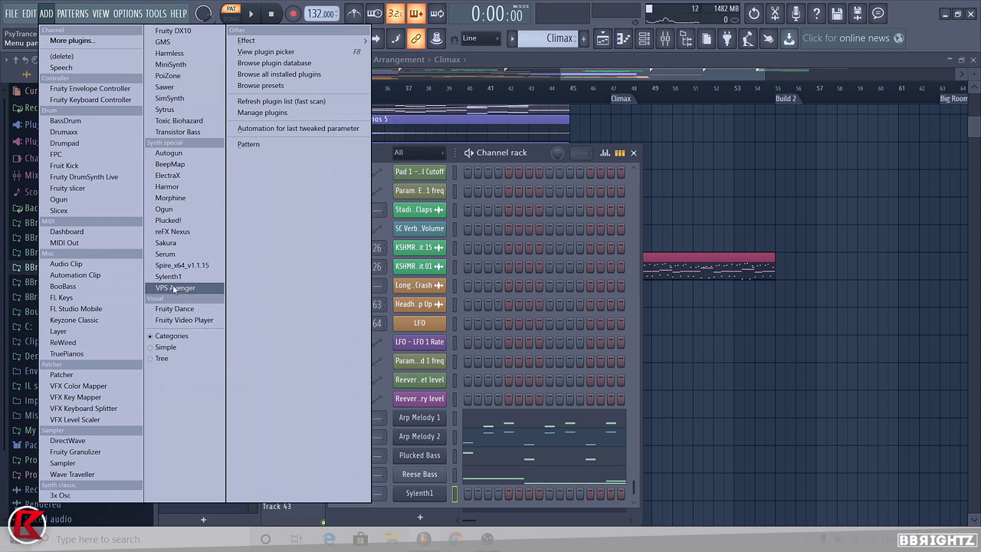
pyautogui.click(170, 277)
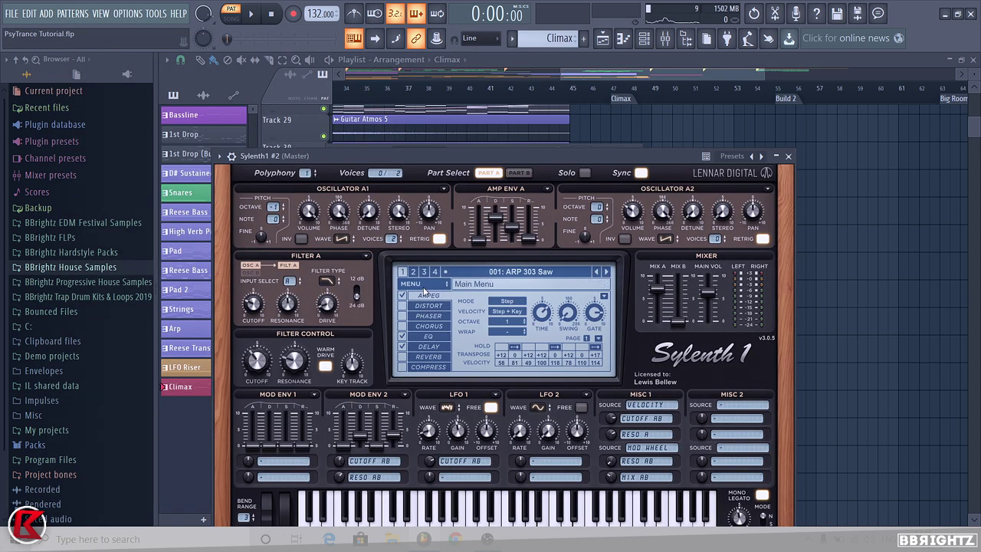
pyautogui.click(425, 291)
pyautogui.moveTo(475, 307)
pyautogui.moveTo(568, 318)
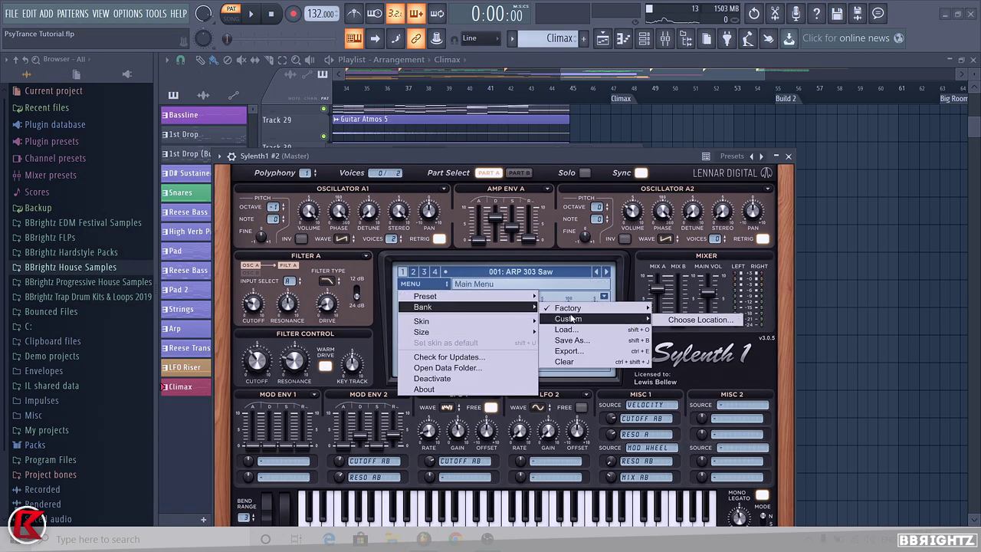
pyautogui.click(696, 396)
# - Audition the bank's lead presets one by one from 040: LD - On The Pulse through 063: LD - Plinky Trance Lead
pyautogui.click(540, 274)
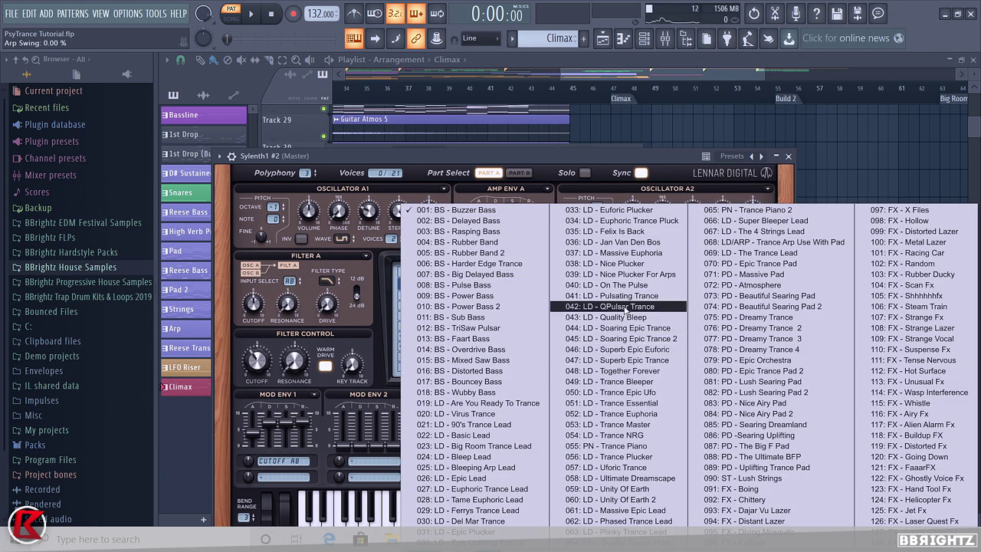
pyautogui.click(621, 286)
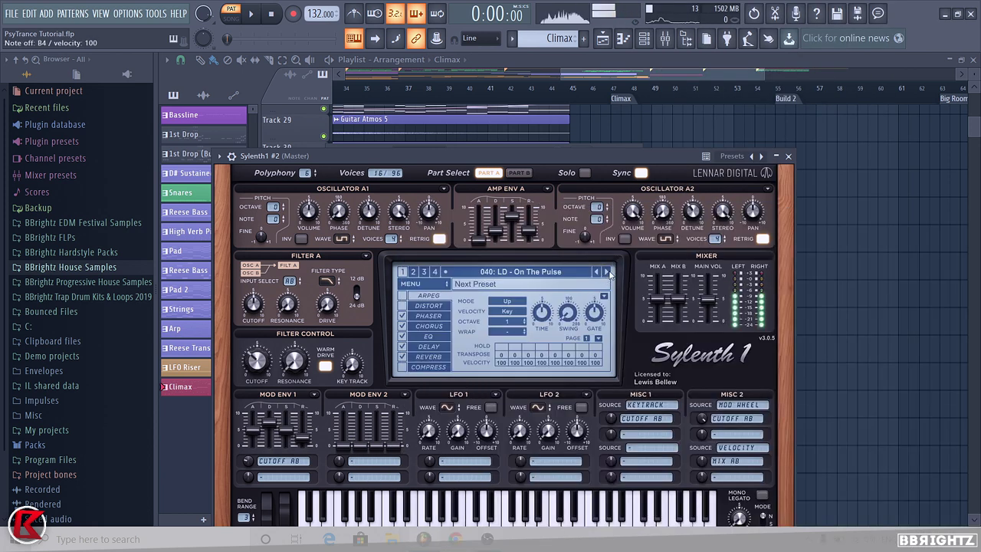
pyautogui.click(607, 272)
pyautogui.click(606, 272)
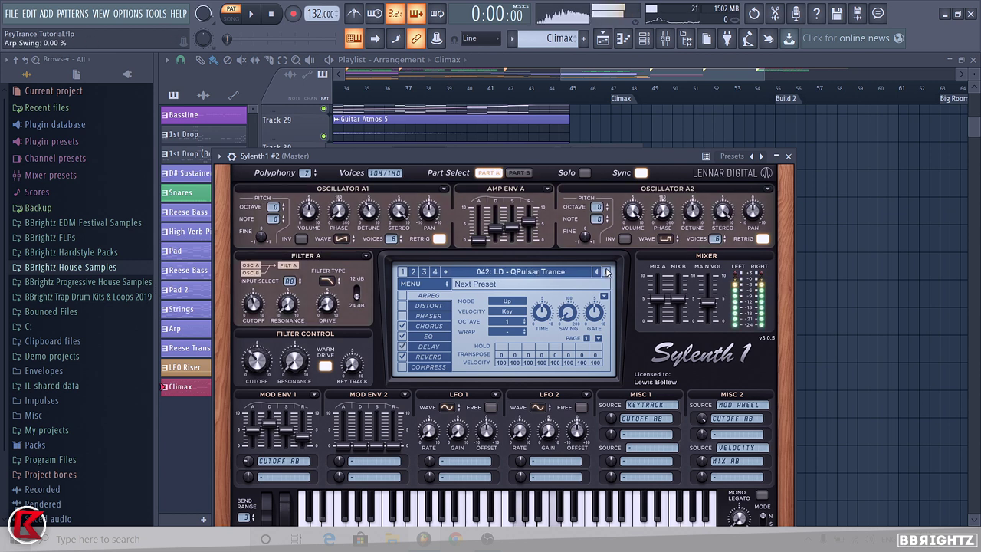
pyautogui.click(607, 272)
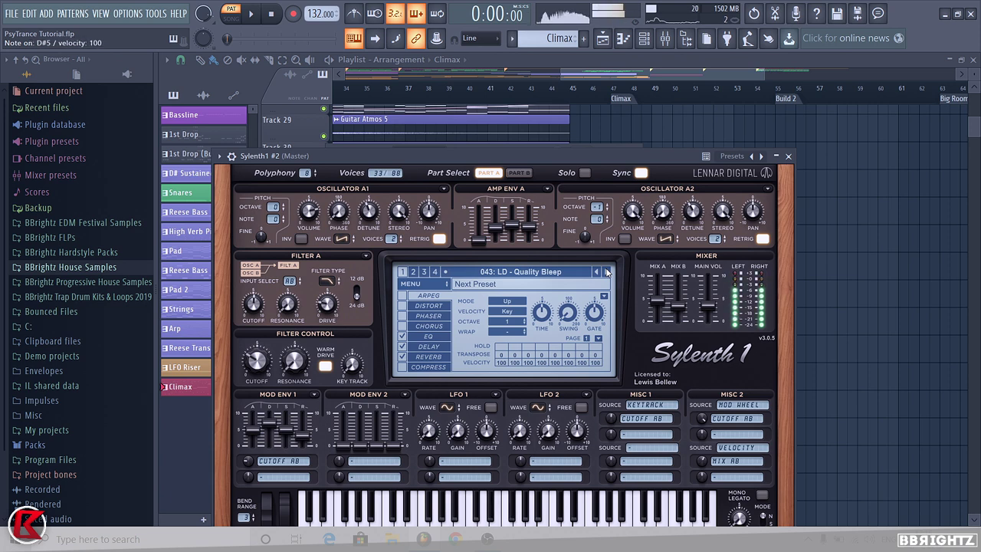
pyautogui.click(606, 273)
pyautogui.click(606, 272)
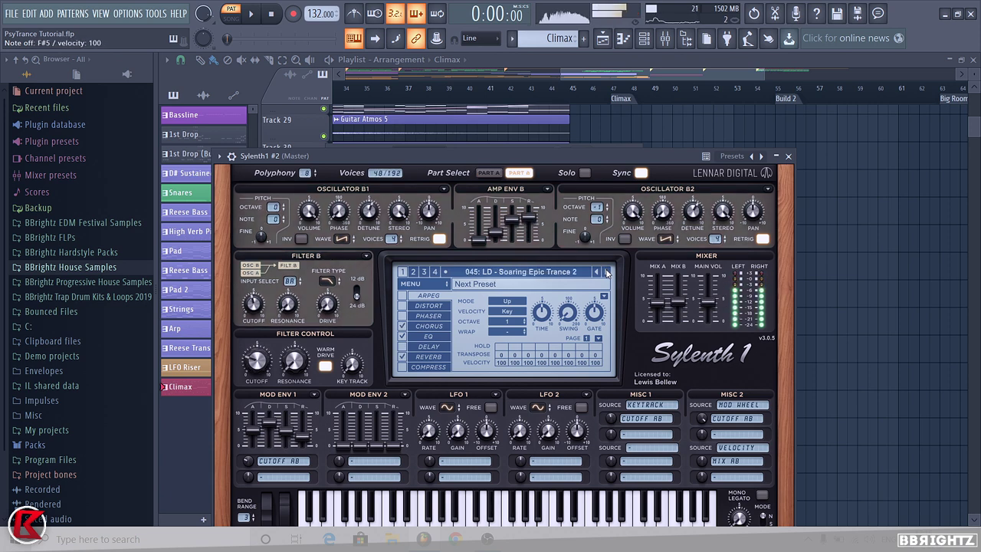
pyautogui.click(606, 272)
pyautogui.click(607, 272)
pyautogui.click(607, 272)
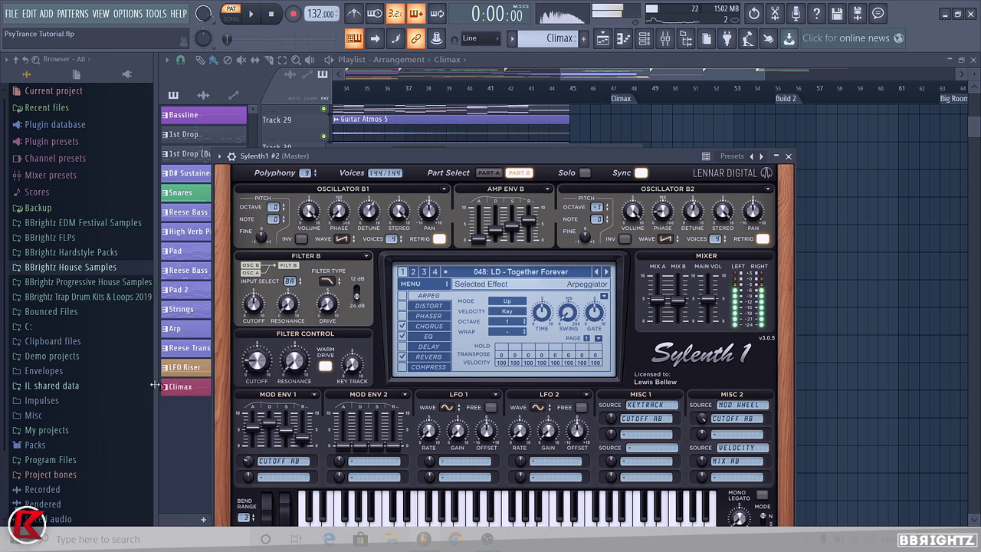
pyautogui.click(606, 272)
pyautogui.click(607, 272)
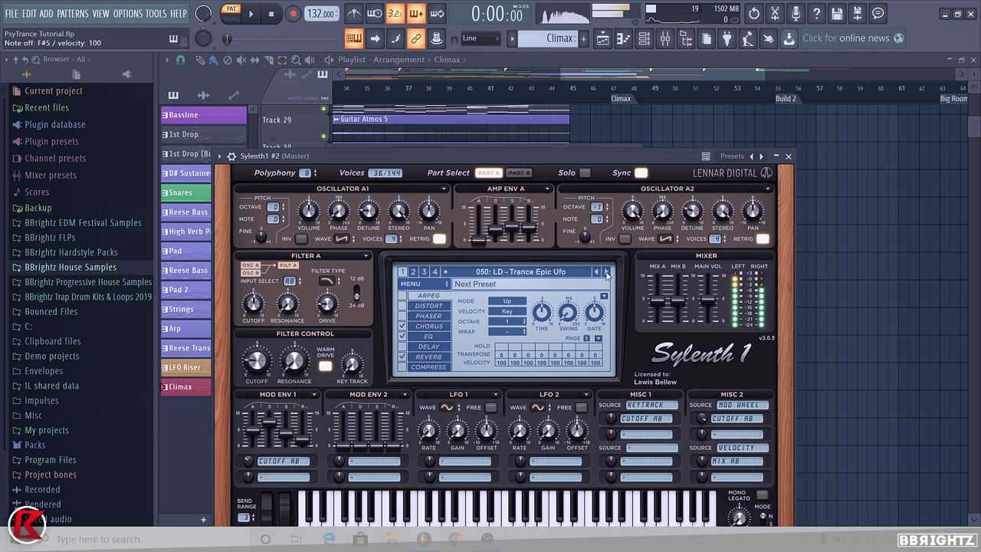
pyautogui.click(607, 272)
pyautogui.click(606, 272)
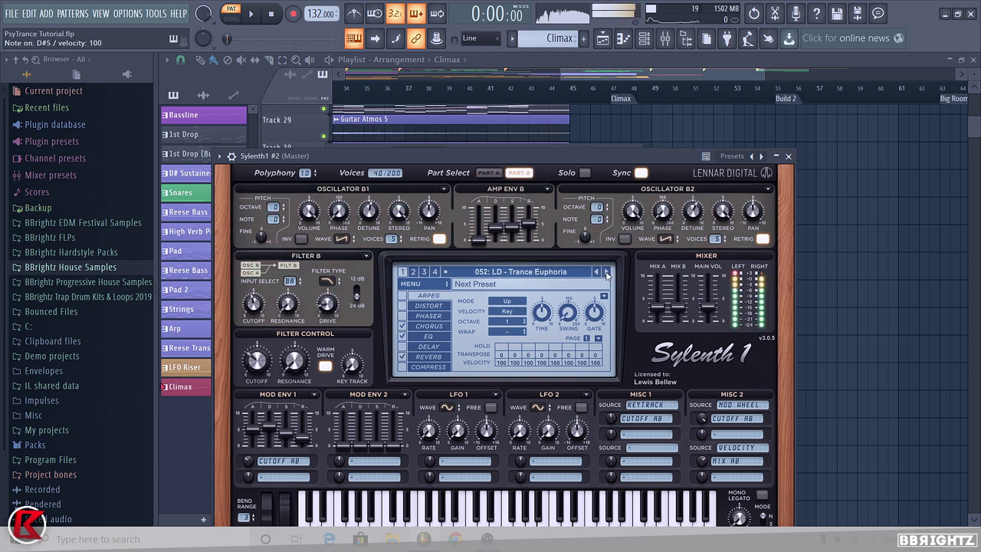
pyautogui.click(606, 272)
pyautogui.click(607, 272)
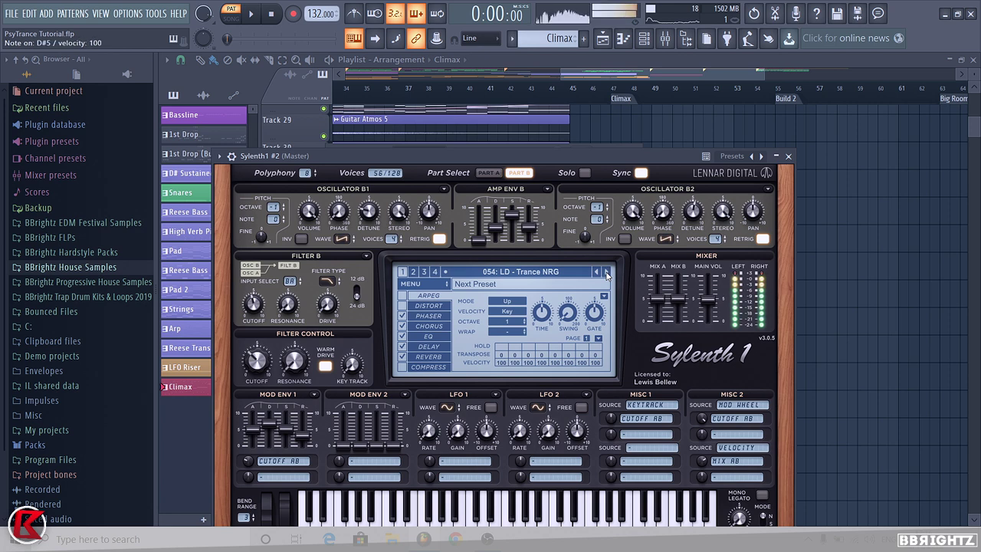
pyautogui.click(607, 272)
pyautogui.click(607, 272)
pyautogui.click(606, 272)
pyautogui.click(606, 272)
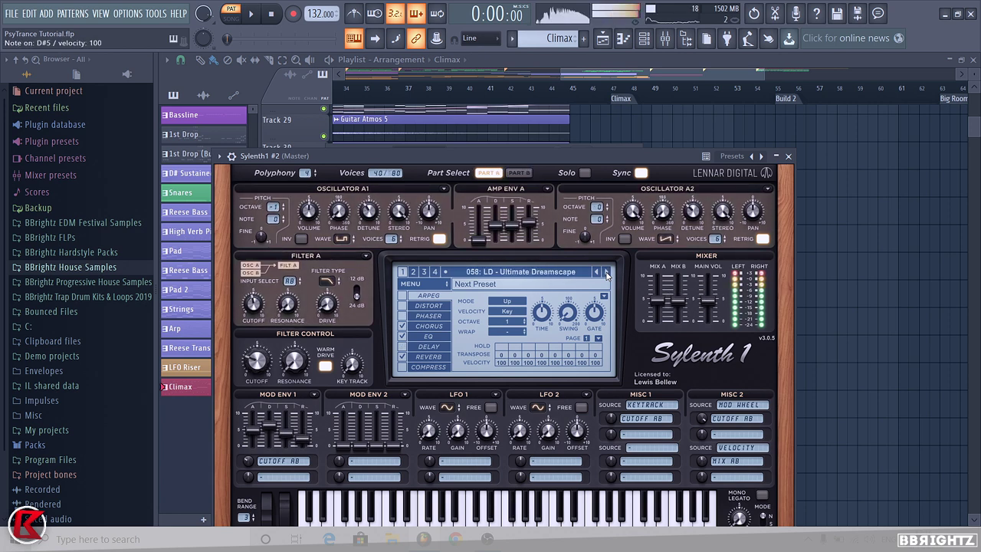
pyautogui.click(606, 272)
pyautogui.click(606, 272)
pyautogui.click(596, 272)
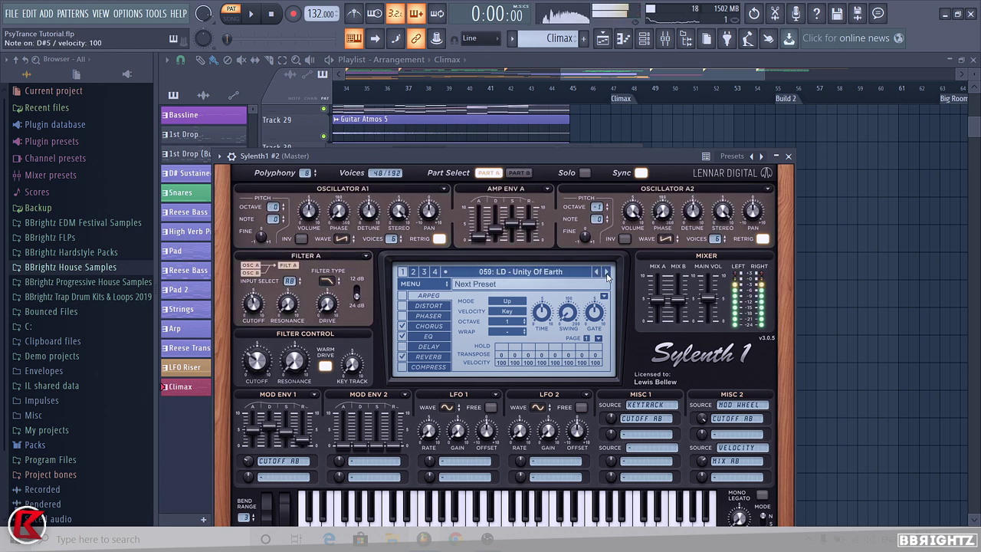
pyautogui.click(606, 272)
pyautogui.click(607, 272)
pyautogui.click(607, 273)
pyautogui.click(607, 272)
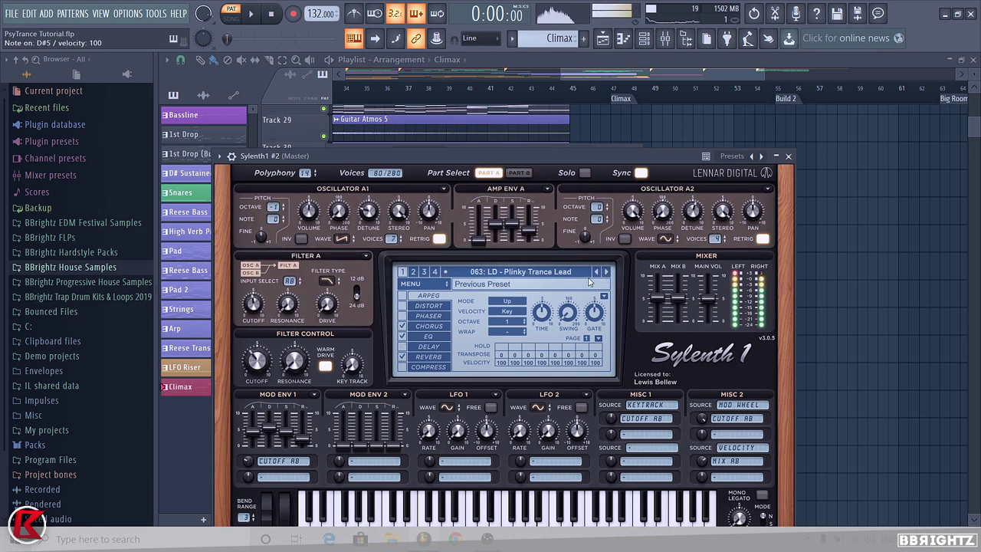
# - Choose the preset 051: LD - Trance Essential in the new Sylenth1, with its delay off and main volume at 1.938
pyautogui.click(552, 272)
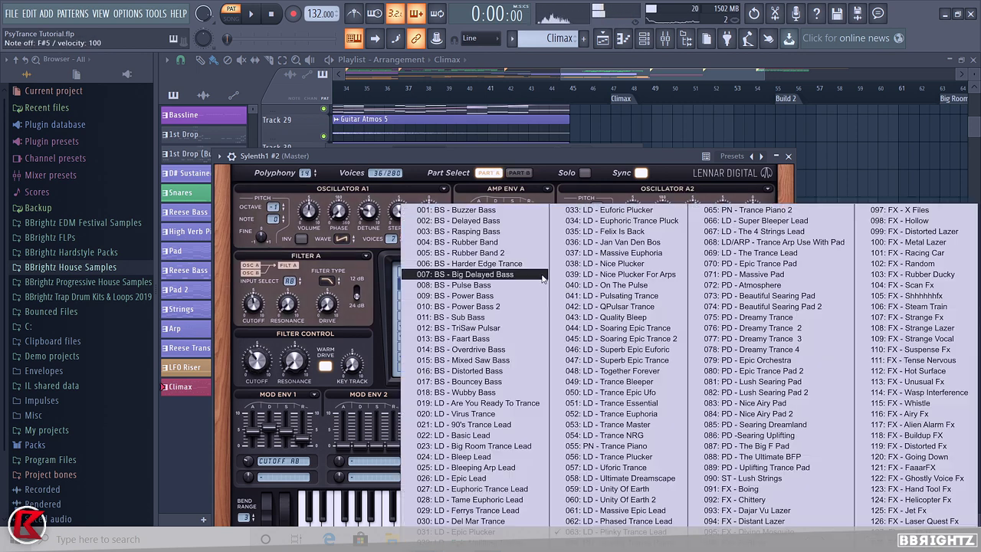
pyautogui.click(634, 407)
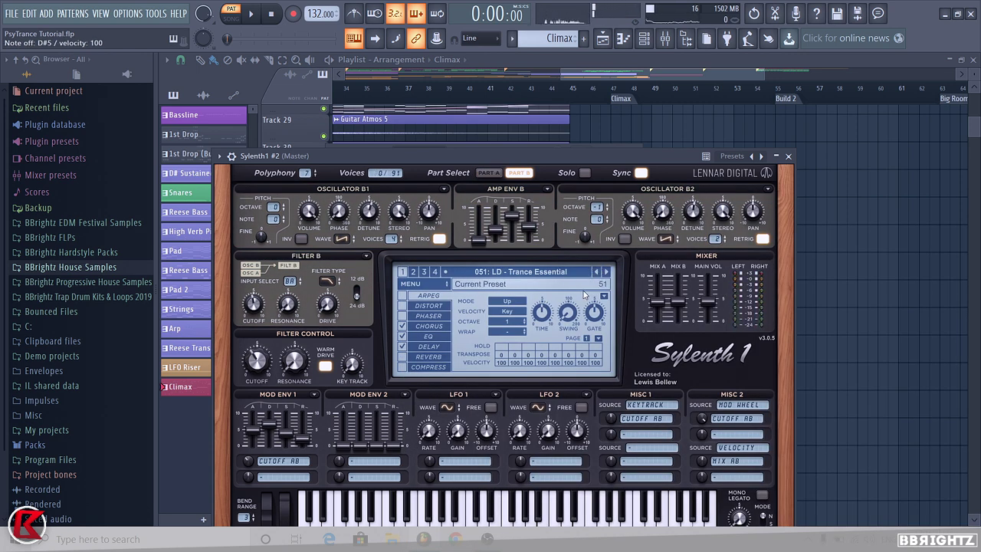
pyautogui.click(404, 348)
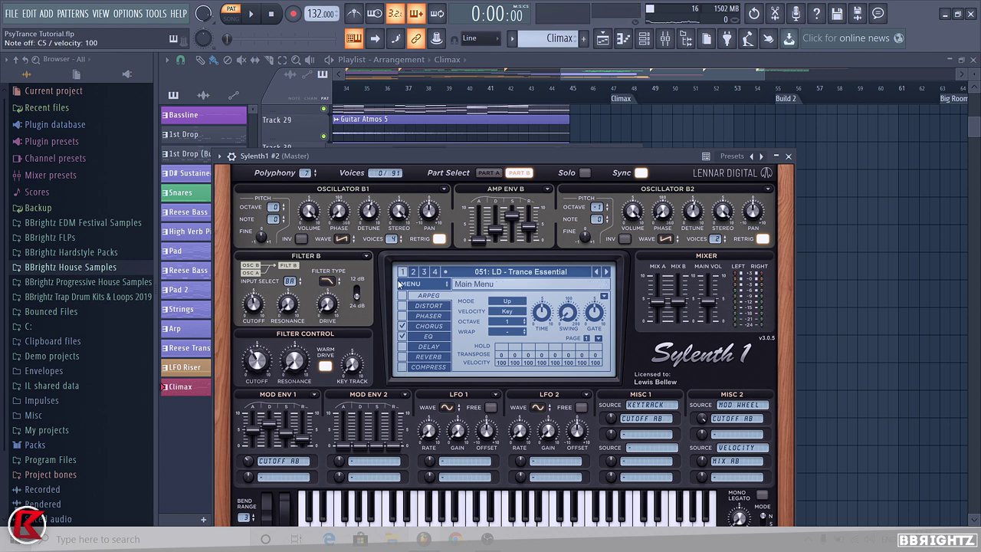
pyautogui.moveTo(707, 299); pyautogui.dragTo(704, 327)
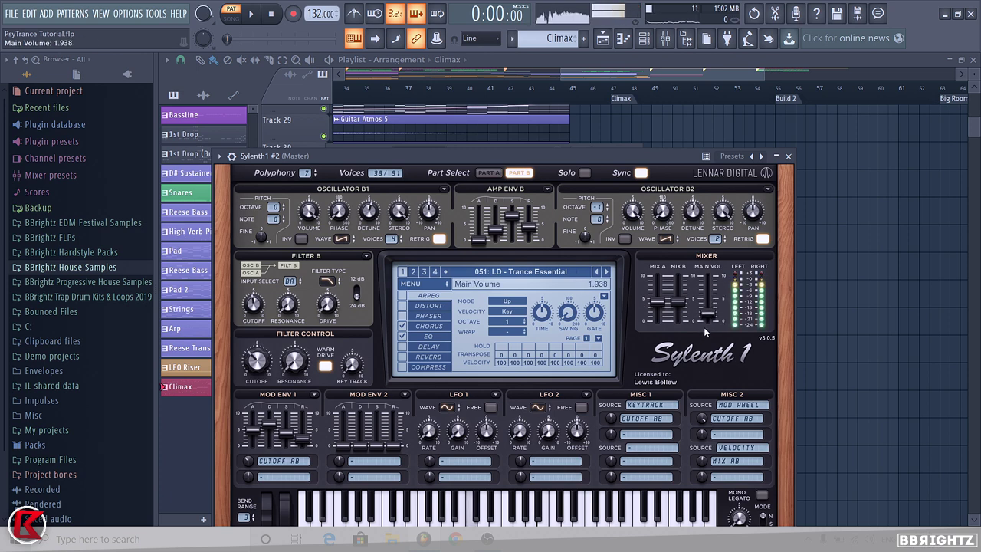
pyautogui.click(788, 157)
# - Rename the Sylenth1 #2 channel as Supersaw 1
pyautogui.rightClick(432, 498)
pyautogui.click(470, 466)
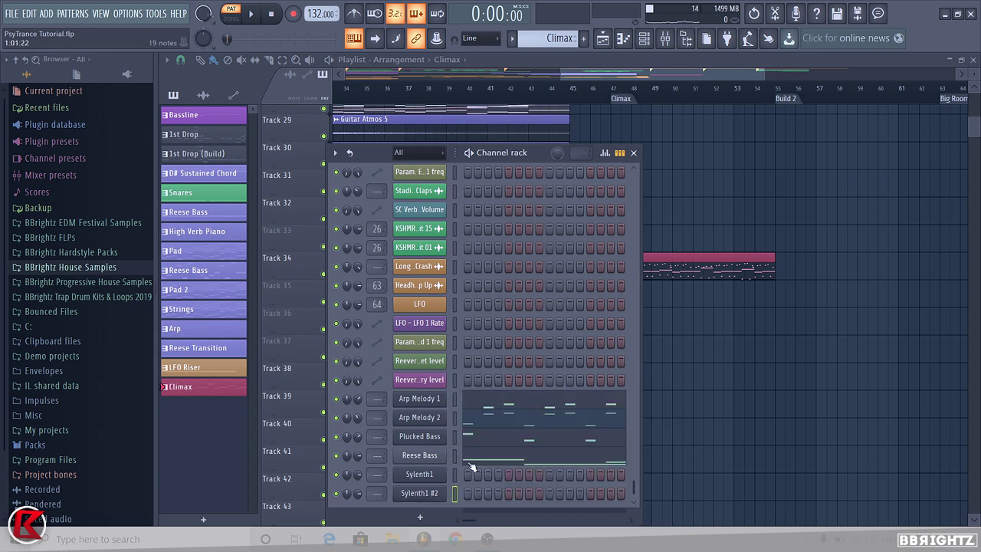
pyautogui.rightClick(435, 495)
pyautogui.click(500, 407)
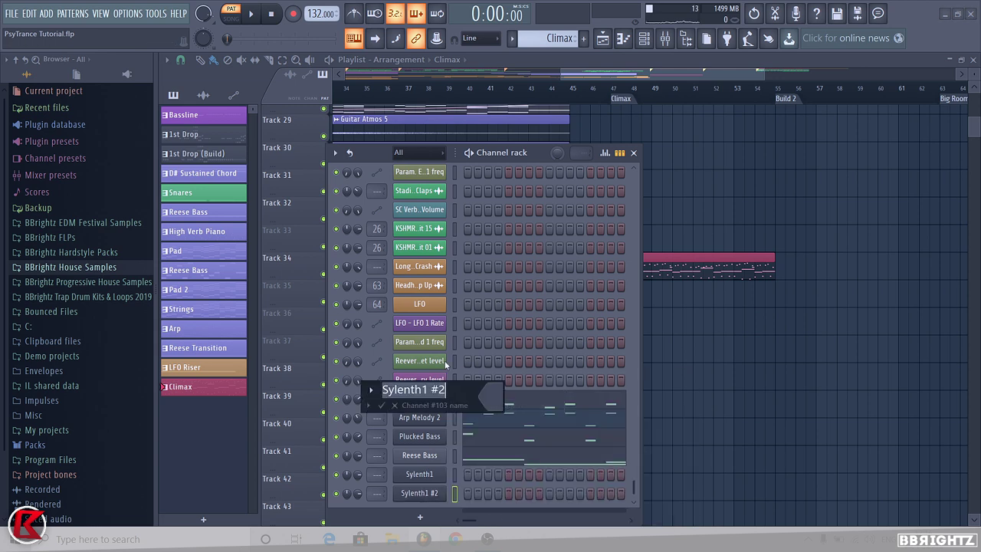
pyautogui.write('Supersaw 1')
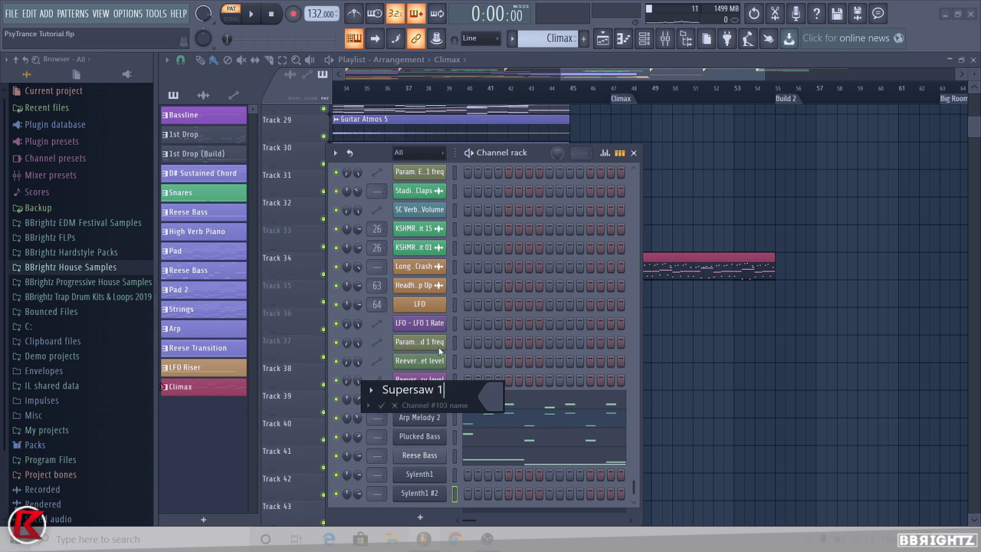
pyautogui.press('Return')
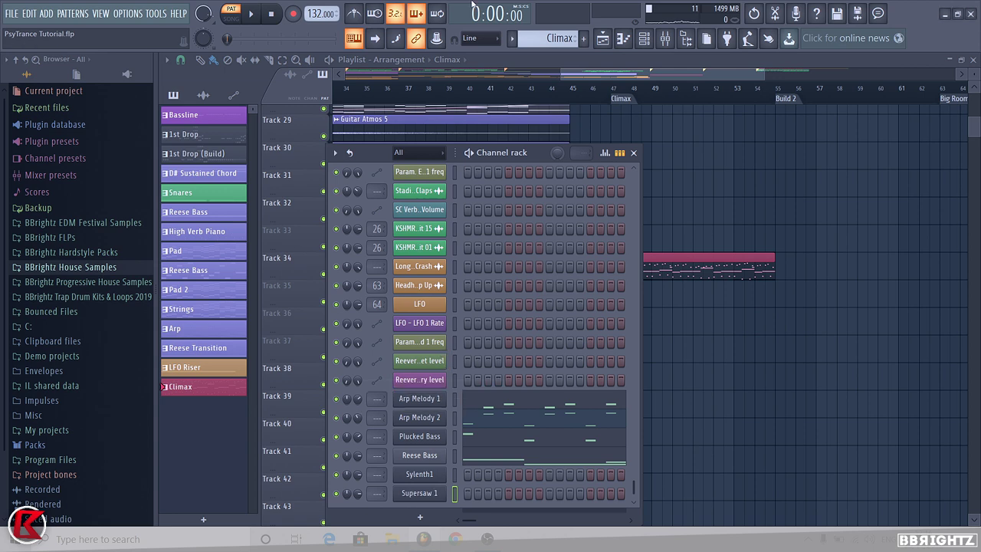
pyautogui.click(548, 38)
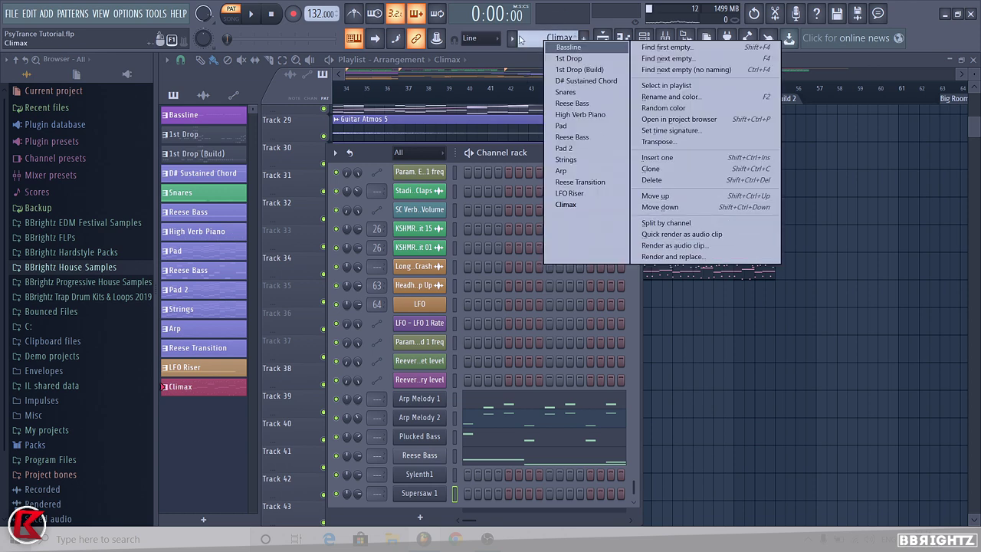
pyautogui.click(561, 46)
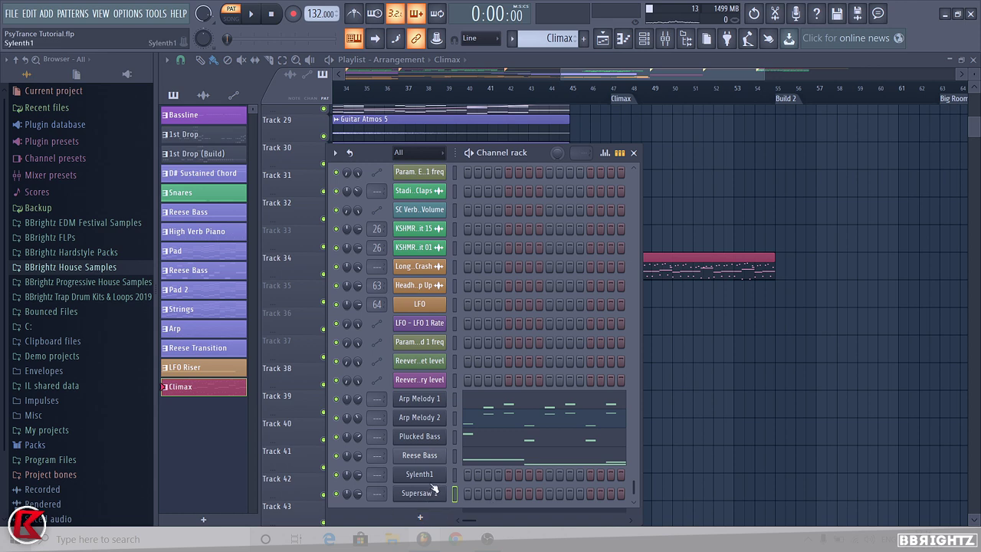
# - Move the Sylenth1 channel below Supersaw 1 and the Reese Bass channel to the end of the channel rack
pyautogui.moveTo(432, 481); pyautogui.dragTo(432, 499)
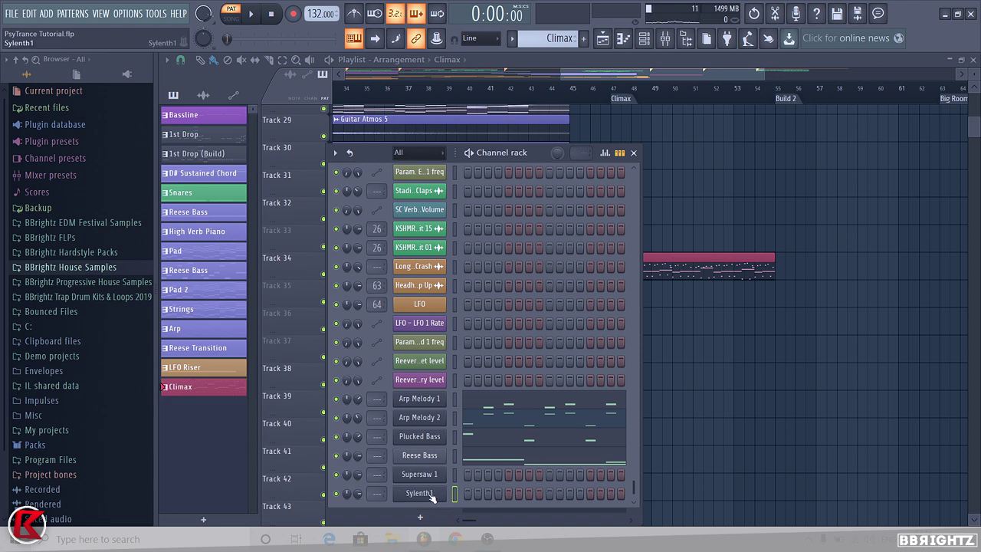
pyautogui.click(455, 474)
pyautogui.moveTo(419, 461); pyautogui.dragTo(435, 492)
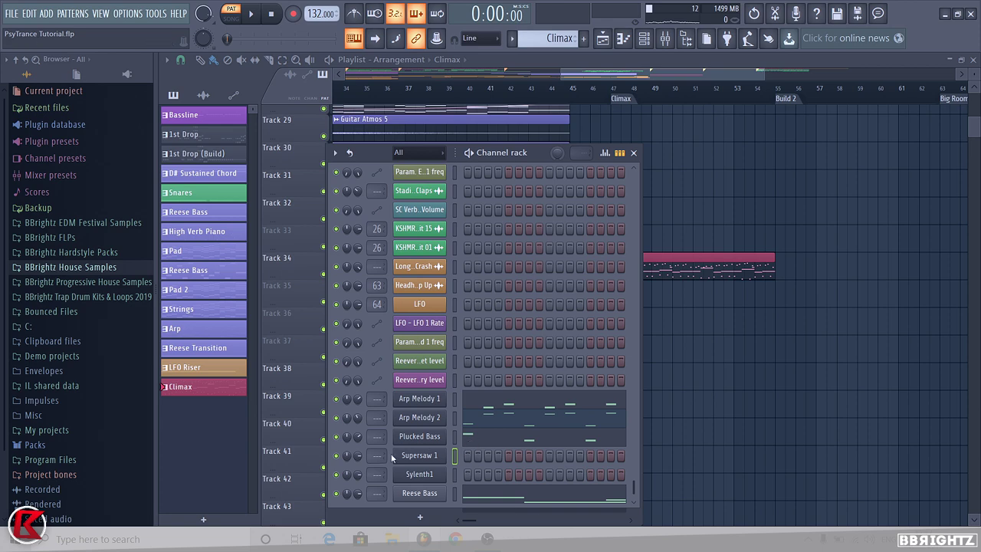
# - Open the Supersaw 1 piano roll and place two D#5 notes at the start of bar 1, following the ghost notes
pyautogui.rightClick(443, 458)
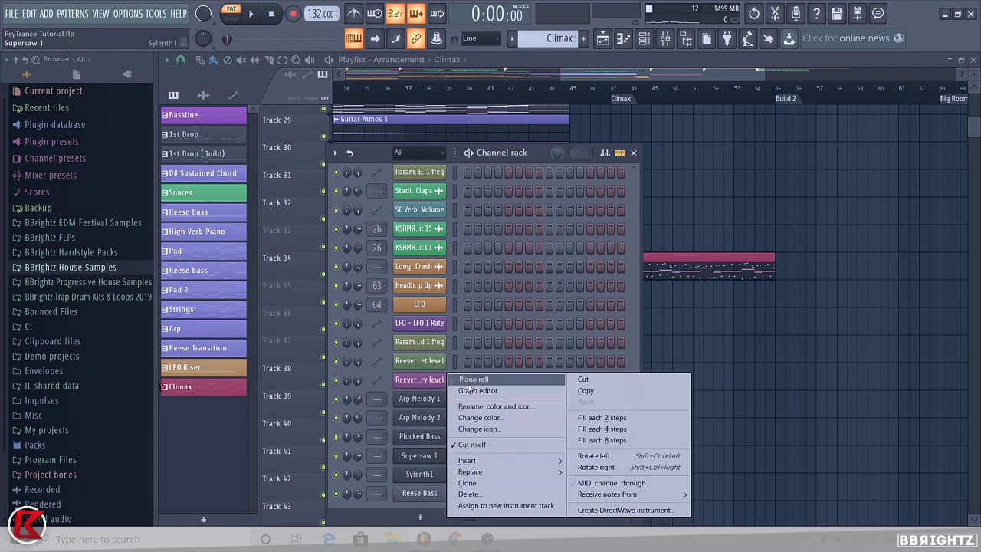
pyautogui.click(470, 381)
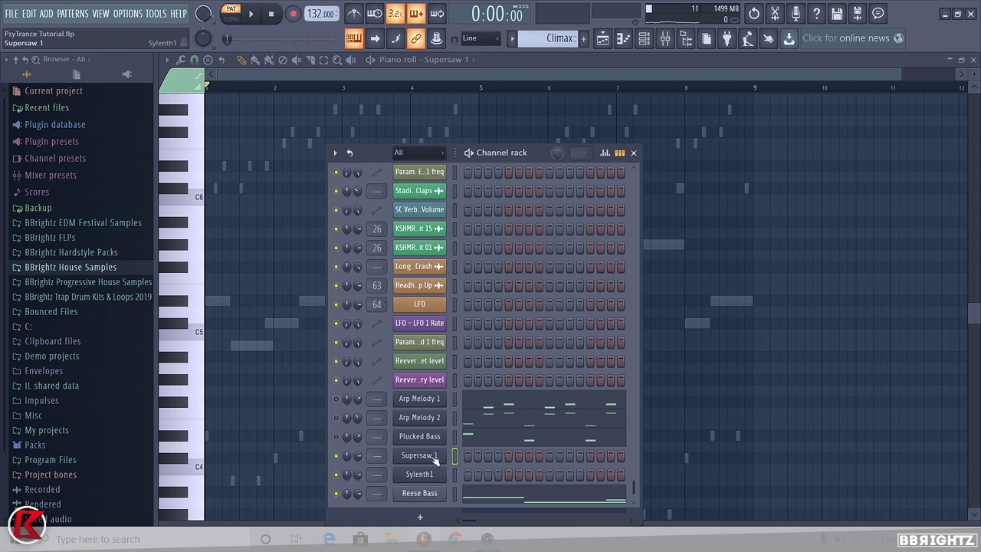
pyautogui.press('F6')
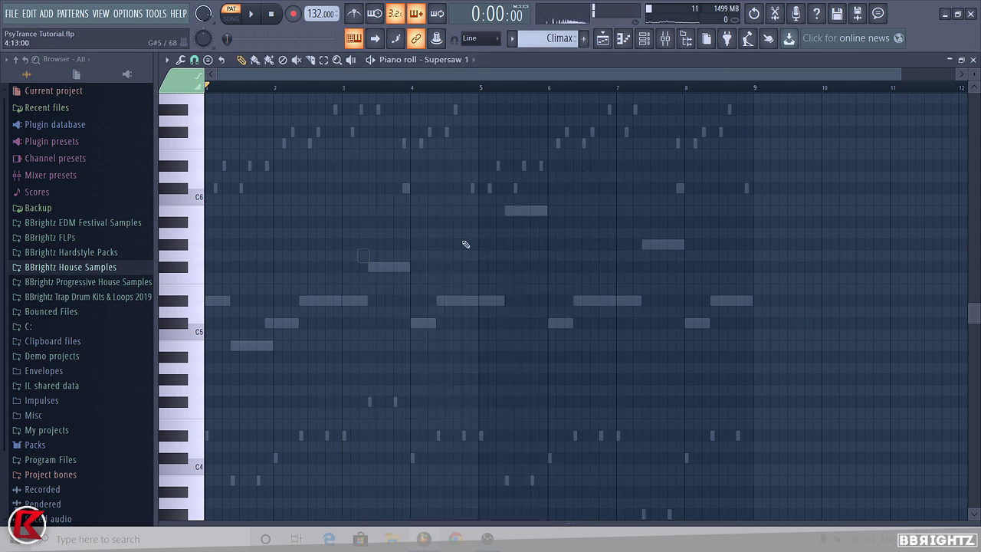
pyautogui.click(212, 301)
pyautogui.scroll(5, 207, 308)
pyautogui.click(234, 302)
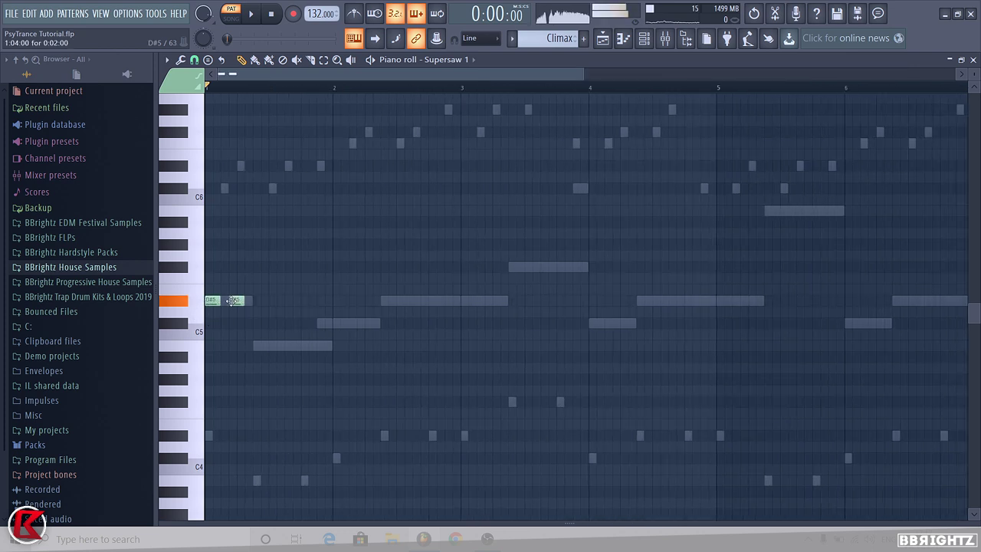
# - Add three B4 notes to bar 1 of the Supersaw 1 melody over the long B4 ghost note
pyautogui.scroll(1, 233, 360)
pyautogui.scroll(2, 276, 313)
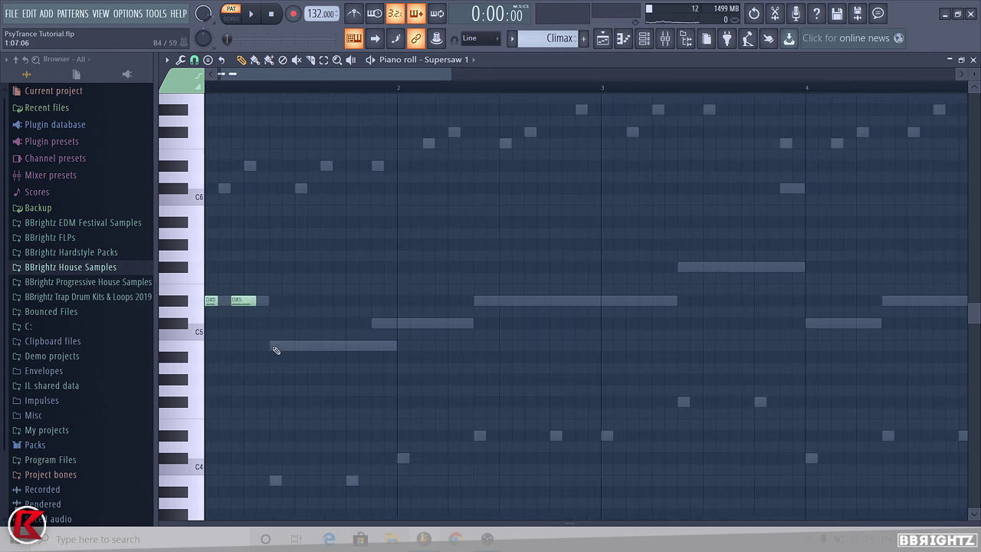
pyautogui.press('space')
pyautogui.click(274, 346)
pyautogui.click(330, 345)
pyautogui.click(376, 346)
pyautogui.press('space')
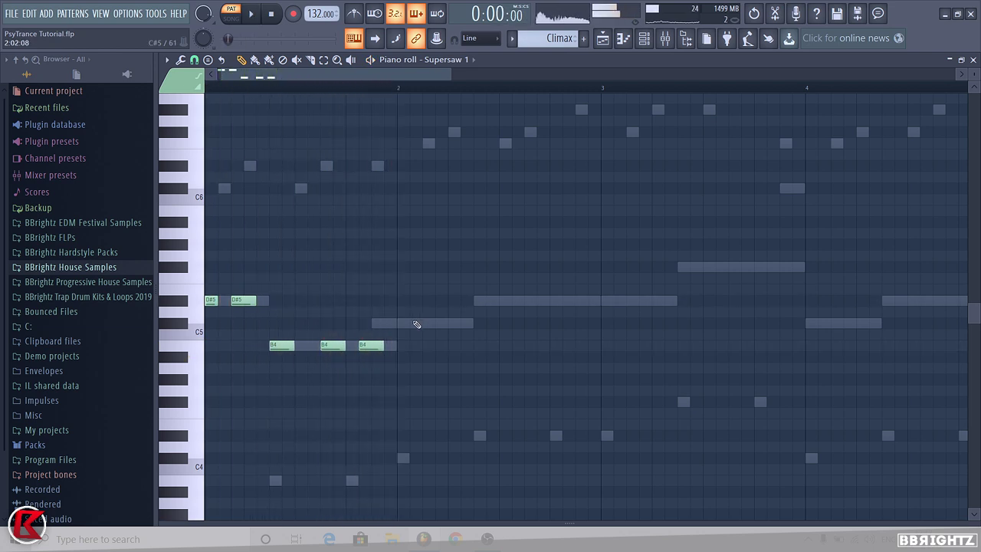
# - Place two C#5 notes at the start of bar 2 of the Supersaw 1 melody and play the pattern
pyautogui.click(399, 323)
pyautogui.click(441, 323)
pyautogui.press('space')
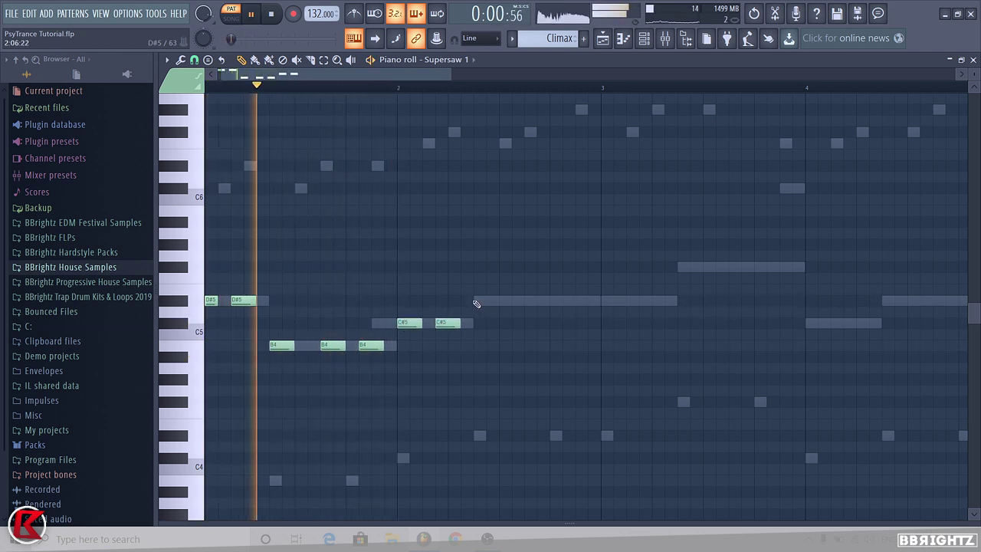
# - Add five spaced D#5 notes from the middle of bar 2 into bar 3, over the long D#5 ghost note
pyautogui.click(483, 301)
pyautogui.click(536, 300)
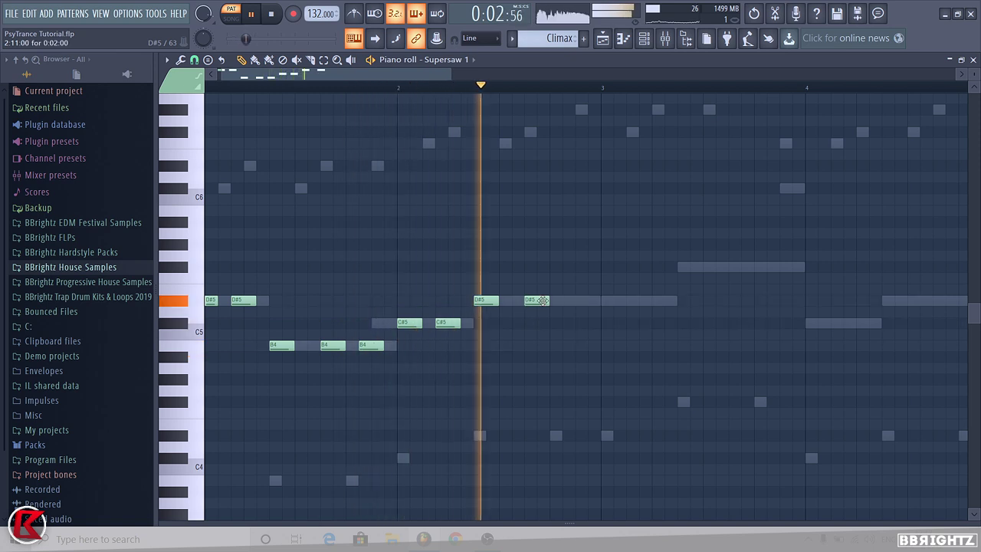
pyautogui.click(568, 300)
pyautogui.press('space')
pyautogui.click(612, 300)
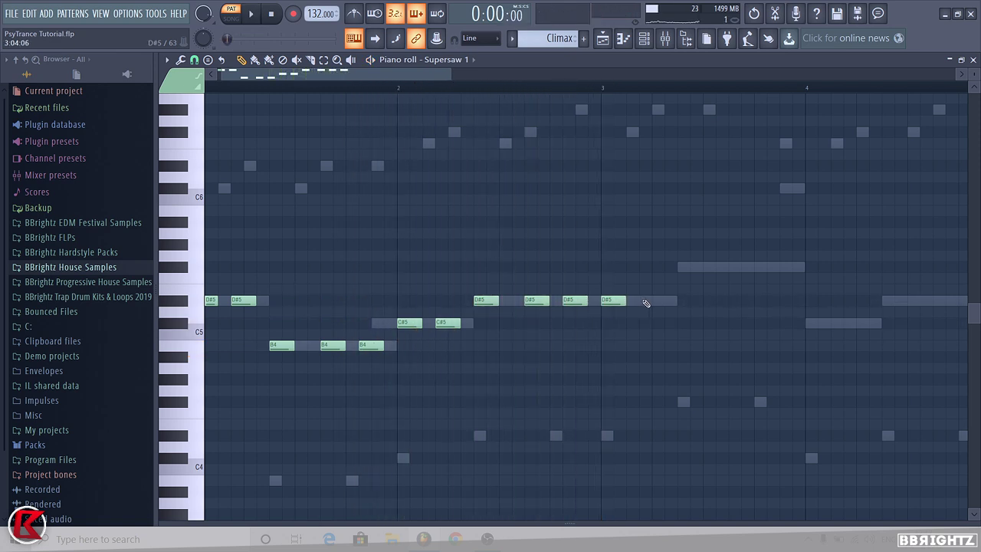
pyautogui.click(646, 300)
# - Add four F#5 notes in the second half of bar 3 and audition the melody
pyautogui.click(682, 267)
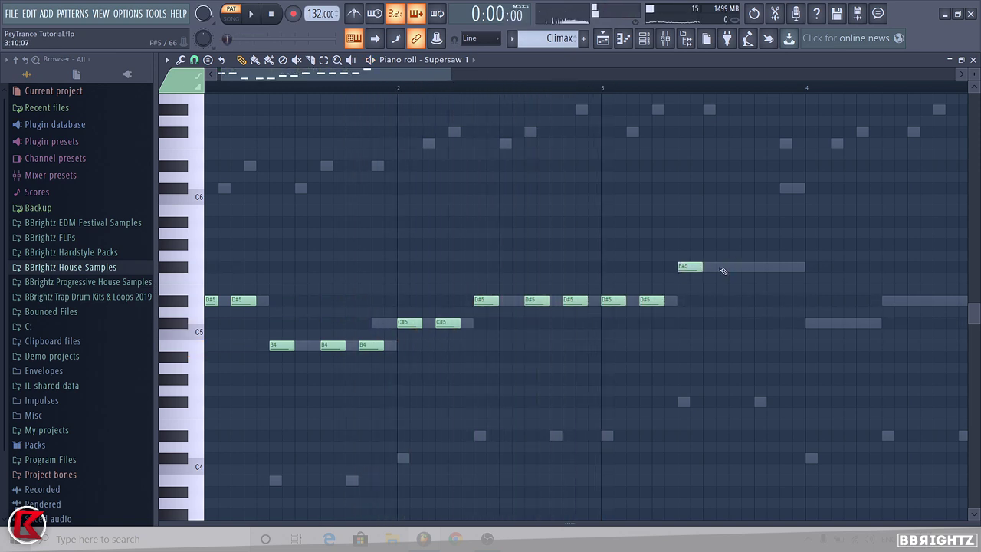
pyautogui.click(724, 267)
pyautogui.click(766, 266)
pyautogui.press('space')
pyautogui.click(791, 266)
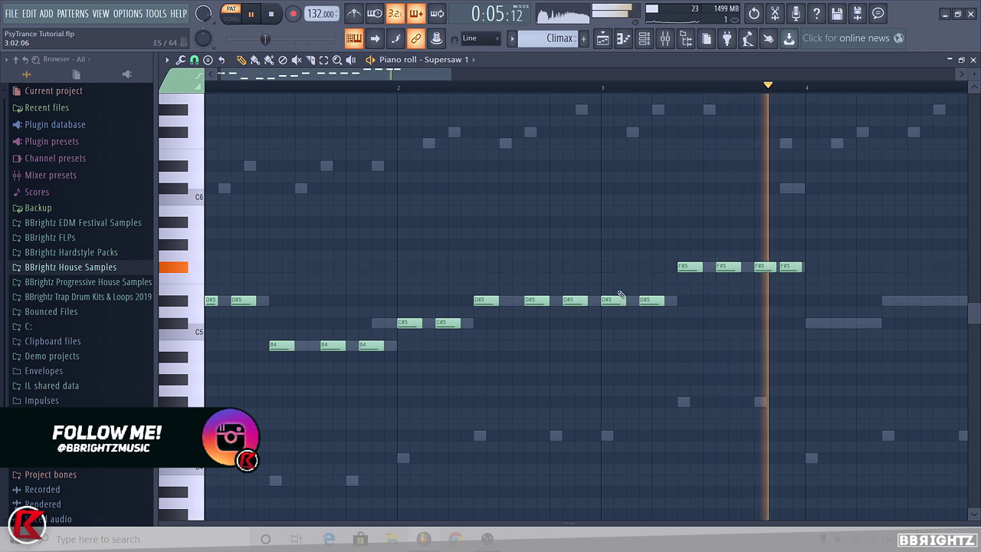
pyautogui.press('space')
# - Duplicate the whole three-bar phrase so that the copy starts at bar 5, and play it
pyautogui.scroll(-3, 588, 313)
pyautogui.moveTo(708, 464); pyautogui.dragTo(203, 149)
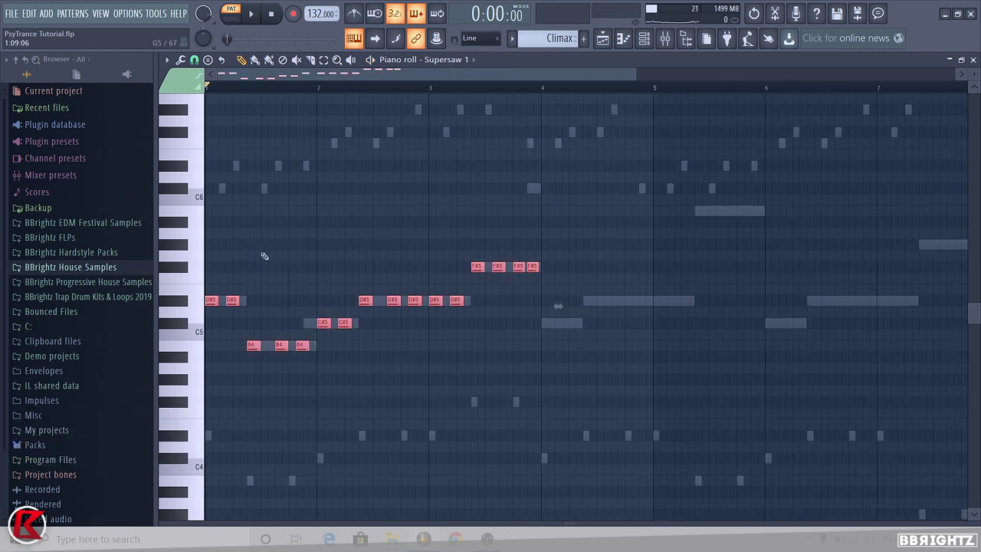
pyautogui.press('space')
pyautogui.moveTo(210, 299); pyautogui.dragTo(661, 303)
pyautogui.press('space')
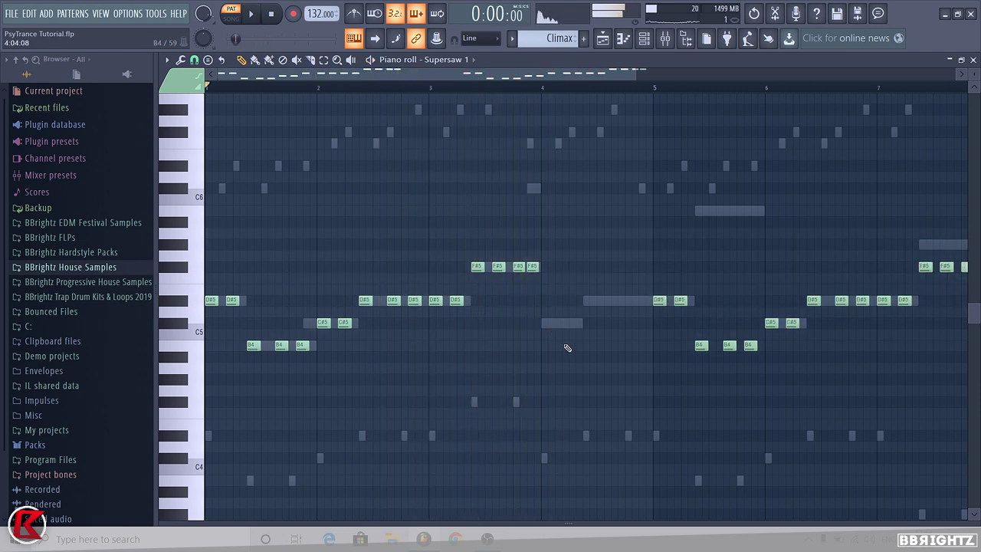
# - Fill bar 4 with two C#5 notes followed by three D#5 notes and listen to the result
pyautogui.click(543, 323)
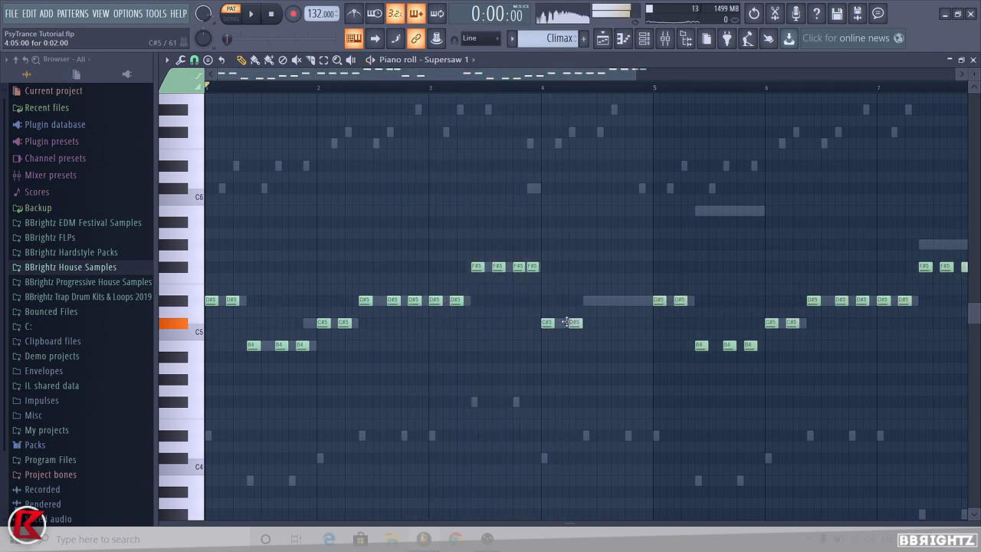
pyautogui.press('space')
pyautogui.click(598, 300)
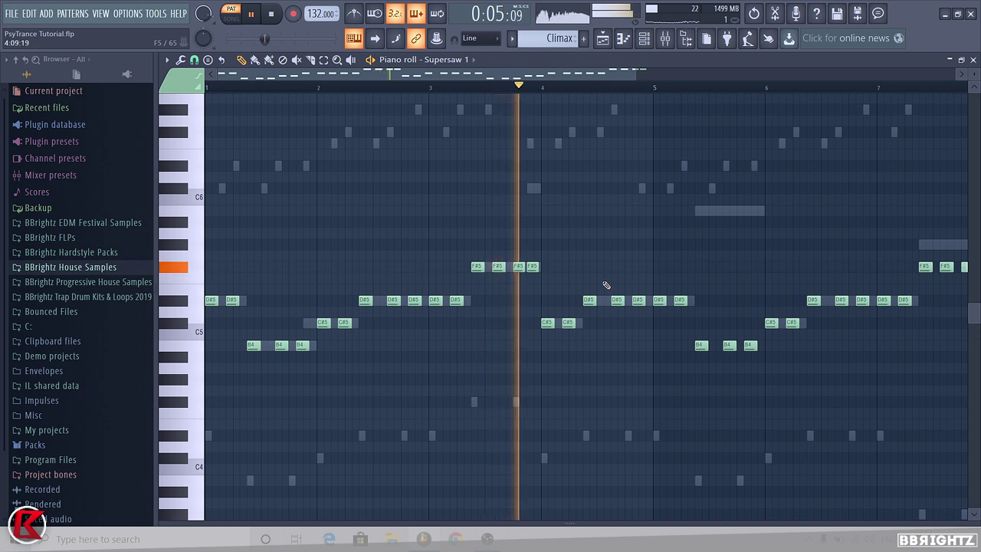
pyautogui.press('space')
# - Swap the bar 3 and bar 4 ending rhythms, giving three F#5 notes and four D#5 notes, and replay from the start
pyautogui.moveTo(567, 295); pyautogui.dragTo(635, 305)
pyautogui.moveTo(565, 274); pyautogui.dragTo(591, 299)
pyautogui.moveTo(476, 257); pyautogui.dragTo(474, 273)
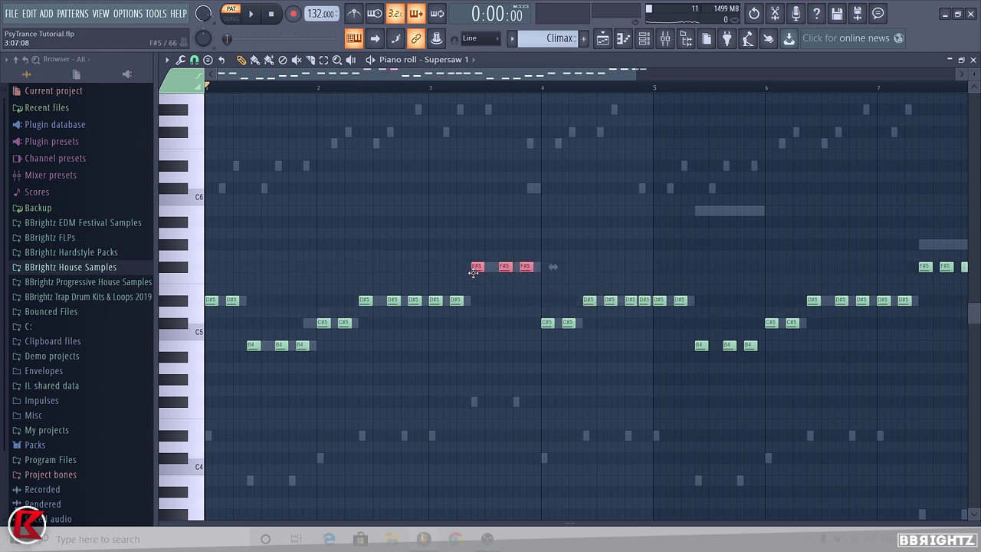
pyautogui.click(657, 89)
pyautogui.scroll(-1, 467, 318)
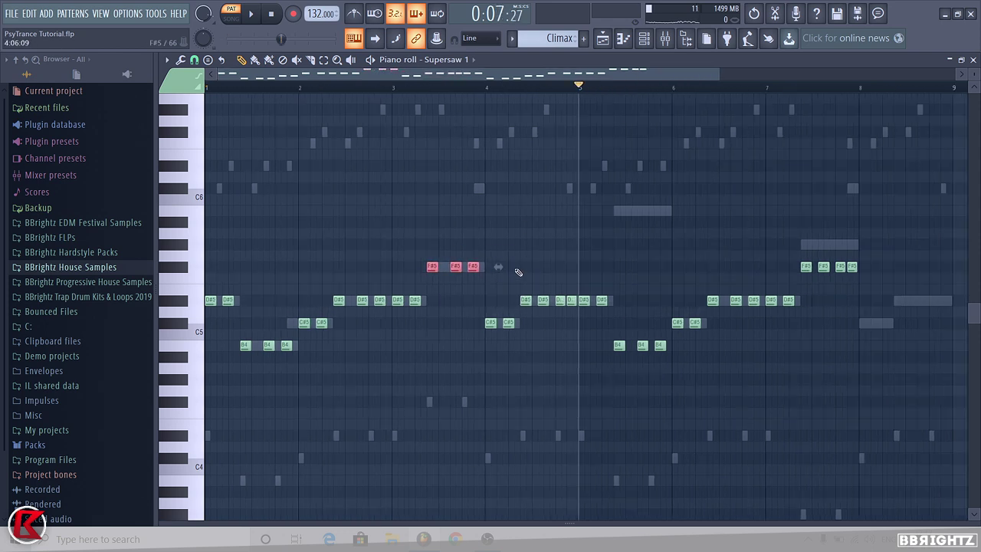
pyautogui.click(211, 89)
pyautogui.press('space')
pyautogui.keyDown('ctrl'); pyautogui.click(701, 350); pyautogui.keyUp('ctrl')
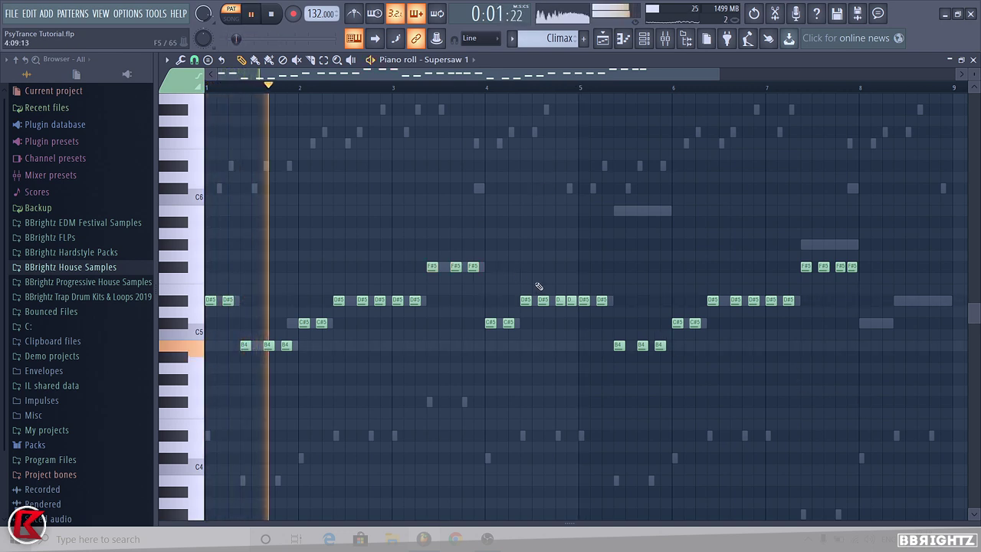
# - Copy the four-note D#5 ending to bar 8 and replace bar 7's F#5 notes with three copied G#5 notes
pyautogui.scroll(-1, 606, 299)
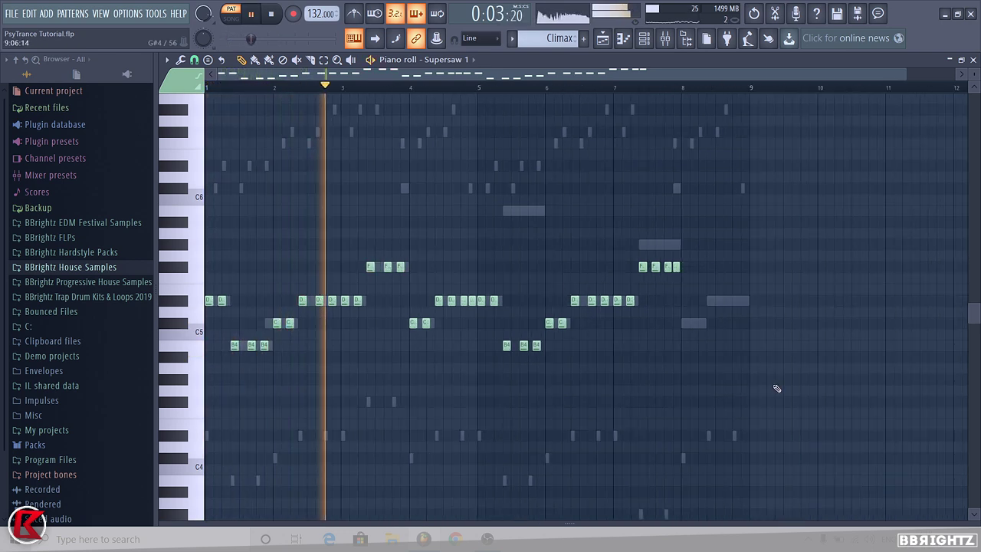
pyautogui.moveTo(772, 383); pyautogui.dragTo(490, 232)
pyautogui.moveTo(692, 279); pyautogui.dragTo(710, 305)
pyautogui.keyDown('ctrl'); pyautogui.click(698, 236); pyautogui.keyUp('ctrl')
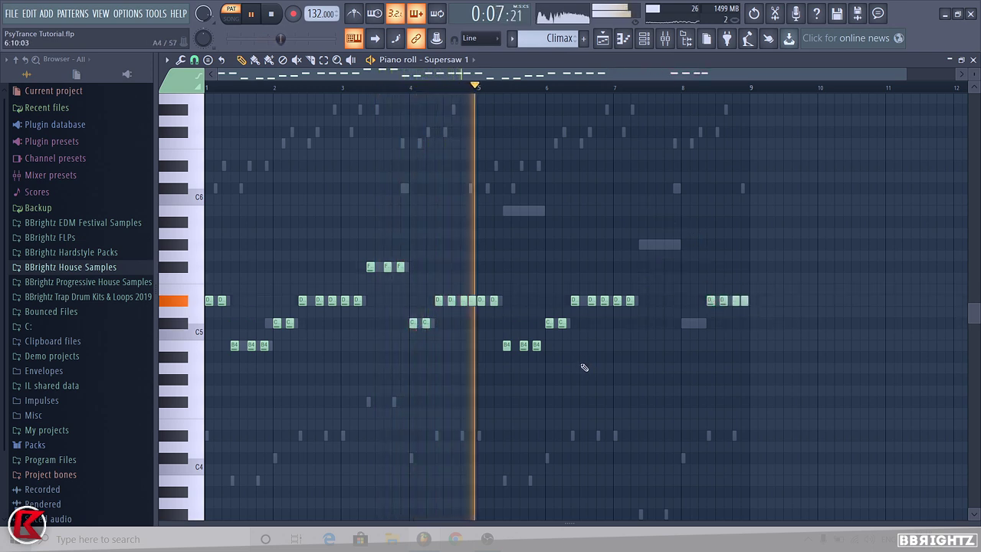
pyautogui.press('space')
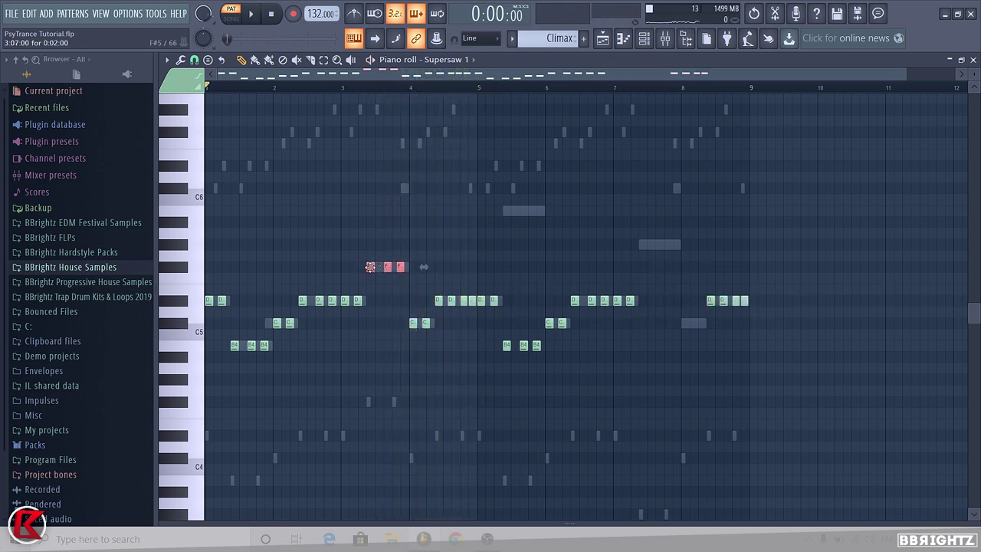
pyautogui.moveTo(370, 266); pyautogui.dragTo(640, 239)
pyautogui.press('space')
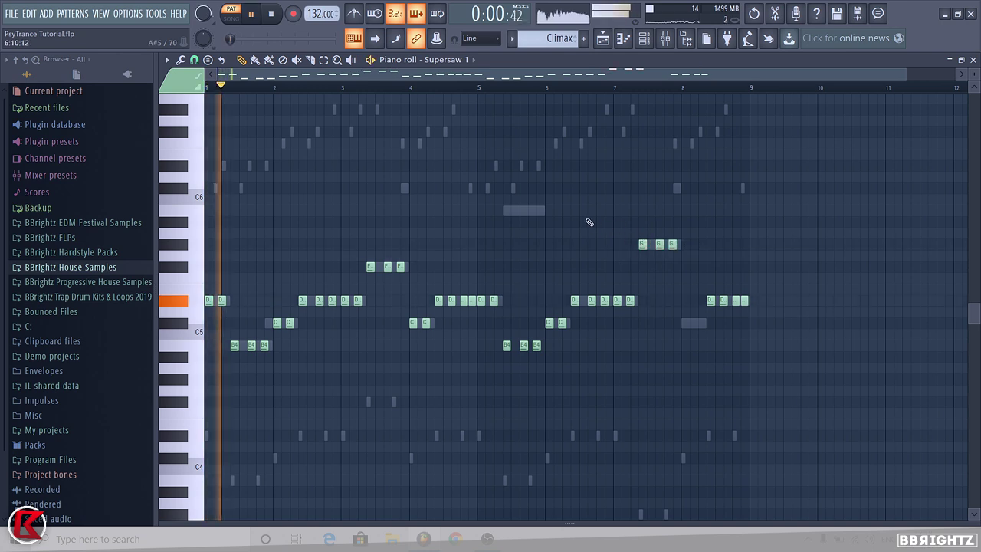
# - Transpose the entire Supersaw 1 melody up one octave
pyautogui.hotkey('ctrl', 'Up')
pyautogui.scroll(3, 671, 313)
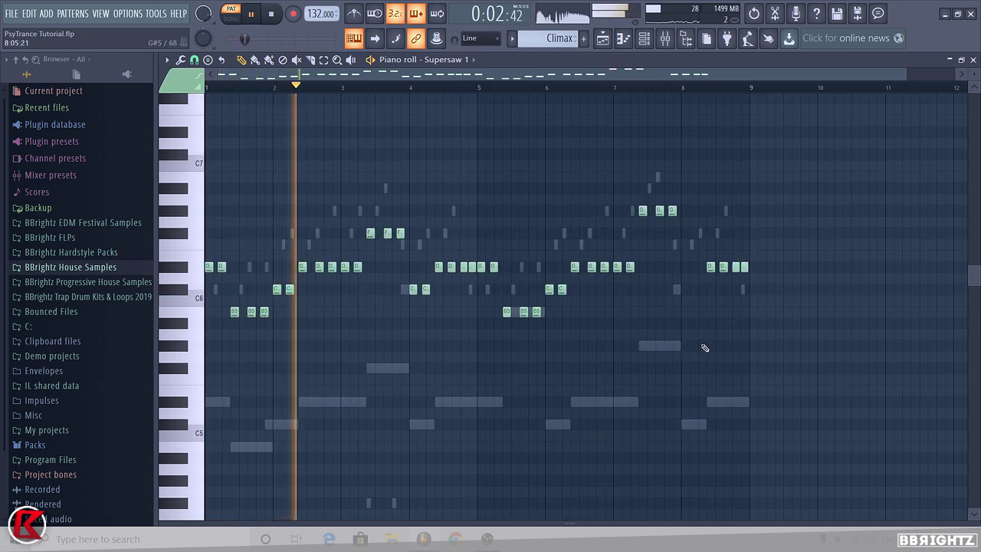
pyautogui.scroll(3, 748, 335)
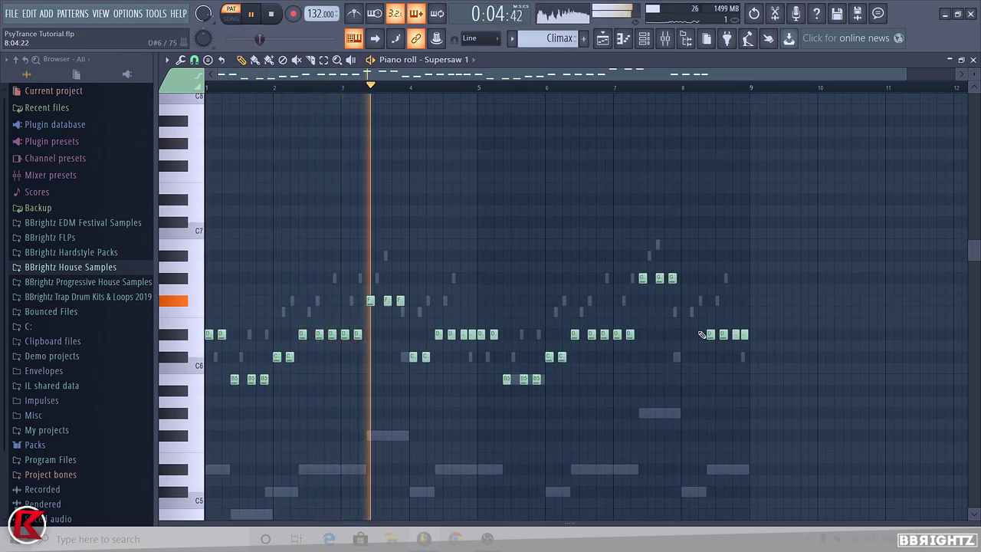
# - Layer copies of all D#6 notes at F#6 and A#6 to form chords, and play the pattern
pyautogui.moveTo(761, 330); pyautogui.dragTo(225, 344)
pyautogui.press('space')
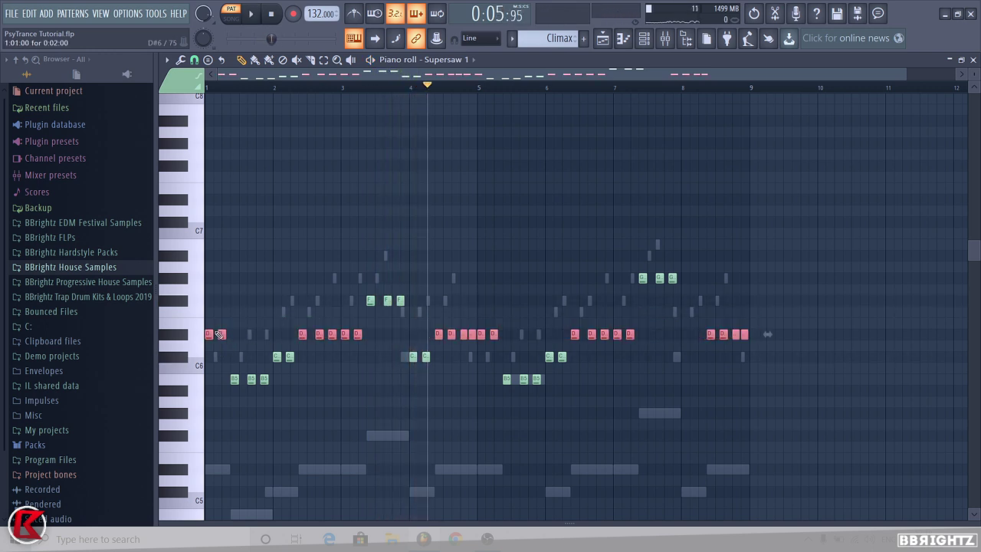
pyautogui.moveTo(249, 339); pyautogui.dragTo(209, 320)
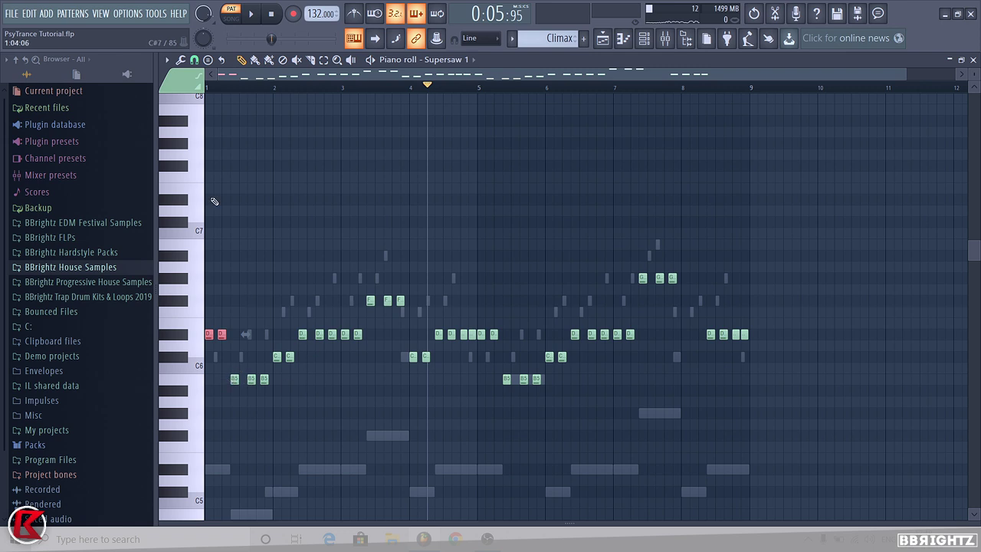
pyautogui.click(180, 339)
pyautogui.moveTo(775, 337); pyautogui.dragTo(194, 258)
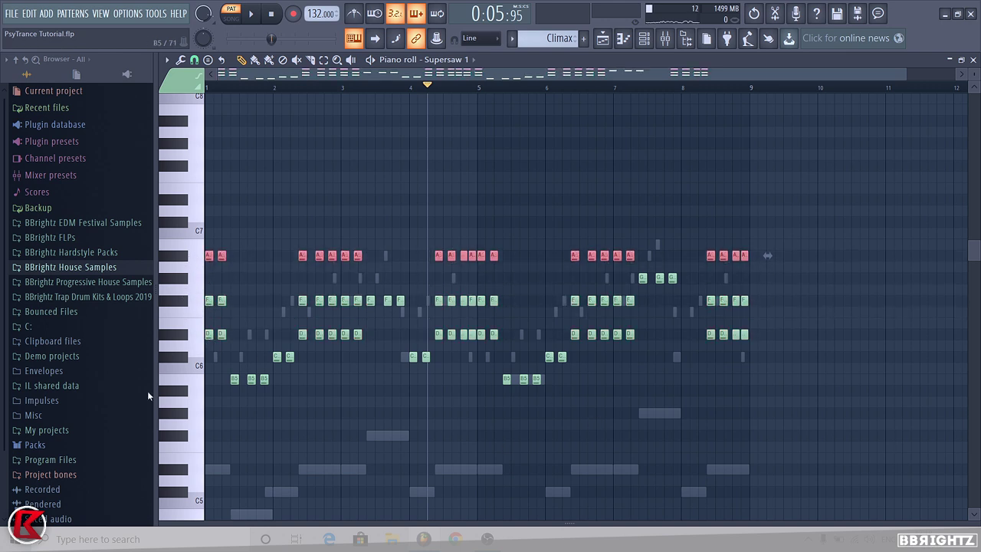
pyautogui.press('space')
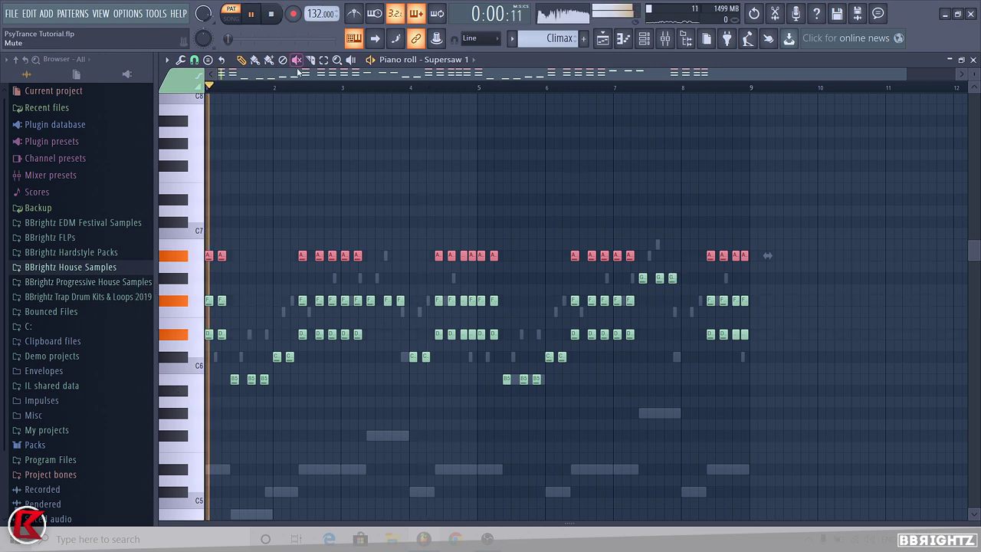
pyautogui.click(352, 120)
# - Open the Supersaw 1 synth and set oscillators A1 and A2 in Part A to octave -1
pyautogui.click(604, 38)
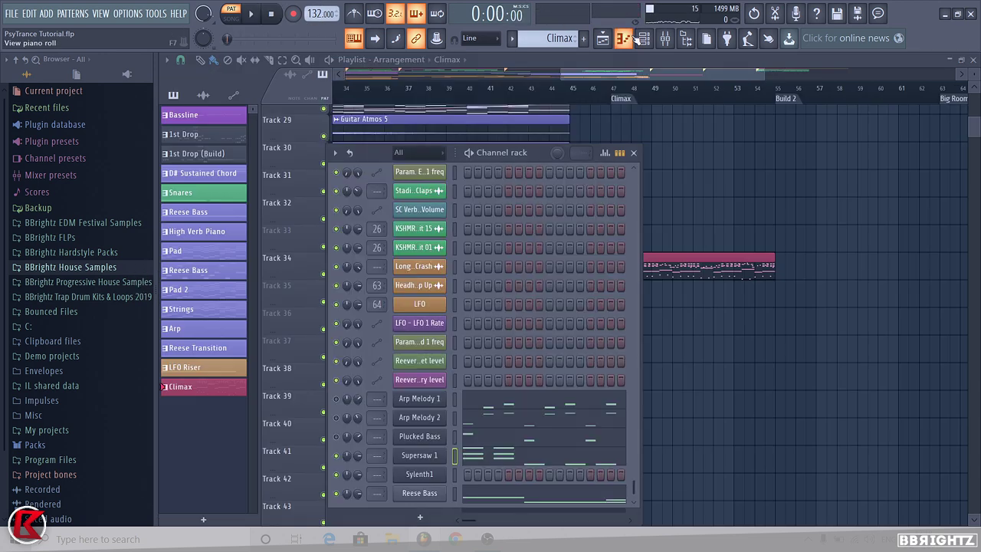
pyautogui.click(431, 457)
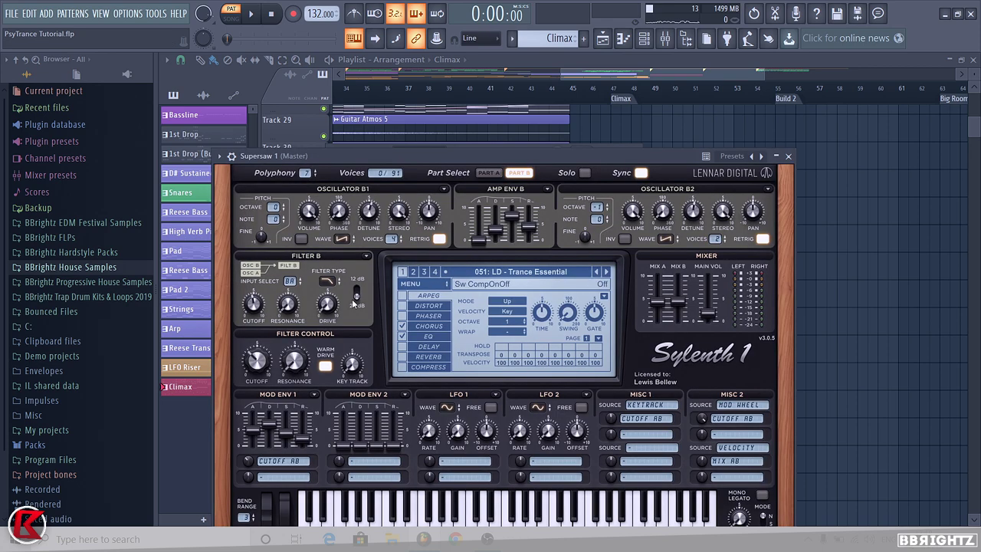
pyautogui.click(488, 173)
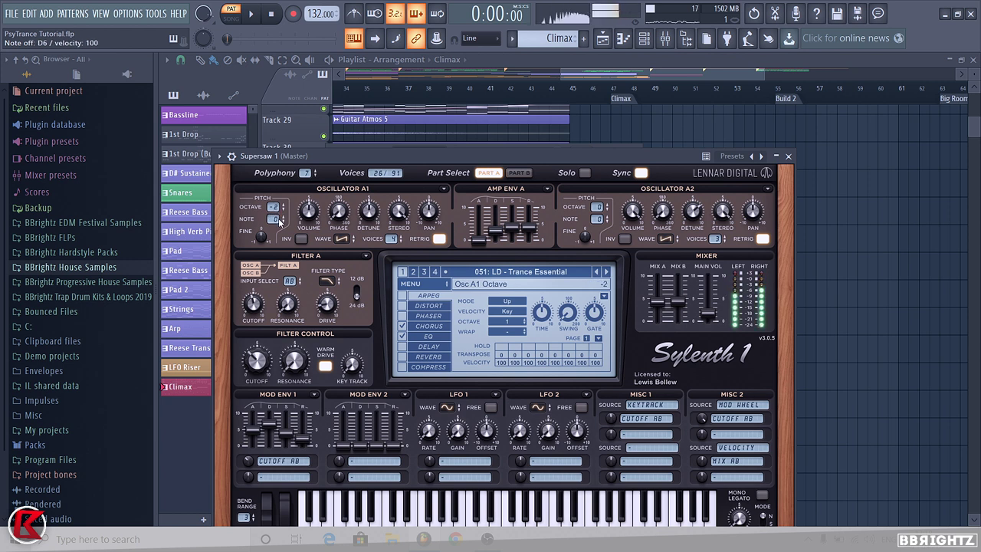
pyautogui.moveTo(597, 207); pyautogui.dragTo(595, 222)
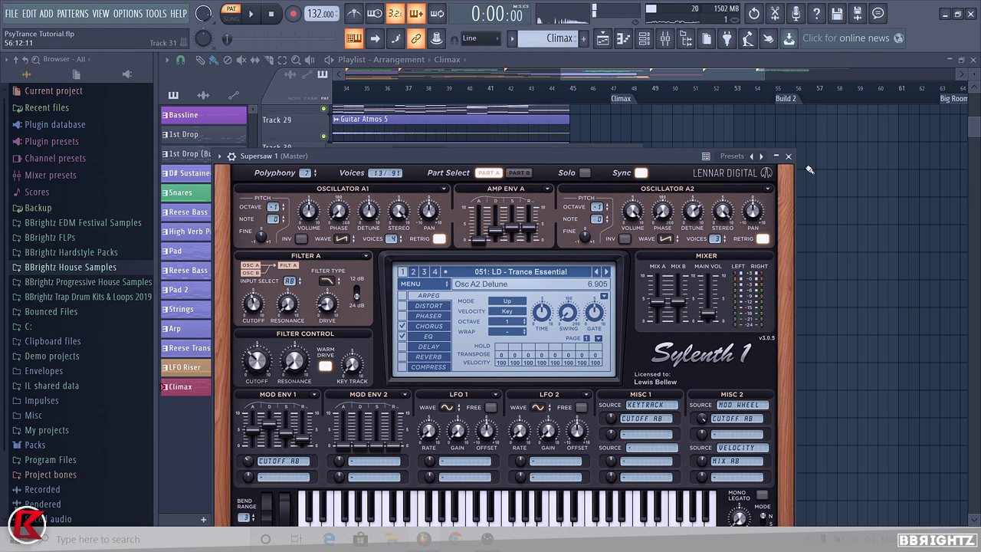
# - In Part B, keep oscillator B1 at octave 0, set oscillator B2 to octave -1, and close the synth
pyautogui.click(519, 173)
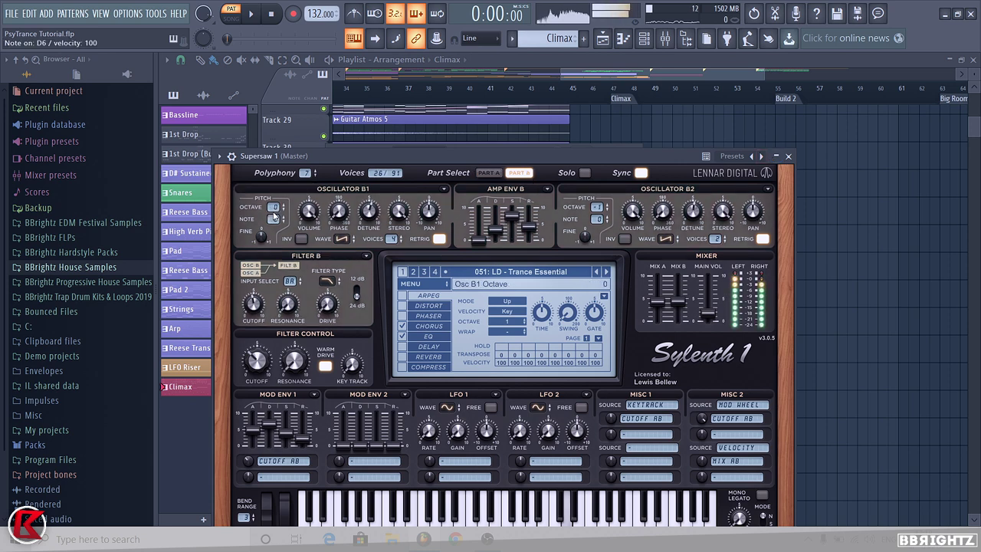
pyautogui.moveTo(272, 222); pyautogui.dragTo(274, 198)
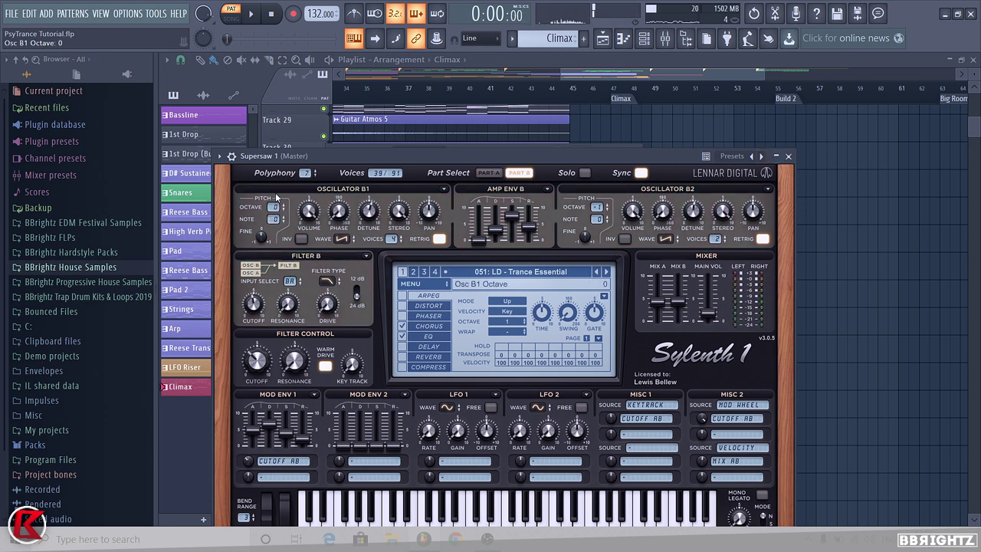
pyautogui.press('space')
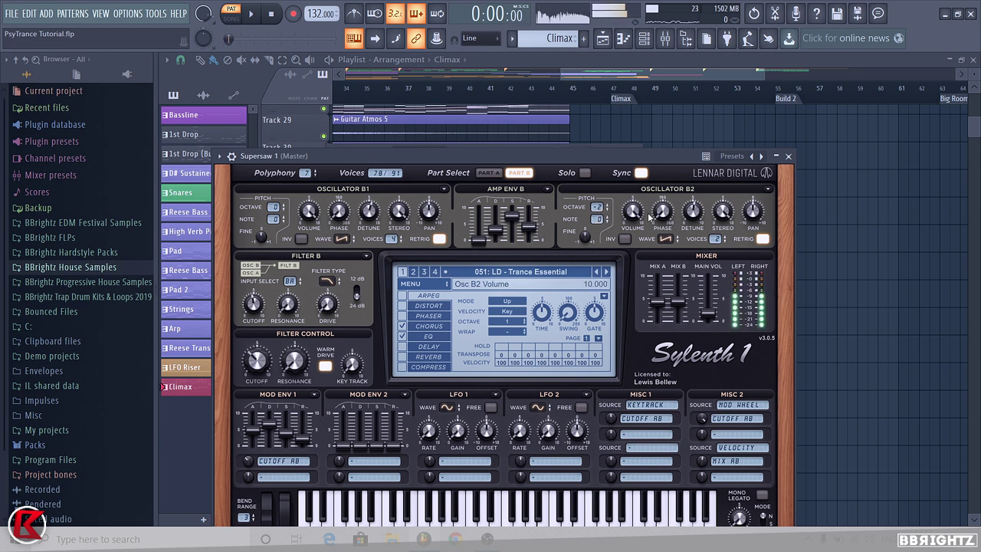
pyautogui.press('space')
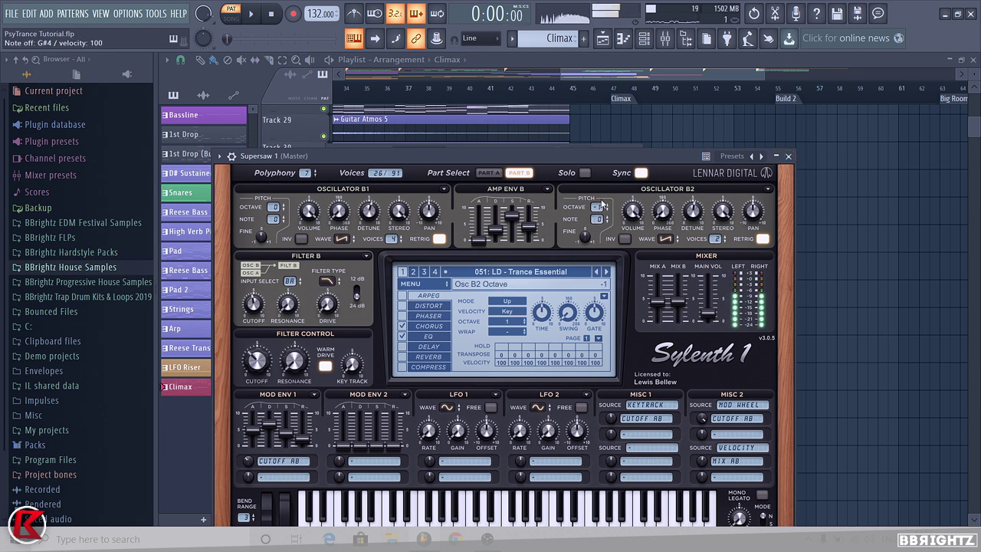
pyautogui.click(788, 155)
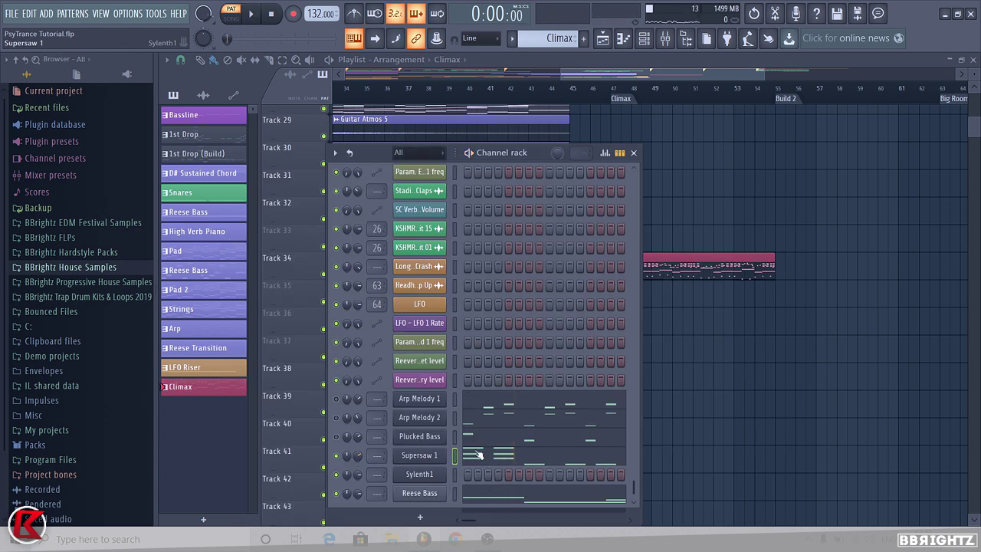
# - Reopen the Supersaw 1 piano roll and layer copies of the B5 notes at D#6 and F#6
pyautogui.click(529, 457)
pyautogui.moveTo(230, 385); pyautogui.dragTo(568, 405)
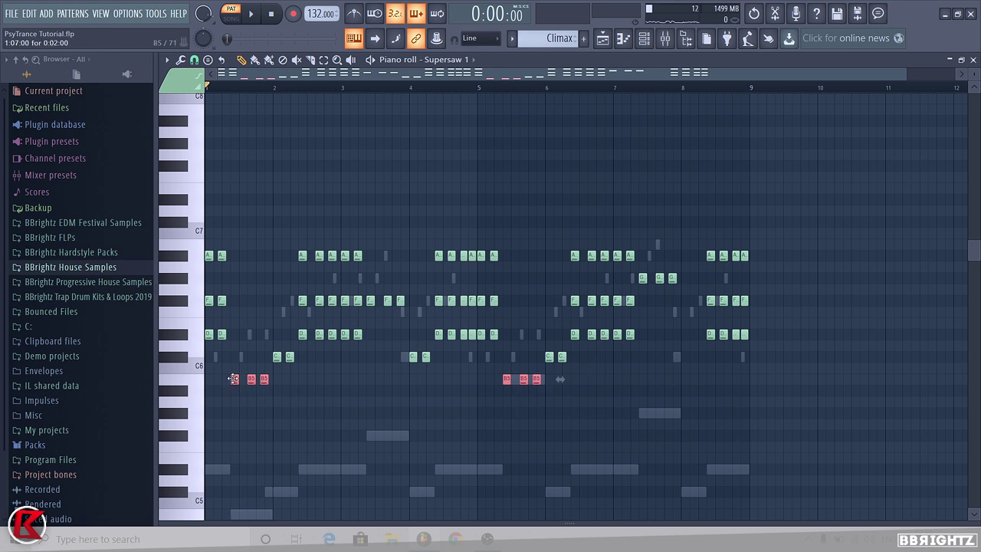
pyautogui.moveTo(233, 378); pyautogui.dragTo(236, 295)
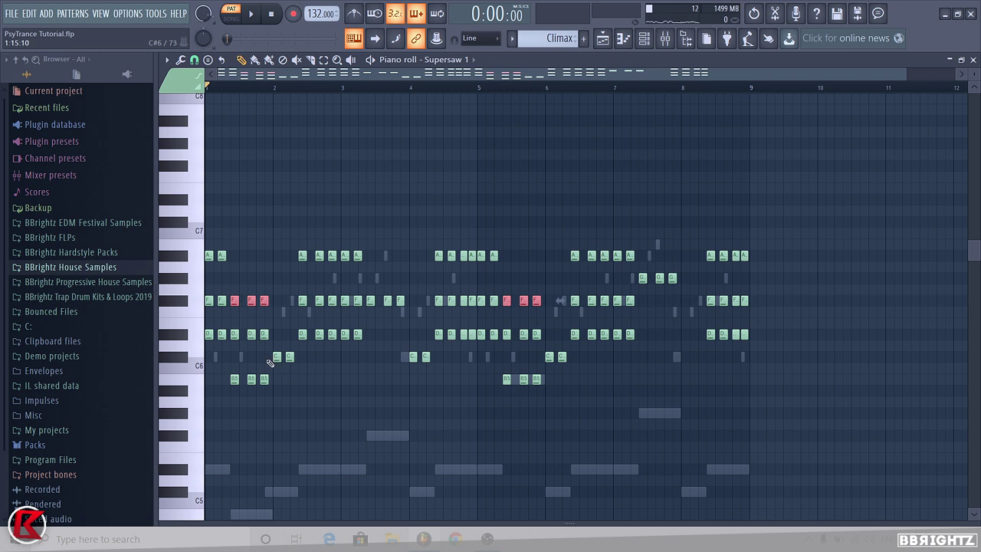
# - Stack F6 and G#6 above the C#6 notes, and A#6 and C#7 above bar 3's three ending F#6 notes
pyautogui.moveTo(270, 363); pyautogui.dragTo(550, 279)
pyautogui.moveTo(402, 298); pyautogui.dragTo(366, 220)
# - Stack B6 and D#7 copies above the three G#6 notes in bar 7 and play the chords
pyautogui.moveTo(643, 296); pyautogui.dragTo(640, 244)
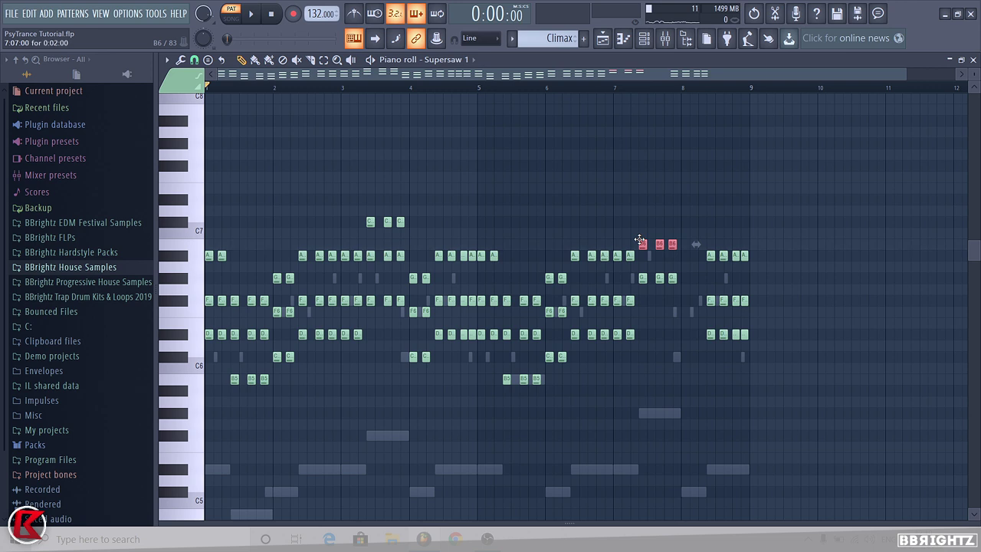
pyautogui.moveTo(640, 234); pyautogui.dragTo(642, 198)
pyautogui.press('space')
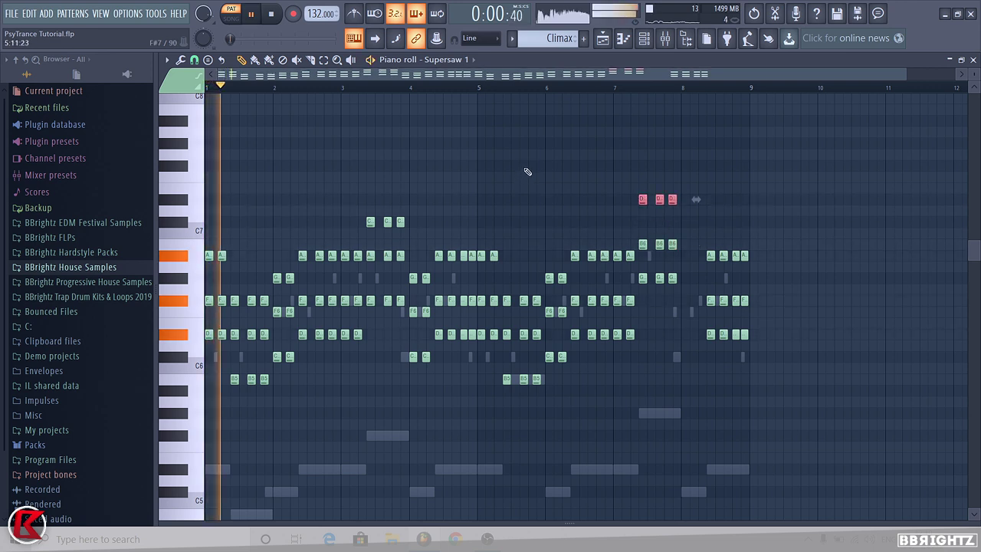
# - Replace the chords in bar 8 with a copy of the chords from bar 4 and stop playback
pyautogui.keyDown('ctrl'); pyautogui.click(685, 358); pyautogui.keyUp('ctrl')
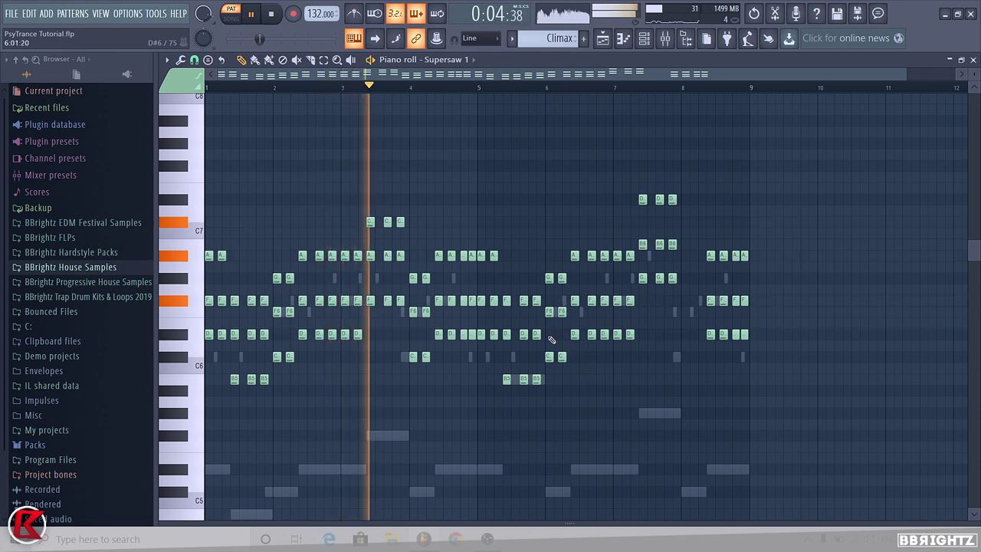
pyautogui.moveTo(782, 366); pyautogui.dragTo(698, 253)
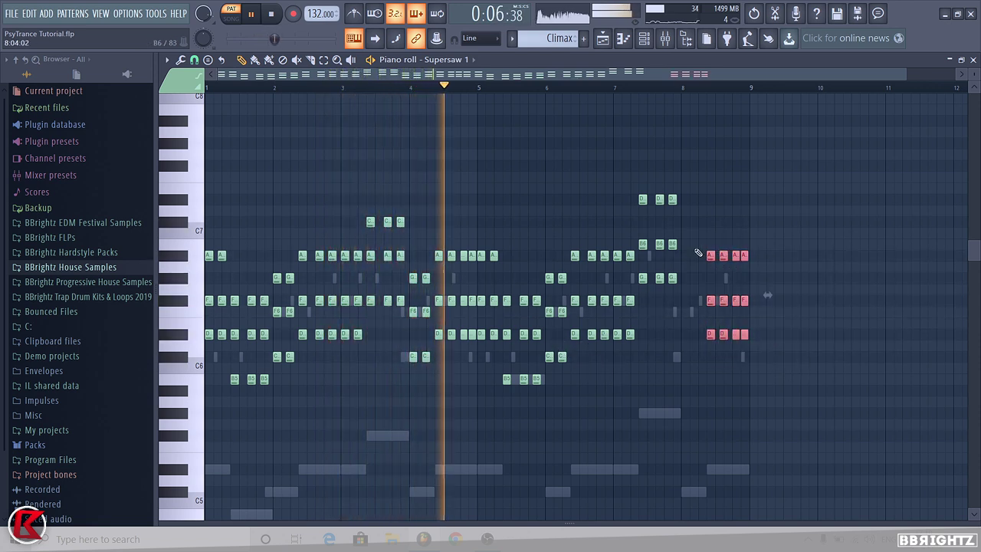
pyautogui.press('Delete')
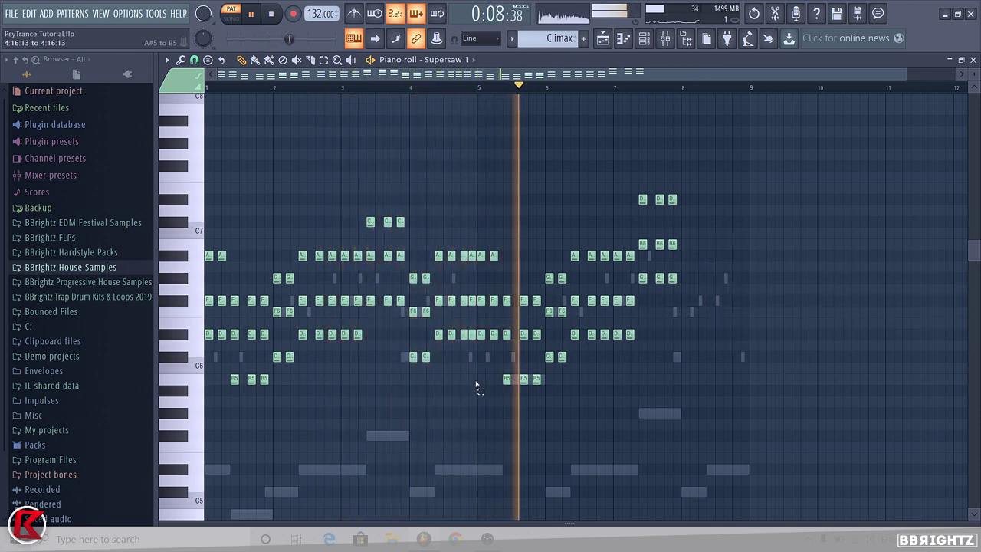
pyautogui.moveTo(474, 396); pyautogui.dragTo(414, 240)
pyautogui.moveTo(426, 278); pyautogui.dragTo(715, 274)
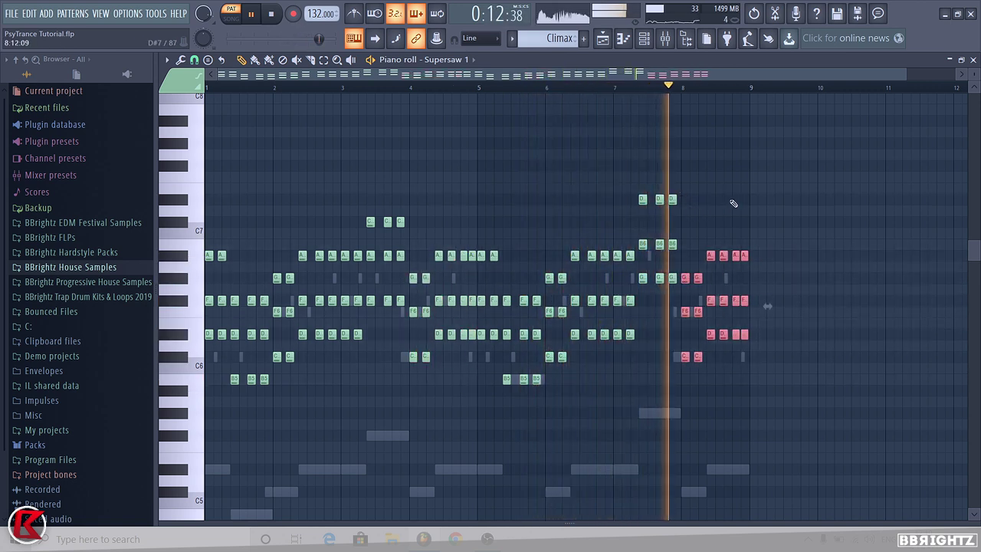
pyautogui.keyDown('ctrl'); pyautogui.click(728, 223); pyautogui.keyUp('ctrl')
pyautogui.press('space')
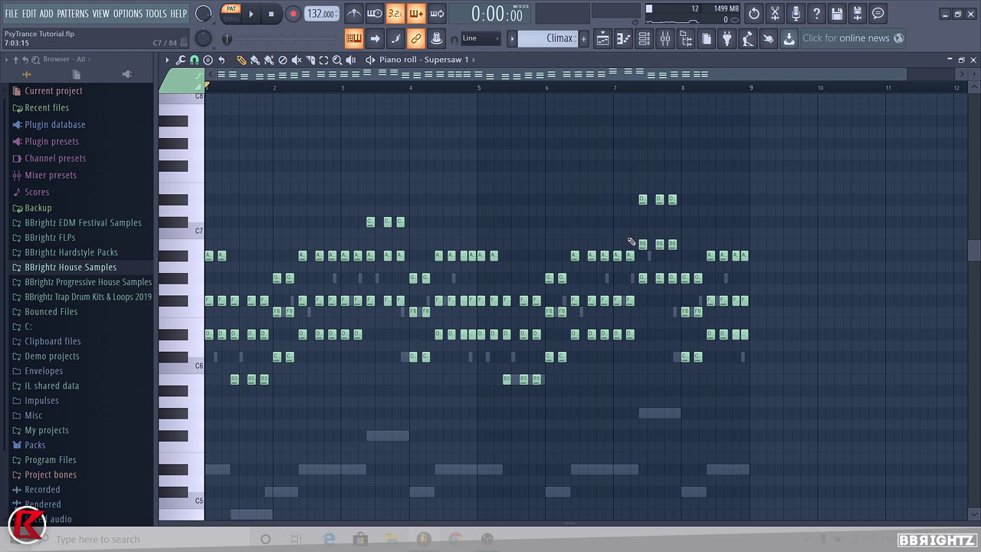
# - Try bar 7's three B6 notes one octave lower and restore them to B6
pyautogui.scroll(6, 632, 242)
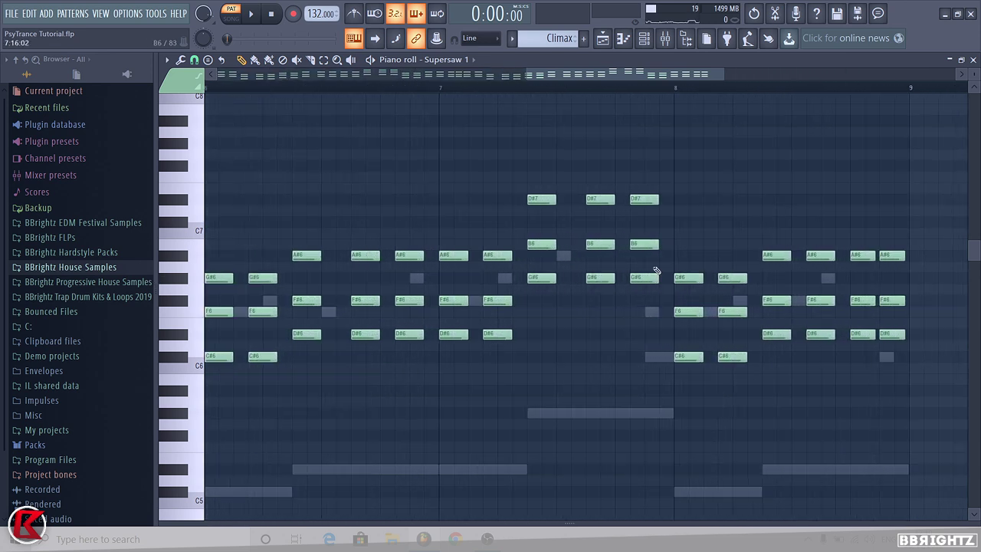
pyautogui.moveTo(634, 316); pyautogui.dragTo(529, 161)
pyautogui.keyDown('ctrl'); pyautogui.click(538, 177); pyautogui.keyUp('ctrl')
pyautogui.scroll(2, 733, 253)
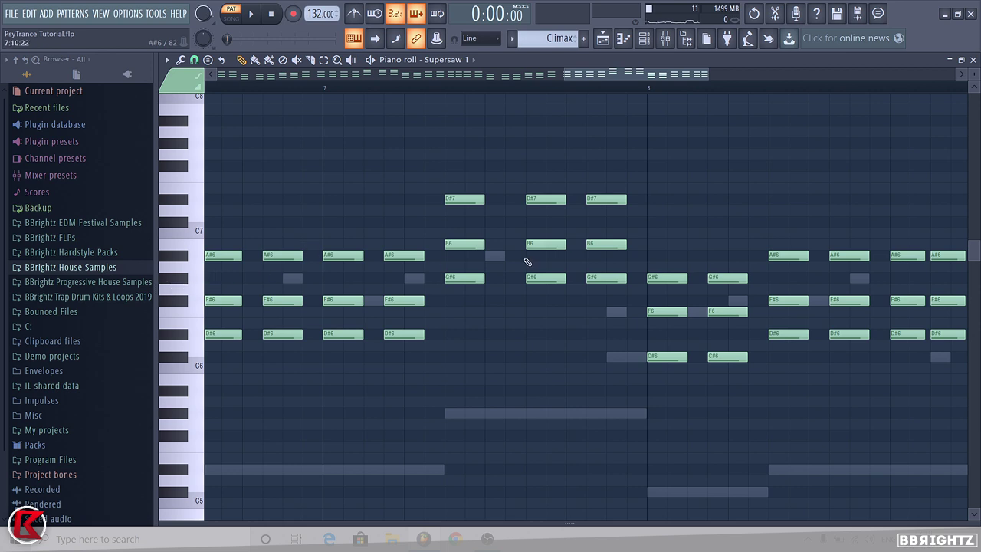
pyautogui.moveTo(447, 229); pyautogui.dragTo(614, 245)
pyautogui.hotkey('ctrl', 'Down')
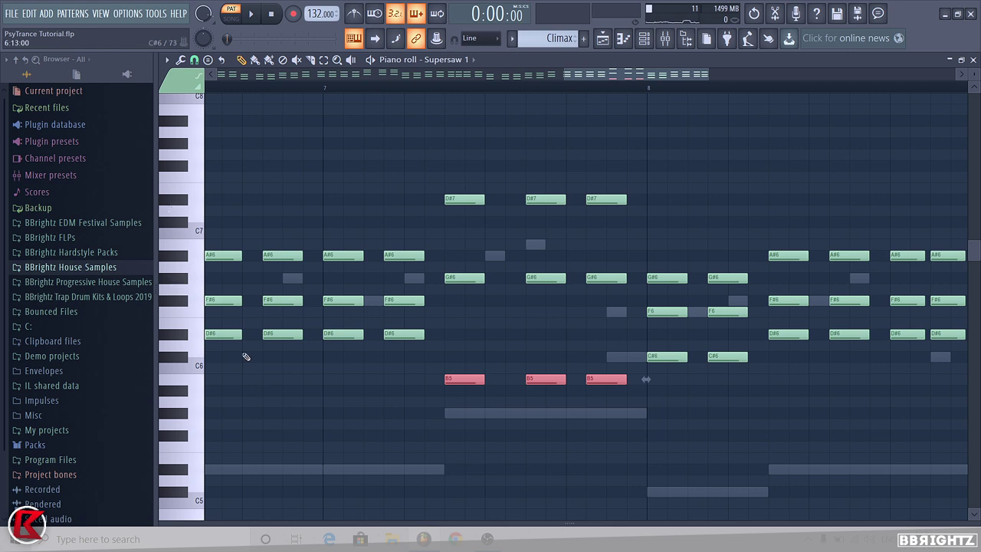
pyautogui.hotkey('ctrl', 'Up')
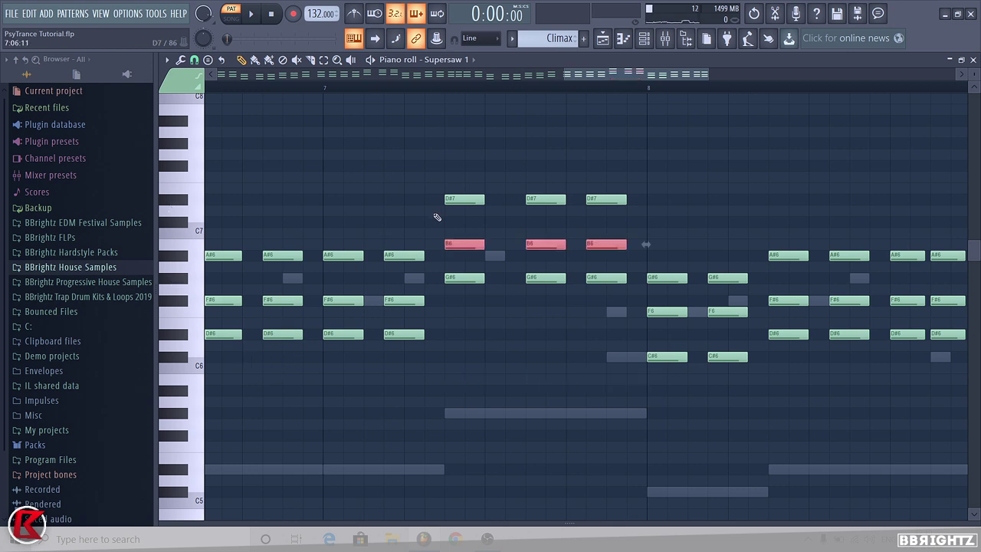
# - Transpose bar 7's three D#7 notes down one octave to D#6, auditioning both pitches and the chord
pyautogui.moveTo(434, 186); pyautogui.dragTo(639, 210)
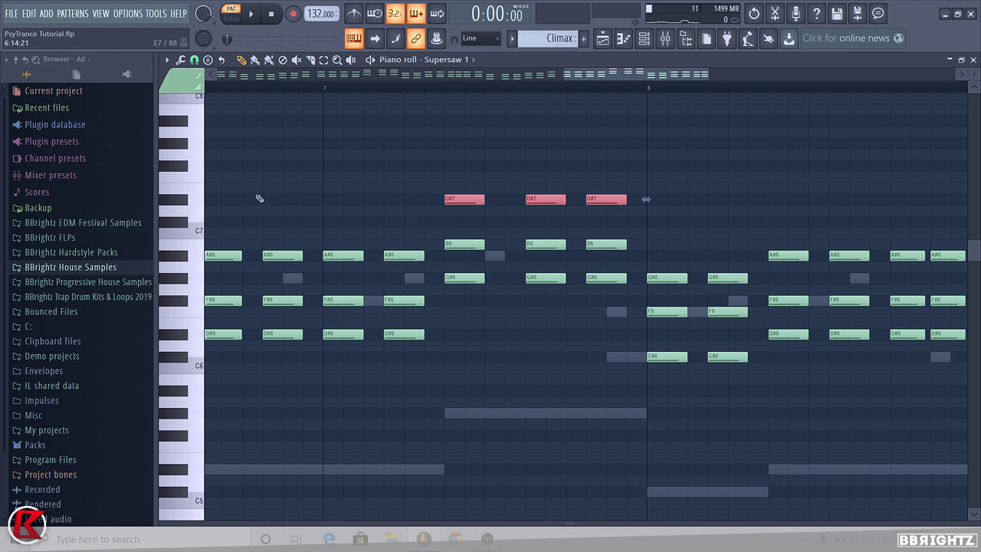
pyautogui.click(183, 205)
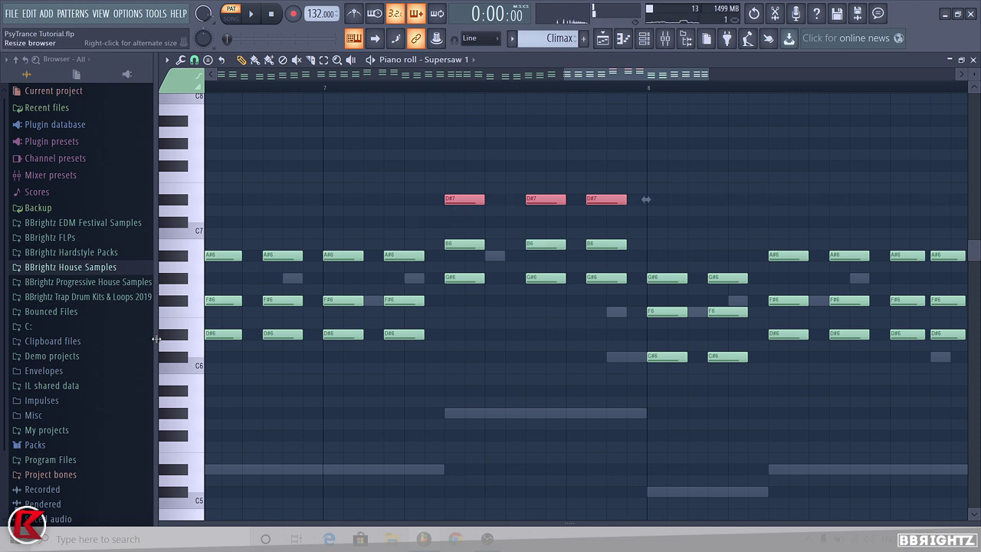
pyautogui.click(183, 341)
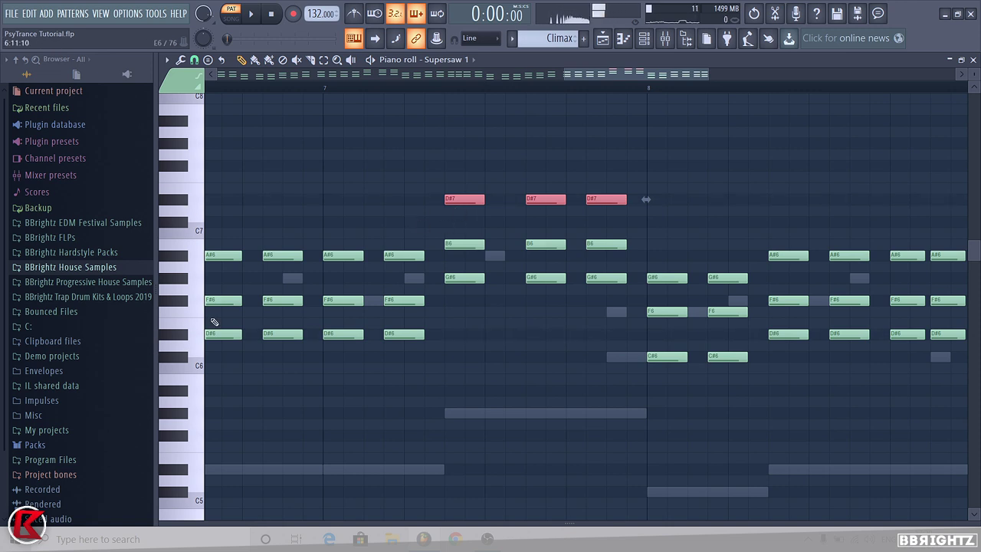
pyautogui.keyDown('alt'); pyautogui.rightClick(473, 319); pyautogui.keyUp('alt')
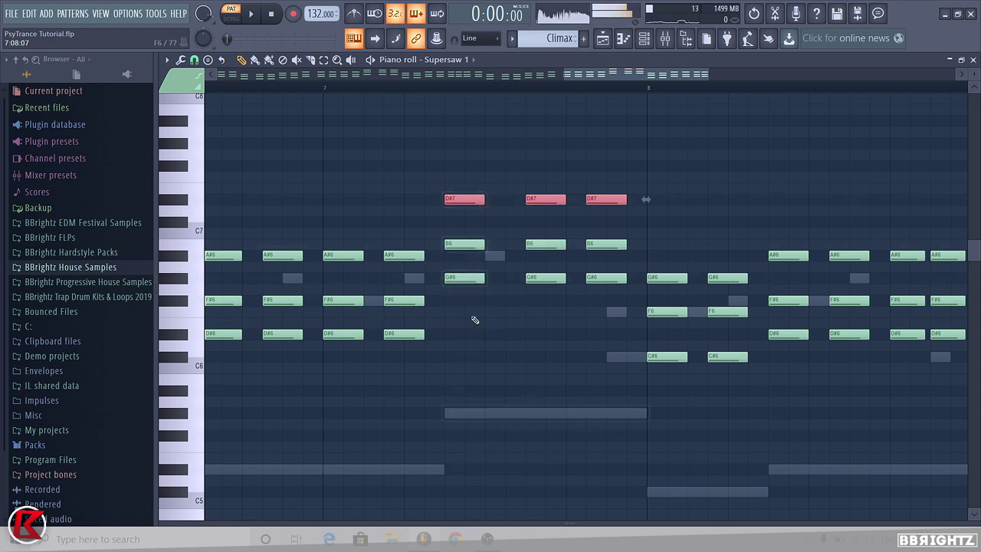
pyautogui.keyDown('alt'); pyautogui.rightClick(474, 320); pyautogui.keyUp('alt')
pyautogui.hotkey('ctrl', 'Down')
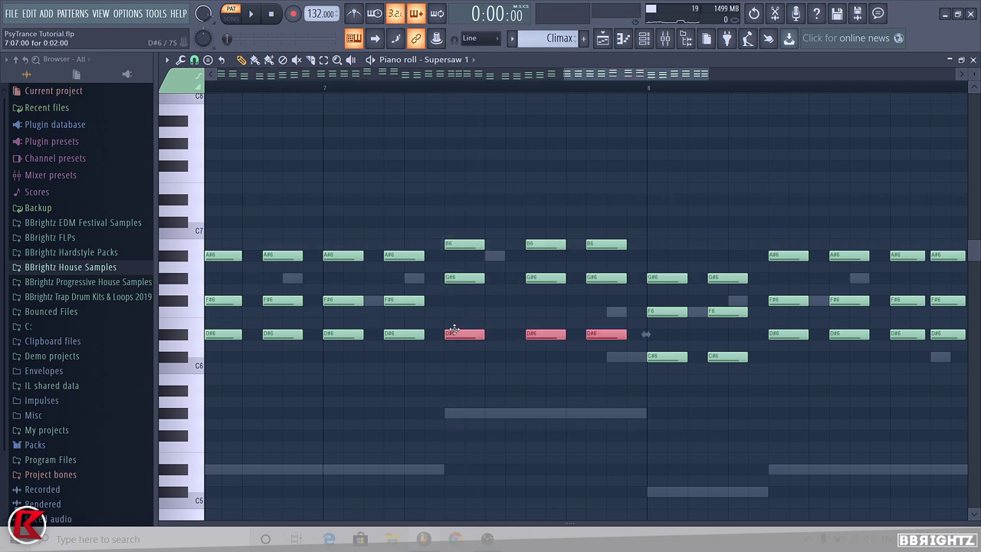
pyautogui.keyDown('alt'); pyautogui.rightClick(458, 328); pyautogui.keyUp('alt')
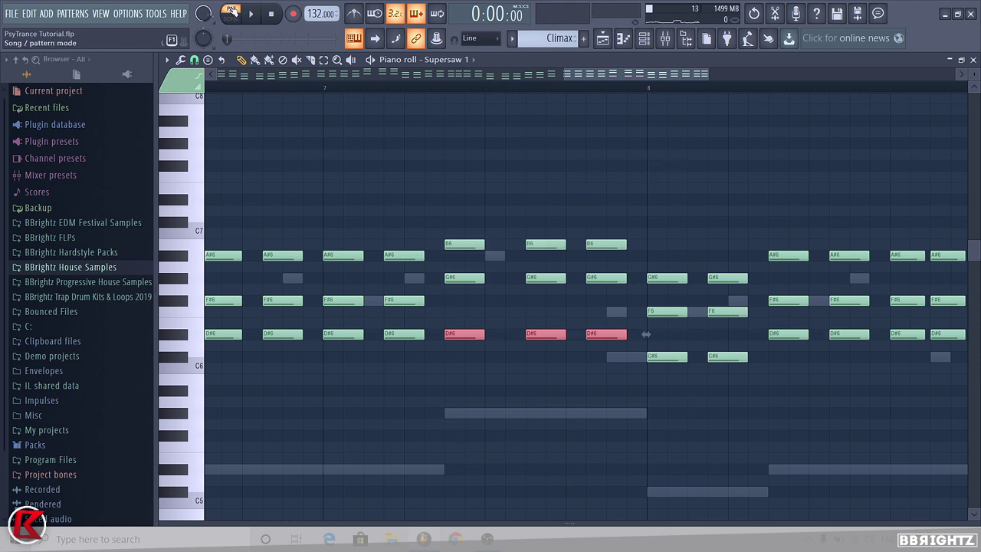
# - Play the eight-bar Supersaw 1 chord progression through with nothing selected, and stop playback
pyautogui.press('space')
pyautogui.keyDown('ctrl'); pyautogui.scroll(-3, 460, 403); pyautogui.keyUp('ctrl')
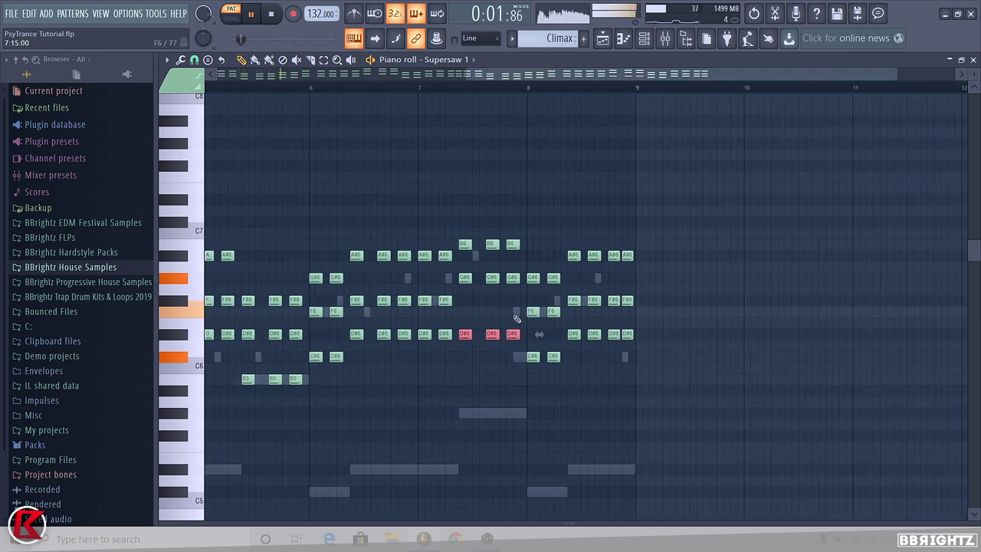
pyautogui.keyDown('ctrl'); pyautogui.scroll(-2, 517, 318); pyautogui.keyUp('ctrl')
pyautogui.keyDown('ctrl'); pyautogui.click(569, 445); pyautogui.keyUp('ctrl')
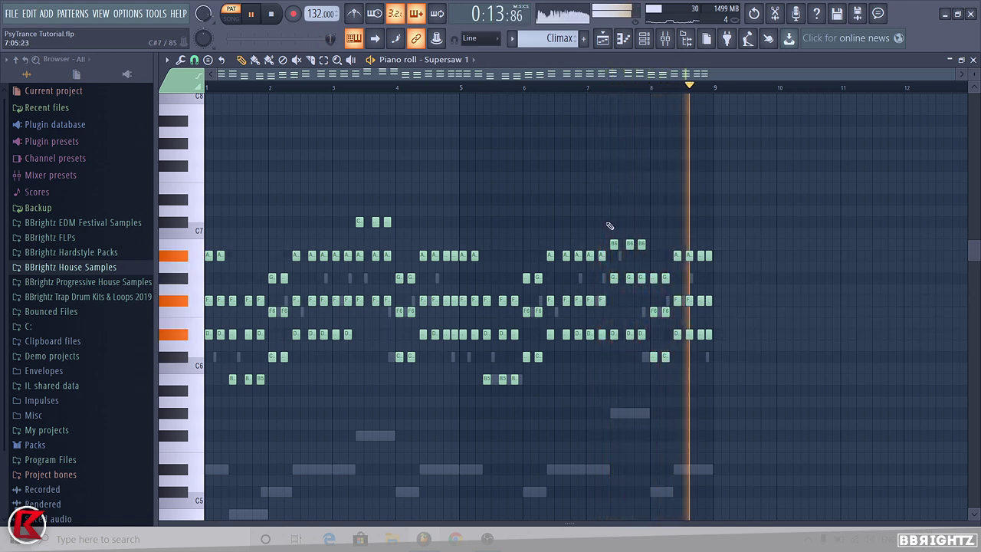
pyautogui.press('space')
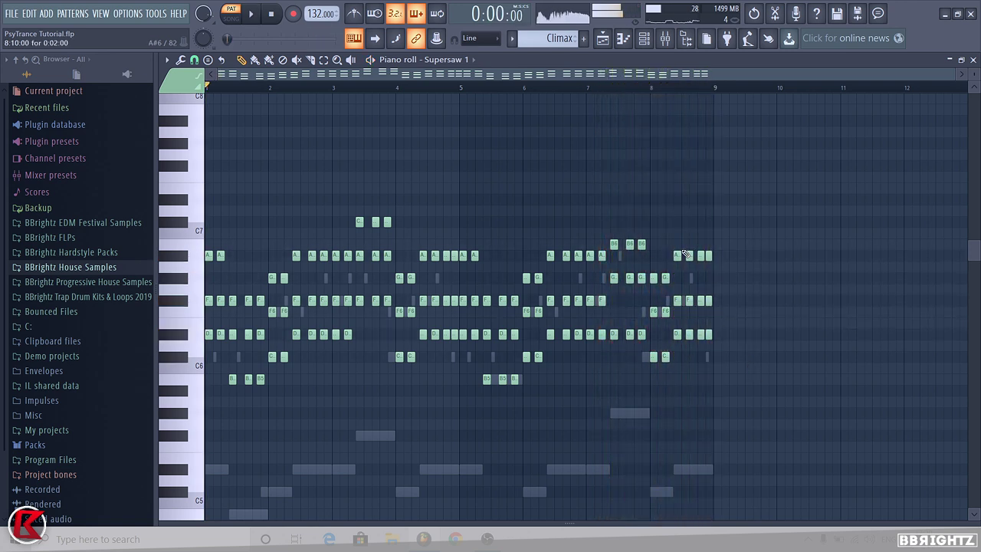
# - Open the Supersaw 1 synth and load preset 021: LD - 90's Trance Lead
pyautogui.click(644, 40)
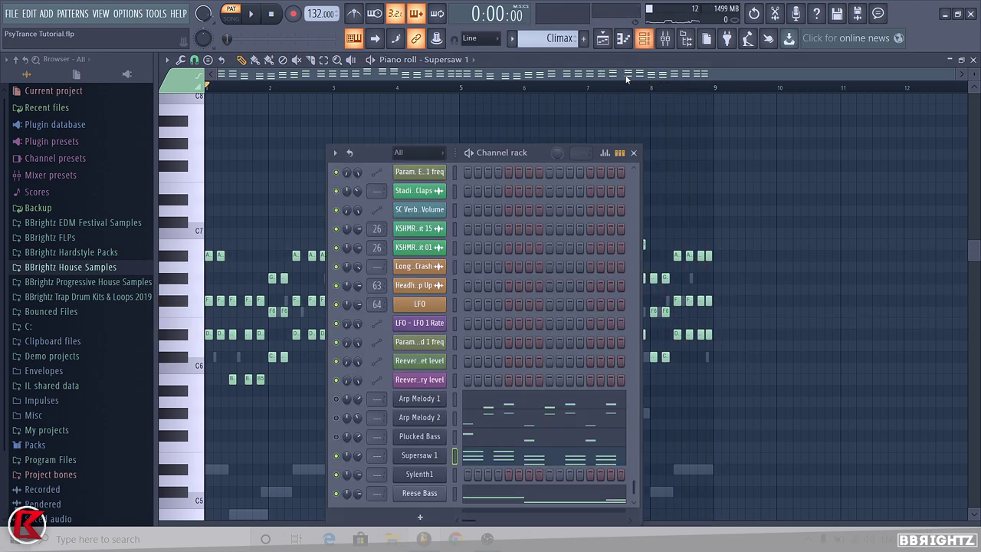
pyautogui.click(432, 456)
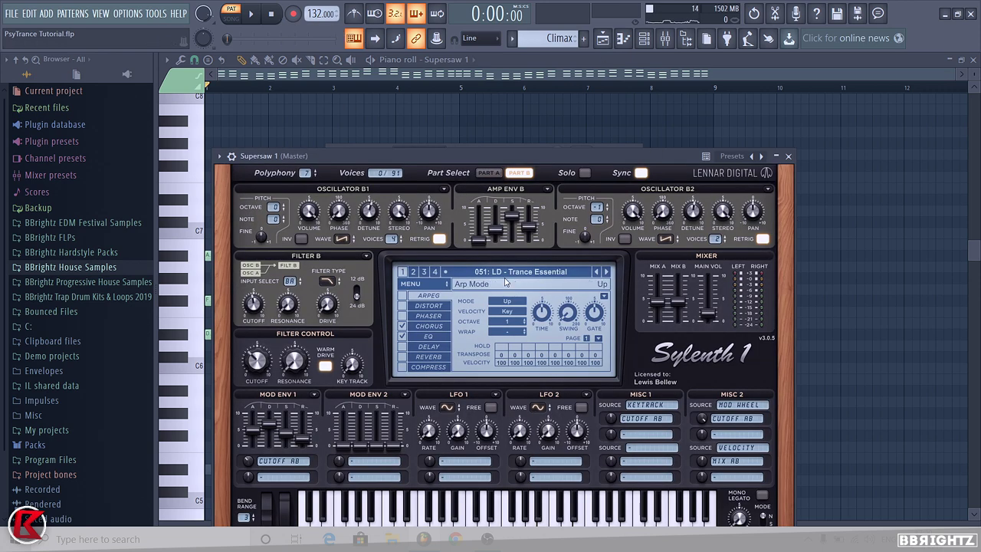
pyautogui.click(505, 281)
pyautogui.click(448, 427)
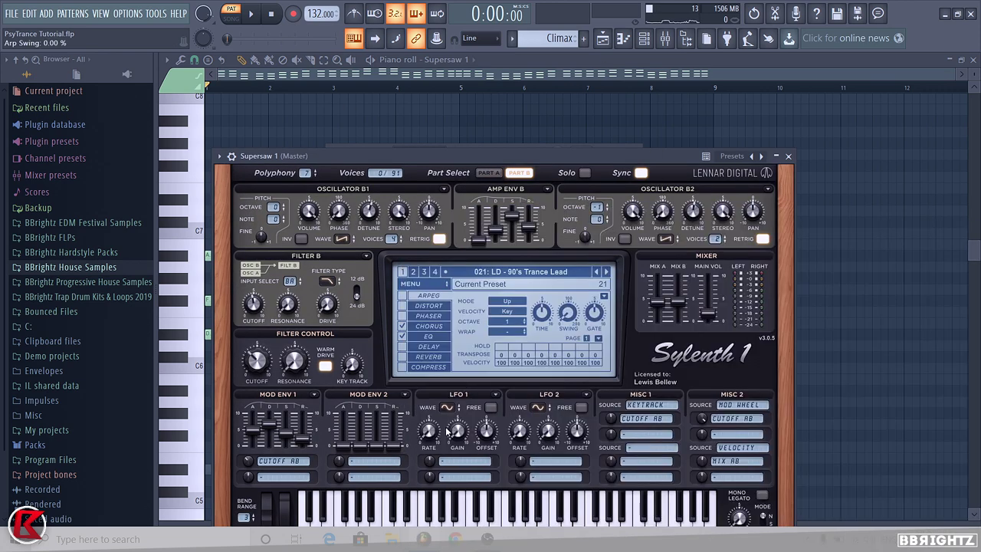
pyautogui.click(644, 38)
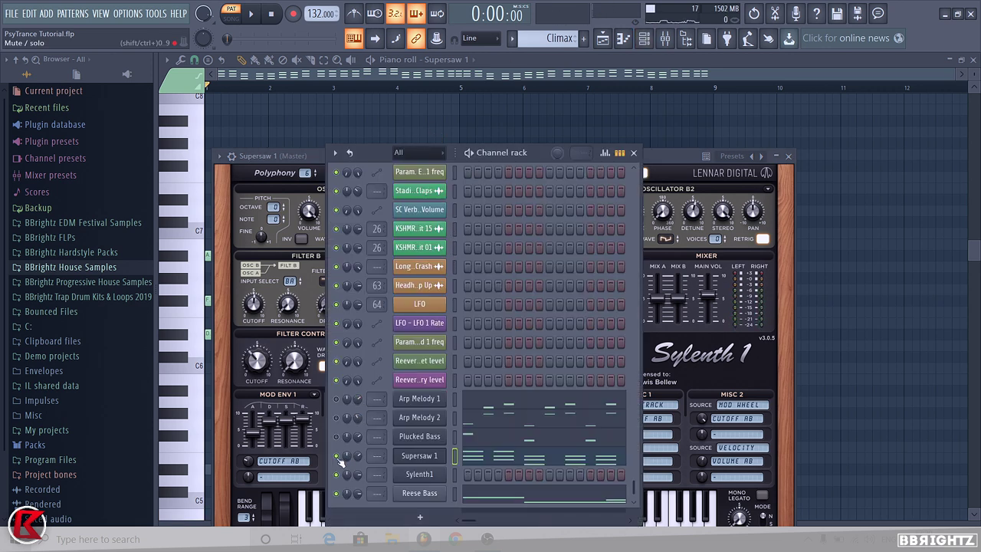
pyautogui.click(410, 459)
pyautogui.click(410, 459)
# - Audition the lead presets from 022: LD - Basic Lead through 026: LD - Epic Lead during playback
pyautogui.click(608, 272)
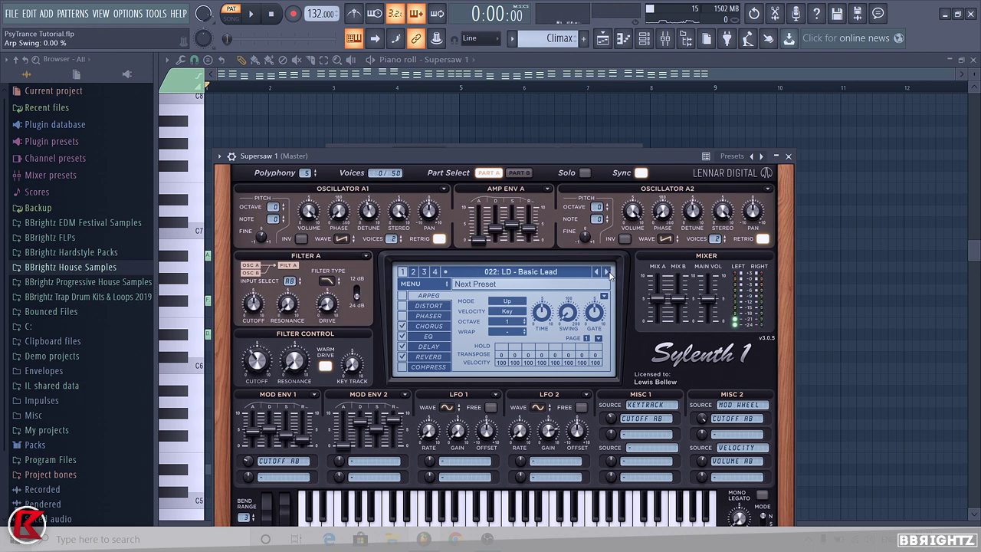
pyautogui.press('space')
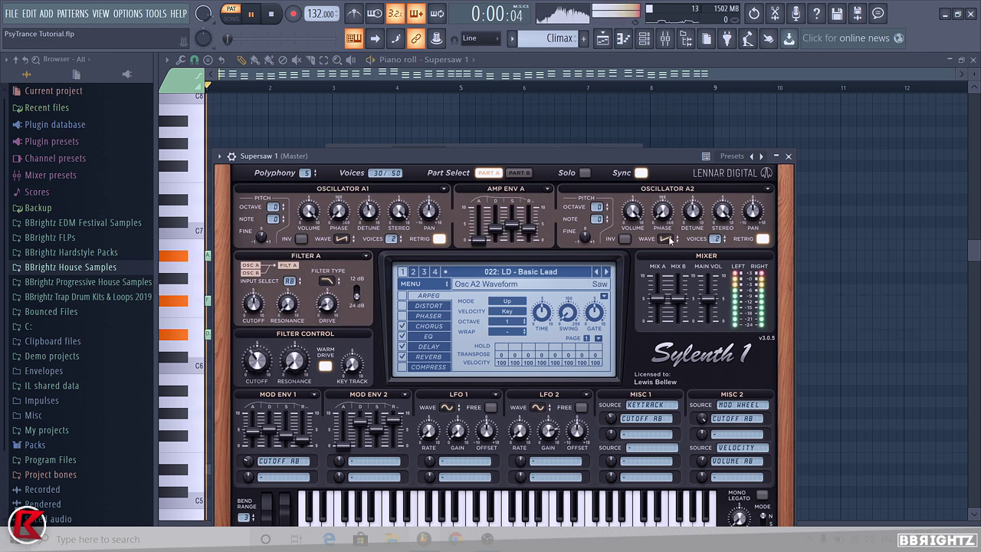
pyautogui.click(607, 272)
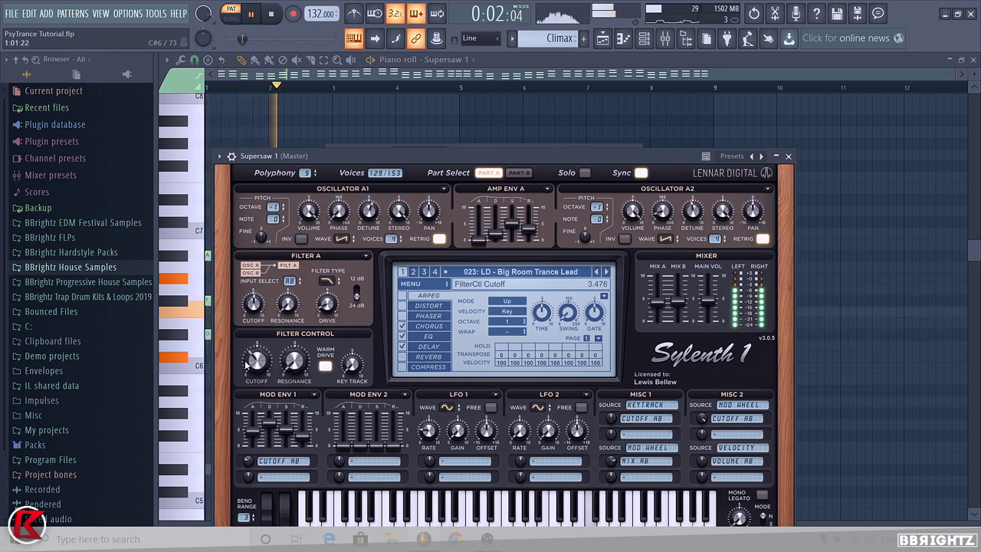
pyautogui.click(607, 272)
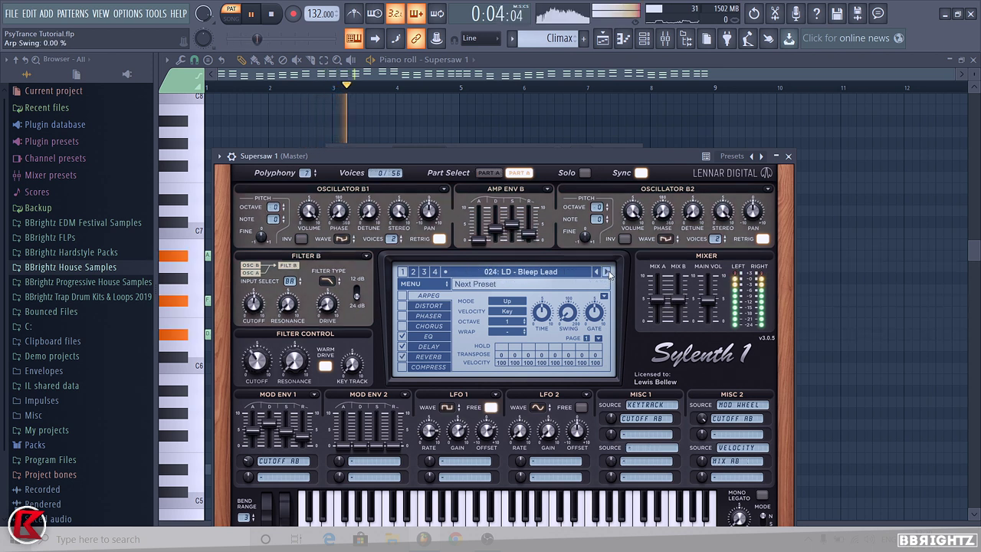
pyautogui.click(606, 272)
pyautogui.click(606, 272)
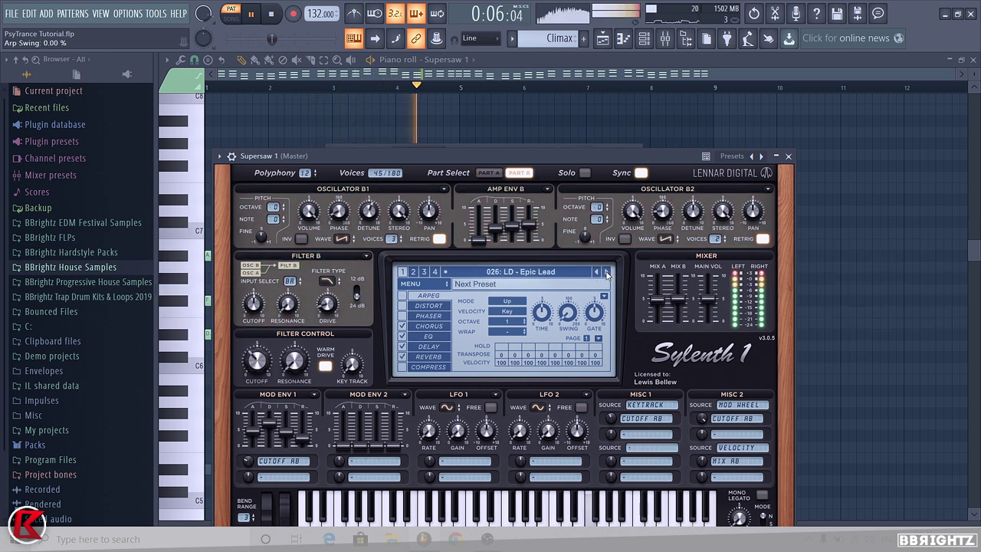
pyautogui.press('space')
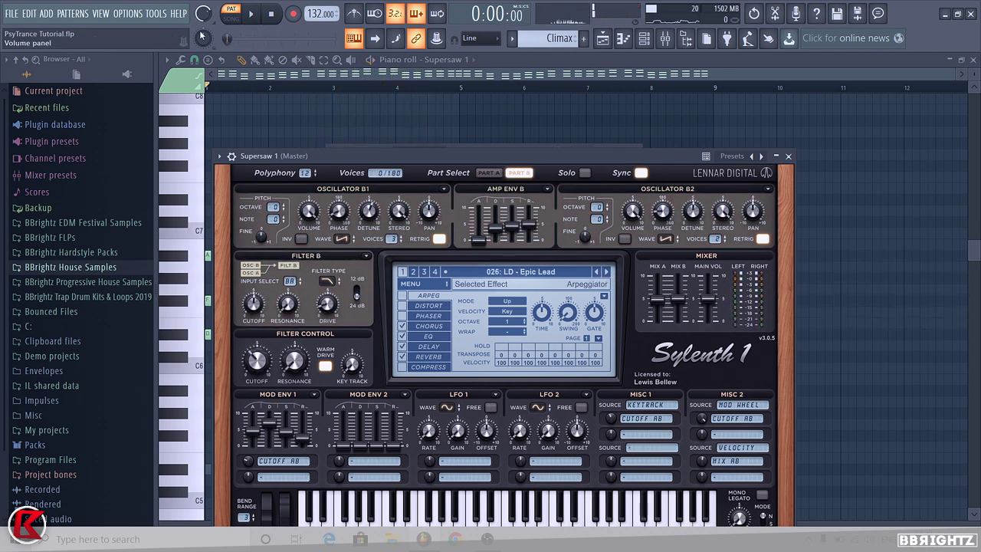
# - Resume playback and audition presets 027: LD - Euphoric Trance Lead, 028: LD - Tame Euphoric Lead and 029: LD - Ferrys Trance Lead
pyautogui.press('space')
pyautogui.click(606, 272)
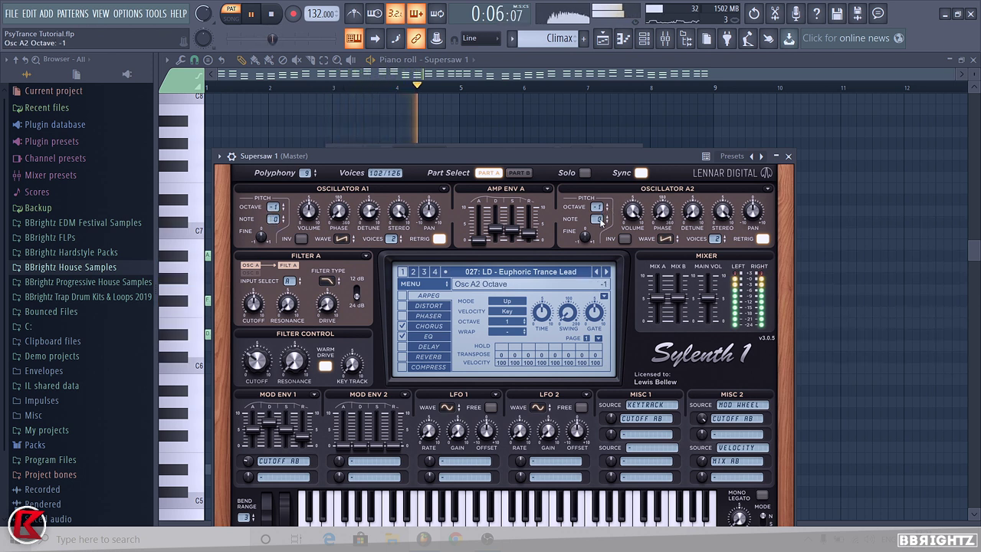
pyautogui.click(519, 174)
pyautogui.click(606, 272)
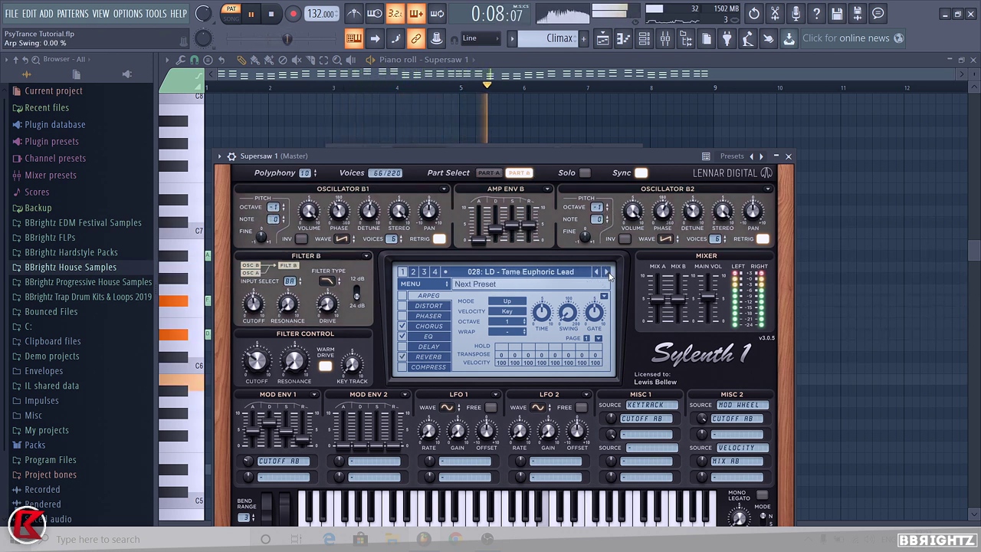
pyautogui.click(607, 272)
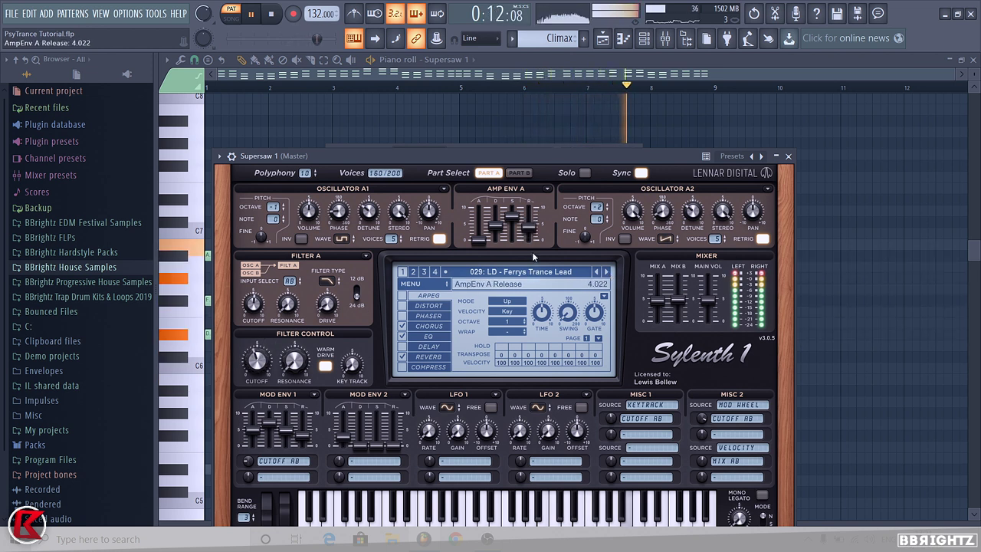
# - Try Ferrys Trance Lead with Part B's oscillator B1 at octave 0, and load preset 030: LD - Del Mar Trance
pyautogui.click(519, 174)
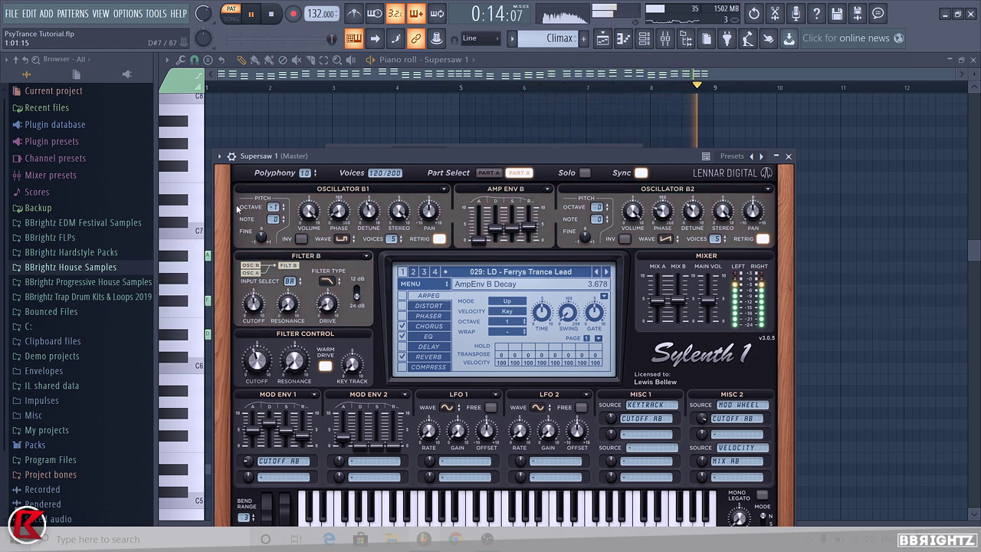
pyautogui.moveTo(279, 208); pyautogui.dragTo(284, 199)
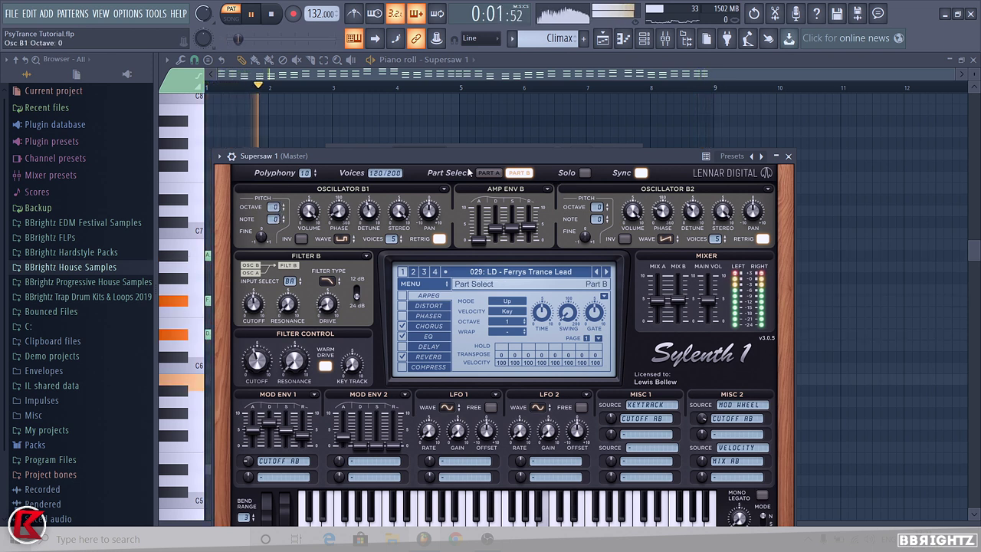
pyautogui.click(488, 173)
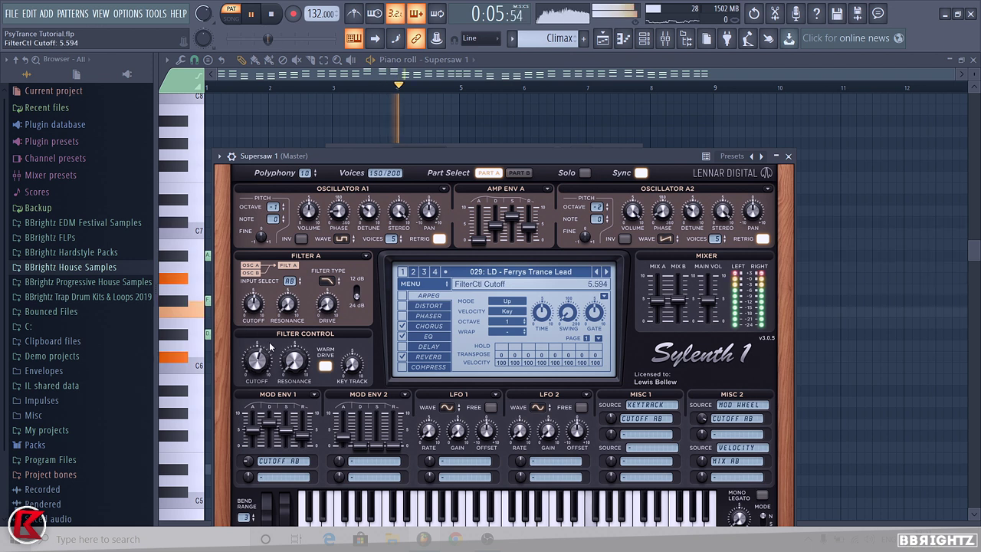
pyautogui.click(606, 271)
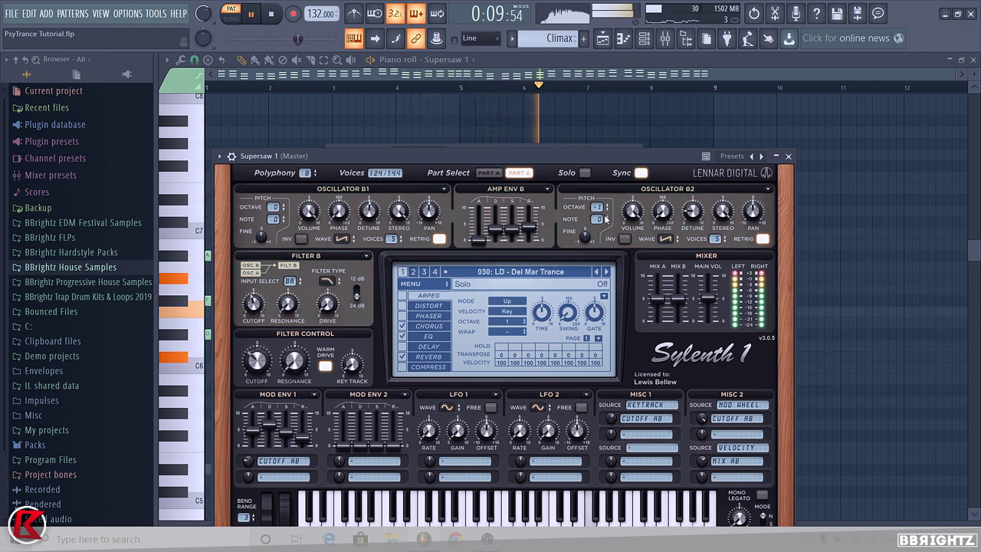
# - Duplicate the lowest note of every Supersaw 1 chord one octave down across all eight bars
pyautogui.click(490, 173)
pyautogui.click(495, 139)
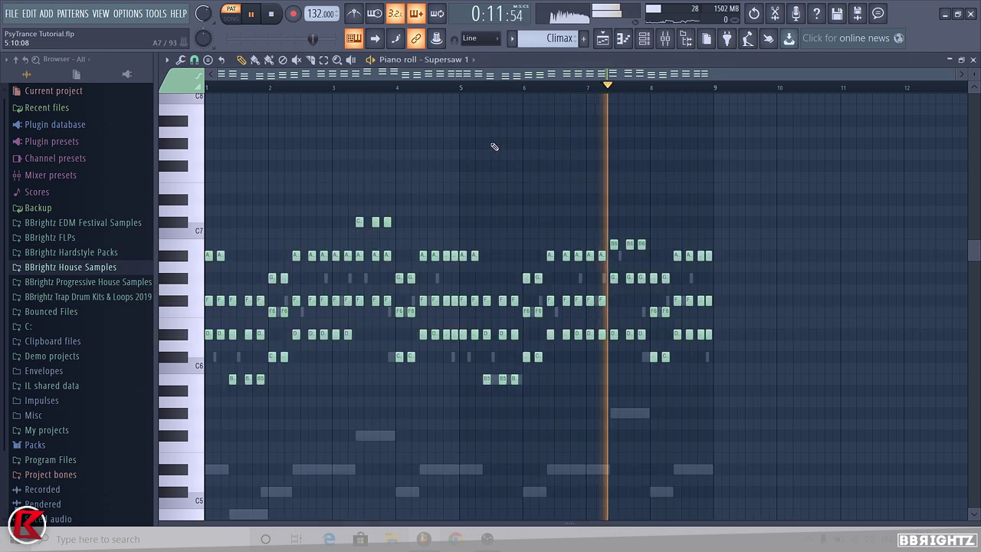
pyautogui.scroll(-1, 306, 291)
pyautogui.moveTo(206, 310); pyautogui.dragTo(224, 296)
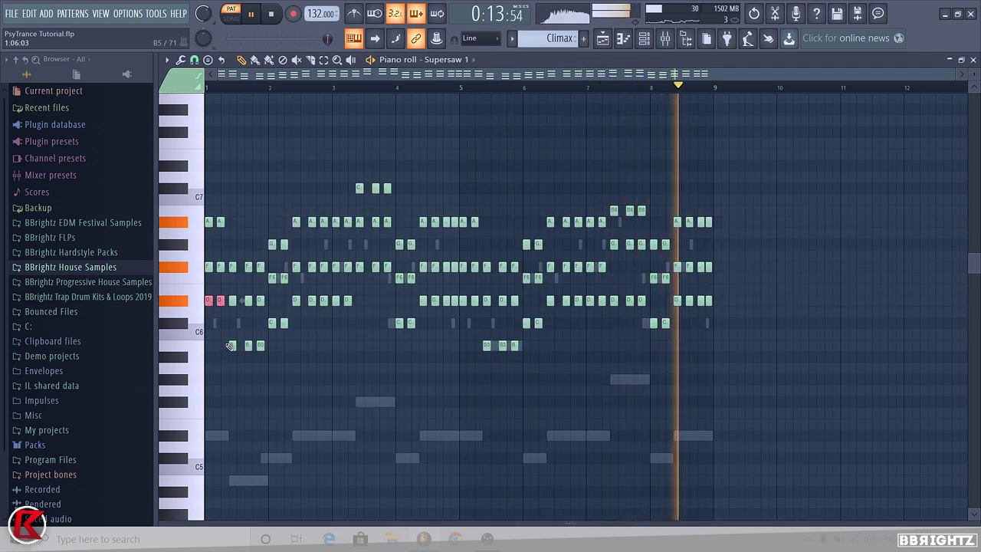
pyautogui.moveTo(229, 354); pyautogui.dragTo(290, 329)
pyautogui.moveTo(289, 295); pyautogui.dragTo(351, 305)
pyautogui.moveTo(355, 262); pyautogui.dragTo(392, 272)
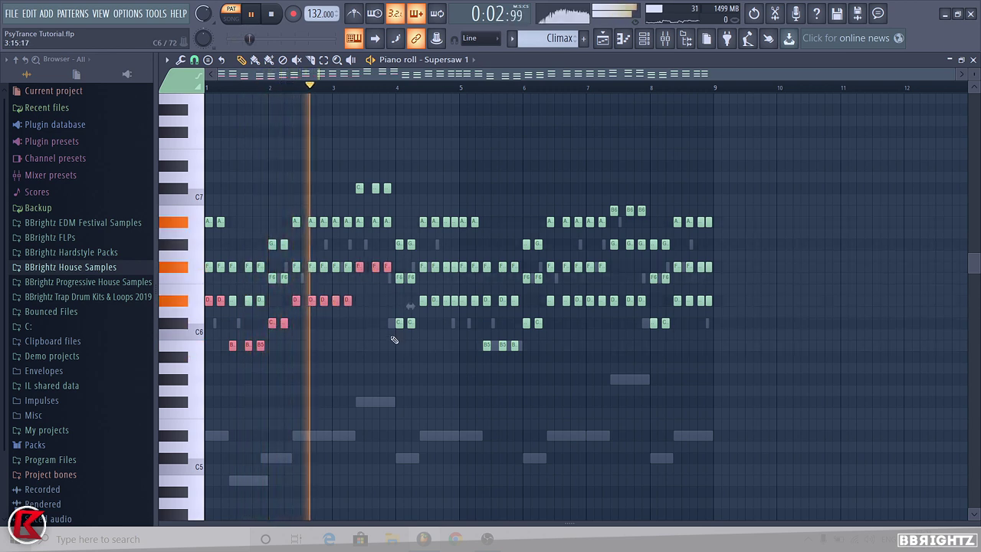
pyautogui.moveTo(394, 330); pyautogui.dragTo(479, 302)
pyautogui.moveTo(471, 341); pyautogui.dragTo(519, 358)
pyautogui.moveTo(499, 318); pyautogui.dragTo(625, 310)
pyautogui.moveTo(625, 237); pyautogui.dragTo(646, 256)
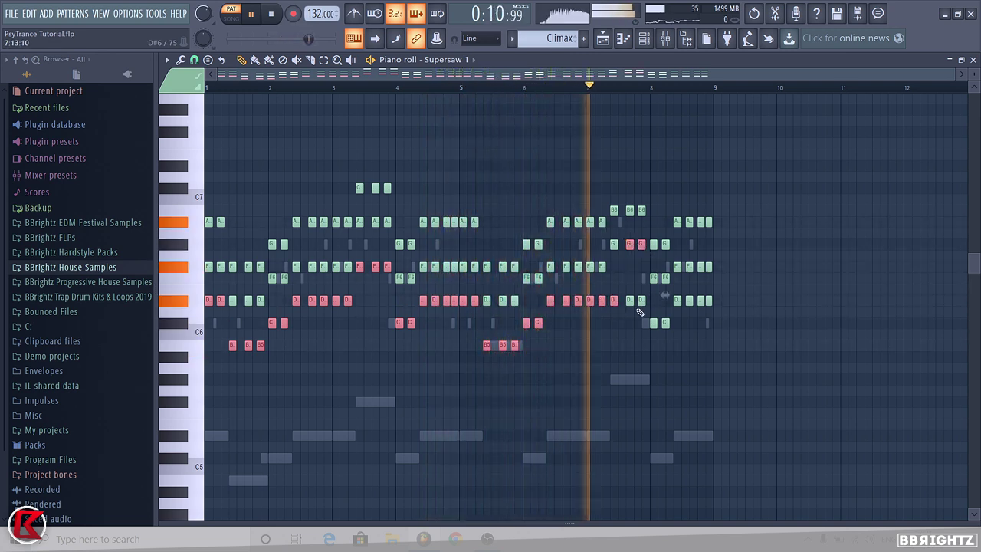
pyautogui.moveTo(647, 316); pyautogui.dragTo(730, 296)
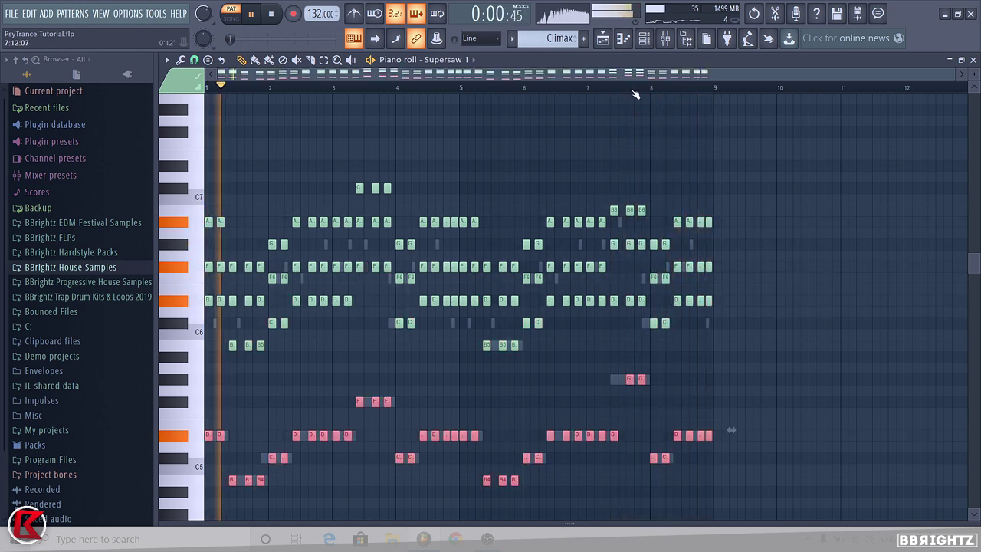
# - Set Supersaw 1's polyphony to 16 and switch off its reverb
pyautogui.click(644, 39)
pyautogui.click(419, 456)
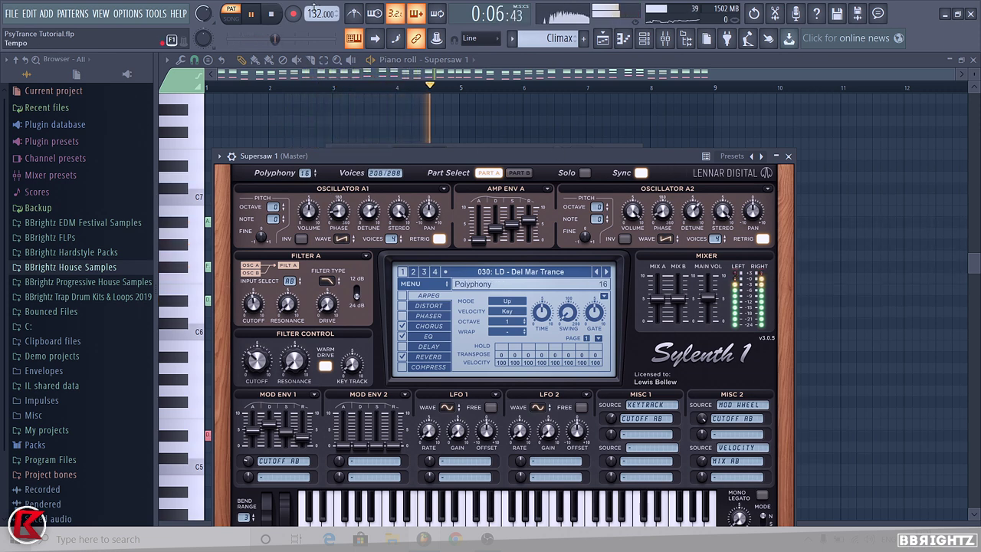
pyautogui.click(788, 157)
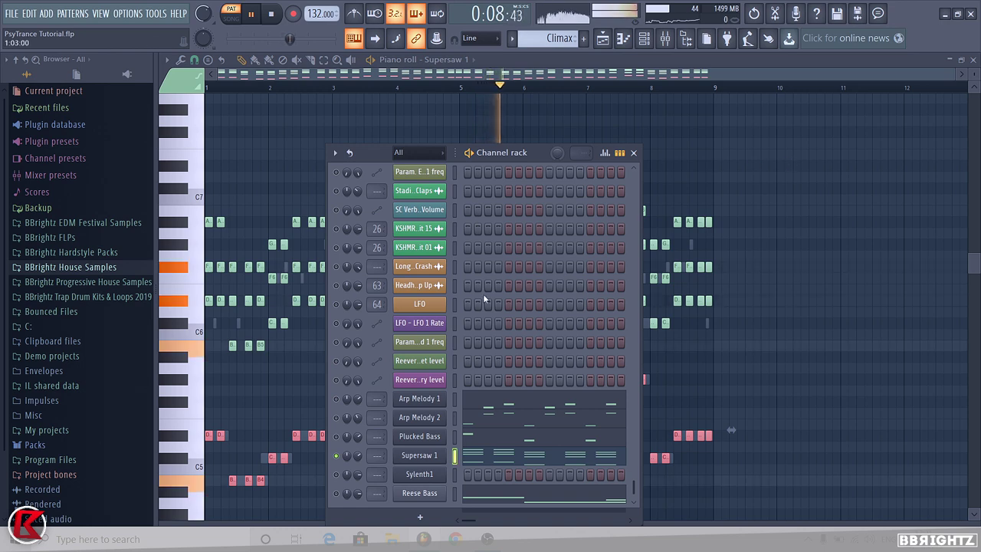
pyautogui.press('space')
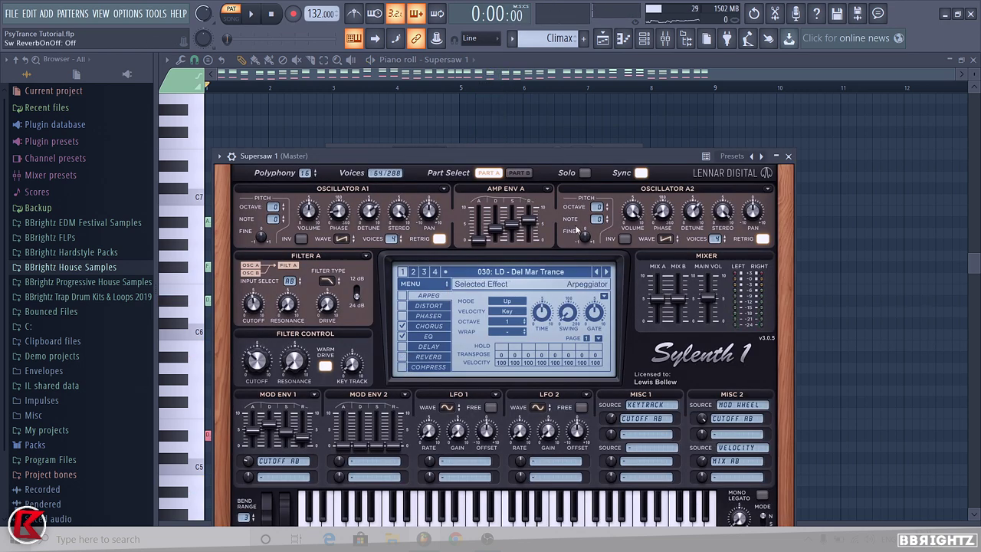
pyautogui.click(788, 156)
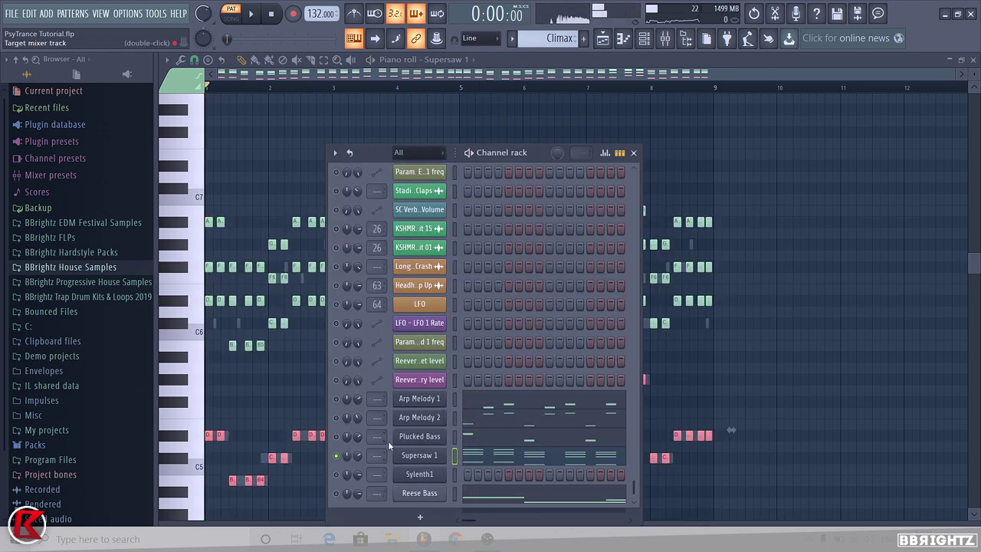
# - With Mix A muted, set Part B's amp envelope release to about 2.4 by ear, and bring Mix A back to about 4.26
pyautogui.click(416, 458)
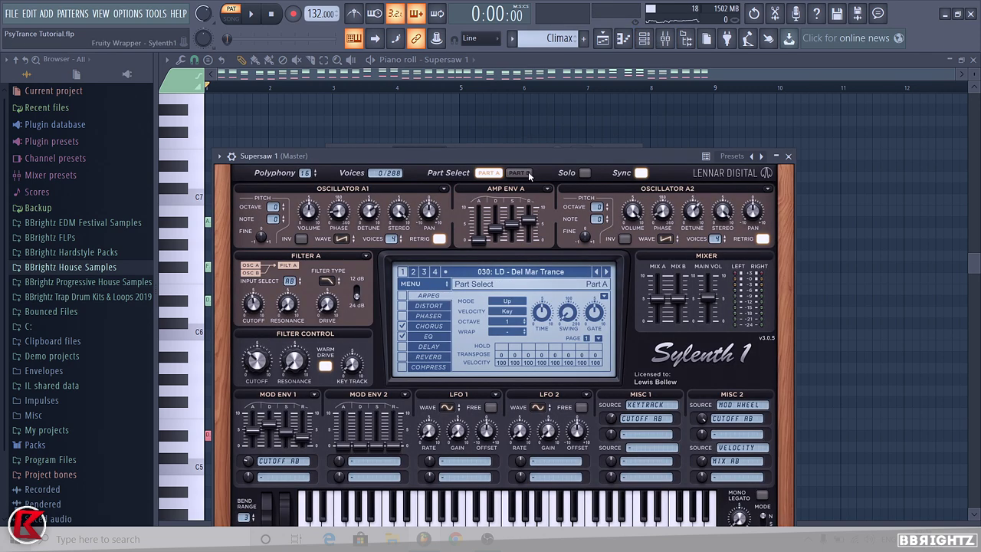
pyautogui.press('space')
pyautogui.press('space')
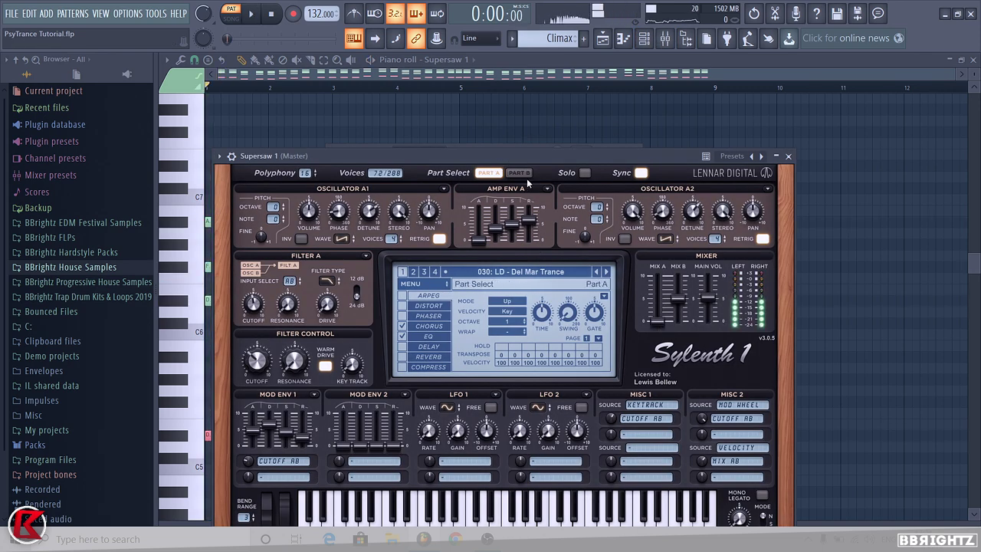
pyautogui.click(519, 174)
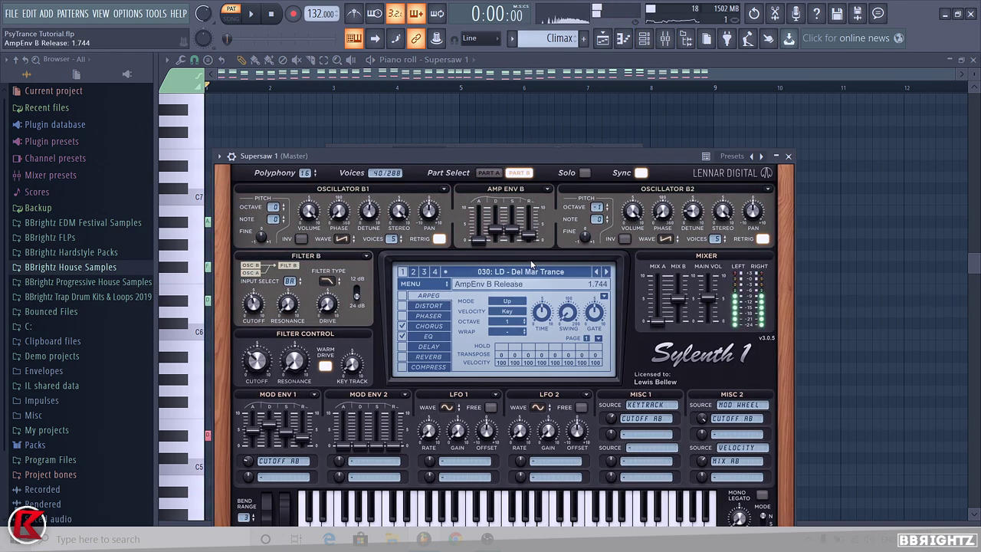
pyautogui.press('space')
pyautogui.press('space')
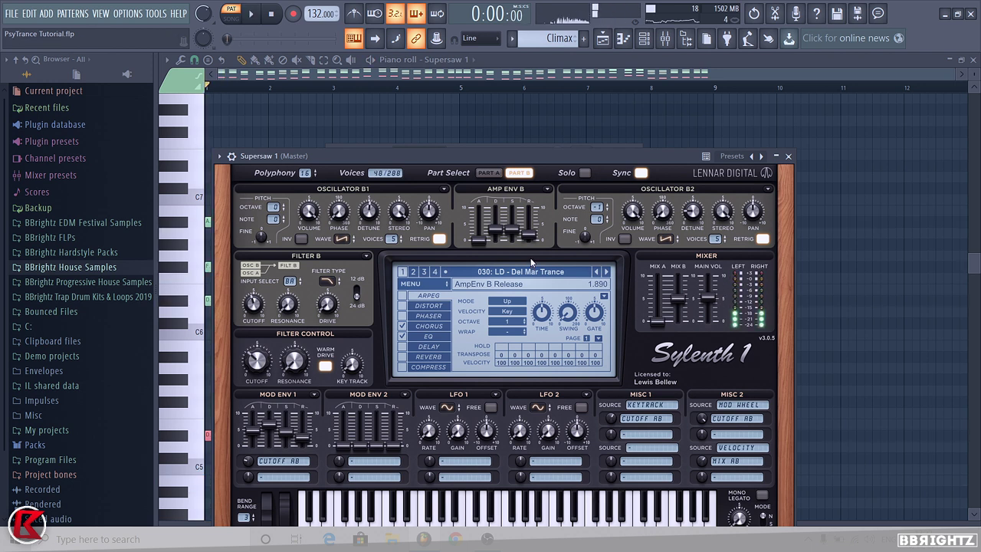
pyautogui.press('space')
pyautogui.press('space')
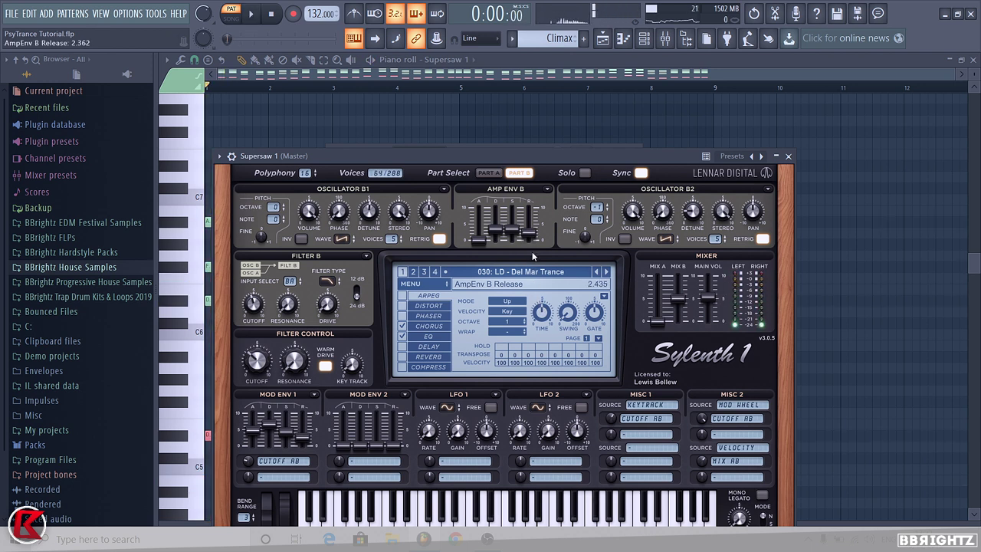
pyautogui.press('space')
pyautogui.moveTo(532, 253); pyautogui.dragTo(534, 249)
pyautogui.press('space')
pyautogui.moveTo(660, 321); pyautogui.dragTo(659, 256)
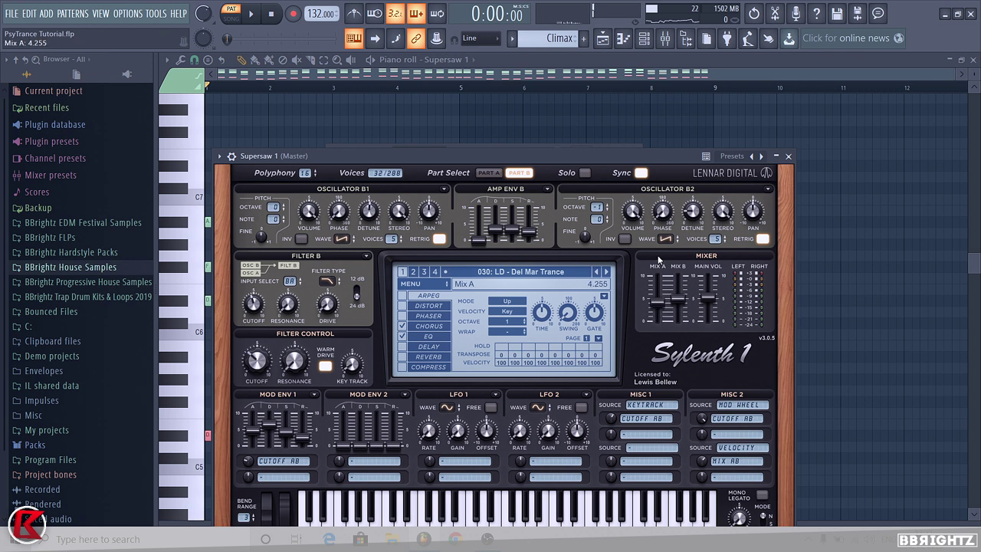
# - Mute Mix B, set Part A's amp envelope release to about 4.2, and check it in playback
pyautogui.moveTo(657, 302); pyautogui.dragTo(657, 299)
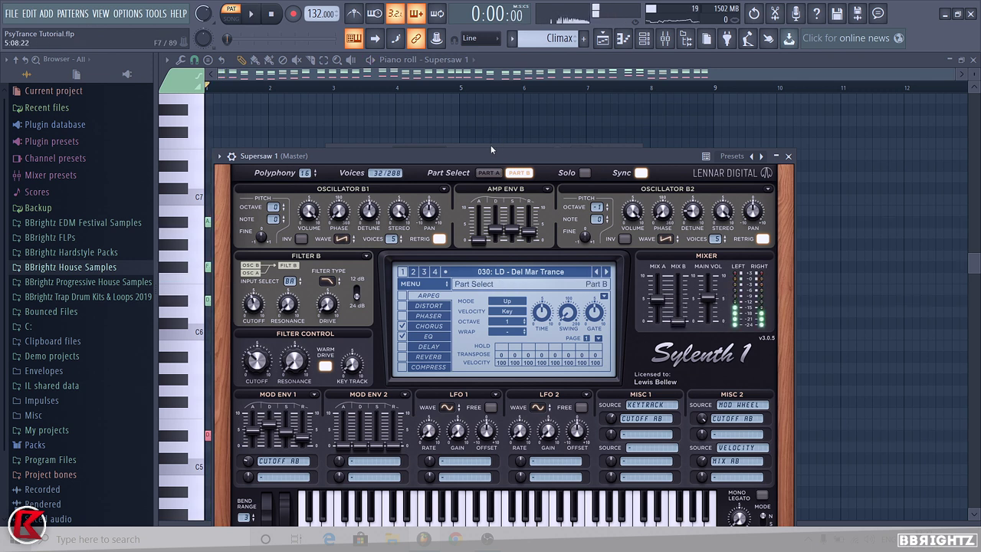
pyautogui.click(488, 173)
pyautogui.moveTo(528, 252); pyautogui.dragTo(528, 248)
pyautogui.press('space')
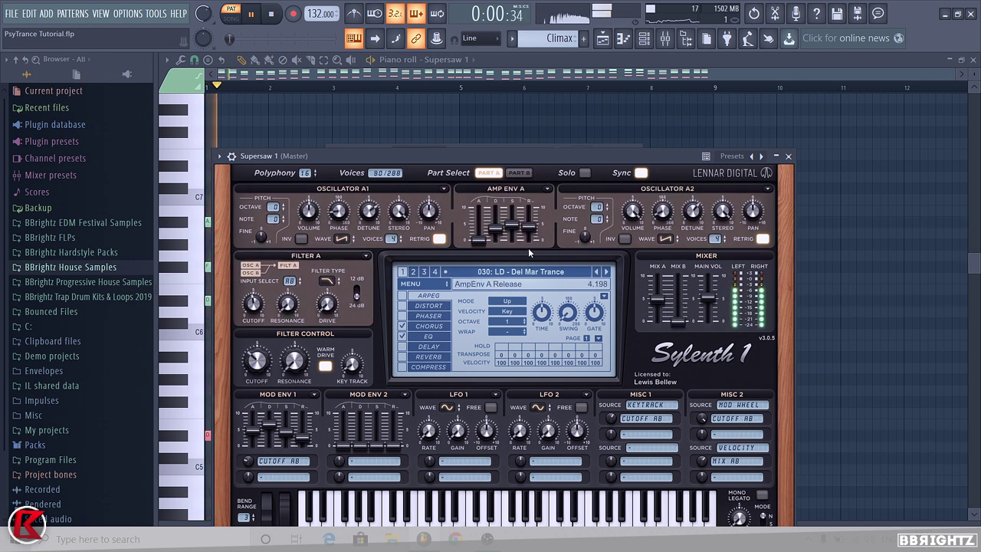
pyautogui.press('space')
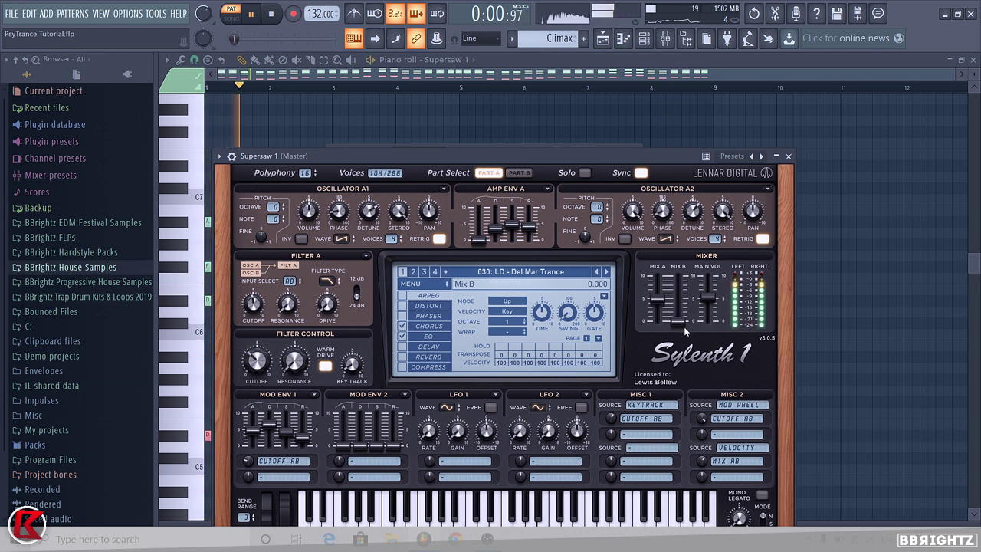
# - Raise Mix B to about 2.29 and lower Supersaw 1's main volume during playback
pyautogui.moveTo(683, 327); pyautogui.dragTo(677, 292)
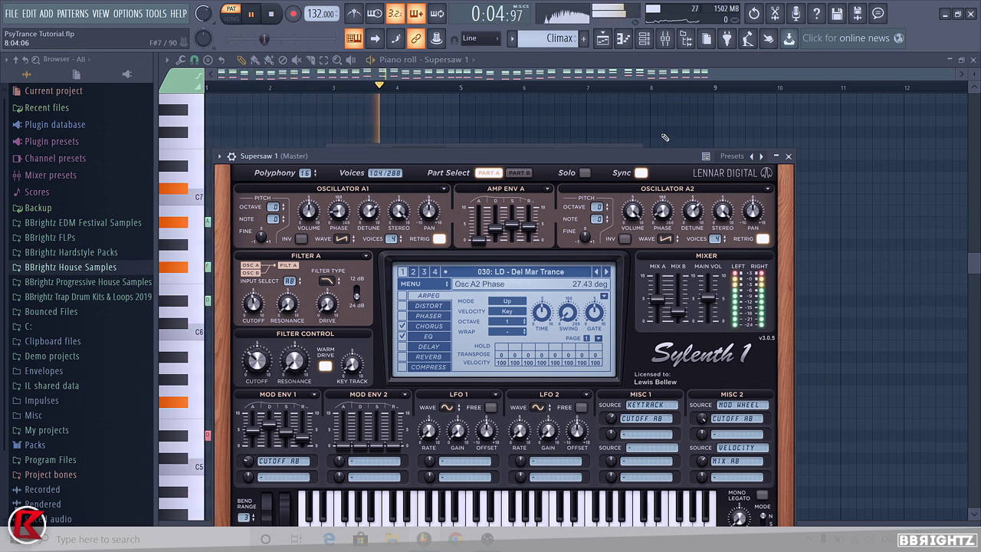
pyautogui.moveTo(713, 305); pyautogui.dragTo(709, 322)
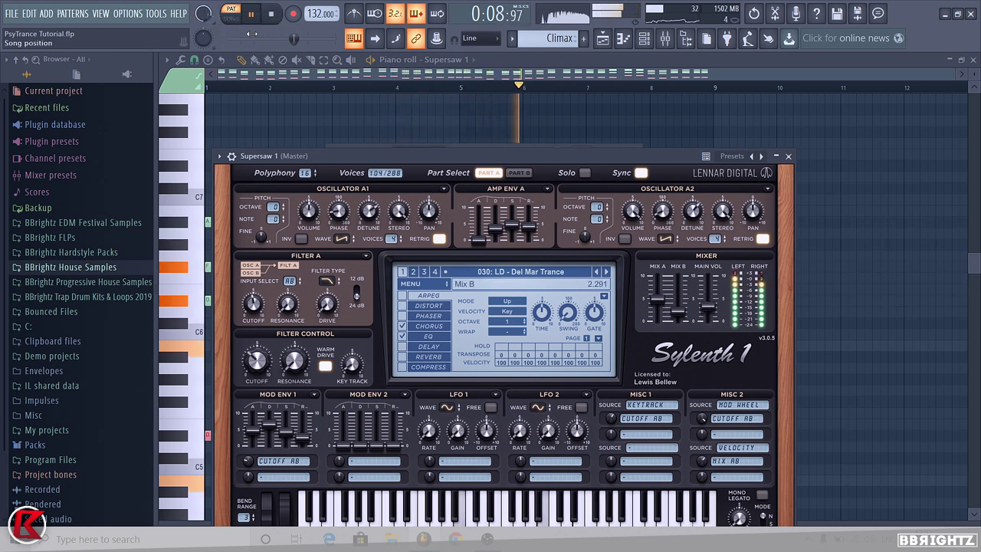
pyautogui.press('space')
pyautogui.click(788, 155)
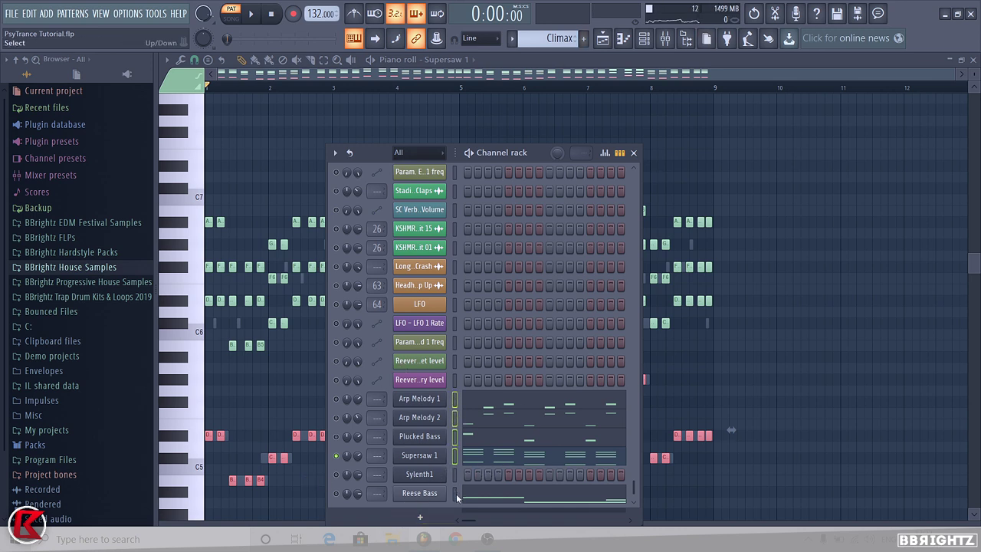
# - Route the two arp melodies, Plucked Bass, Supersaw 1 and Reese Bass to consecutive mixer tracks starting at Insert 75
pyautogui.click(676, 39)
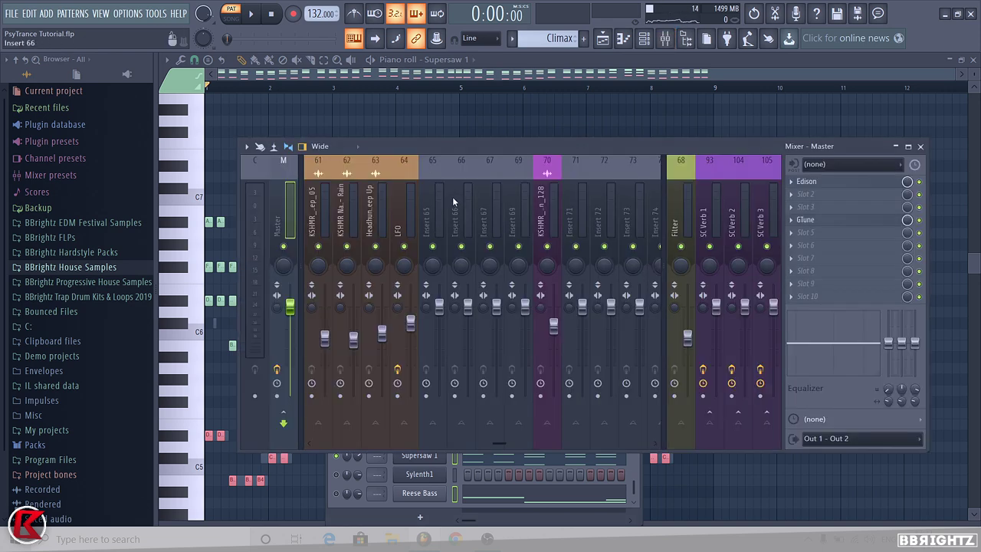
pyautogui.click(519, 218)
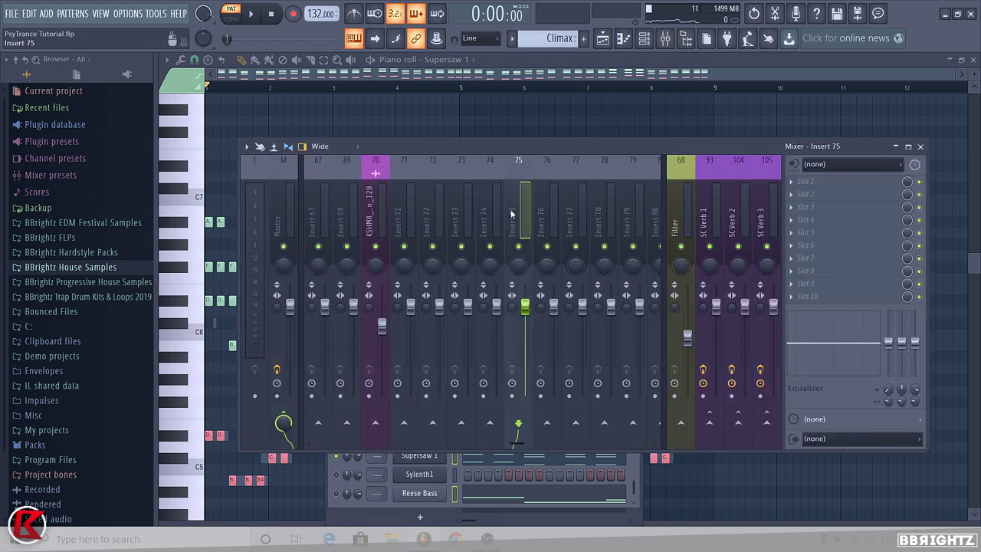
pyautogui.rightClick(519, 219)
pyautogui.moveTo(583, 256)
pyautogui.click(713, 264)
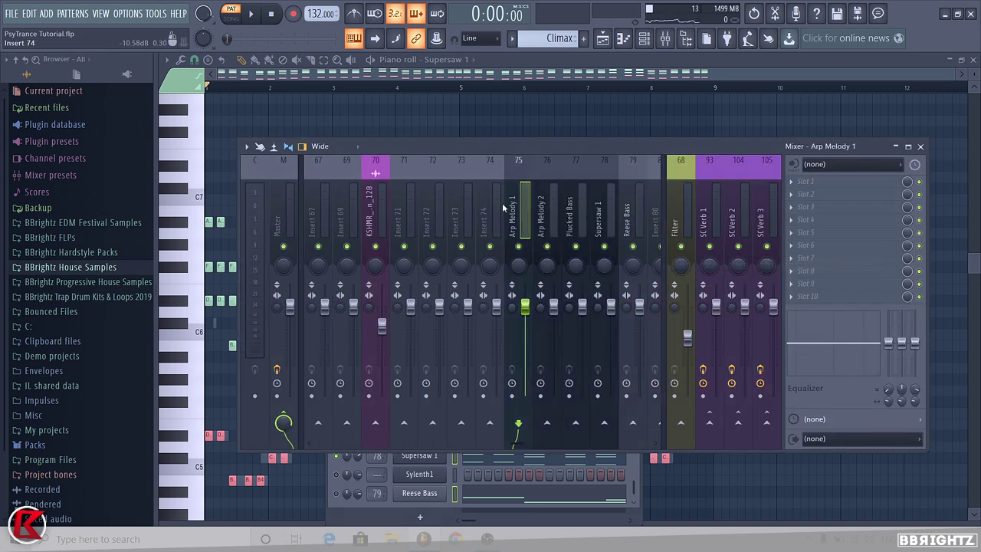
# - Unmute the climax synth channels, and lower the soloed Arp Melody 1 mixer track to about -0.7 dB
pyautogui.click(644, 38)
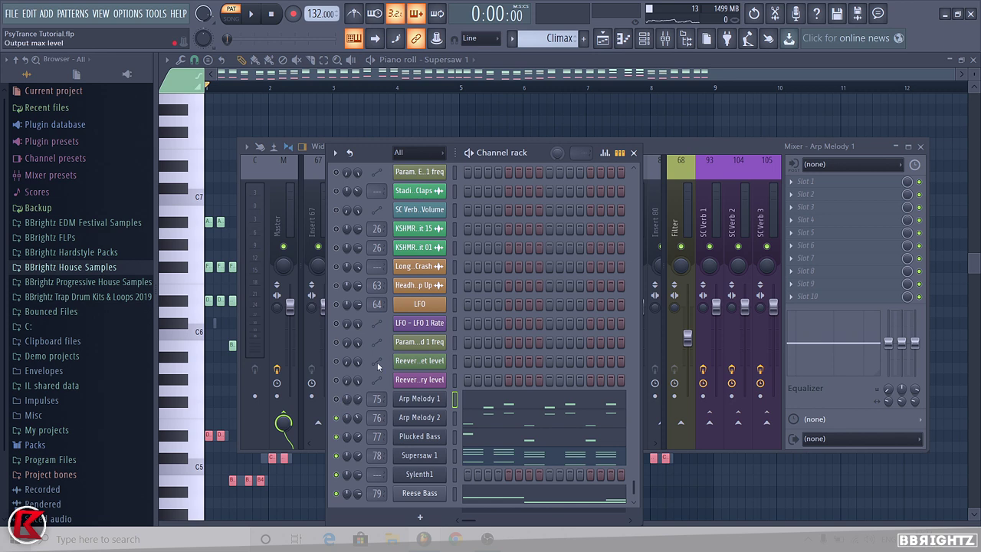
pyautogui.click(669, 150)
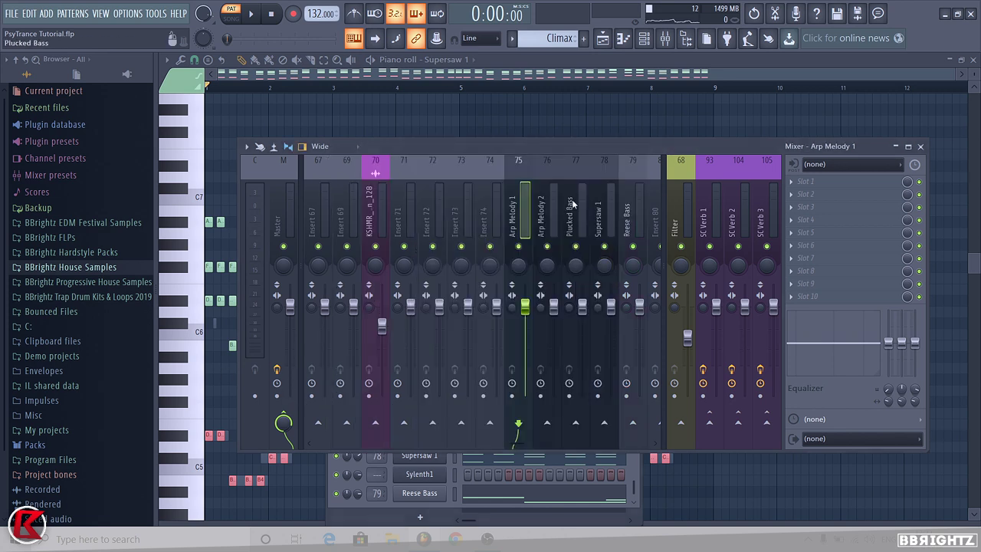
pyautogui.press('space')
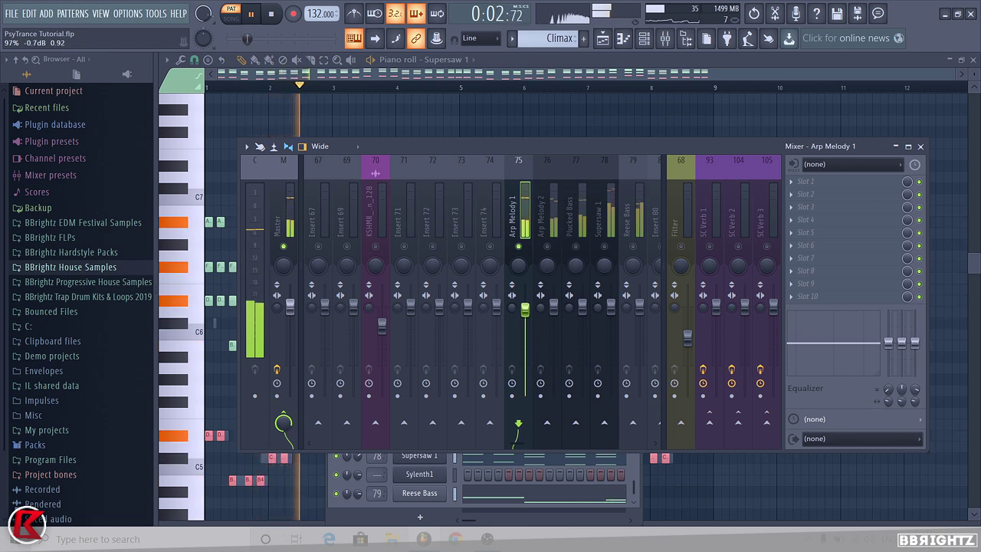
pyautogui.press('space')
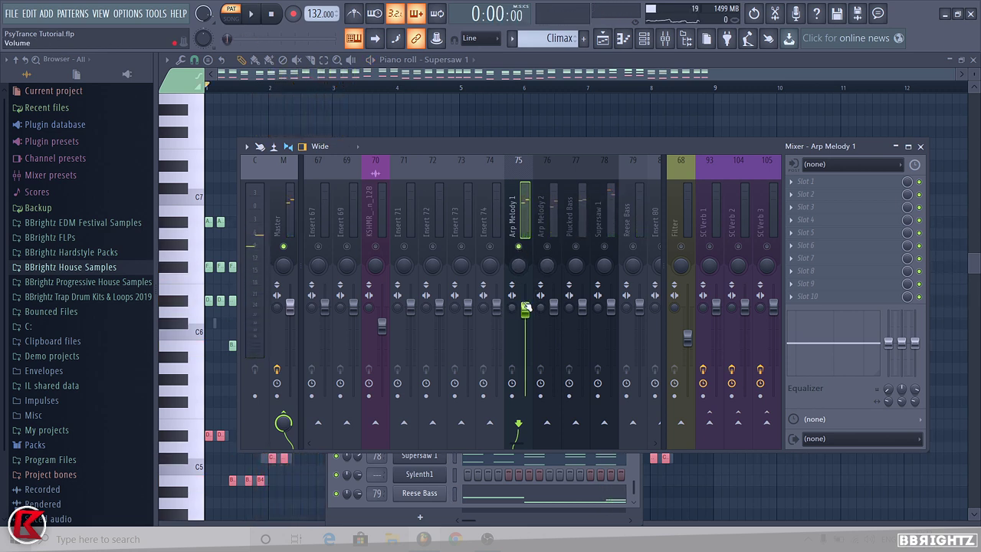
# - Solo the Arp Melody 2 mixer track and lower its volume to about -5.6 dB during playback
pyautogui.rightClick(548, 256)
pyautogui.rightClick(548, 247)
pyautogui.rightClick(547, 246)
pyautogui.press('space')
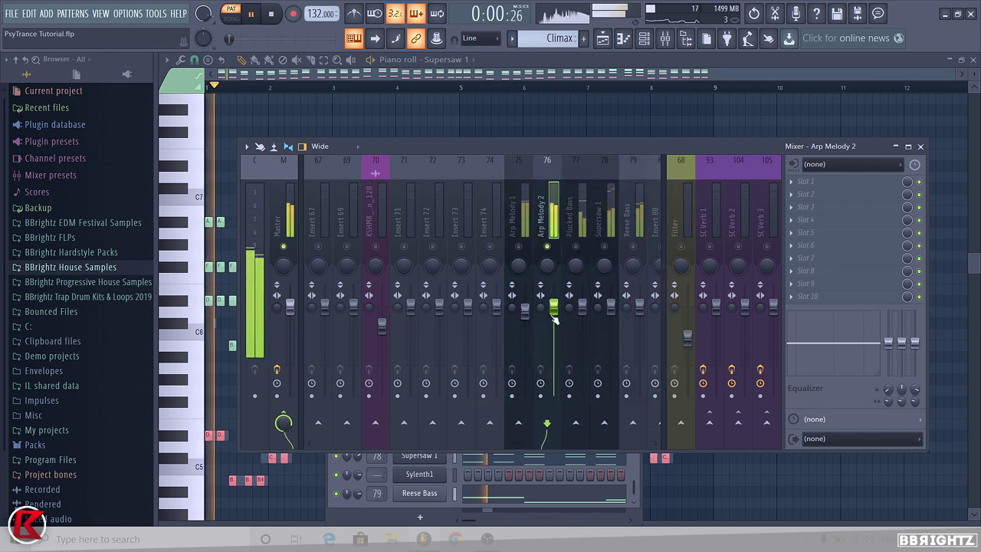
pyautogui.moveTo(554, 312); pyautogui.dragTo(553, 333)
pyautogui.press('space')
pyautogui.press('space')
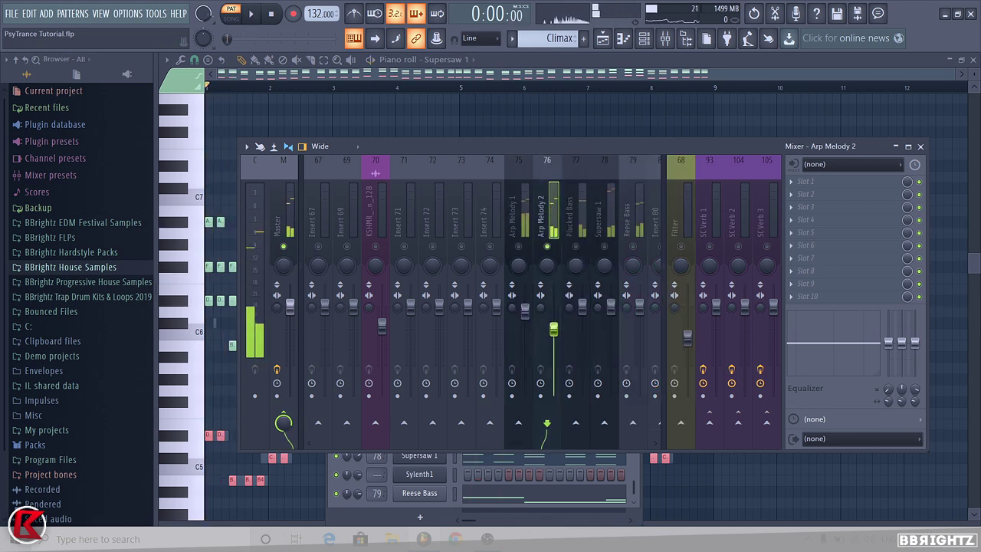
pyautogui.press('space')
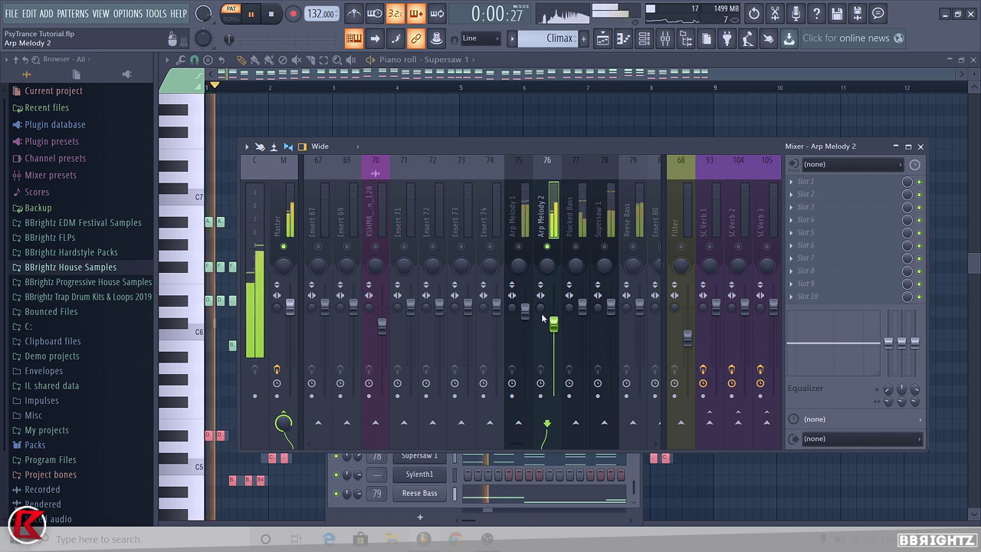
pyautogui.moveTo(554, 322); pyautogui.dragTo(553, 328)
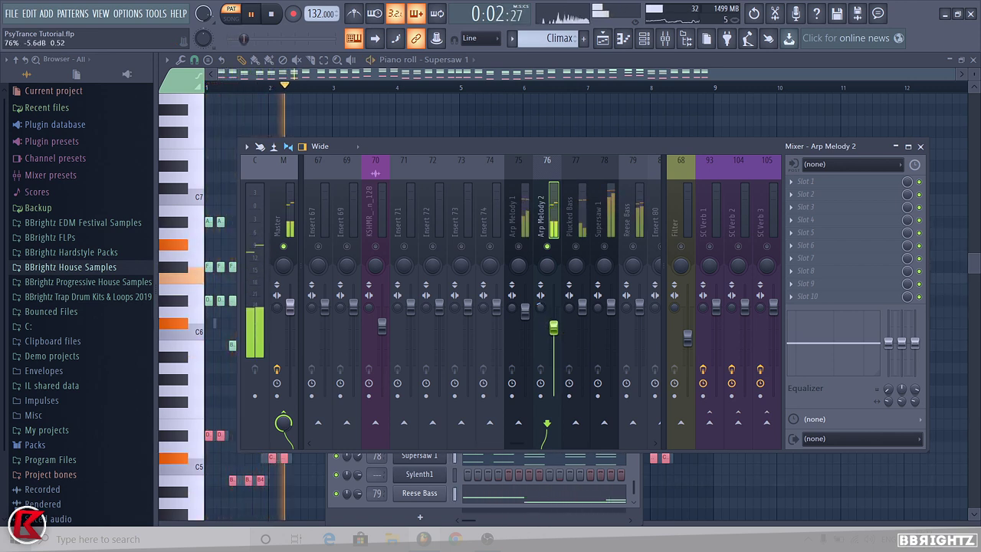
# - Solo the Plucked Bass mixer track and add Fruity Parametric EQ 2 in its first effect slot with the 20Hz + 18kHz cut preset
pyautogui.click(578, 246)
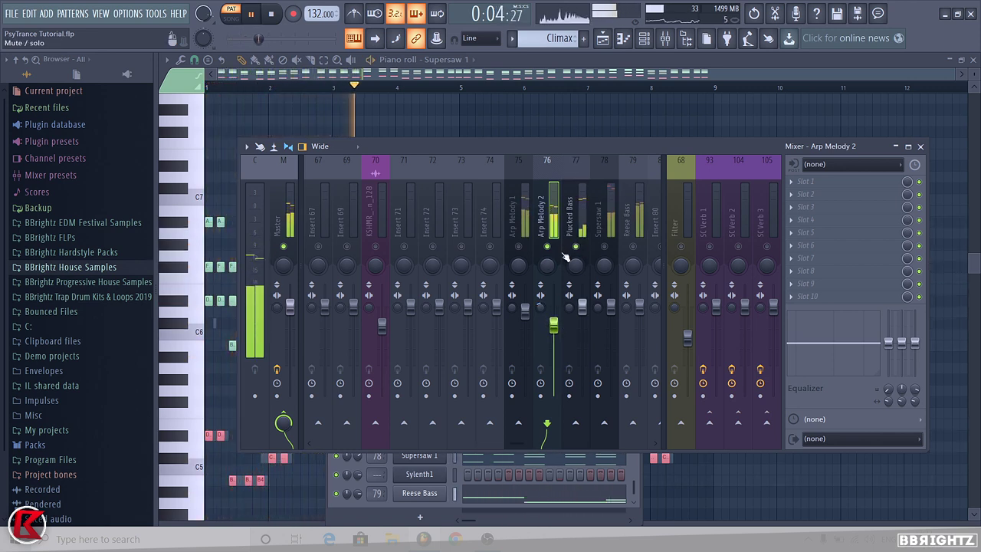
pyautogui.click(582, 222)
pyautogui.click(803, 182)
pyautogui.click(659, 139)
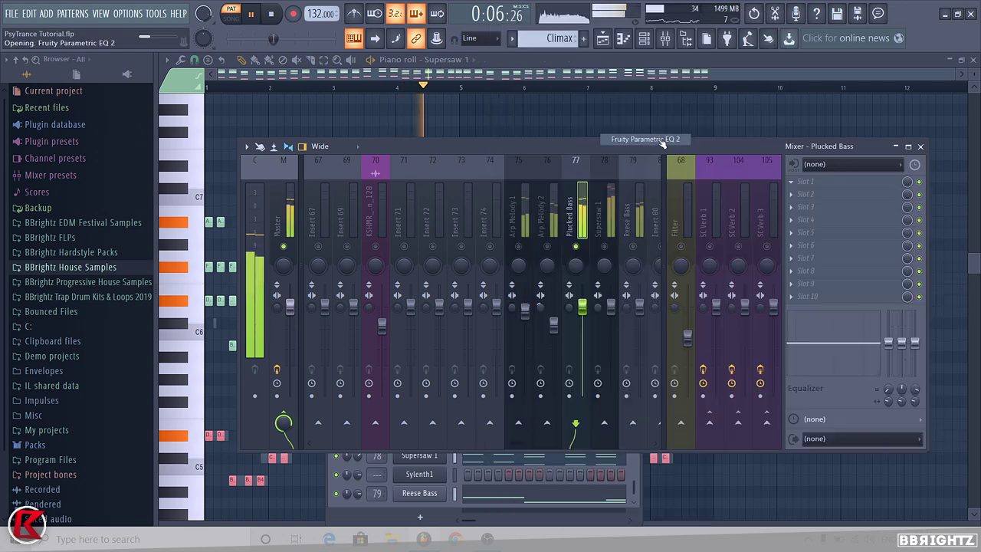
pyautogui.click(590, 173)
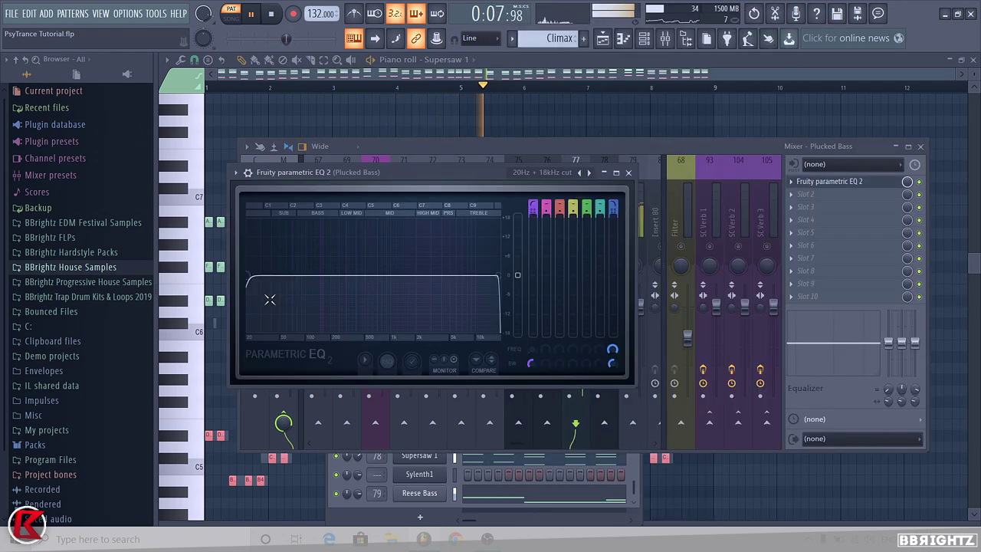
# - Raise the low cut of the Plucked Bass EQ to about 90 Hz, check it in playback and close the EQ
pyautogui.moveTo(304, 277)
pyautogui.mouseDown()
pyautogui.moveTo(317, 275)
pyautogui.moveTo(305, 275)
pyautogui.mouseUp()
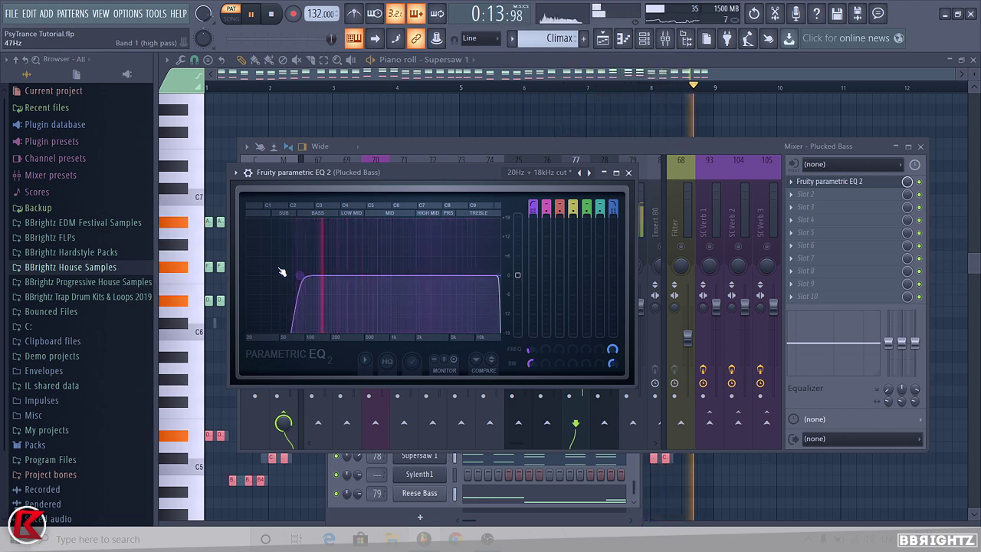
pyautogui.press('space')
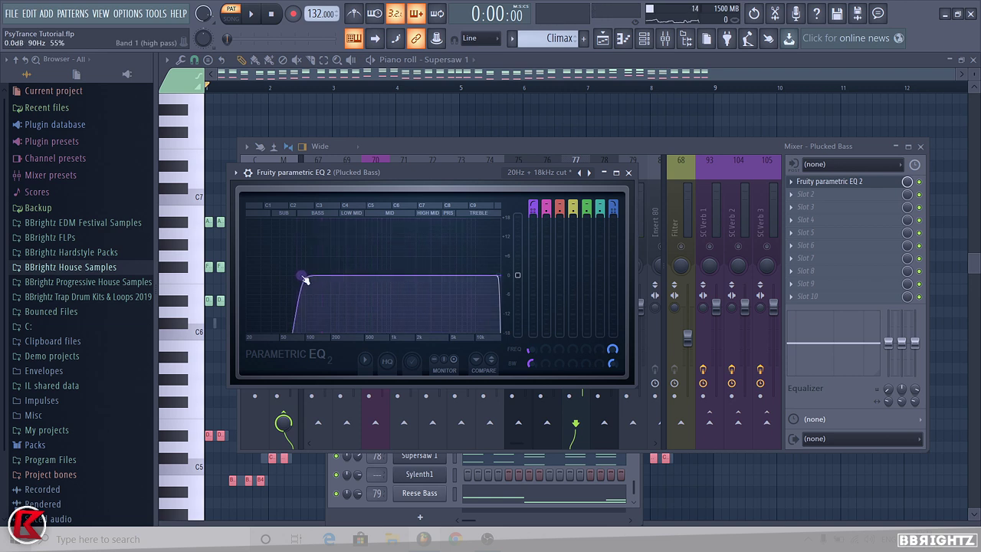
pyautogui.press('space')
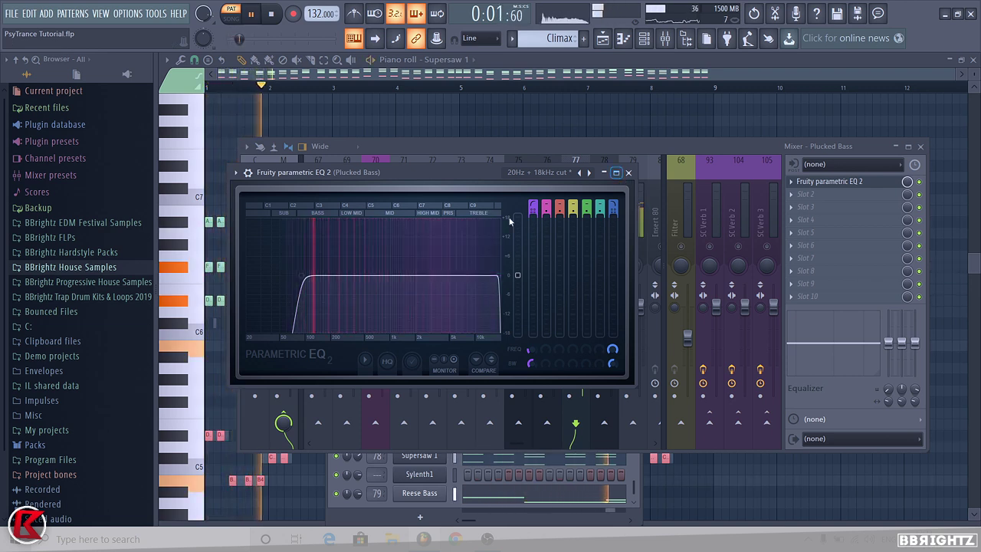
pyautogui.press('space')
pyautogui.click(629, 174)
# - Add a second Fruity Parametric EQ 2 in slot 2 of Plucked Bass and dip band 2 by 1.4 dB at 121 Hz with 0% width
pyautogui.click(794, 196)
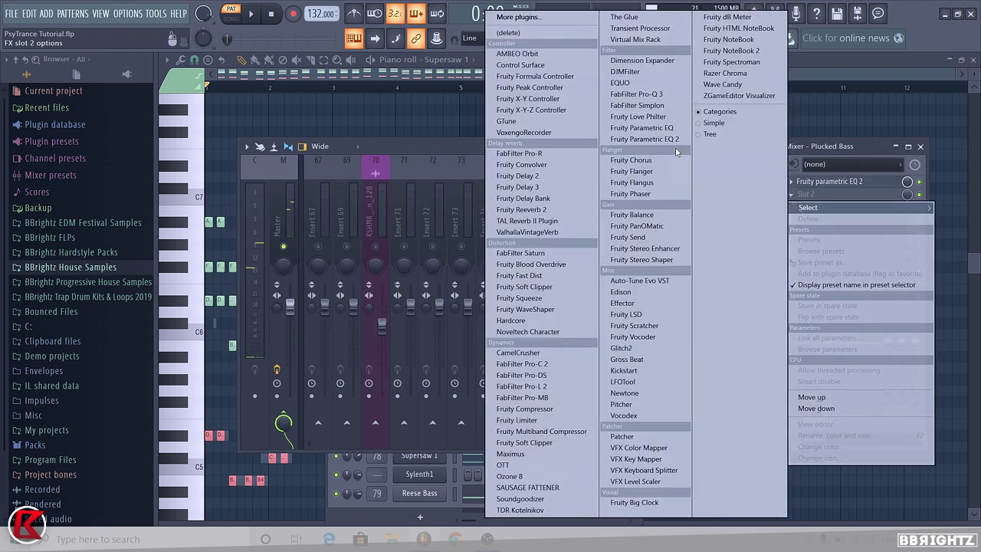
pyautogui.click(673, 140)
pyautogui.press('space')
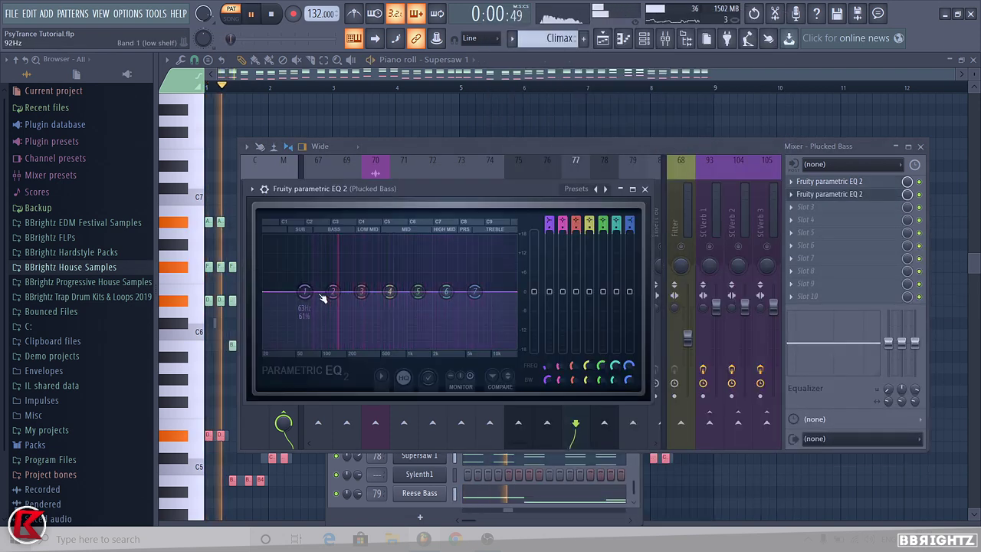
pyautogui.press('space')
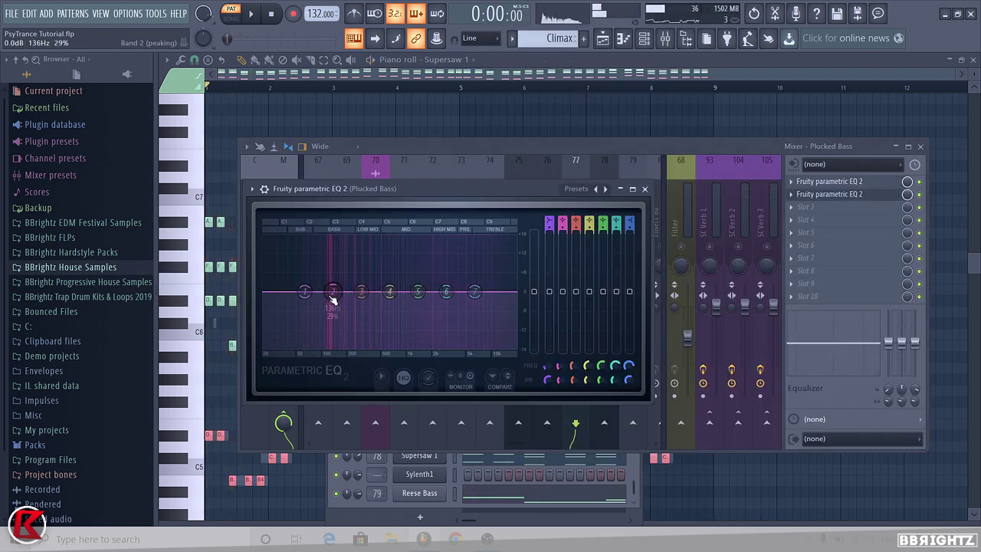
pyautogui.moveTo(333, 273); pyautogui.dragTo(329, 254)
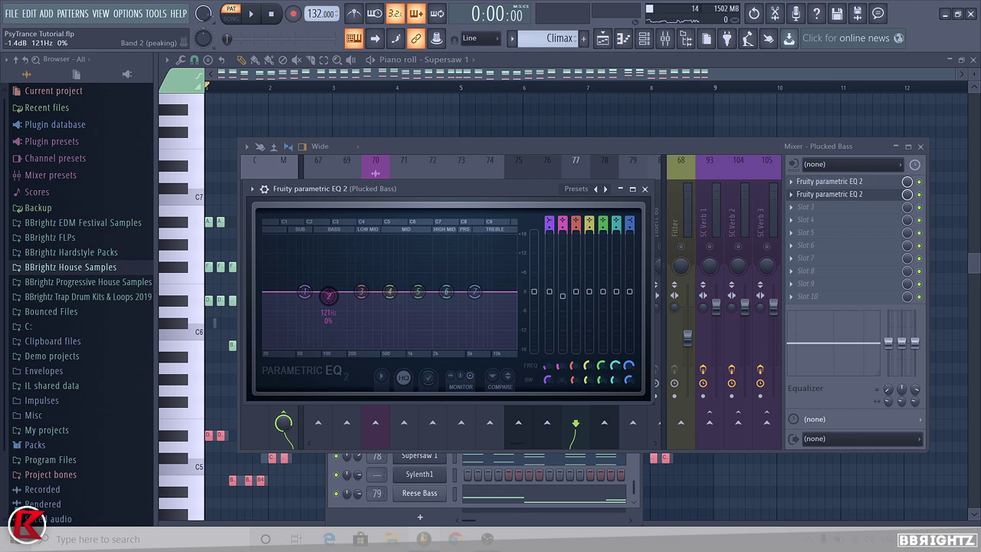
# - Gently boost band 4 of the second Plucked Bass EQ at about 680 Hz during playback and close the EQ
pyautogui.press('space')
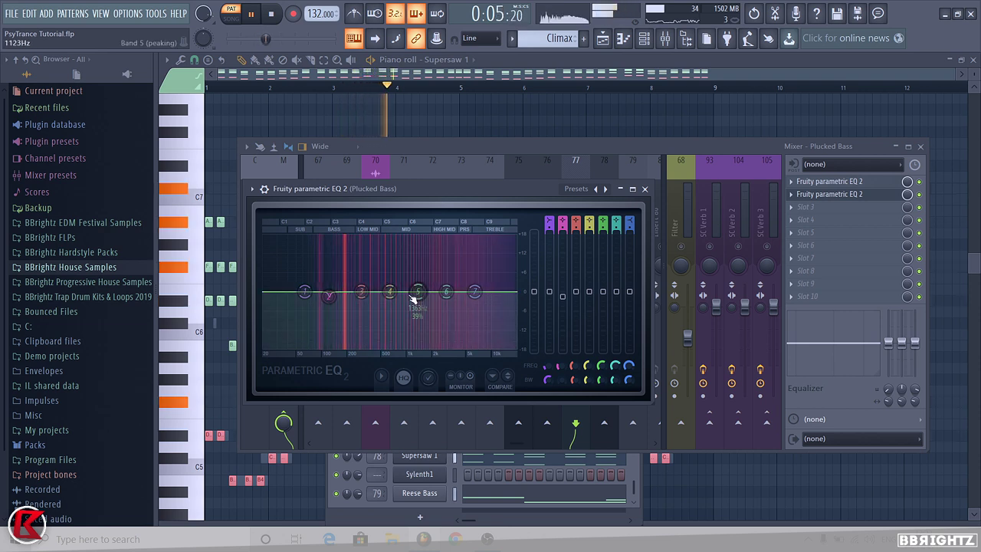
pyautogui.moveTo(390, 291); pyautogui.dragTo(391, 286)
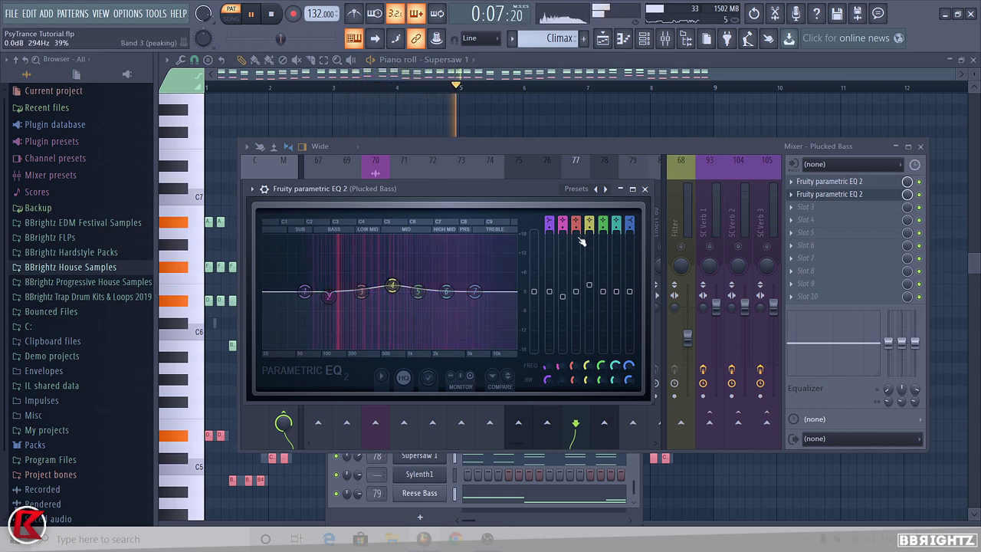
pyautogui.press('space')
pyautogui.click(632, 189)
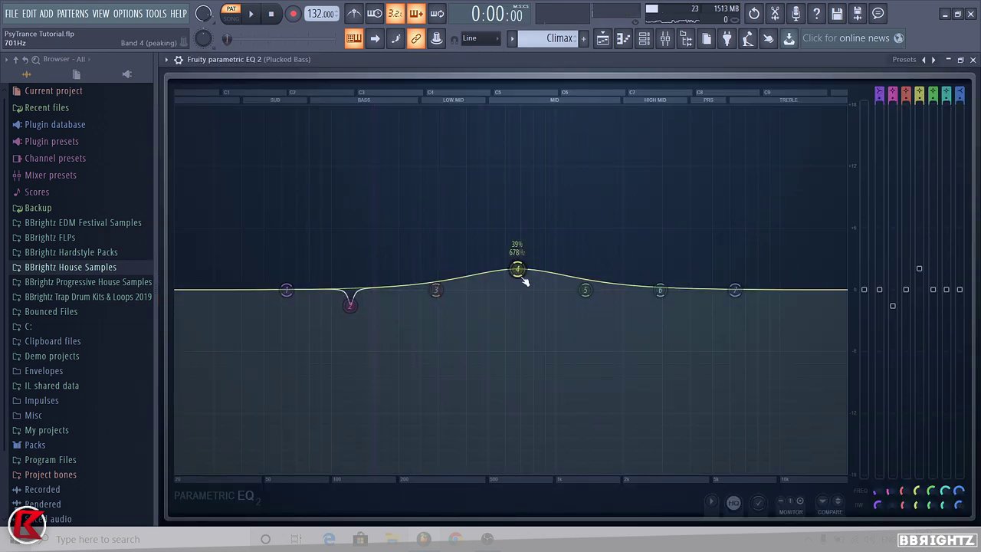
pyautogui.press('space')
pyautogui.moveTo(519, 270); pyautogui.dragTo(517, 274)
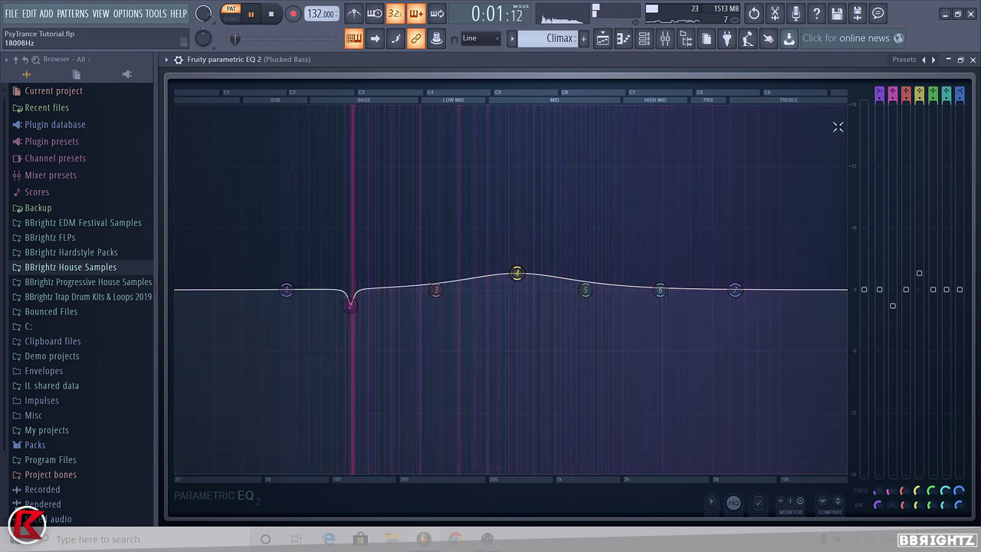
pyautogui.click(961, 60)
pyautogui.click(645, 189)
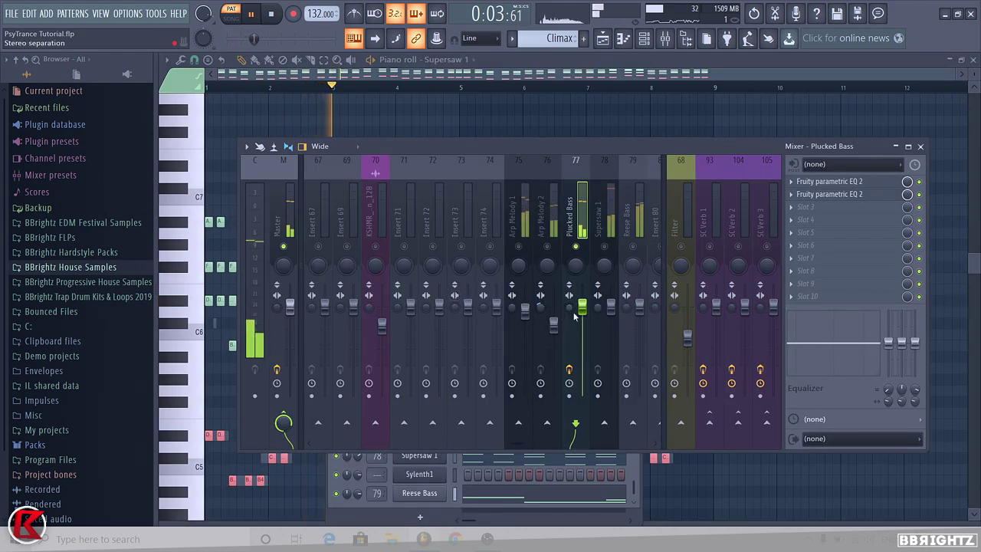
# - Lower the Plucked Bass fader slightly, then unmute Reese Bass and lower its fader while listening to both basses
pyautogui.press('space')
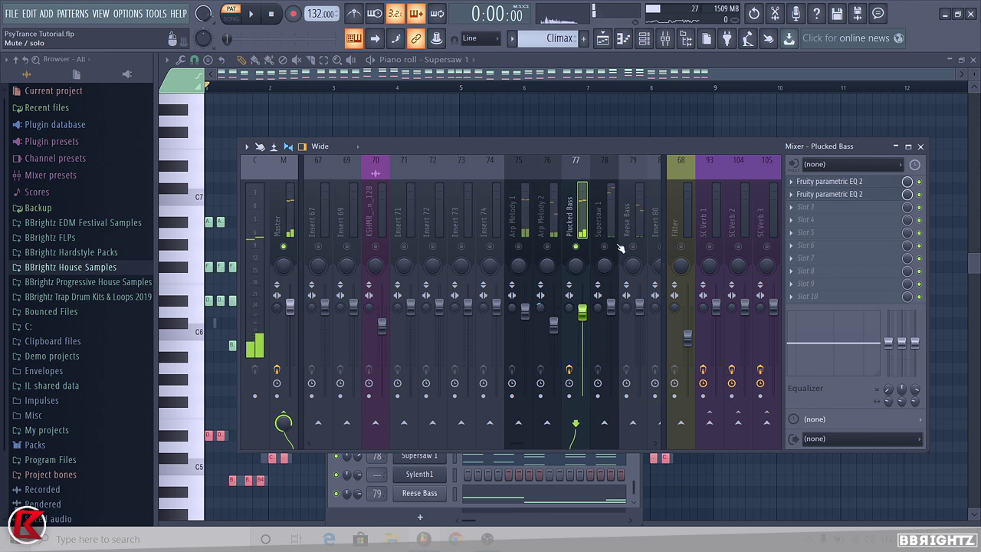
pyautogui.click(599, 207)
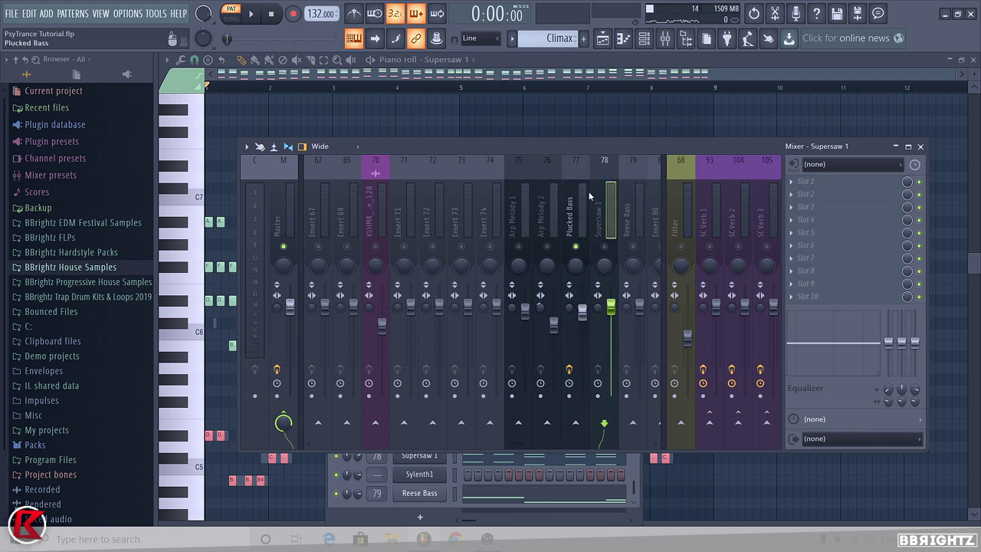
pyautogui.press('space')
pyautogui.click(633, 249)
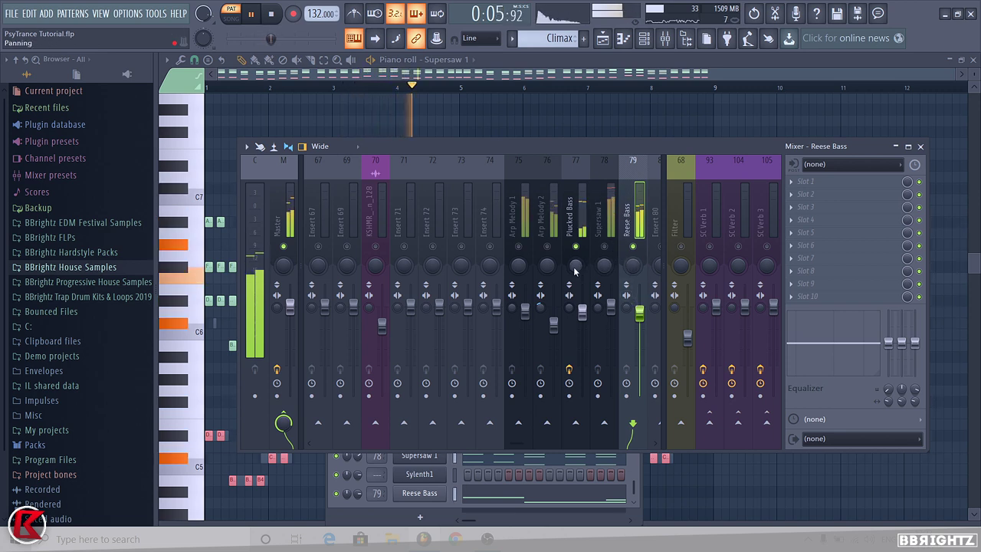
pyautogui.click(583, 201)
pyautogui.press('space')
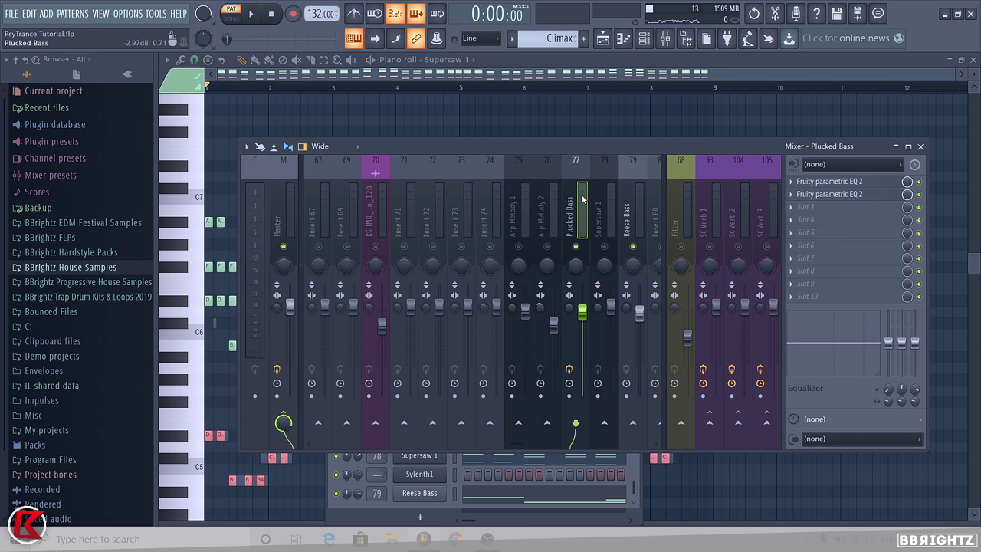
# - Unmute Arp Melody 1 in the mixer and balance its level against Plucked Bass during playback
pyautogui.click(647, 43)
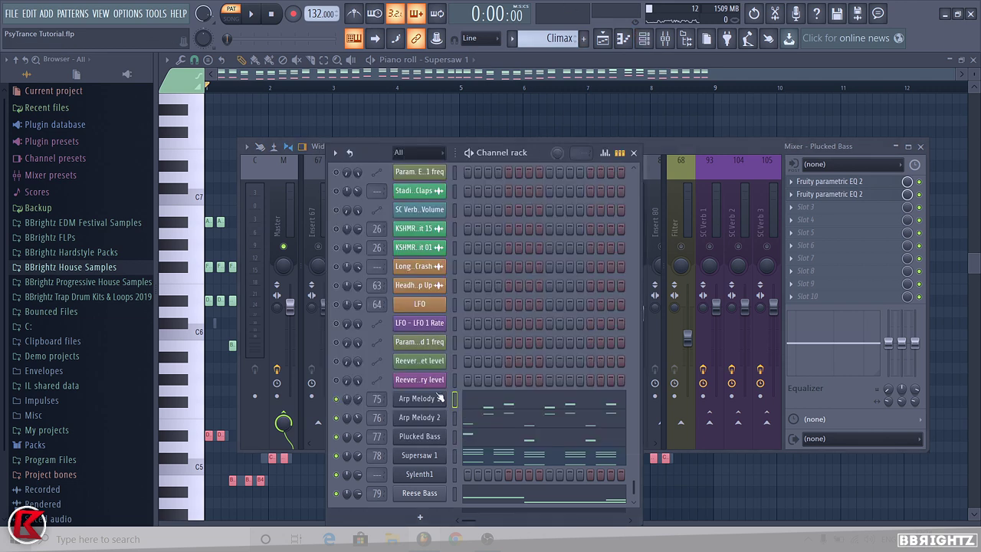
pyautogui.click(706, 155)
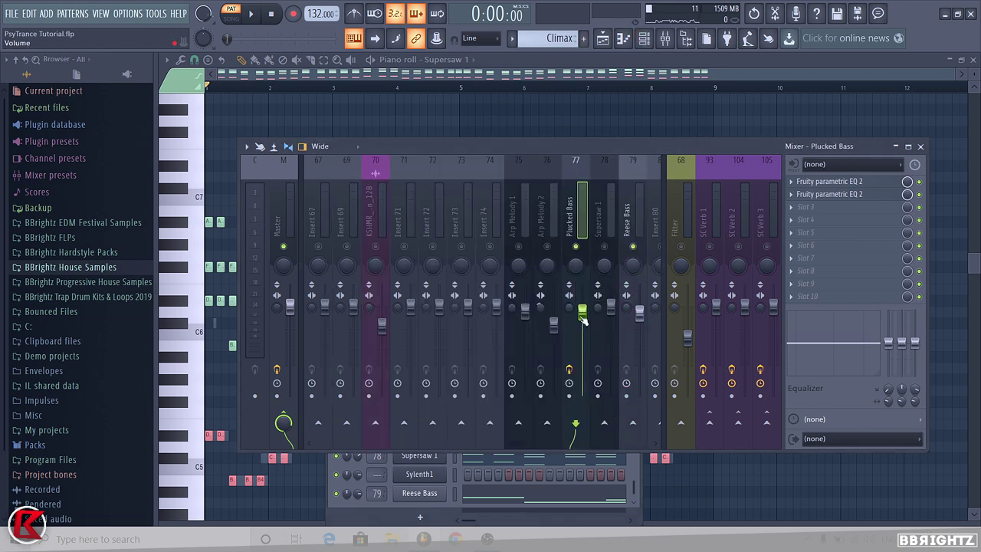
pyautogui.press('space')
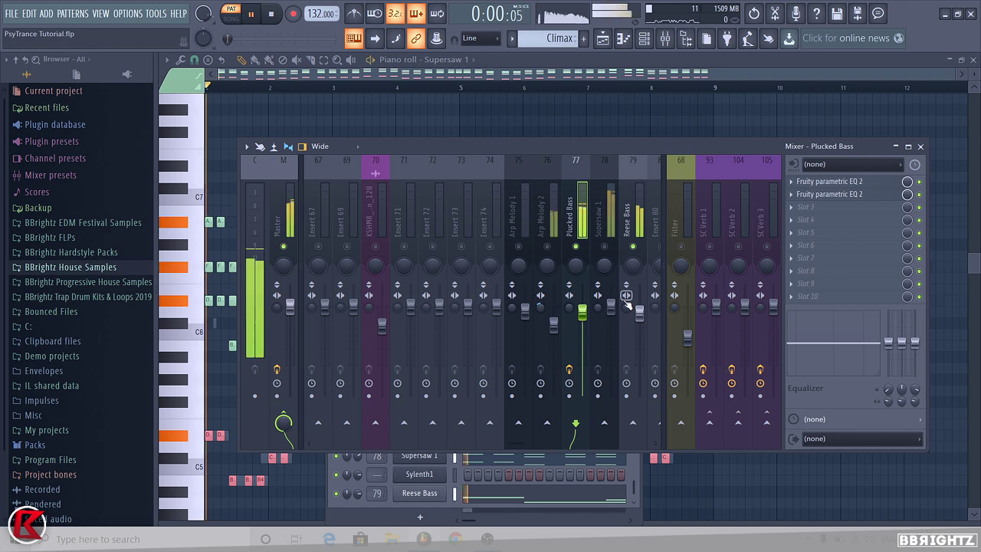
pyautogui.click(524, 253)
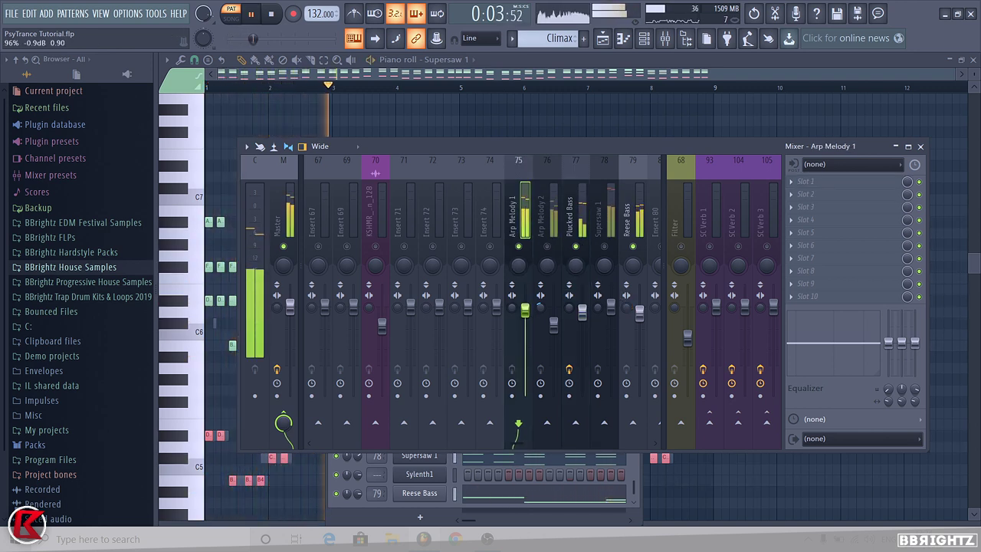
pyautogui.click(583, 313)
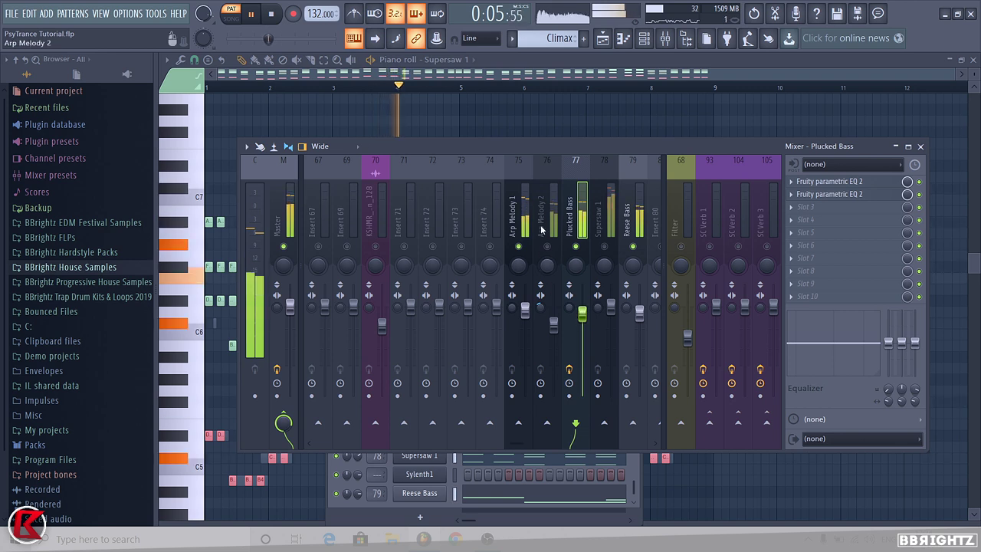
# - Unmute Arp Melody 2, raise its fader slightly and fine-tune the Arp Melody 1 fader
pyautogui.click(553, 323)
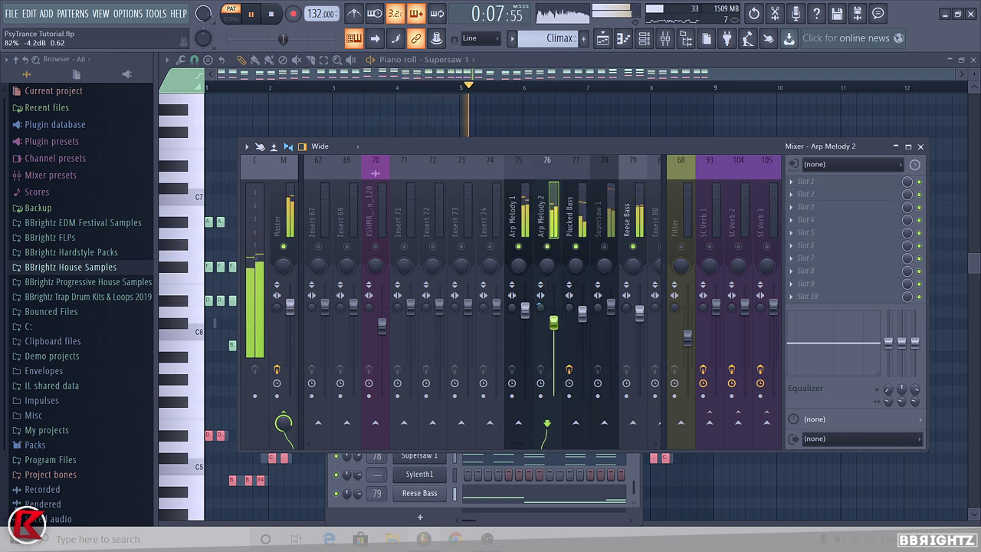
pyautogui.click(525, 307)
pyautogui.moveTo(525, 306); pyautogui.dragTo(526, 310)
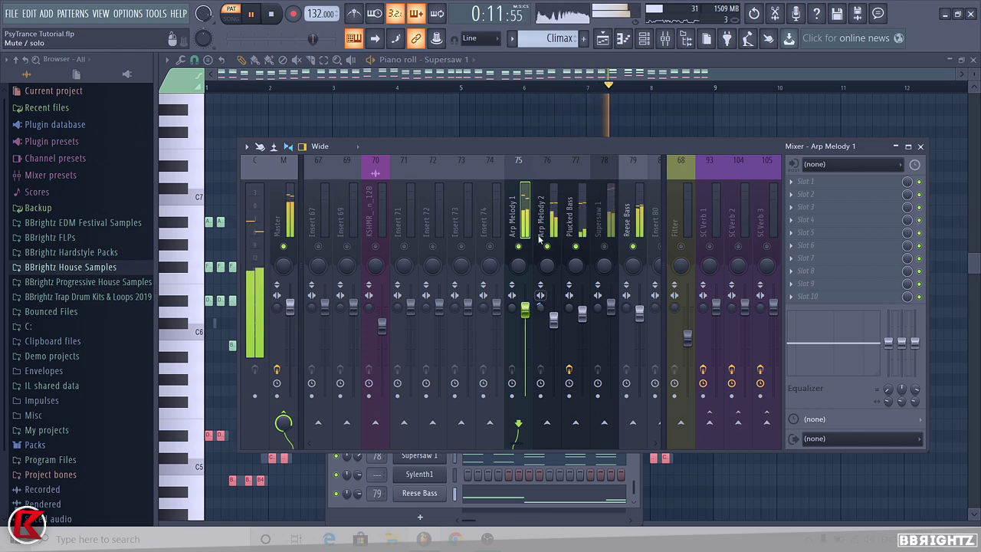
# - Add Fruity Parametric EQ 2 in slot 2 of Arp Melody 1 and raise its low cut to remove the low end
pyautogui.click(805, 195)
pyautogui.click(643, 138)
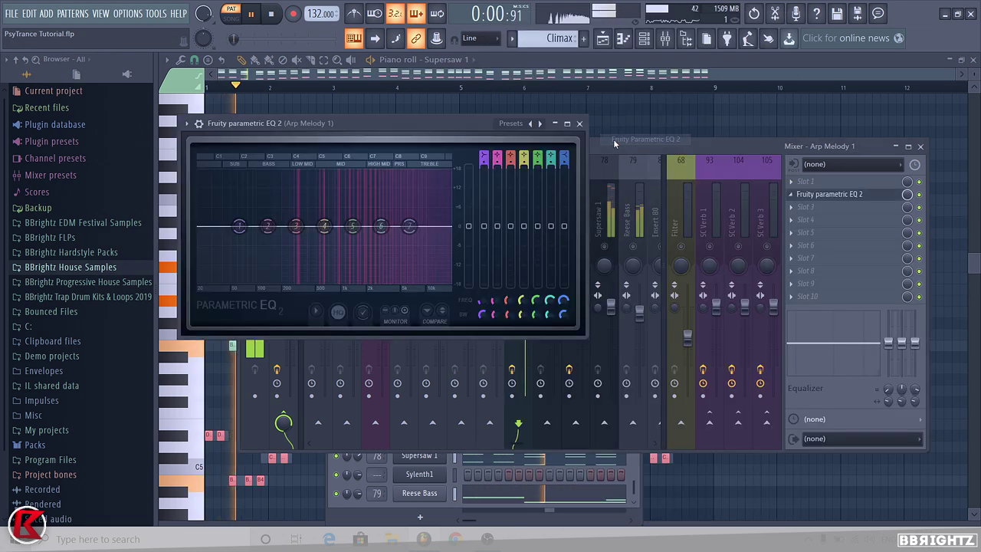
pyautogui.moveTo(200, 226); pyautogui.dragTo(279, 226)
pyautogui.click(580, 124)
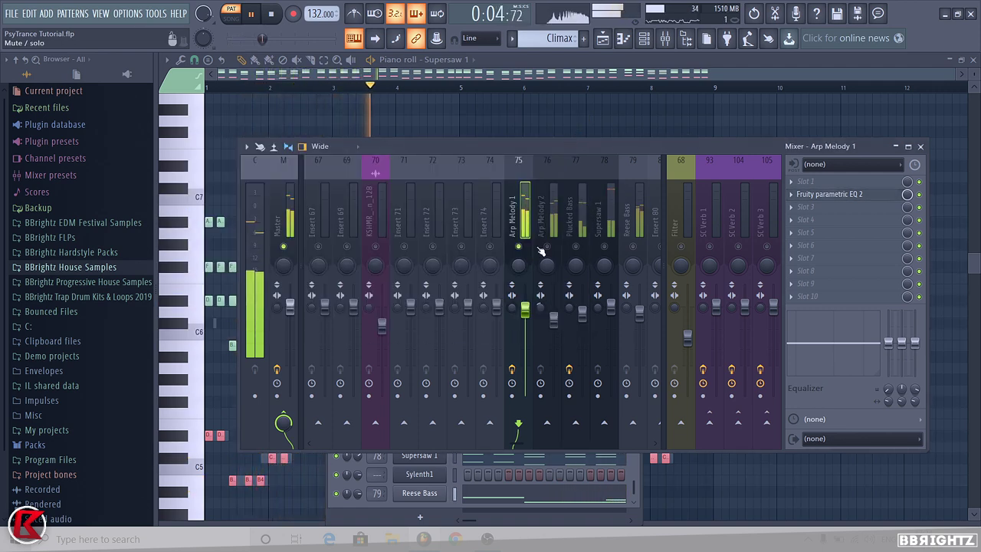
# - Add Fruity Parametric EQ 2 in slot 1 of Arp Melody 2 and load the 20Hz + 18kHz cut preset
pyautogui.click(547, 214)
pyautogui.click(801, 182)
pyautogui.click(645, 139)
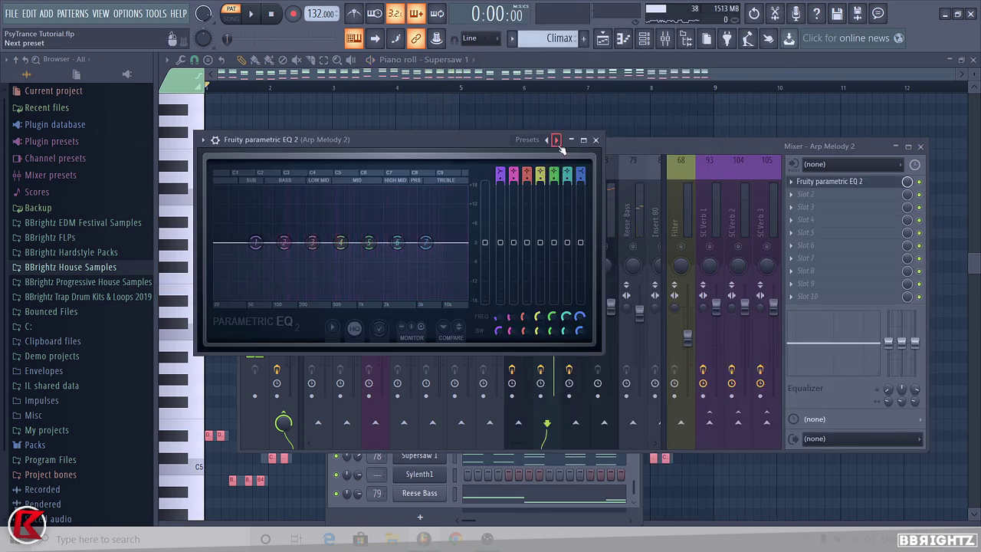
pyautogui.click(558, 141)
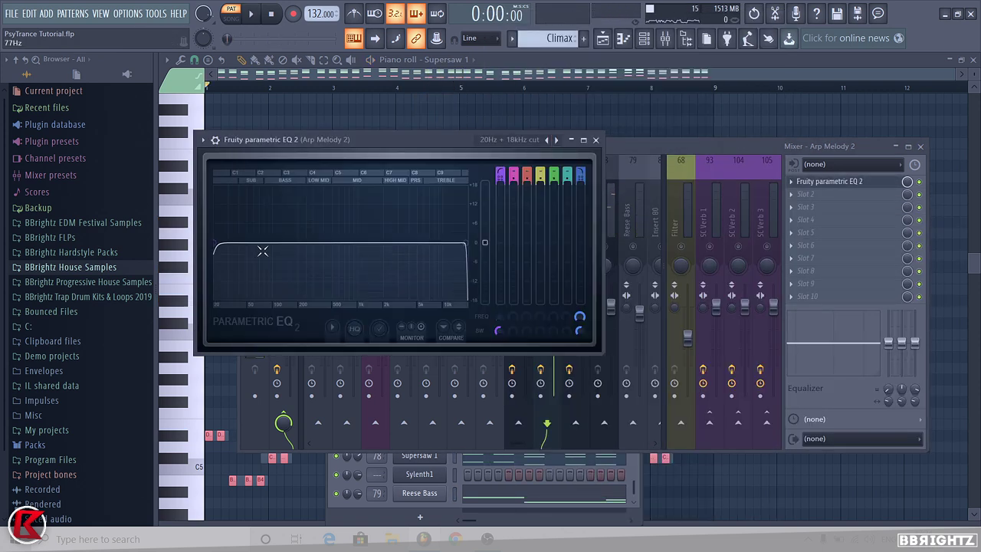
# - Raise the low cut of the Arp Melody 2 EQ to about 144 Hz while checking the spectrum, and close the EQ
pyautogui.press('space')
pyautogui.press('space')
pyautogui.press('space')
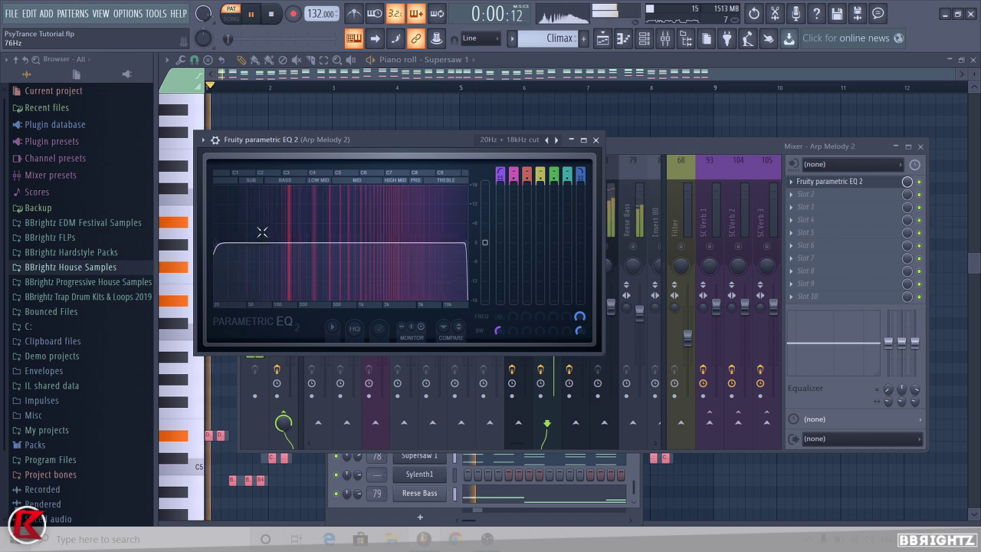
pyautogui.press('space')
pyautogui.moveTo(215, 244); pyautogui.dragTo(286, 242)
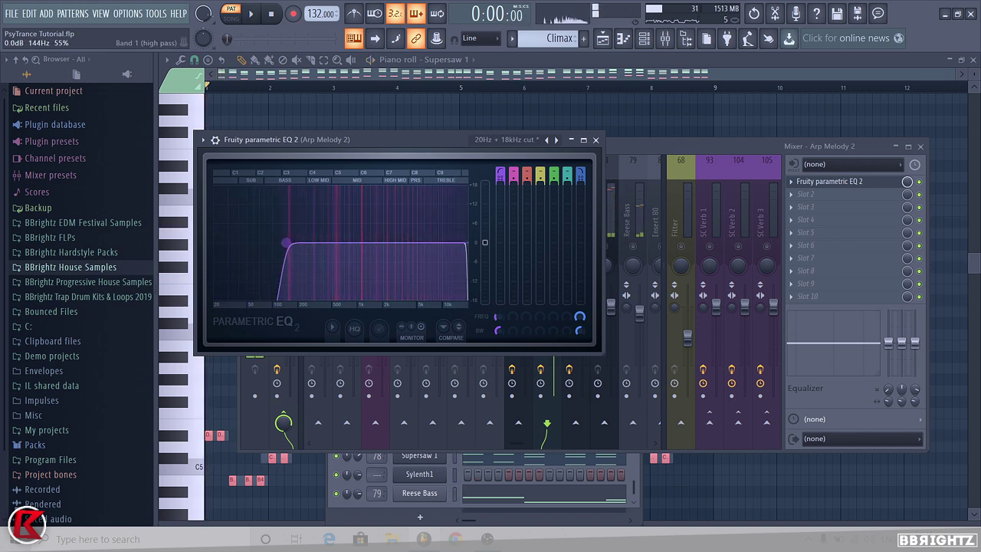
pyautogui.click(597, 139)
# - Add Fruity Stereo Enhancer in slot 3 of Arp Melody 2, set stereo separation to 33% separated, and compare with it bypassed
pyautogui.click(797, 207)
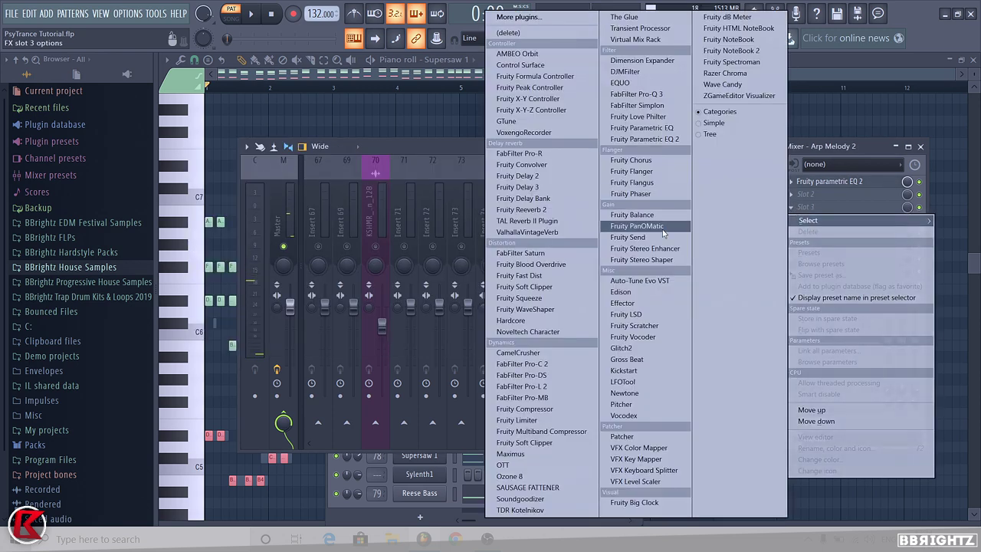
pyautogui.click(670, 249)
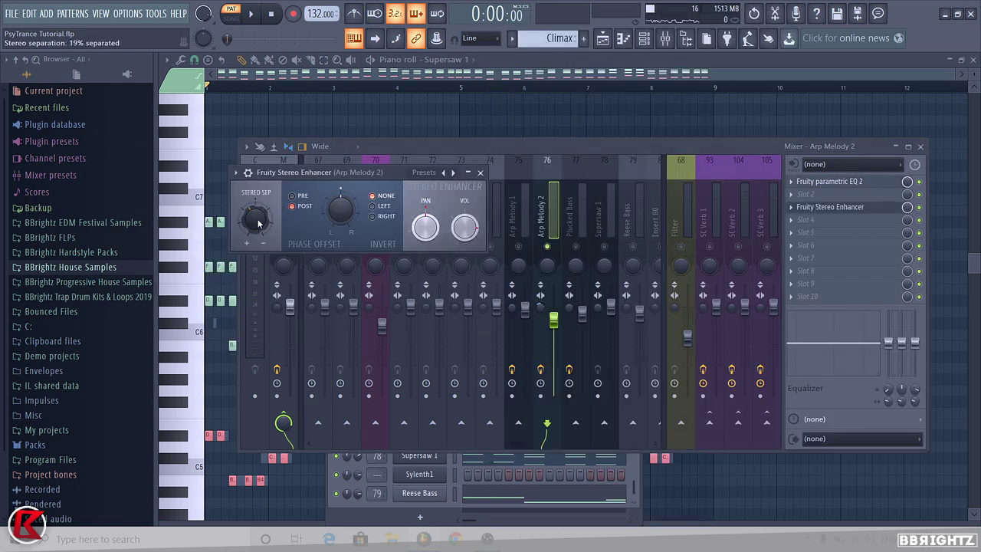
pyautogui.press('space')
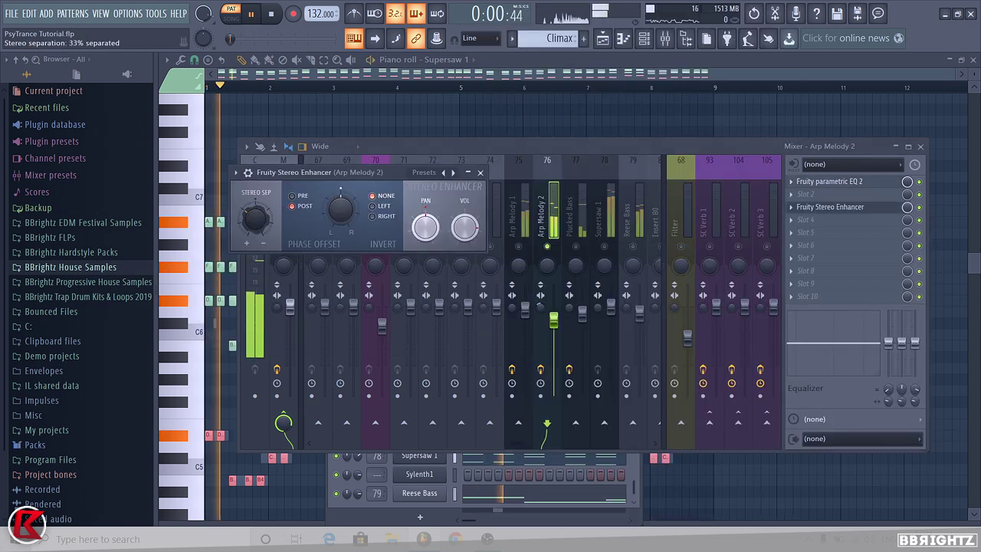
pyautogui.click(920, 208)
pyautogui.click(919, 207)
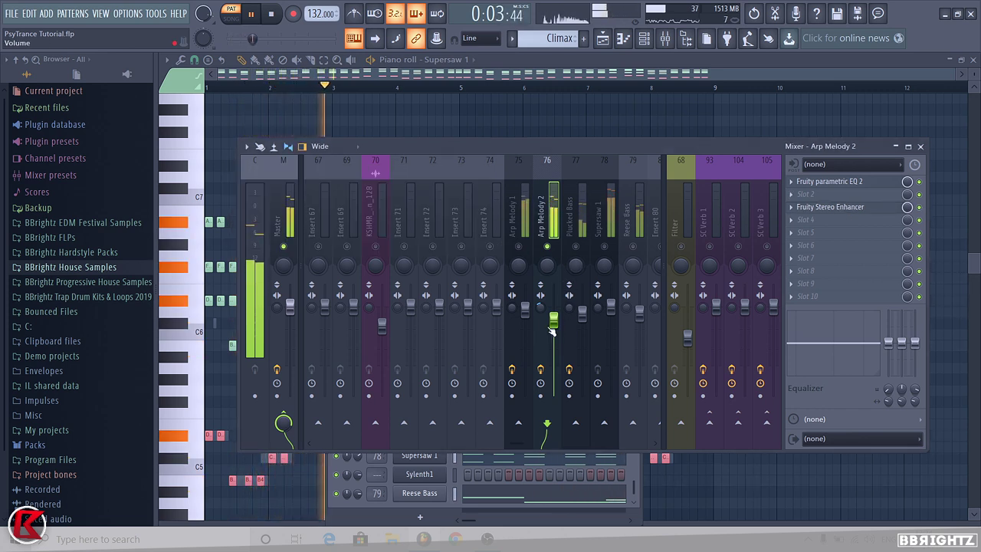
# - Unmute Arp Melody 1, Plucked Bass and Reese Bass, and set the Reese Bass fader to 92%
pyautogui.click(519, 246)
pyautogui.click(576, 246)
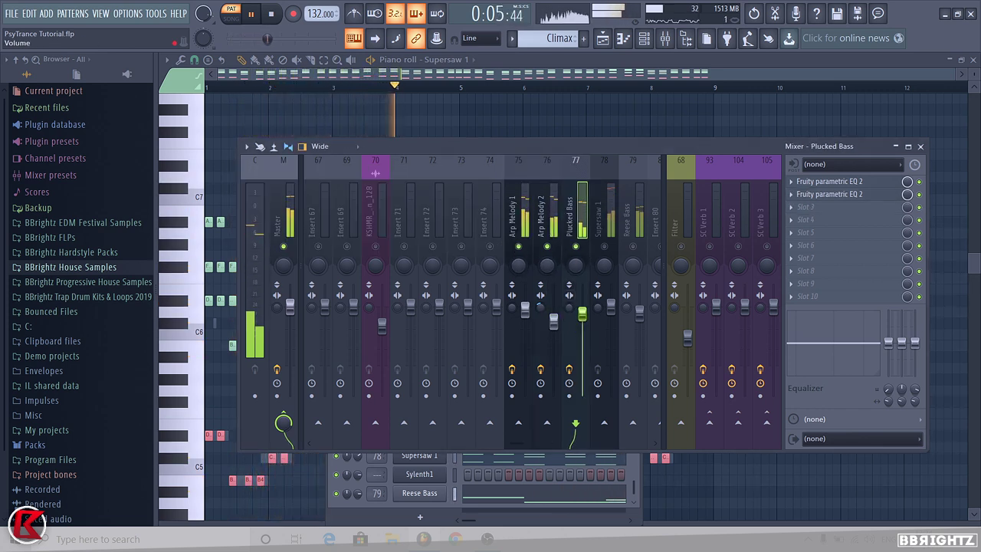
pyautogui.click(633, 246)
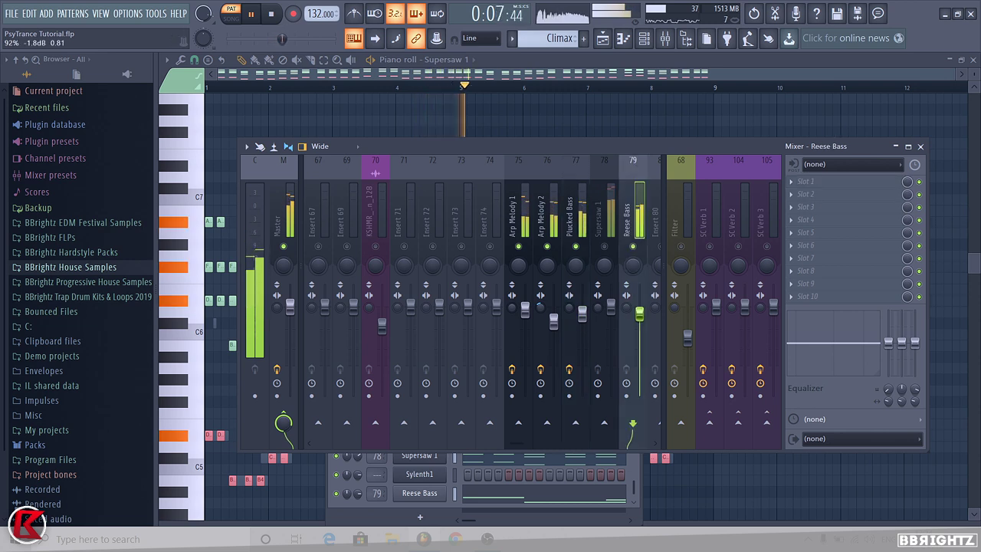
# - Solo Supersaw 1 with its fader lowered, and add Fruity Parametric EQ 2 in its slot 1
pyautogui.click(604, 246)
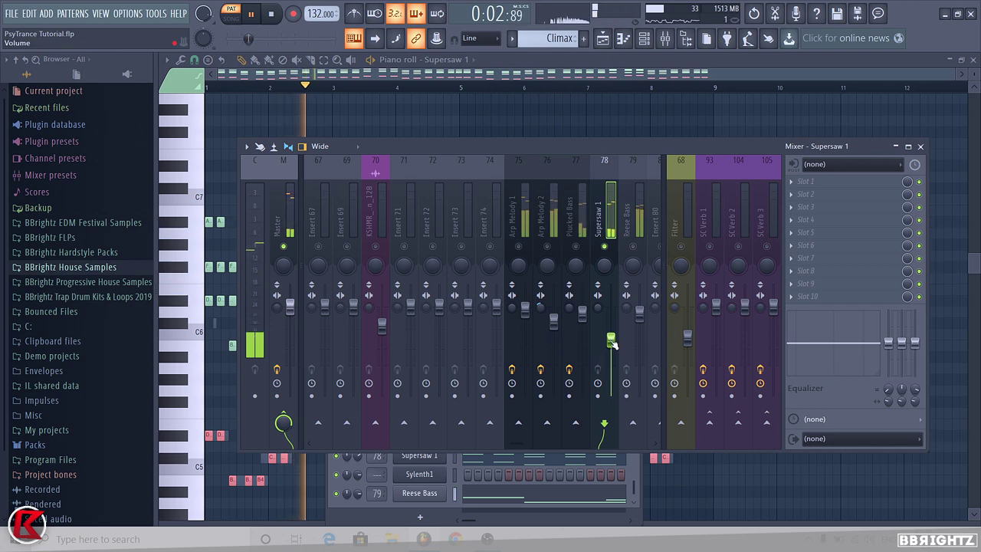
pyautogui.click(805, 181)
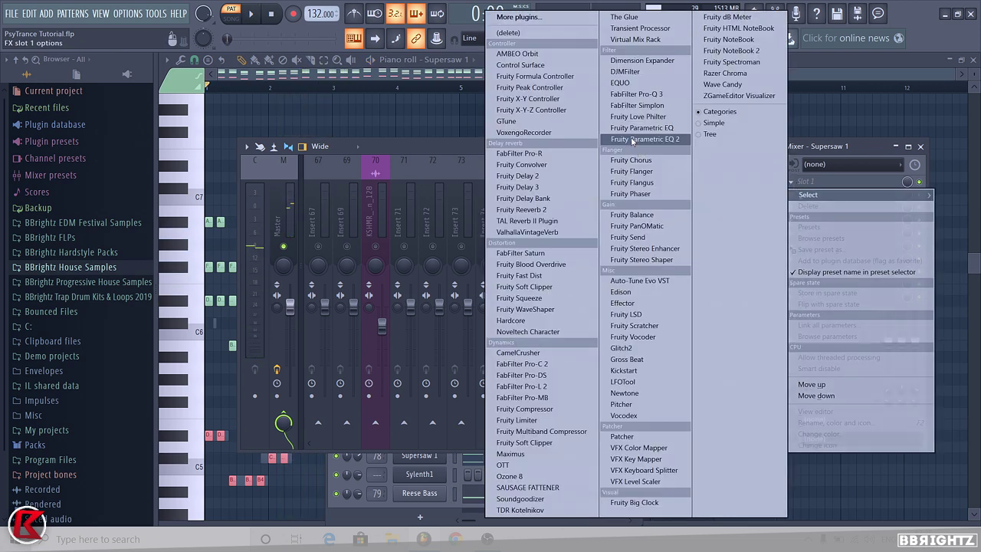
pyautogui.click(528, 203)
pyautogui.press('space')
pyautogui.press('space')
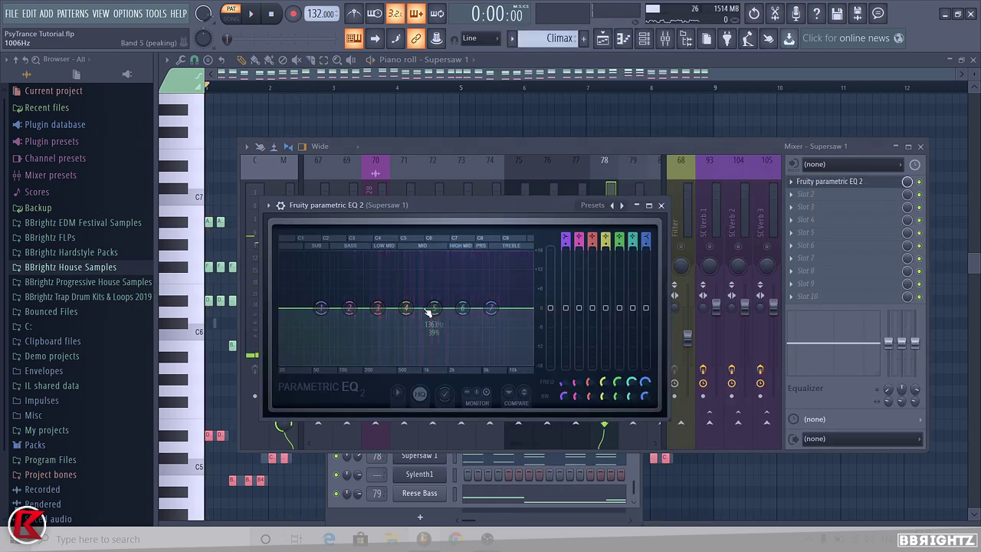
pyautogui.moveTo(434, 308); pyautogui.dragTo(423, 291)
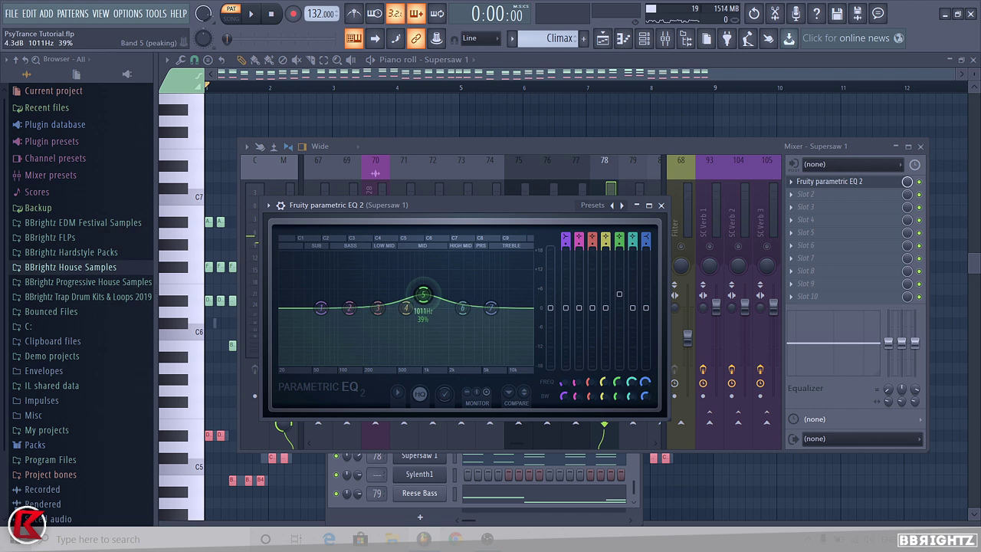
pyautogui.rightClick(423, 293)
pyautogui.click(442, 311)
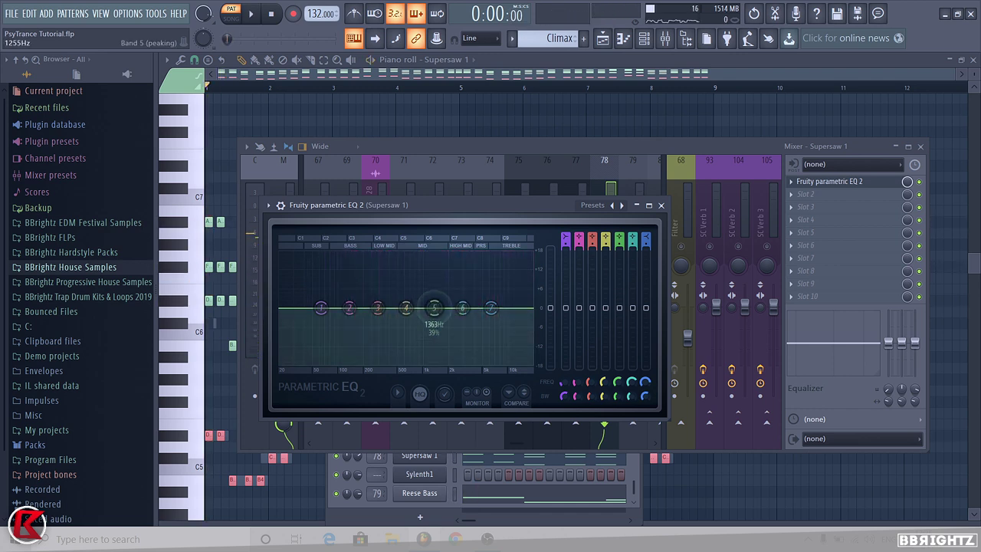
# - Dip band 5 of the Supersaw 1 EQ slightly at about 1129 Hz and pull band 1 down to cut the lows during playback
pyautogui.press('space')
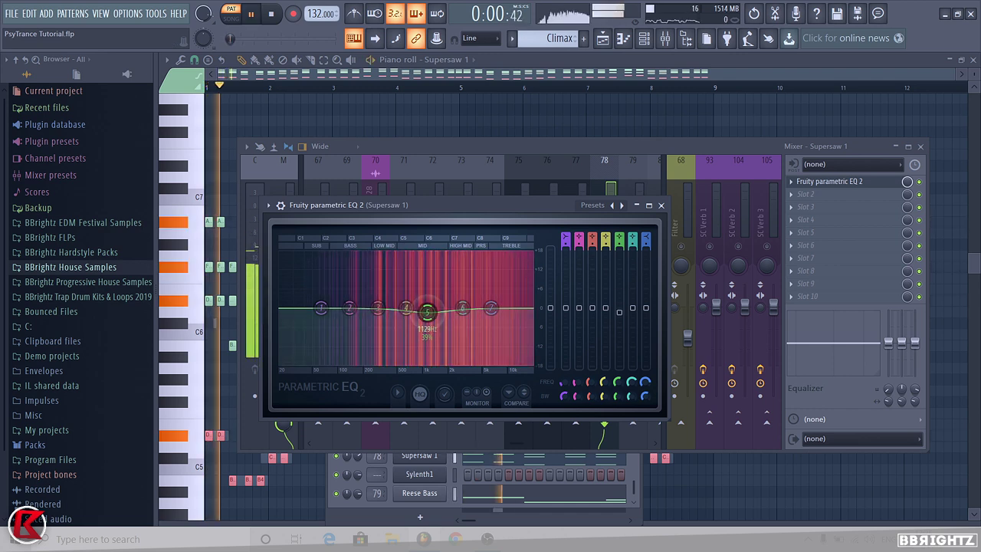
pyautogui.moveTo(321, 308); pyautogui.dragTo(323, 345)
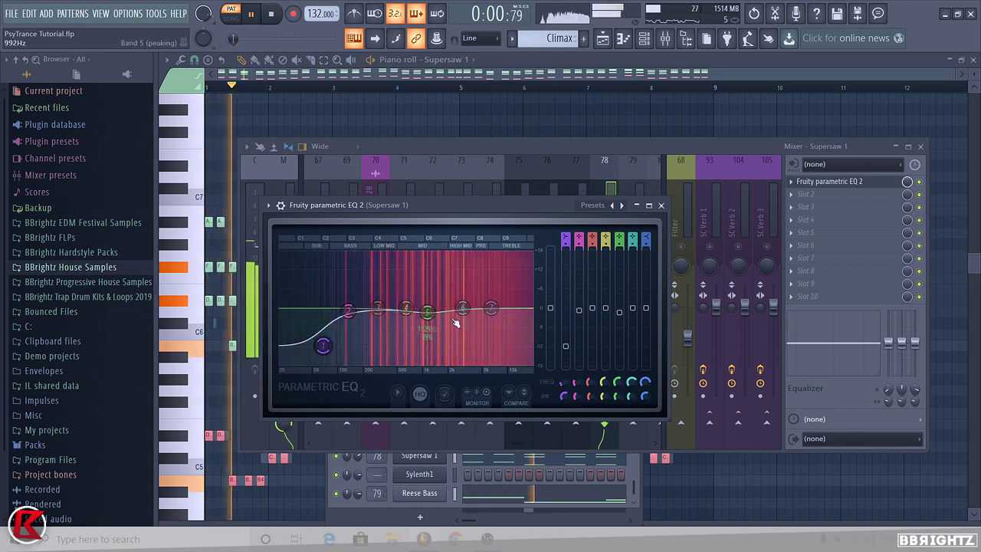
pyautogui.press('space')
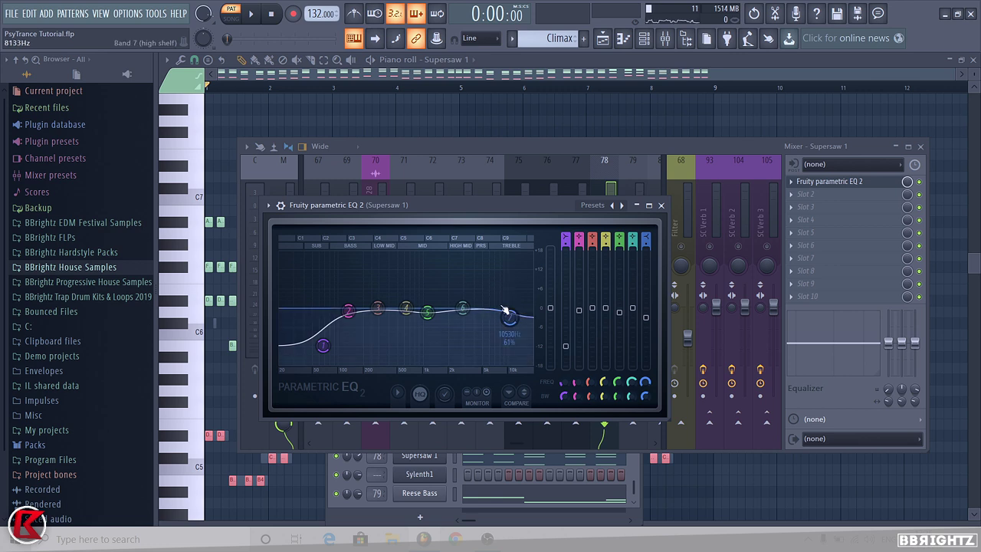
# - Lower the band 7 high shelf of the Supersaw 1 EQ at about 9388 Hz, audition it, and close the EQ
pyautogui.moveTo(501, 286); pyautogui.dragTo(505, 323)
pyautogui.press('space')
pyautogui.press('space')
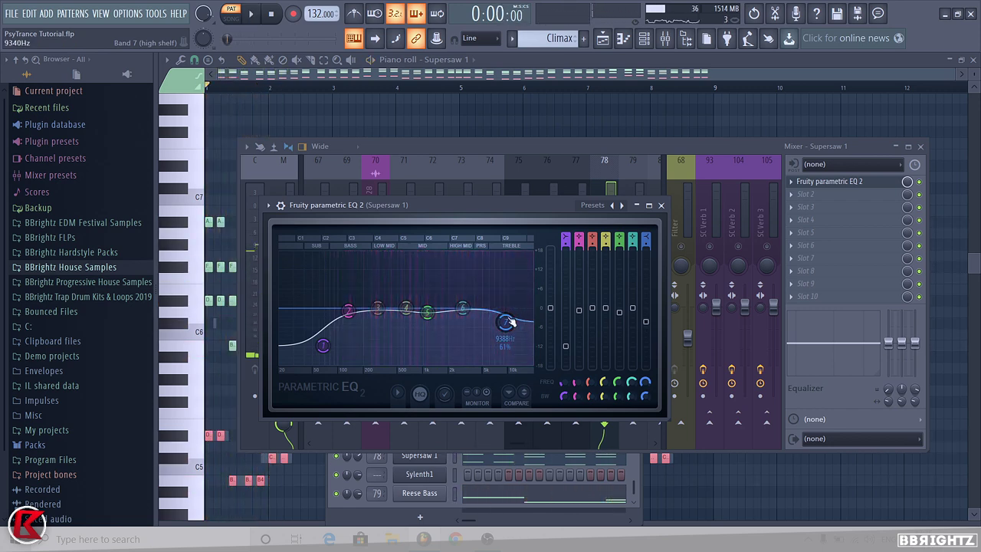
pyautogui.click(661, 204)
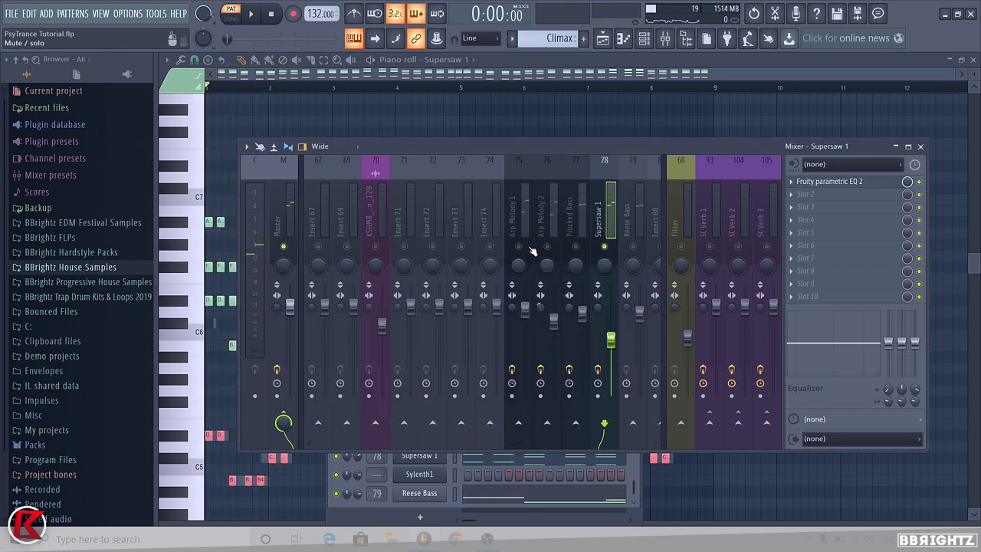
# - Play the pattern and compare Supersaw 1 against Arp Melody 1 and Arp Melody 2 by toggling their mutes
pyautogui.press('space')
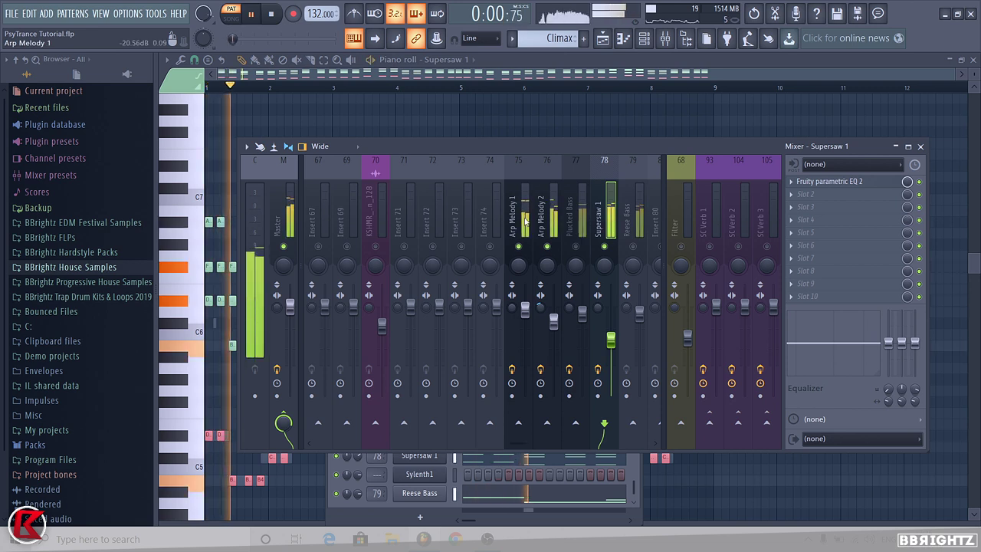
pyautogui.click(525, 190)
pyautogui.click(603, 249)
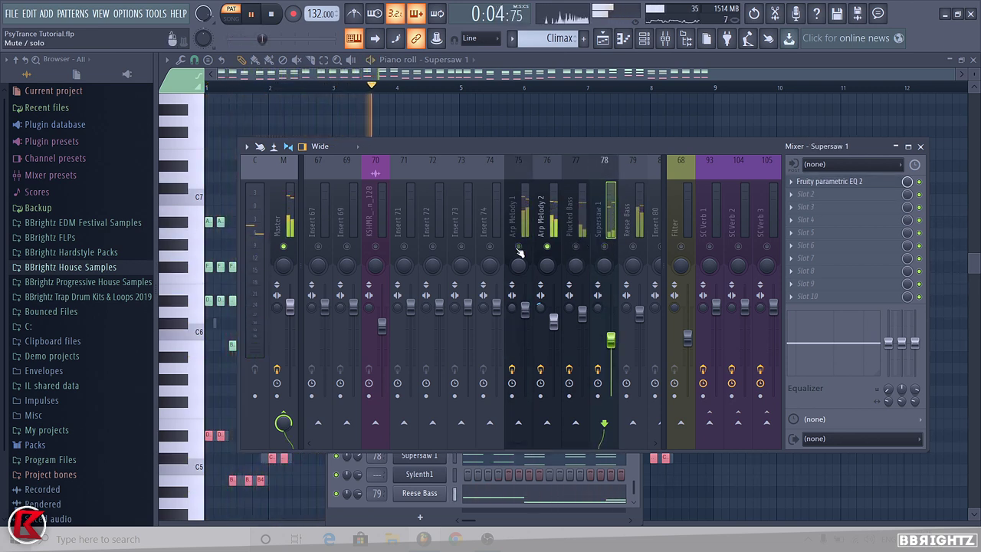
pyautogui.press('space')
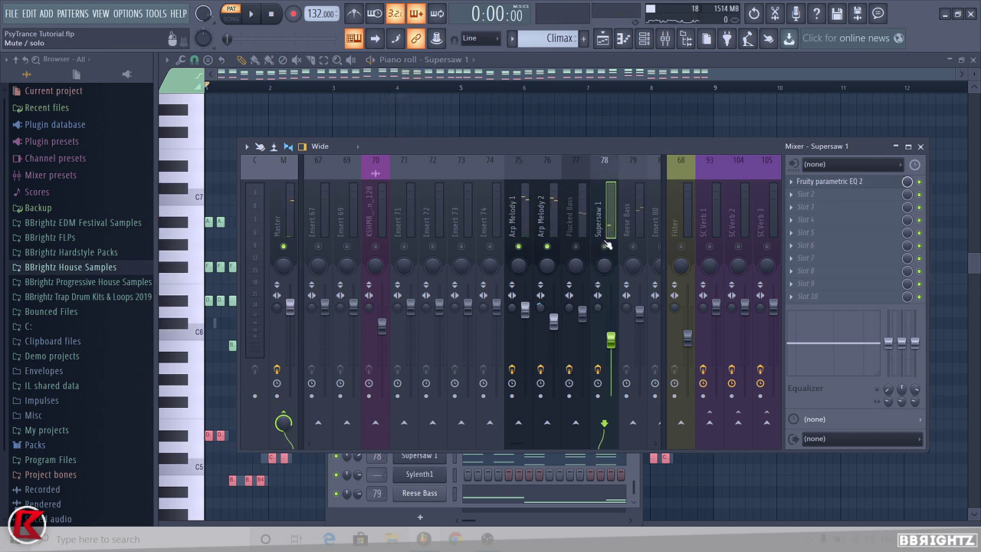
# - Solo Supersaw 1 during playback, set its fader to 53%, and close the mixer
pyautogui.press('space')
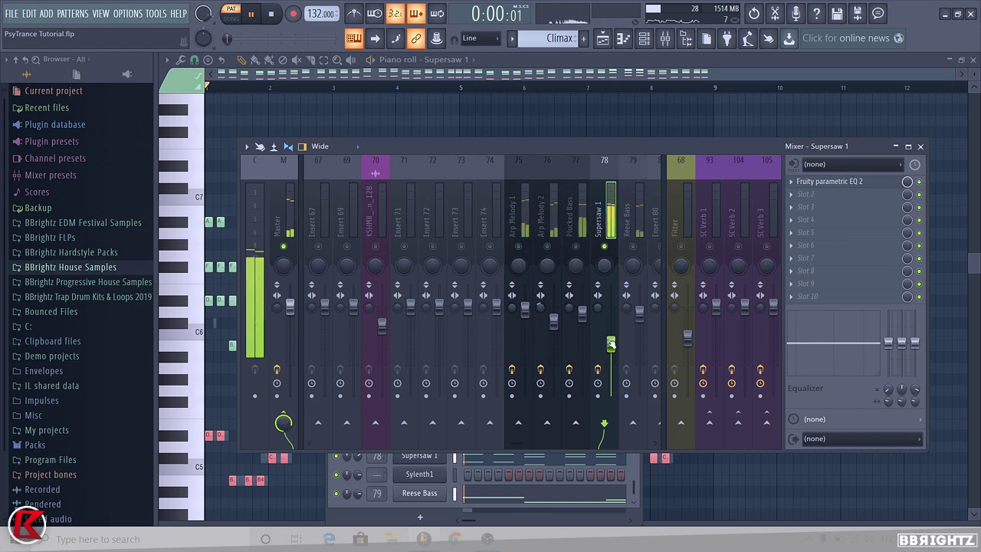
pyautogui.moveTo(612, 344); pyautogui.dragTo(612, 348)
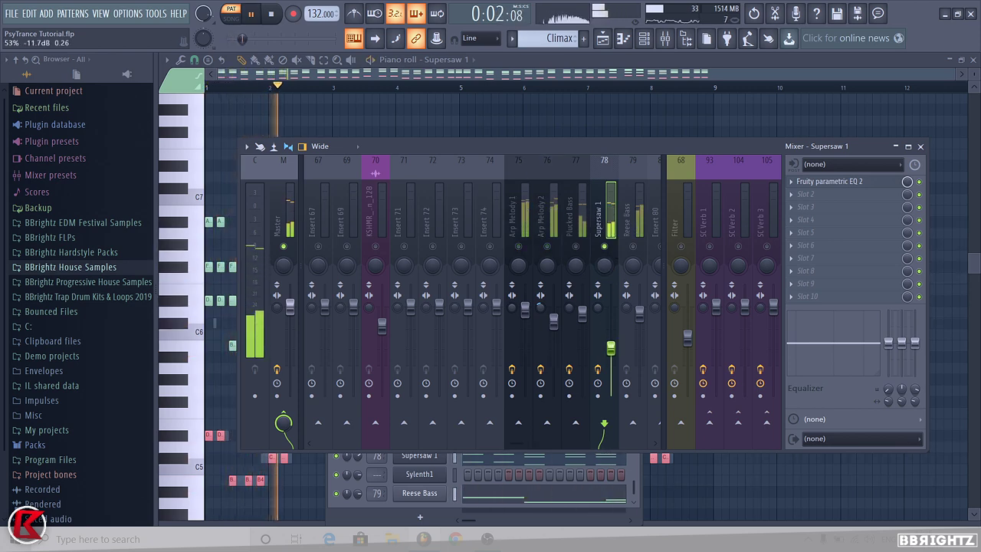
pyautogui.press('space')
pyautogui.click(920, 148)
# - Add another Sylenth1 channel and load the factory bank Revealed Sylenth1 Leads Vol. 1
pyautogui.click(46, 13)
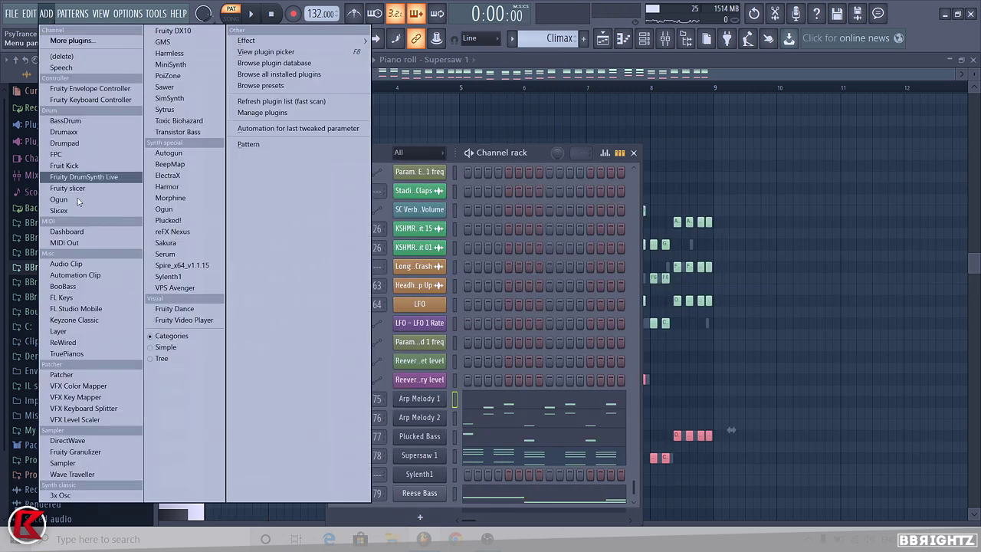
pyautogui.click(177, 276)
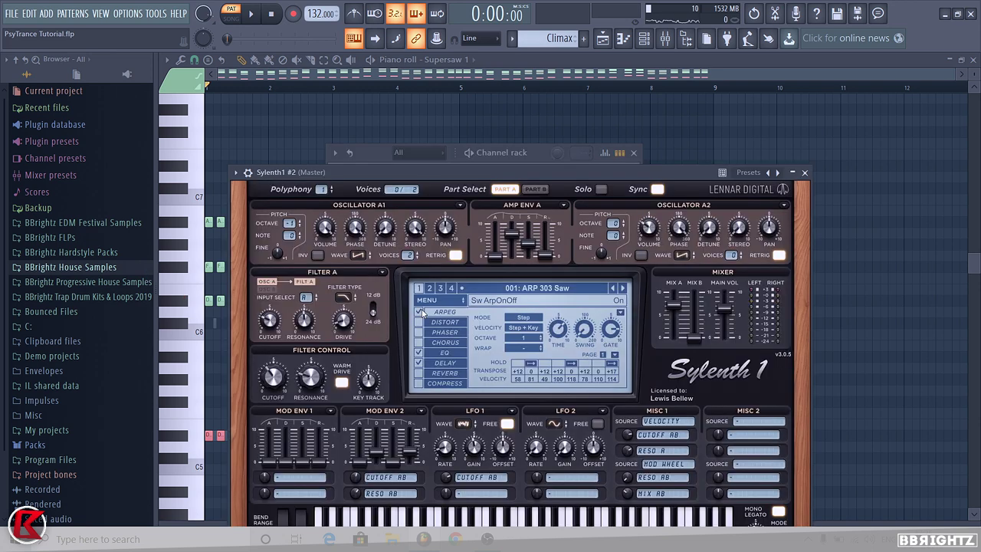
pyautogui.click(426, 300)
pyautogui.moveTo(454, 327)
pyautogui.moveTo(629, 325)
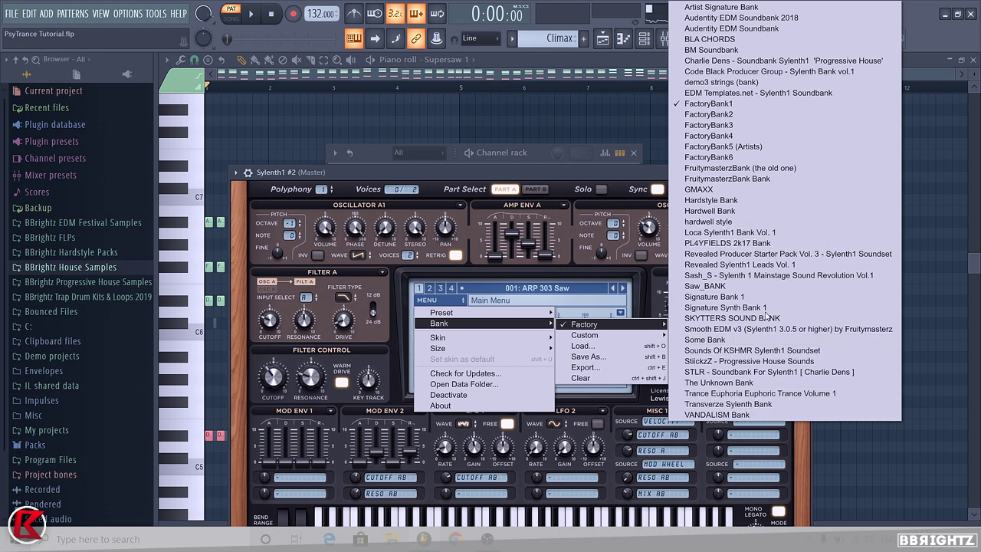
pyautogui.click(736, 265)
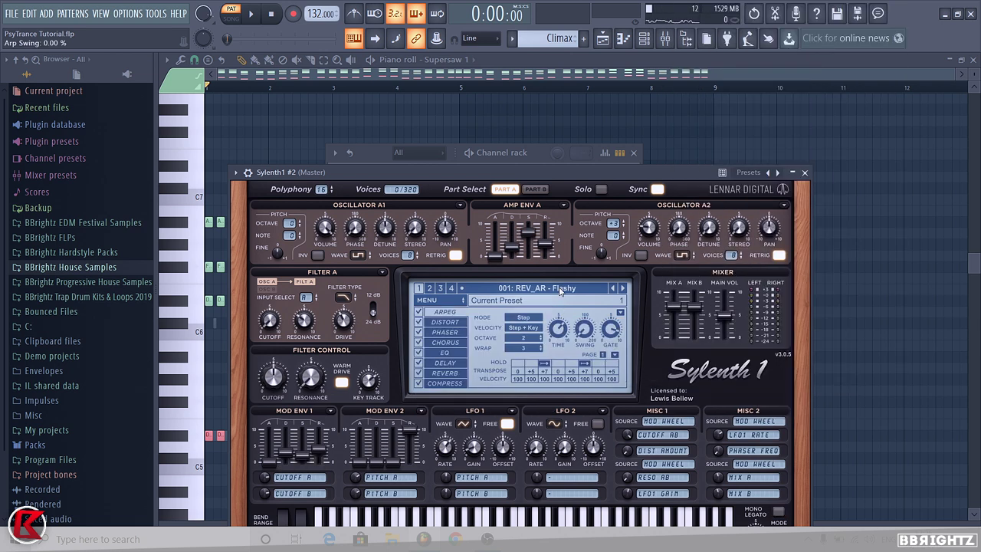
# - Load the REV_LD - Signature Saw preset in the new Sylenth1 and inspect its Part B oscillators
pyautogui.click(518, 288)
pyautogui.click(680, 50)
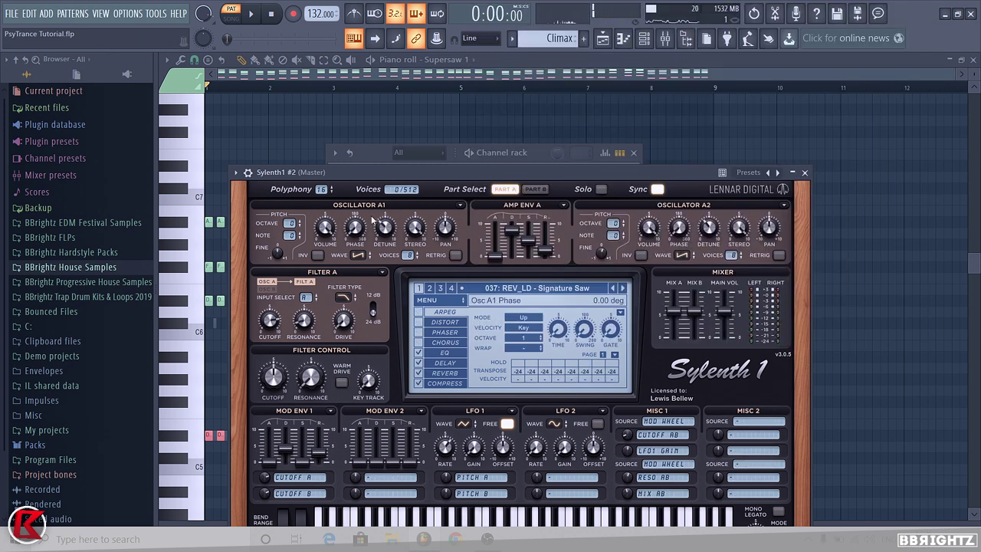
pyautogui.click(535, 188)
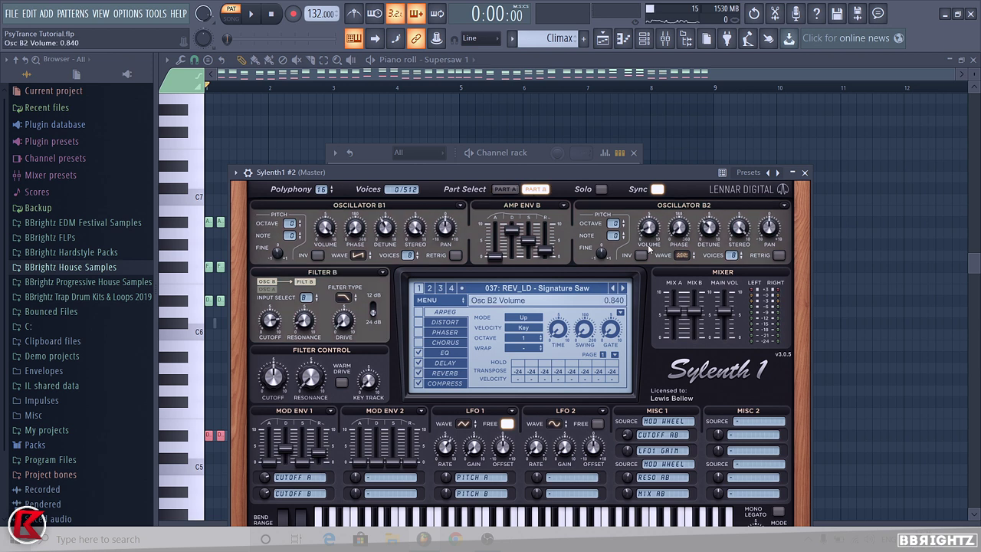
pyautogui.scroll(-2, 649, 250)
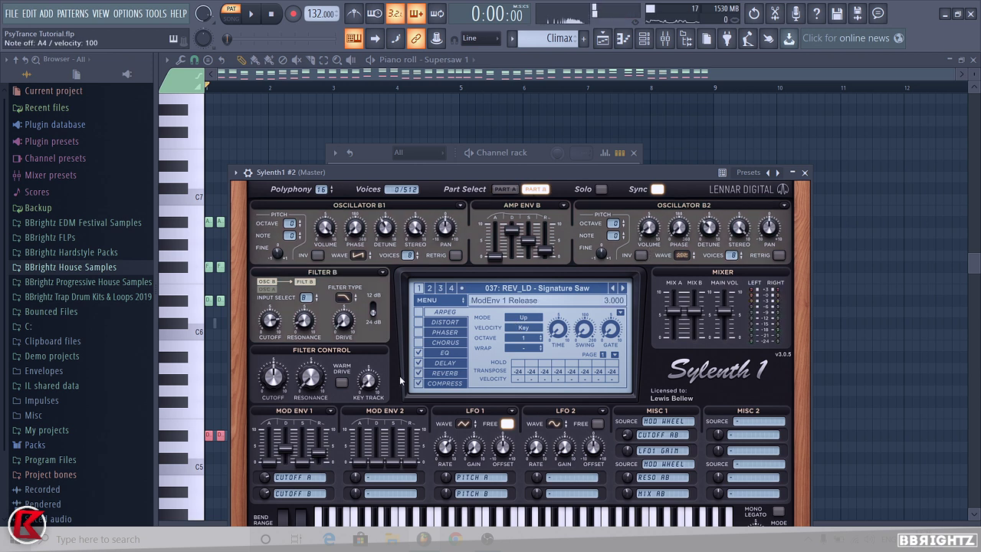
# - Turn off the preset's delay and reverb, audition it while trying the Filter Control cutoff, and close the synth
pyautogui.press('n')
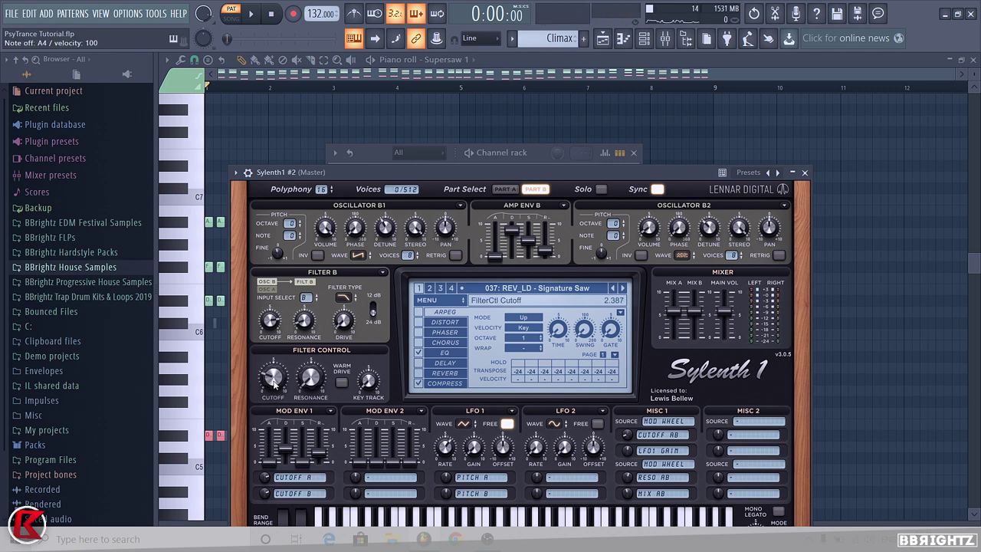
pyautogui.press('n')
pyautogui.moveTo(270, 376); pyautogui.dragTo(270, 393)
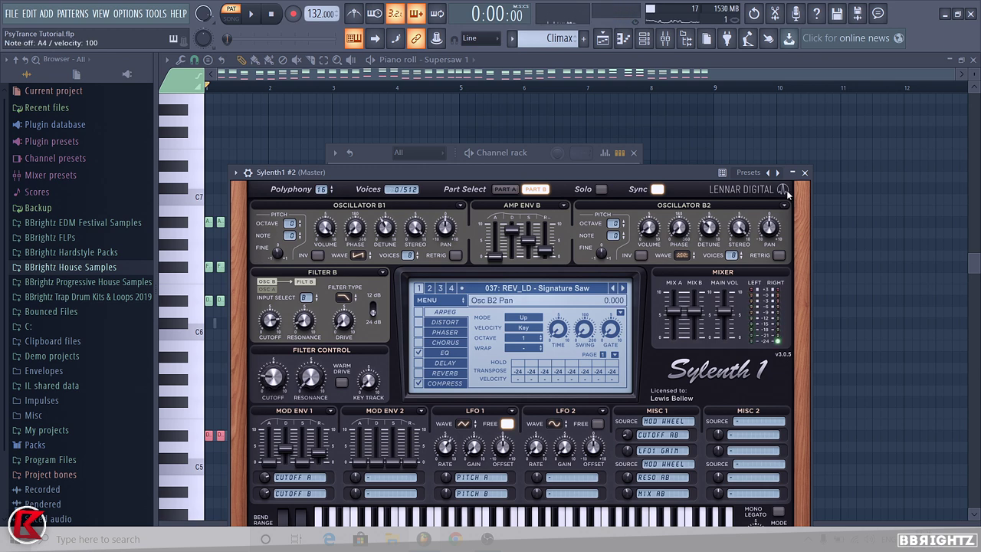
pyautogui.click(804, 172)
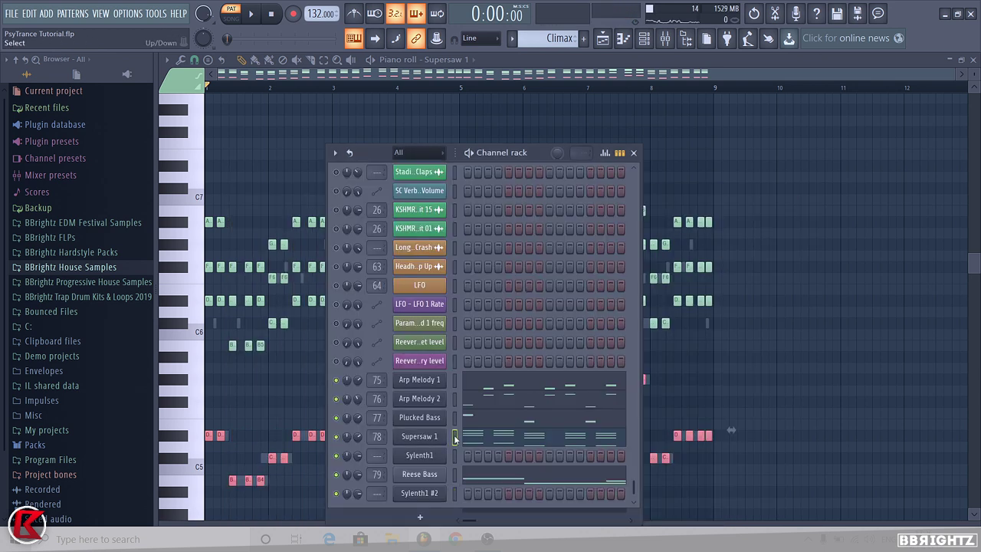
# - Rename the Sylenth1 #2 channel as Supersaw 2
pyautogui.rightClick(437, 493)
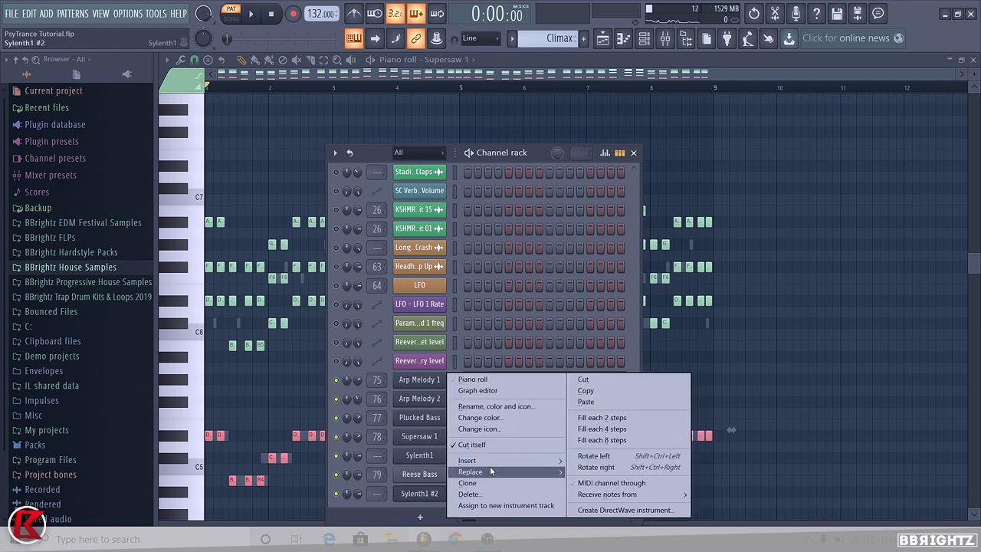
pyautogui.click(502, 419)
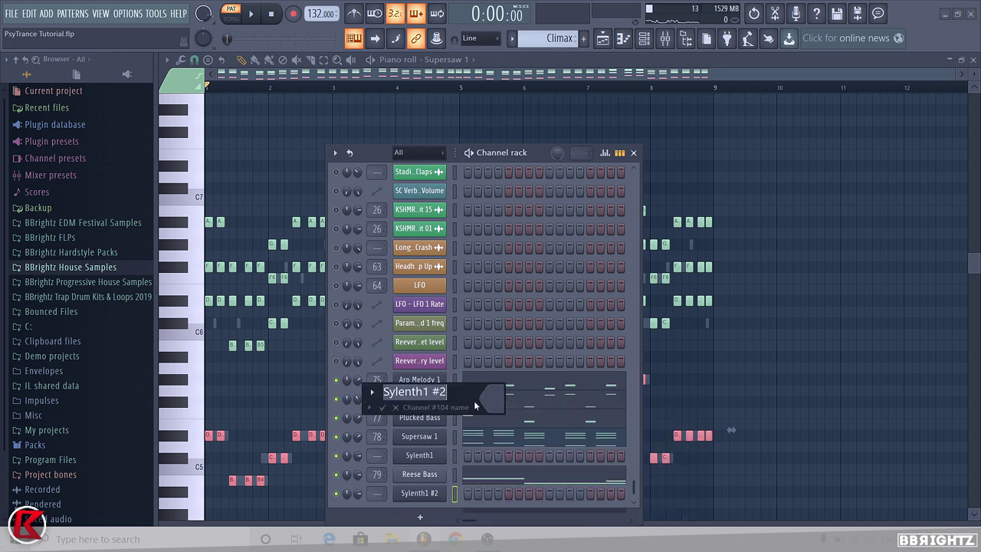
pyautogui.write('Supersaw ')
pyautogui.write('2')
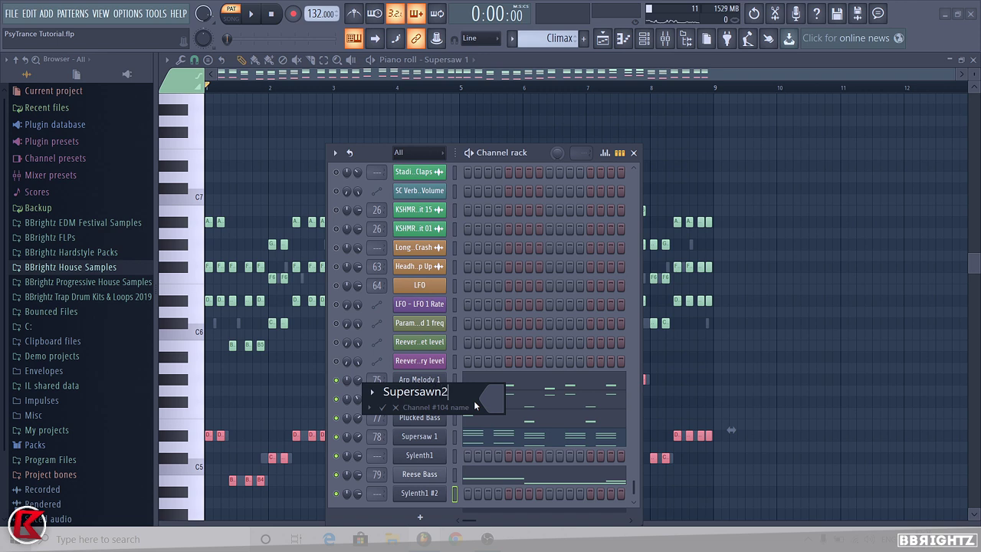
pyautogui.press('BackSpace')
pyautogui.write('2')
pyautogui.press('Return')
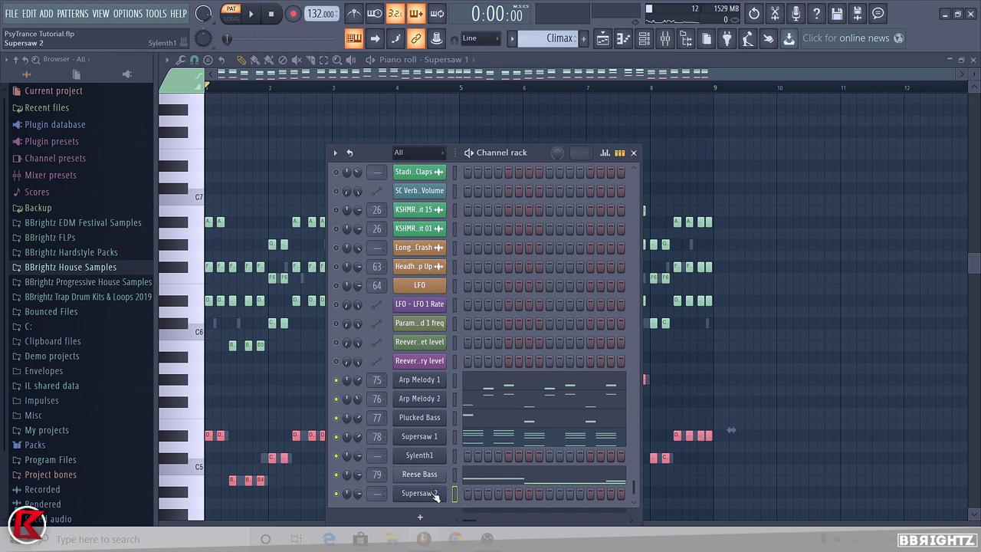
# - Move the Supersaw 2 channel directly below Supersaw 1 and paste the copied chord notes into it
pyautogui.moveTo(435, 497); pyautogui.dragTo(434, 477)
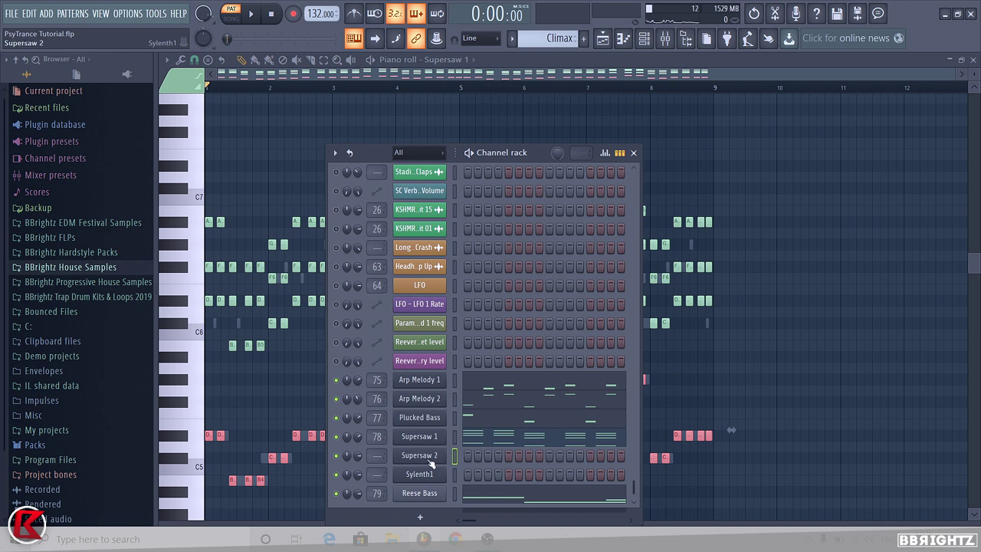
pyautogui.hotkey('ctrl', 'v')
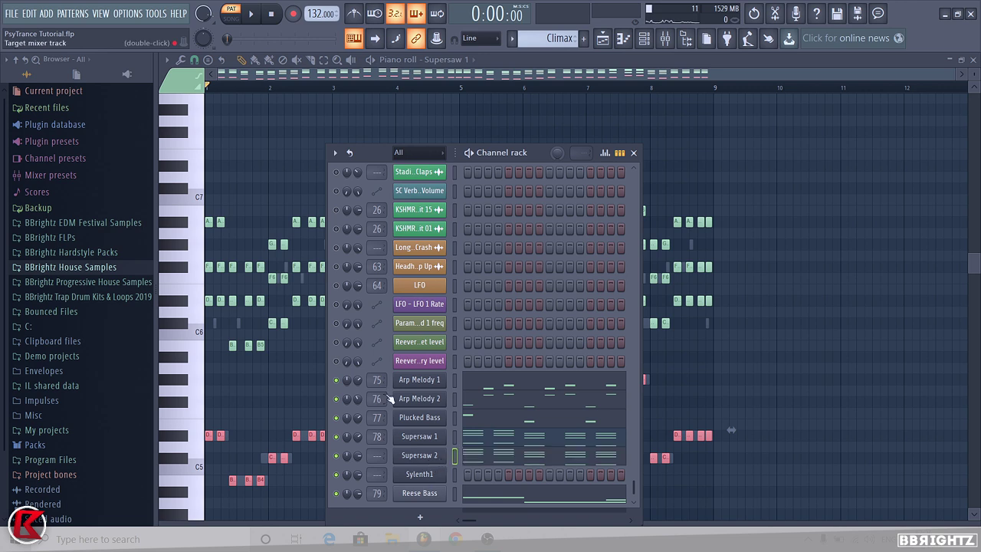
# - Move the Reese Bass mixer track to insert 83 and unmute all mixer tracks
pyautogui.click(665, 37)
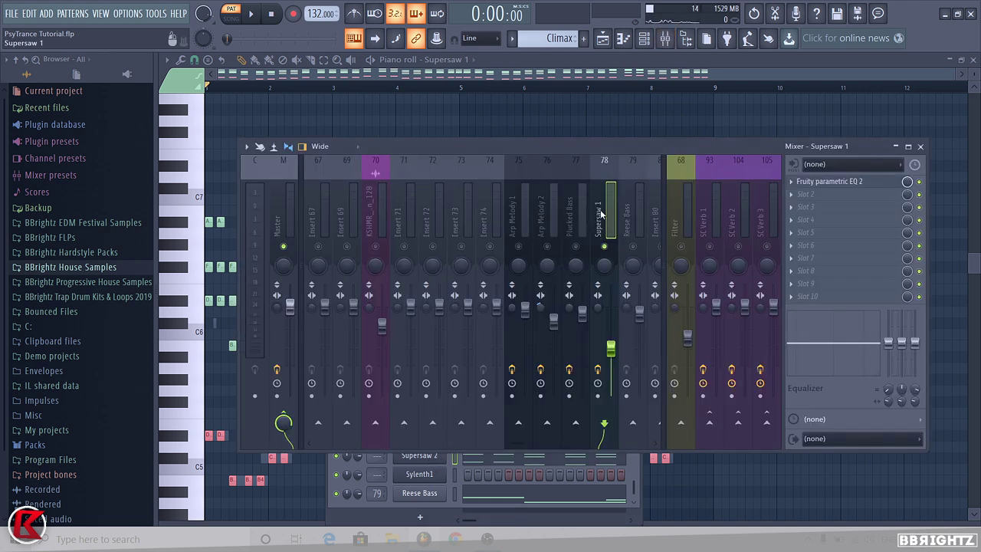
pyautogui.scroll(-9, 601, 214)
pyautogui.click(386, 212)
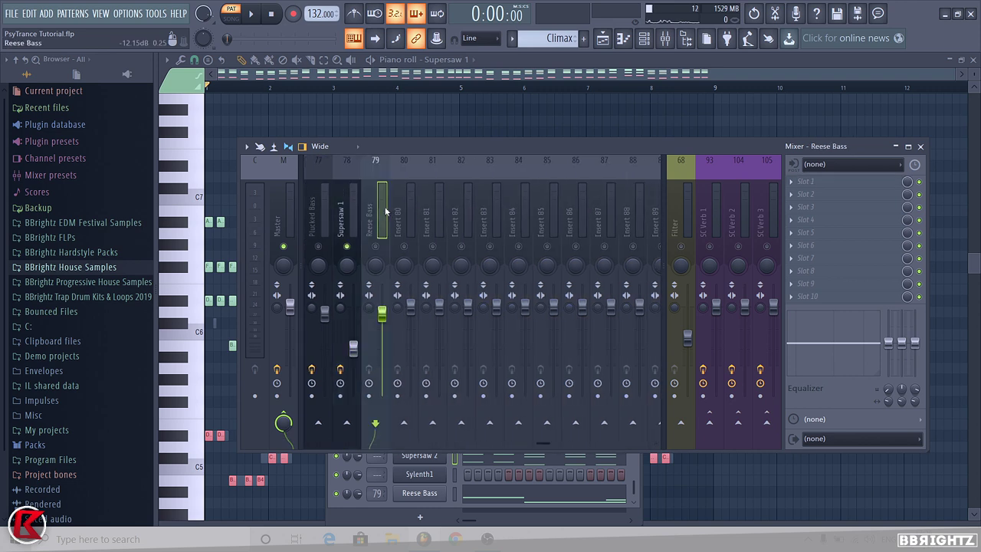
pyautogui.moveTo(380, 209); pyautogui.dragTo(492, 209)
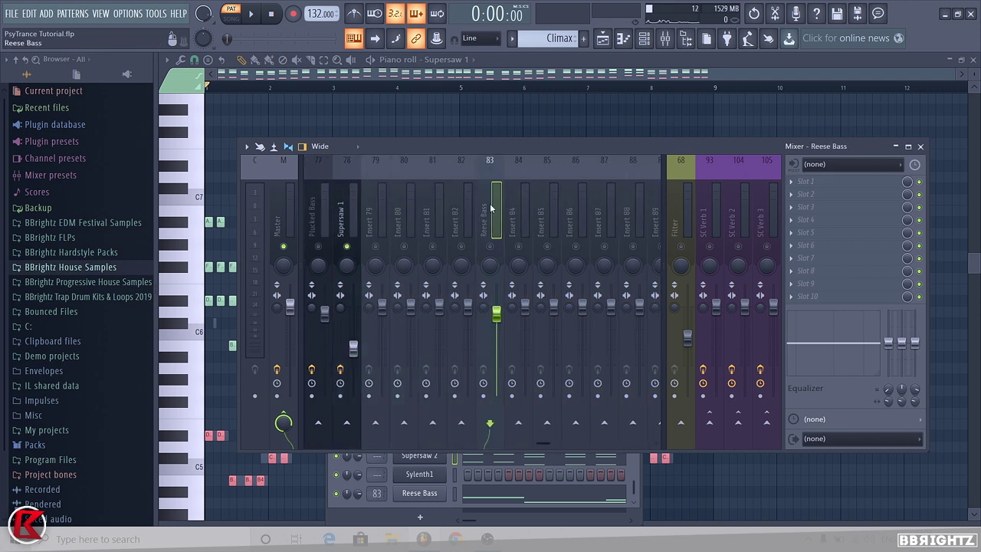
pyautogui.click(376, 246)
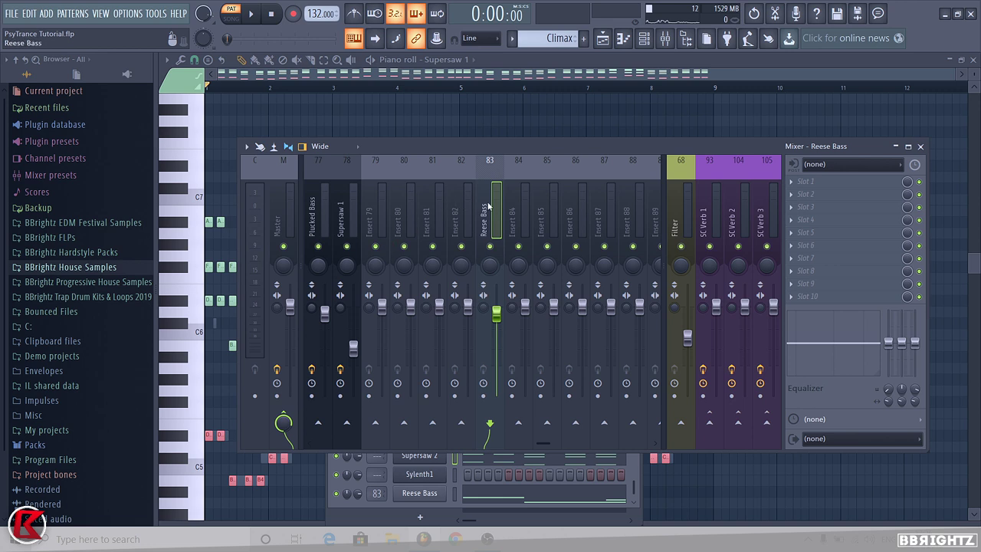
# - Move the Reese Bass mixer track to insert 82 and route the Supersaw 2 channel to insert 79
pyautogui.moveTo(491, 211); pyautogui.dragTo(462, 210)
pyautogui.click(369, 212)
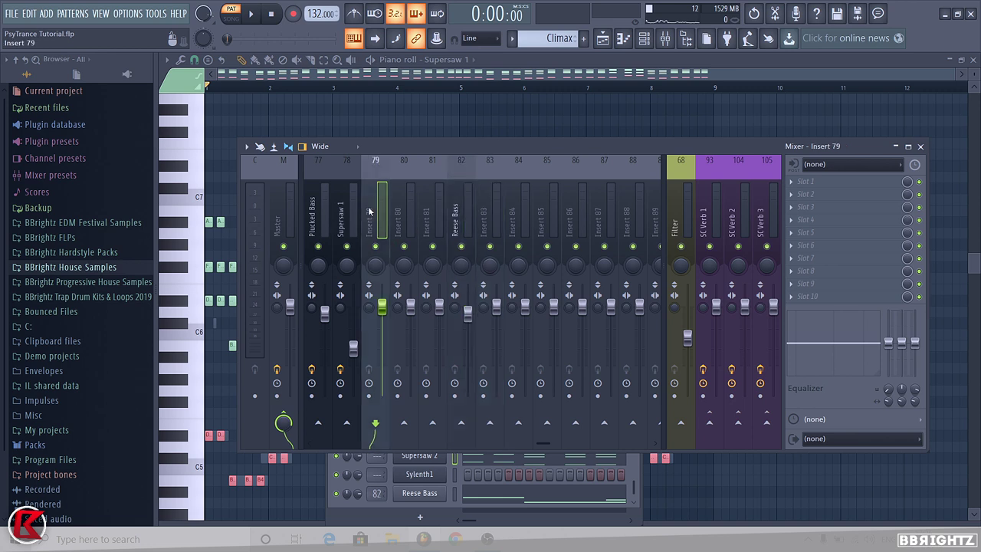
pyautogui.hotkey('ctrl', 'l')
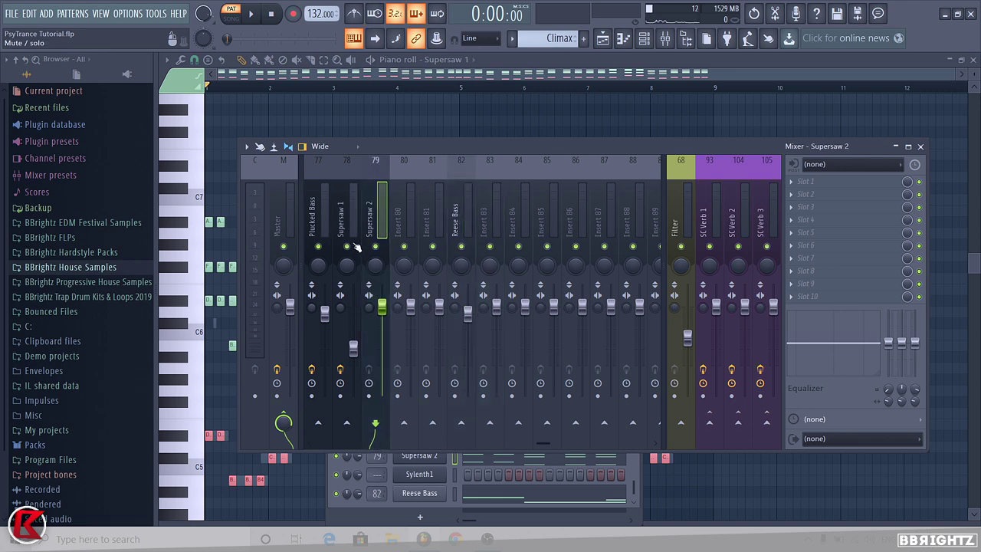
# - Solo the Supersaw 2 mixer track and transpose all its piano roll notes down one octave while auditioning
pyautogui.rightClick(376, 247)
pyautogui.press('space')
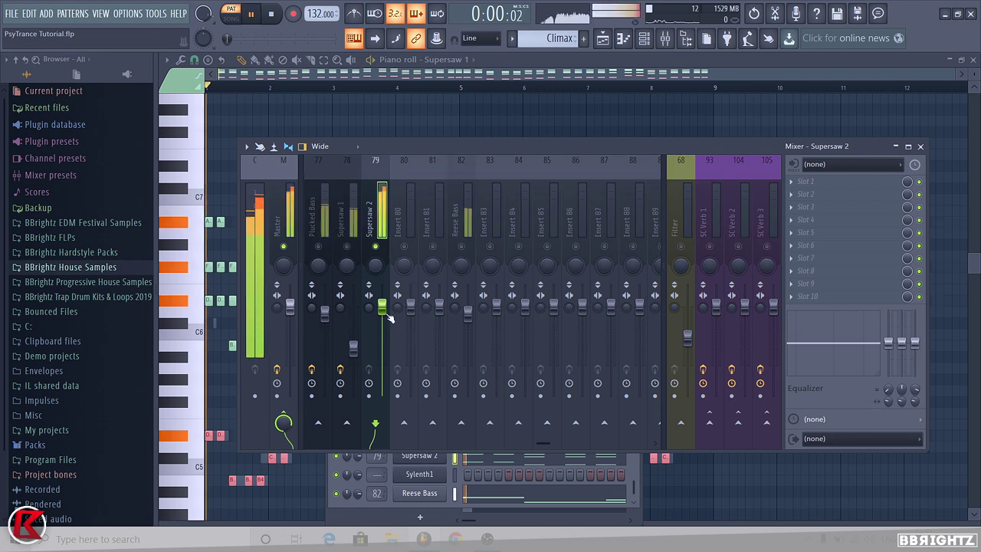
pyautogui.press('space')
pyautogui.press('space')
pyautogui.press('space')
pyautogui.click(481, 463)
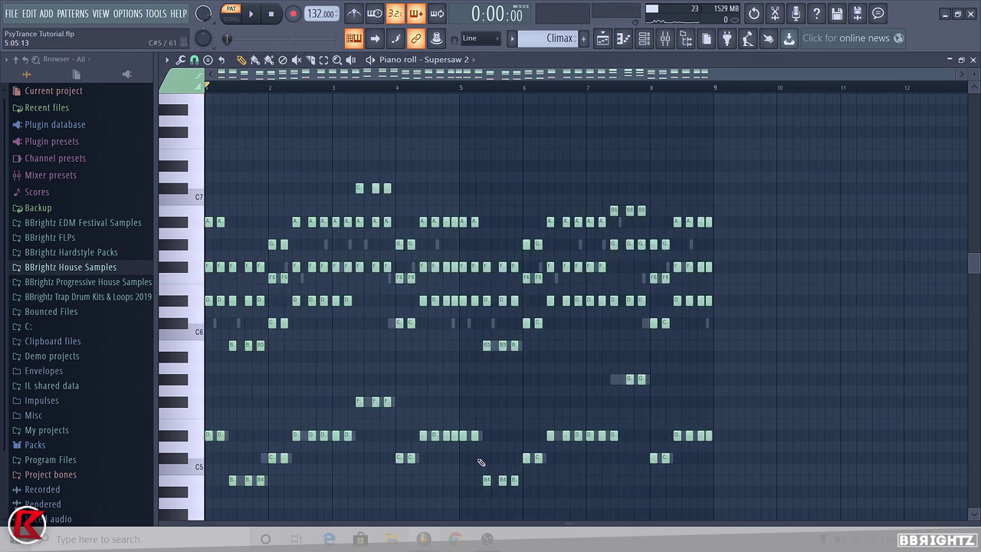
pyautogui.hotkey('ctrl', 'Down')
pyautogui.press('space')
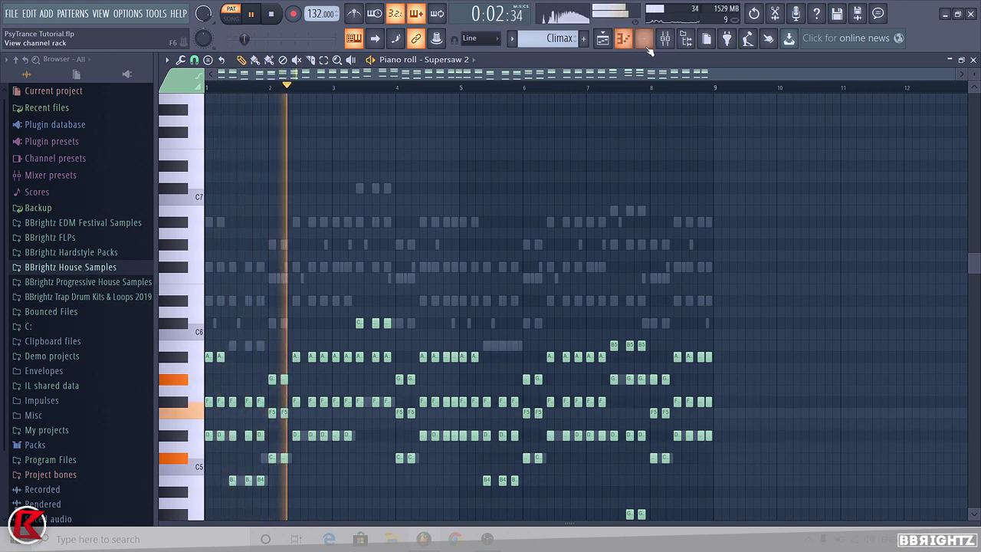
# - Raise the release of amp envelope A in the Supersaw 2 synth to about 4.58 during playback, and close the synth
pyautogui.click(644, 38)
pyautogui.press('space')
pyautogui.click(421, 455)
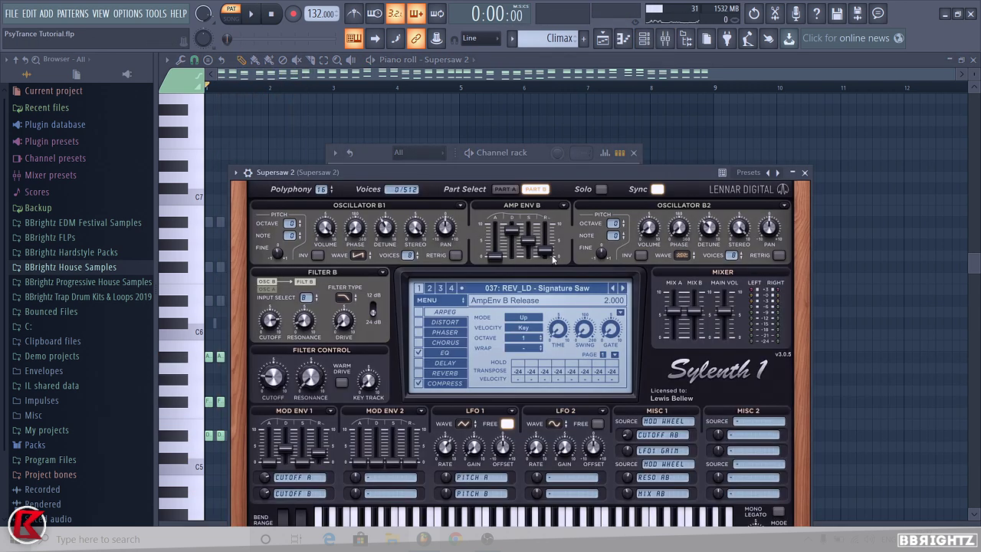
pyautogui.press('space')
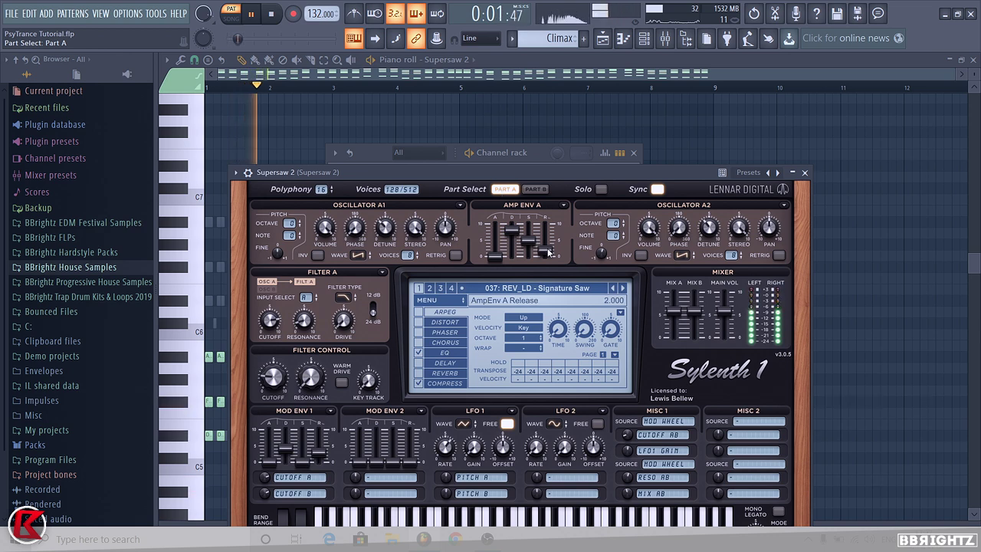
pyautogui.moveTo(549, 232); pyautogui.dragTo(547, 217)
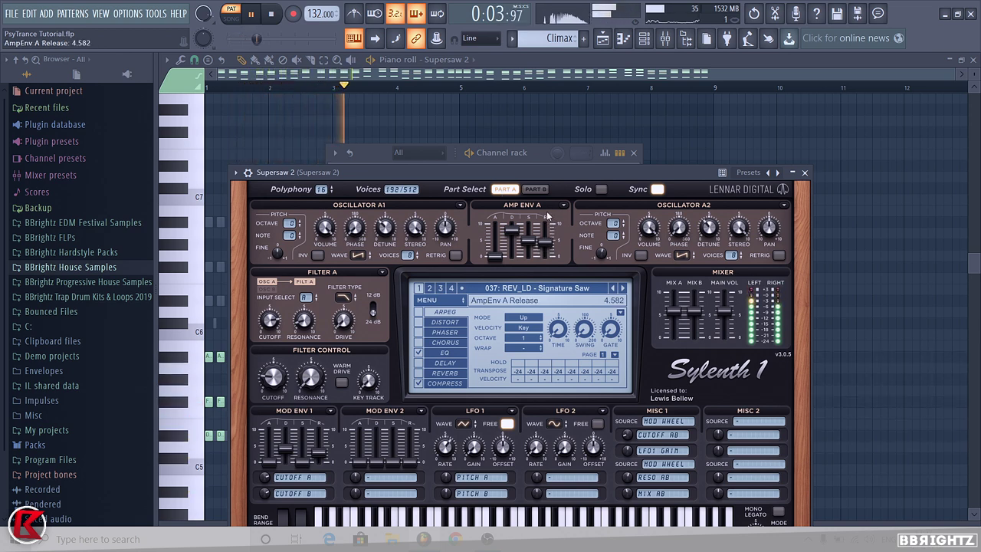
pyautogui.click(804, 173)
# - Lower the Supersaw 2 mixer level, then switch listening to Supersaw 1 alone and adjust its stereo separation
pyautogui.click(665, 38)
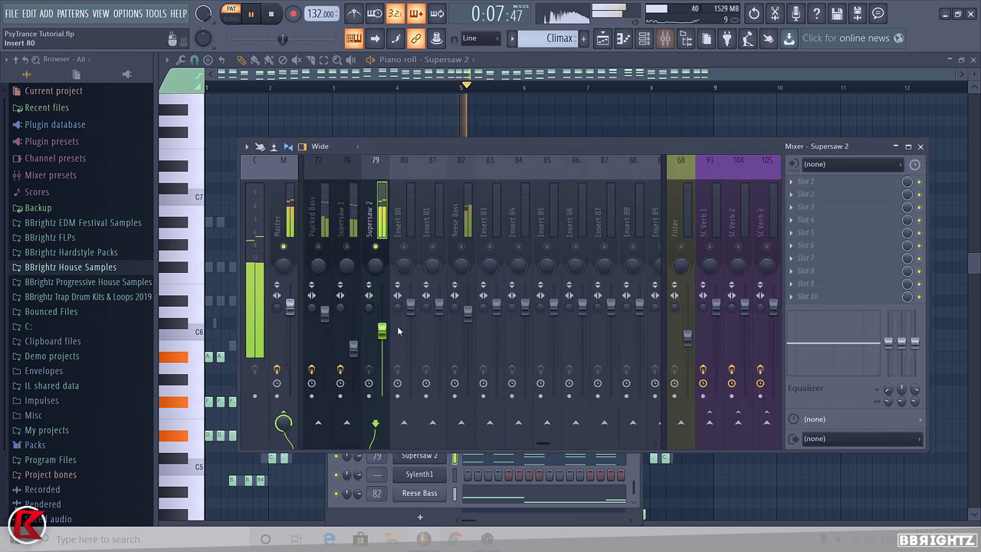
pyautogui.moveTo(385, 334); pyautogui.dragTo(385, 342)
pyautogui.click(347, 247)
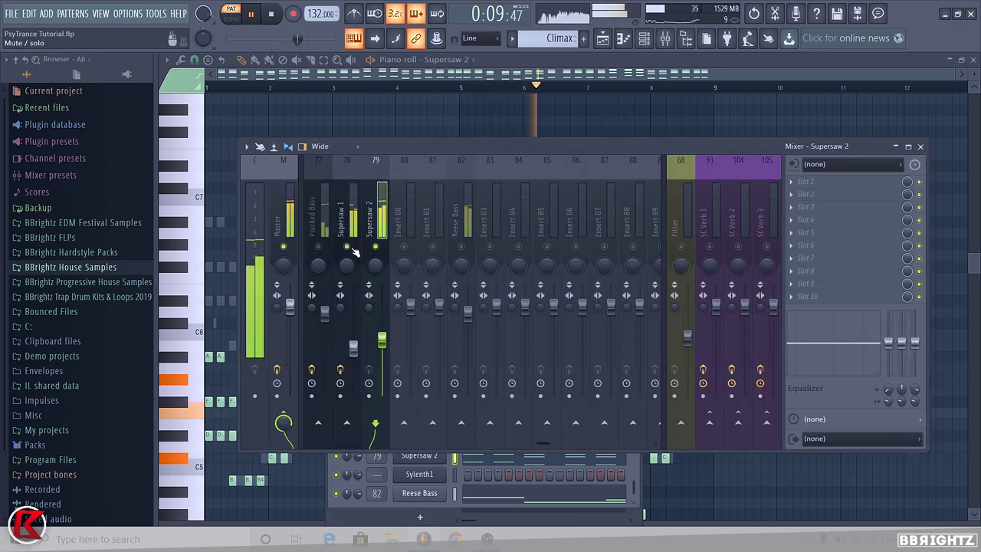
pyautogui.click(376, 246)
pyautogui.moveTo(341, 309); pyautogui.dragTo(341, 326)
pyautogui.press('space')
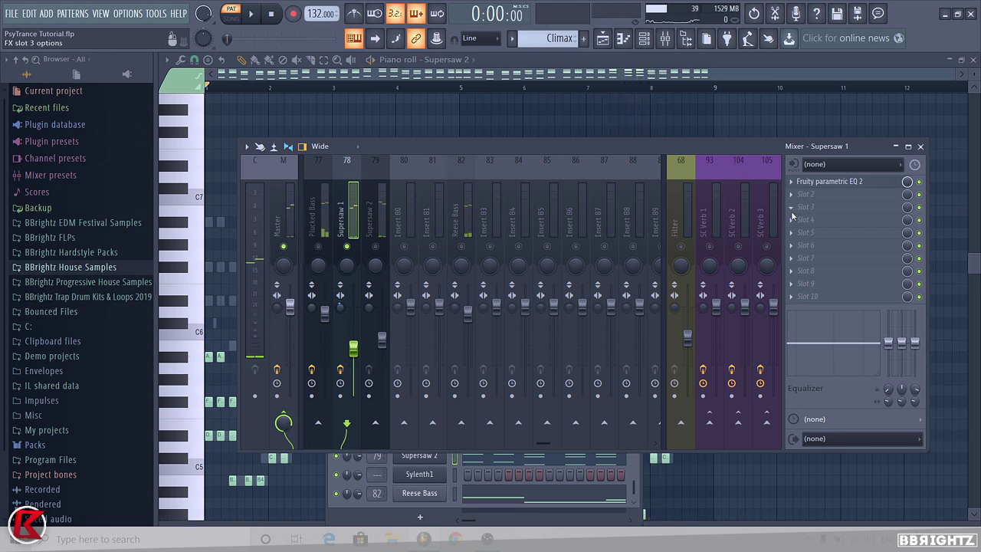
# - Load Fruity Stereo Shaper into slot 3 of the Supersaw 1 mixer track and audition it
pyautogui.click(792, 208)
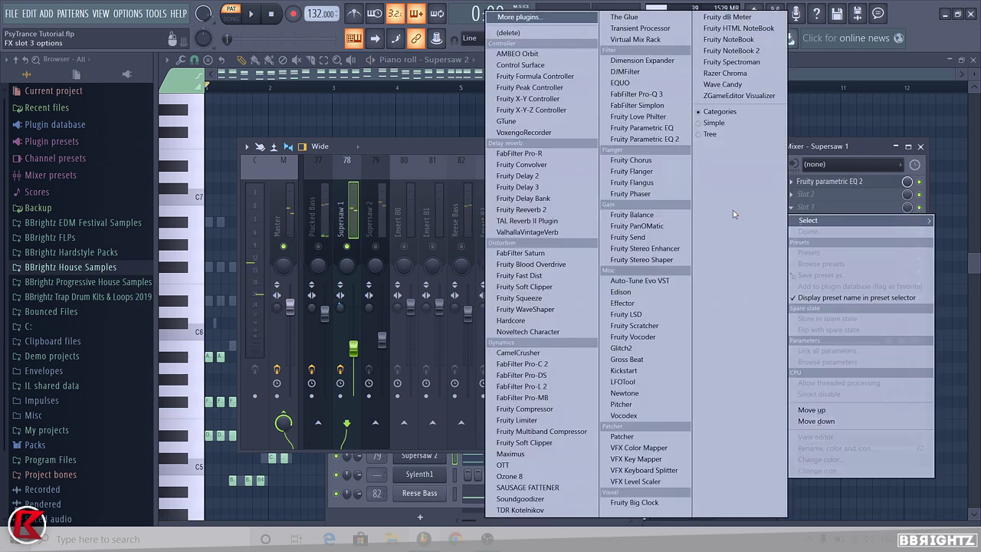
pyautogui.click(664, 260)
pyautogui.press('space')
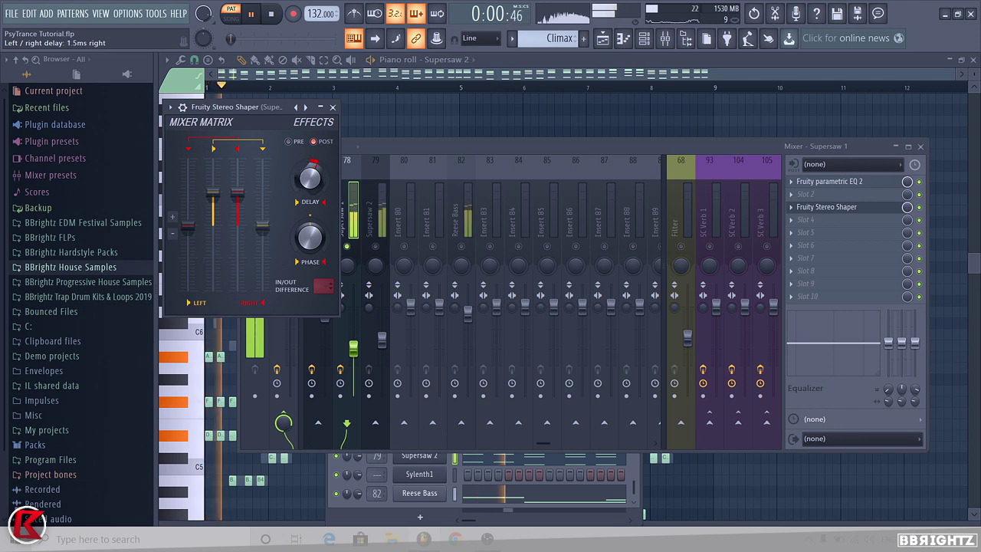
pyautogui.click(345, 211)
# - Add Fruity parametric EQ 2 to slot 2 of Supersaw 2, cutting the lows and dipping the high shelf about 1.1 dB near 6.9 kHz
pyautogui.click(374, 213)
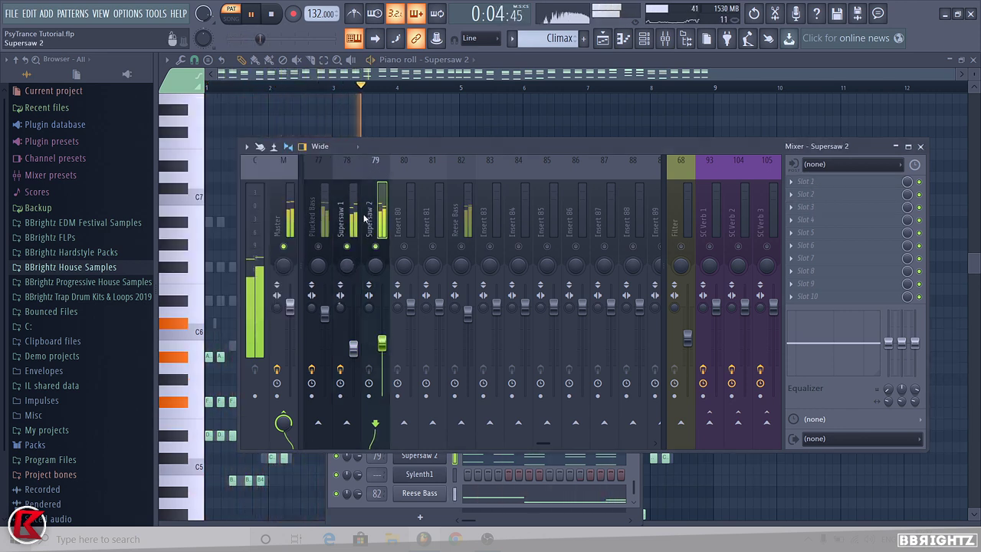
pyautogui.click(805, 194)
pyautogui.click(644, 141)
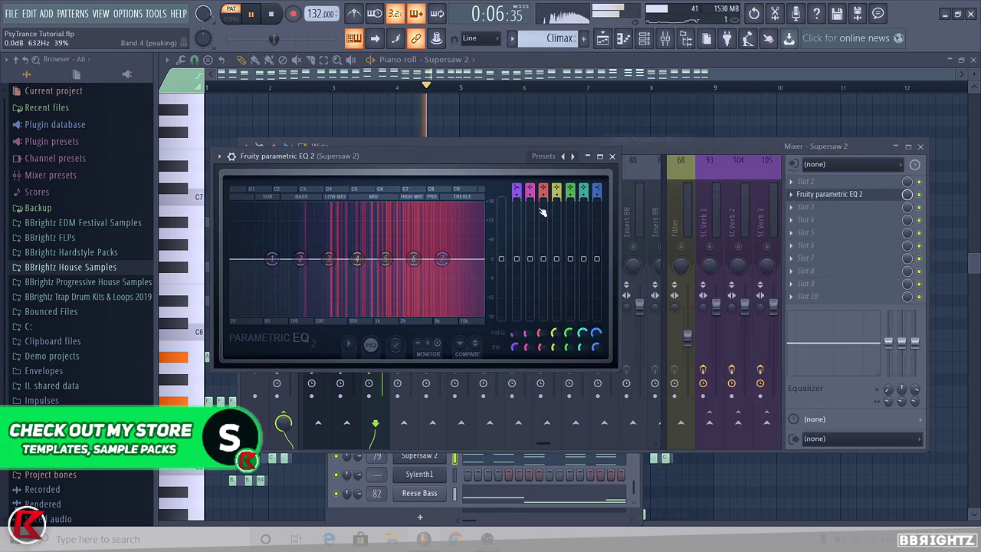
pyautogui.moveTo(442, 259); pyautogui.dragTo(447, 266)
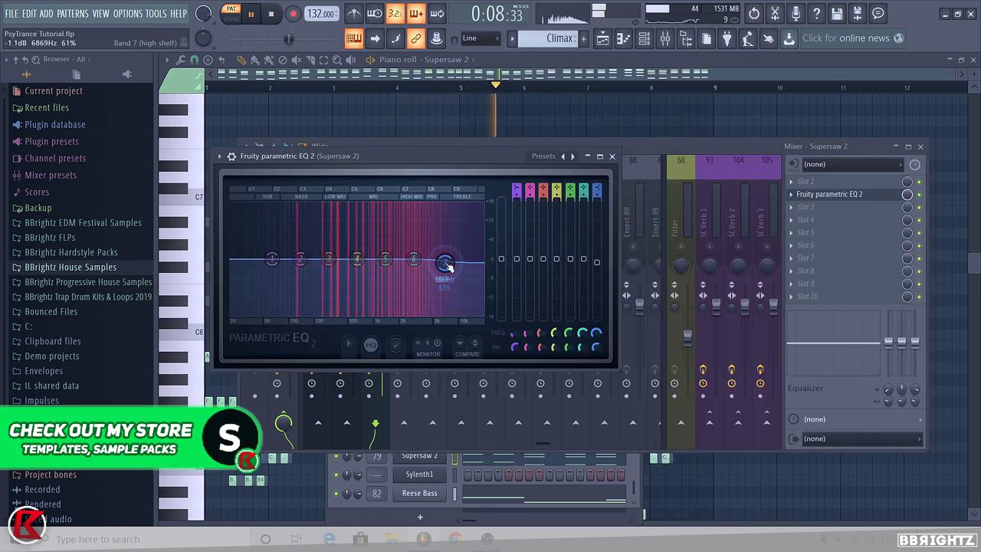
pyautogui.moveTo(300, 259); pyautogui.dragTo(269, 316)
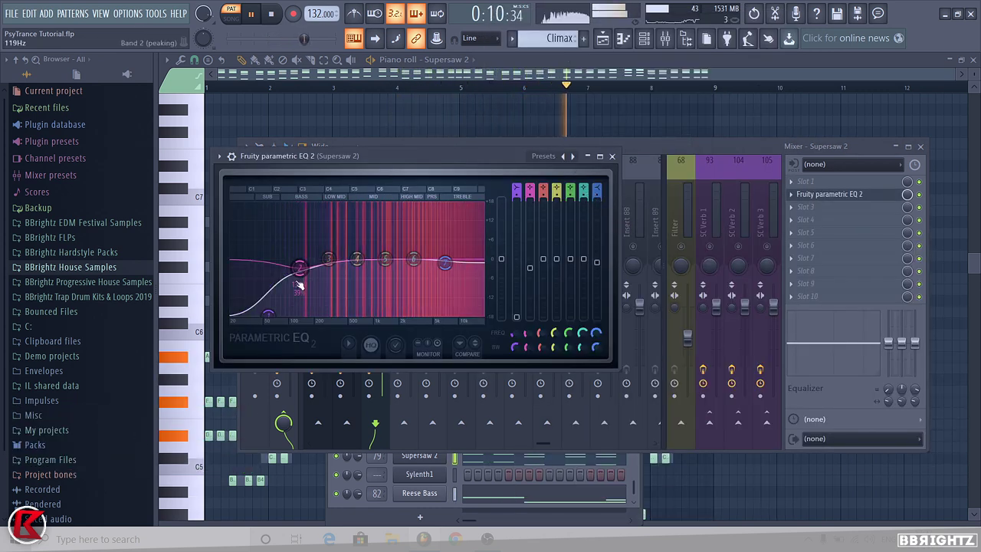
pyautogui.click(611, 156)
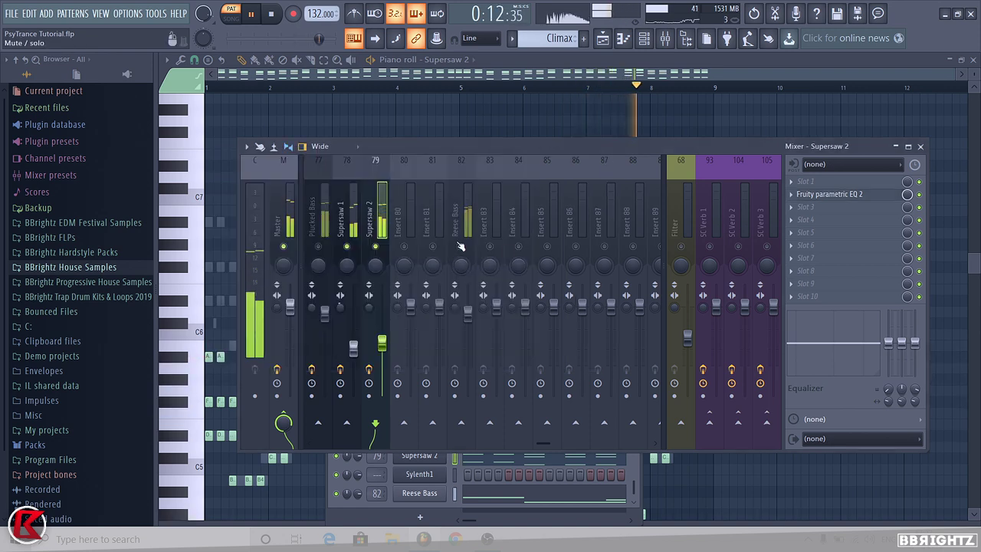
# - Set the attack of amp envelope A in the Supersaw 2 synth to 0.050 during playback, and close the synth
pyautogui.press('F6')
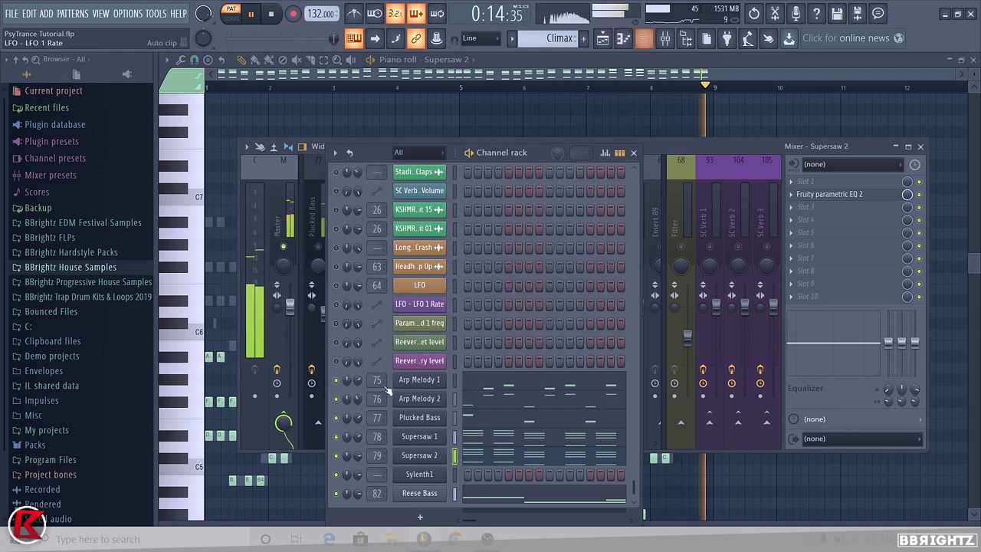
pyautogui.click(423, 457)
pyautogui.press('space')
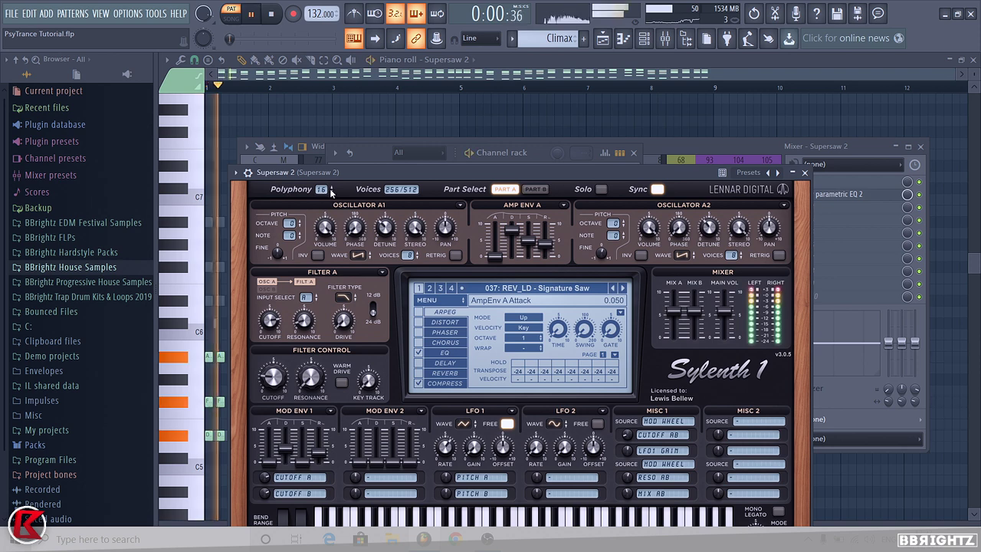
pyautogui.click(805, 172)
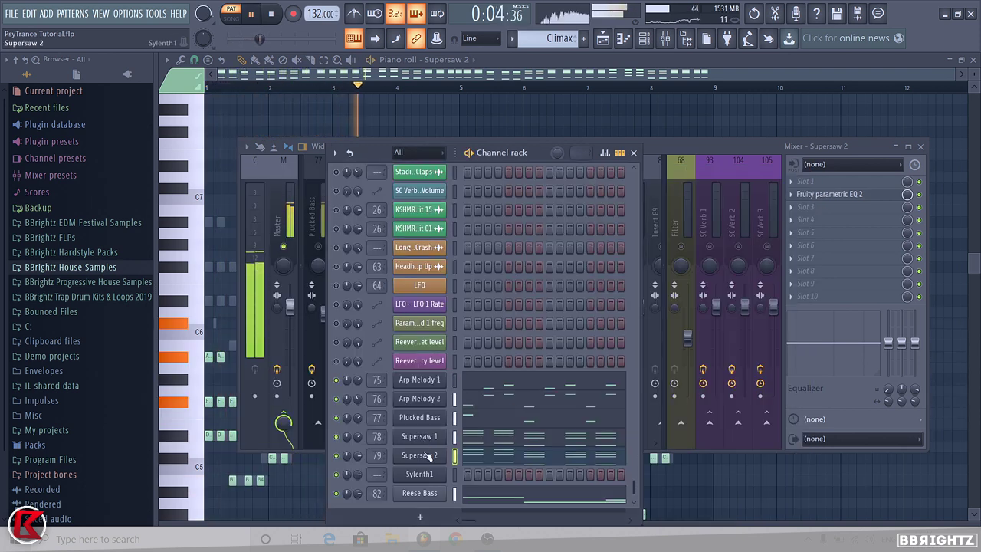
# - Bring the Reese Bass in at -2.5 dB and unmute the Plucked Bass mixer track
pyautogui.click(674, 145)
pyautogui.click(468, 316)
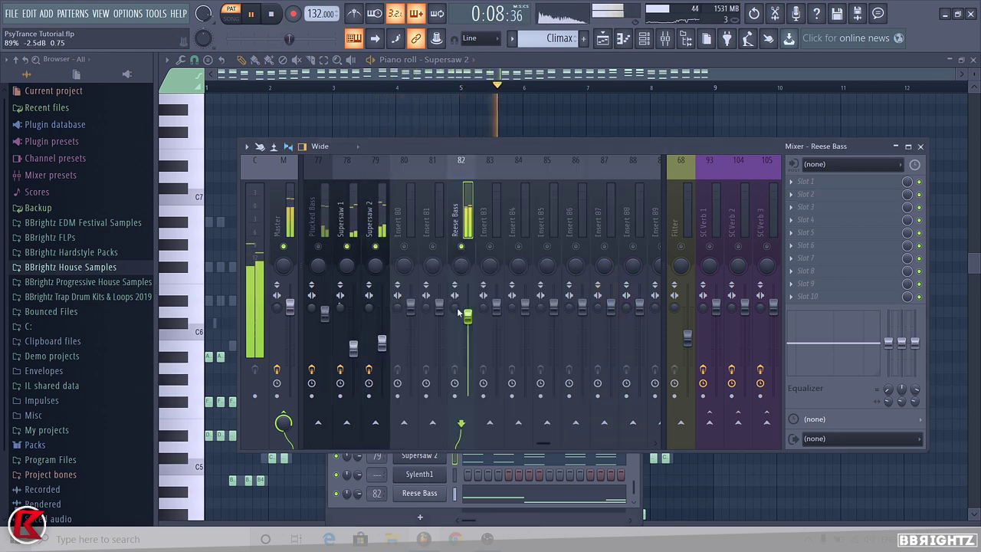
pyautogui.scroll(9, 447, 192)
pyautogui.click(575, 246)
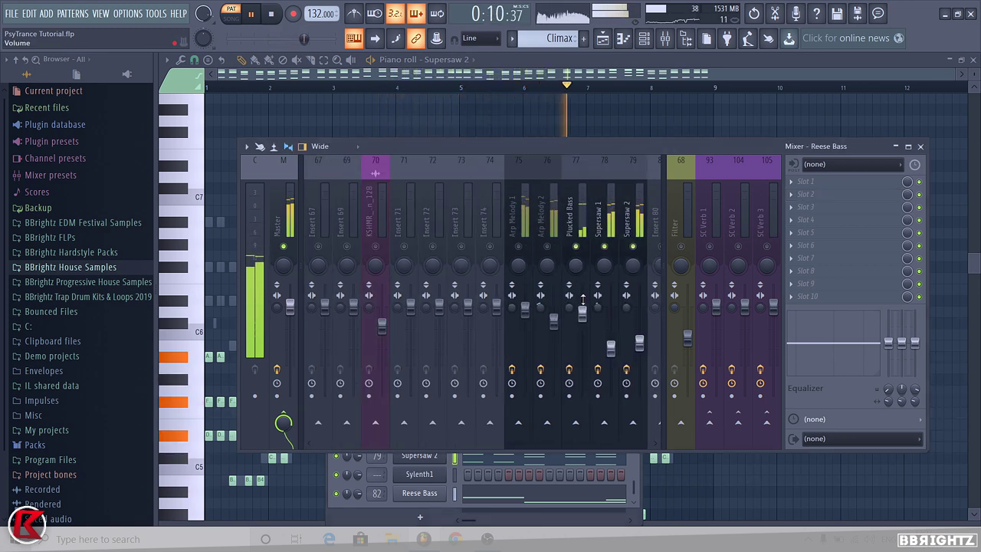
pyautogui.click(576, 222)
pyautogui.scroll(-6, 514, 266)
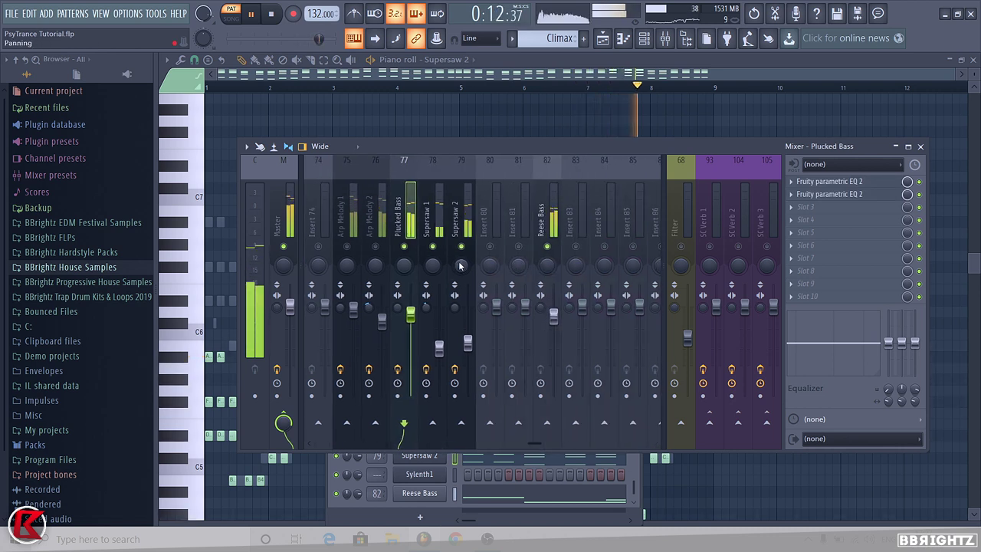
# - Unmute Arp Melody 1 and Arp Melody 2, set the Supersaw 2 level to about -11.2 dB, and stop playback
pyautogui.moveTo(467, 343); pyautogui.dragTo(468, 349)
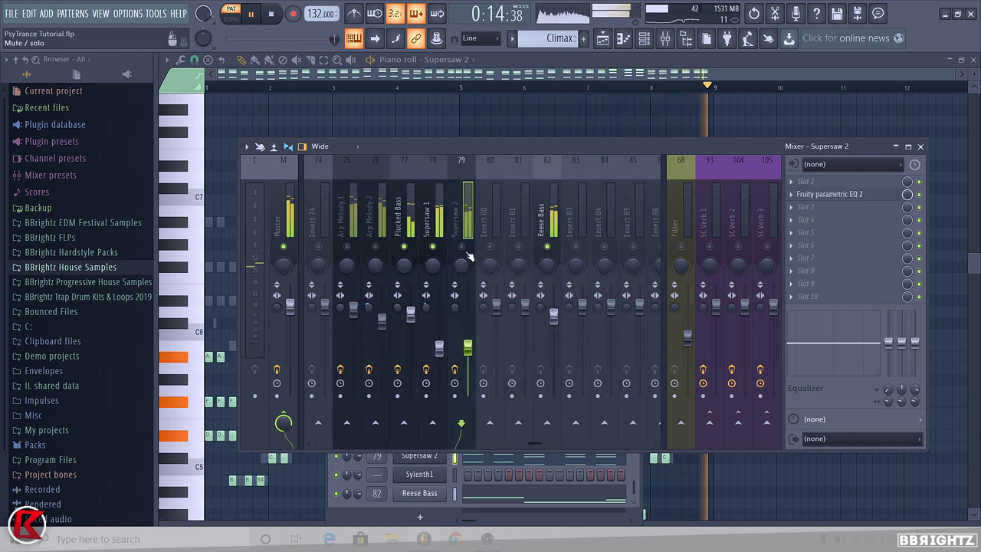
pyautogui.moveTo(392, 249); pyautogui.dragTo(357, 248)
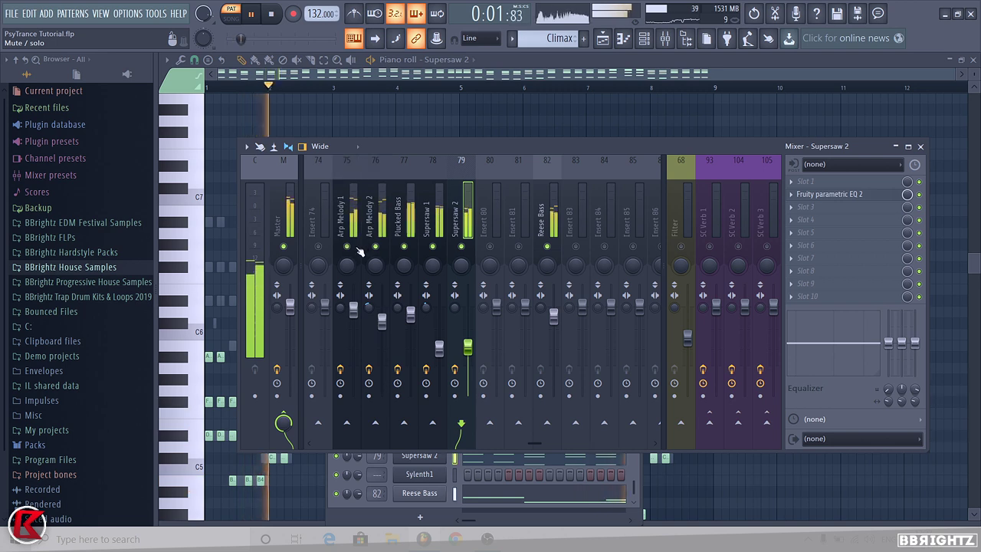
pyautogui.moveTo(468, 349); pyautogui.dragTo(468, 348)
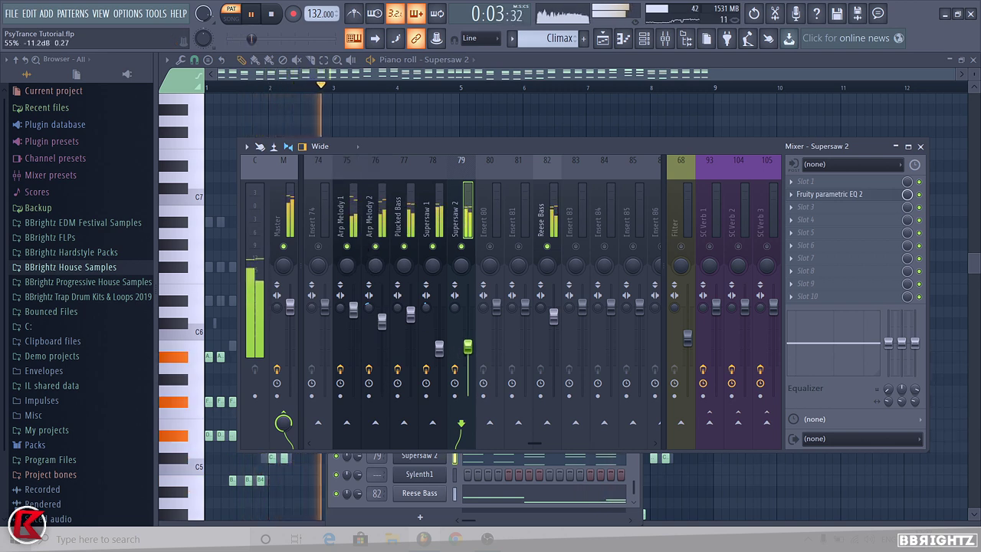
pyautogui.click(384, 220)
pyautogui.press('space')
pyautogui.click(345, 221)
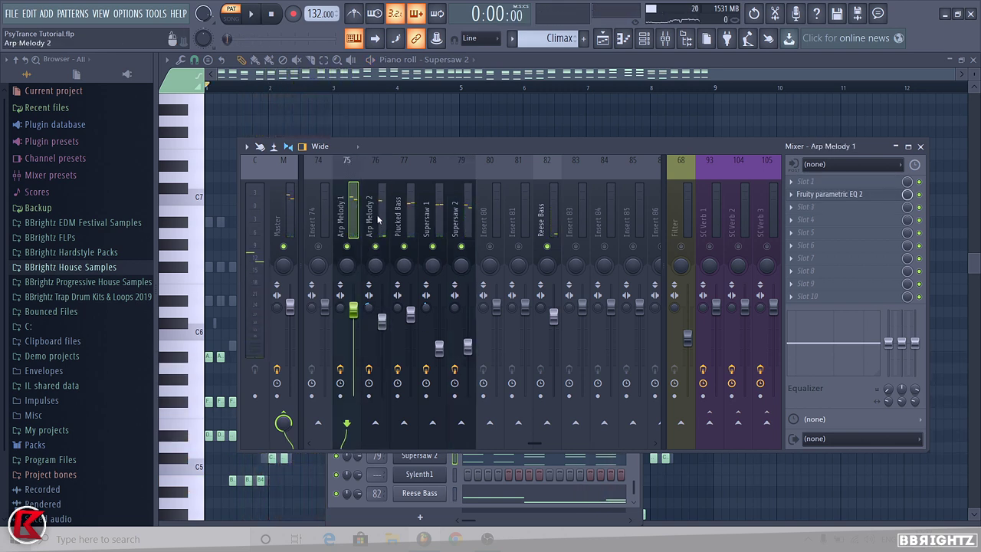
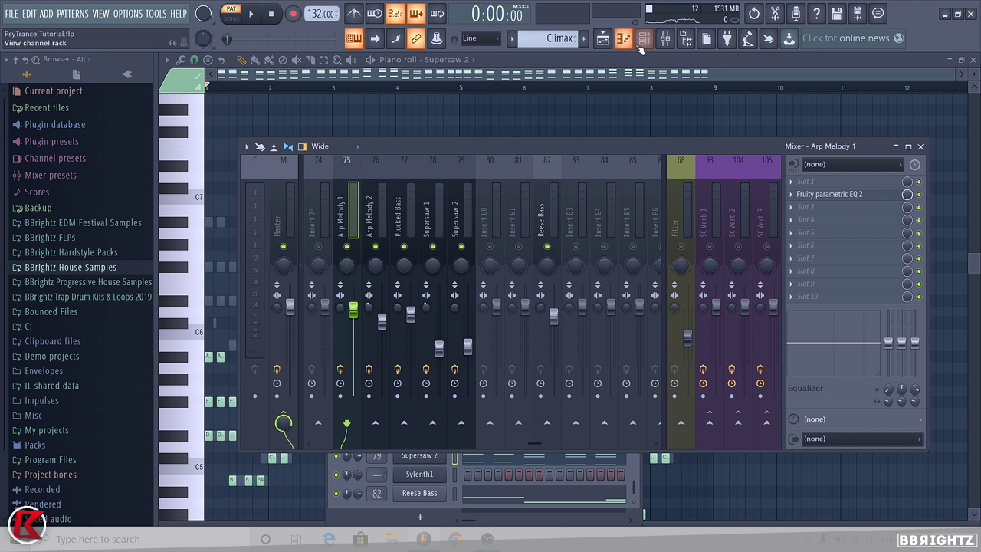
pyautogui.click(643, 43)
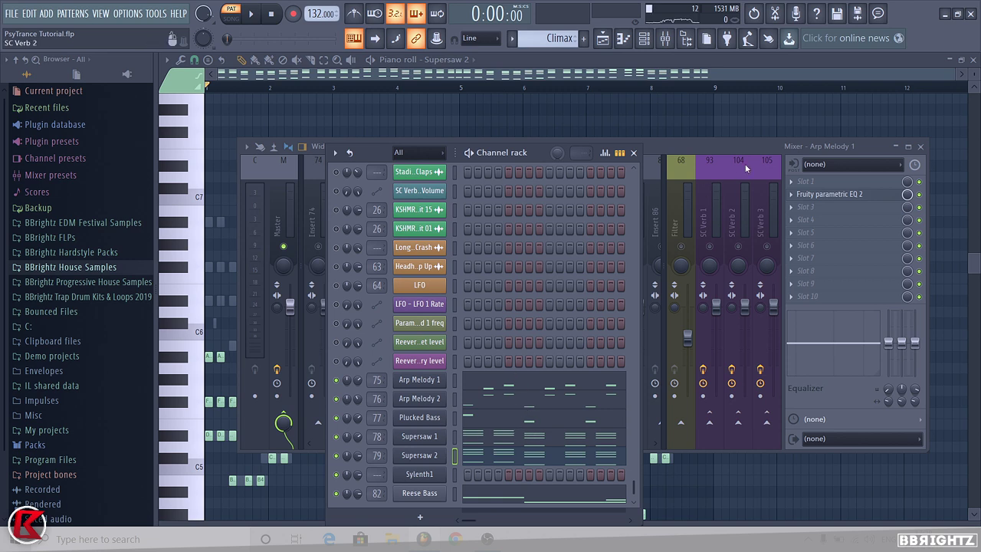
pyautogui.click(707, 184)
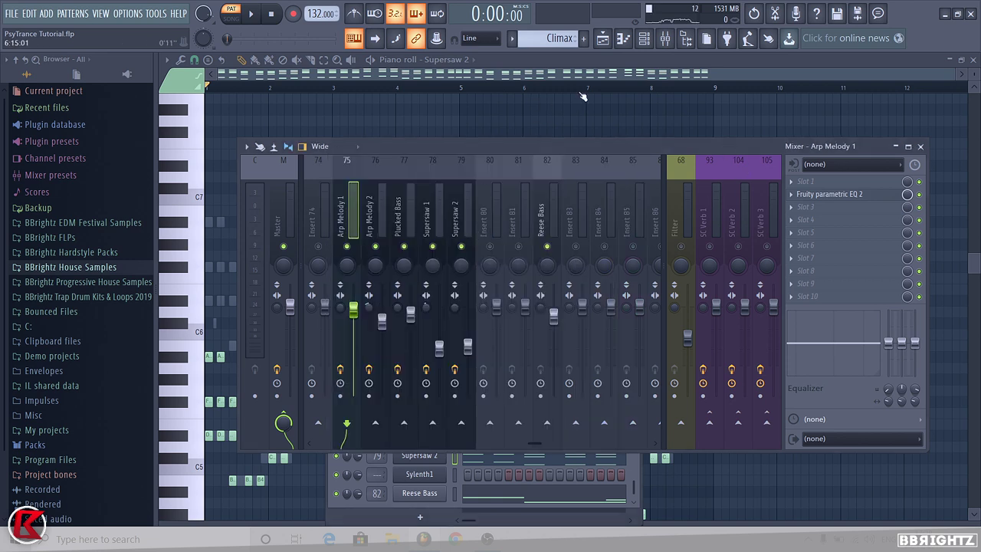
pyautogui.press('F7')
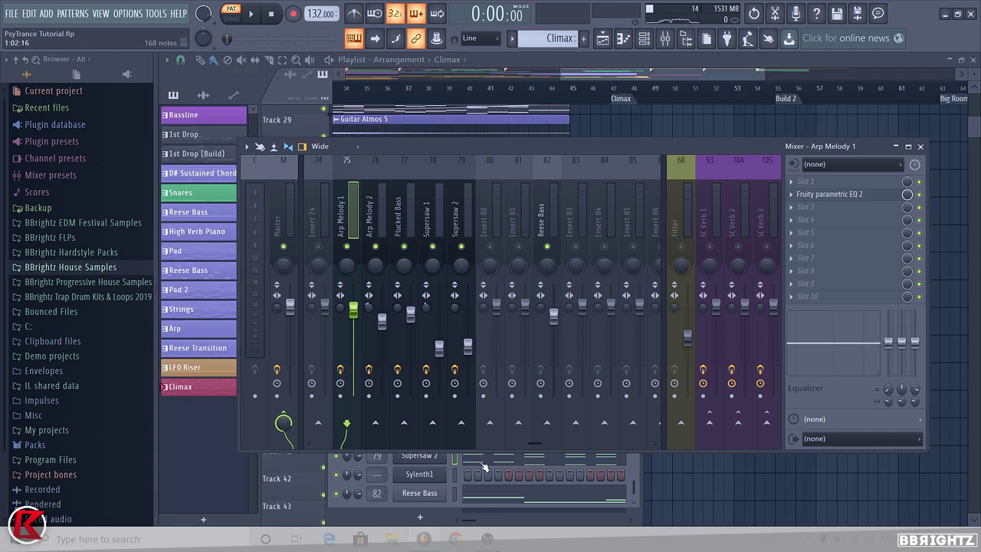
pyautogui.press('F7')
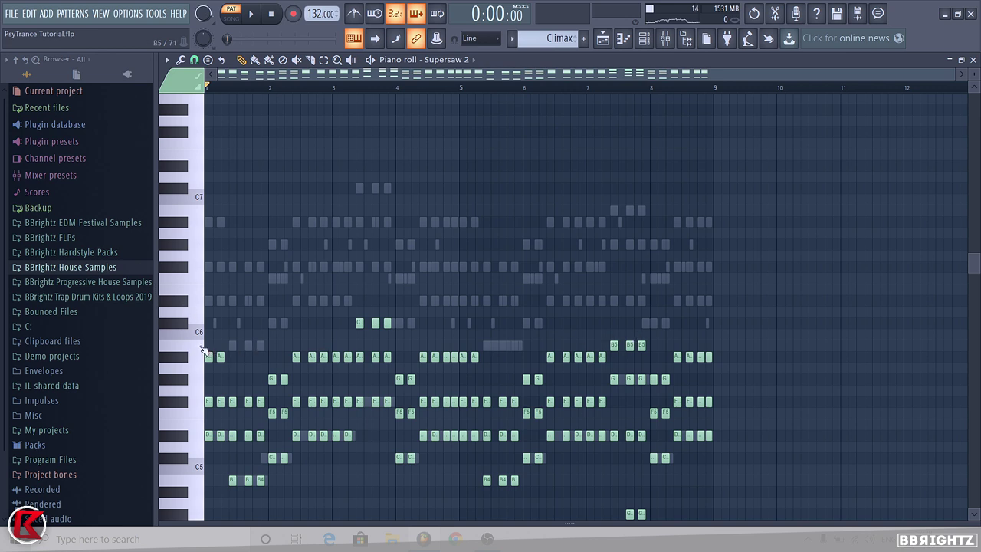
pyautogui.click(646, 37)
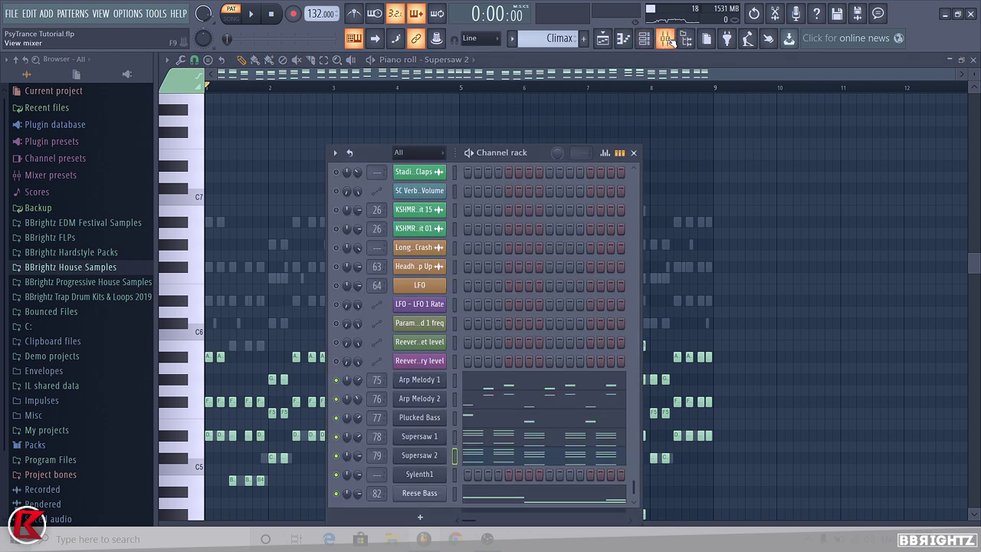
pyautogui.click(667, 39)
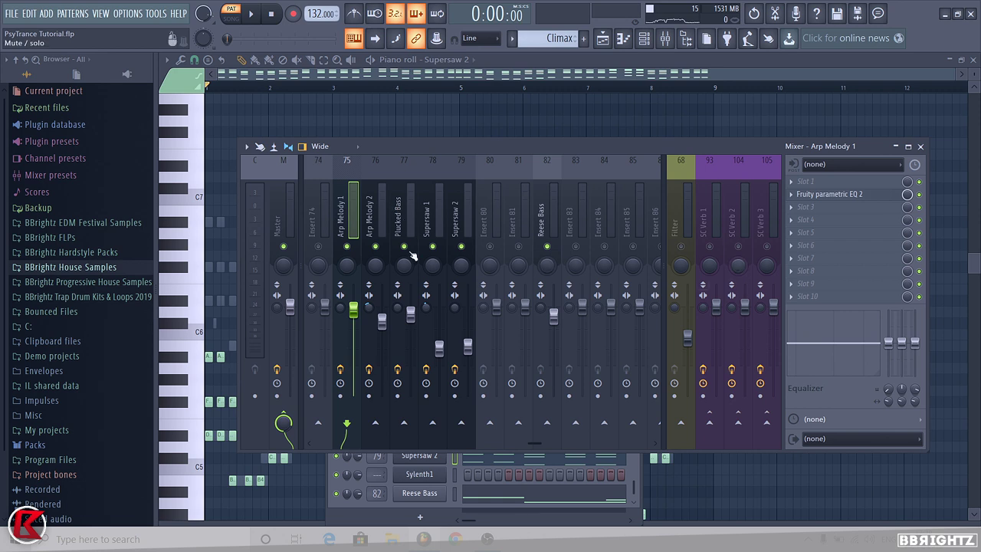
# - Start playback, move the unnamed Sylenth1 channel directly below Arp Melody 2, and rename it Square LD
pyautogui.press('space')
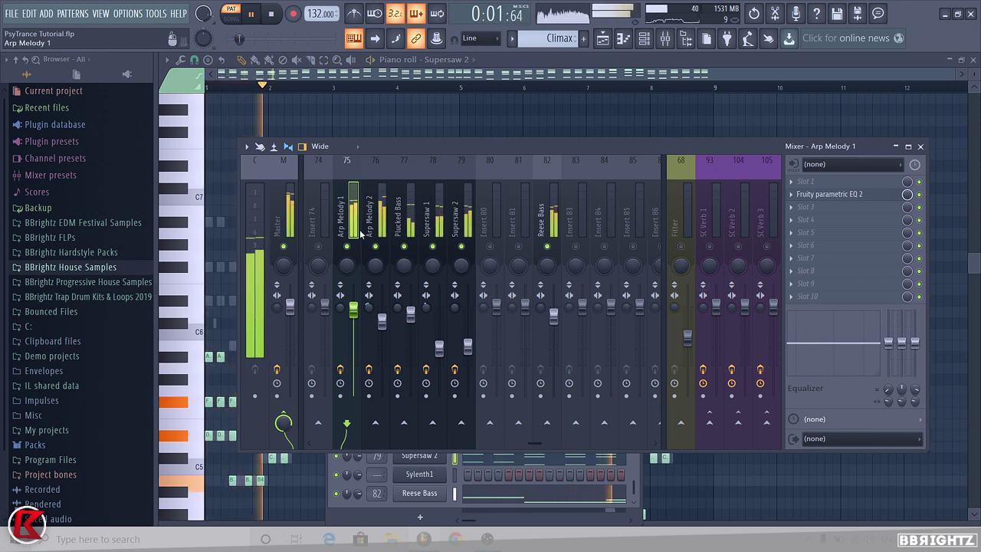
pyautogui.click(644, 38)
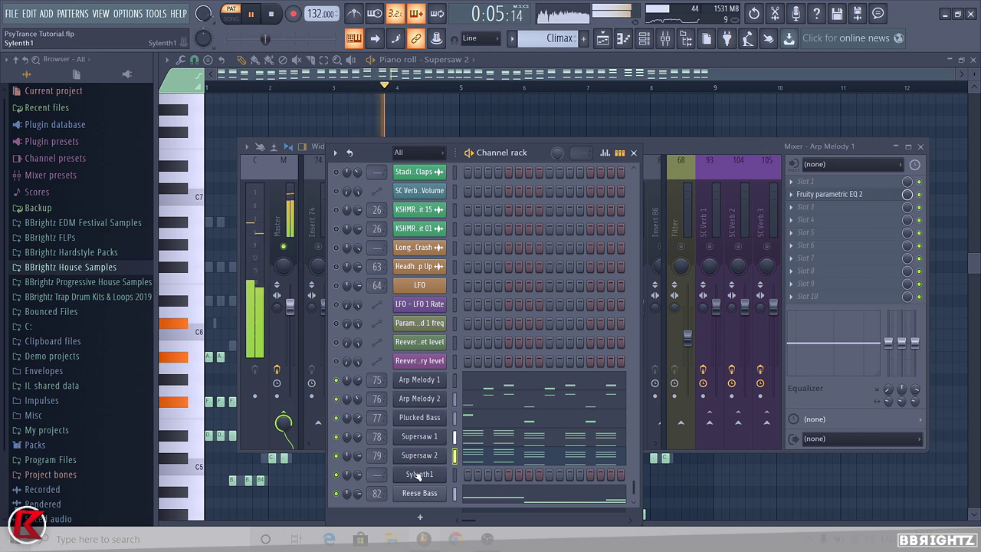
pyautogui.moveTo(419, 475); pyautogui.dragTo(418, 418)
pyautogui.rightClick(417, 417)
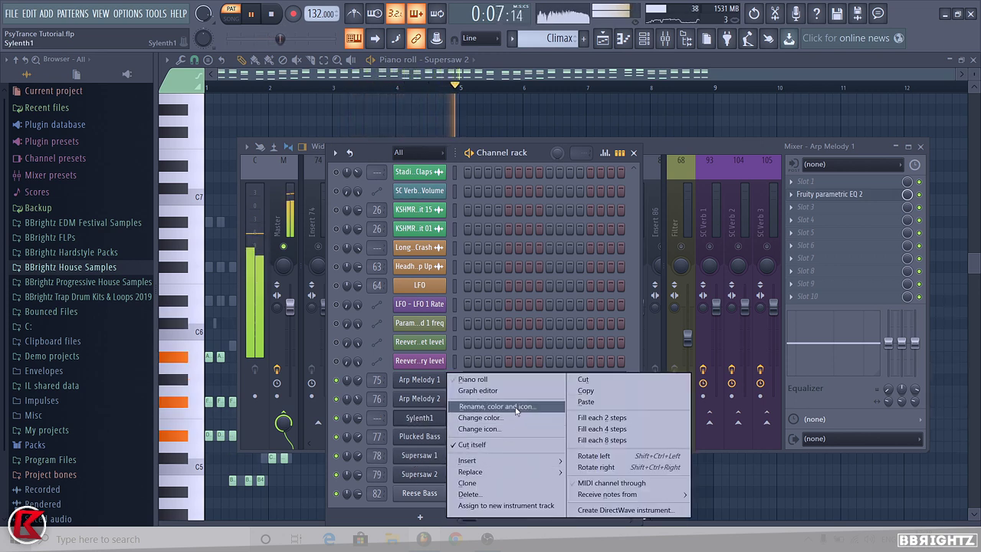
pyautogui.click(490, 401)
pyautogui.write('Sq')
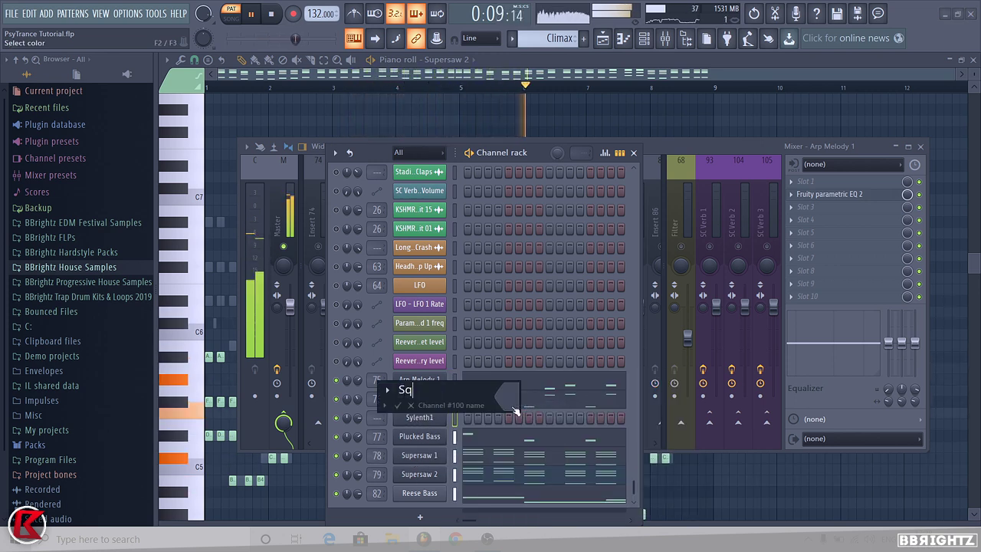
pyautogui.write('uare LD')
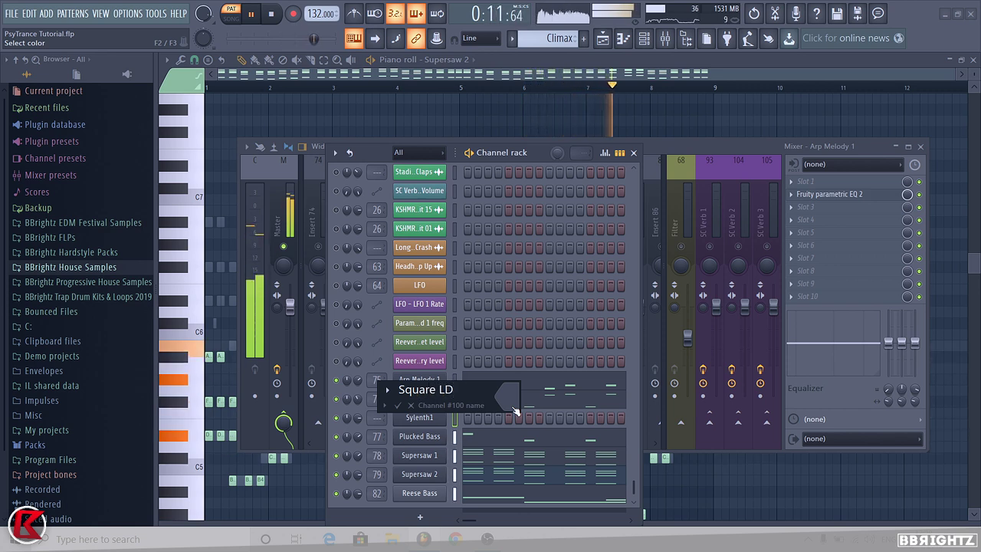
pyautogui.press('Return')
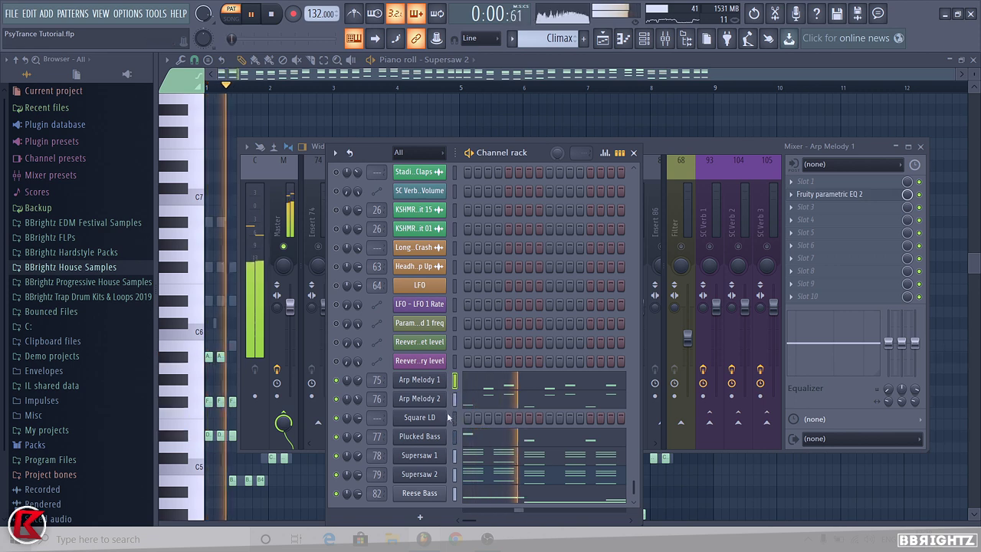
# - Paste the copied notes into Square LD, solo the channel, and audition the melody in its piano roll
pyautogui.hotkey('ctrl', 'v')
pyautogui.press('space')
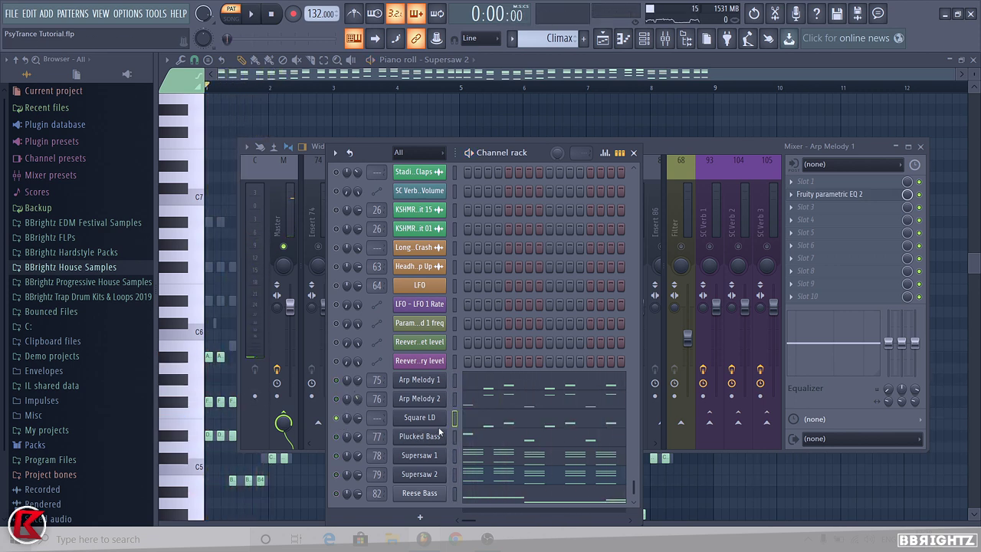
pyautogui.click(470, 423)
pyautogui.press('space')
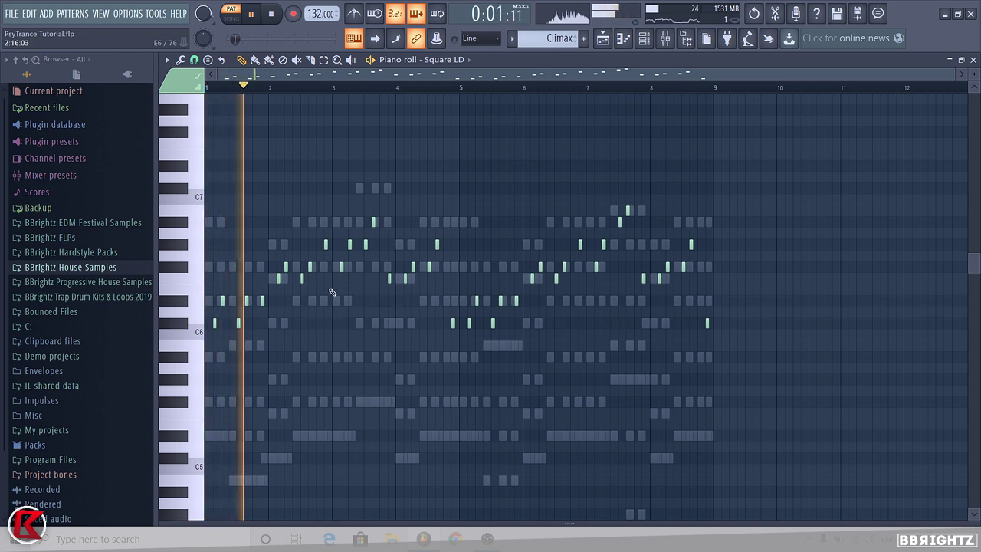
pyautogui.press('space')
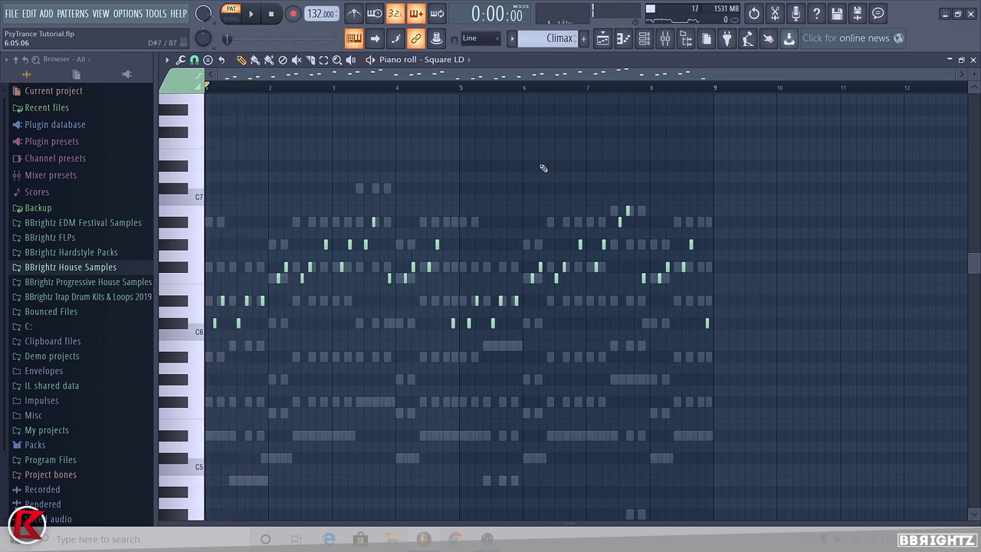
# - Apply quick legato to the Square LD notes so each one extends to the next, and play the pattern
pyautogui.hotkey('ctrl', 'l')
pyautogui.scroll(3, 223, 356)
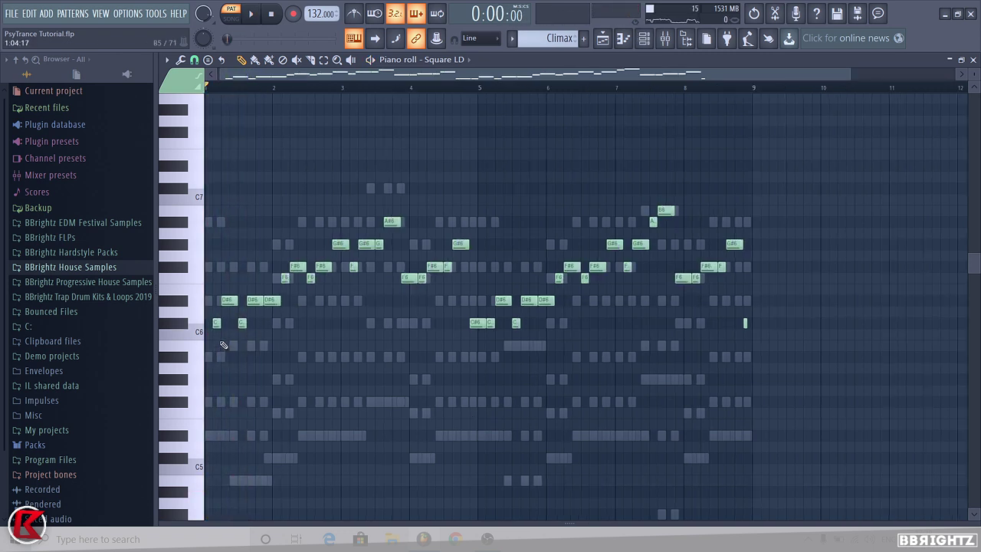
pyautogui.press('space')
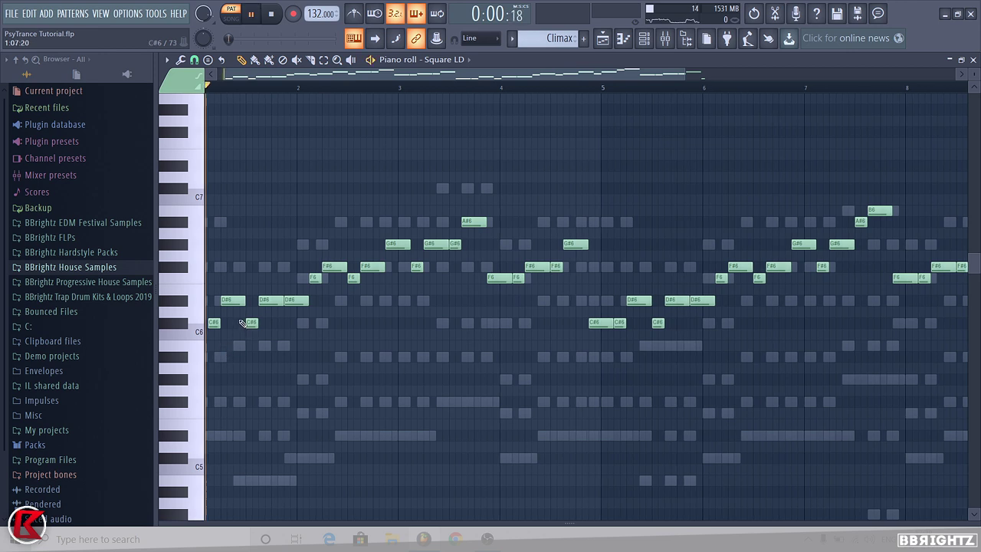
# - Turn on mono legato in the Square LD synth and set the portamento time to about 54 ms during playback
pyautogui.click(645, 39)
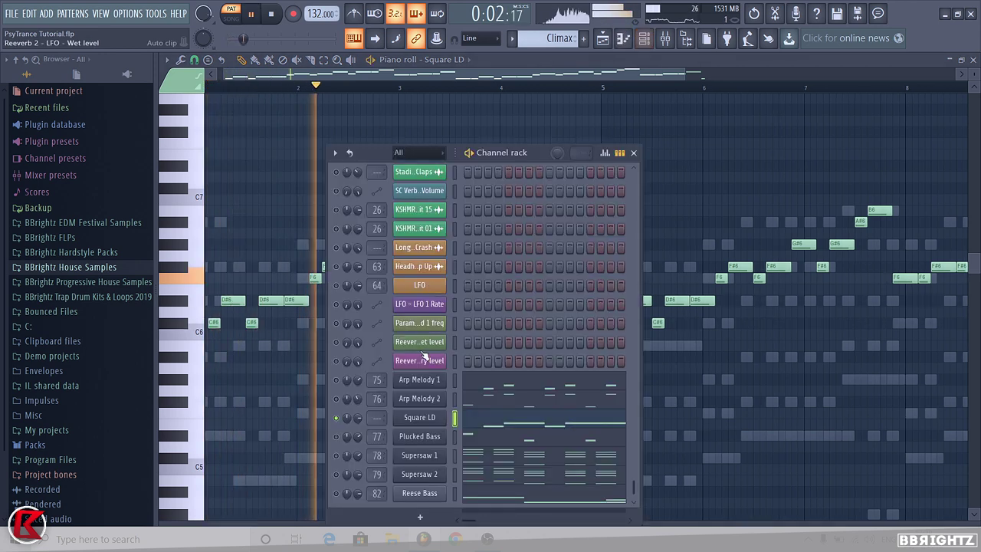
pyautogui.press('space')
pyautogui.click(423, 417)
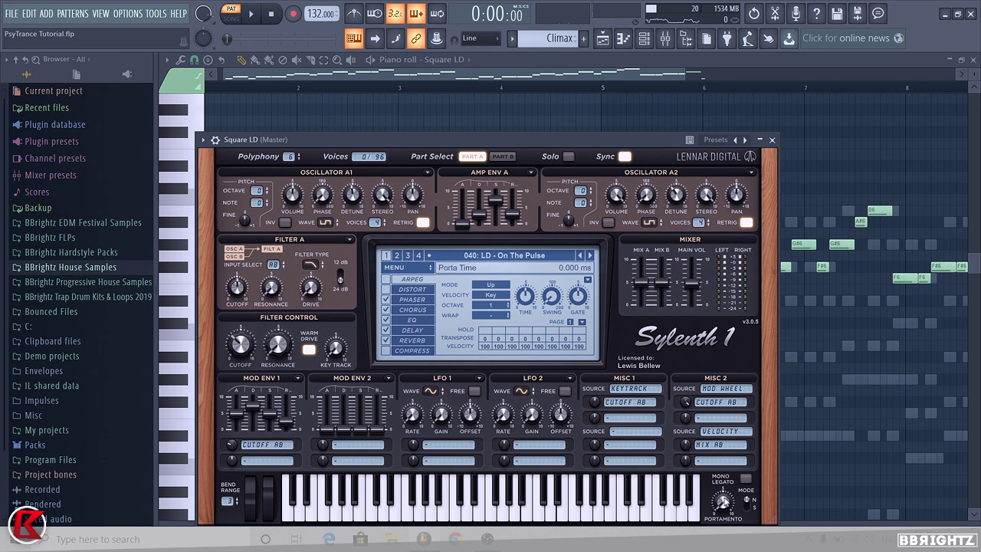
pyautogui.press('space')
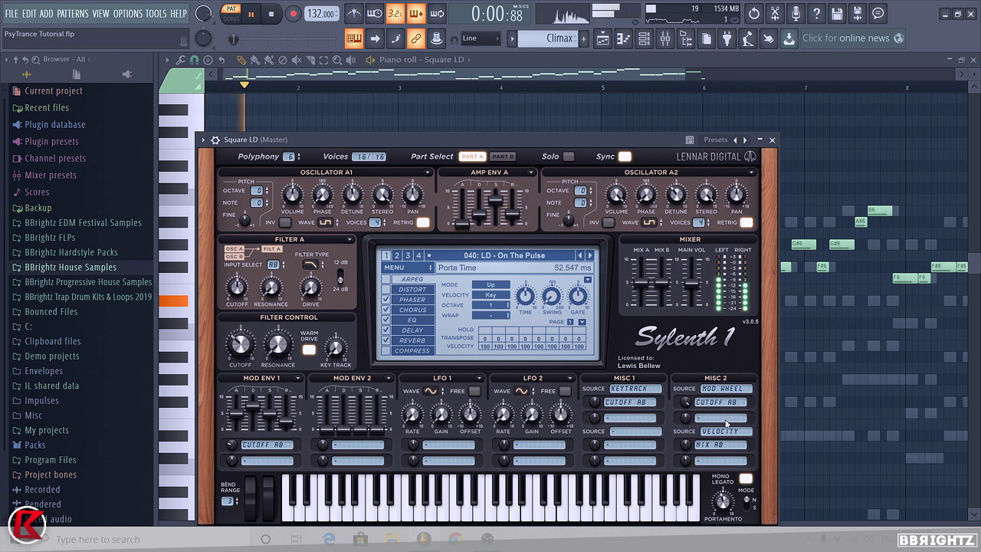
pyautogui.moveTo(732, 407); pyautogui.dragTo(734, 399)
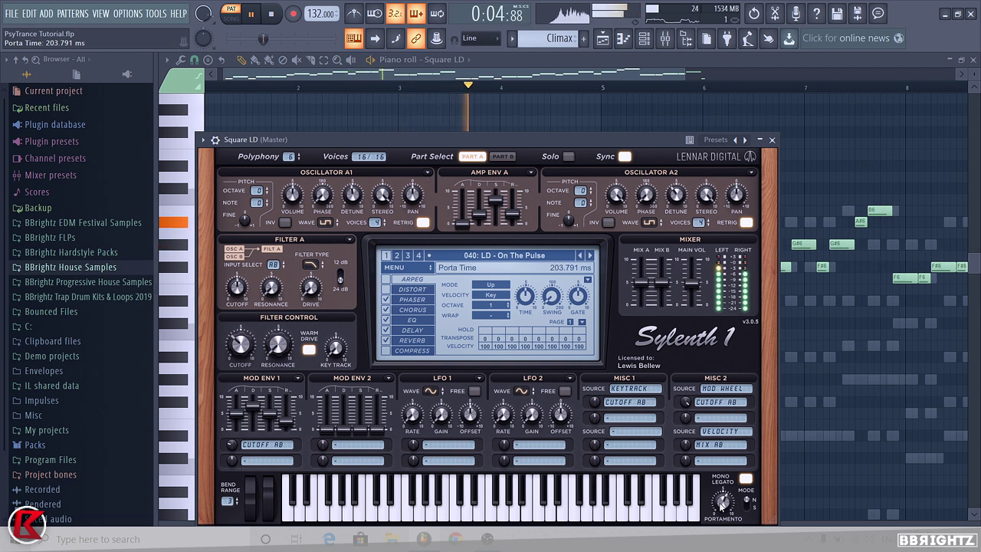
pyautogui.click(748, 500)
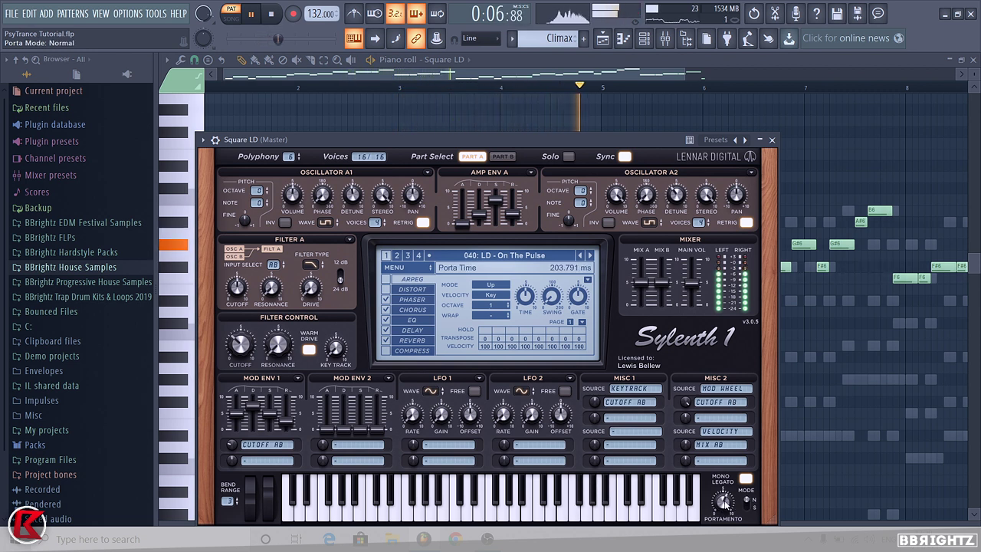
pyautogui.moveTo(723, 504); pyautogui.dragTo(721, 527)
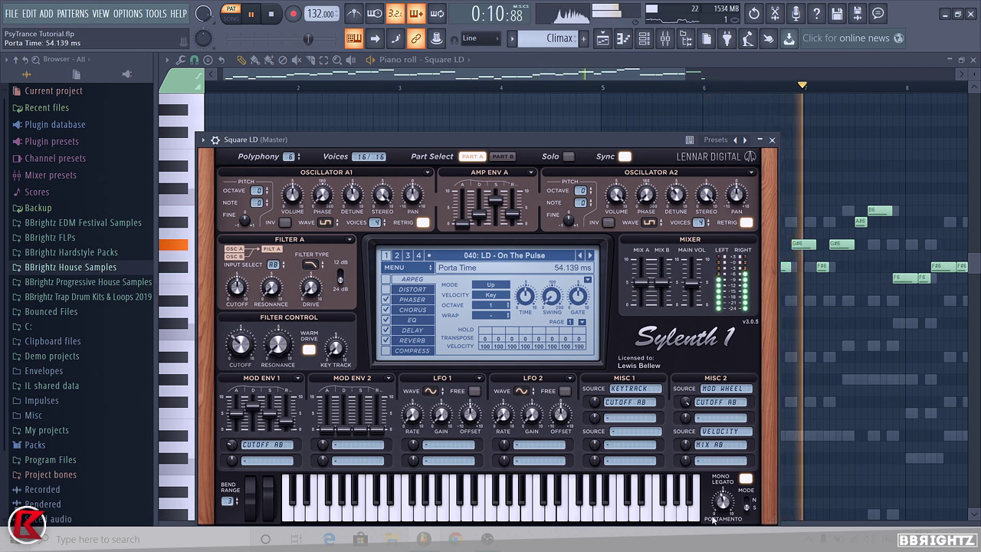
# - Close the synth and lengthen the final C#6 note to the end of bar 8
pyautogui.rightClick(847, 372)
pyautogui.scroll(-3, 607, 212)
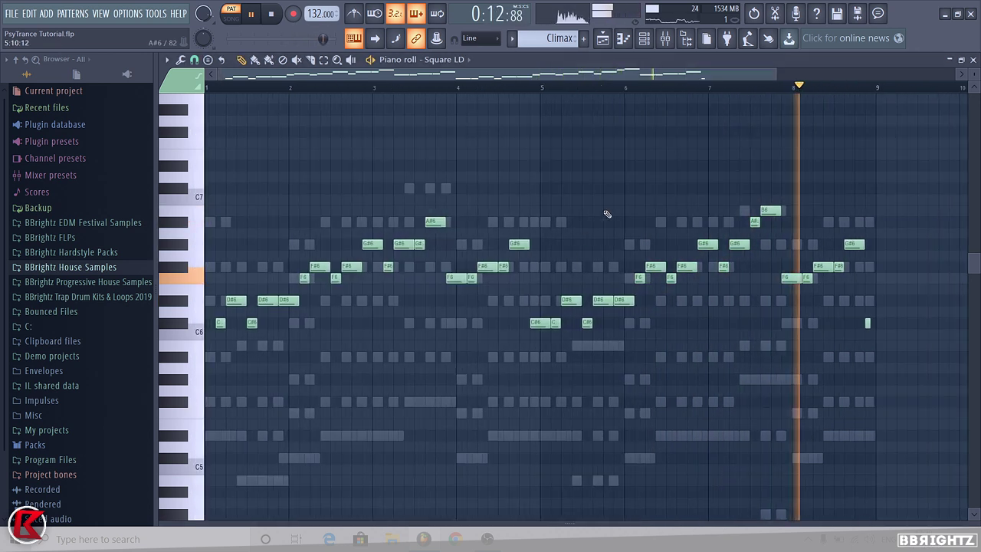
pyautogui.scroll(4, 786, 337)
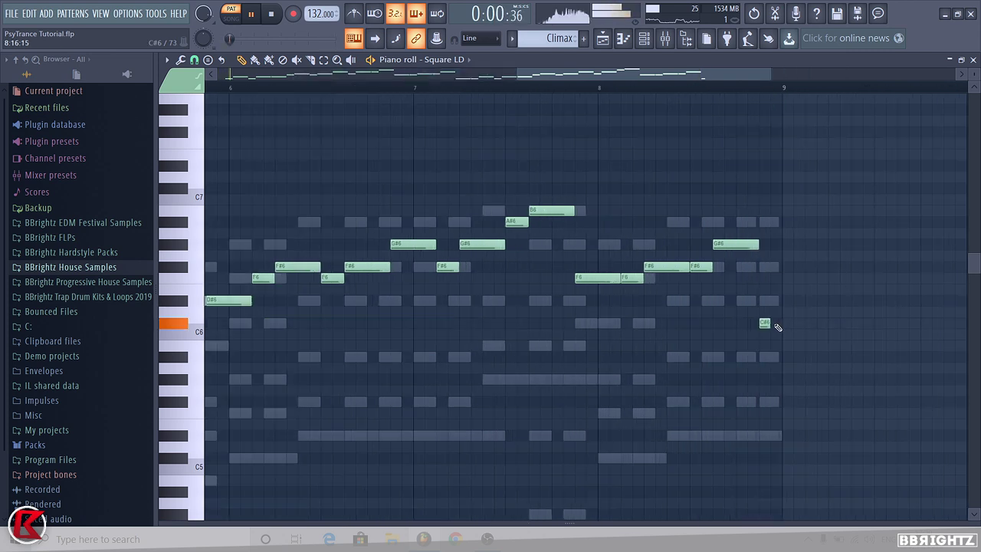
# - Set the portamento mode of the Square LD synth to Slide, and close the synth
pyautogui.click(650, 45)
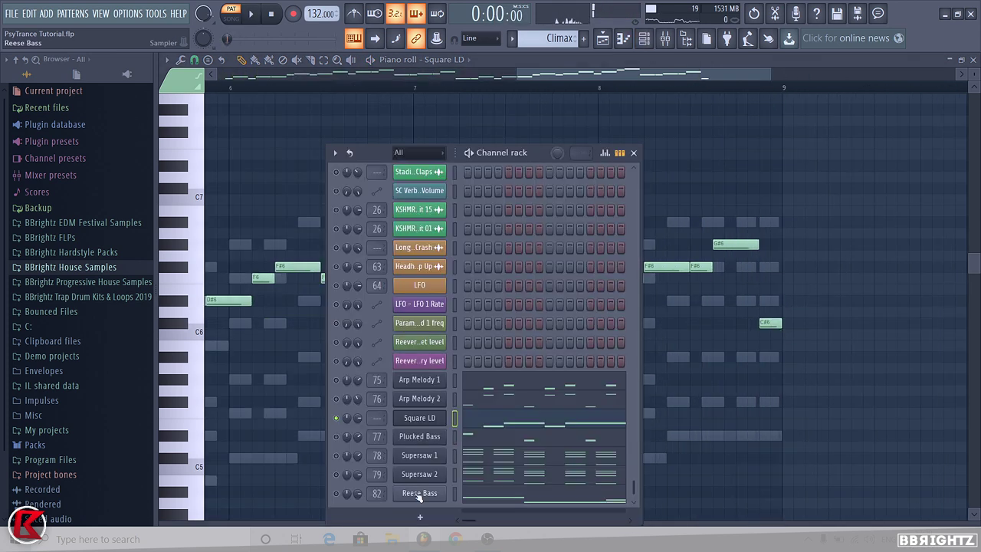
pyautogui.click(420, 417)
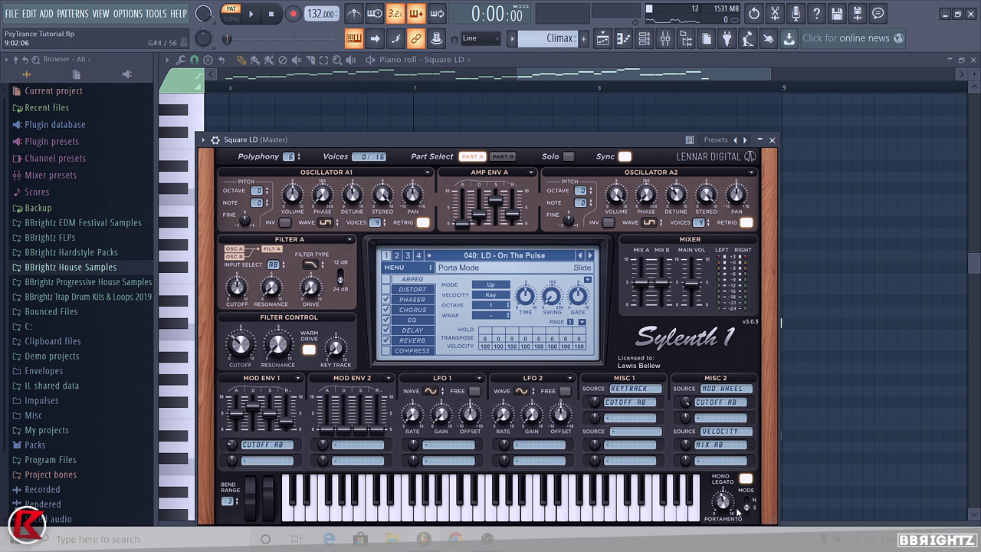
pyautogui.press('space')
pyautogui.click(772, 140)
pyautogui.scroll(-5, 690, 222)
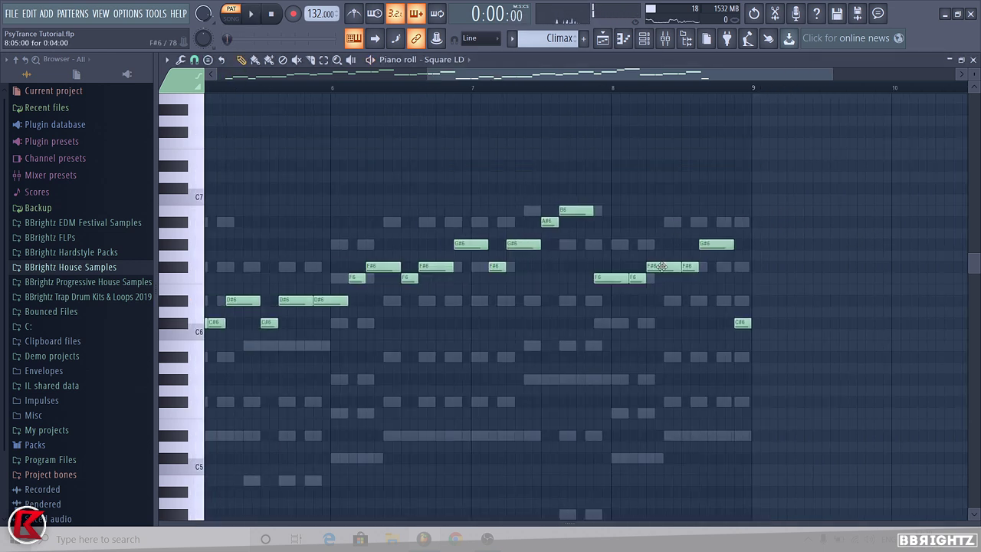
# - Reopen the Square LD synth and set the attack of amp envelope A to 0.218 during playback
pyautogui.press('F6')
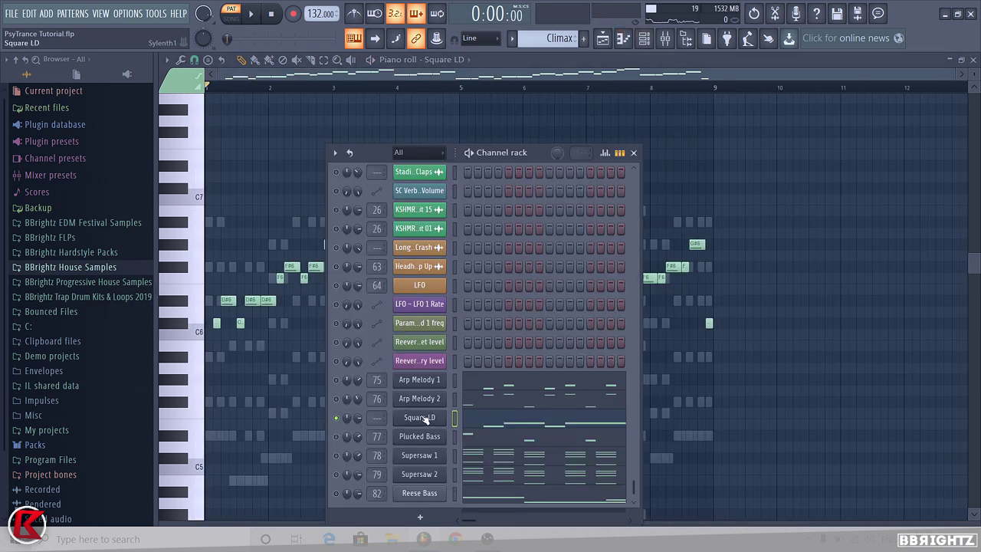
pyautogui.click(422, 418)
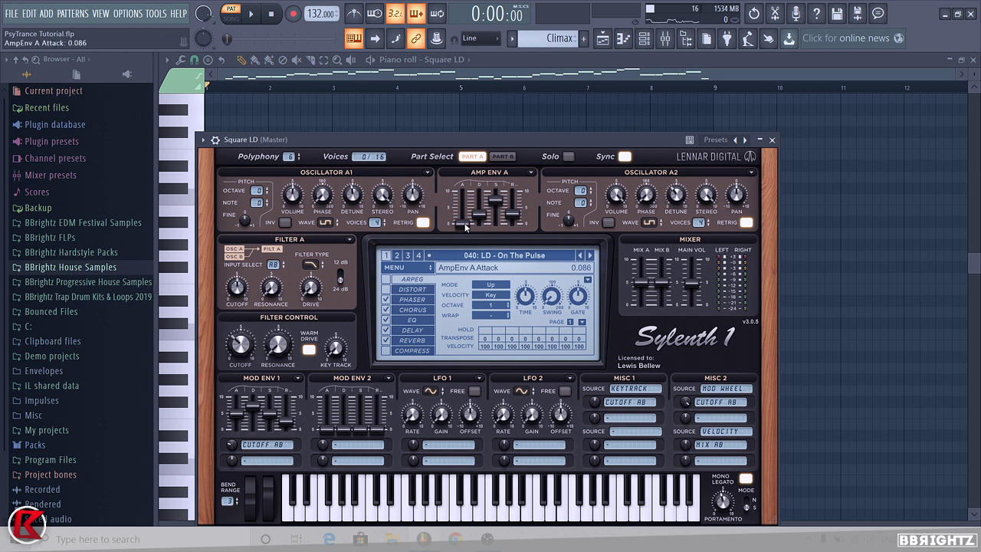
pyautogui.press('space')
pyautogui.moveTo(469, 222); pyautogui.dragTo(466, 225)
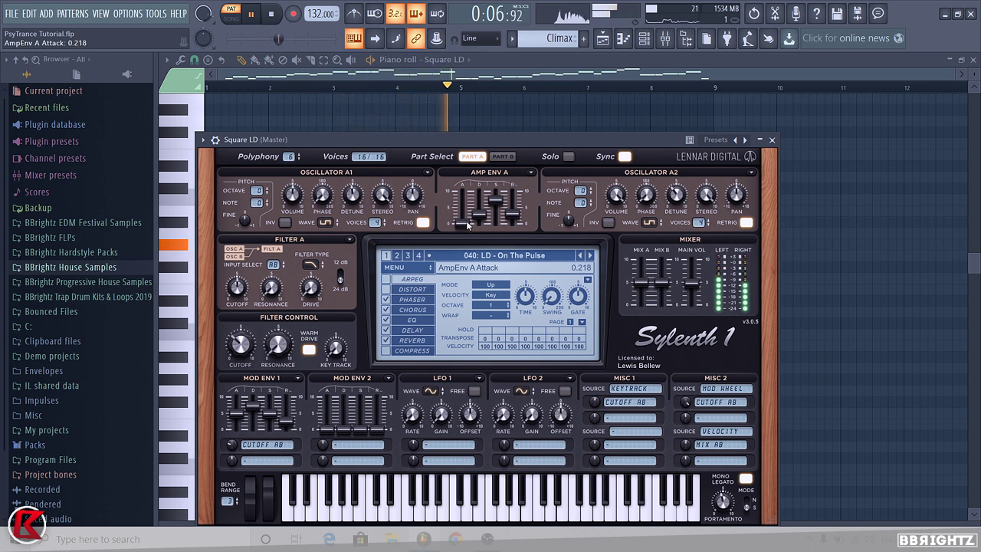
# - Turn off the delay and reverb effects in the Square LD synth and close it
pyautogui.click(386, 350)
pyautogui.click(386, 340)
pyautogui.click(385, 330)
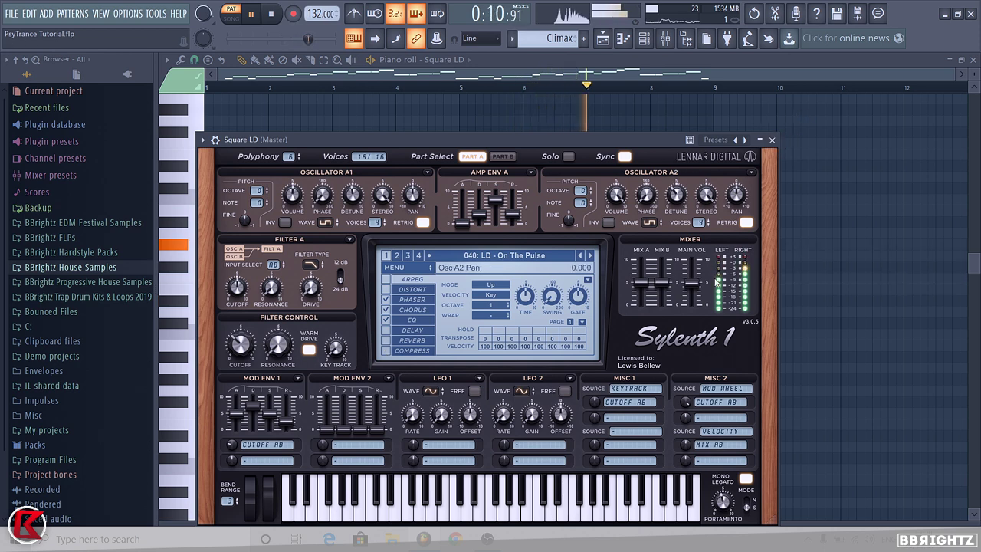
pyautogui.click(772, 140)
# - Shift the Supersaw 2, Supersaw 1 and Plucked Bass mixer tracks one slot higher in number to free track 77
pyautogui.click(665, 38)
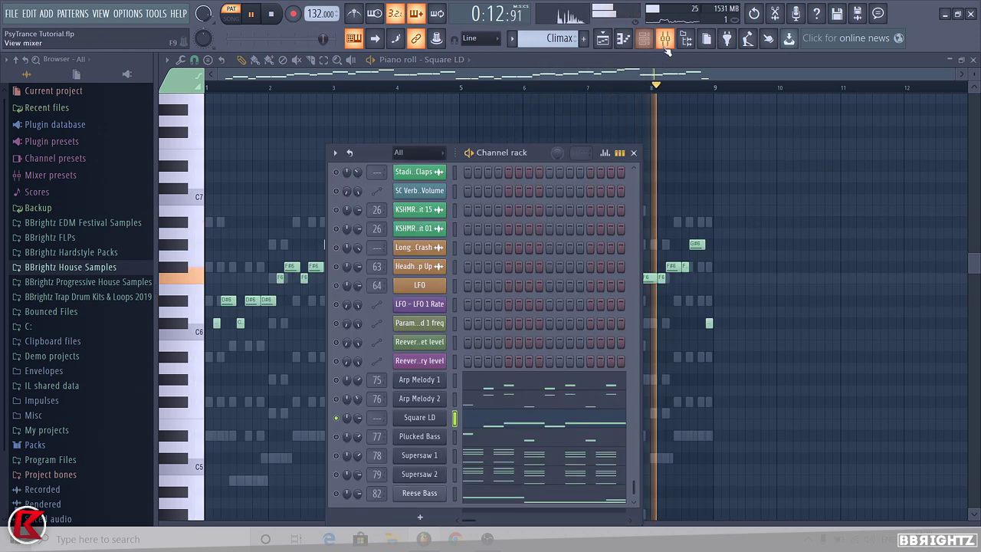
pyautogui.click(665, 39)
pyautogui.press('space')
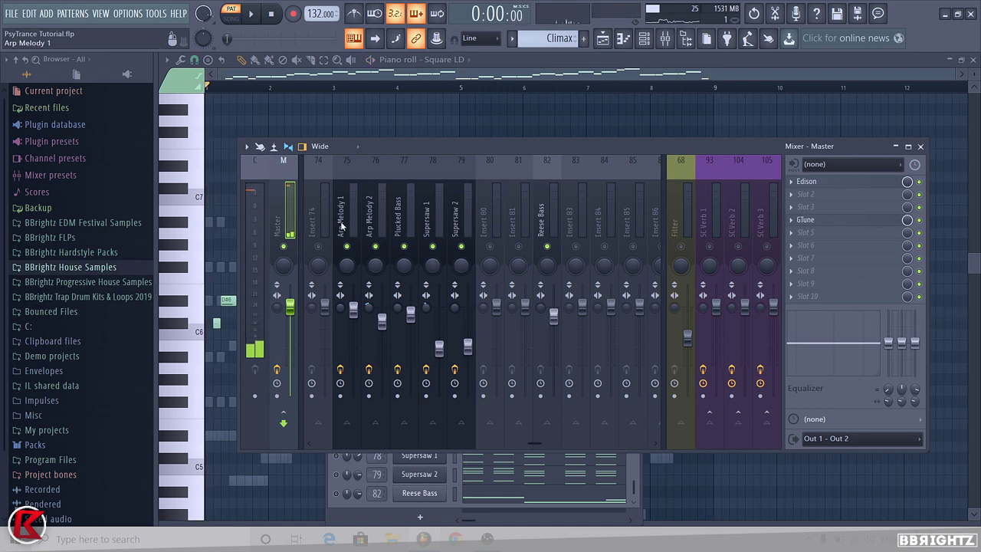
pyautogui.click(466, 217)
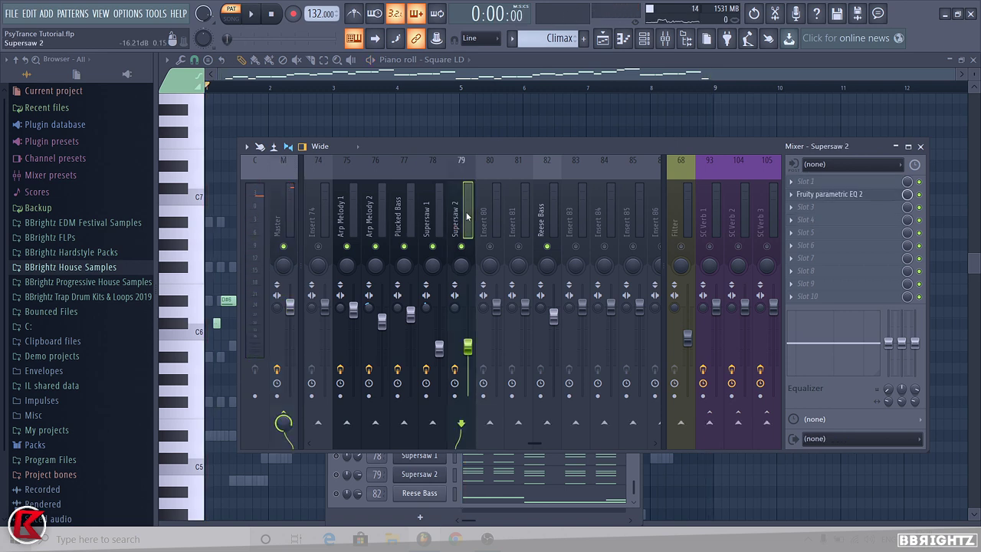
pyautogui.hotkey('alt', 'Right')
pyautogui.click(436, 219)
pyautogui.hotkey('alt', 'Right')
pyautogui.click(404, 218)
pyautogui.hotkey('alt', 'Right')
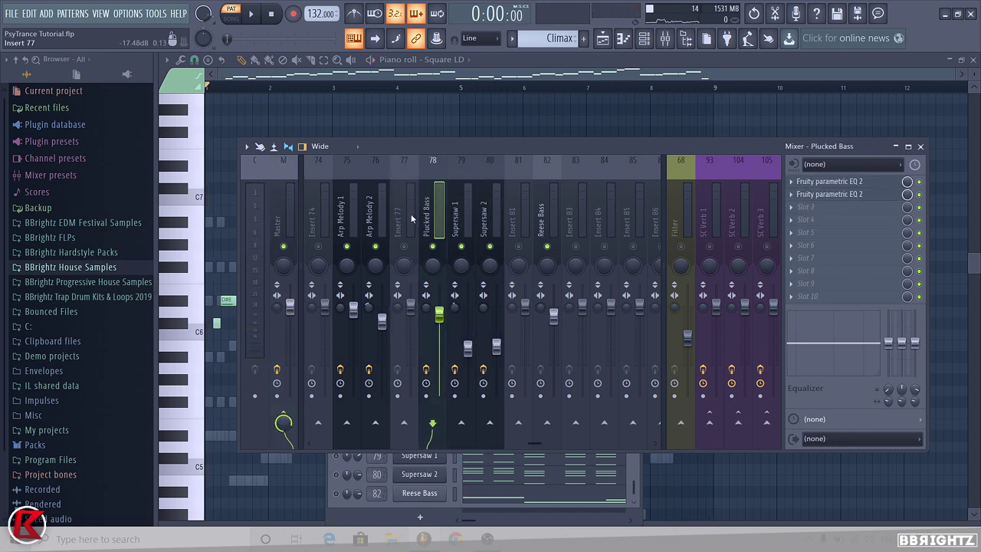
# - Route the Square LD channel to mixer track 77, then solo it and lower its level during playback
pyautogui.click(401, 225)
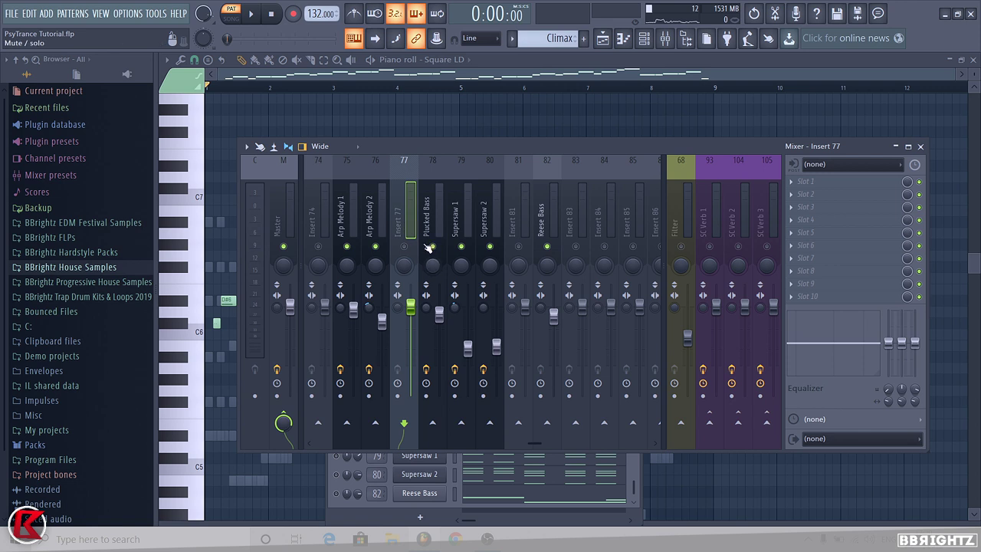
pyautogui.hotkey('ctrl', 'l')
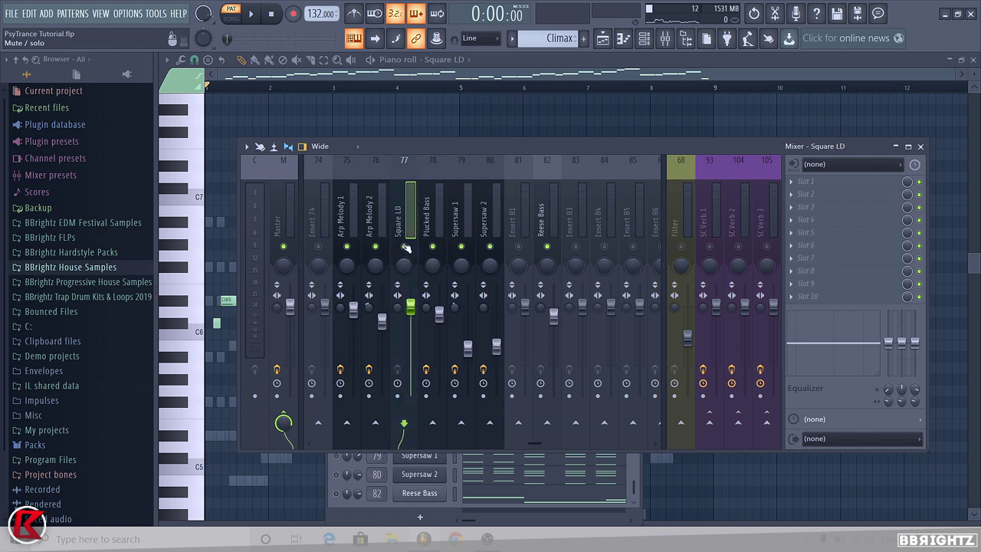
pyautogui.press('space')
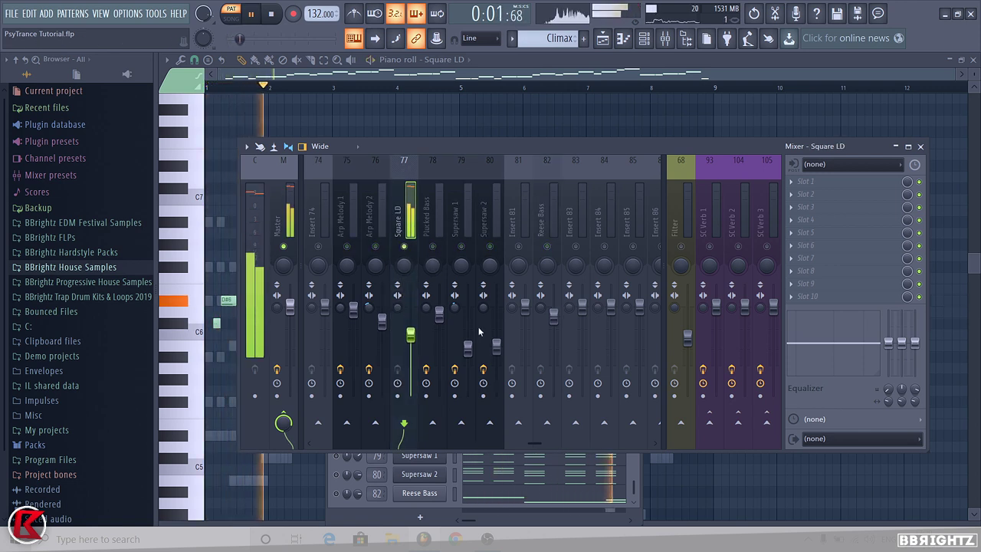
# - Add Fruity parametric EQ 2 to slot 1 of Square LD, load the 20Hz + 18kHz cut preset, and raise the high pass to about 415 Hz
pyautogui.click(805, 181)
pyautogui.click(600, 182)
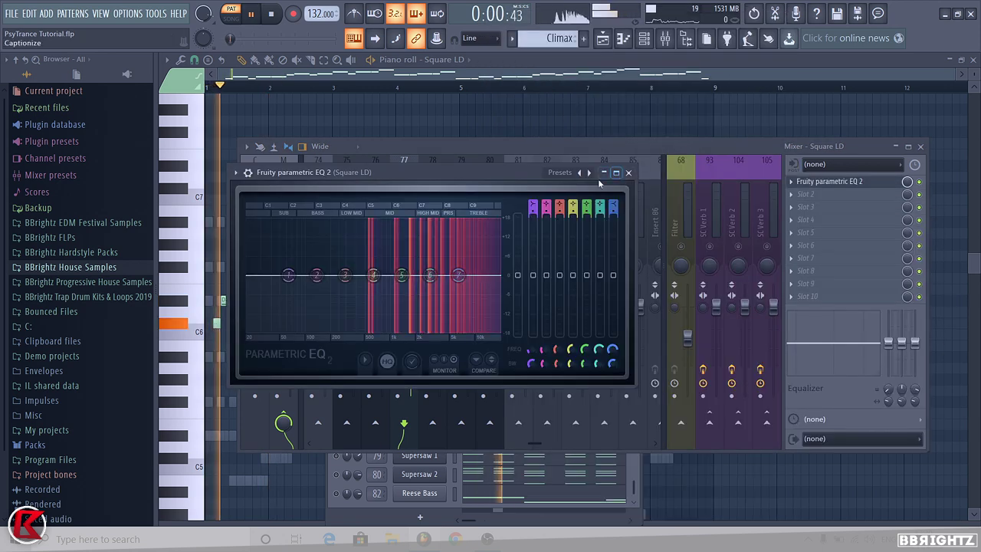
pyautogui.press('space')
pyautogui.click(590, 173)
pyautogui.press('space')
pyautogui.press('space')
pyautogui.moveTo(252, 277); pyautogui.dragTo(341, 276)
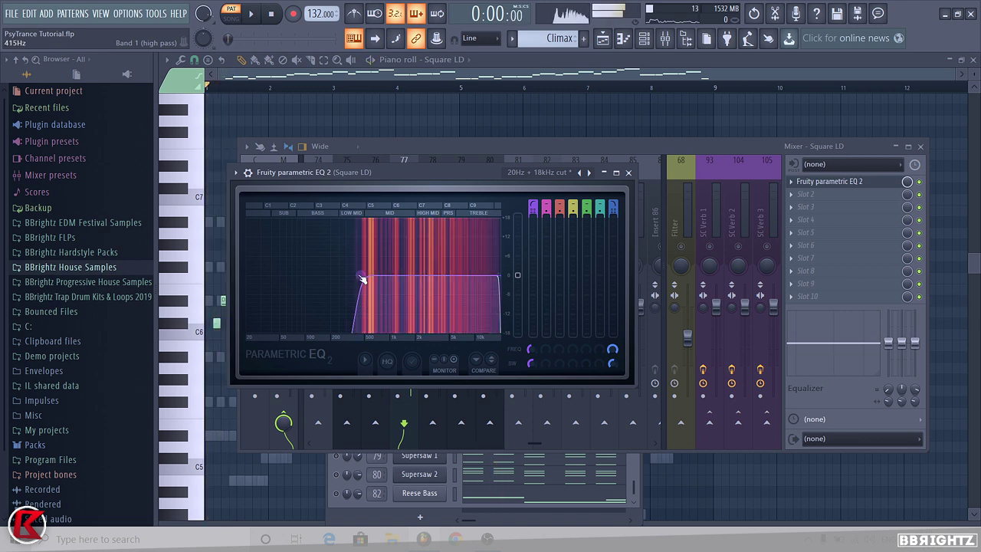
# - Close the EQ, add Fruity Reeverb 2 to slot 3 of Square LD, and set its dry level to 95% and adjust its wet level during playback
pyautogui.click(628, 175)
pyautogui.press('space')
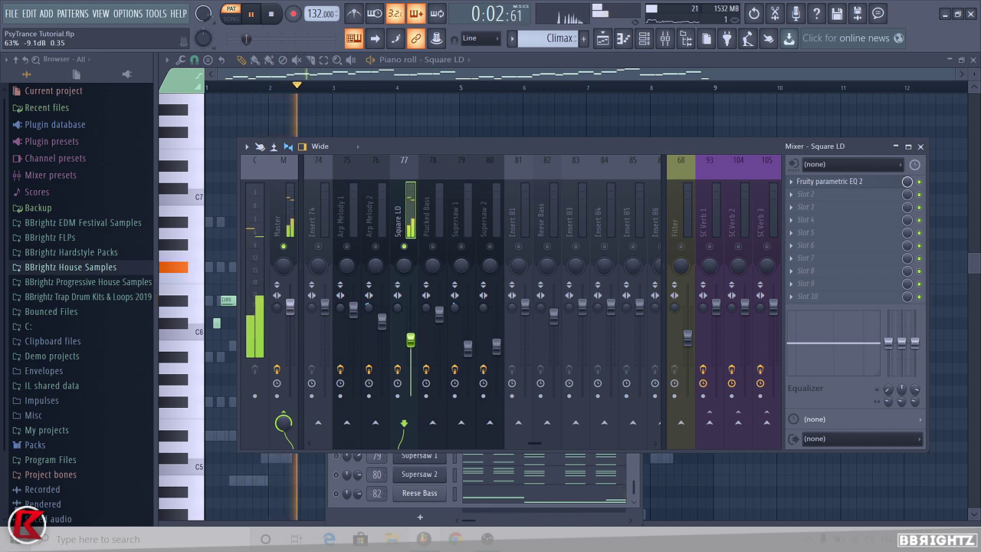
pyautogui.press('space')
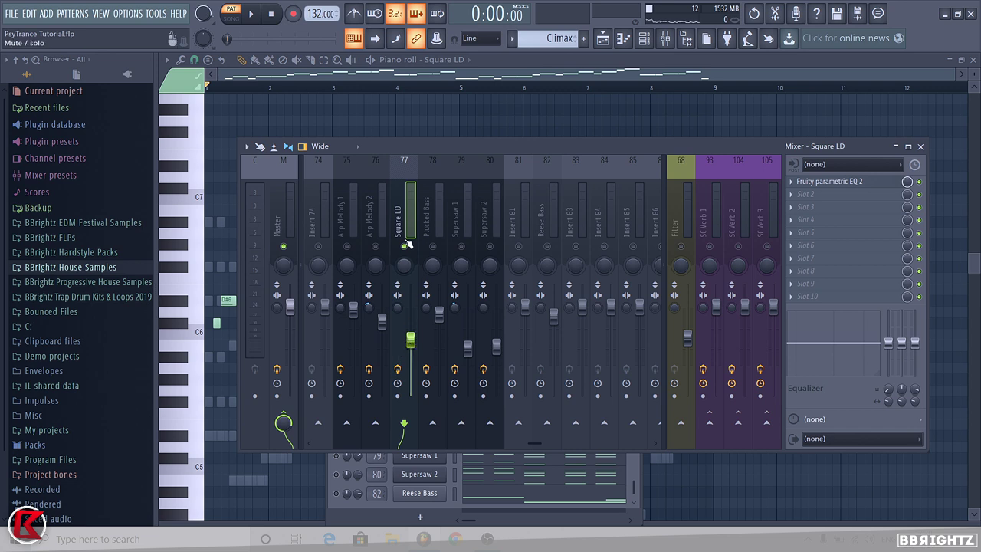
pyautogui.press('space')
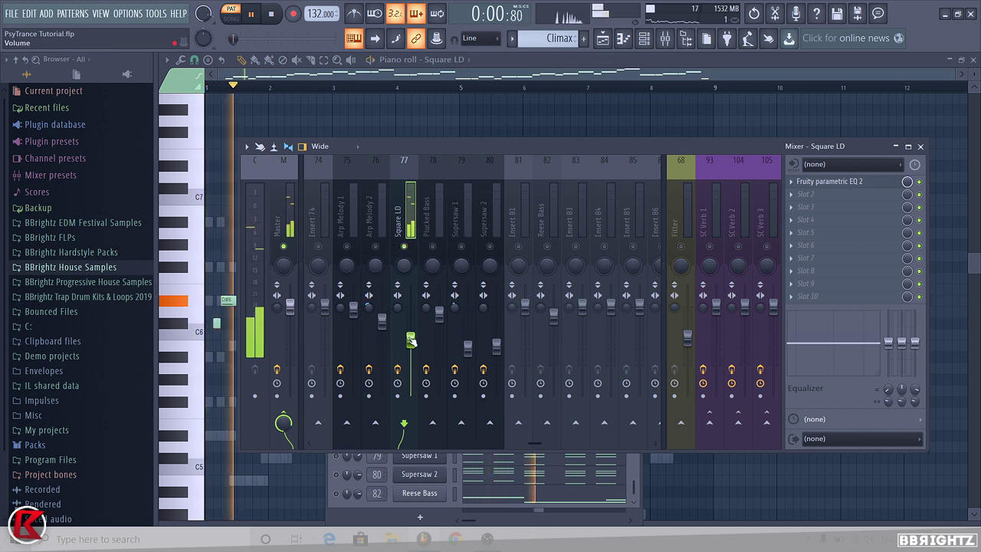
pyautogui.click(805, 207)
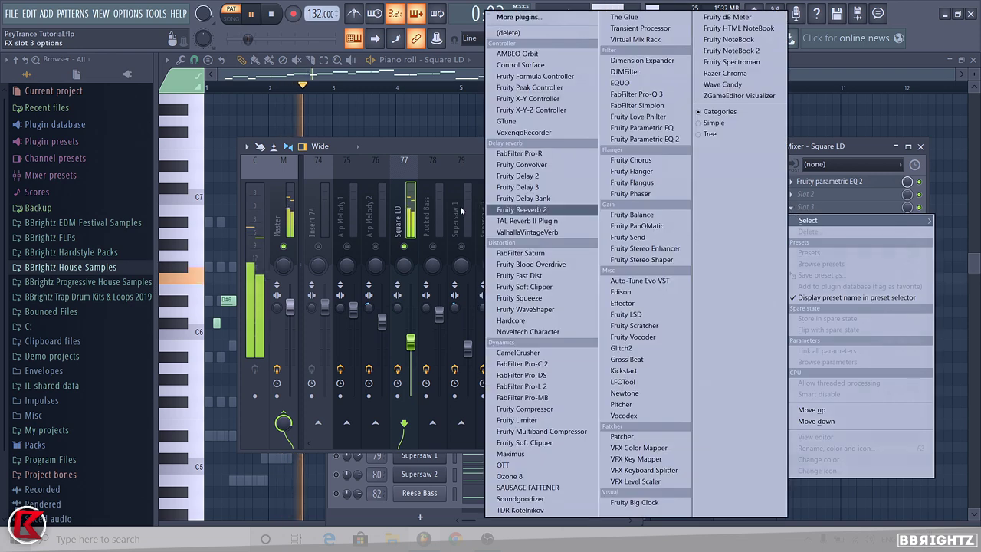
pyautogui.click(519, 210)
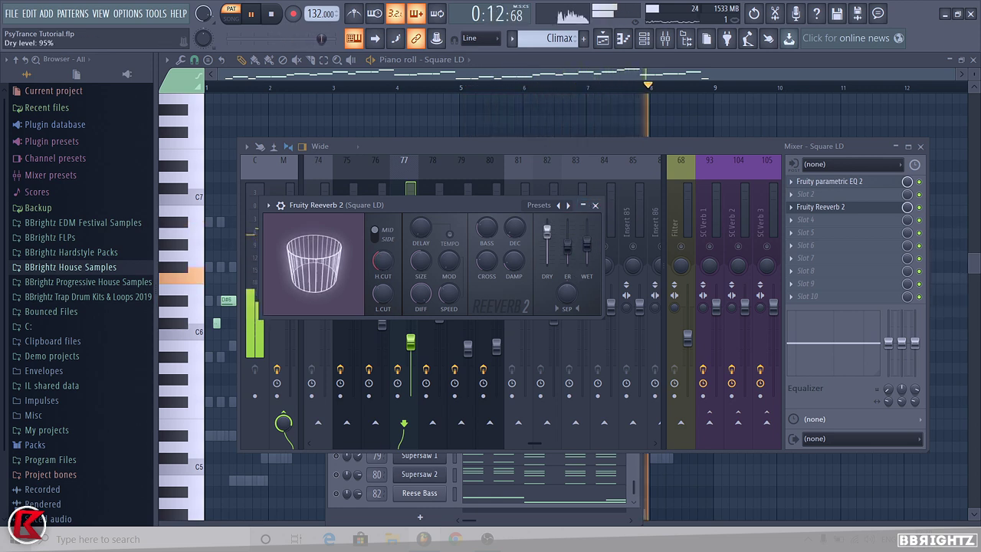
pyautogui.moveTo(587, 243); pyautogui.dragTo(587, 248)
pyautogui.click(595, 205)
pyautogui.press('space')
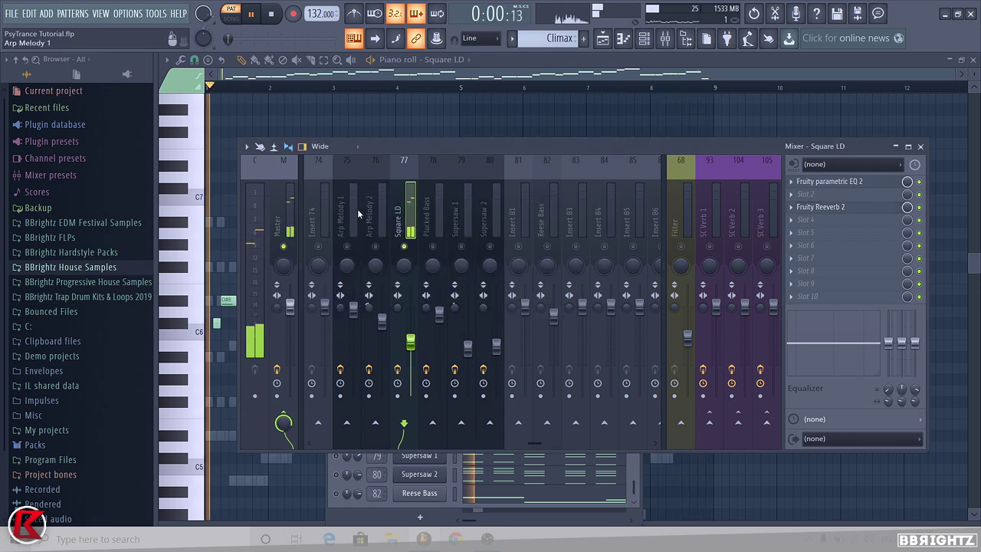
# - Rename mixer insert 73 as Climax Bus and colour it light blue-violet
pyautogui.scroll(5, 428, 213)
pyautogui.rightClick(488, 211)
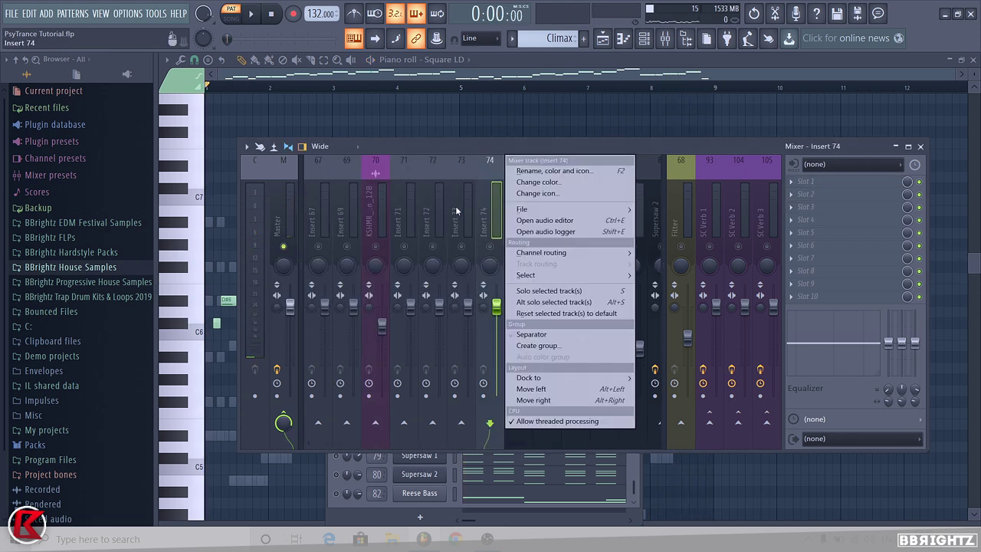
pyautogui.click(456, 207)
pyautogui.rightClick(484, 212)
pyautogui.rightClick(456, 207)
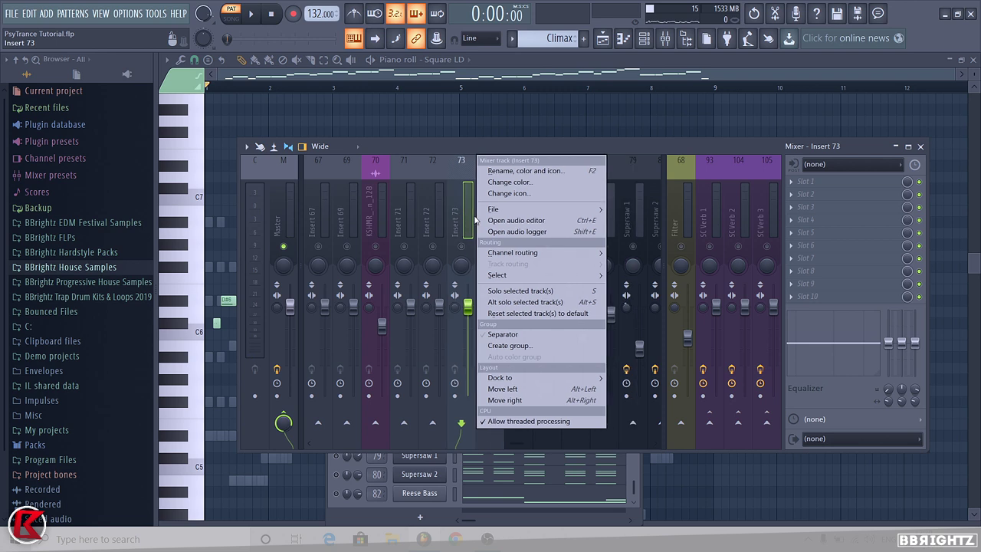
pyautogui.click(511, 347)
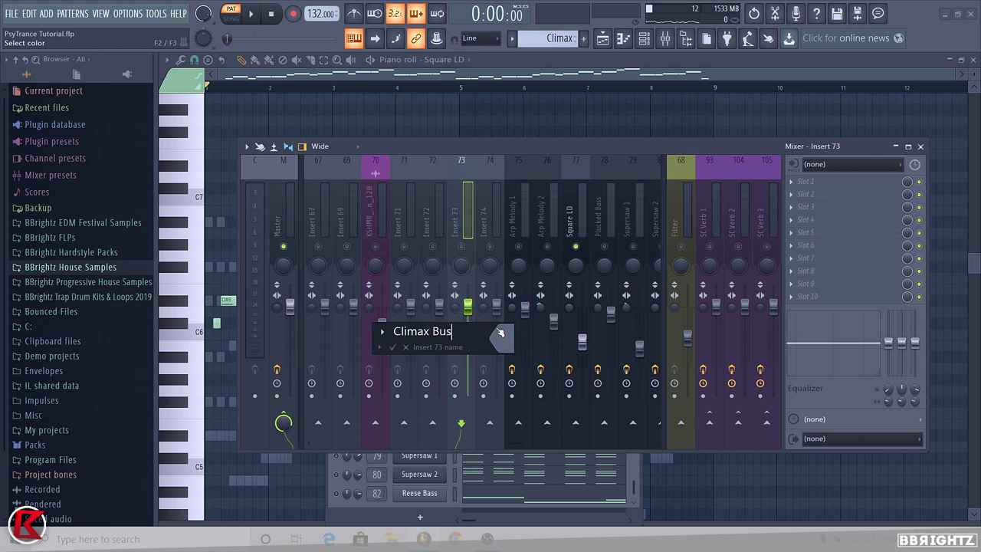
pyautogui.press('Return')
pyautogui.rightClick(469, 162)
pyautogui.click(566, 184)
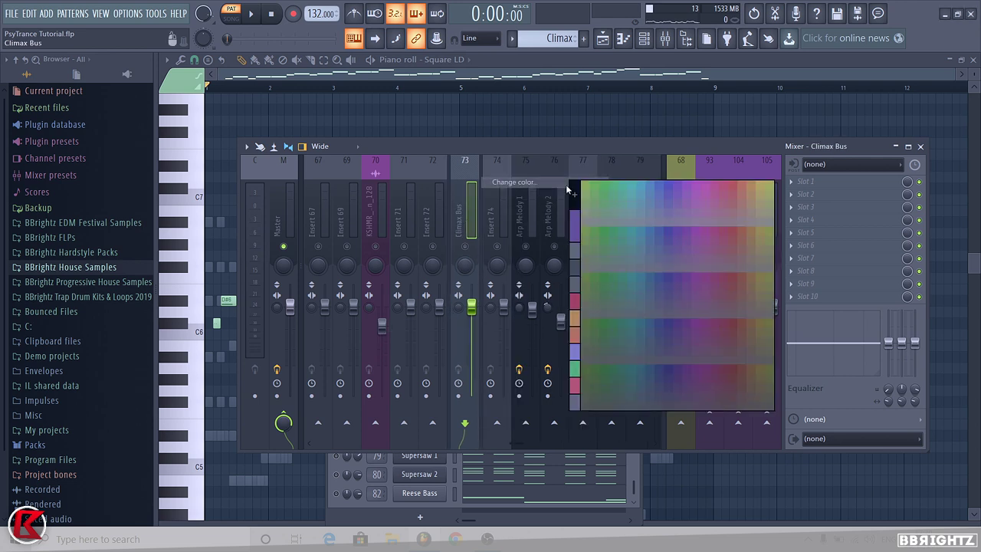
pyautogui.click(579, 351)
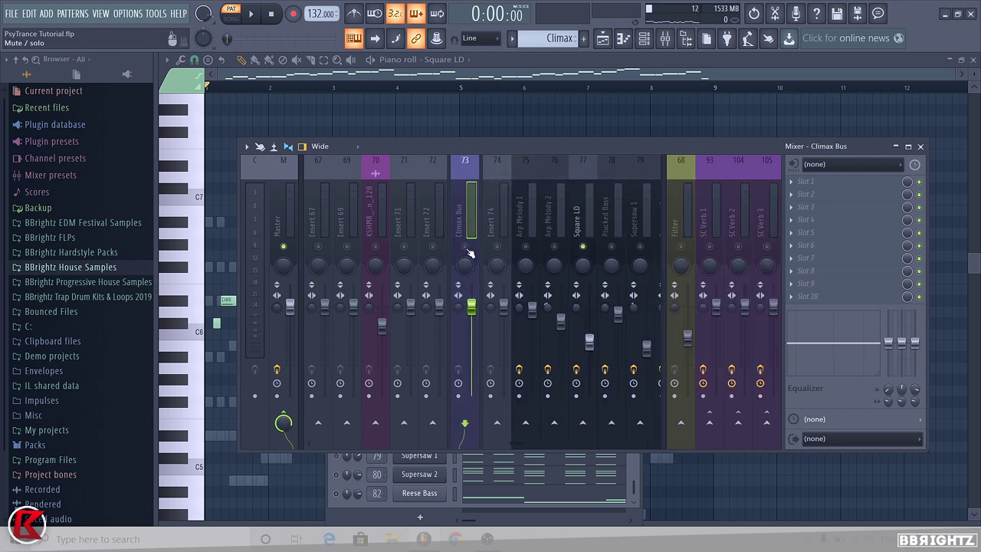
# - Route Arp Melody 1, Arp Melody 2 and Square LD to the Climax Bus track only, and unmute the arps and the bus
pyautogui.click(518, 300)
pyautogui.rightClick(464, 419)
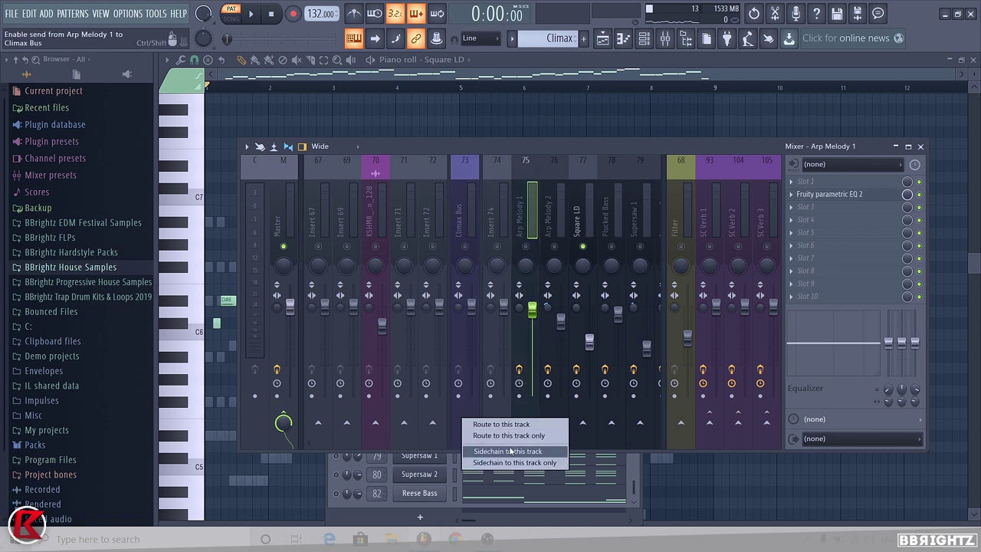
pyautogui.click(510, 435)
pyautogui.click(556, 222)
pyautogui.rightClick(464, 419)
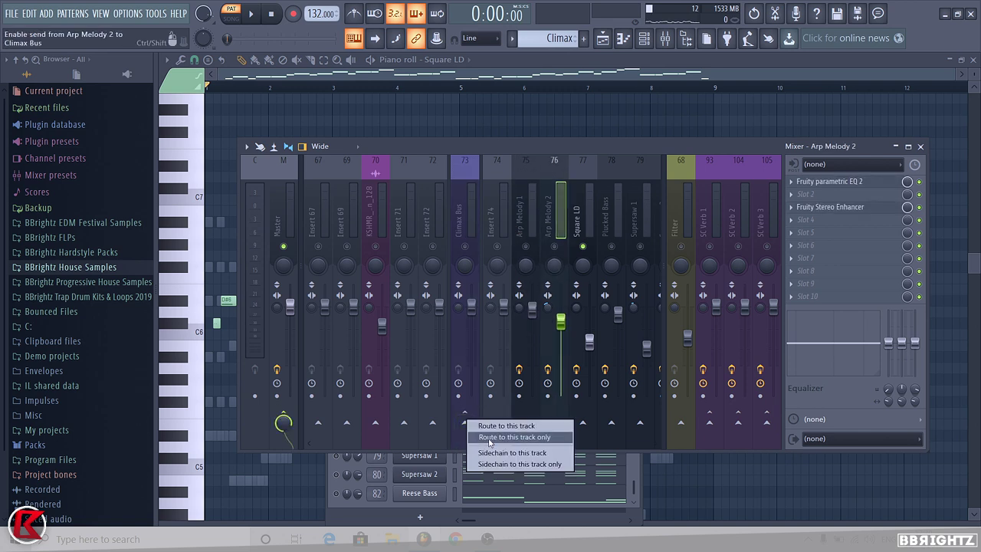
pyautogui.click(509, 436)
pyautogui.click(533, 234)
pyautogui.click(581, 230)
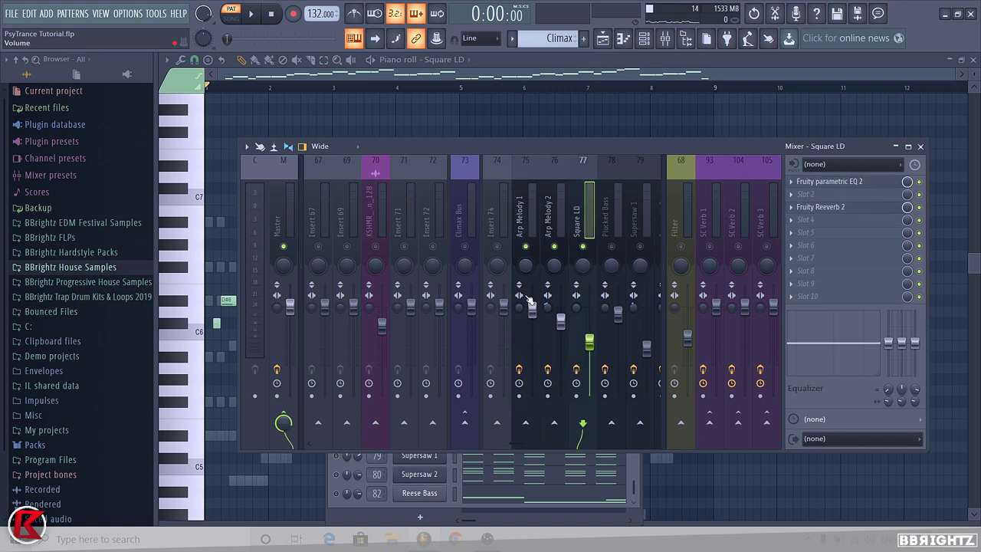
pyautogui.rightClick(465, 424)
pyautogui.click(509, 431)
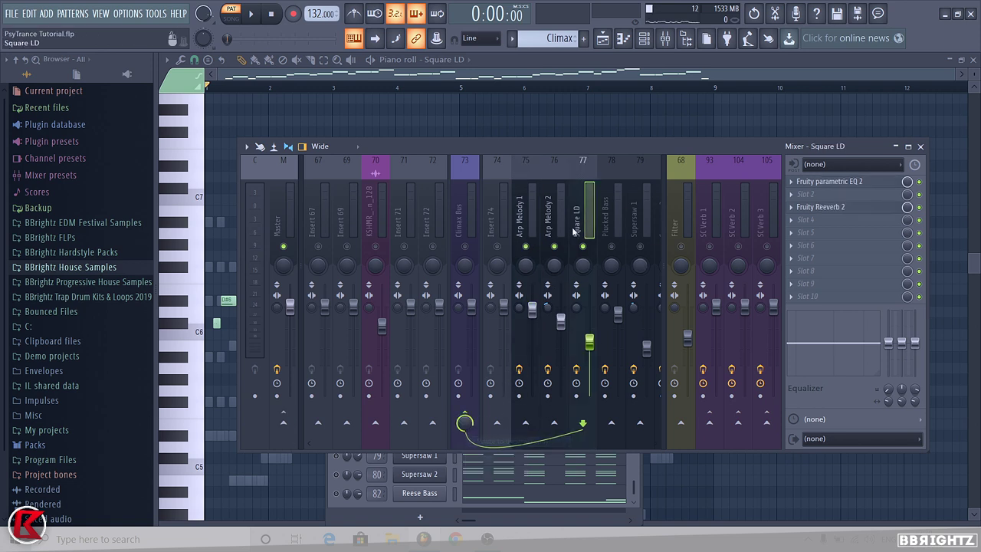
pyautogui.click(529, 232)
pyautogui.click(465, 230)
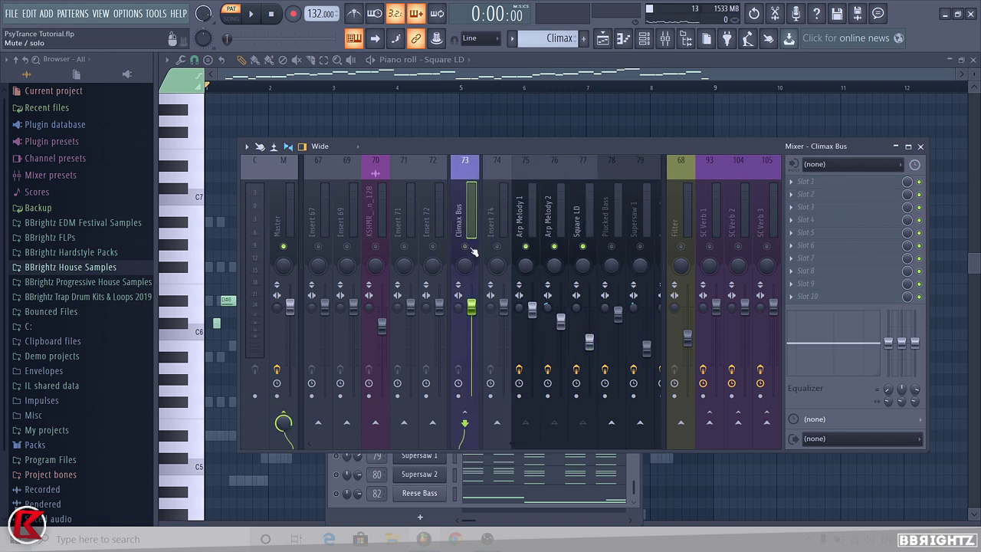
# - Enable the Arp Melody 2 and Arp Melody 1 channels and make sure the built-in delay is off in both synths
pyautogui.press('space')
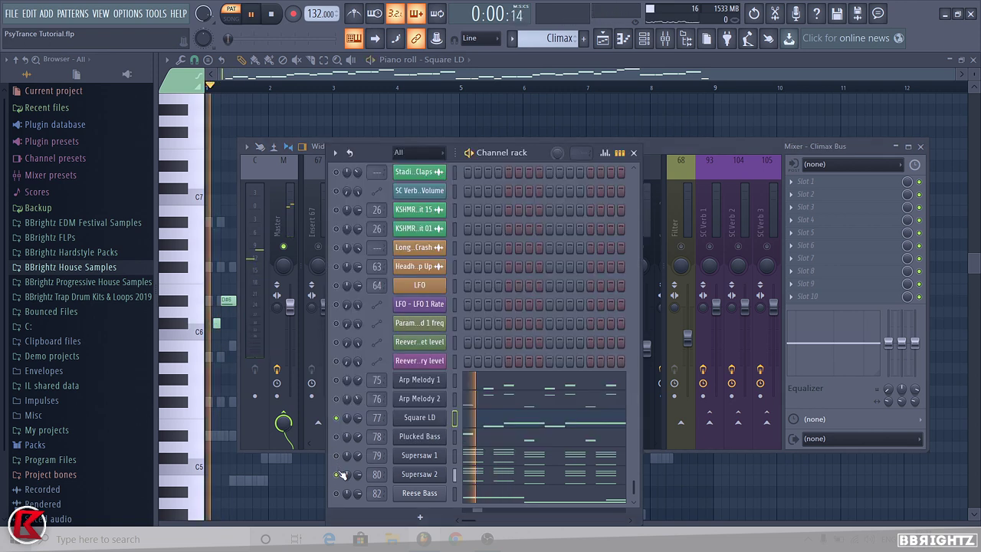
pyautogui.click(421, 400)
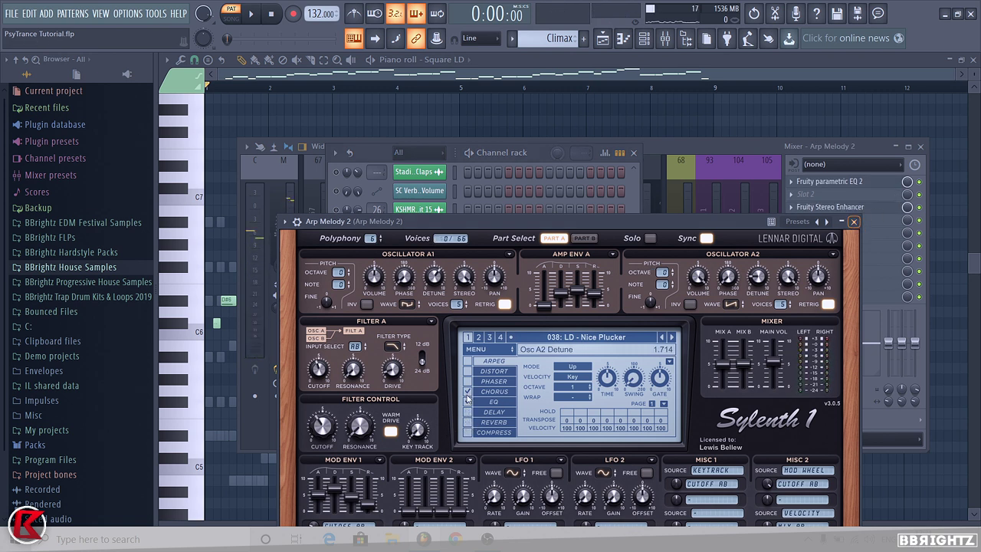
pyautogui.click(854, 222)
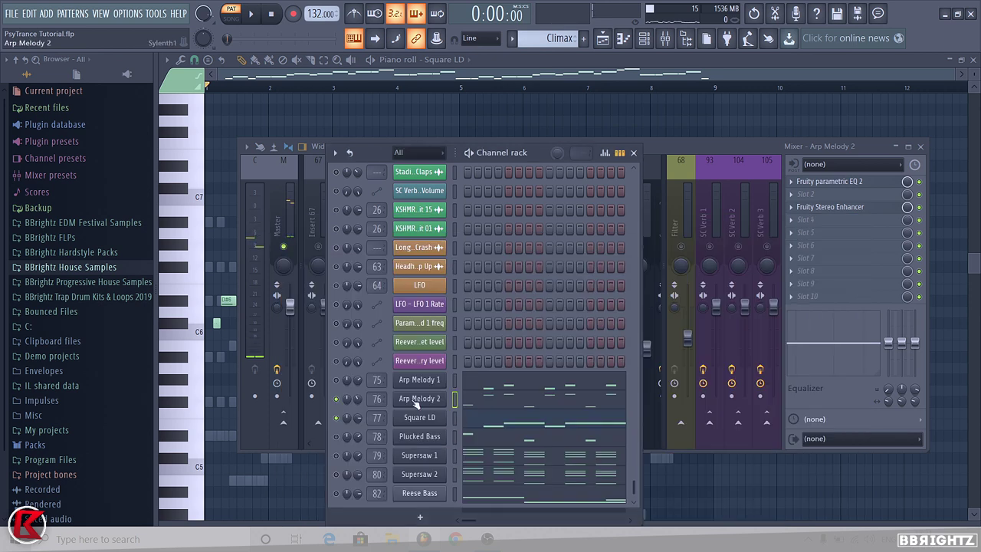
pyautogui.click(421, 376)
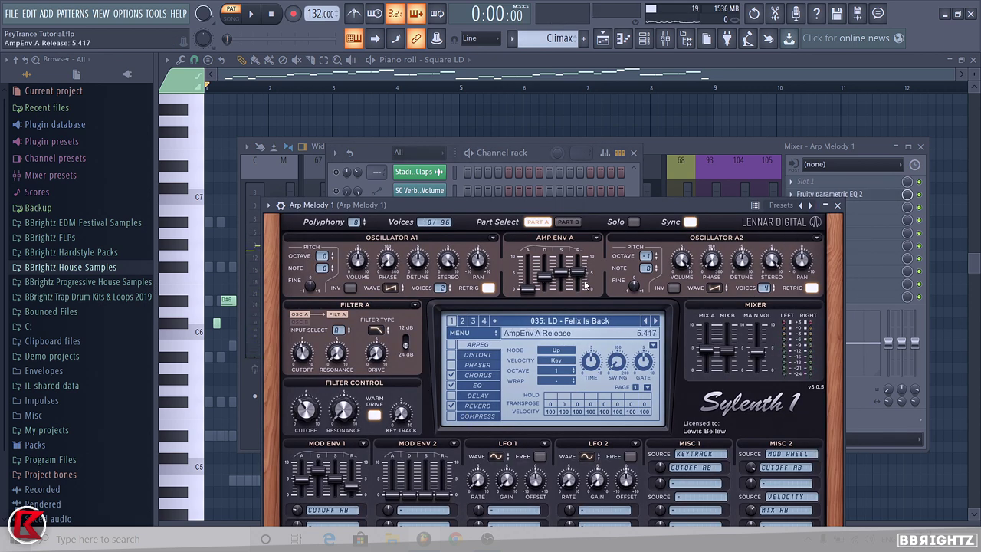
pyautogui.click(838, 207)
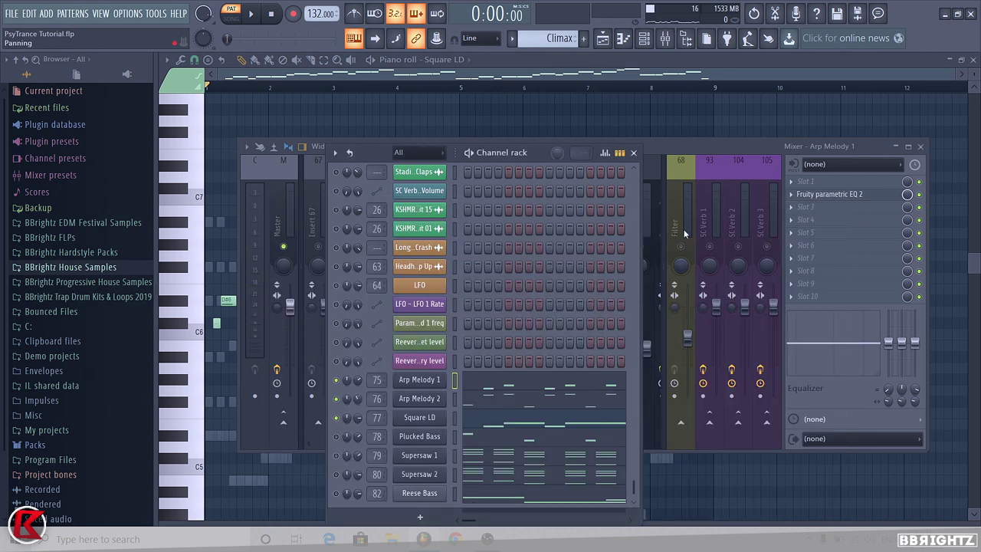
# - Add Fruity Delay 2 to slot 4 of Climax Bus, set its feedback to ping pong, pan its input right and adjust the input volume
pyautogui.click(675, 149)
pyautogui.click(461, 220)
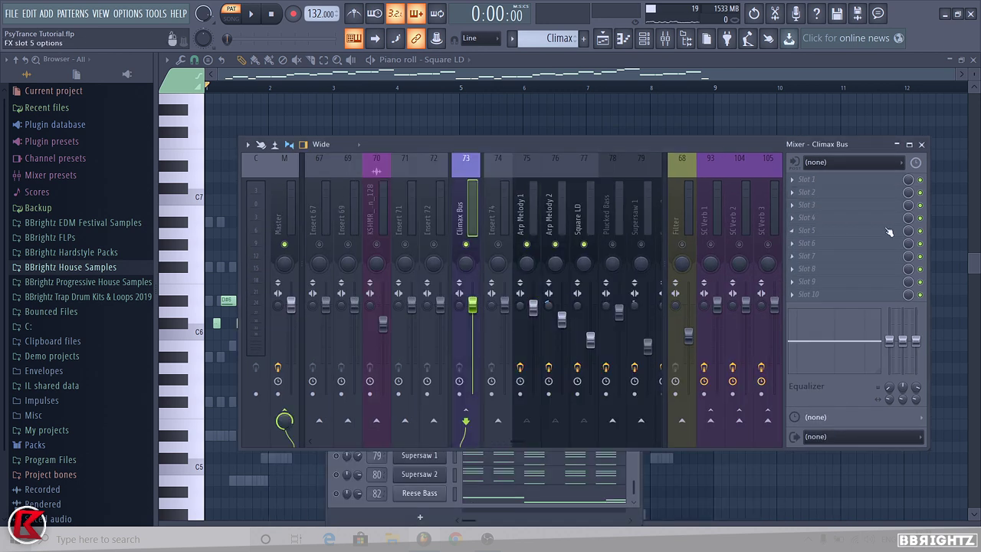
pyautogui.click(803, 224)
pyautogui.click(525, 180)
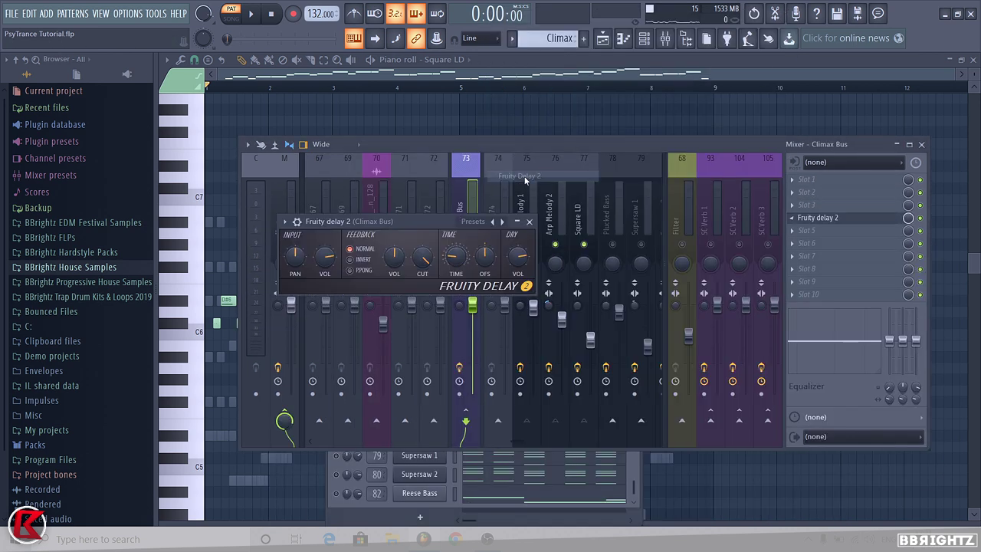
pyautogui.press('z')
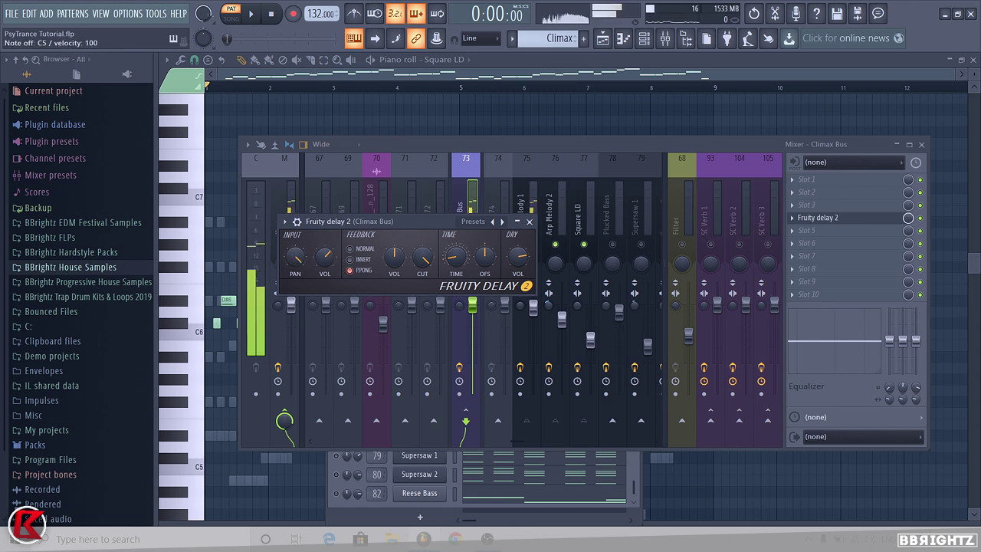
pyautogui.click(529, 221)
# - Mute both arp melodies, then lower Square LD's level to 55% and its Reeverb 2 dry level to 75% during playback
pyautogui.moveTo(557, 245); pyautogui.dragTo(527, 244)
pyautogui.press('space')
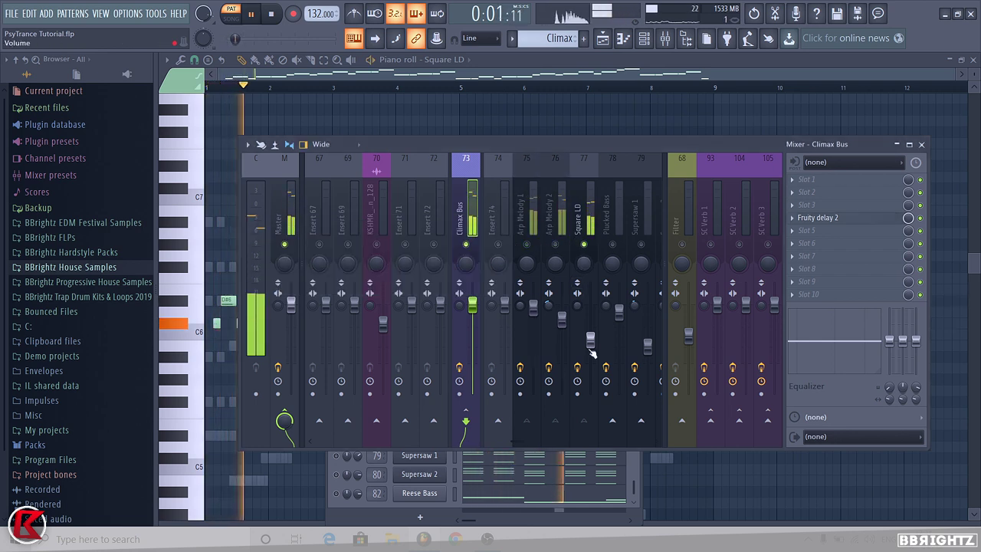
pyautogui.moveTo(590, 340); pyautogui.dragTo(590, 345)
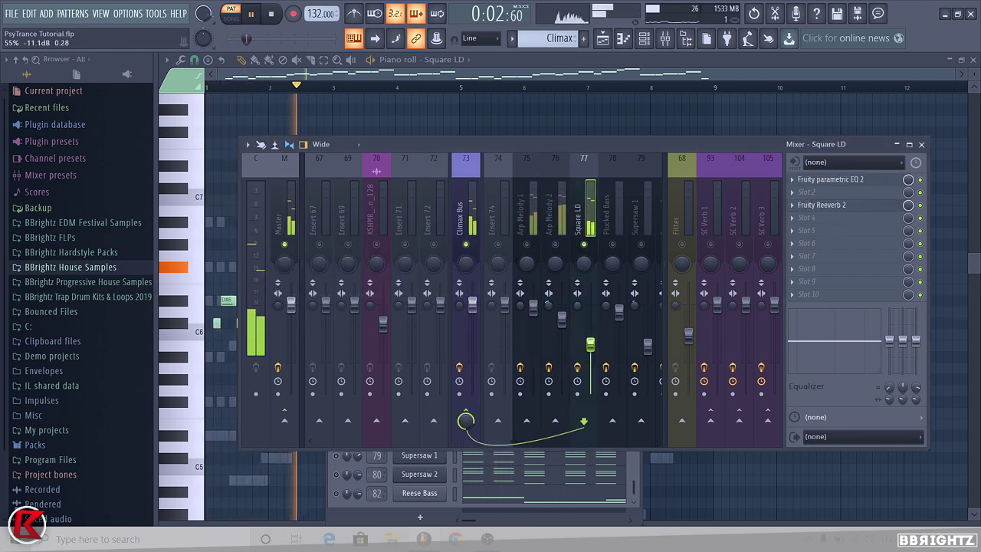
pyautogui.click(823, 204)
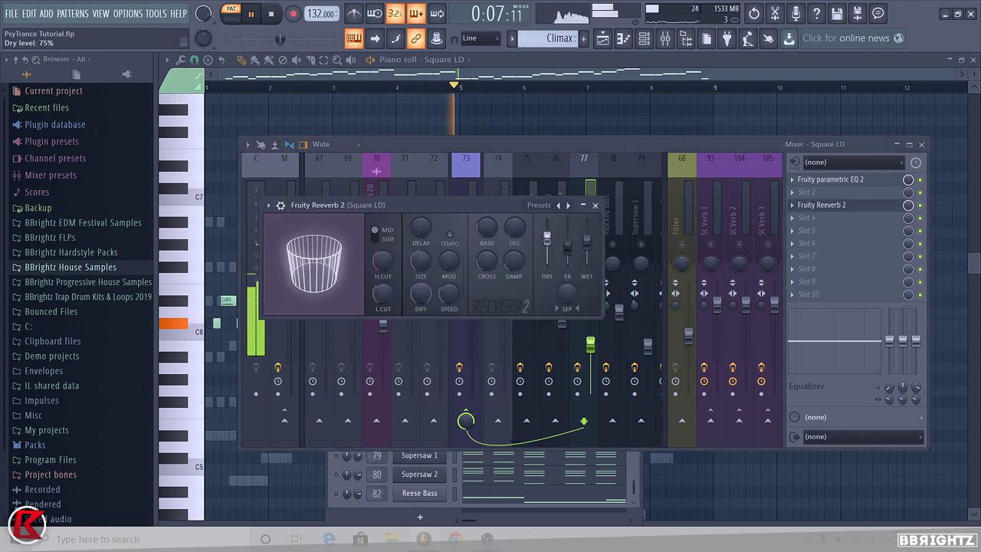
pyautogui.click(595, 205)
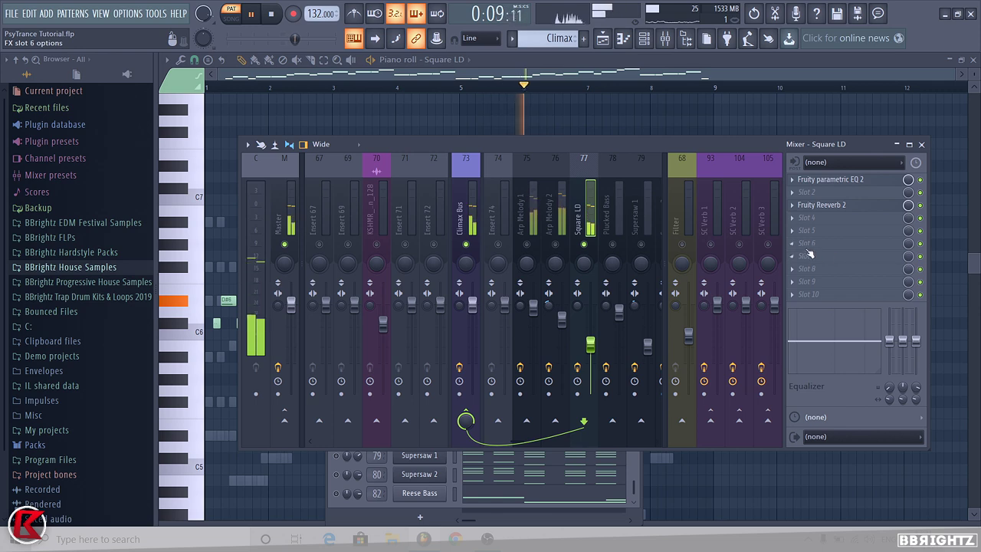
# - Add OTT to slot 6 of Square LD, set its depth to 15% and close it
pyautogui.click(807, 245)
pyautogui.moveTo(807, 256)
pyautogui.click(508, 466)
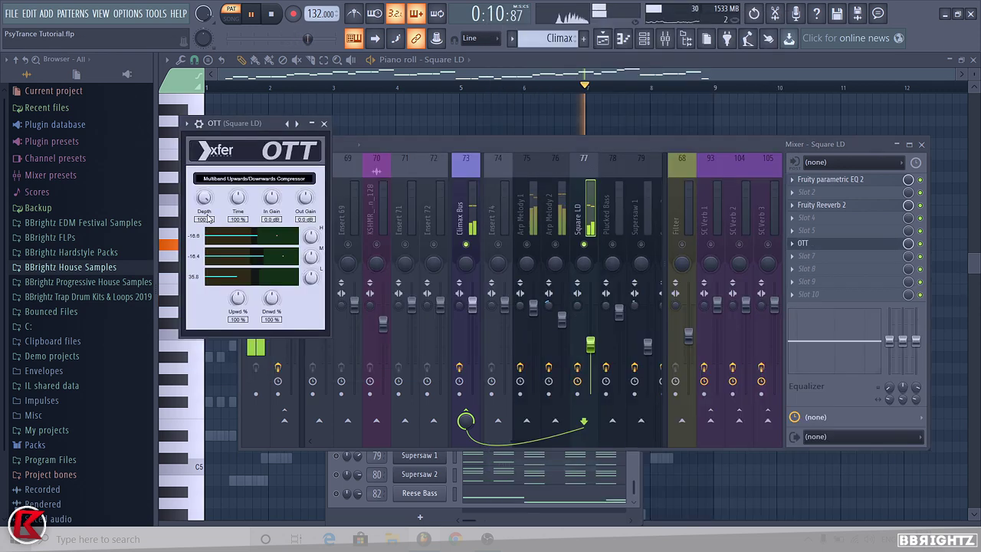
pyautogui.moveTo(207, 218); pyautogui.dragTo(196, 283)
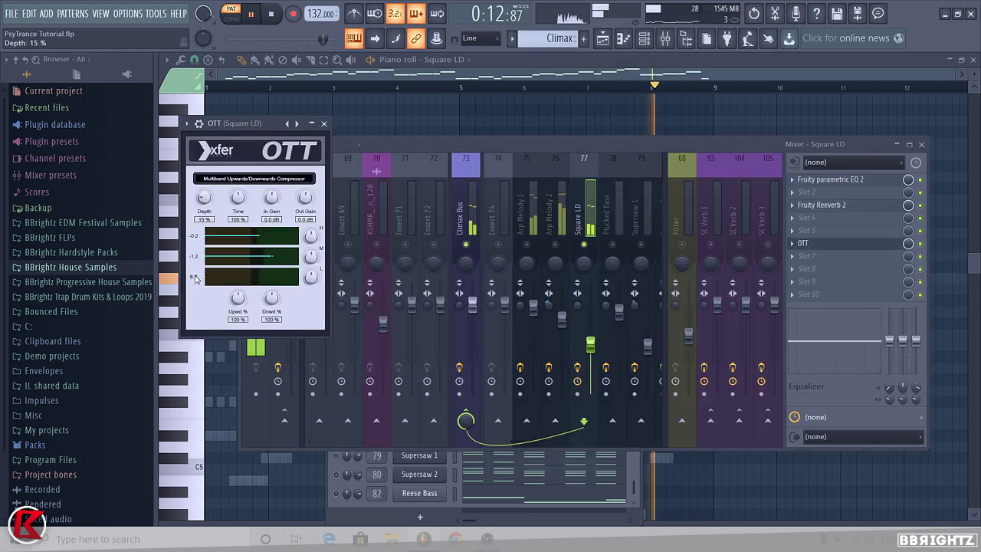
pyautogui.click(324, 123)
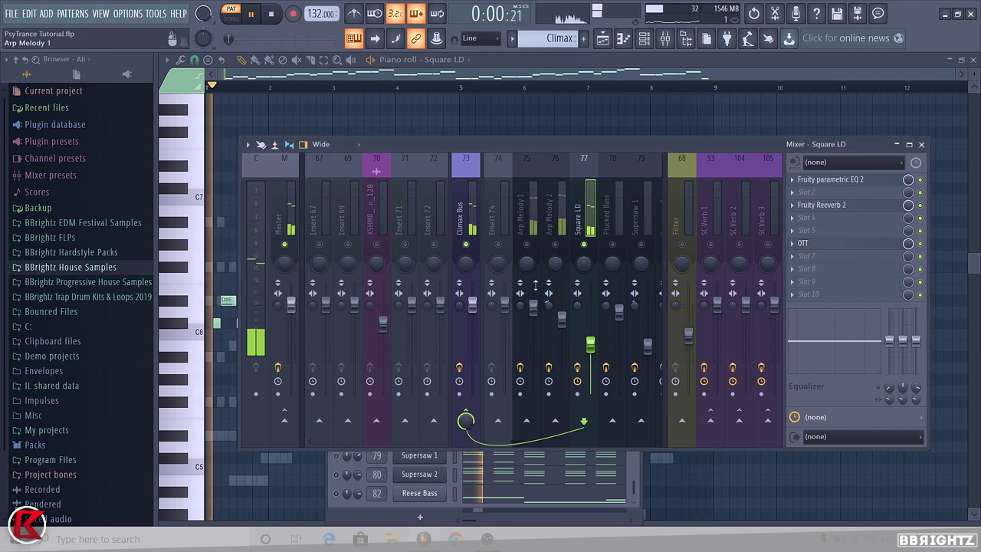
# - Raise Square LD's level and slightly lower Arp Melody 2 during playback, comparing the lead and arps by muting and unmuting them
pyautogui.click(553, 337)
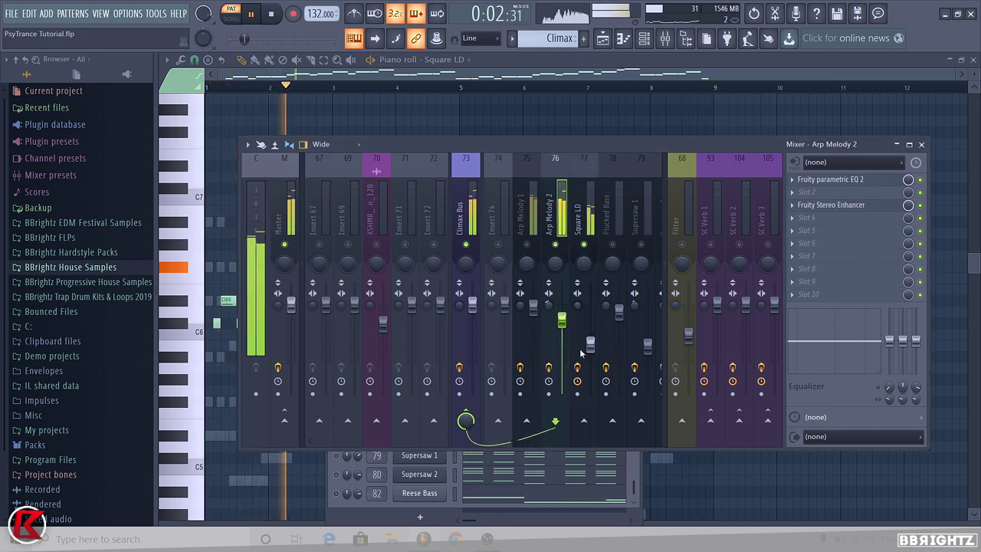
pyautogui.click(586, 299)
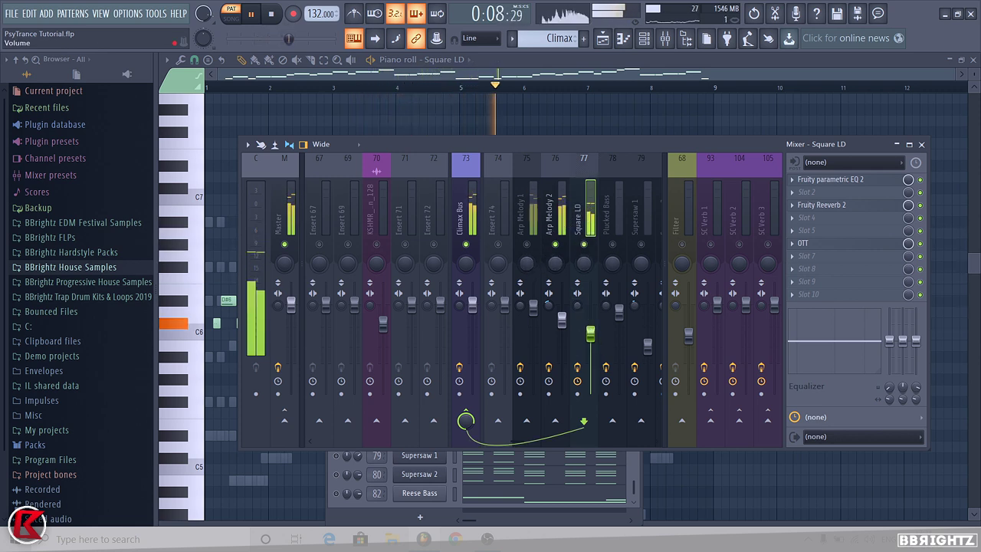
pyautogui.moveTo(591, 333); pyautogui.dragTo(590, 330)
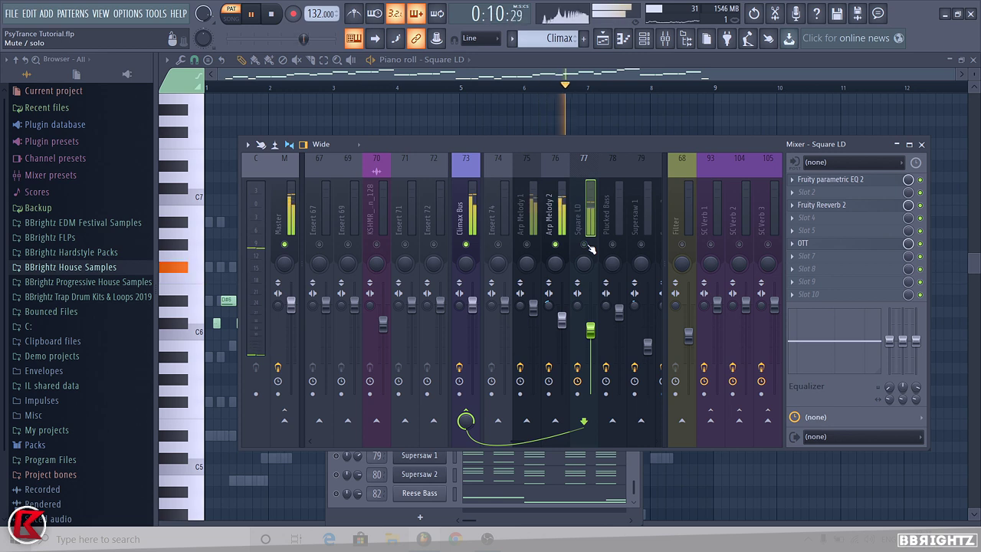
pyautogui.click(562, 321)
pyautogui.click(550, 244)
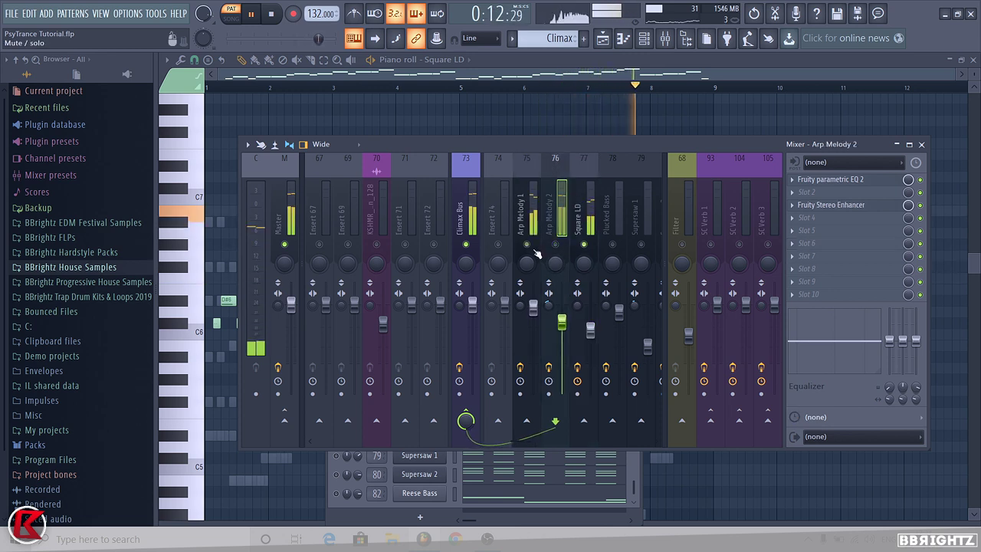
# - Solo Arp Melody 1, then lower its Part B amp envelope release and set its Part A amp envelope release to 4.471
pyautogui.press('Left')
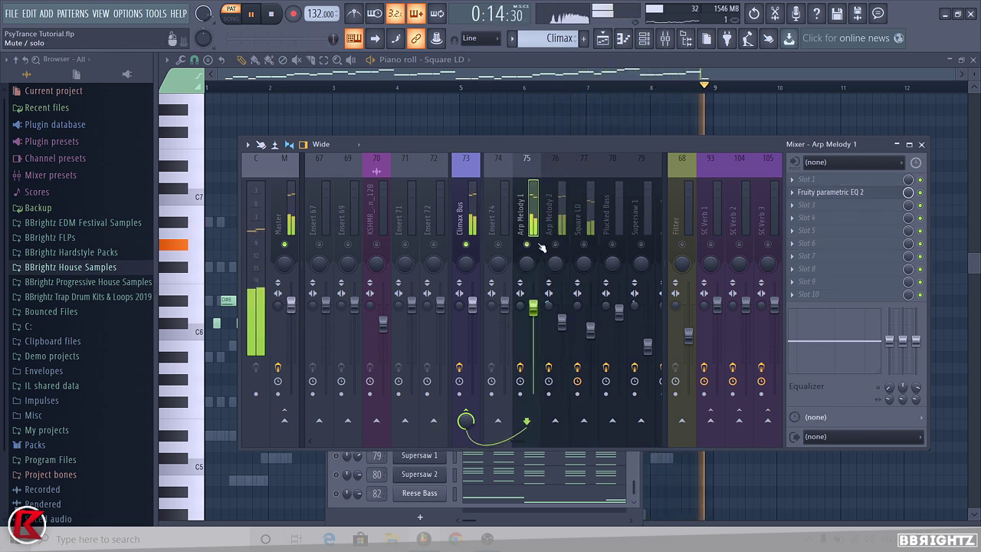
pyautogui.press('space')
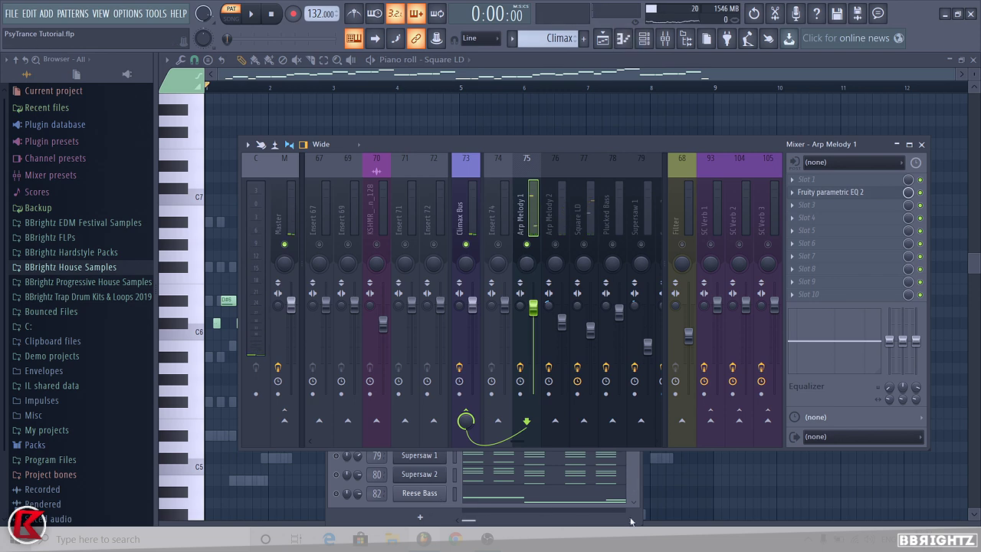
pyautogui.click(568, 518)
pyautogui.click(429, 381)
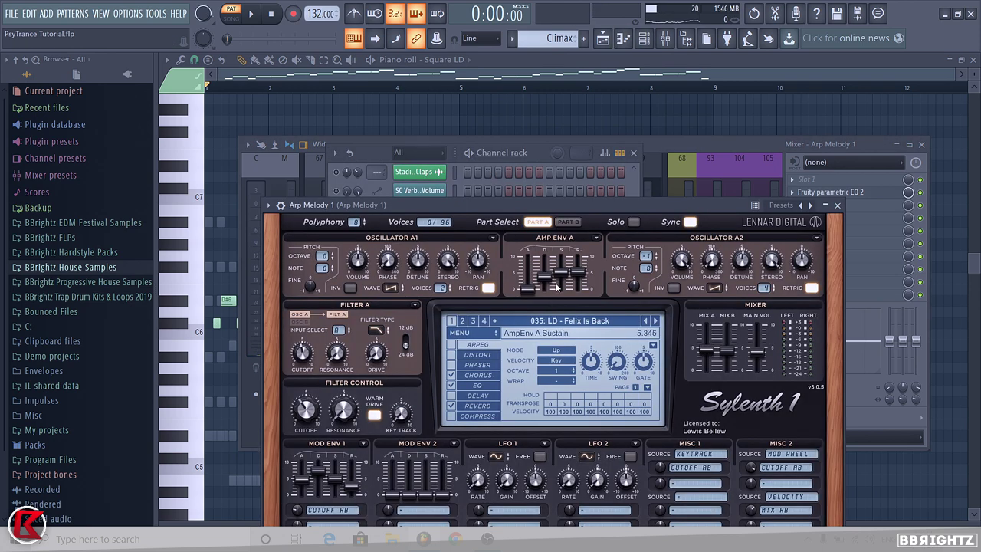
pyautogui.click(568, 221)
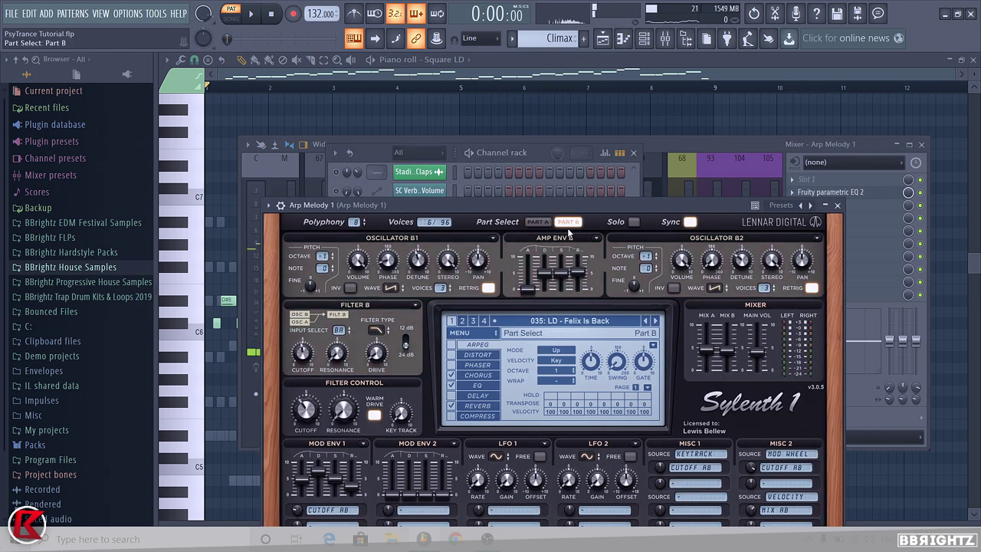
pyautogui.press('space')
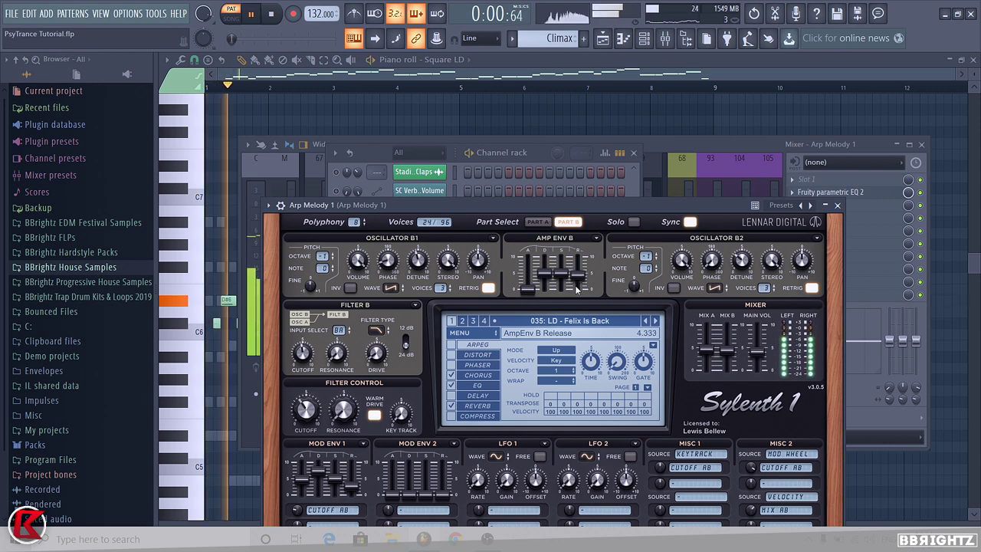
pyautogui.moveTo(576, 286); pyautogui.dragTo(575, 289)
pyautogui.click(538, 221)
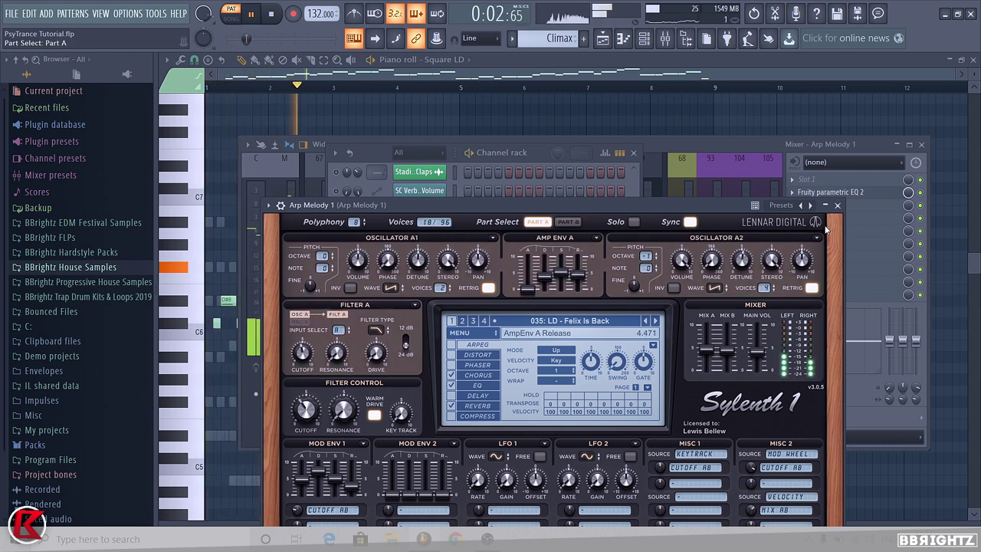
pyautogui.click(838, 206)
# - Add OTT to slot 7 of Arp Melody 1, setting depth to 22%, downward compression to 81%, high gain to 108%, and reduce the low gain
pyautogui.click(670, 159)
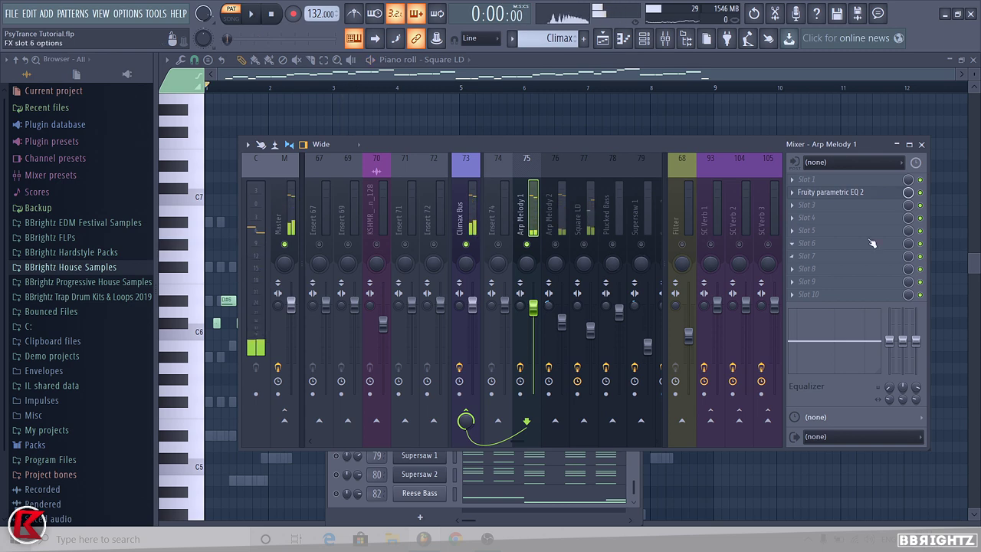
pyautogui.click(816, 254)
pyautogui.click(283, 287)
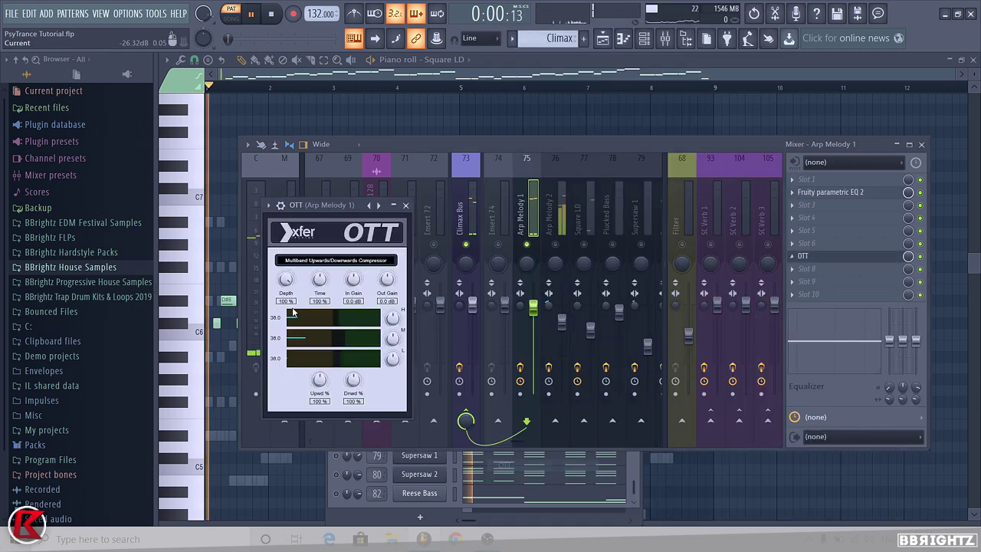
pyautogui.moveTo(285, 285); pyautogui.dragTo(283, 357)
pyautogui.moveTo(353, 381); pyautogui.dragTo(354, 396)
pyautogui.moveTo(391, 362); pyautogui.dragTo(391, 381)
pyautogui.moveTo(394, 325); pyautogui.dragTo(394, 321)
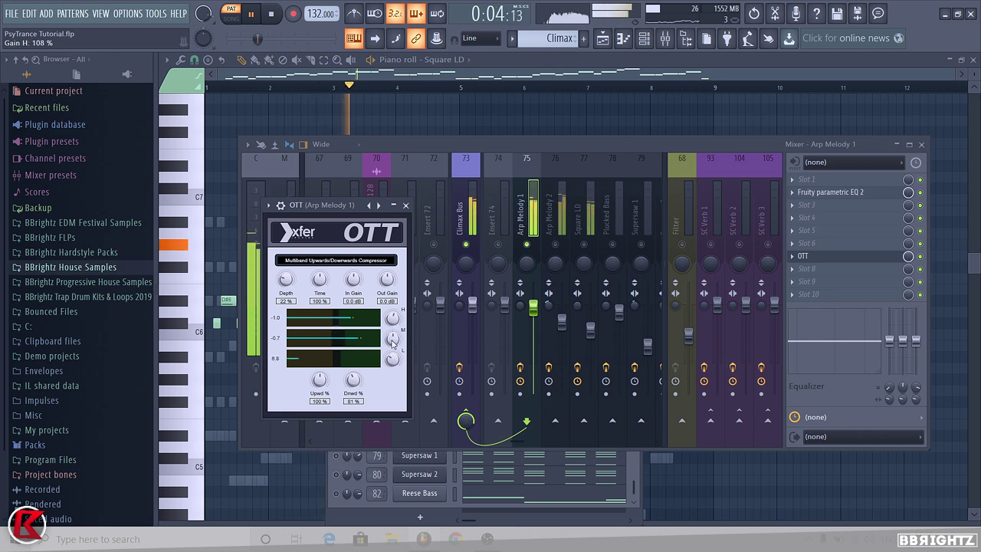
pyautogui.click(407, 206)
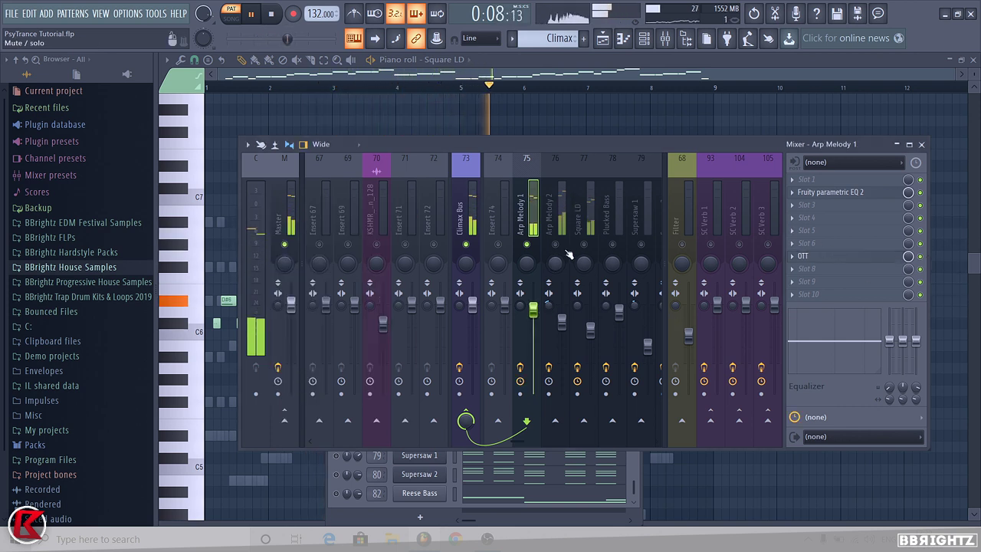
# - Bring Arp Melody 2, Square LD and Reese Bass back into playback alongside Arp Melody 1, slightly rebalancing the lead and arp levels
pyautogui.click(569, 255)
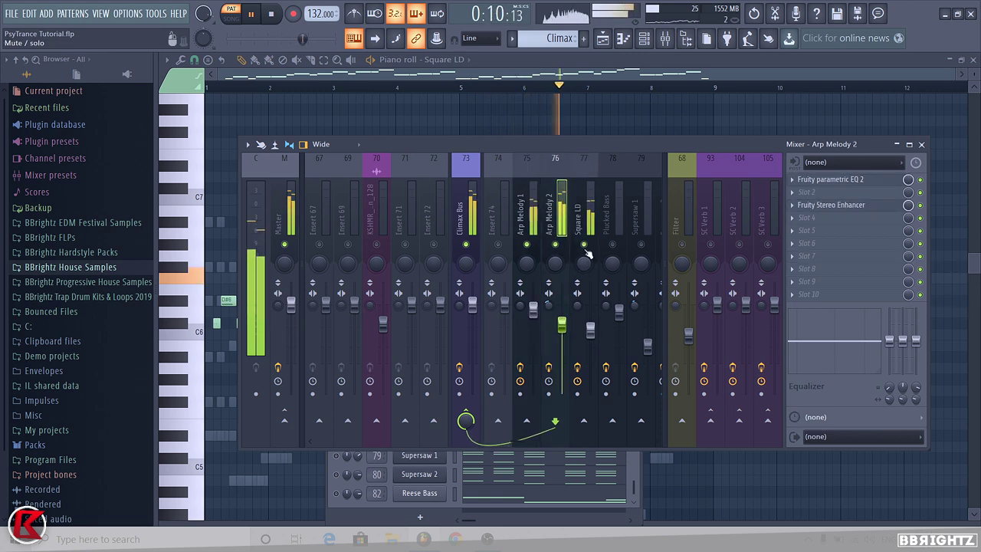
pyautogui.click(588, 255)
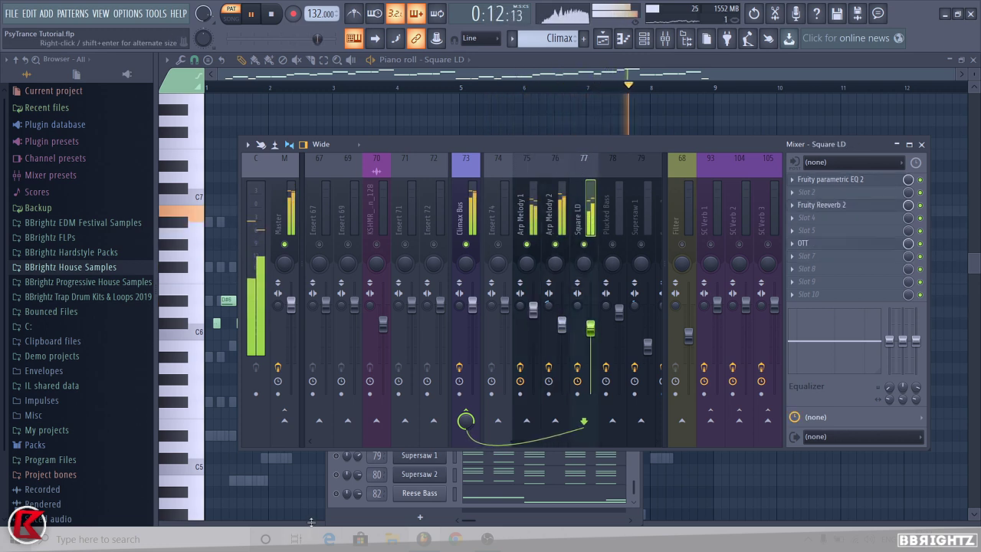
pyautogui.click(345, 494)
pyautogui.click(658, 166)
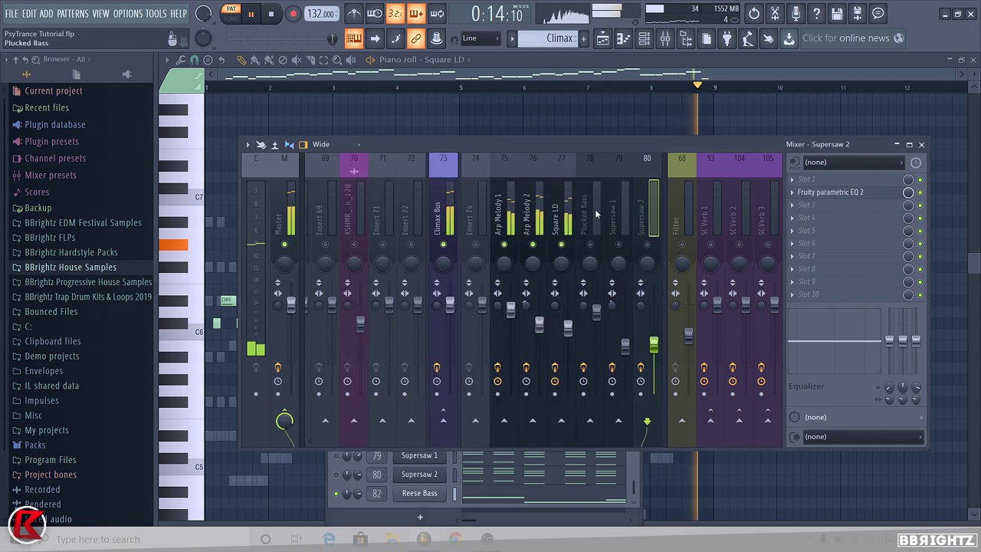
pyautogui.scroll(-6, 586, 217)
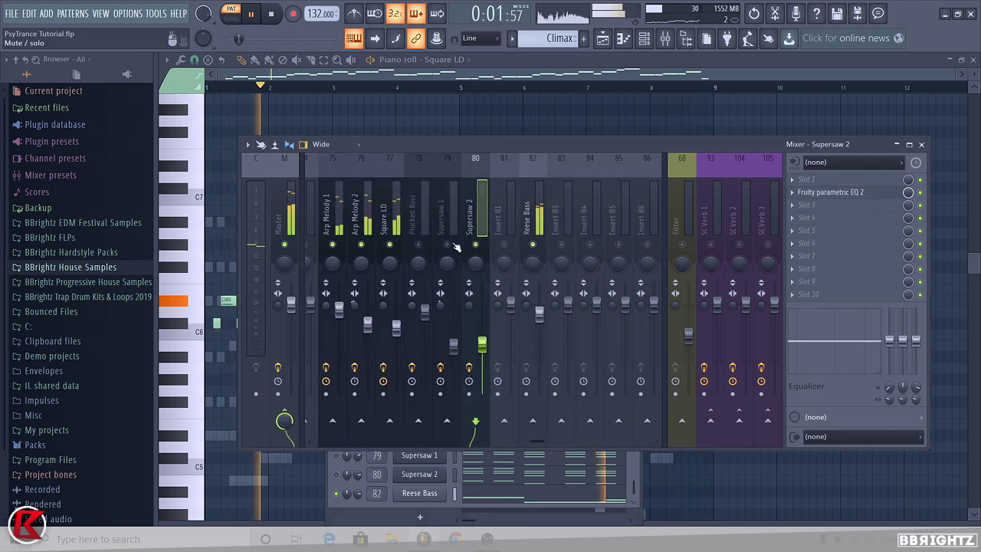
# - Unmute Plucked Bass, Supersaw 1 and Supersaw 2 during playback and re-enable the remaining muted mixer tracks
pyautogui.click(349, 501)
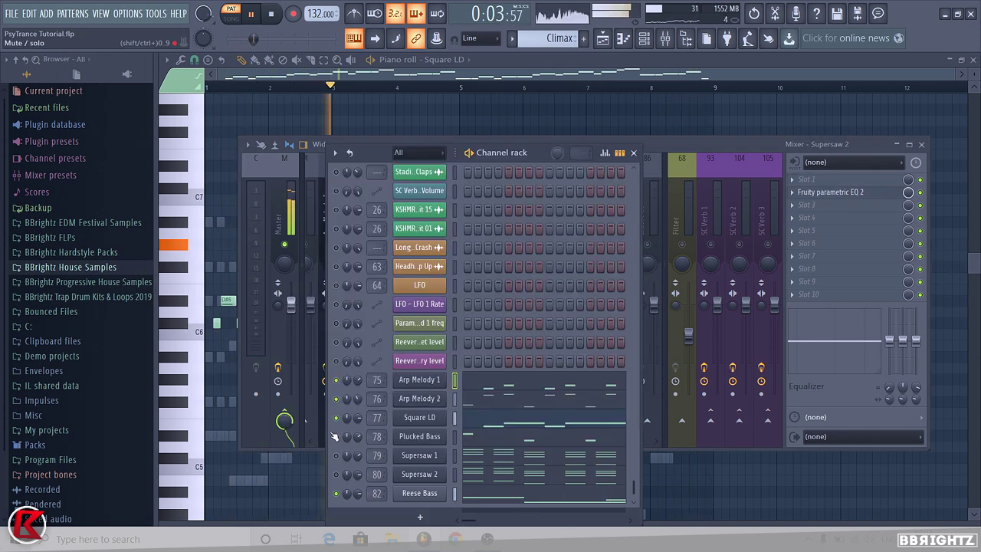
pyautogui.click(713, 146)
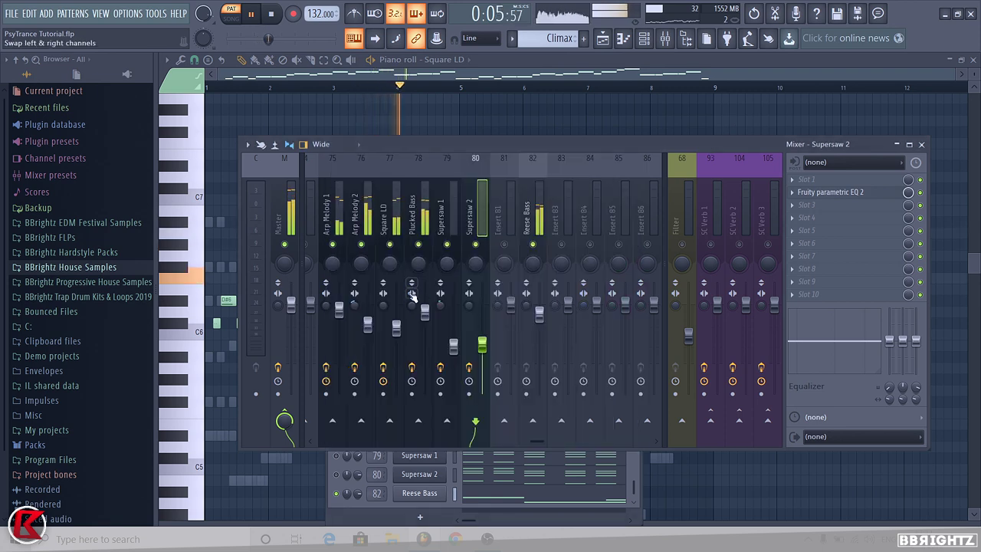
pyautogui.click(425, 312)
pyautogui.click(339, 479)
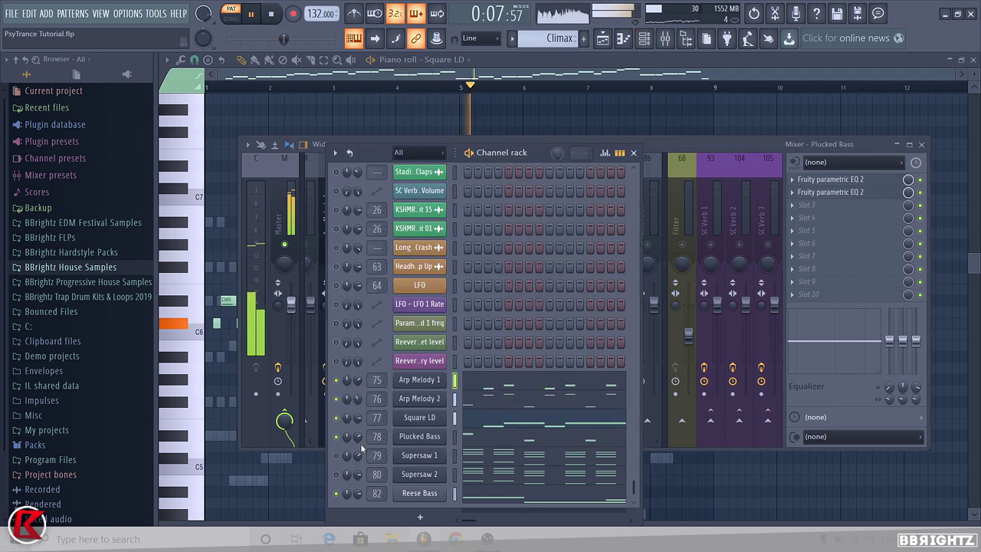
pyautogui.click(336, 456)
pyautogui.click(675, 146)
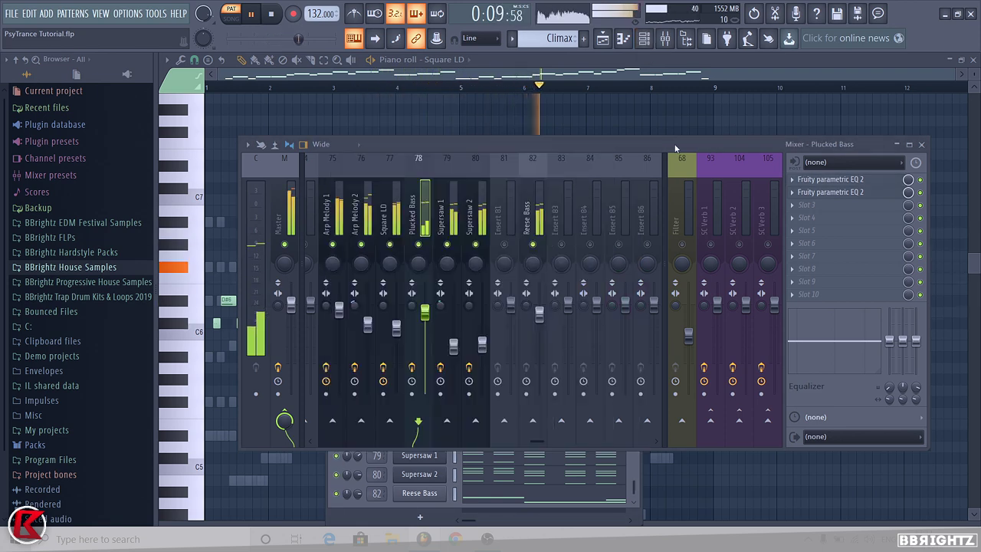
pyautogui.click(503, 244)
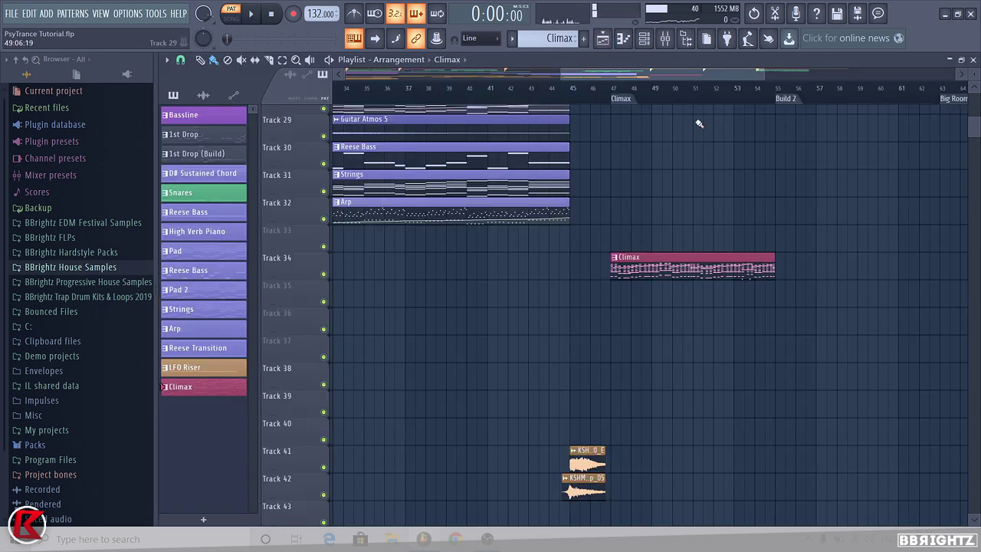
# - Examine the playlist around the Climax clip and place the song playback position at about bar 41
pyautogui.scroll(-3, 699, 192)
pyautogui.scroll(-3, 744, 314)
pyautogui.scroll(4, 685, 285)
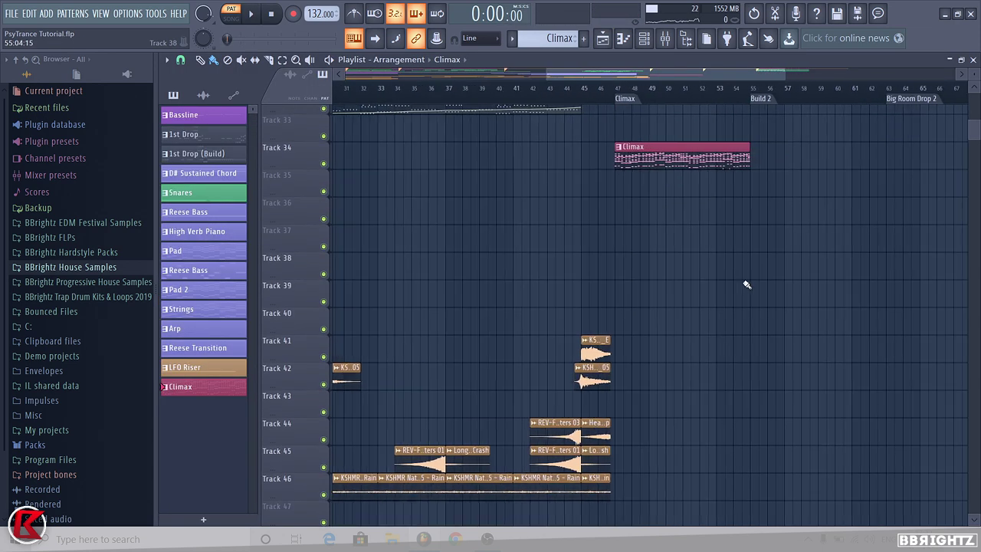
pyautogui.scroll(3, 672, 175)
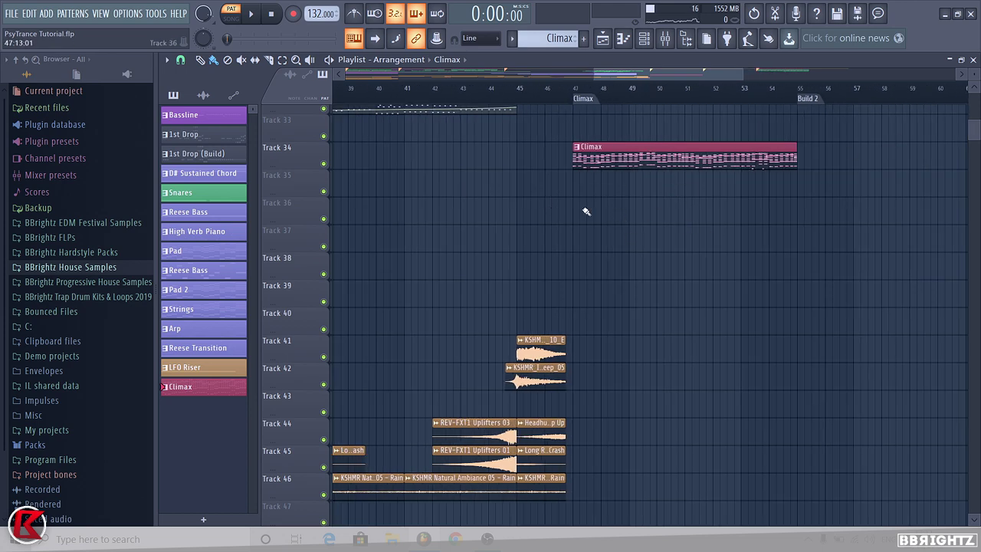
pyautogui.scroll(-3, 587, 211)
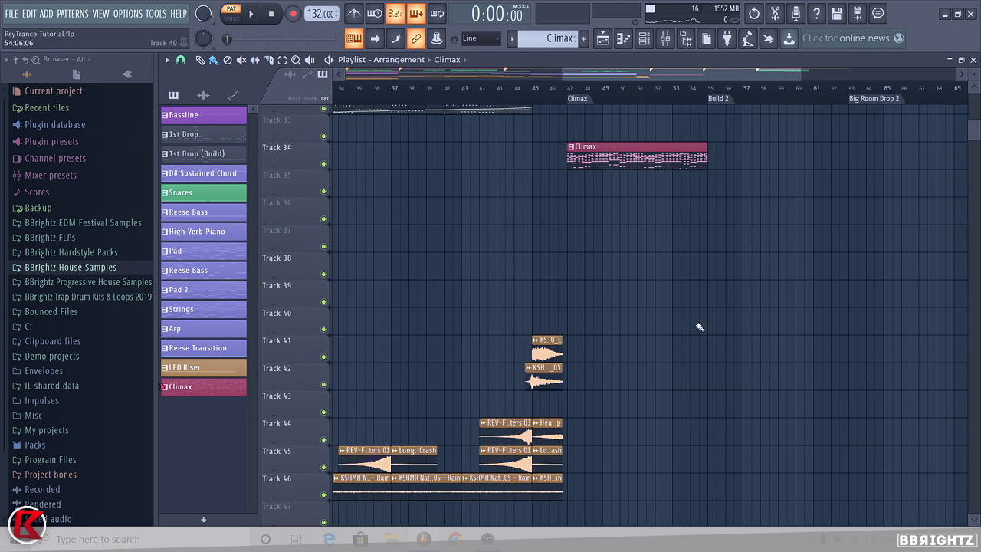
pyautogui.scroll(-2, 733, 283)
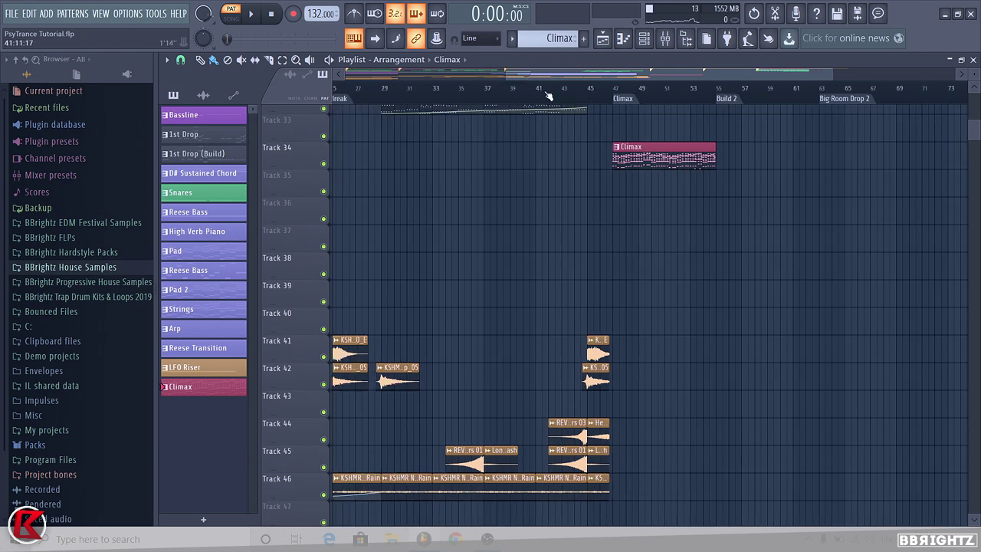
pyautogui.press('space')
pyautogui.press('space')
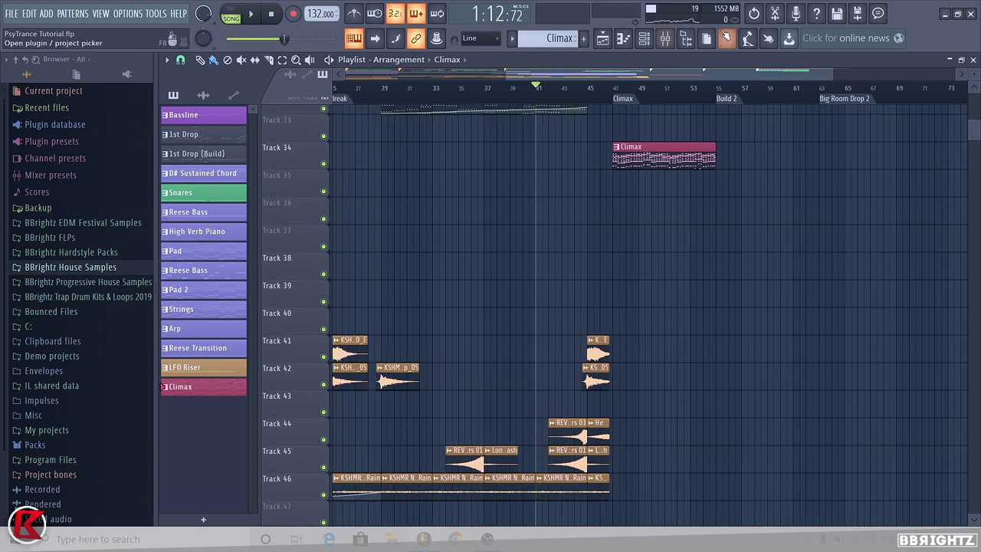
# - Play the song from about bar 41 into the Climax section and save the project
pyautogui.click(665, 39)
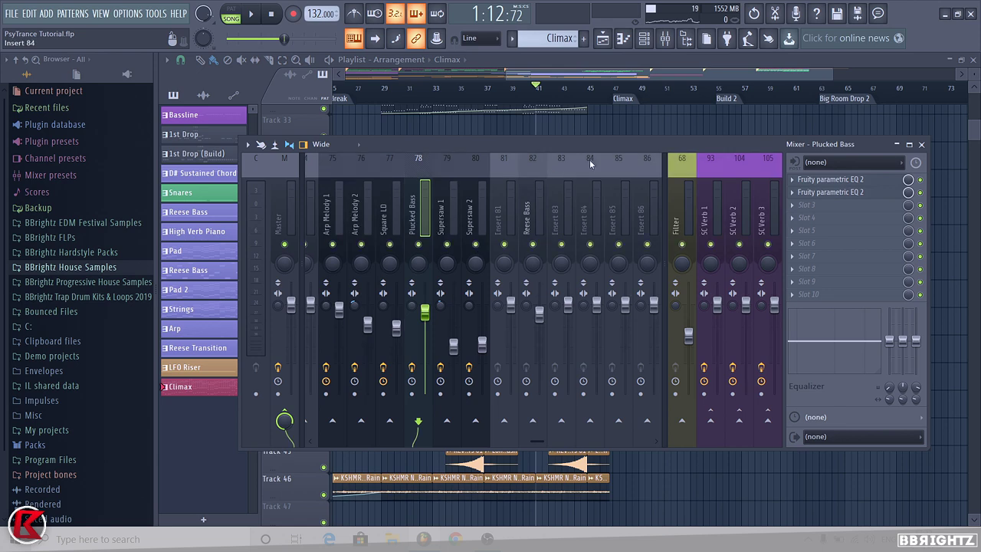
pyautogui.click(665, 38)
pyautogui.click(644, 39)
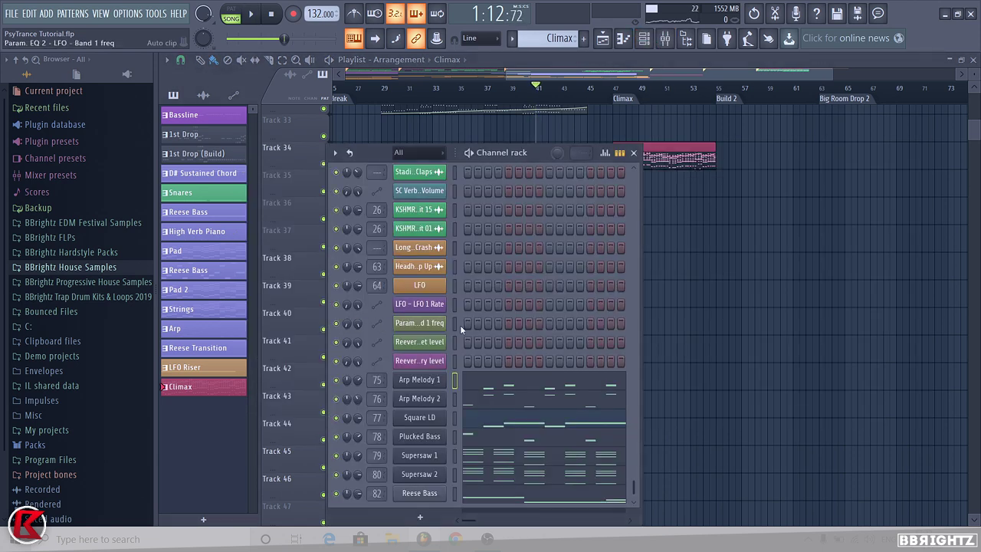
pyautogui.press('F6')
pyautogui.press('space')
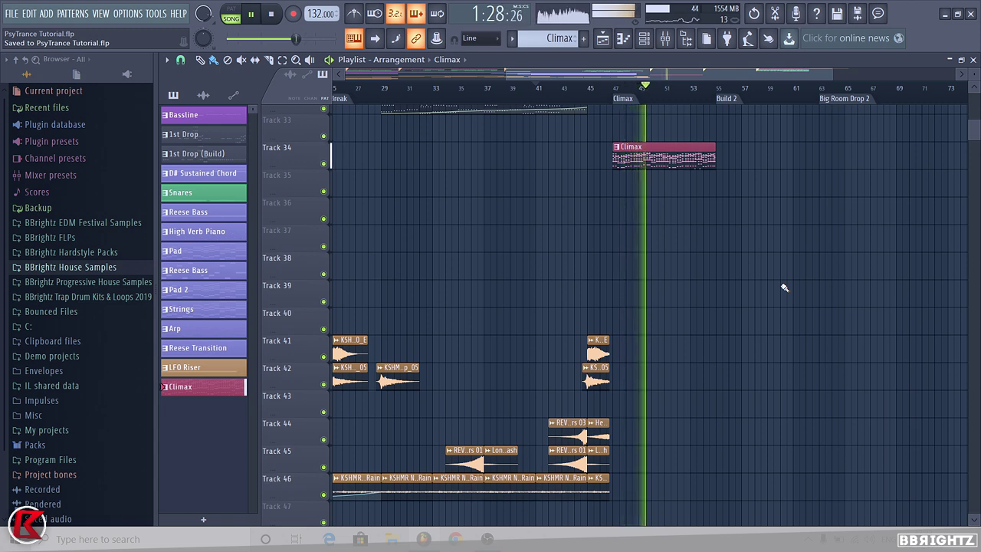
pyautogui.press('space')
# - Review the effects on Supersaw 2 and Supersaw 1 in the mixer and close it
pyautogui.click(664, 40)
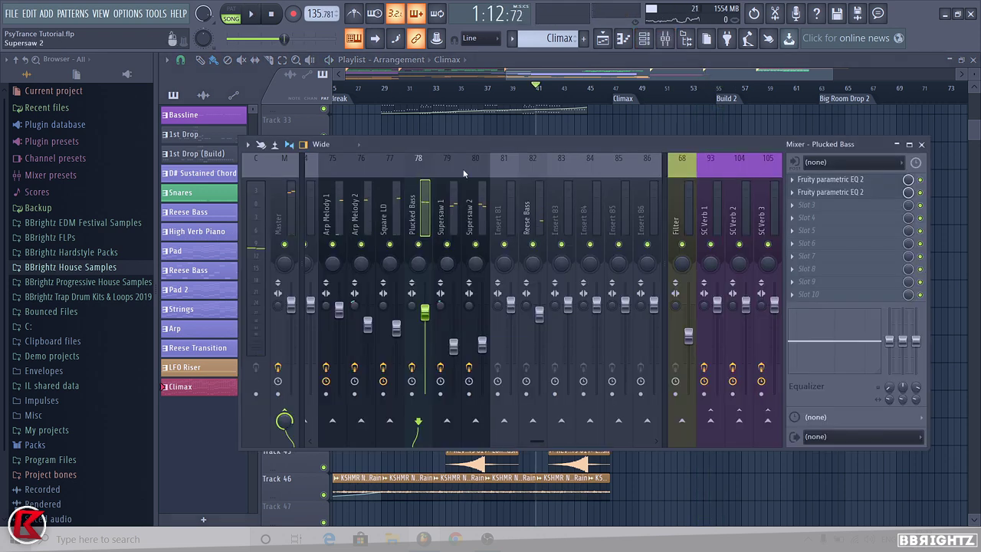
pyautogui.click(433, 208)
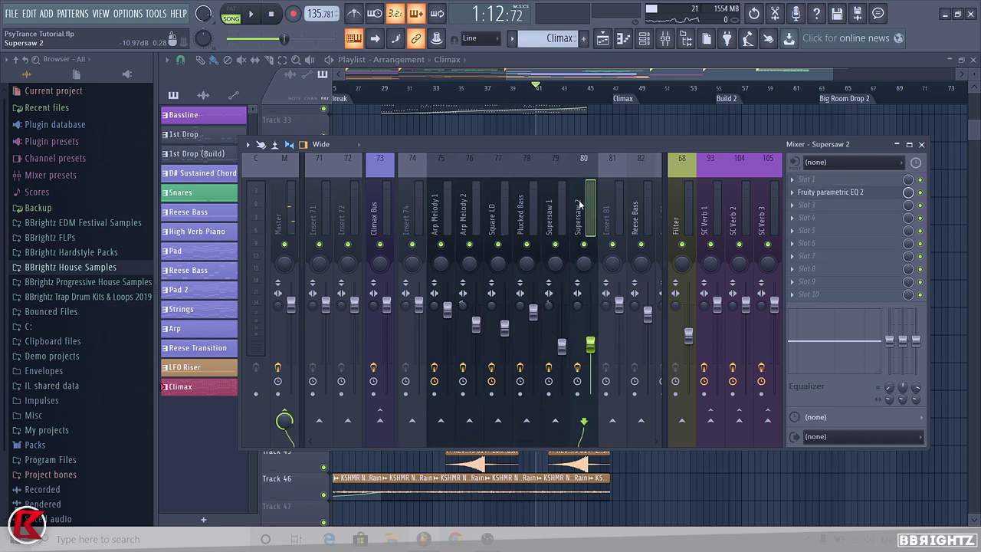
pyautogui.click(555, 232)
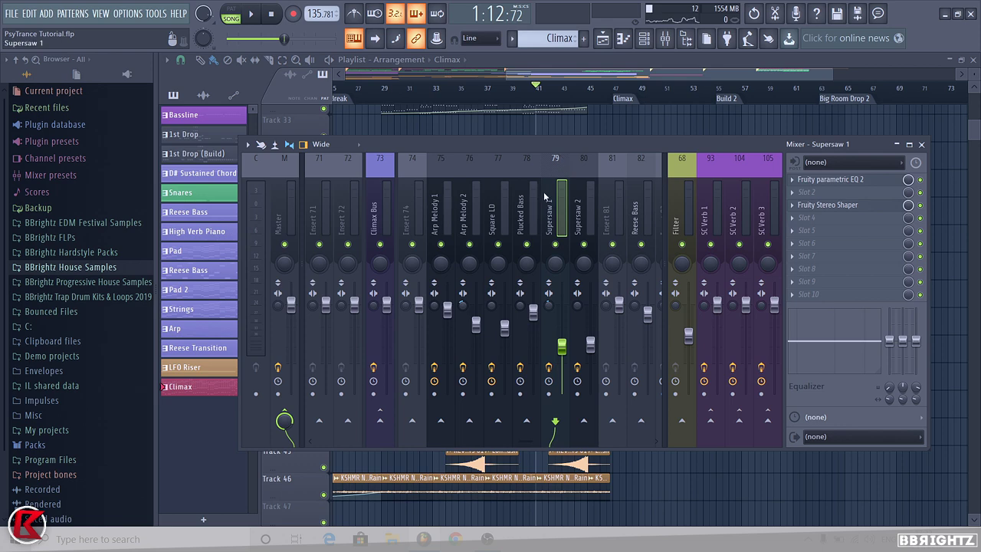
pyautogui.click(922, 144)
# - Add a new Sylenth1 instrument after the Reese Bass channel in the Climax pattern
pyautogui.click(644, 38)
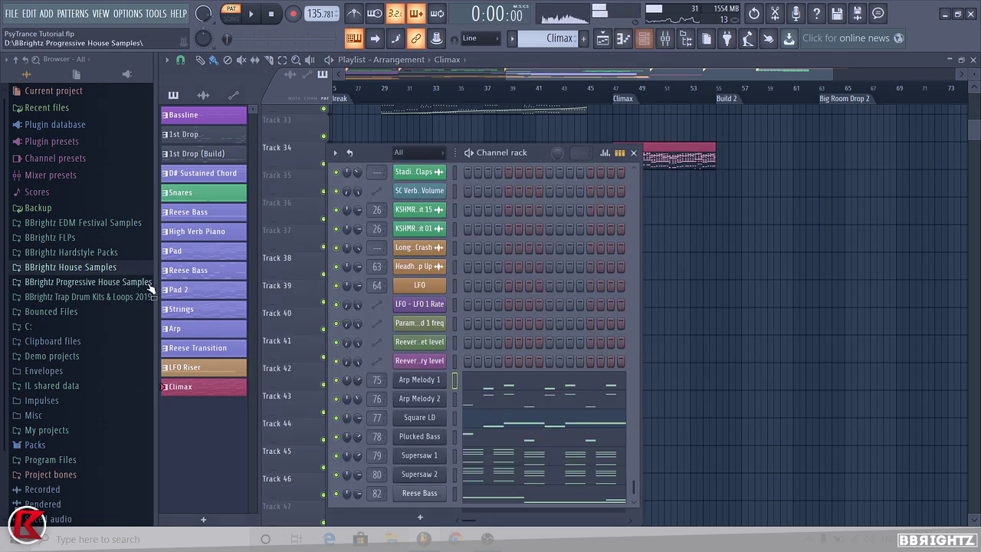
pyautogui.scroll(-1, 464, 435)
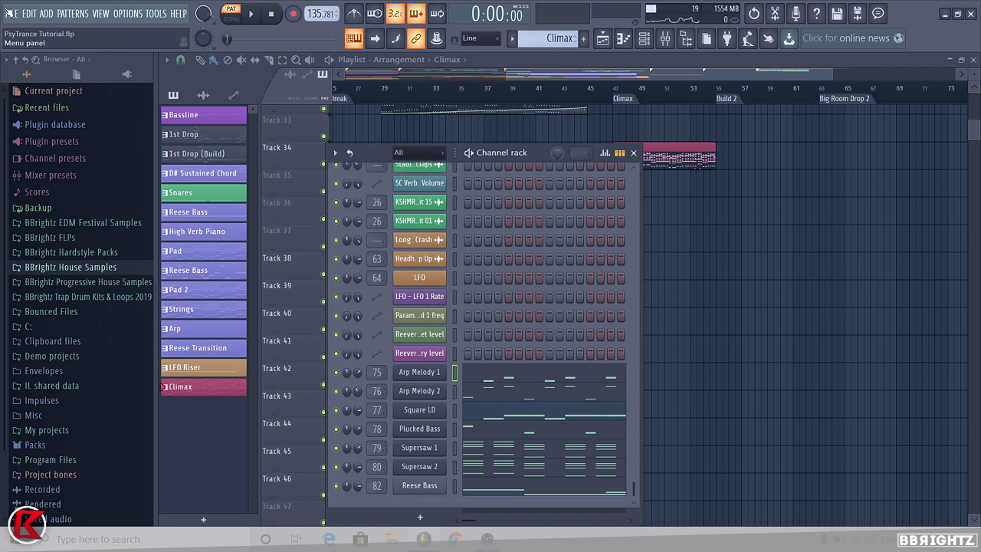
pyautogui.click(44, 14)
pyautogui.click(454, 488)
pyautogui.click(46, 13)
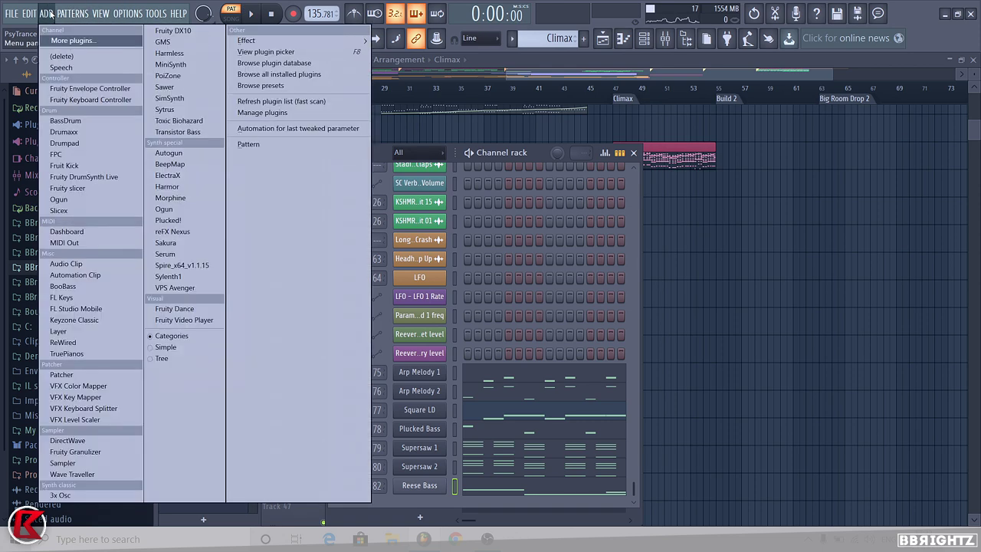
pyautogui.click(169, 277)
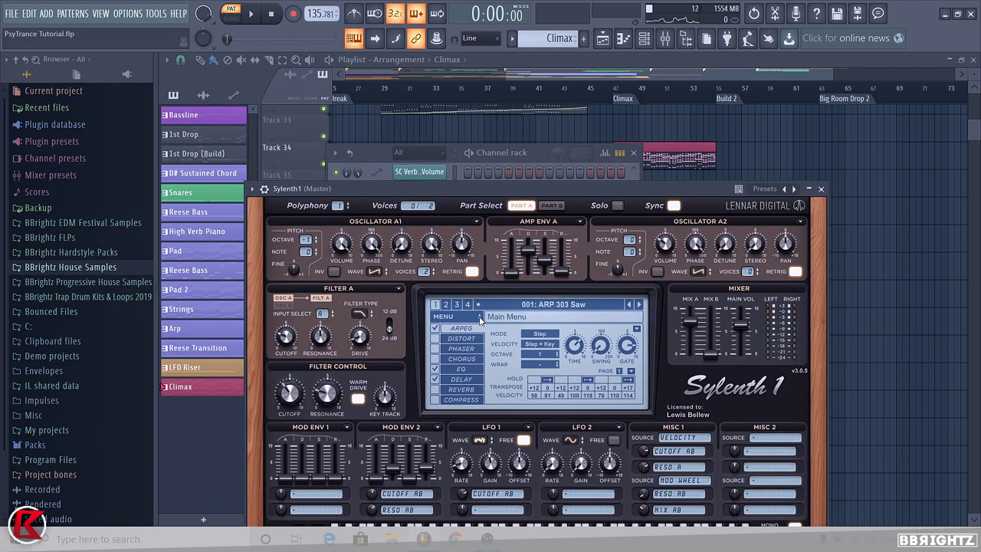
# - Load the Smooth EDM v3 bank into the new Sylenth1 and choose preset 124: CH - Heady Chords
pyautogui.click(480, 317)
pyautogui.moveTo(492, 339)
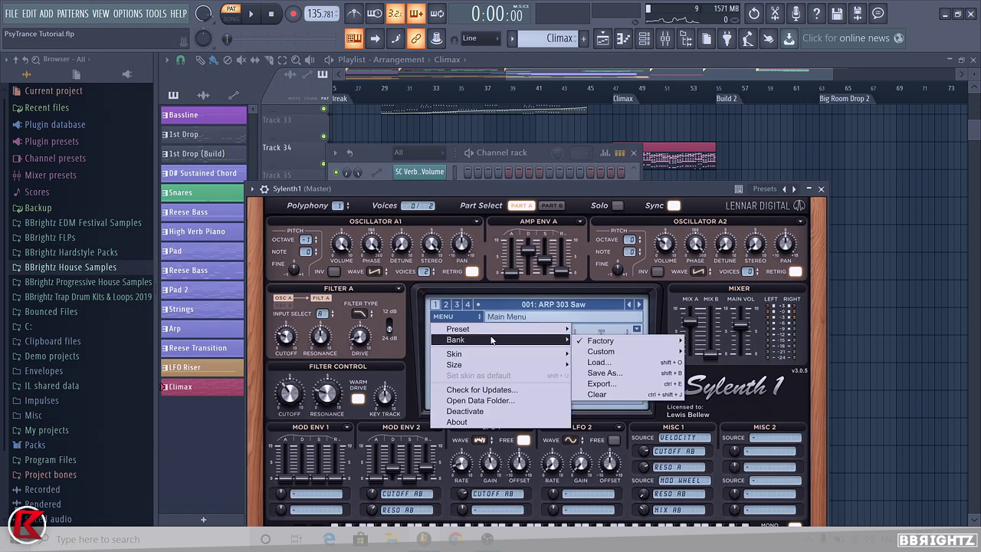
pyautogui.moveTo(671, 343)
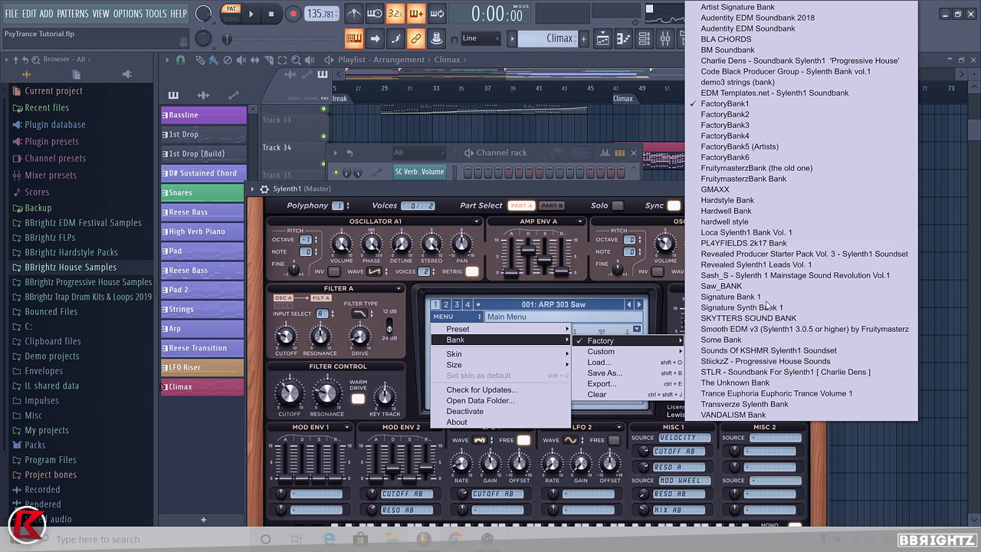
pyautogui.click(755, 330)
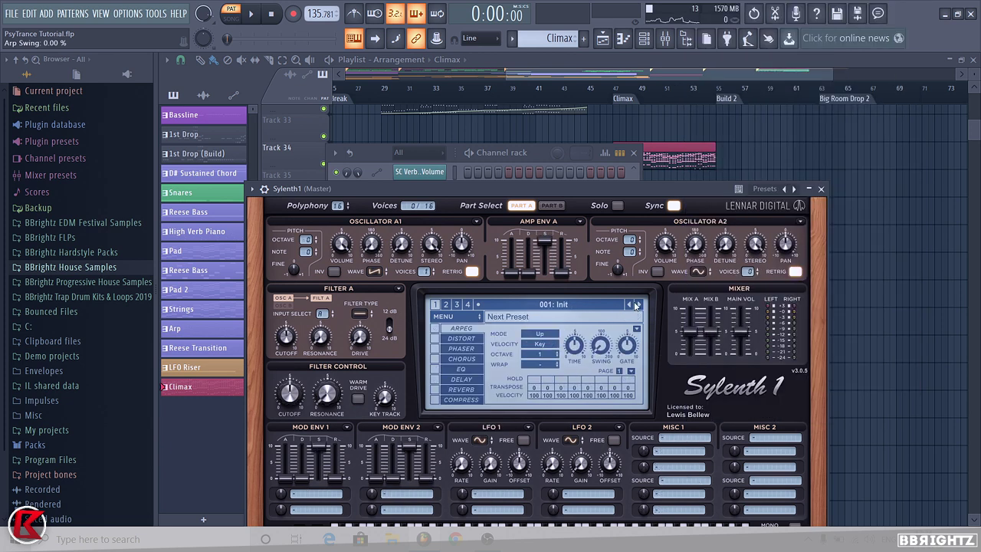
pyautogui.click(529, 305)
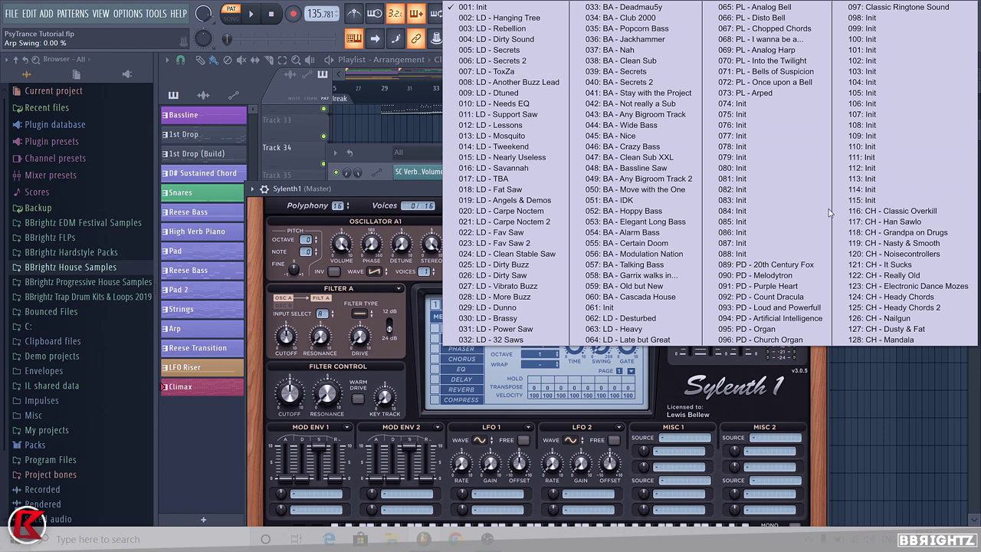
pyautogui.click(897, 297)
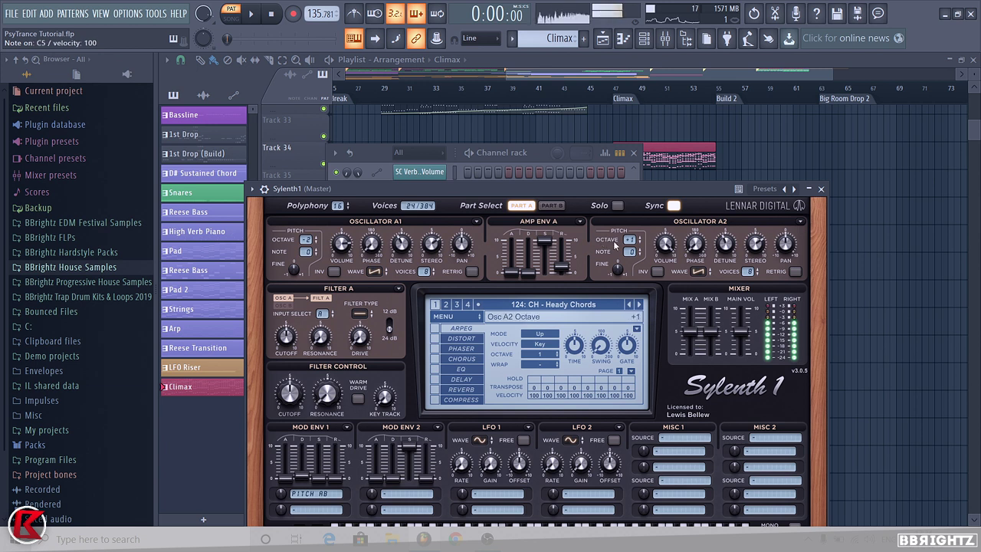
pyautogui.click(551, 205)
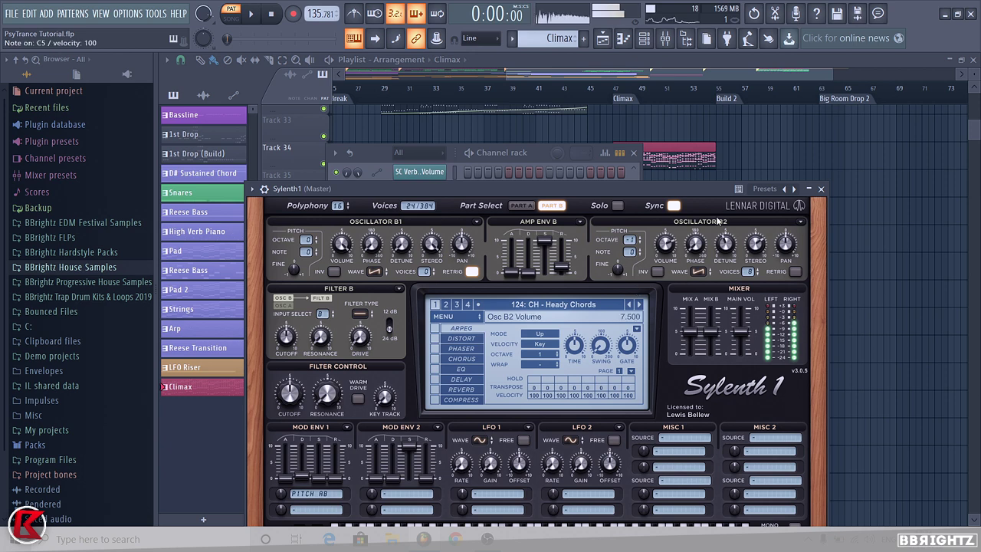
pyautogui.click(821, 188)
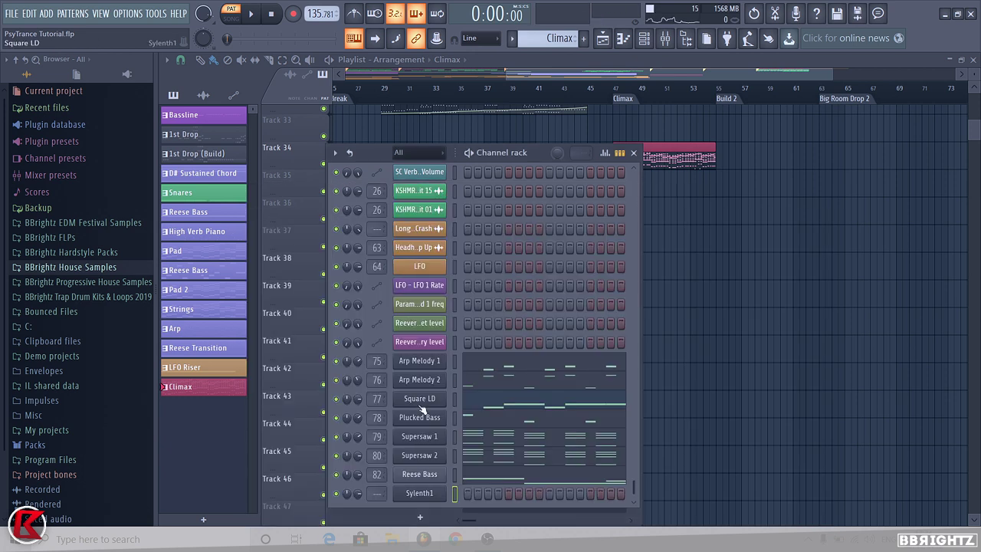
# - Rename the new Sylenth1 channel to Supersaw Bass
pyautogui.rightClick(420, 495)
pyautogui.click(489, 408)
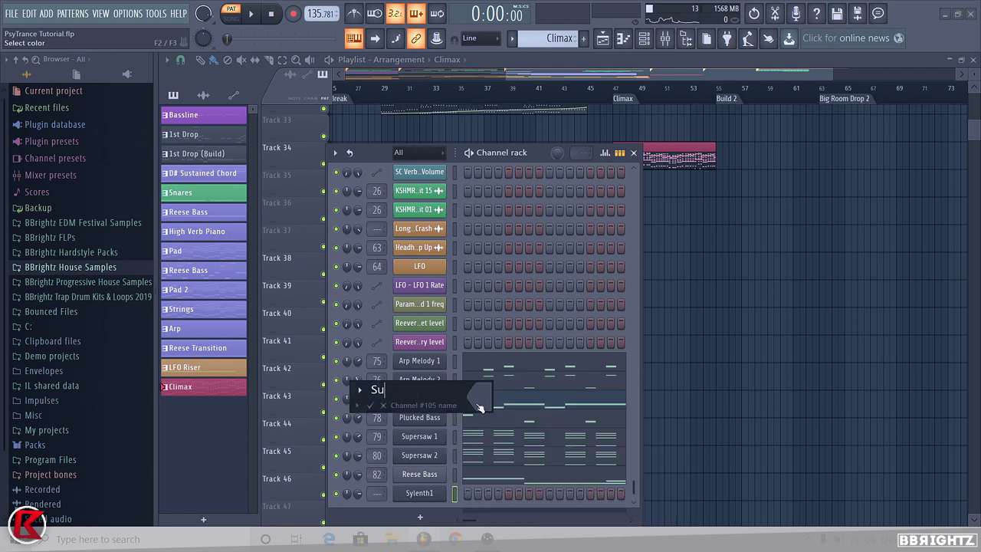
pyautogui.write('Supersaw Bass')
pyautogui.press('Return')
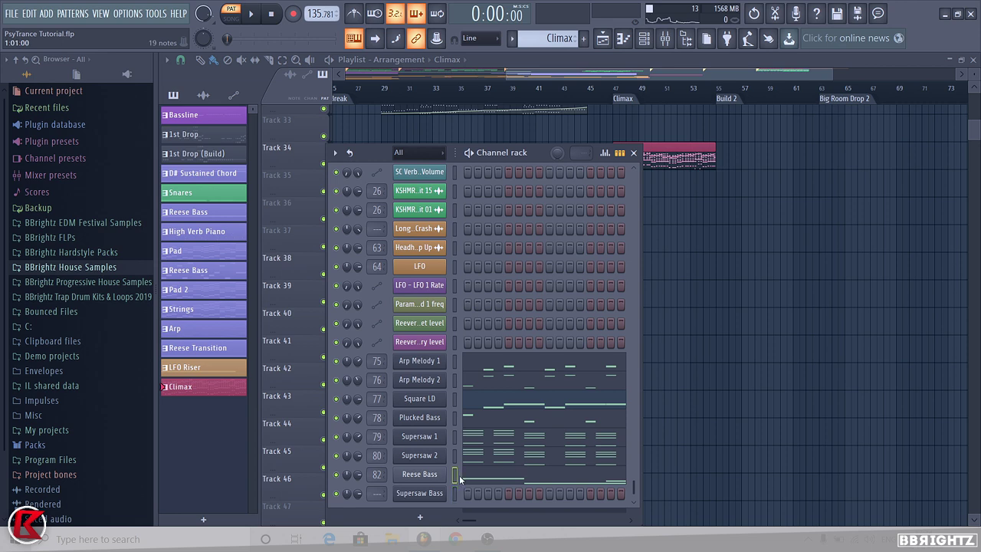
# - Copy the Reese Bass notes into the Supersaw Bass channel and play that channel on its own
pyautogui.click(455, 476)
pyautogui.hotkey('ctrl', 'v')
pyautogui.press('space')
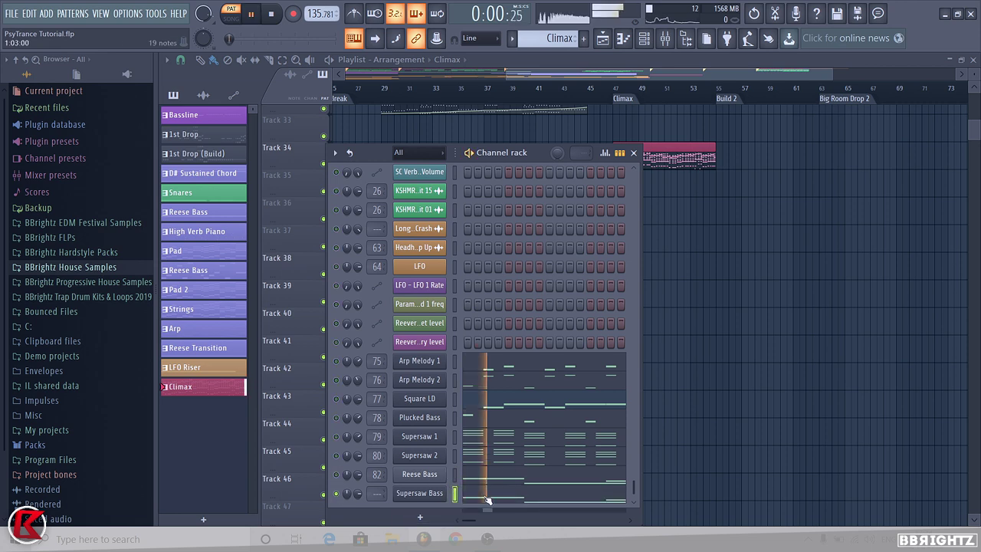
# - Delete the short slide notes from the Supersaw Bass piano roll and replay the part
pyautogui.click(488, 498)
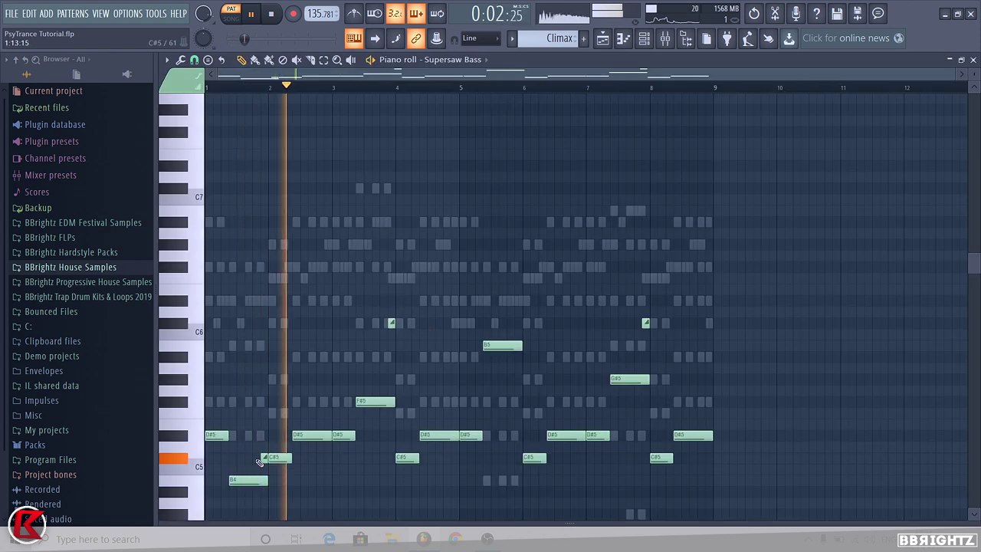
pyautogui.rightClick(392, 324)
pyautogui.press('space')
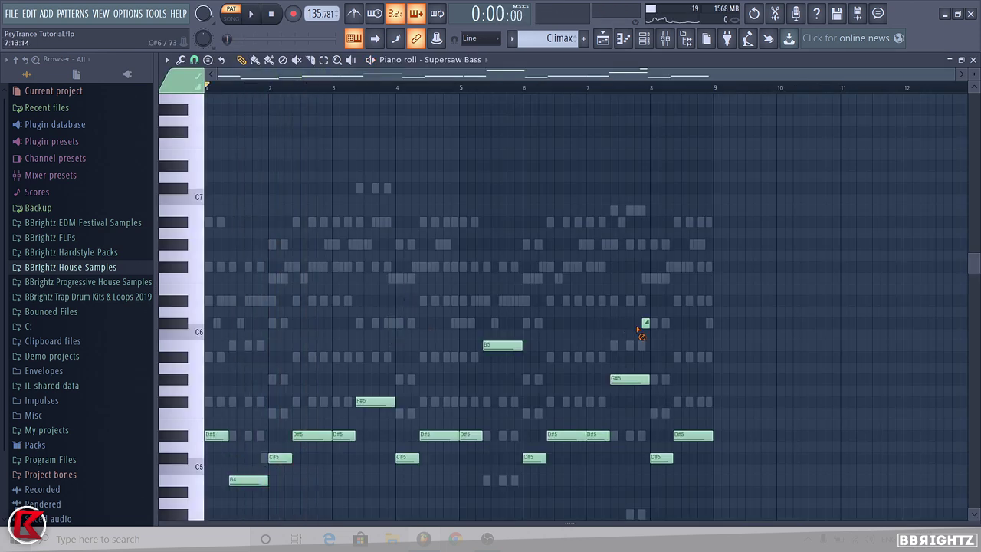
pyautogui.press('space')
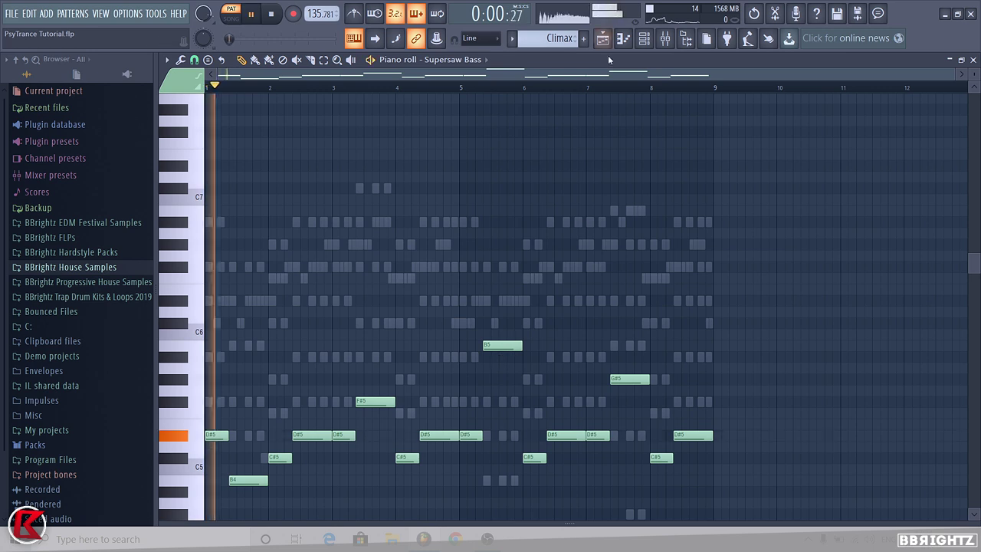
# - Try the Supersaw Bass notes one octave lower during playback and return them to their original octave
pyautogui.hotkey('ctrl', 'Down')
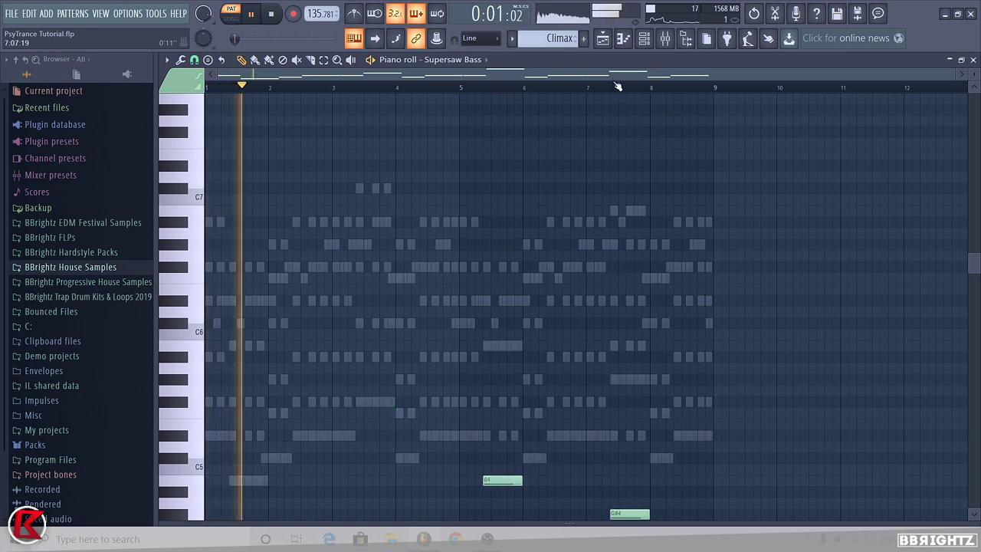
pyautogui.hotkey('ctrl', 'Up')
pyautogui.hotkey('ctrl', 'Down')
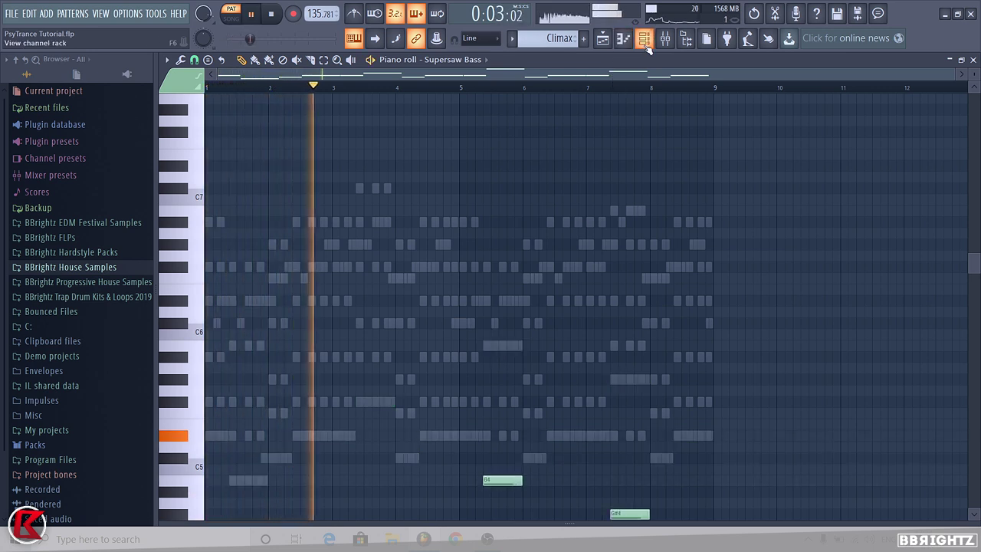
pyautogui.hotkey('ctrl', 'Up')
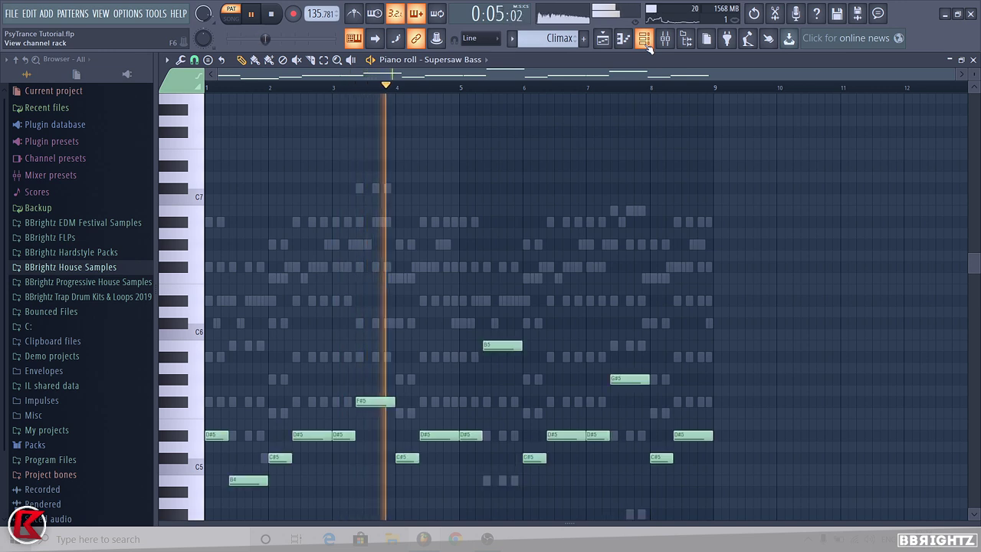
# - Route the Supersaw Bass channel to mixer insert 83
pyautogui.click(644, 38)
pyautogui.click(666, 38)
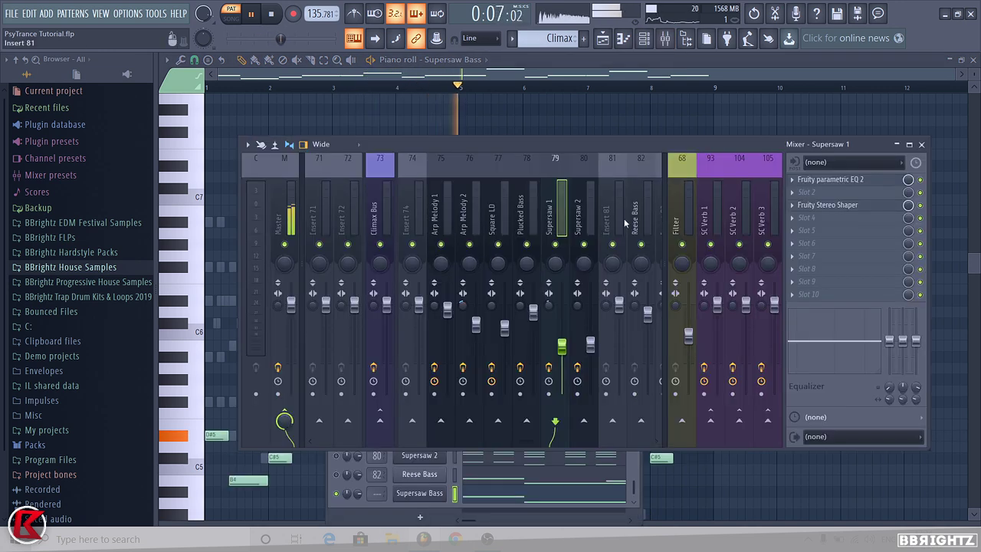
pyautogui.scroll(-6, 537, 207)
pyautogui.click(487, 228)
pyautogui.hotkey('ctrl', 'l')
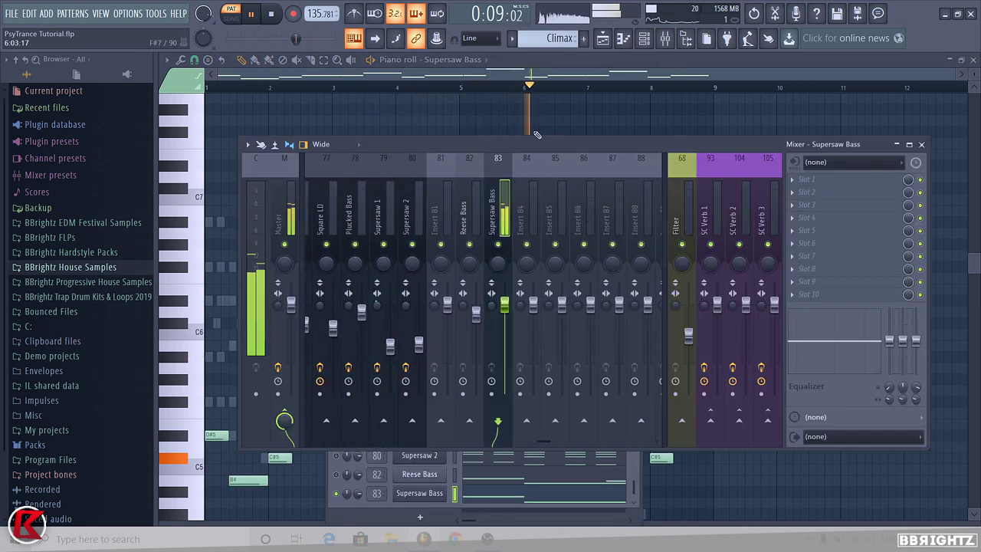
# - Stop playback and transpose the B5 note in bar 5 of Supersaw Bass down one octave to B4
pyautogui.rightClick(534, 132)
pyautogui.press('space')
pyautogui.hotkey('ctrl', 'Down')
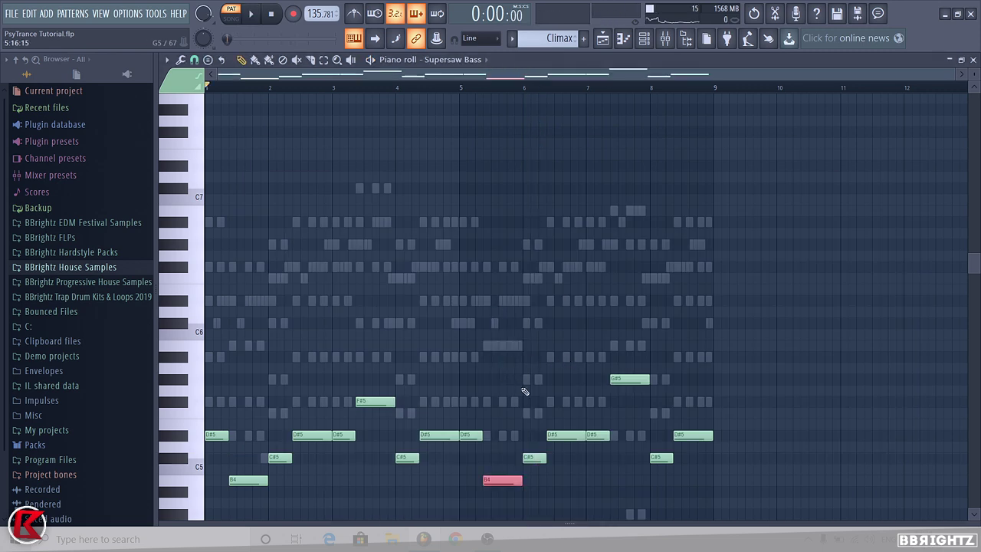
# - Lower the Supersaw Bass mixer volume slightly while listening to the part
pyautogui.click(655, 36)
pyautogui.press('space')
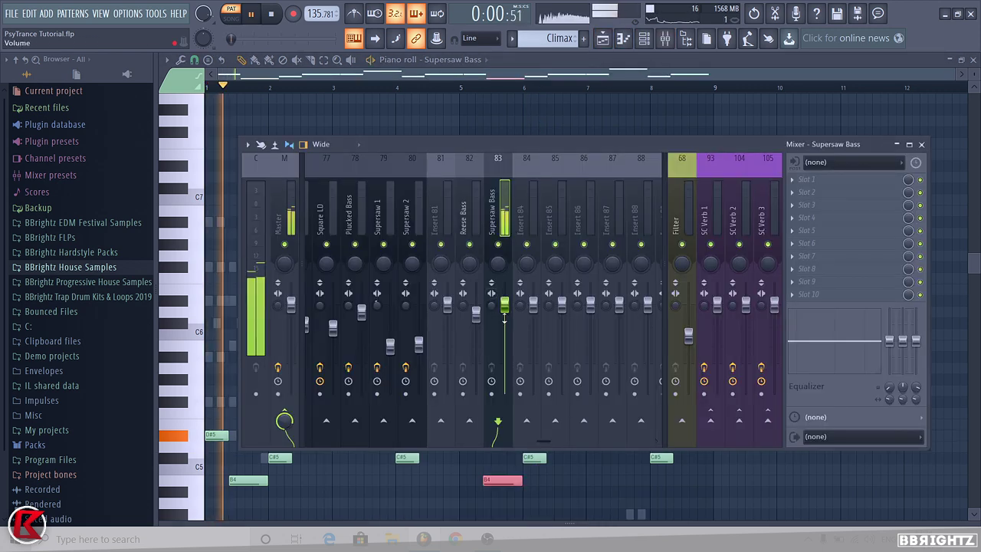
pyautogui.press('space')
# - Add a Fruity Parametric EQ 2 to Supersaw Bass with a low pass at about 1764 Hz and a high pass at about 83 Hz
pyautogui.click(817, 176)
pyautogui.click(491, 104)
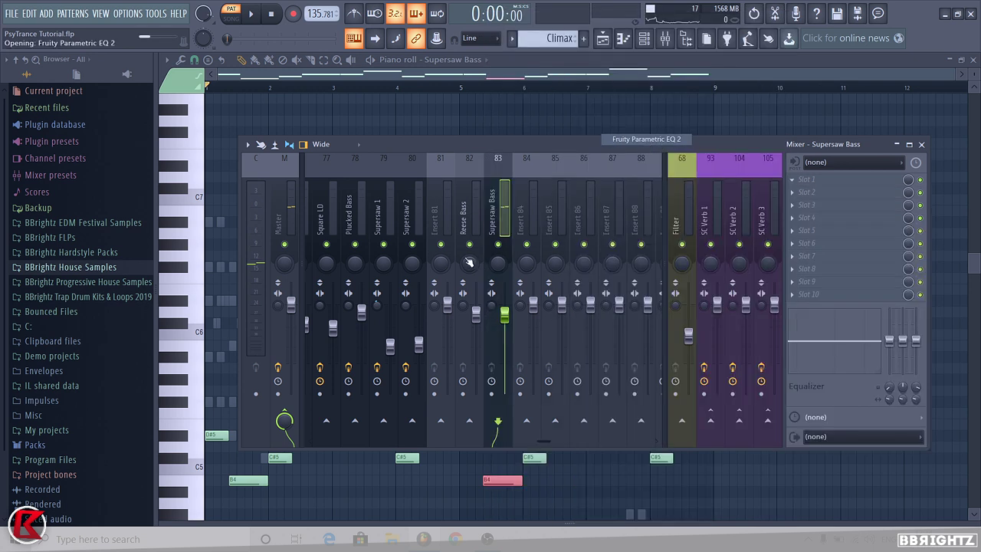
pyautogui.moveTo(548, 140); pyautogui.dragTo(548, 169)
pyautogui.moveTo(393, 209); pyautogui.dragTo(346, 209)
pyautogui.press('space')
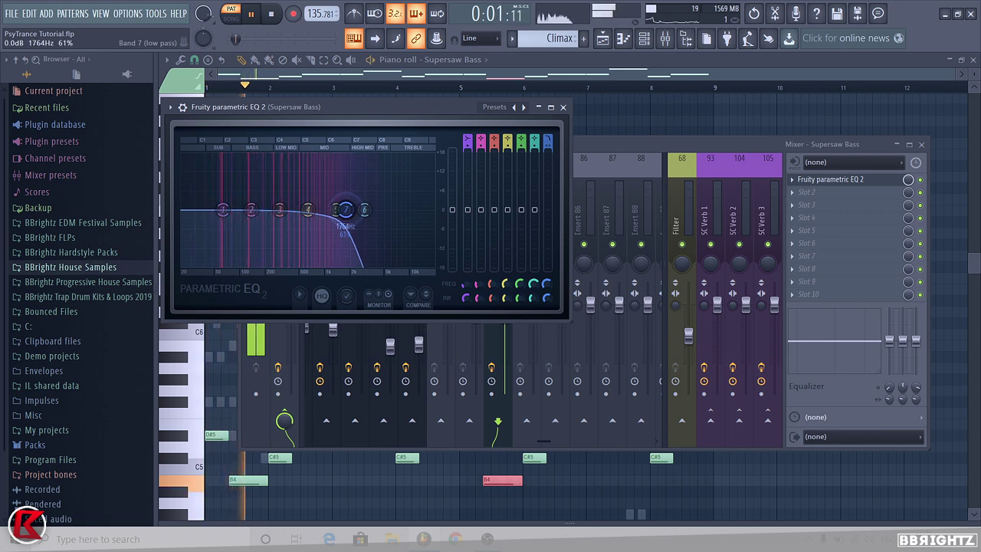
pyautogui.moveTo(467, 140); pyautogui.dragTo(468, 154)
pyautogui.moveTo(224, 209); pyautogui.dragTo(233, 209)
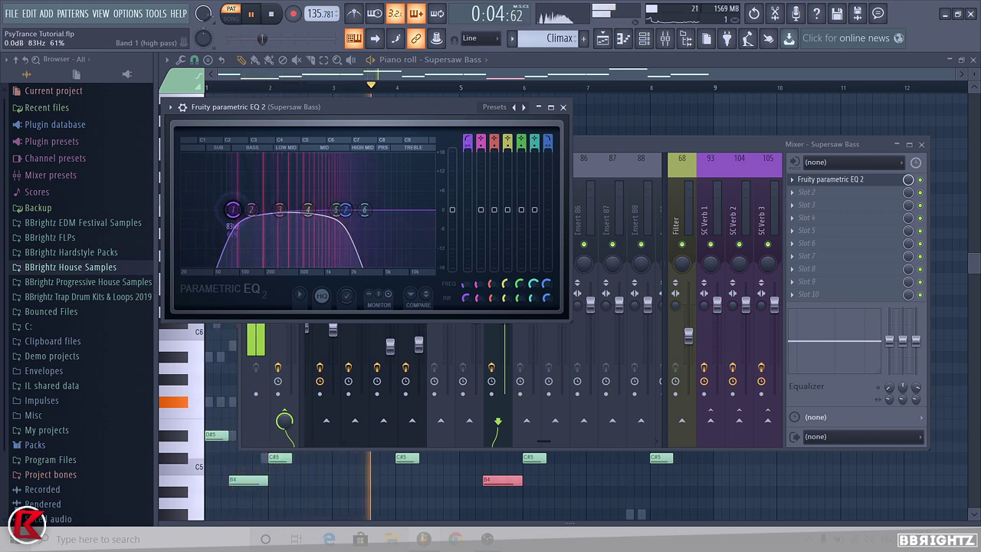
pyautogui.click(563, 107)
# - Bring the Reese Bass channel back into playback and mute the Supersaw Bass mixer track to hear Reese Bass alone
pyautogui.click(644, 39)
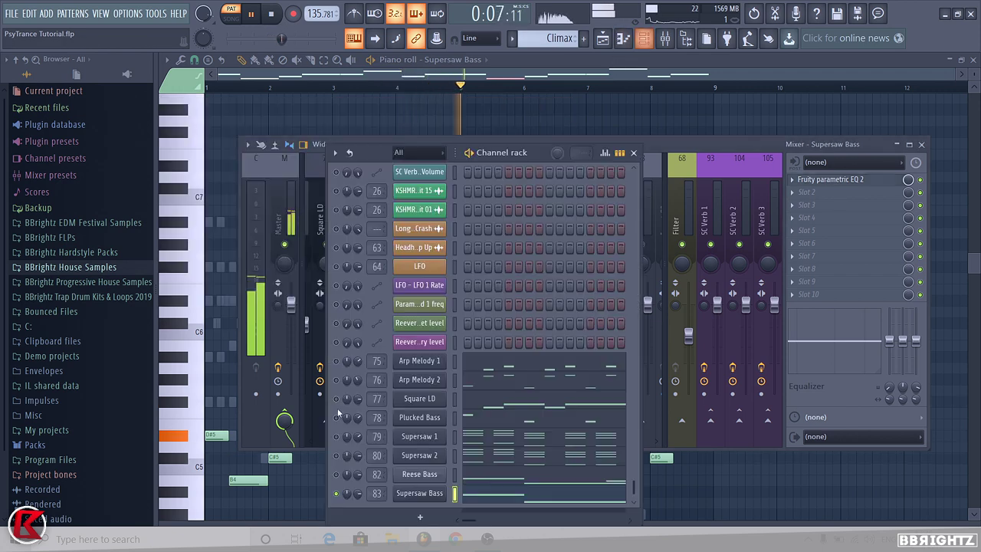
pyautogui.click(485, 299)
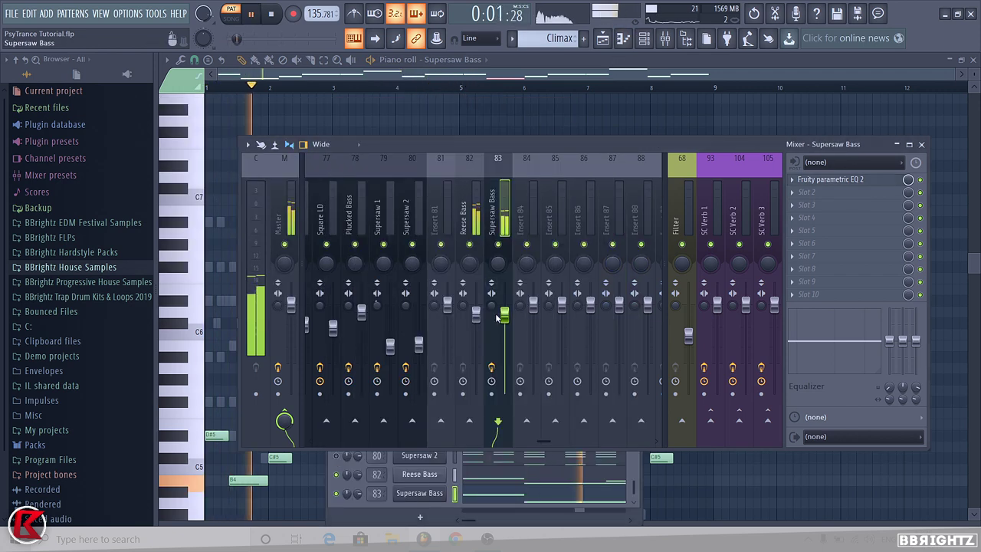
pyautogui.click(445, 219)
# - Add a Fruity Parametric EQ 2 to the Reese Bass mixer track and boost band 1 in the lows and band 4 in the mids
pyautogui.click(463, 219)
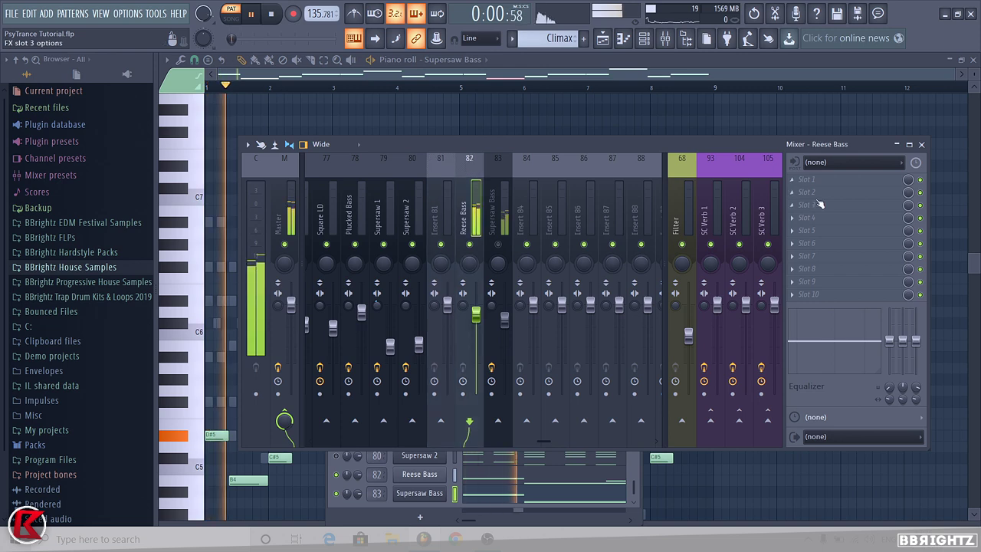
pyautogui.press('space')
pyautogui.click(808, 179)
pyautogui.click(646, 145)
pyautogui.press('space')
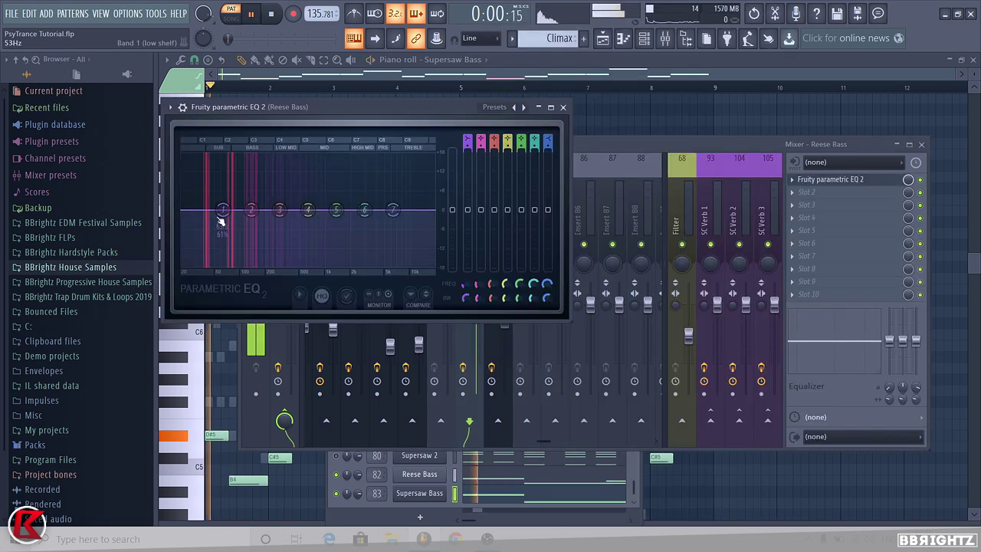
pyautogui.moveTo(223, 213); pyautogui.dragTo(231, 195)
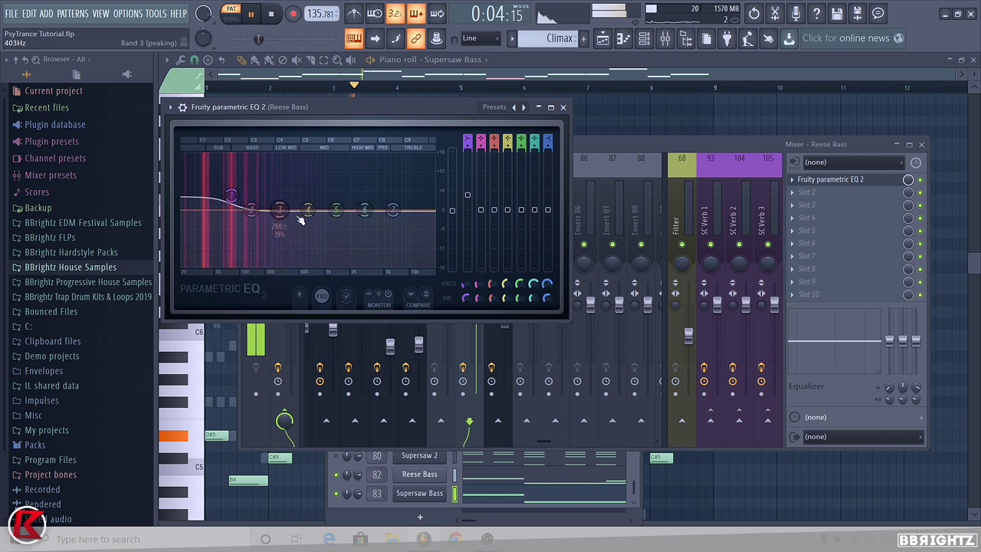
pyautogui.moveTo(308, 211)
pyautogui.mouseDown()
pyautogui.moveTo(316, 187)
pyautogui.moveTo(314, 195)
pyautogui.mouseUp()
pyautogui.click(563, 107)
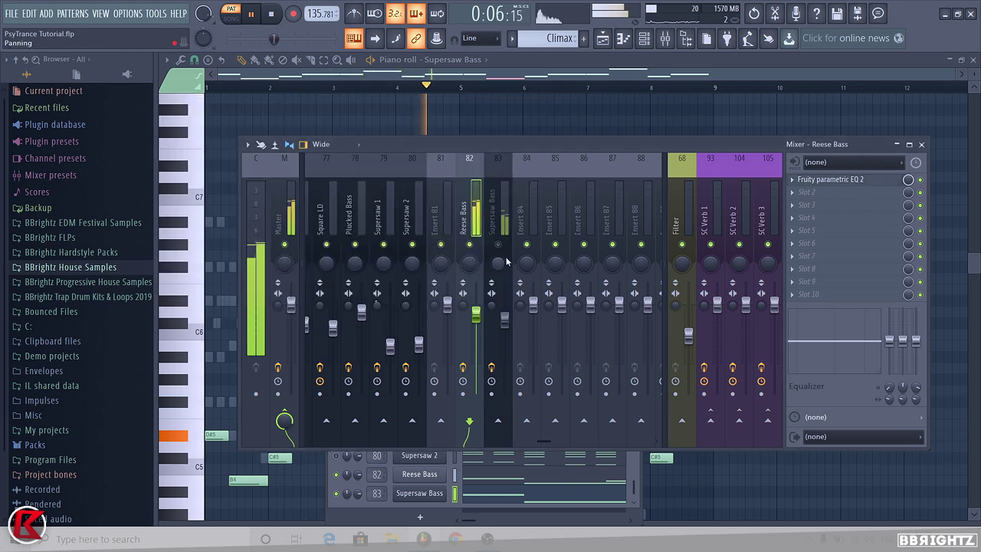
# - Unmute the Supersaw Bass mixer track and set its volume to -6.0 dB with all channels playing
pyautogui.click(505, 330)
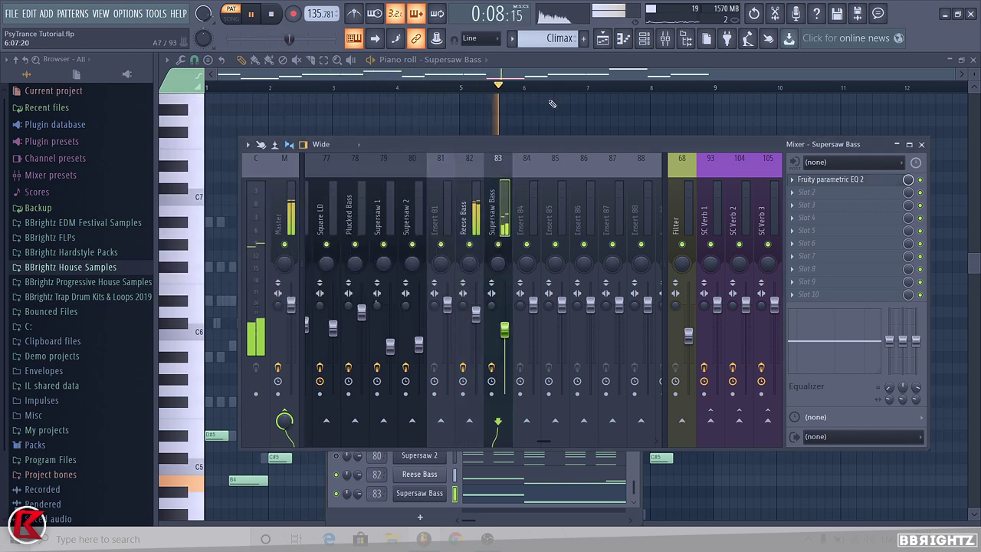
pyautogui.press('F6')
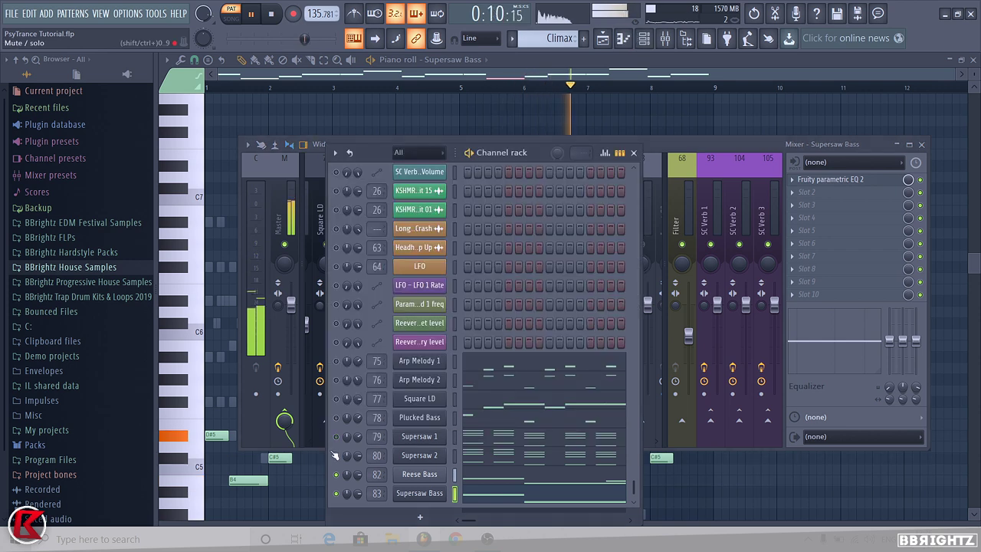
pyautogui.press('space')
pyautogui.press('space')
pyautogui.click(683, 143)
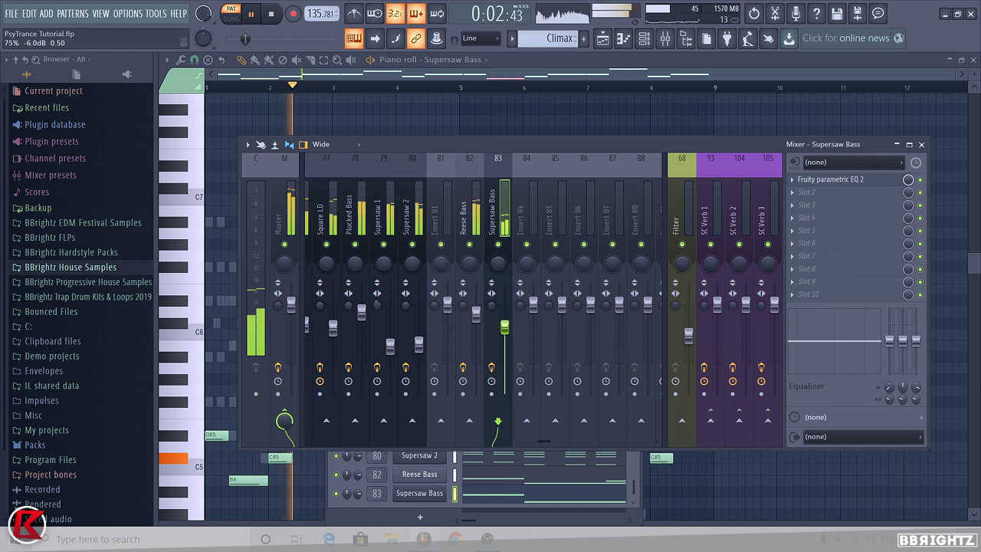
# - Solo the Square LD channel, then shift its Fruity Reeverb 2 to effect slot 4 and its Fruity Parametric EQ 2 to slot 2
pyautogui.click(924, 147)
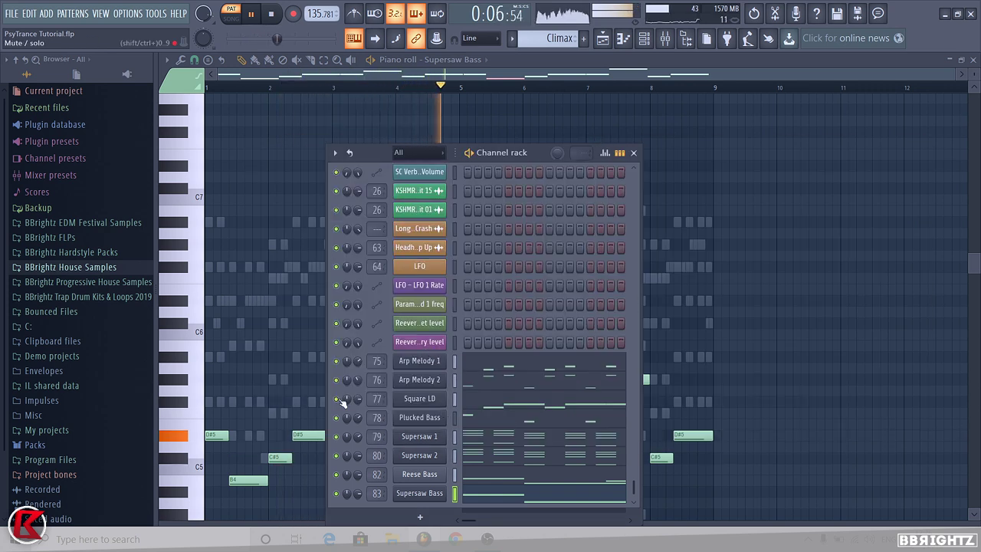
pyautogui.click(665, 39)
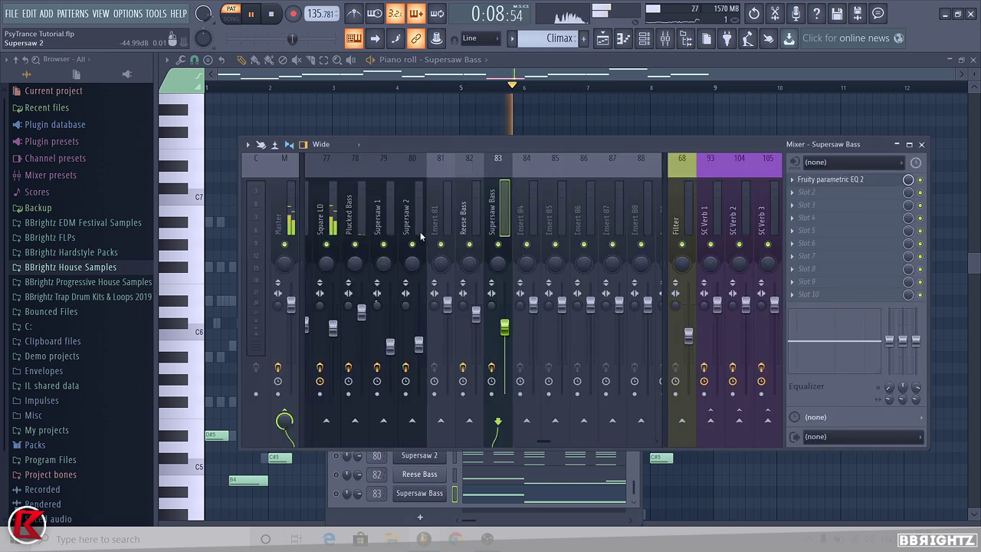
pyautogui.scroll(3, 414, 221)
pyautogui.click(595, 212)
pyautogui.scroll(-3, 628, 213)
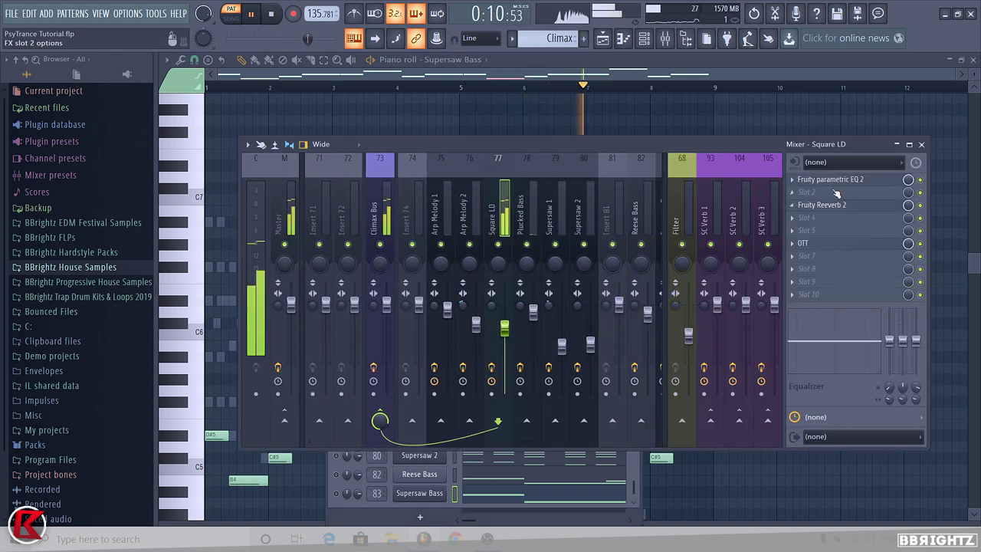
pyautogui.moveTo(818, 210); pyautogui.dragTo(818, 223)
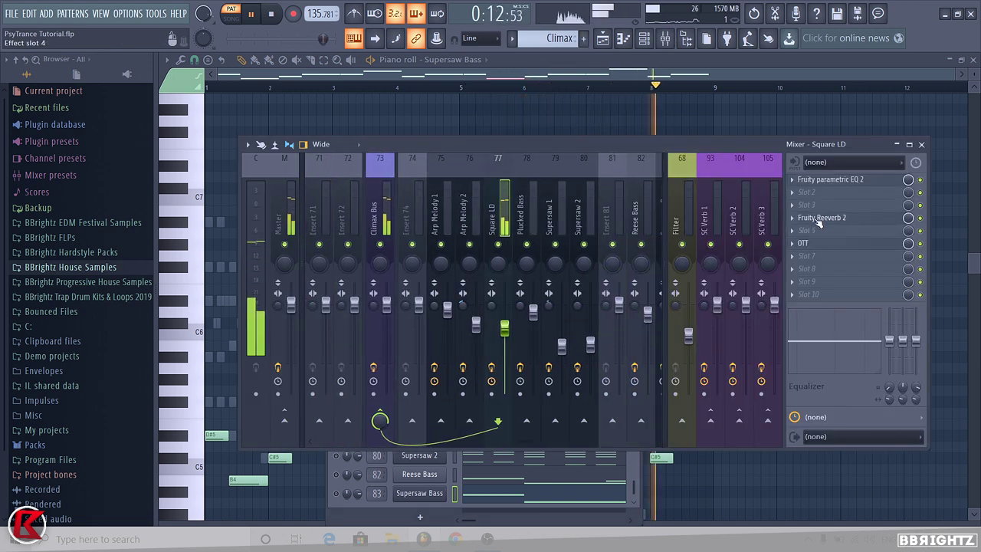
pyautogui.scroll(-1, 809, 186)
# - Load CamelCrusher with the American HiGain patch into effect slot 1 of the Square LD mixer track
pyautogui.press('space')
pyautogui.click(793, 180)
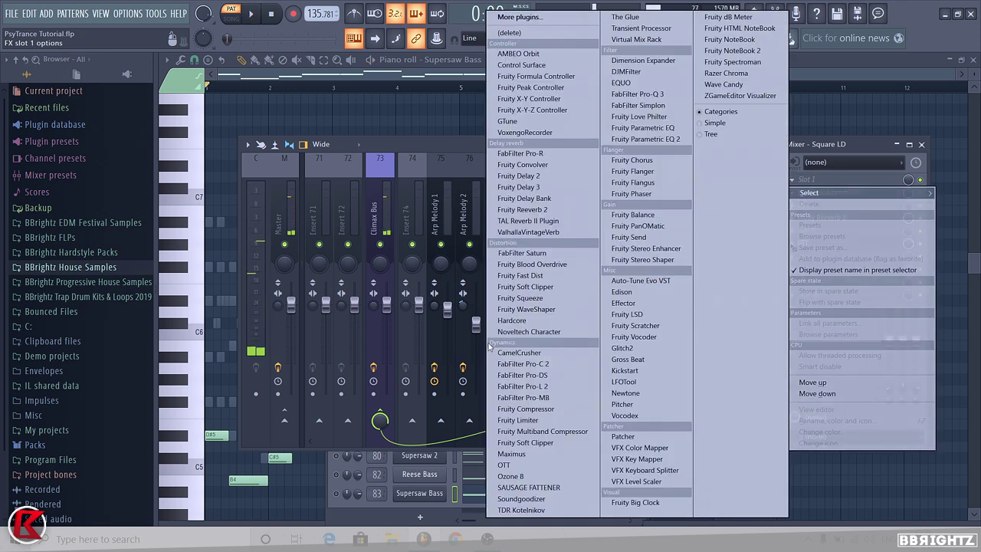
pyautogui.click(506, 354)
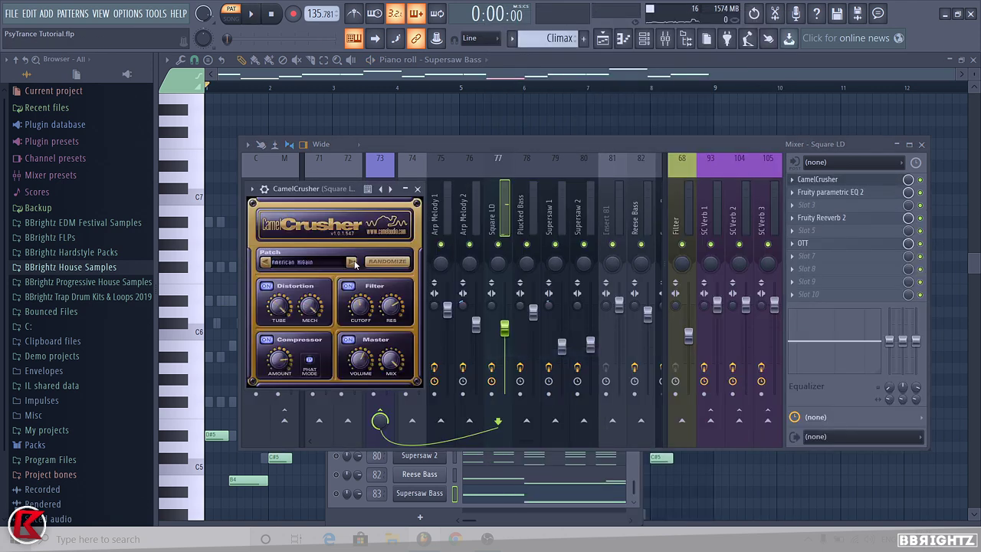
pyautogui.press('space')
pyautogui.click(417, 190)
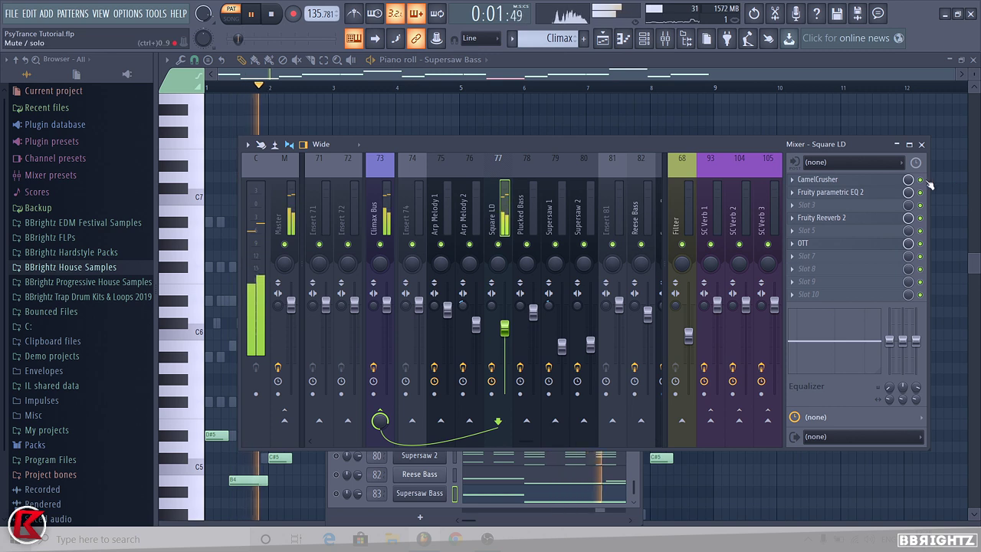
# - Compare Square LD with and without CamelCrusher during playback and lower its mixer volume slightly
pyautogui.click(920, 181)
pyautogui.click(922, 181)
pyautogui.moveTo(505, 328); pyautogui.dragTo(504, 330)
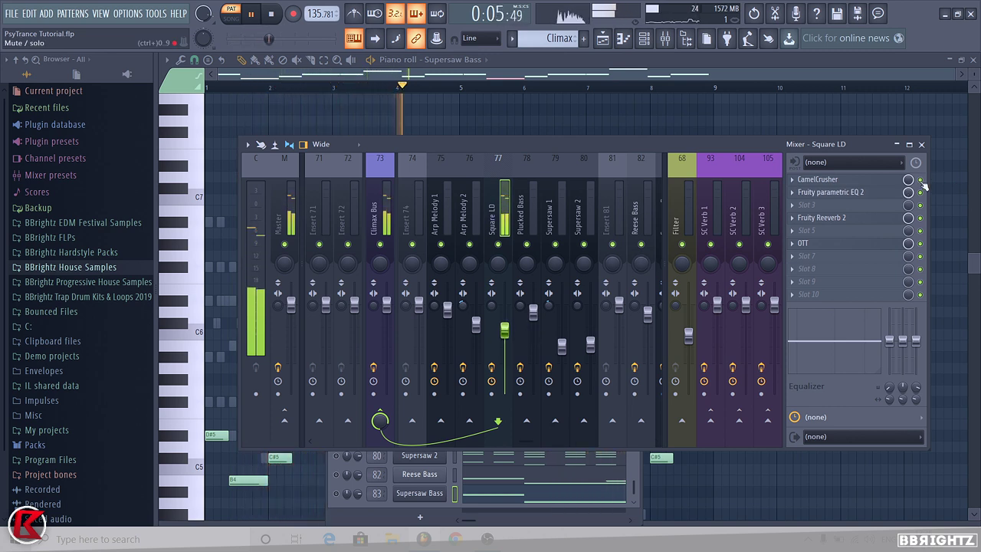
pyautogui.press('space')
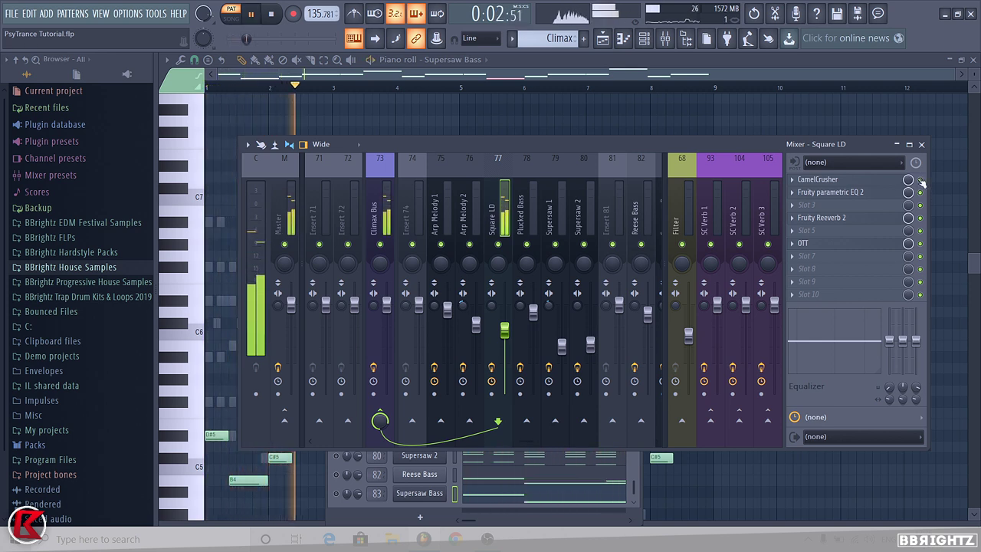
# - Bring the Arp Melody 1 and Arp Melody 2 channels back into playback alongside Square LD and select the Arp Melody 1 mixer track
pyautogui.press('F6')
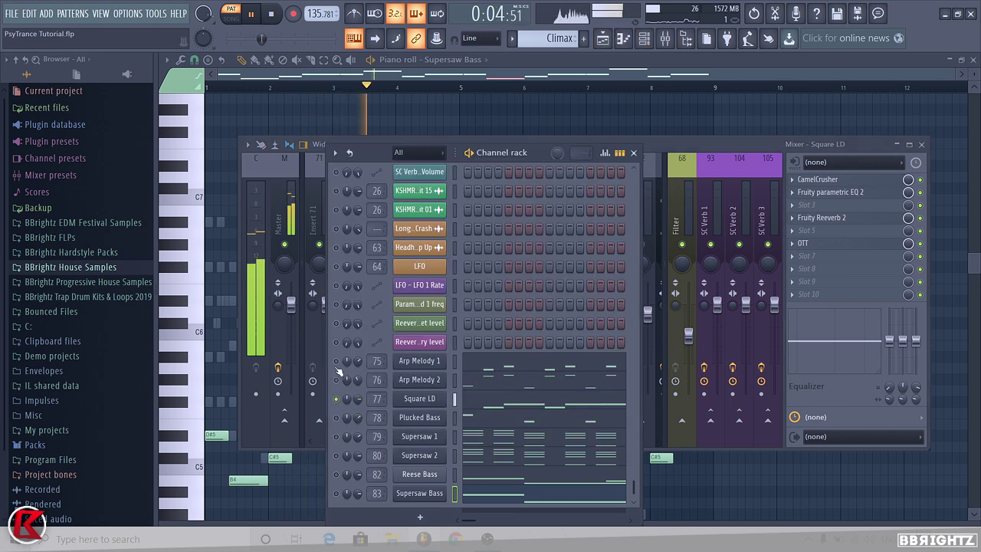
pyautogui.click(648, 177)
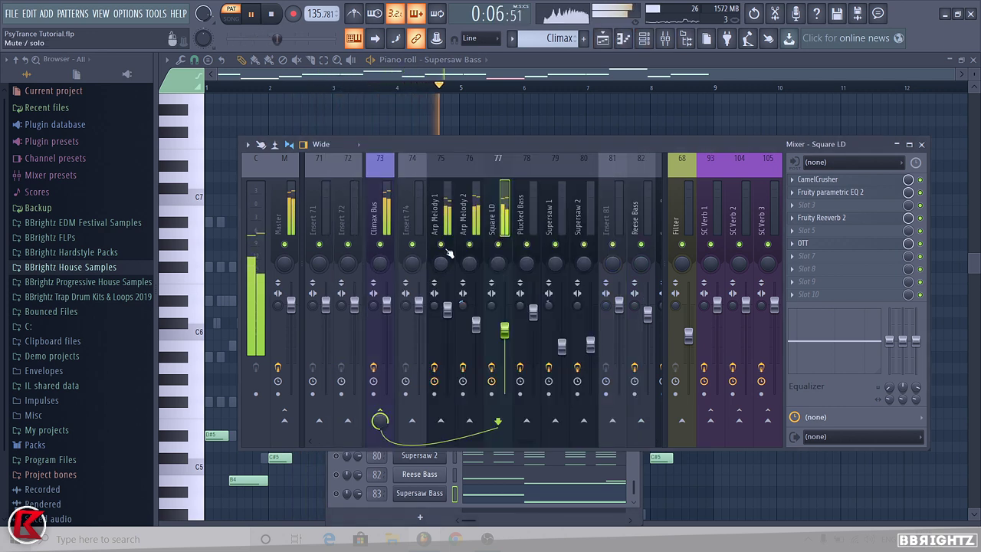
pyautogui.click(447, 223)
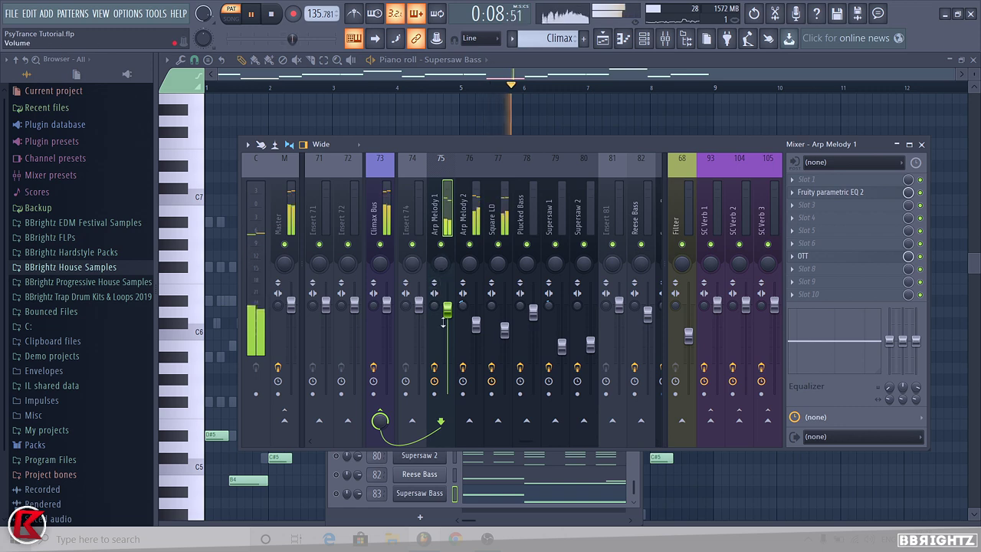
# - Stop playback and add The Glue compressor to effect slot 8 of the Climax Bus mixer track
pyautogui.click(381, 239)
pyautogui.press('space')
pyautogui.click(809, 268)
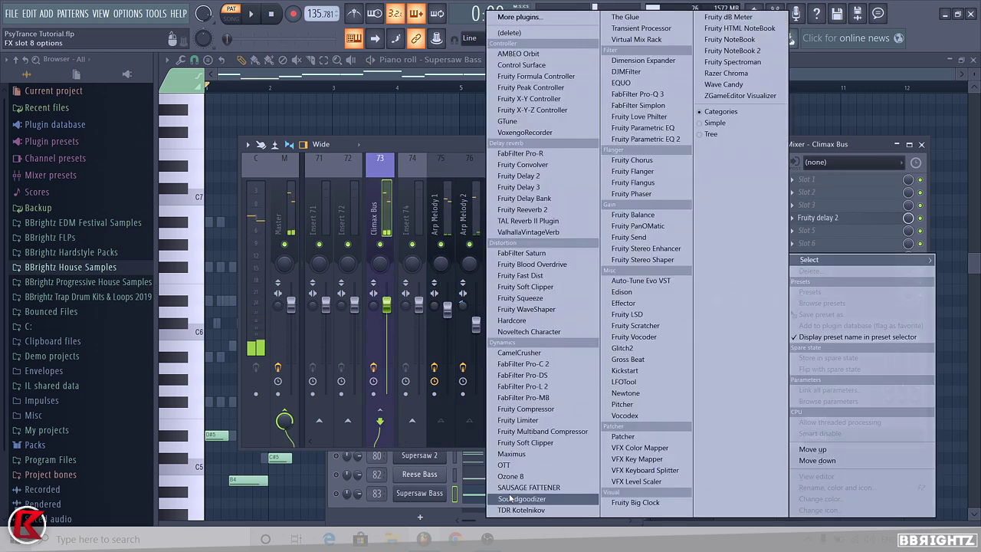
pyautogui.click(624, 17)
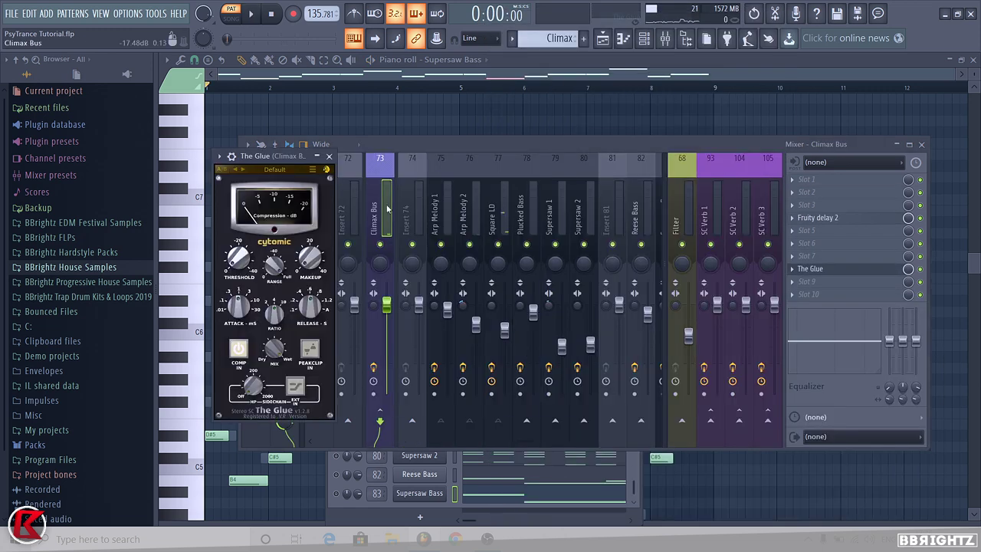
# - Load the Mastering preset "the glue" in The Glue, play the pattern, and lower the Climax Bus volume slightly
pyautogui.click(283, 170)
pyautogui.moveTo(309, 180)
pyautogui.moveTo(427, 305)
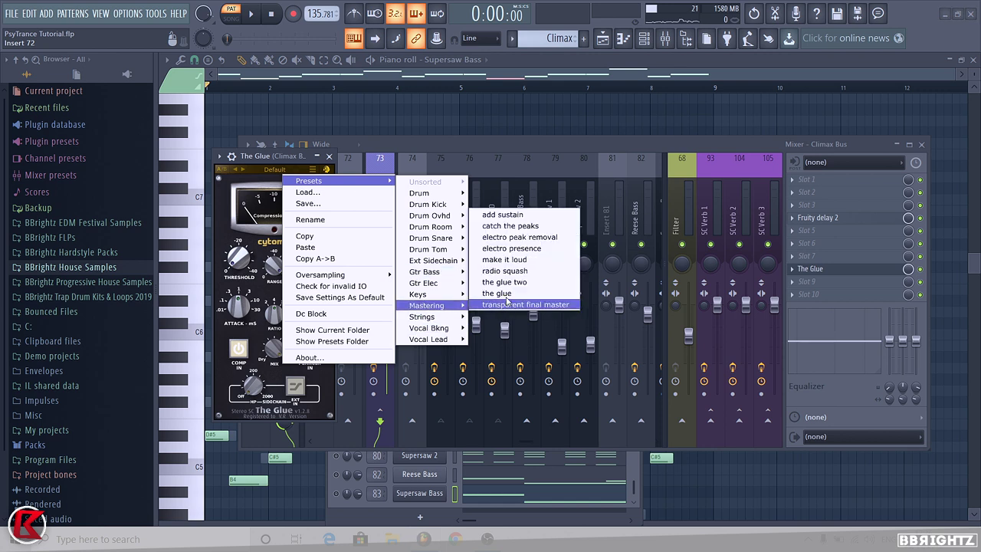
pyautogui.click(473, 275)
pyautogui.press('space')
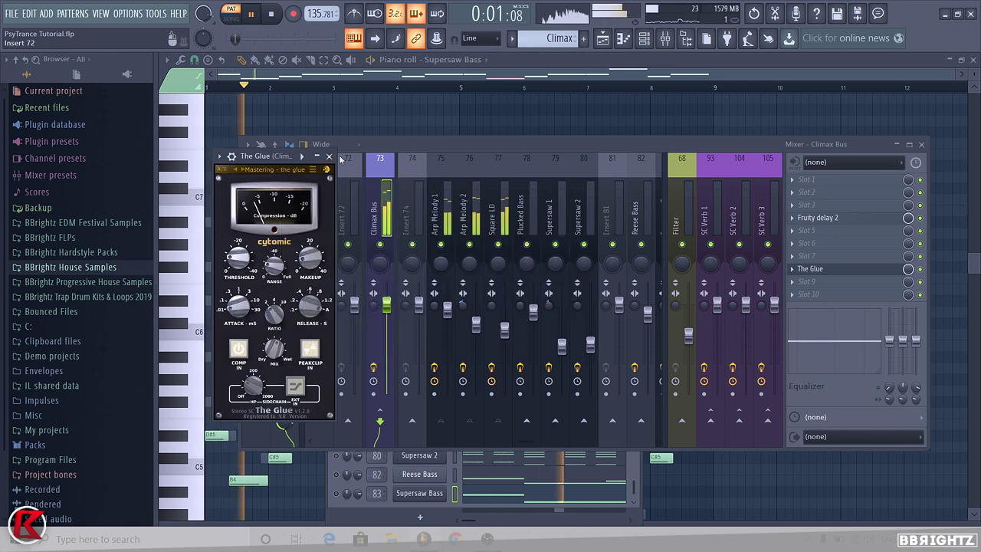
pyautogui.click(330, 157)
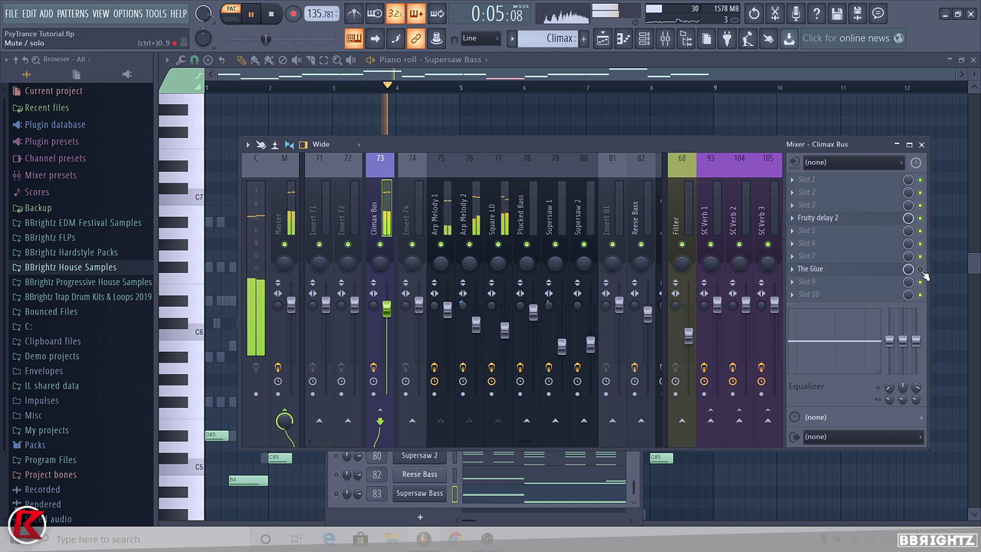
# - Restart the pattern and bring the Reese Bass, Supersaw Bass and Plucked Bass channels back into playback
pyautogui.click(645, 39)
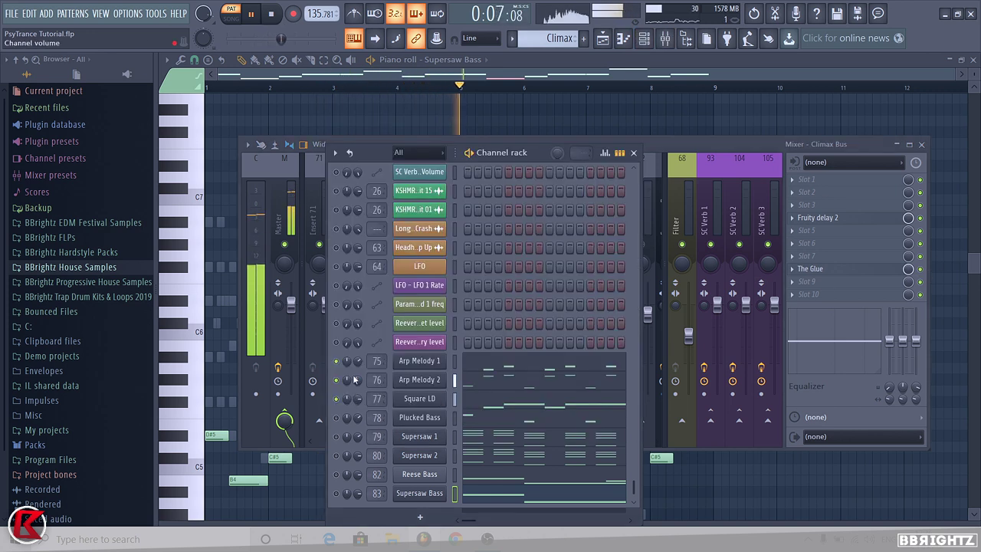
pyautogui.press('space')
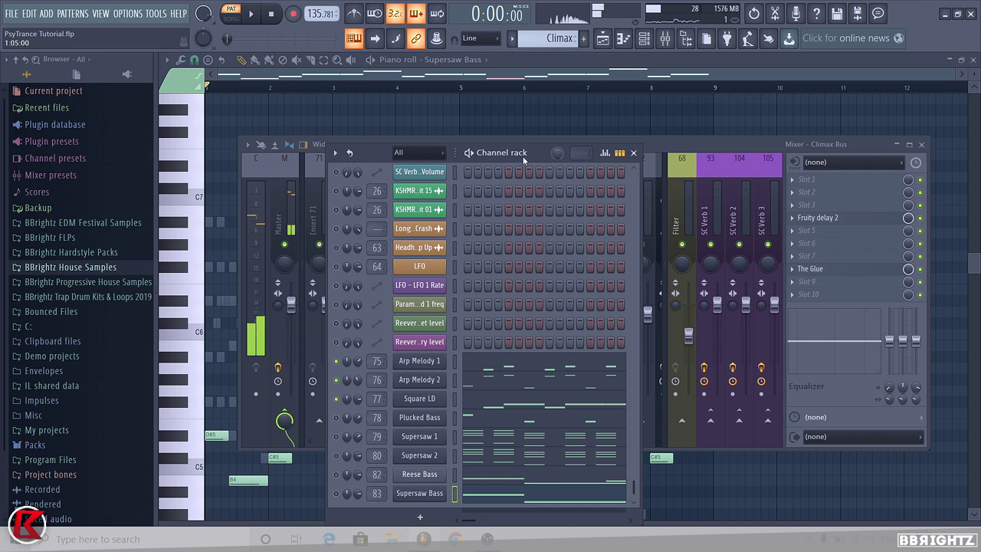
pyautogui.press('space')
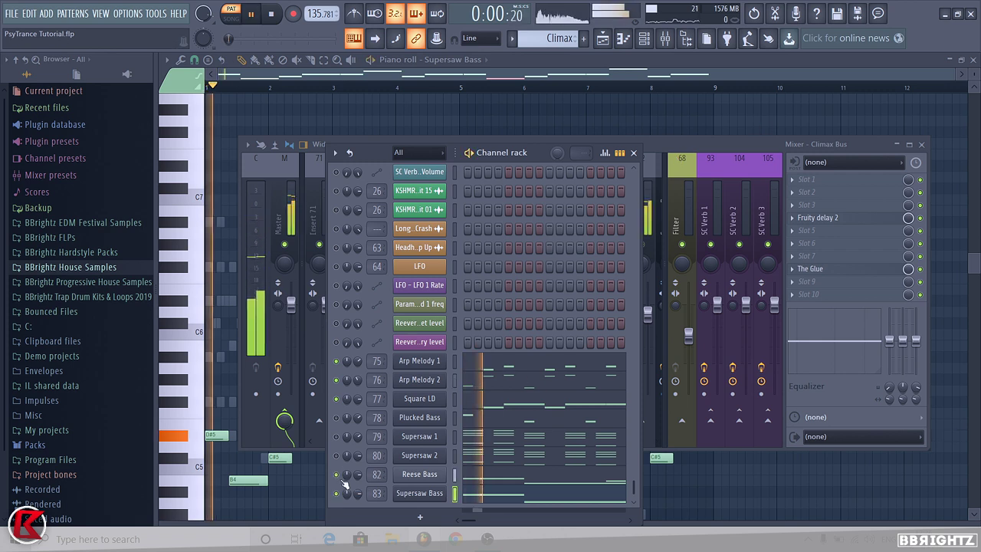
pyautogui.click(335, 419)
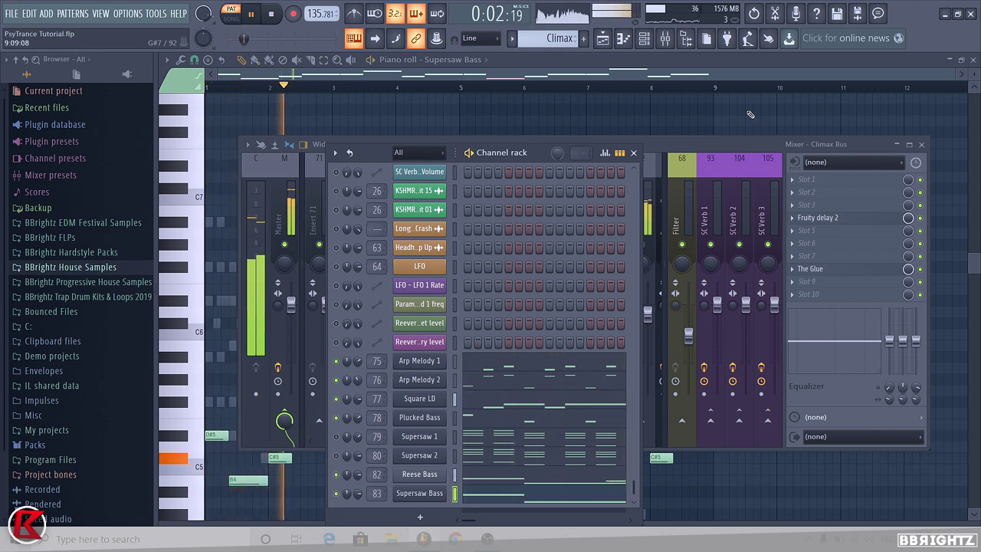
# - Raise the Plucked Bass mixer volume slightly and bring the Supersaw 1 and Supersaw 2 channels back into playback
pyautogui.click(708, 146)
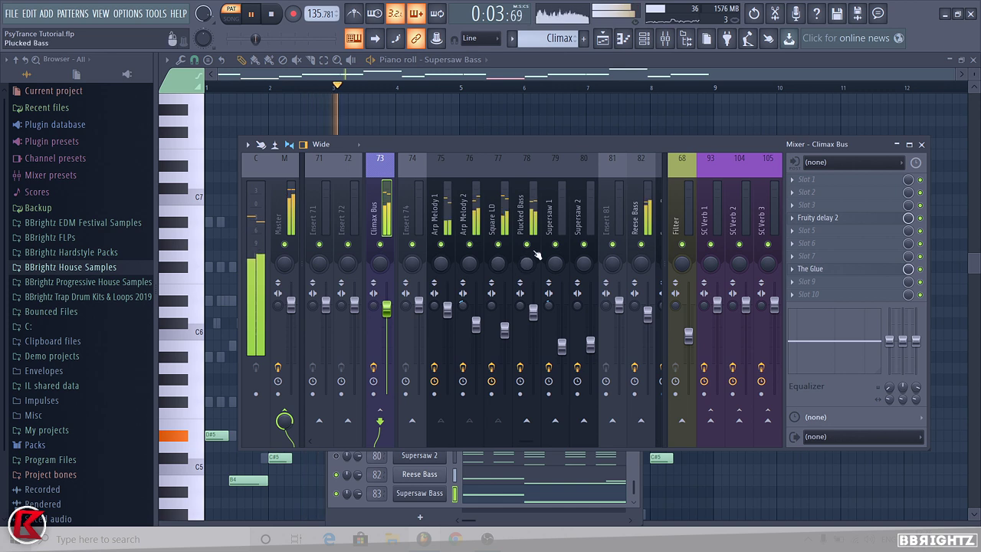
pyautogui.click(533, 310)
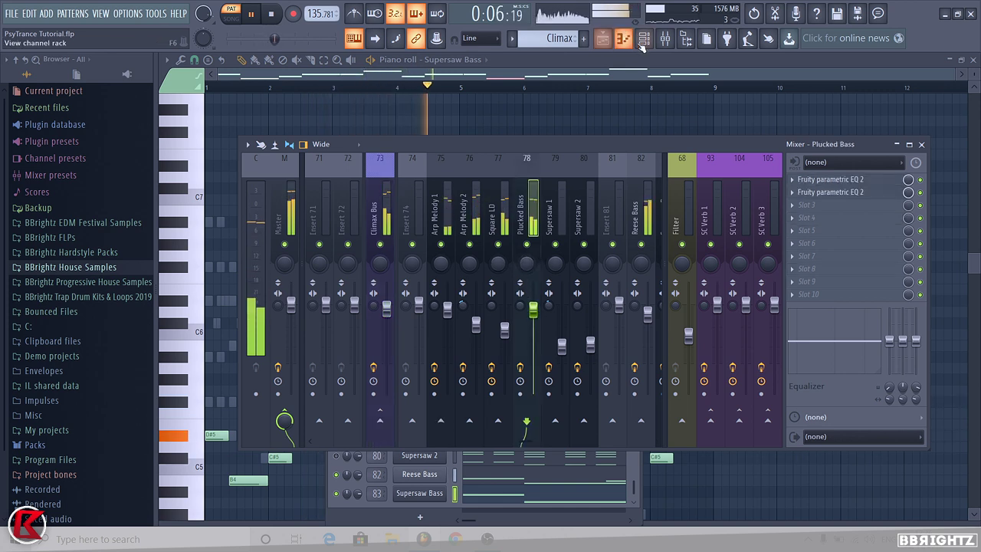
pyautogui.click(342, 451)
pyautogui.click(337, 455)
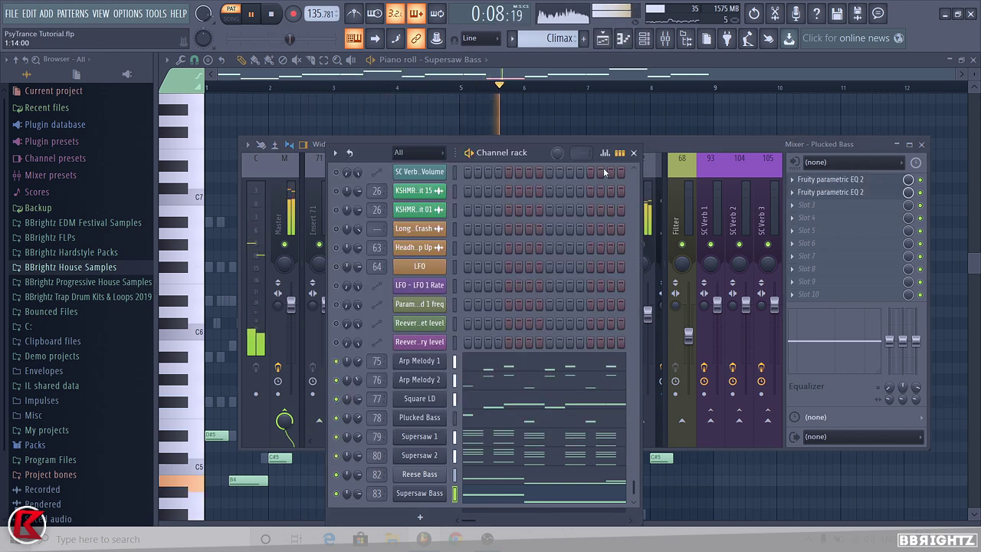
# - Listen to the Plucked Bass and Supersaw 1 mixer tracks on their own, then check the Supersaw 2 track and the channel list
pyautogui.click(665, 146)
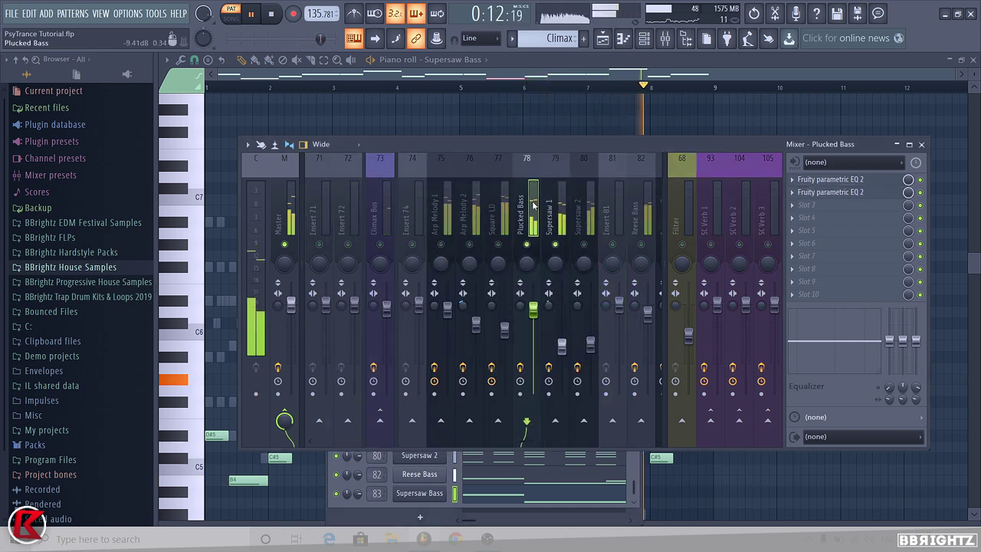
pyautogui.press('space')
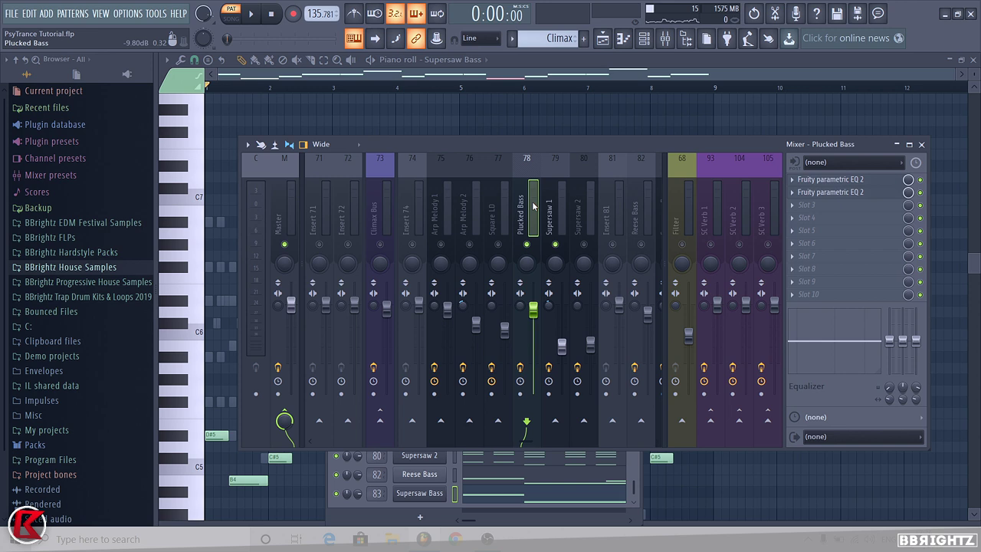
pyautogui.click(617, 206)
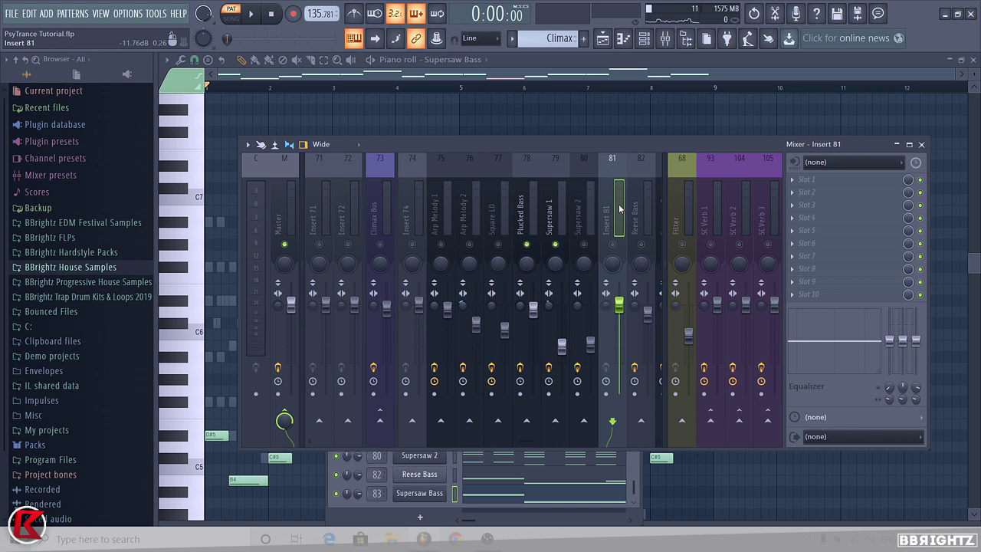
pyautogui.click(574, 216)
pyautogui.click(644, 38)
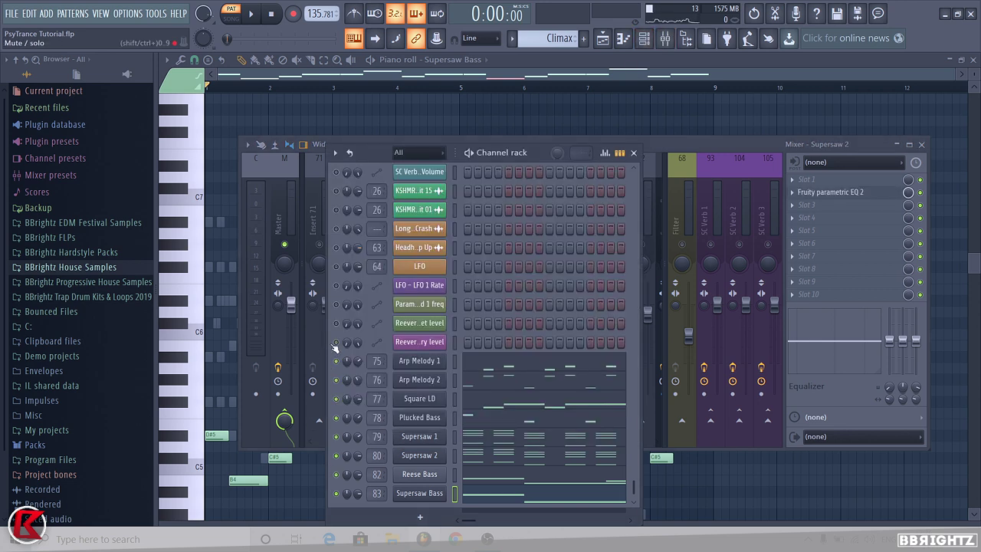
# - Open the playlist in song mode and place the playhead at the Climax marker at bar 47
pyautogui.click(607, 37)
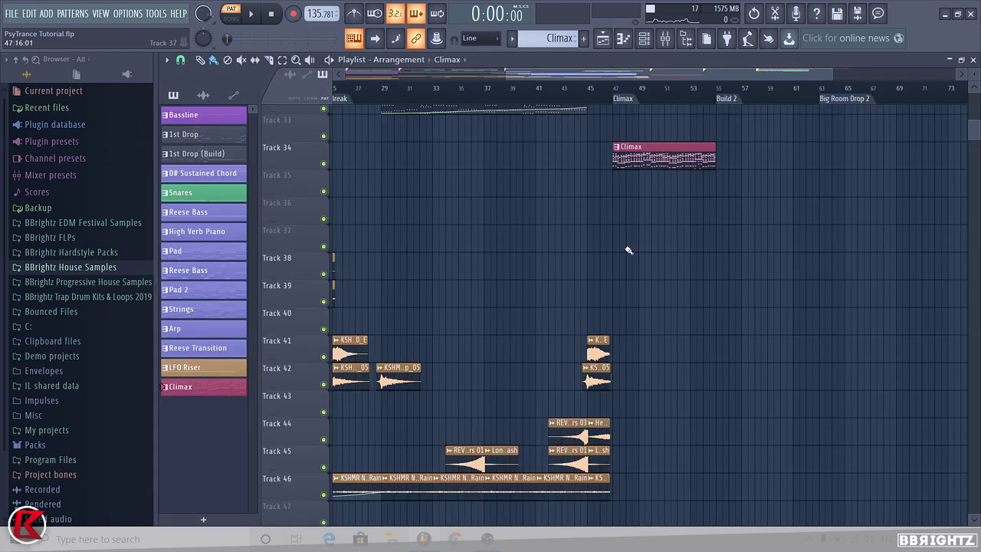
pyautogui.click(612, 89)
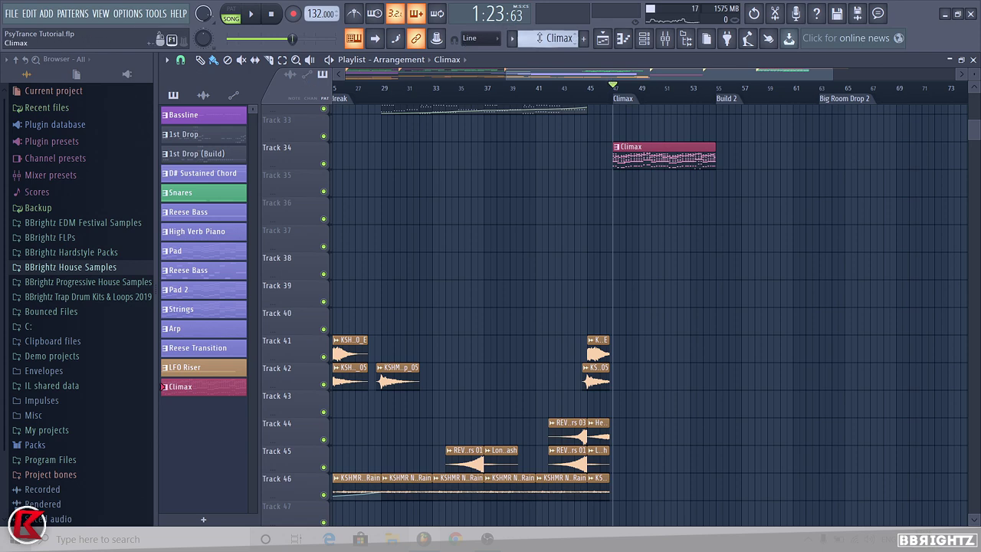
pyautogui.moveTo(614, 93); pyautogui.dragTo(592, 91)
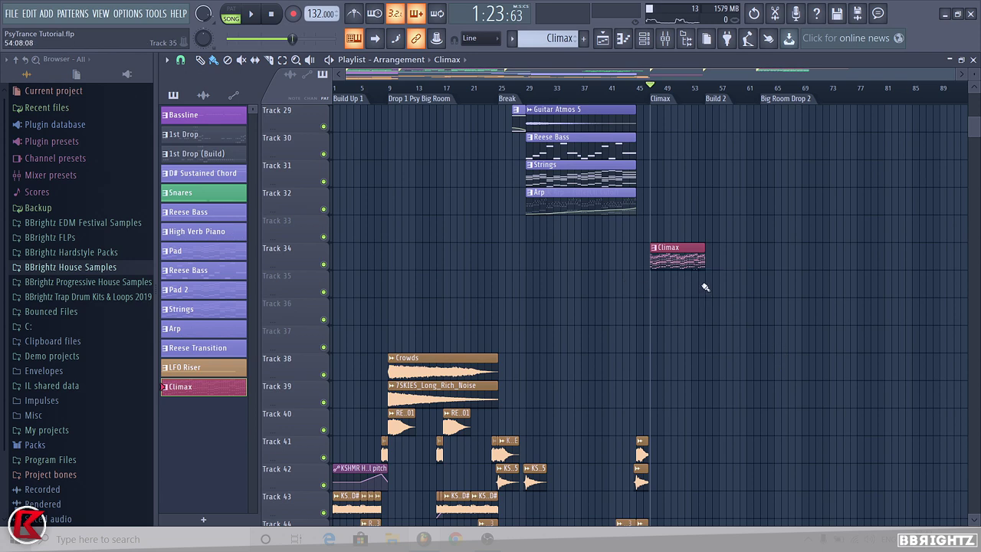
pyautogui.keyDown('ctrl'); pyautogui.scroll(3, 797, 367); pyautogui.keyUp('ctrl')
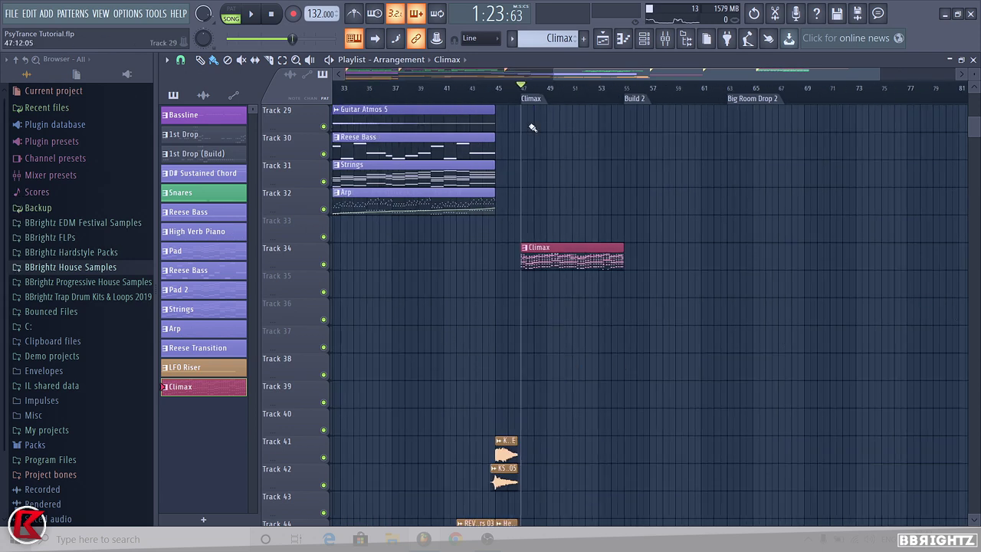
pyautogui.keyDown('ctrl'); pyautogui.scroll(-3, 434, 324); pyautogui.keyUp('ctrl')
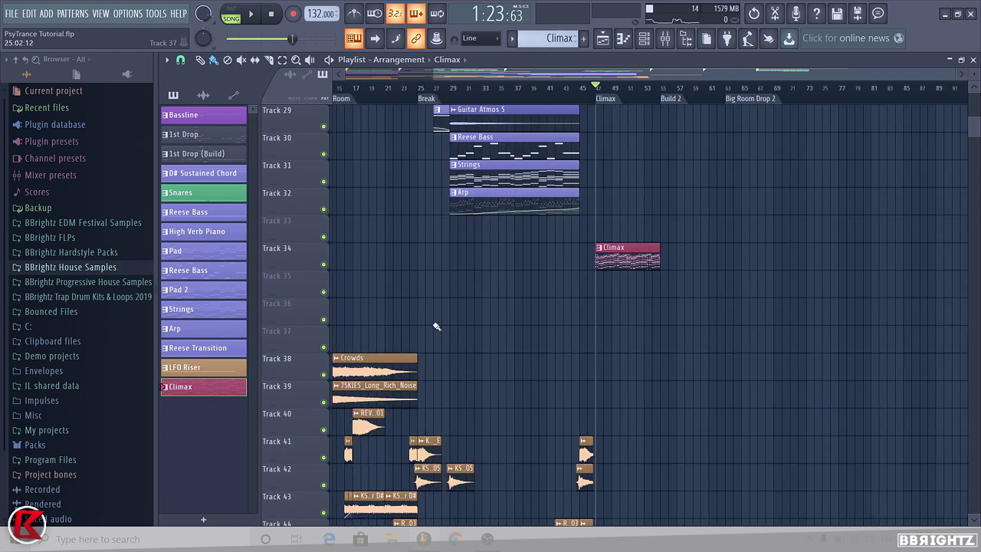
pyautogui.keyDown('ctrl'); pyautogui.scroll(1, 679, 265); pyautogui.keyUp('ctrl')
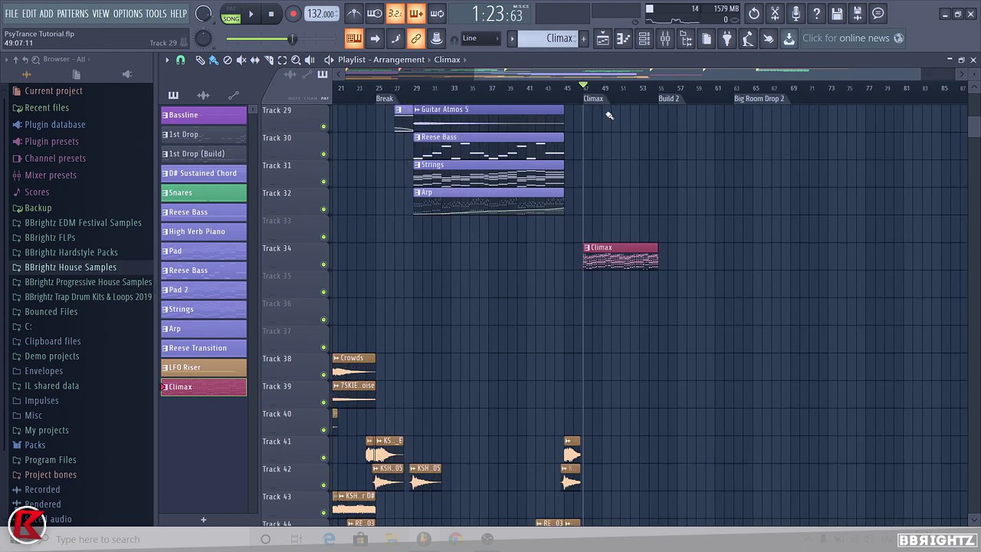
pyautogui.keyDown('ctrl'); pyautogui.scroll(2, 672, 115); pyautogui.keyUp('ctrl')
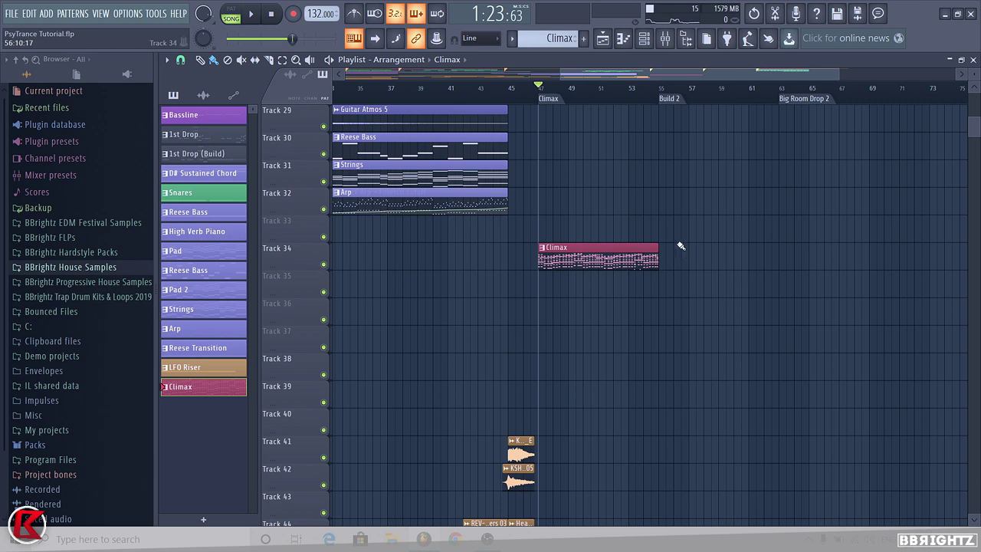
pyautogui.moveTo(509, 89); pyautogui.dragTo(665, 107)
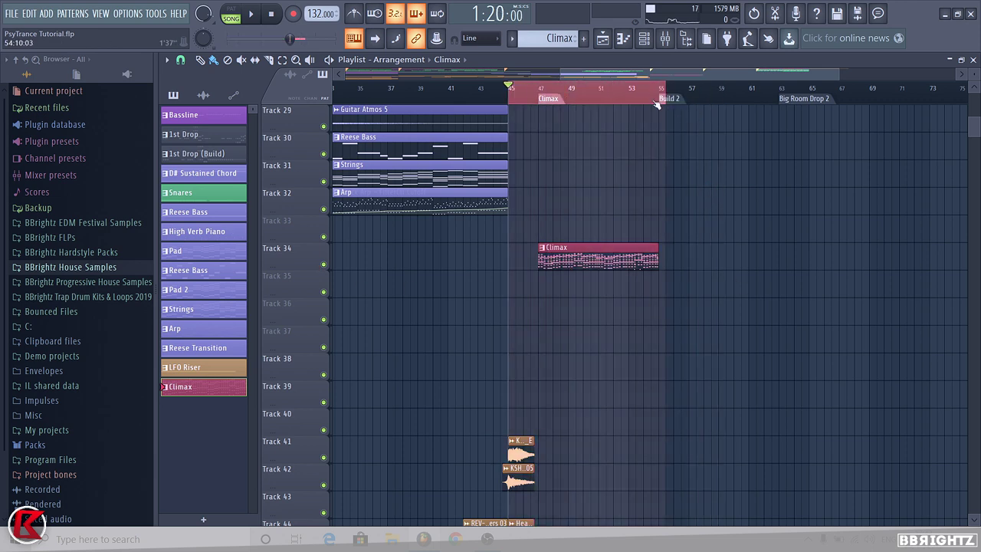
pyautogui.rightClick(656, 102)
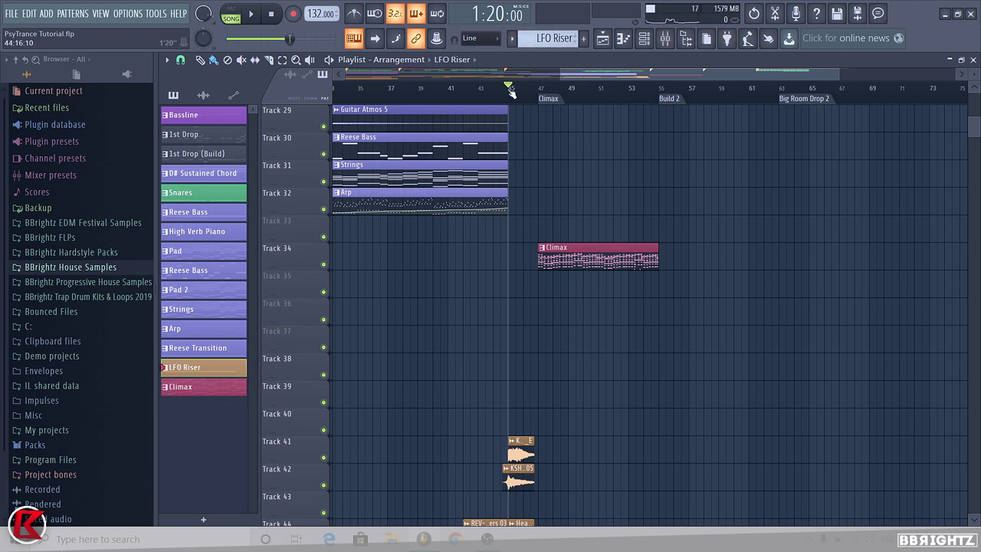
pyautogui.moveTo(511, 90); pyautogui.dragTo(666, 100)
pyautogui.rightClick(720, 101)
# - Place the playhead at bar 47 and open the Jaxx & Vega Essentials Vol.1 folder within Top Sample Packs of the BBrightz EDM Festival Samples
pyautogui.scroll(-3, 666, 188)
pyautogui.scroll(-4, 690, 188)
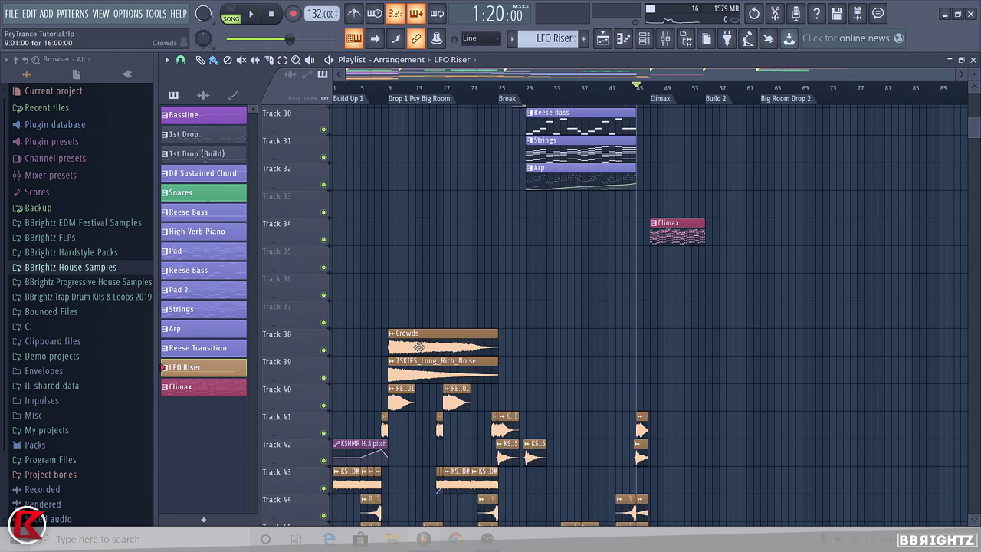
pyautogui.scroll(-9, 359, 369)
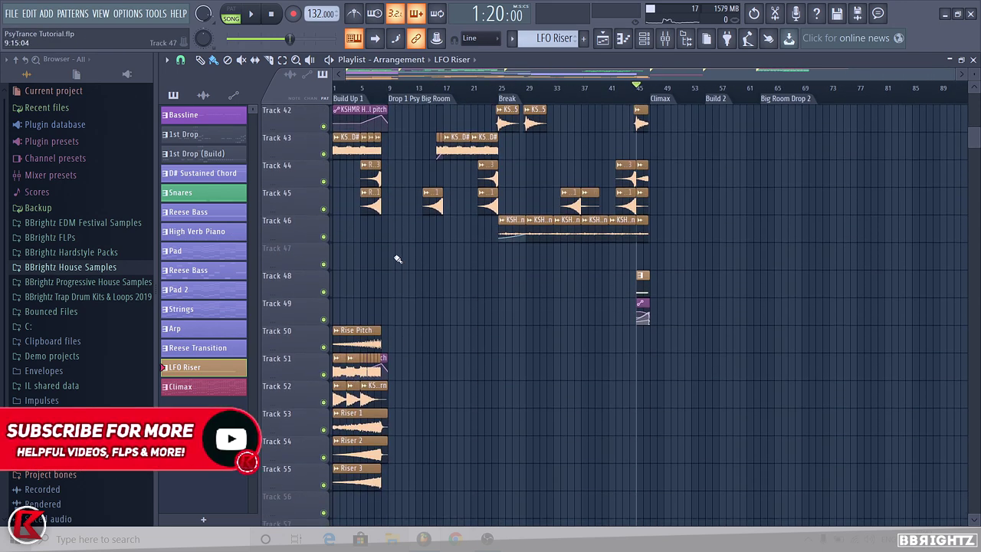
pyautogui.scroll(5, 974, 335)
pyautogui.scroll(3, 680, 271)
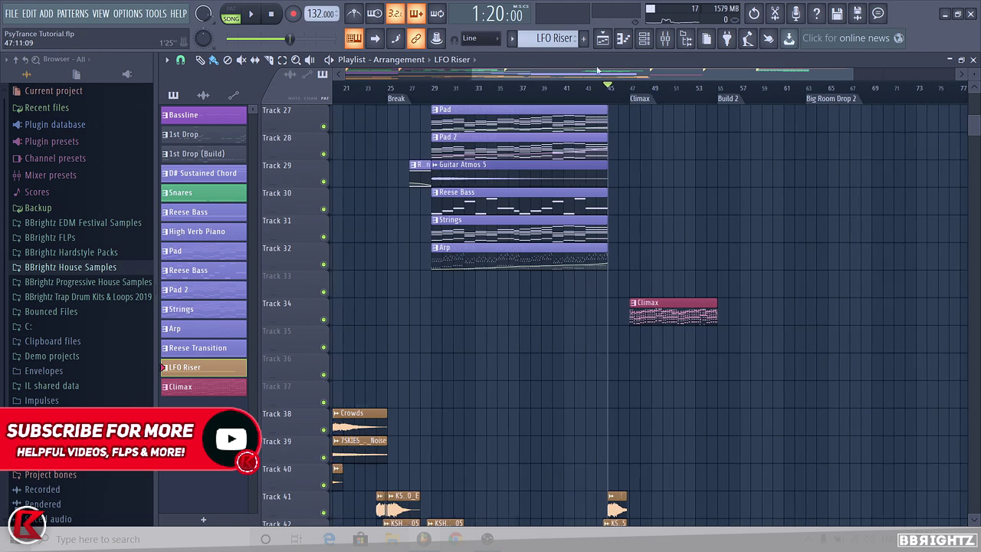
pyautogui.click(89, 223)
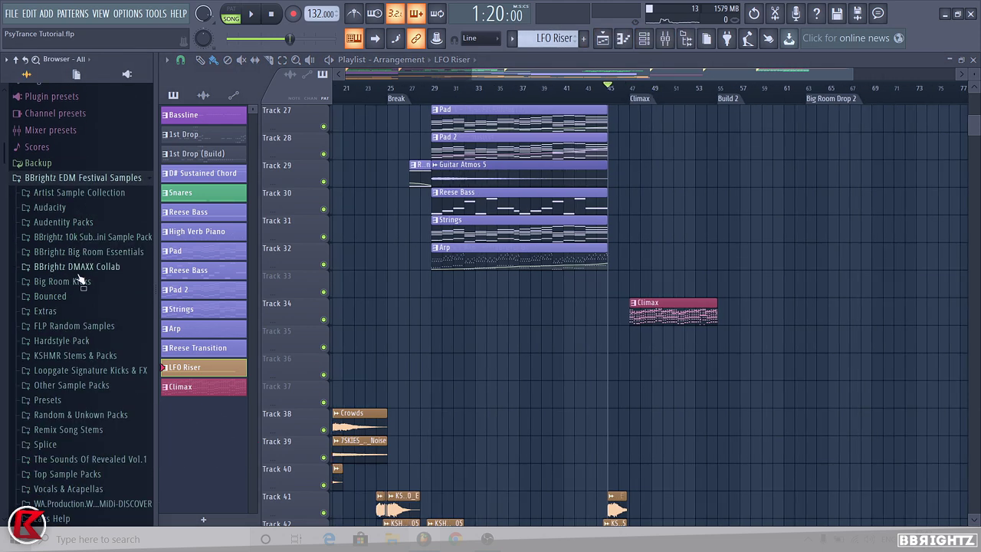
pyautogui.click(634, 89)
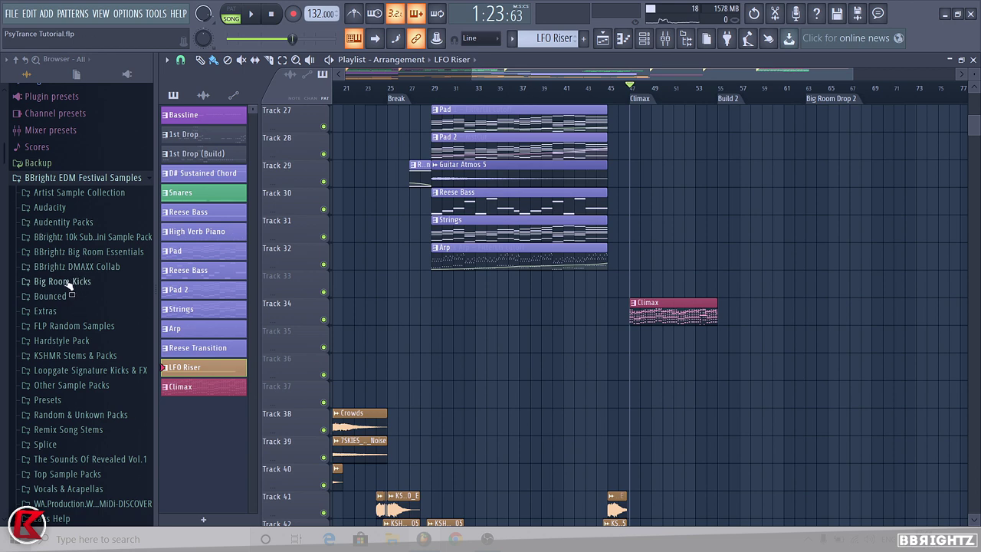
pyautogui.scroll(-4, 67, 281)
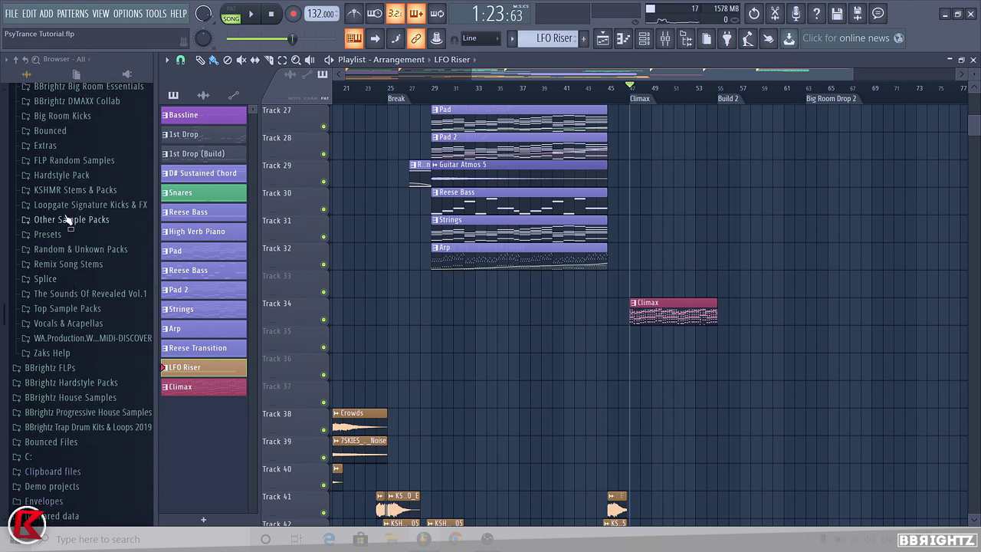
pyautogui.scroll(-3, 88, 231)
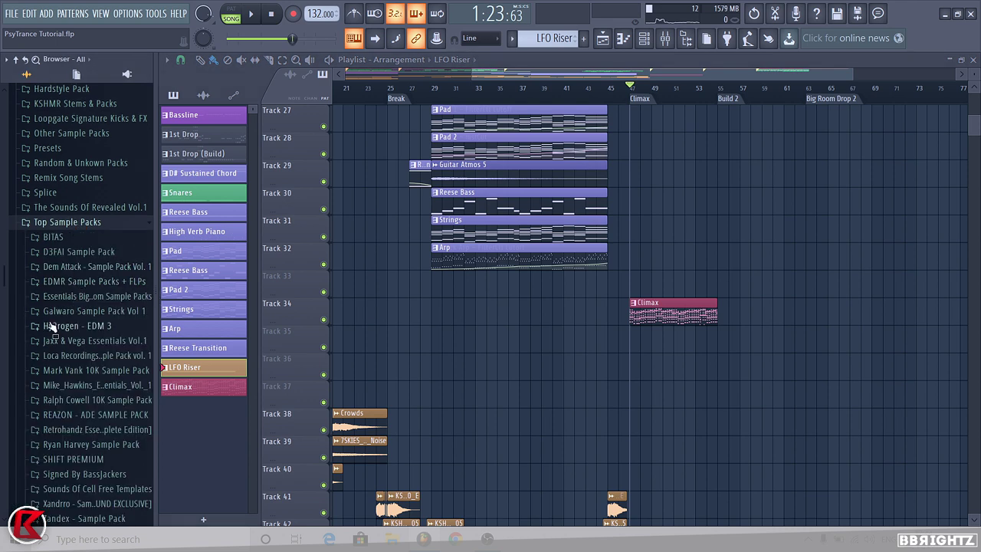
pyautogui.click(87, 340)
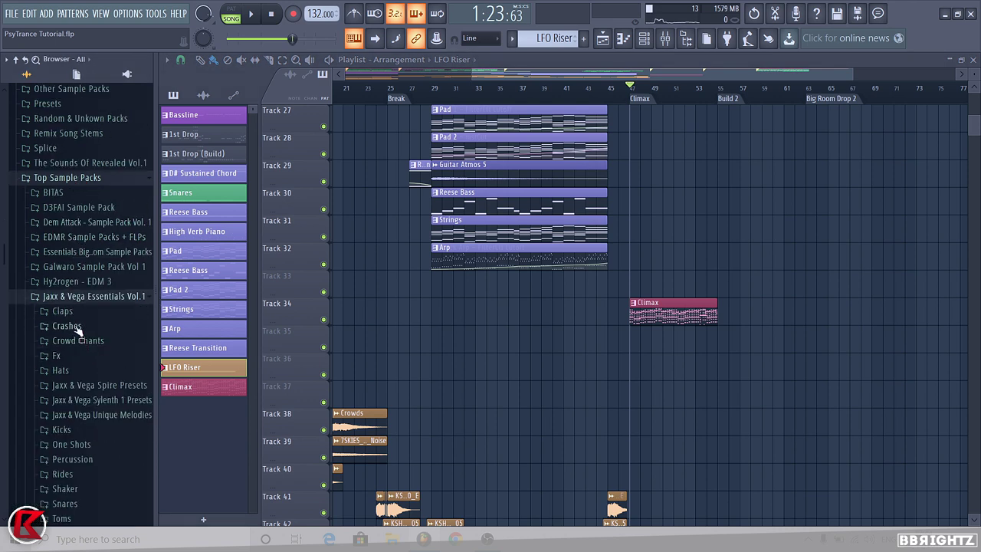
# - Audition the samples in the Claps folder and place J&V Clap 11 at bar 47 on Track 36
pyautogui.click(62, 310)
pyautogui.click(76, 463)
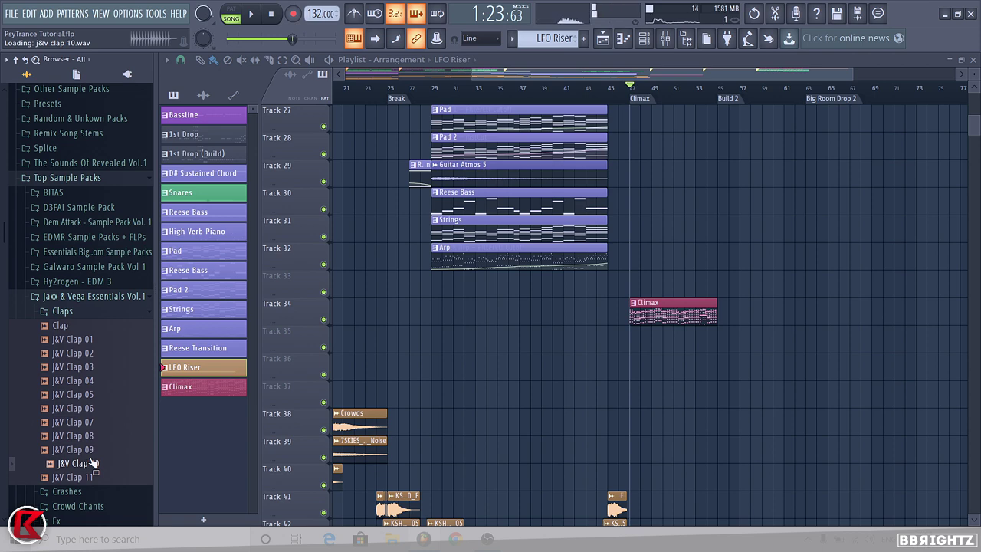
pyautogui.press('Up')
pyautogui.press('Up')
pyautogui.press('Down')
pyautogui.press('Down')
pyautogui.press('Down')
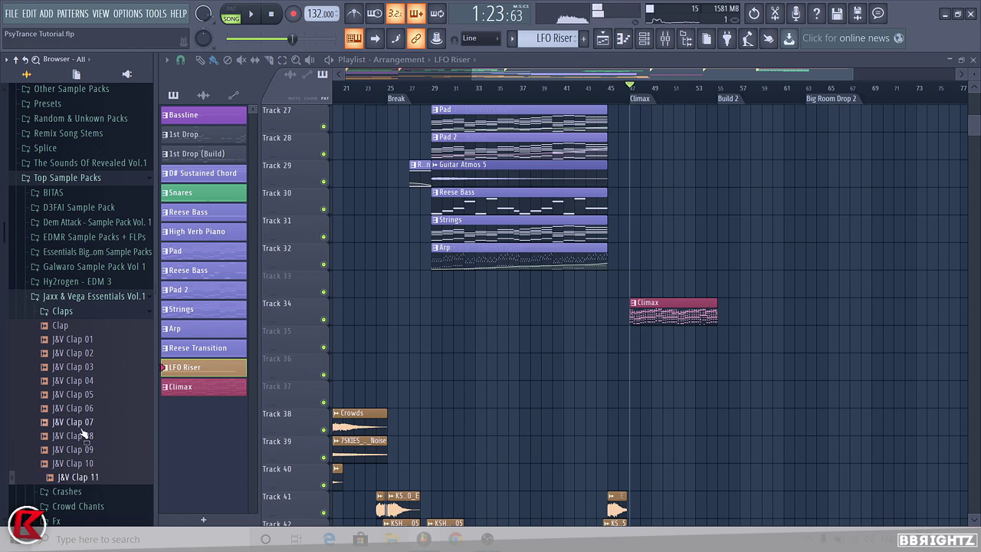
pyautogui.moveTo(89, 486); pyautogui.dragTo(673, 373)
pyautogui.scroll(5, 669, 387)
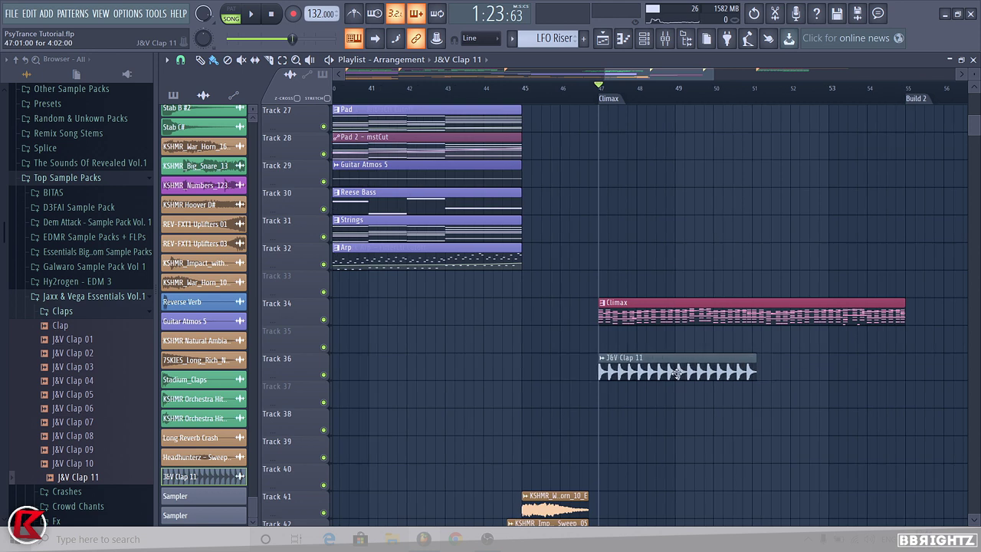
pyautogui.scroll(1, 677, 373)
# - Stretch the J&V Clap 11 sample to 4 bars in Auto stretch mode and reset its pitch shift
pyautogui.doubleClick(677, 373)
pyautogui.rightClick(510, 282)
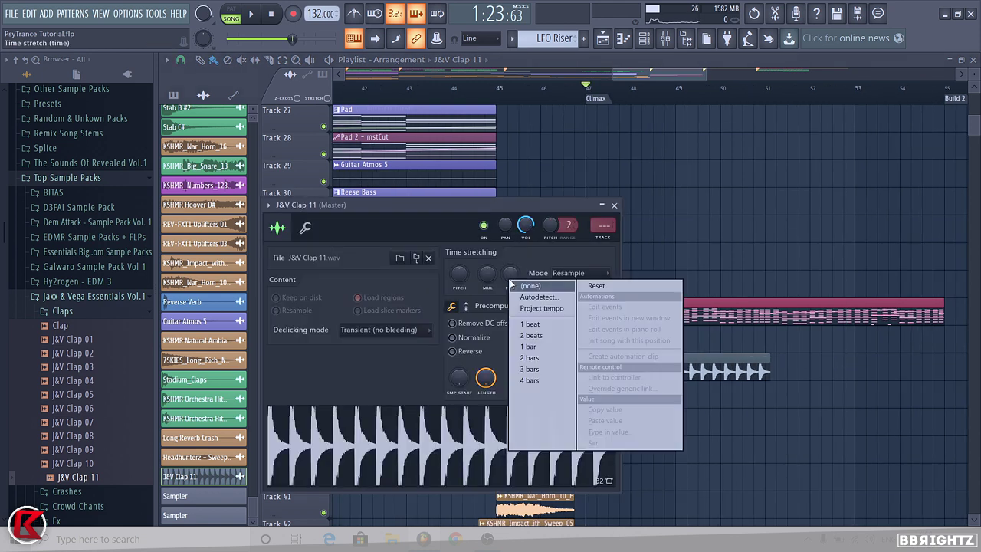
pyautogui.click(540, 380)
pyautogui.rightClick(457, 276)
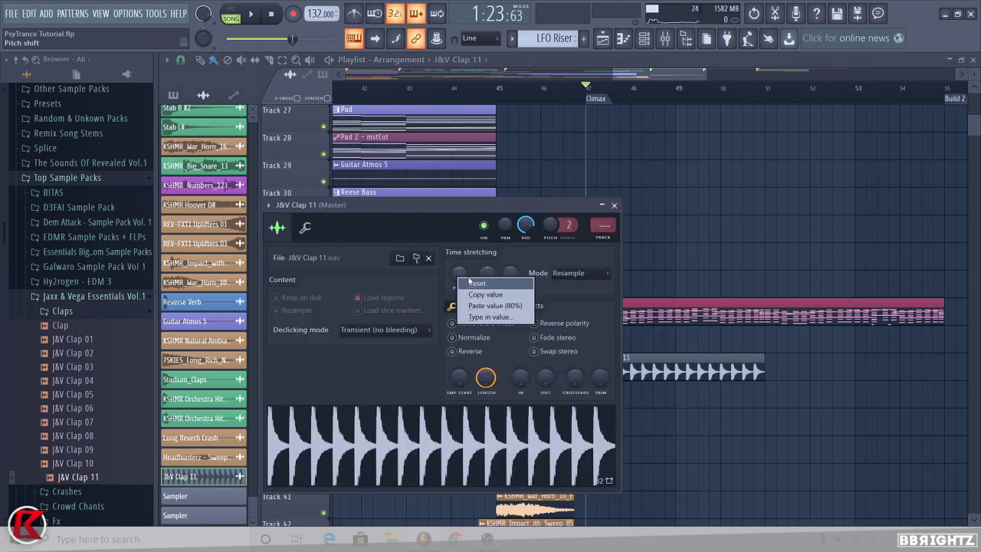
pyautogui.click(469, 282)
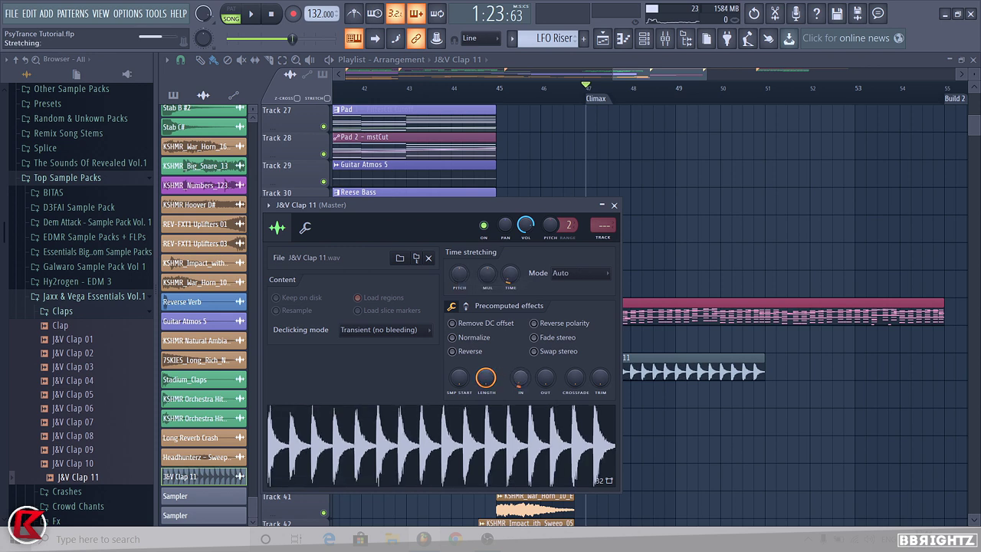
# - Copy the fade-in amount of J&V Clap 11 to its fade-out
pyautogui.rightClick(518, 380)
pyautogui.press('c')
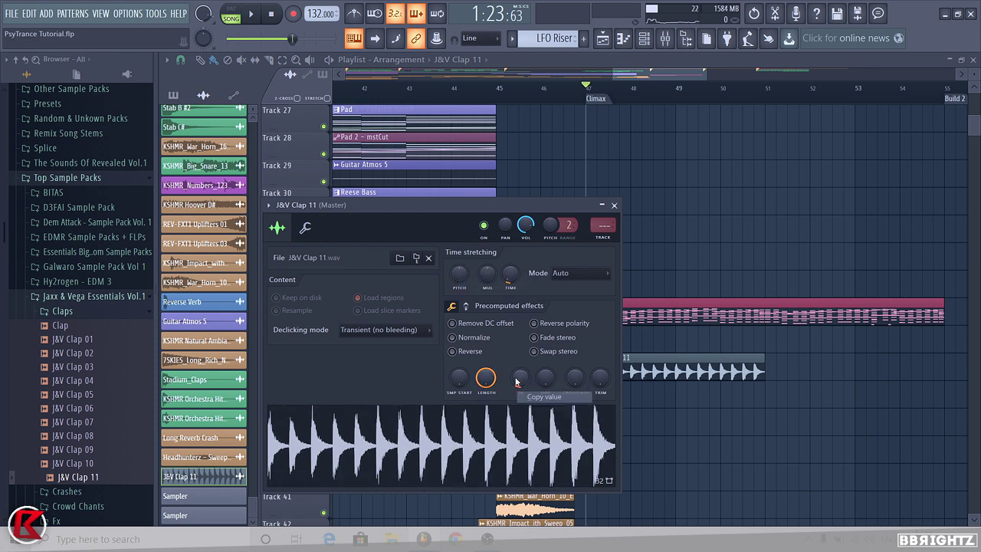
pyautogui.rightClick(552, 380)
pyautogui.press('p')
pyautogui.press('Escape')
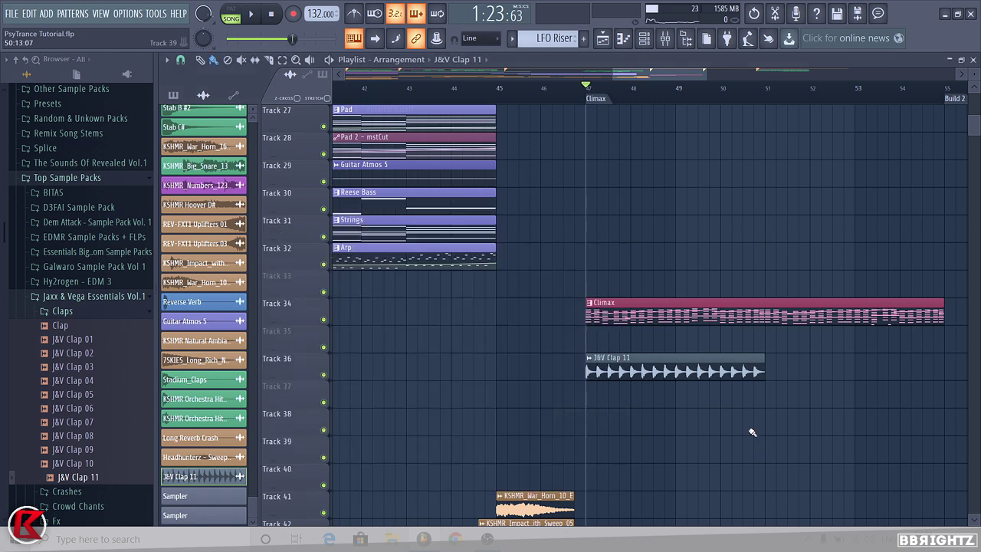
# - Add a second J&V Clap 11 clip at bar 51, directly after the first one on Track 36
pyautogui.doubleClick(696, 371)
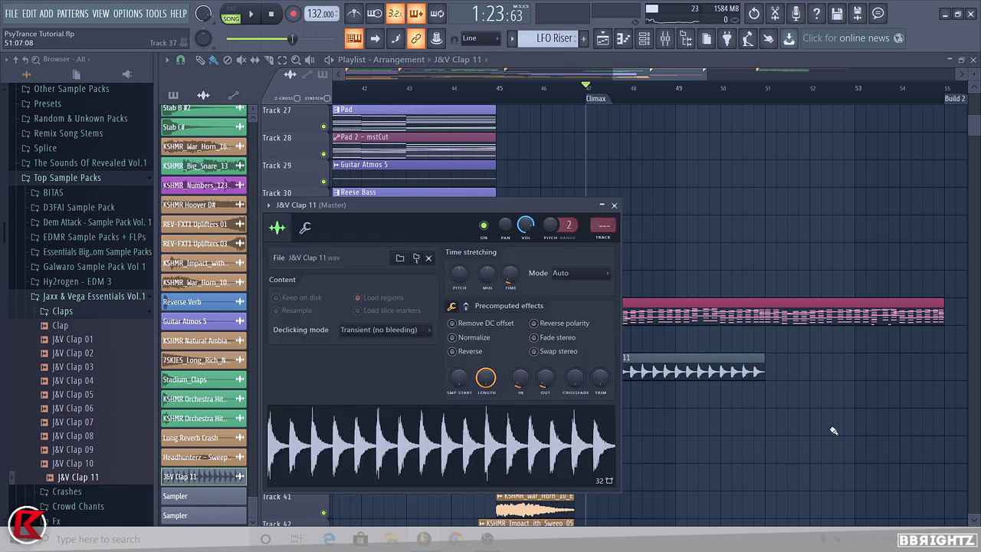
pyautogui.press('Escape')
pyautogui.scroll(-2, 781, 400)
pyautogui.click(776, 362)
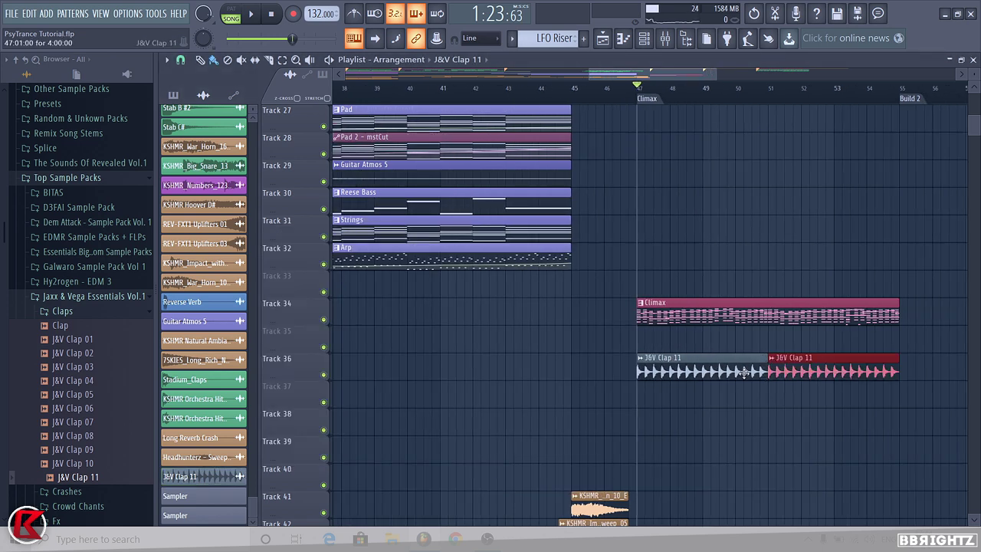
# - Play the climax and lower the J&V Clap 11 channel volume to 46%
pyautogui.doubleClick(776, 365)
pyautogui.press('space')
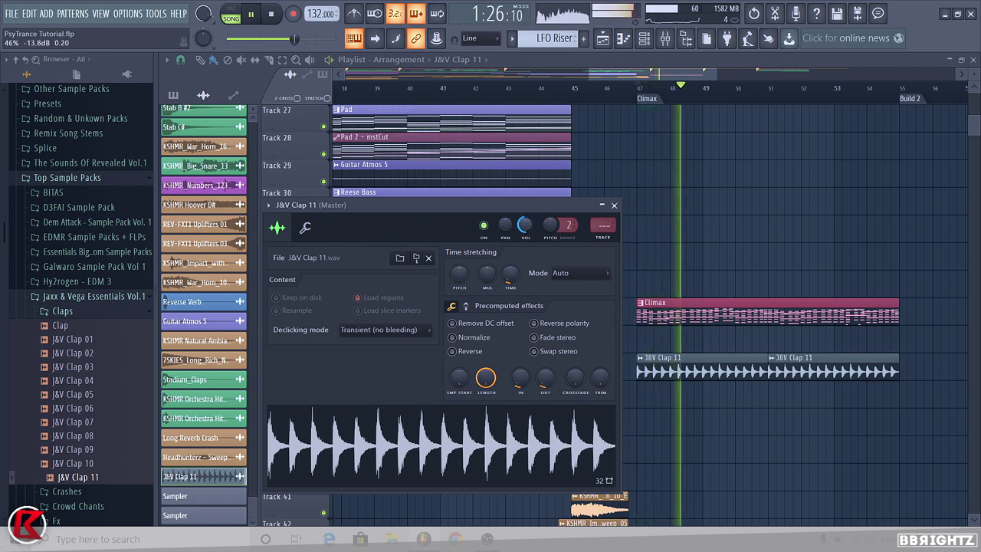
pyautogui.press('Escape')
# - Select both J&V Clap 11 clips and move them up to Track 9 among the drum tracks
pyautogui.scroll(-2, 549, 309)
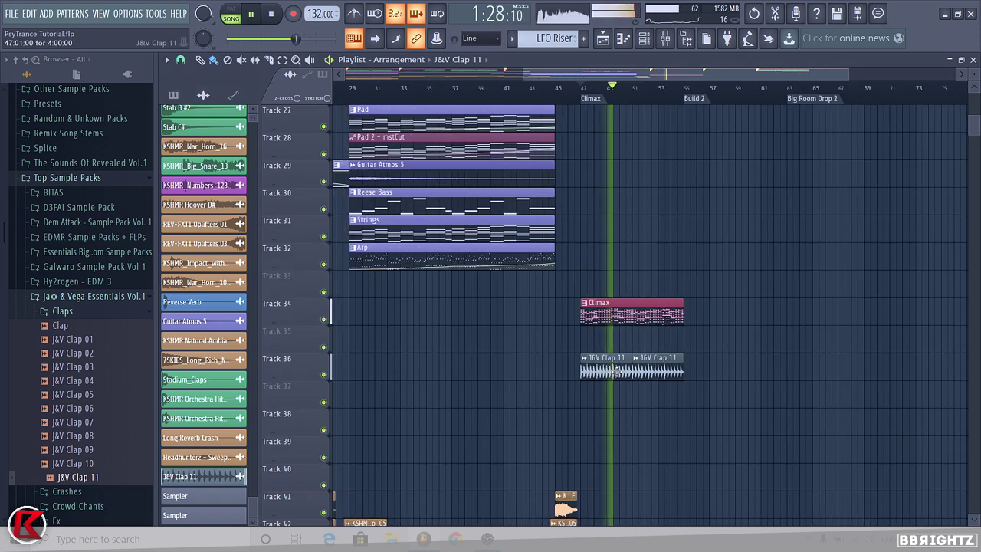
pyautogui.scroll(-3, 674, 291)
pyautogui.scroll(-3, 679, 284)
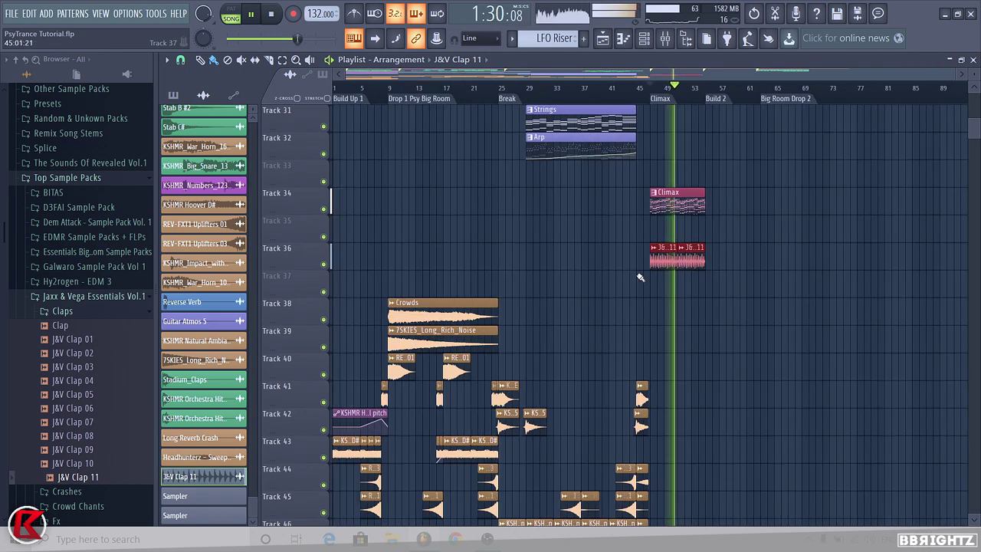
pyautogui.rightClick(656, 265)
pyautogui.scroll(1, 643, 279)
pyautogui.scroll(12, 643, 280)
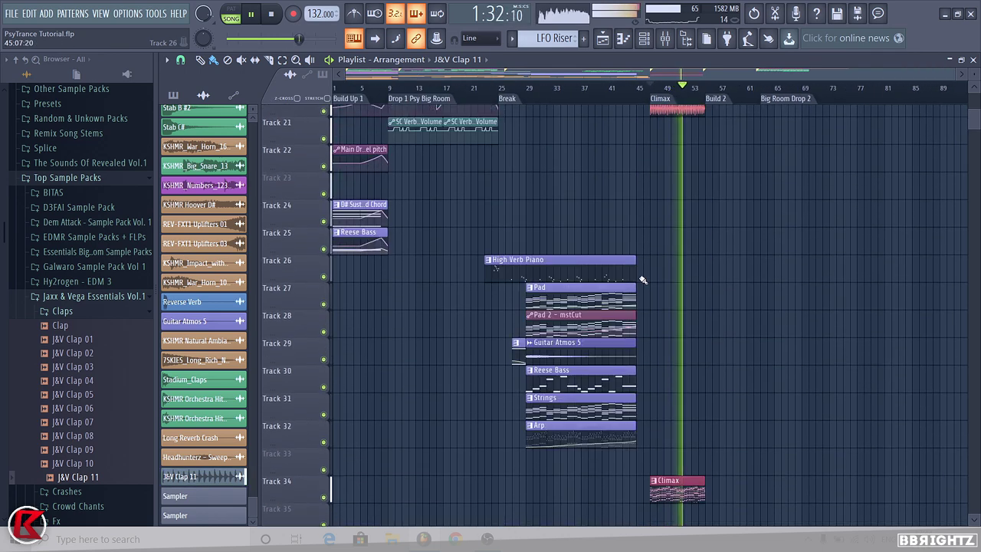
pyautogui.scroll(5, 746, 283)
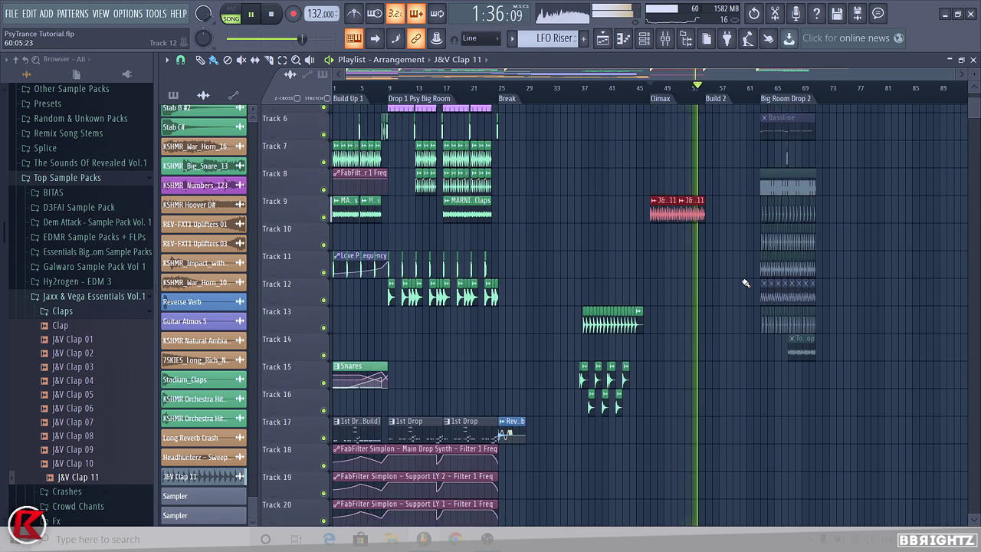
# - Shift the J&V claps to Track 10, place a 7-bar MARNIK Crowd Claps clip at bar 47 on Track 9, and solo that track
pyautogui.click(472, 206)
pyautogui.press('space')
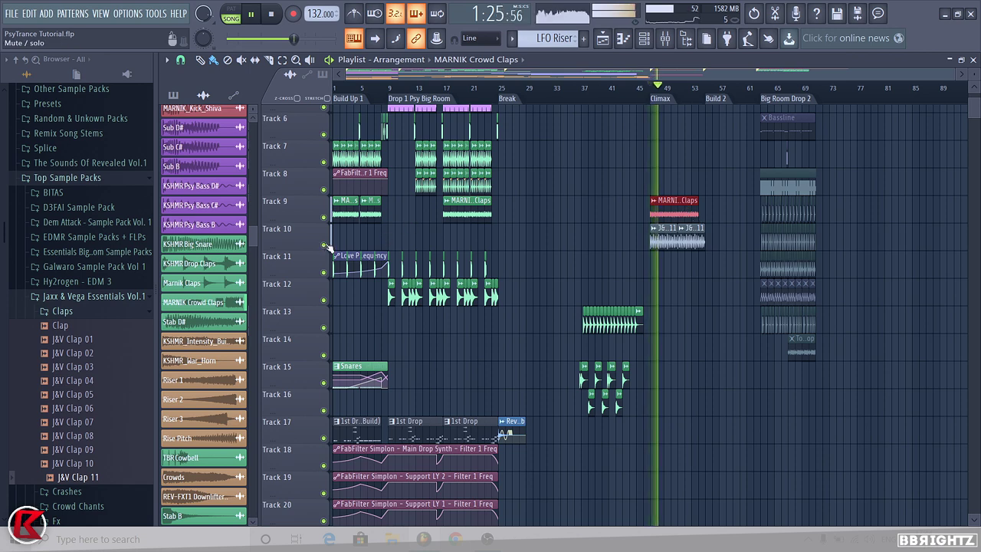
pyautogui.rightClick(323, 217)
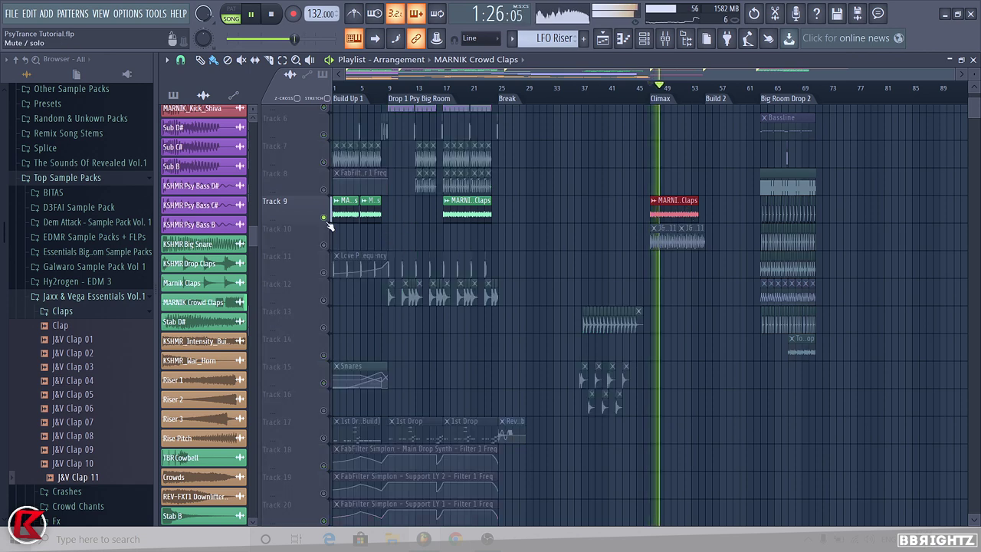
pyautogui.doubleClick(689, 203)
pyautogui.click(614, 206)
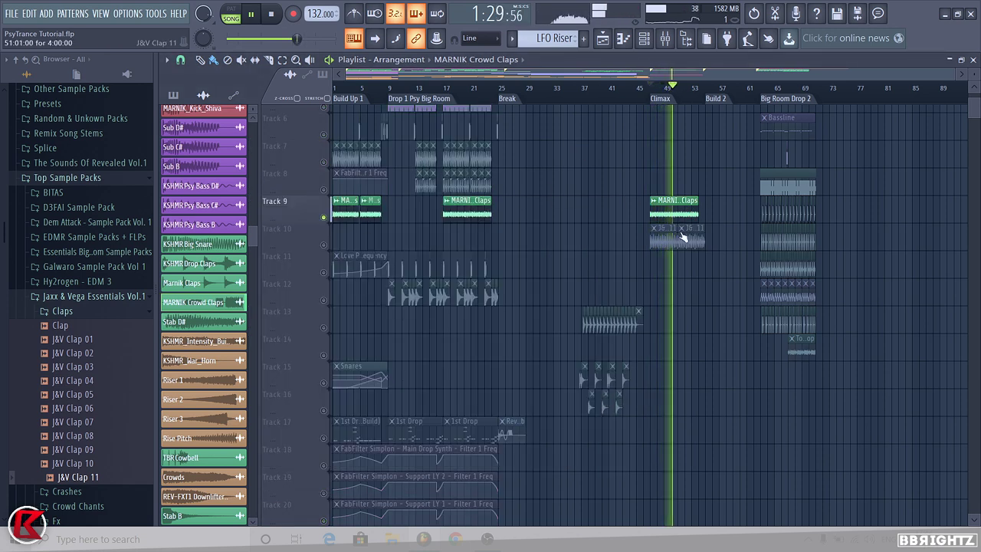
# - Shorten the second J&V Clap 11 clip to 3 bars and fill bars 47 to 54 on Track 7 with KSHMR Drop Claps
pyautogui.press('space')
pyautogui.scroll(3, 682, 237)
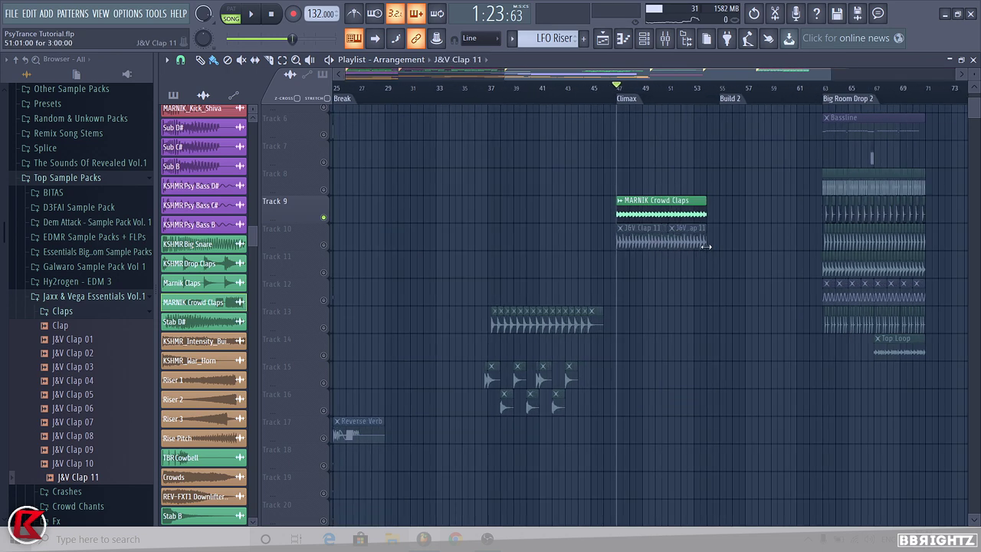
pyautogui.scroll(-4, 561, 244)
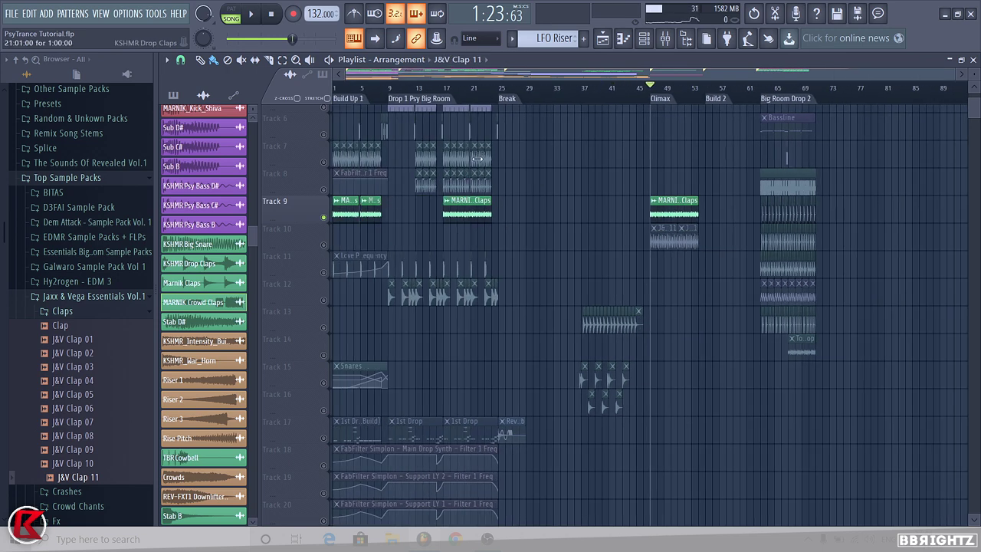
pyautogui.scroll(2, 675, 179)
pyautogui.moveTo(667, 164)
pyautogui.mouseDown()
pyautogui.moveTo(768, 169)
pyautogui.moveTo(712, 167)
pyautogui.mouseUp()
# - Play the climax claps on Tracks 7 and 9 together, and bring all tracks back into playback
pyautogui.press('space')
pyautogui.click(325, 162)
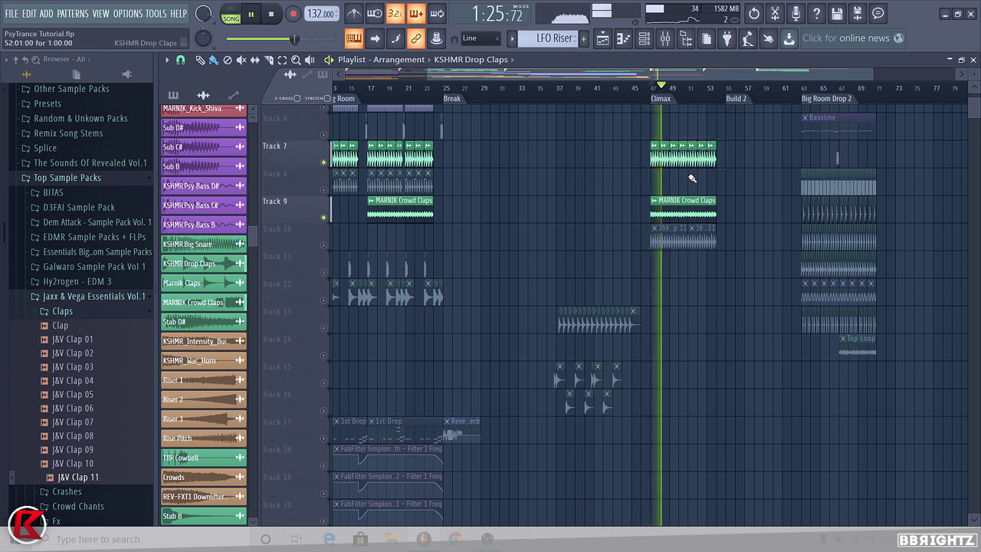
pyautogui.rightClick(324, 245)
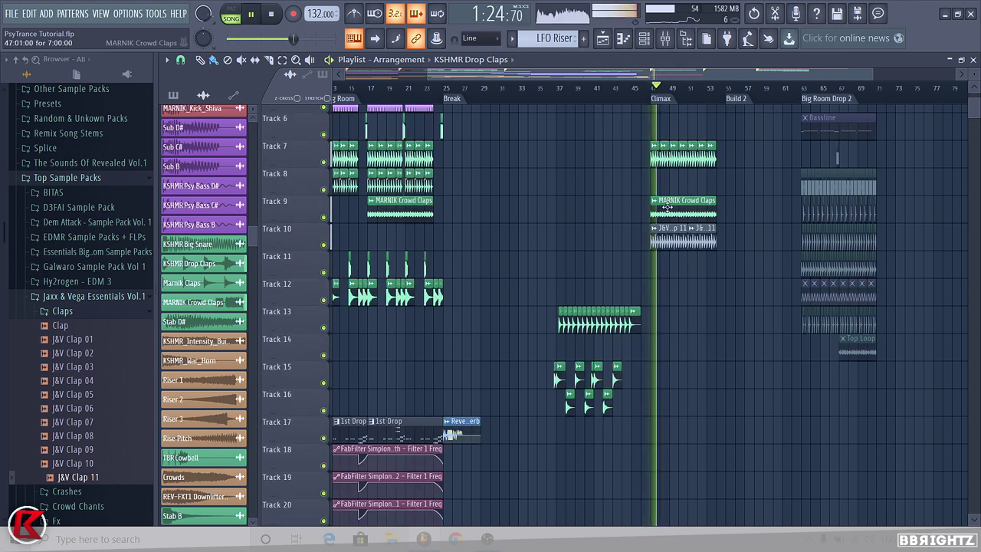
# - Recolour the J&V Clap 11 clips green to match the other clap clips
pyautogui.rightClick(653, 235)
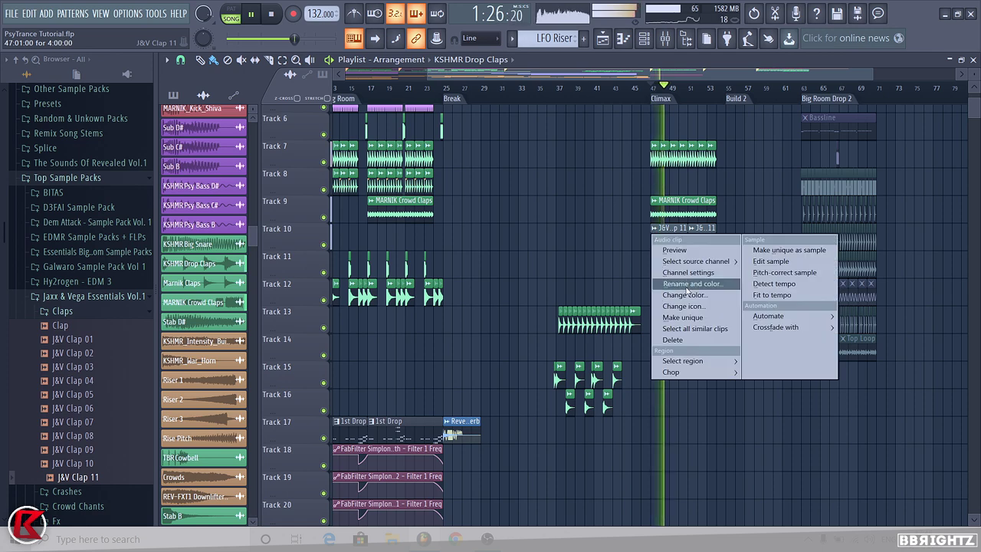
pyautogui.click(685, 294)
pyautogui.click(694, 477)
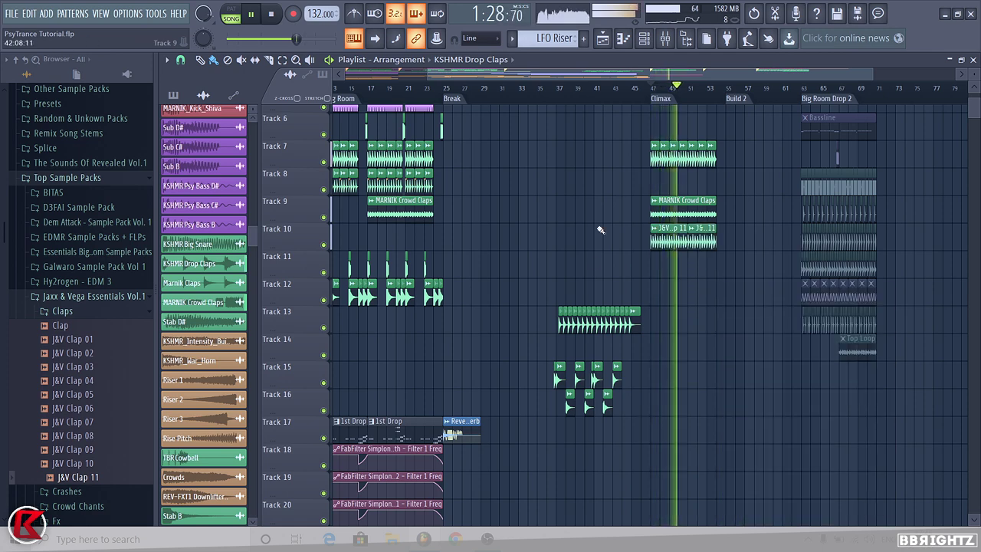
pyautogui.scroll(-2, 587, 314)
pyautogui.scroll(-5, 727, 278)
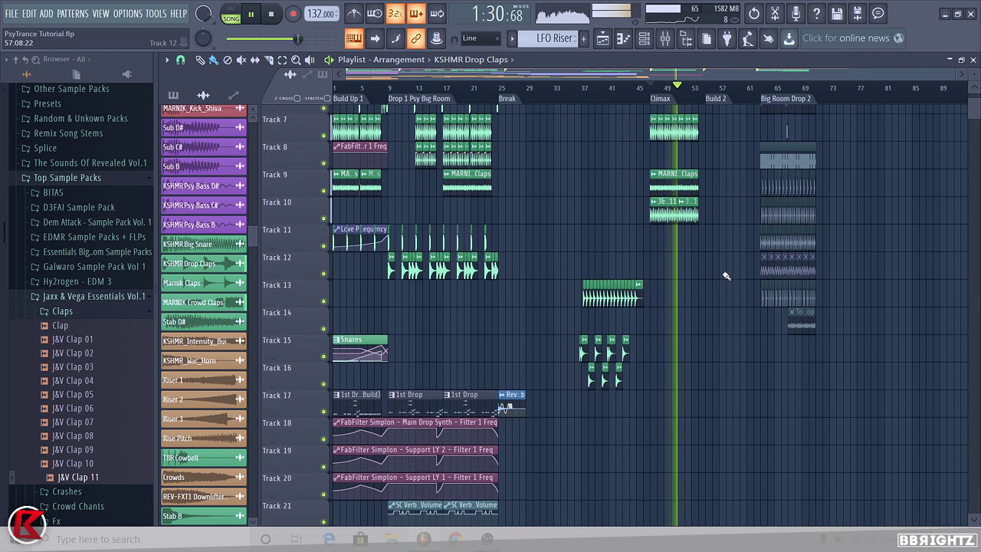
# - Stop playback and collapse the Claps, Jaxx & Vega Essentials Vol.1 and Top Sample Packs sample folders
pyautogui.scroll(-10, 976, 318)
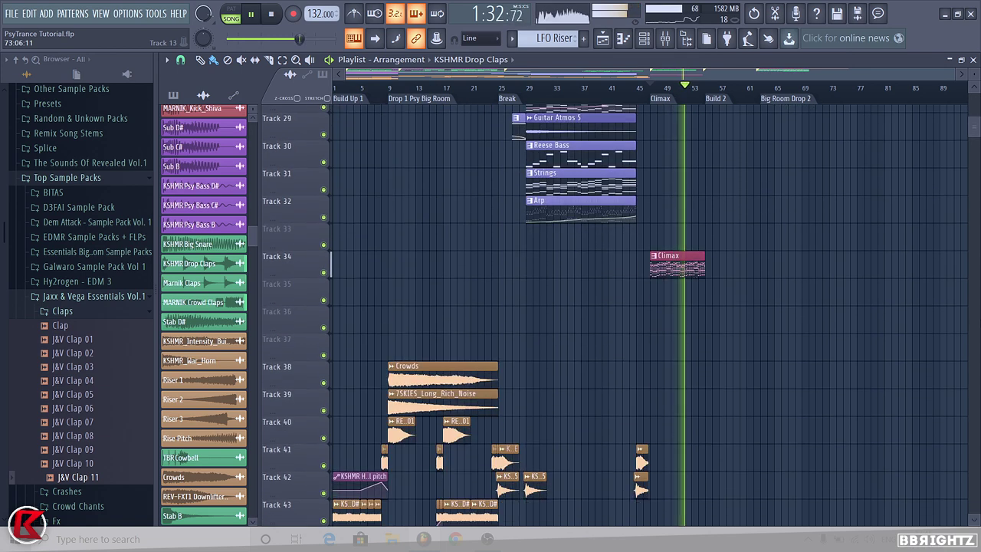
pyautogui.scroll(-7, 977, 318)
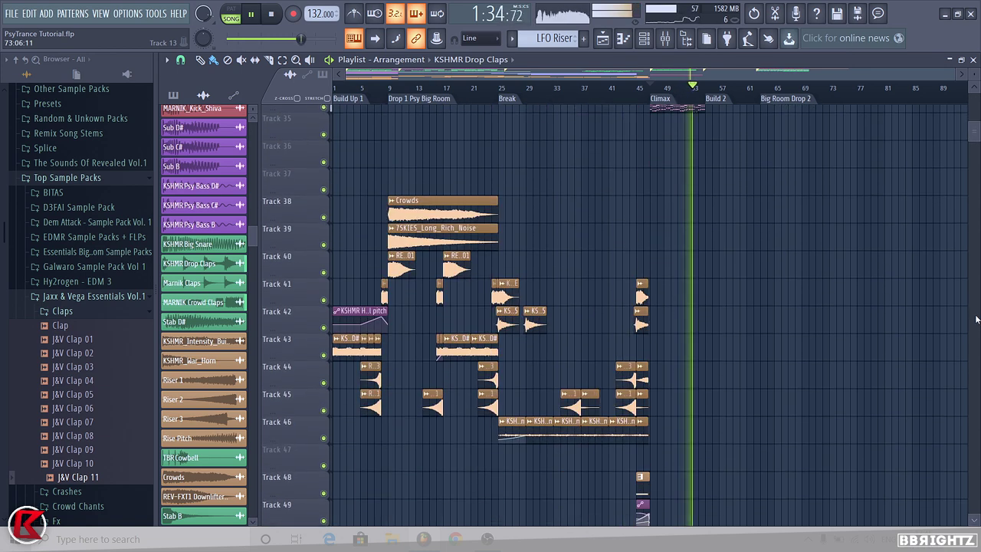
pyautogui.press('space')
pyautogui.click(67, 311)
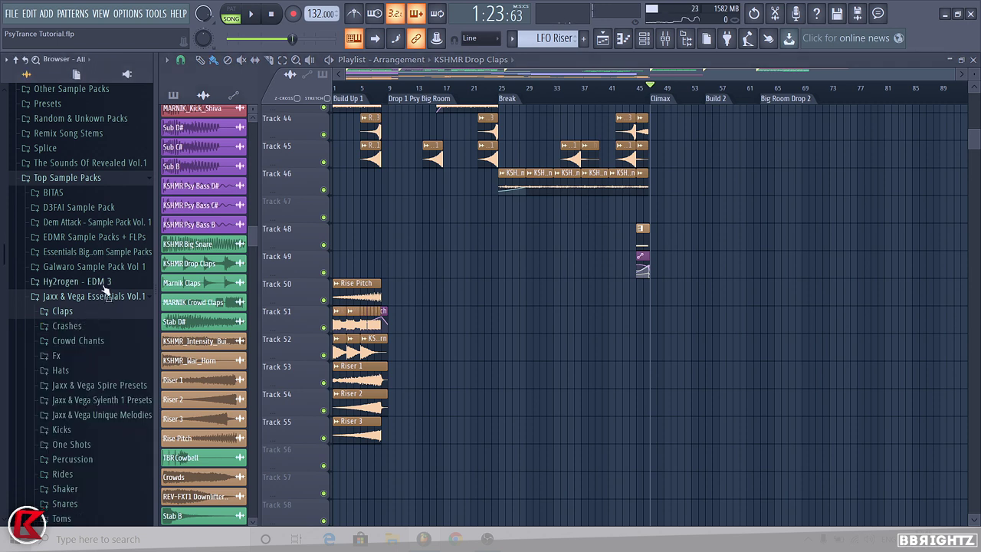
pyautogui.click(90, 297)
pyautogui.click(83, 179)
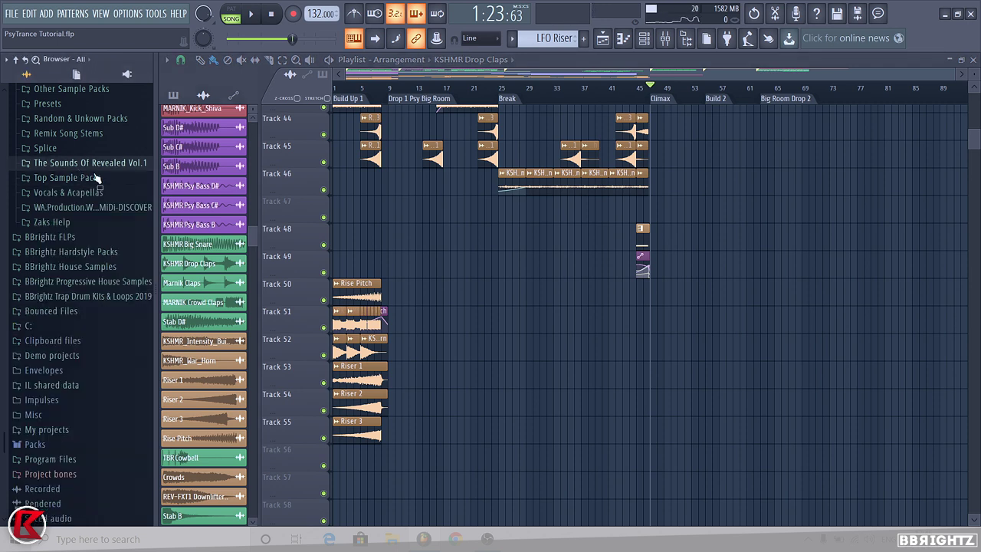
pyautogui.click(84, 162)
pyautogui.scroll(3, 941, 253)
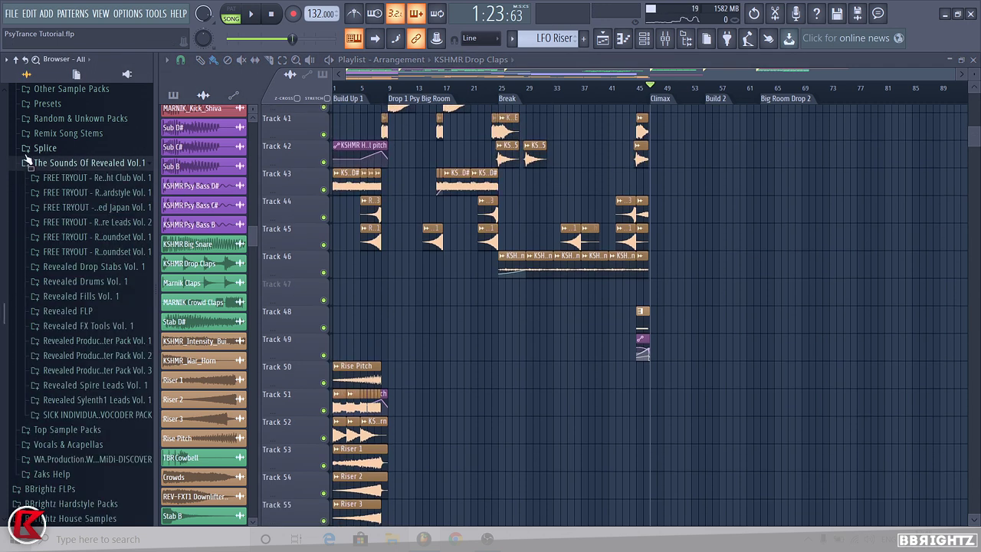
pyautogui.click(69, 163)
# - Open the Exhausts samples within Sounds Of KSHMR Vol 2 and audition KSHMR Exhaust 01
pyautogui.scroll(5, 86, 151)
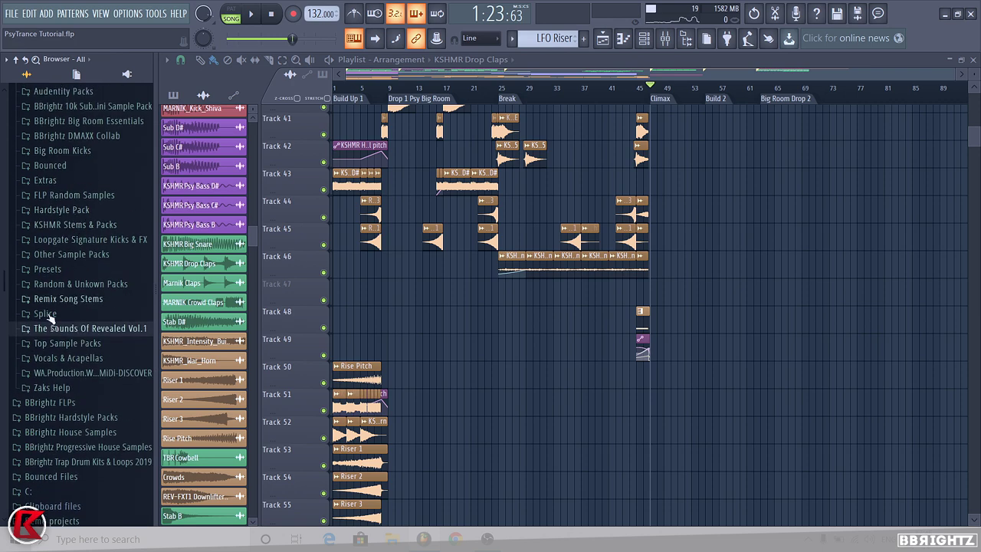
pyautogui.scroll(3, 47, 317)
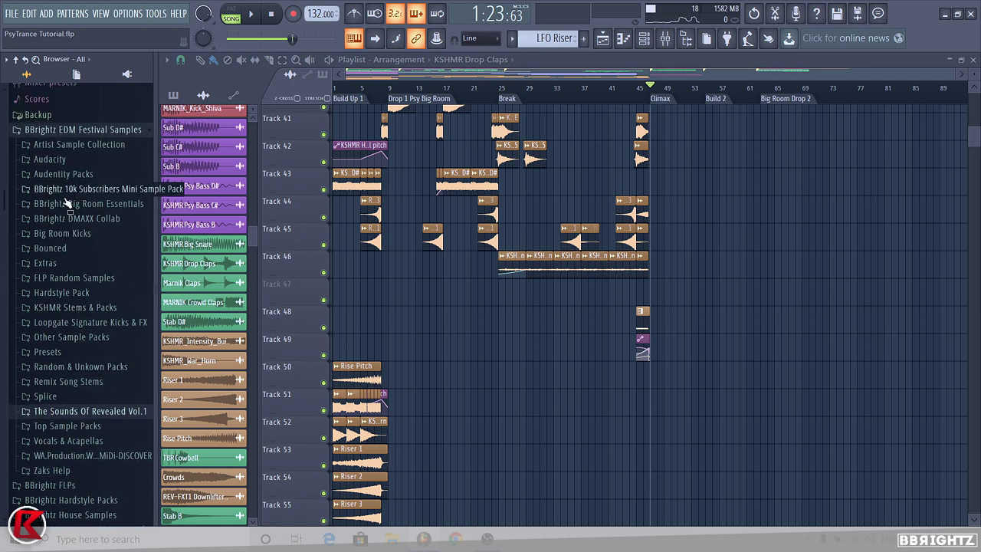
pyautogui.click(76, 311)
pyautogui.click(107, 443)
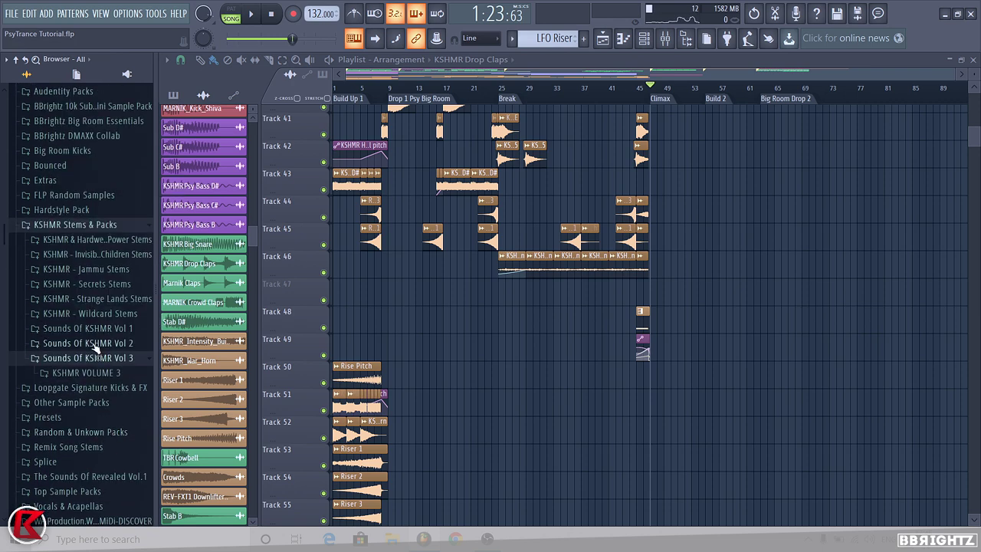
pyautogui.click(90, 344)
pyautogui.click(95, 373)
pyautogui.click(85, 432)
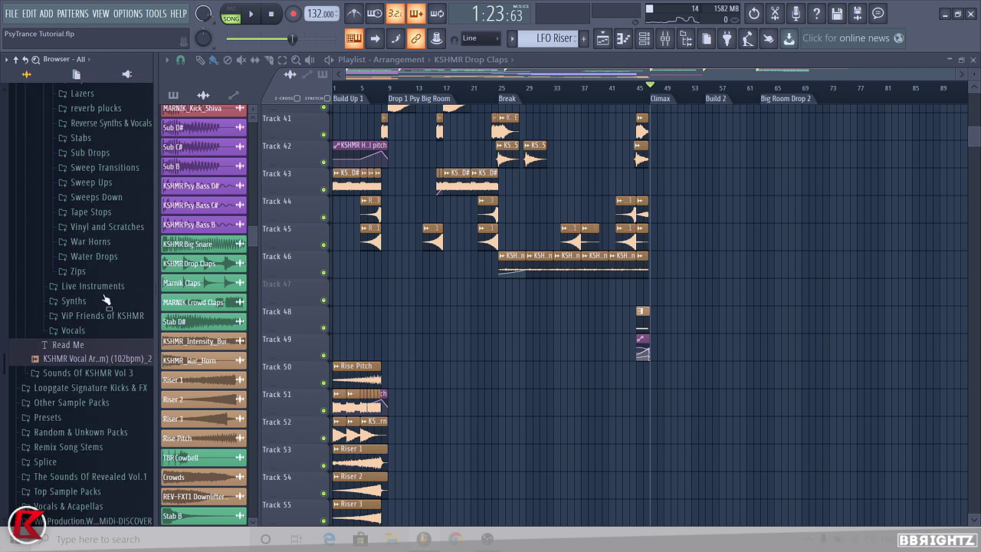
pyautogui.click(86, 214)
pyautogui.click(92, 227)
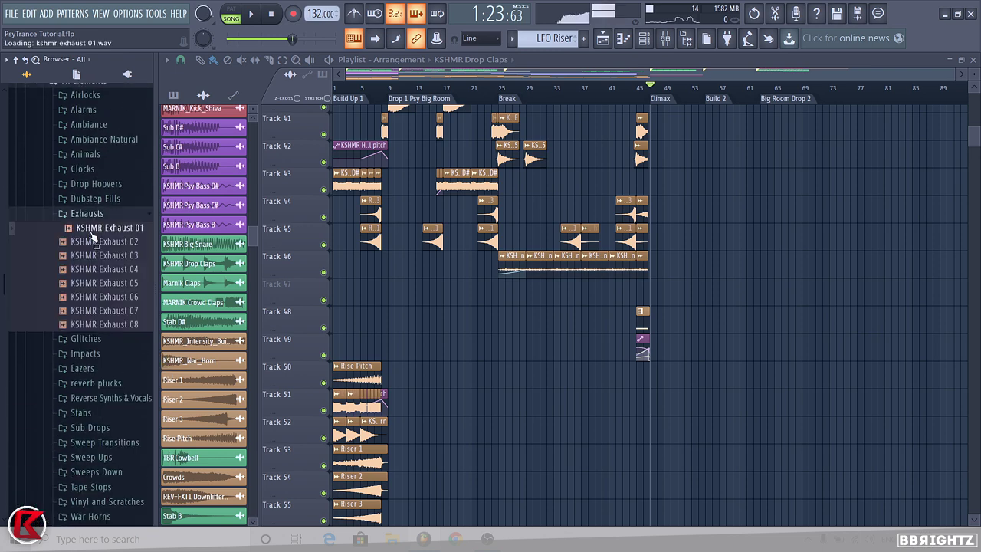
# - Place 4-bar clips of KSHMR Exhaust 02 on Track 51 and KSHMR Exhaust 07 on Track 52 at bar 47
pyautogui.click(94, 242)
pyautogui.moveTo(97, 259); pyautogui.dragTo(629, 325)
pyautogui.moveTo(679, 403); pyautogui.dragTo(614, 408)
pyautogui.scroll(4, 678, 403)
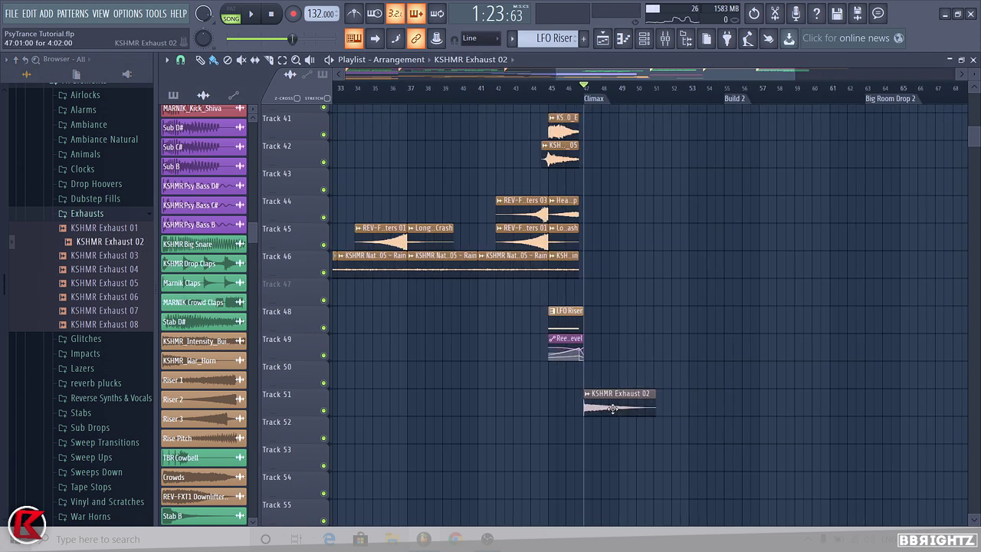
pyautogui.click(130, 310)
pyautogui.moveTo(120, 326)
pyautogui.mouseDown()
pyautogui.moveTo(634, 446)
pyautogui.moveTo(614, 433)
pyautogui.moveTo(641, 435)
pyautogui.moveTo(641, 450)
pyautogui.moveTo(633, 395)
pyautogui.moveTo(656, 399)
pyautogui.mouseUp()
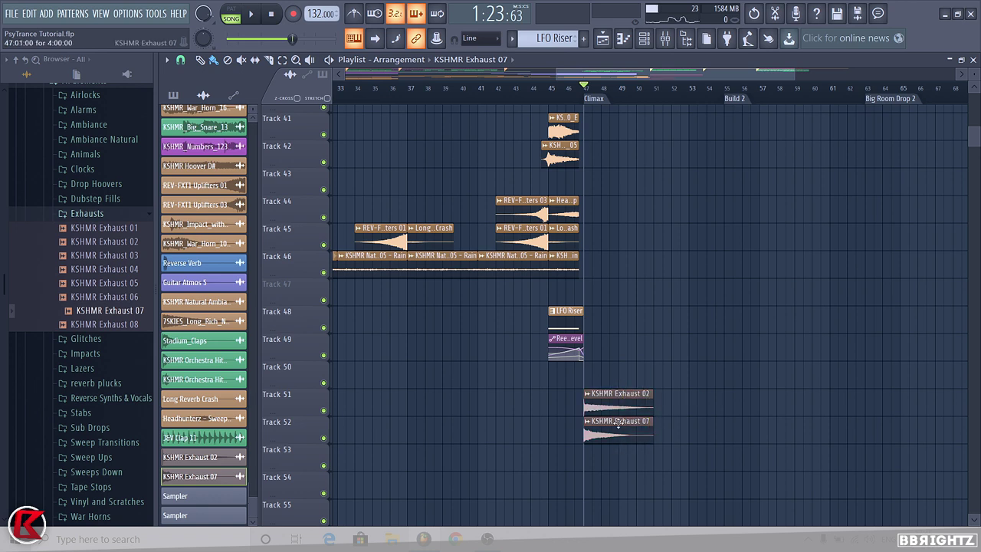
# - Lower the KSHMR Exhaust 02 volume to 42% while playing it with the Exhaust 07 clip muted
pyautogui.doubleClick(621, 401)
pyautogui.press('space')
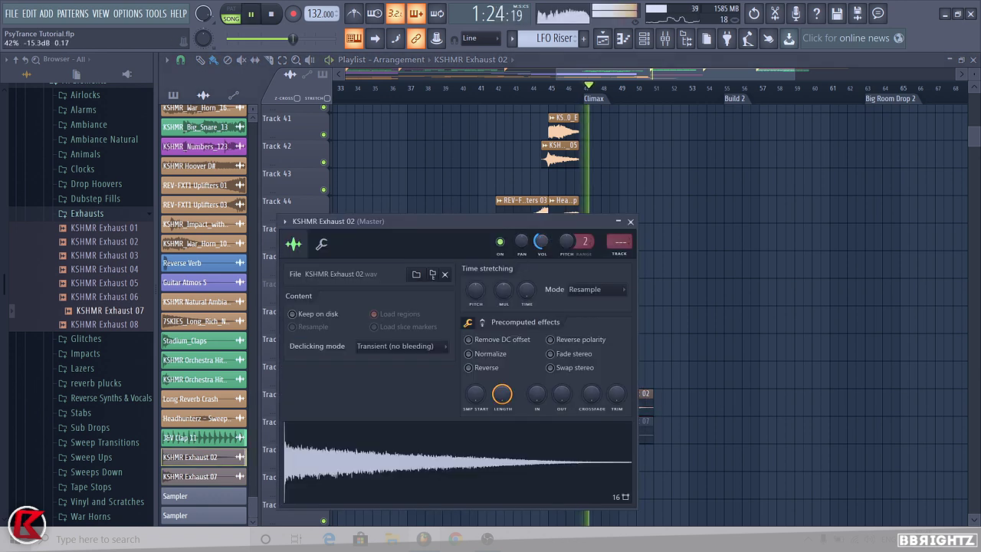
pyautogui.rightClick(799, 327)
pyautogui.press('space')
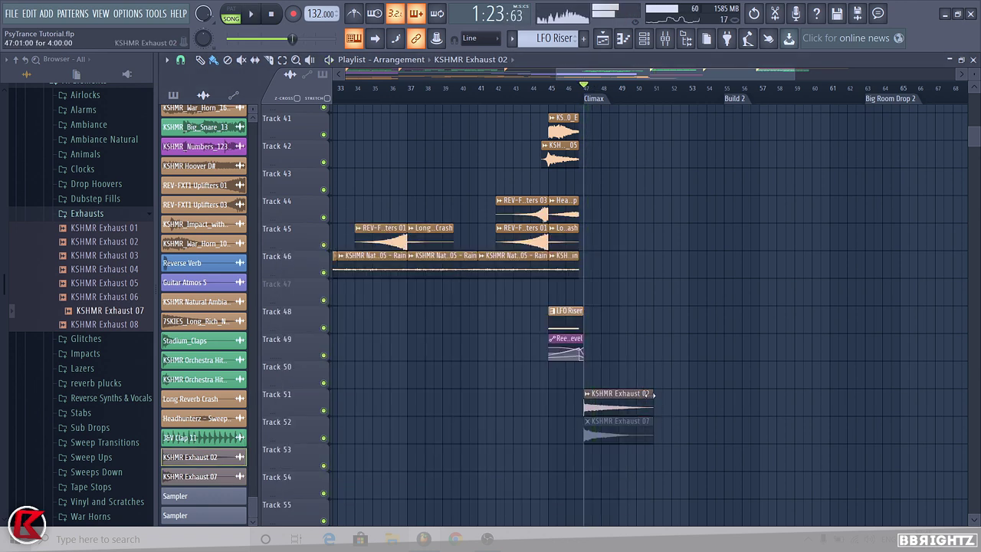
# - Lower the KSHMR Exhaust 07 volume, compare it in playback, and leave both Exhaust clips unmuted
pyautogui.doubleClick(630, 429)
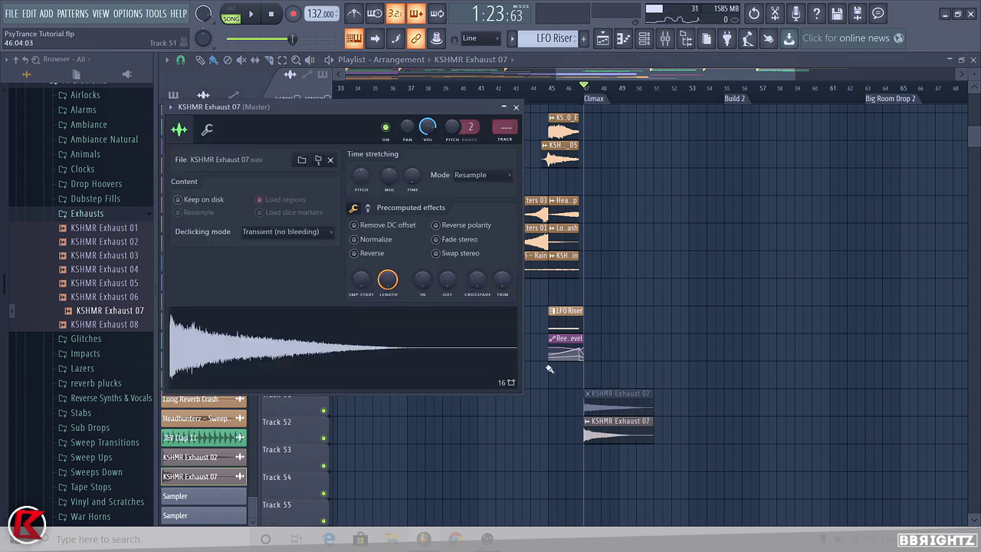
pyautogui.press('space')
pyautogui.moveTo(427, 127); pyautogui.dragTo(428, 154)
pyautogui.press('space')
pyautogui.press('space')
pyautogui.press('space')
pyautogui.press('space')
pyautogui.press('space')
pyautogui.rightClick(667, 239)
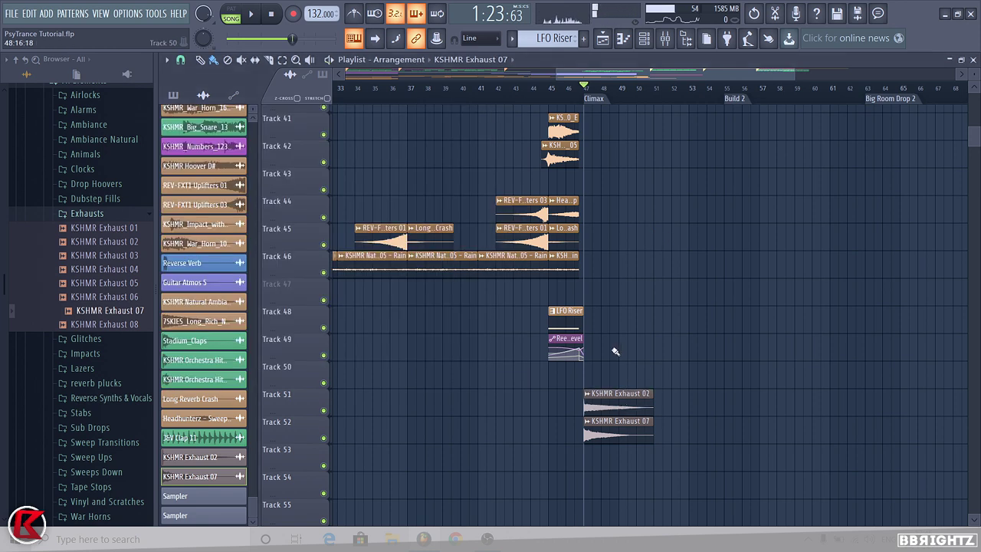
# - Duplicate both Exhaust clips to bar 51 during playback and delete the second KSHMR Exhaust 02 clip
pyautogui.press('space')
pyautogui.moveTo(635, 473); pyautogui.dragTo(607, 402)
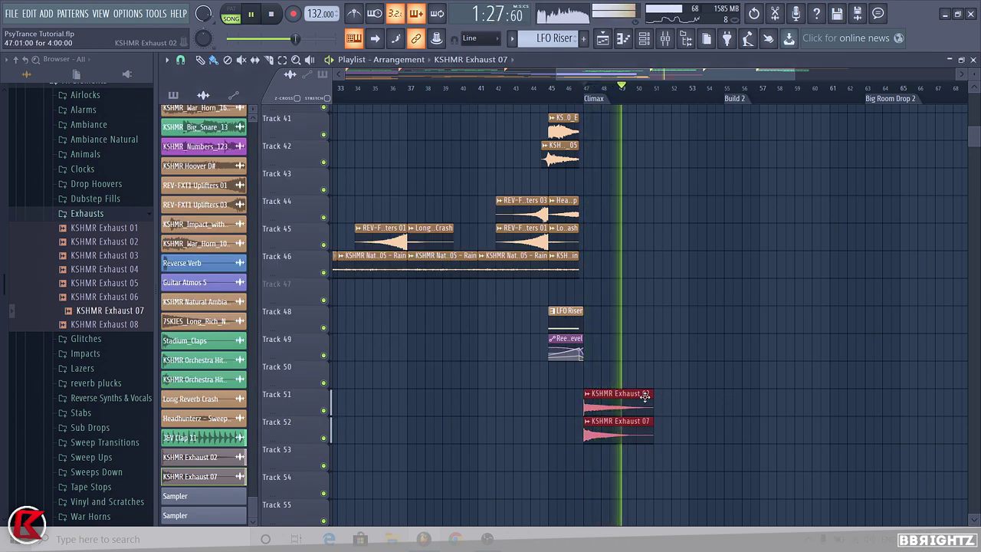
pyautogui.hotkey('ctrl', 'b')
pyautogui.keyDown('ctrl'); pyautogui.click(804, 439); pyautogui.keyUp('ctrl')
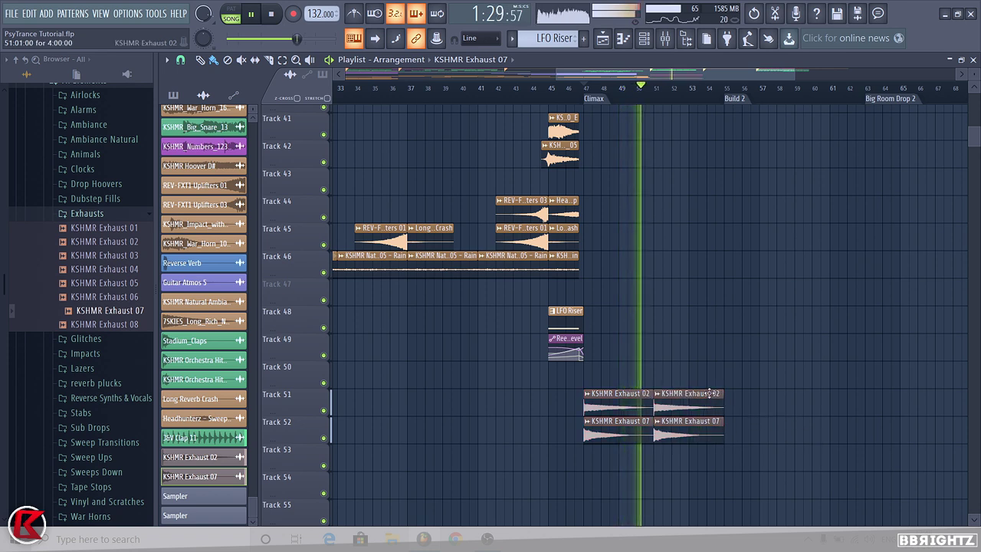
pyautogui.rightClick(709, 393)
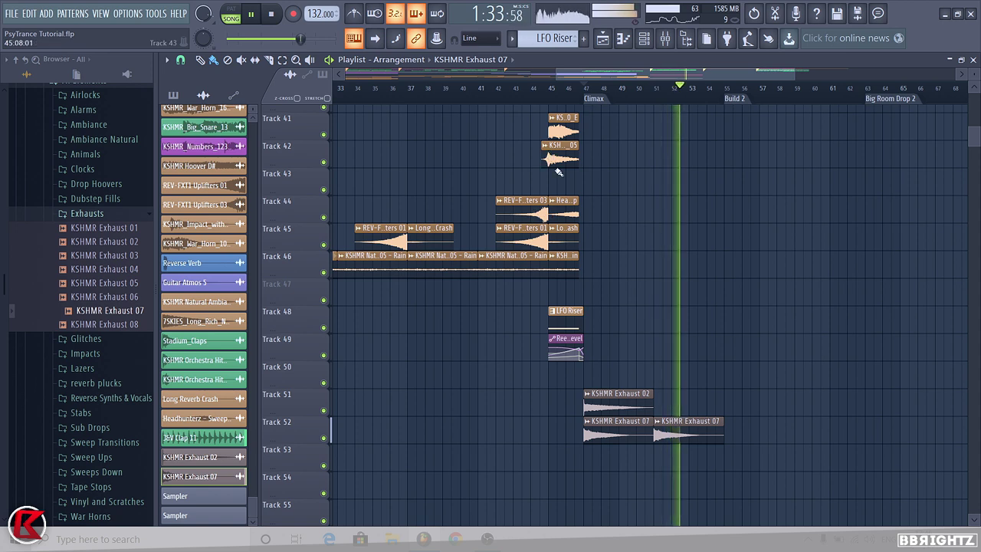
# - Copy the REV-FXT1 Uplifters 03 and 01 clips on Tracks 44 and 45 so they end at Build 2, and stop playback
pyautogui.keyDown('ctrl'); pyautogui.keyDown('shift'); pyautogui.click(526, 236); pyautogui.keyUp('shift'); pyautogui.keyUp('ctrl')
pyautogui.keyDown('ctrl'); pyautogui.keyDown('shift'); pyautogui.click(524, 216); pyautogui.keyUp('shift'); pyautogui.keyUp('ctrl')
pyautogui.moveTo(524, 216); pyautogui.dragTo(699, 221)
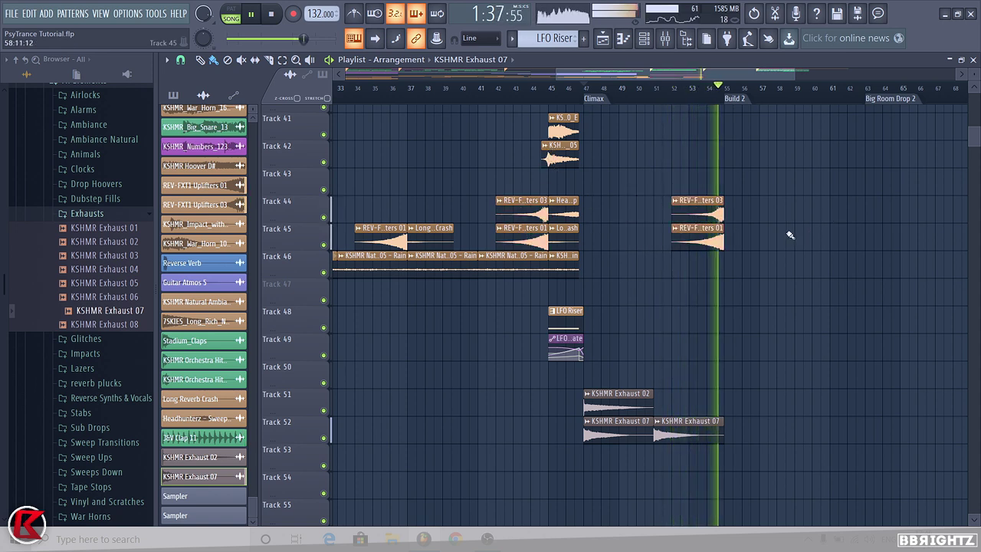
pyautogui.scroll(-1, 797, 253)
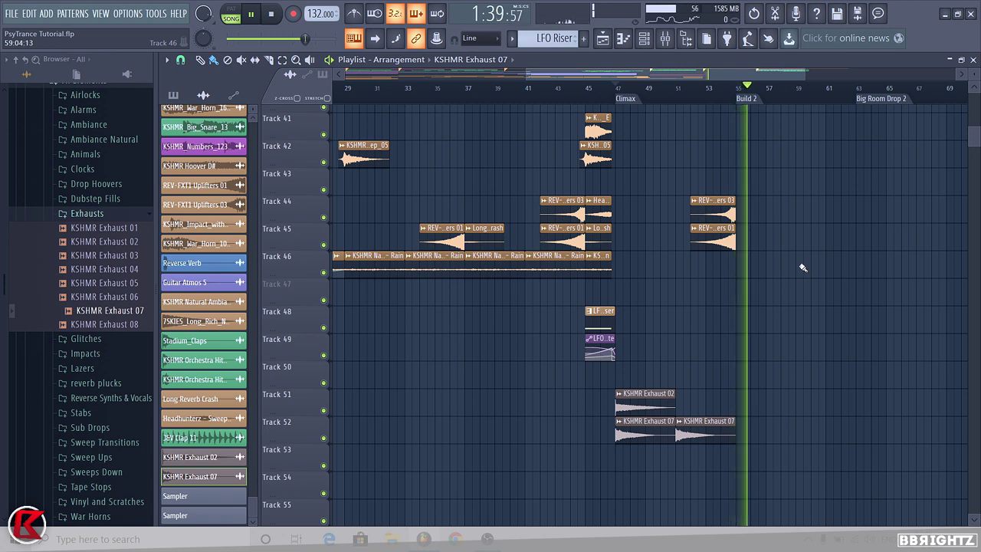
pyautogui.press('space')
# - Collapse the Exhausts sample folder and list the project's patterns in the playlist picker
pyautogui.scroll(-3, 809, 275)
pyautogui.scroll(10, 979, 409)
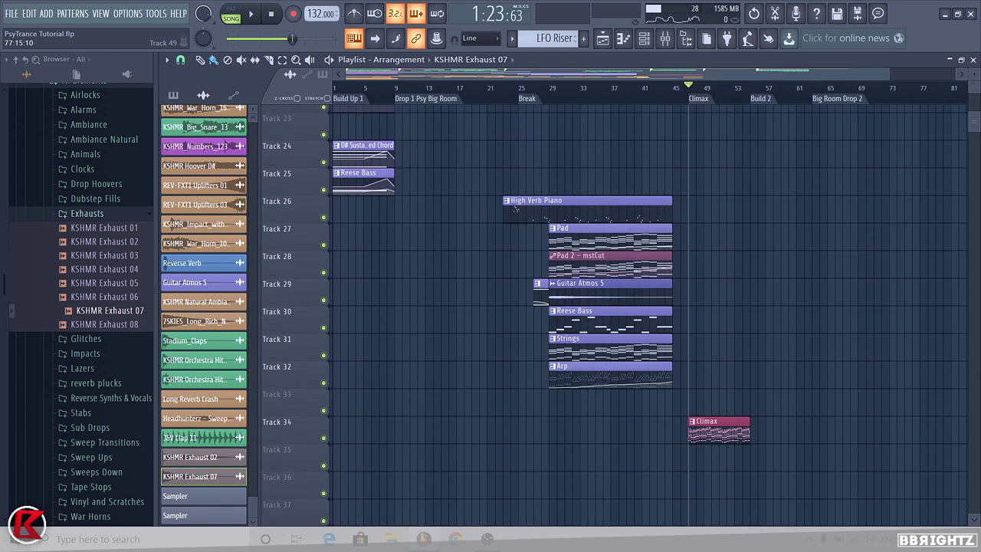
pyautogui.click(80, 213)
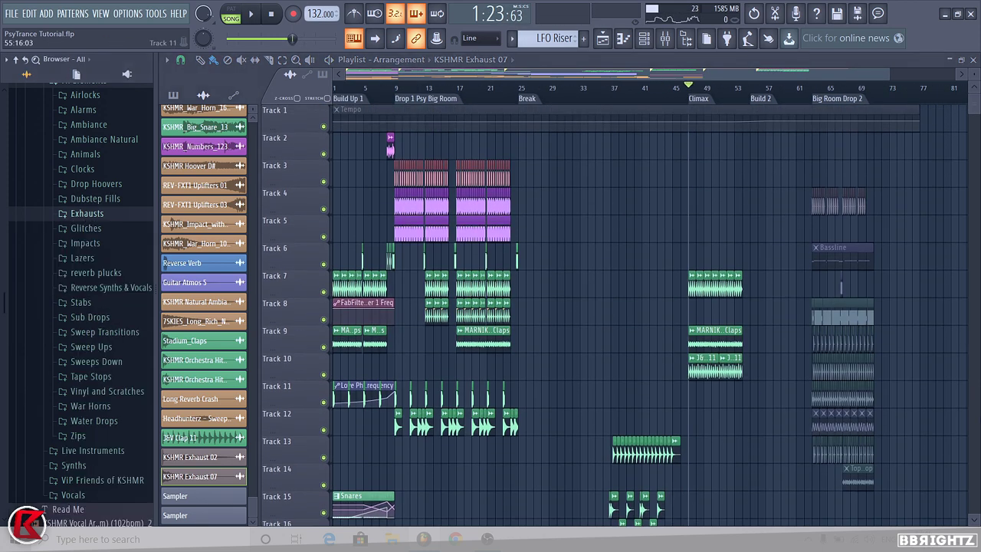
pyautogui.click(537, 38)
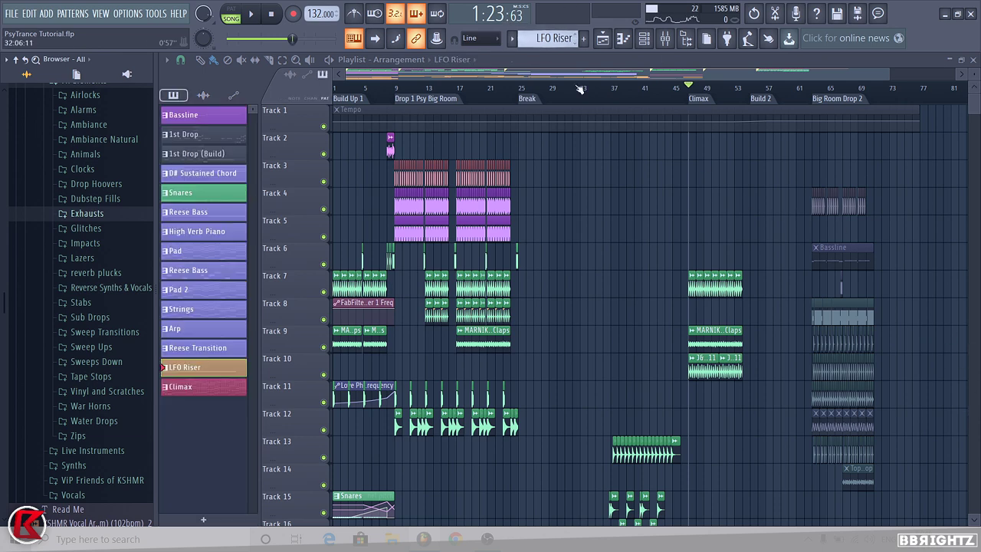
# - Look over all tracks around the Climax section and compare them with the earlier drop and break
pyautogui.scroll(-5, 687, 258)
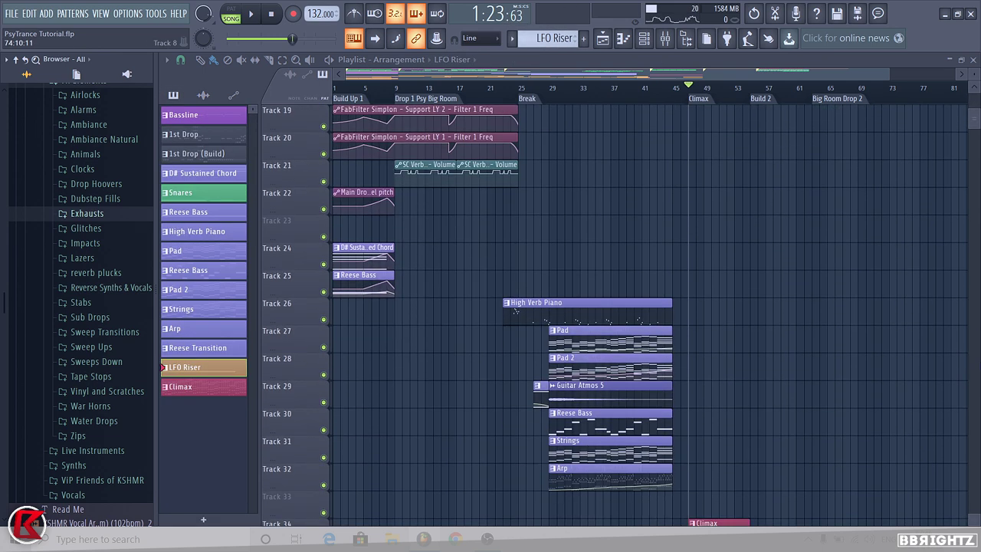
pyautogui.scroll(-3, 826, 425)
pyautogui.scroll(3, 790, 345)
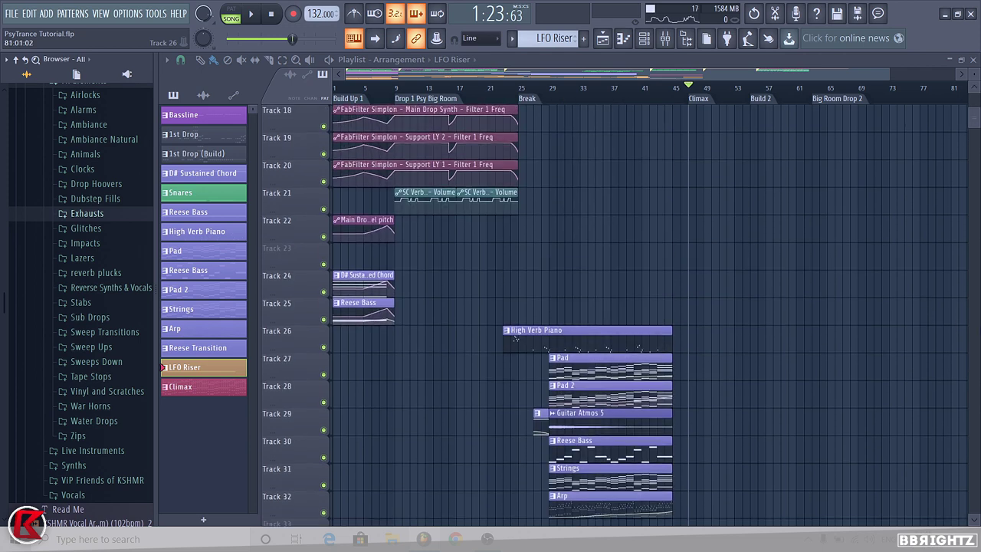
pyautogui.scroll(-4, 750, 268)
pyautogui.moveTo(672, 208); pyautogui.dragTo(686, 211)
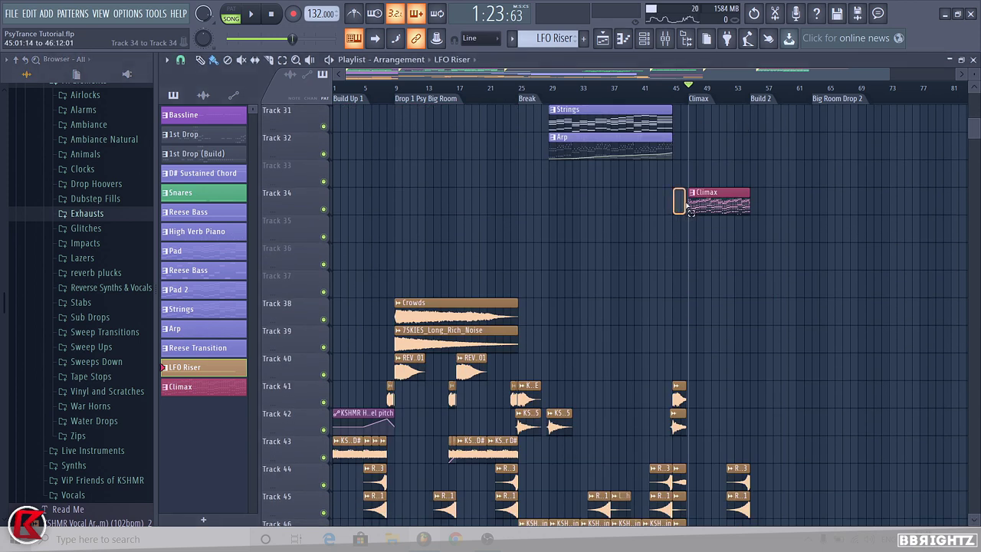
pyautogui.scroll(8, 714, 221)
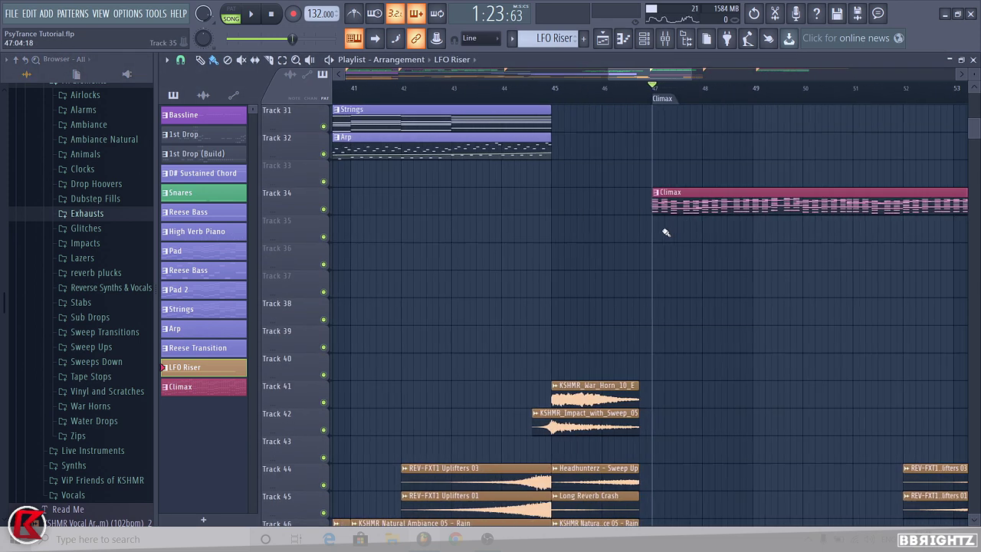
pyautogui.scroll(-4, 661, 204)
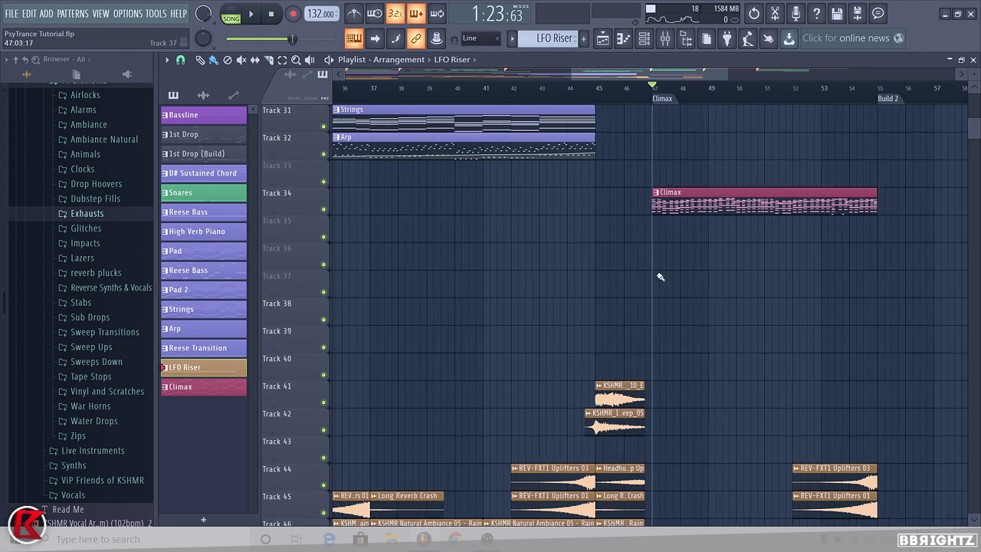
pyautogui.scroll(9, 820, 302)
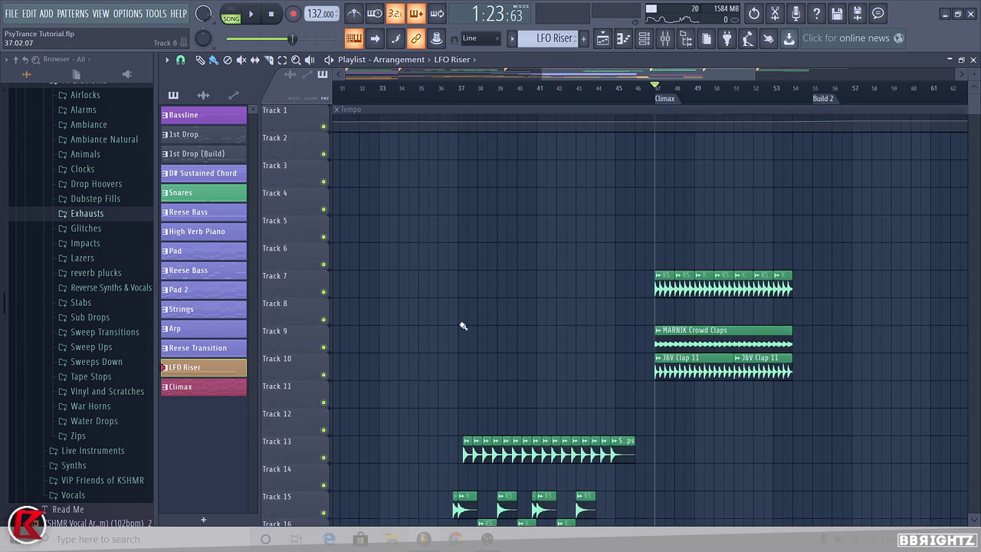
pyautogui.scroll(-3, 533, 264)
pyautogui.scroll(-2, 636, 301)
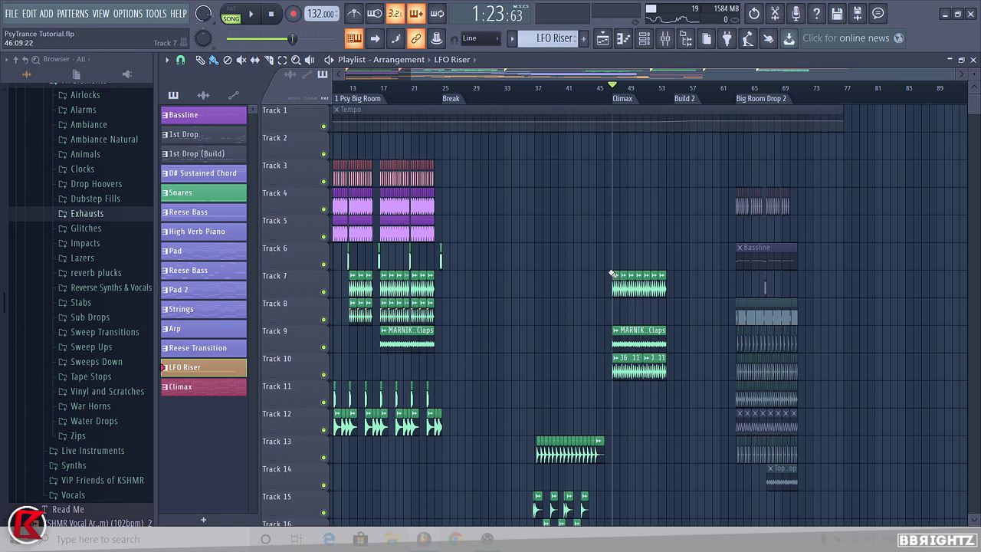
pyautogui.scroll(-3, 976, 130)
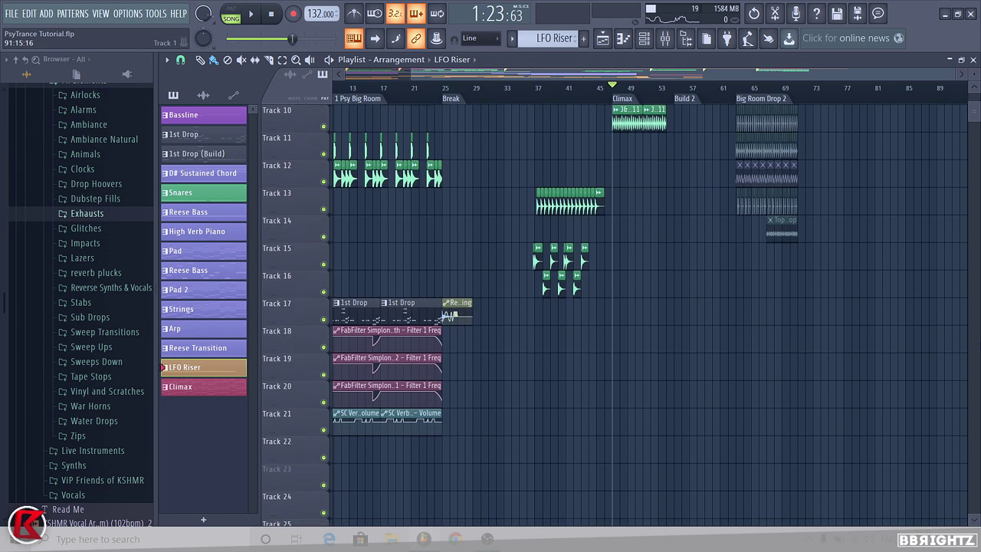
pyautogui.scroll(-4, 977, 343)
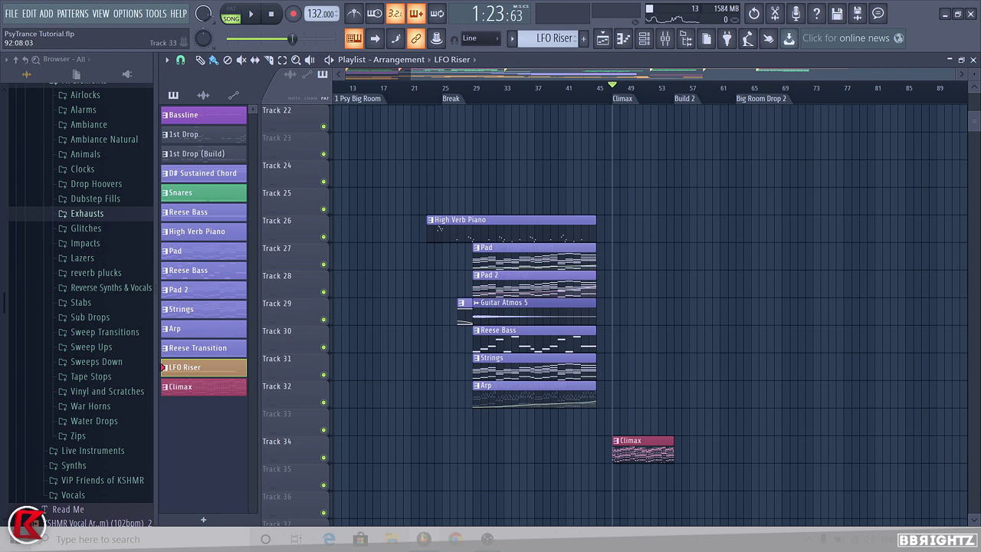
pyautogui.scroll(7, 923, 348)
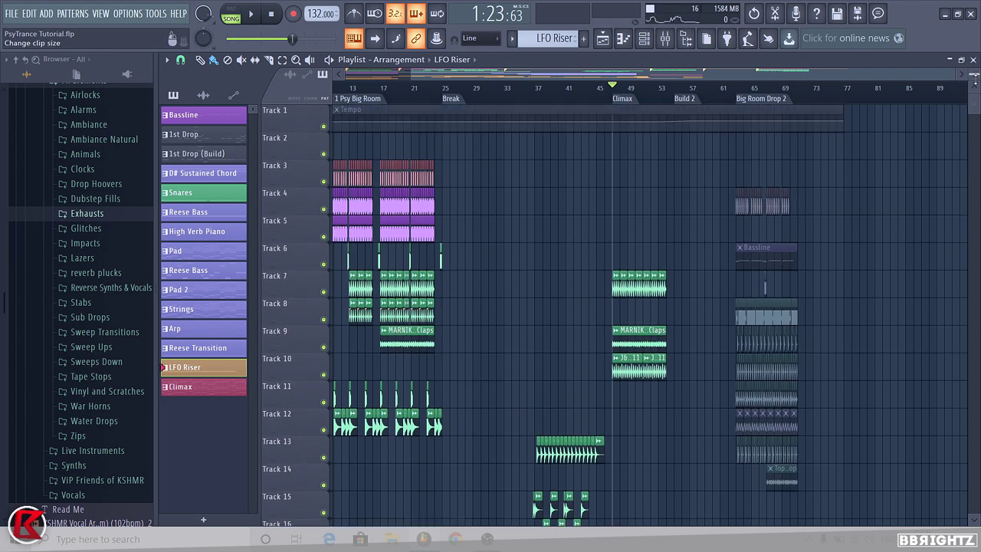